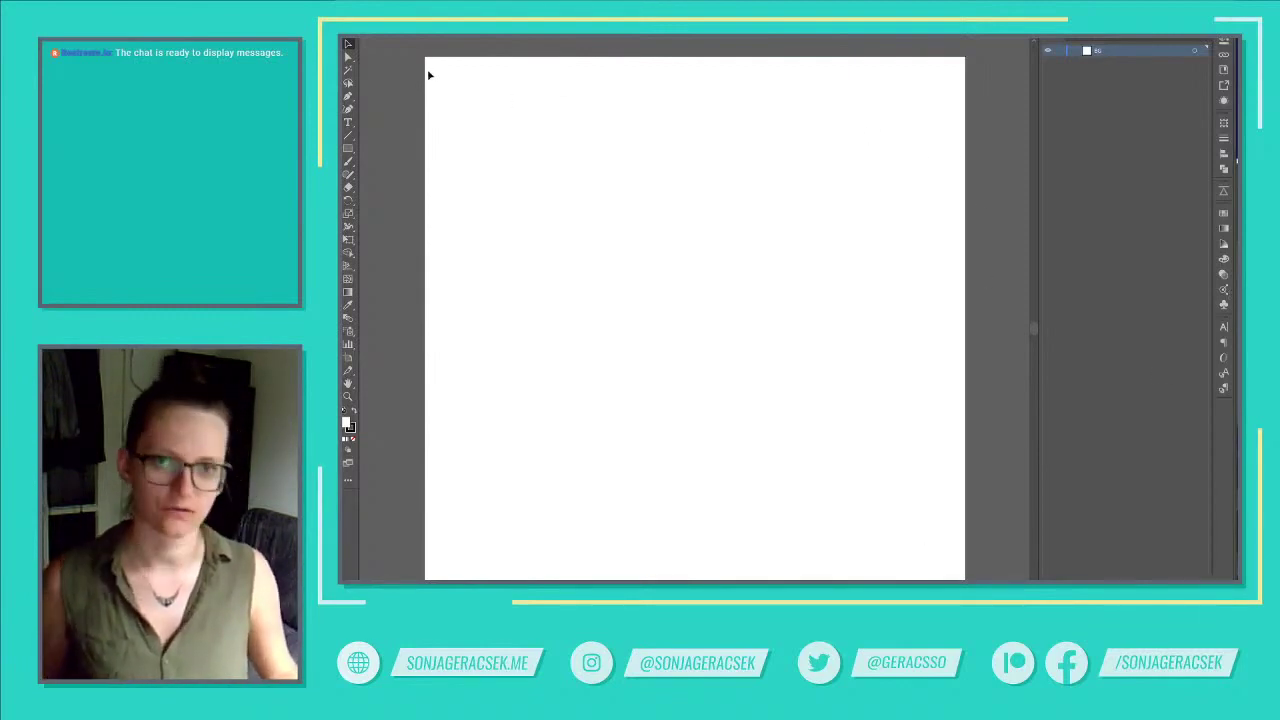
Draw a 256 × 256 px square starting at the artboard's upper-left corner with the Rectangle tool.
key(m)
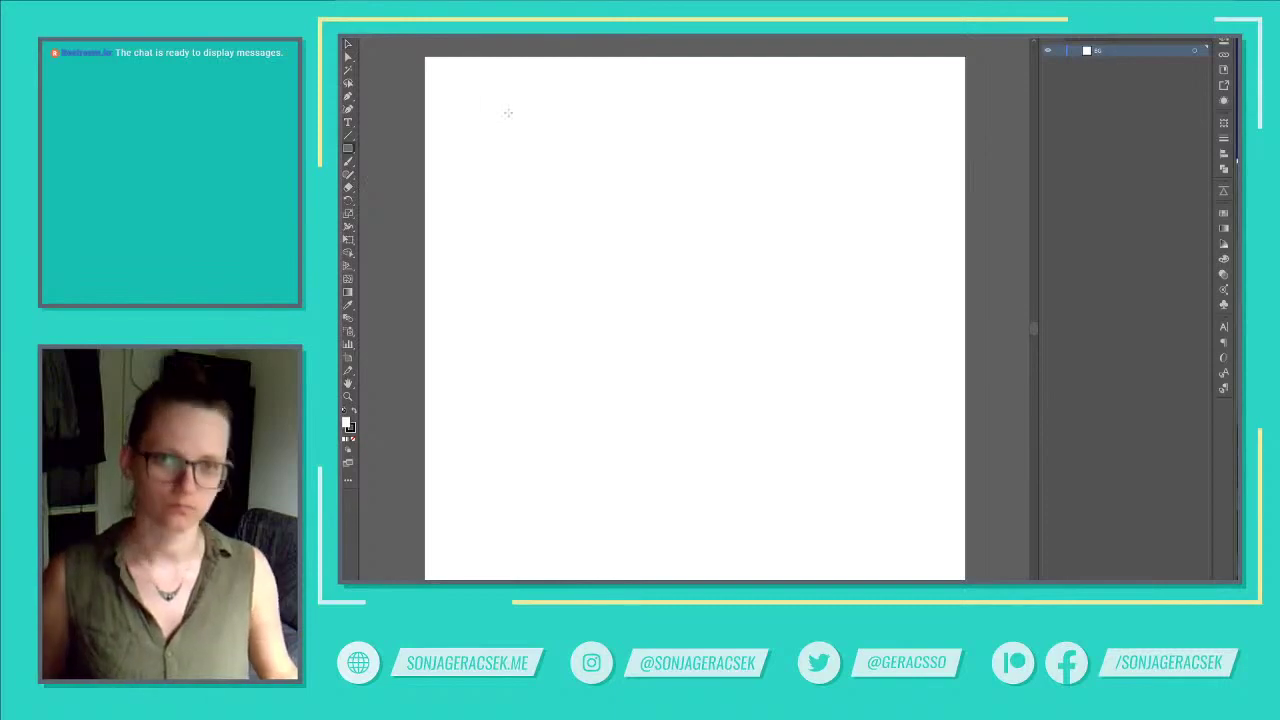
click(428, 60)
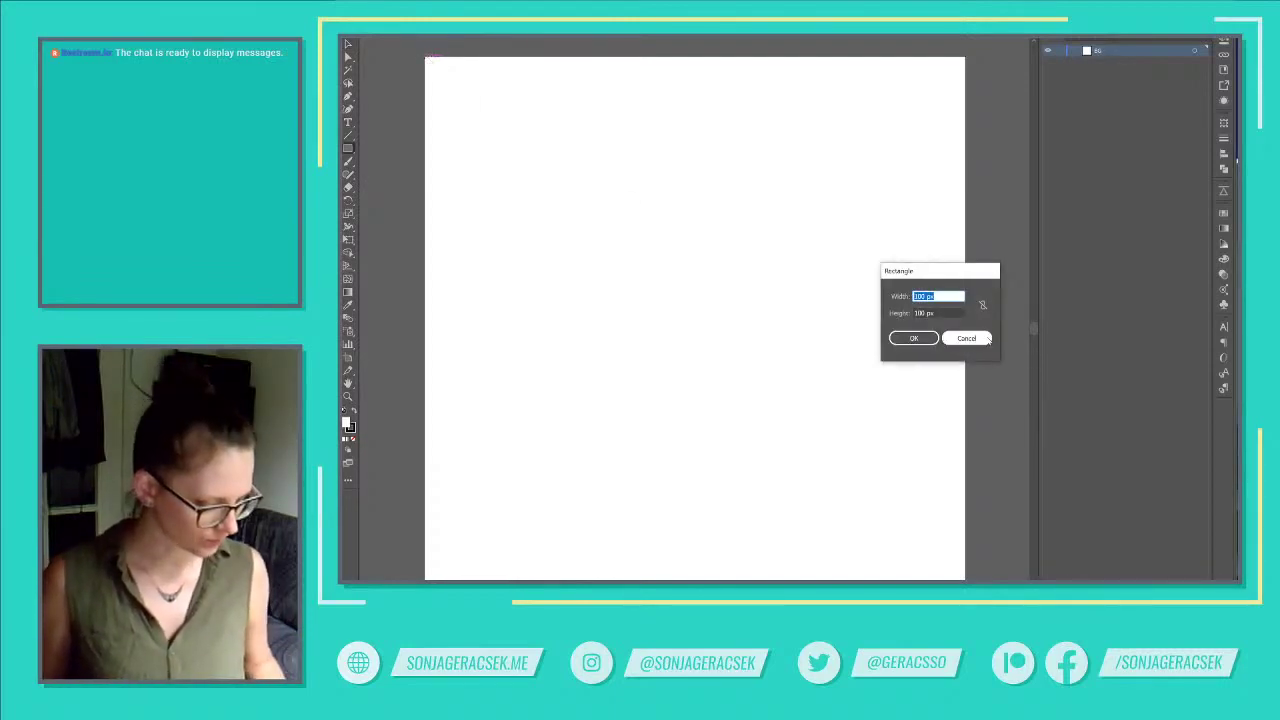
text(250)
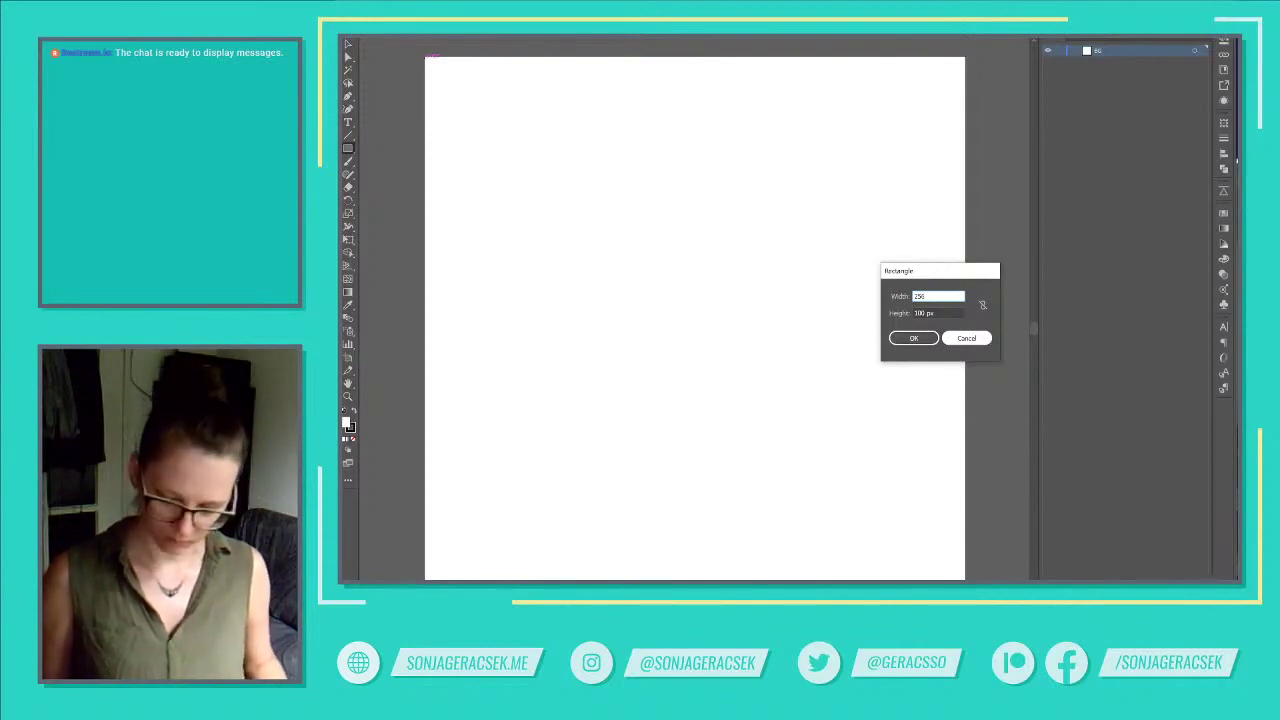
key(Tab)
text(256)
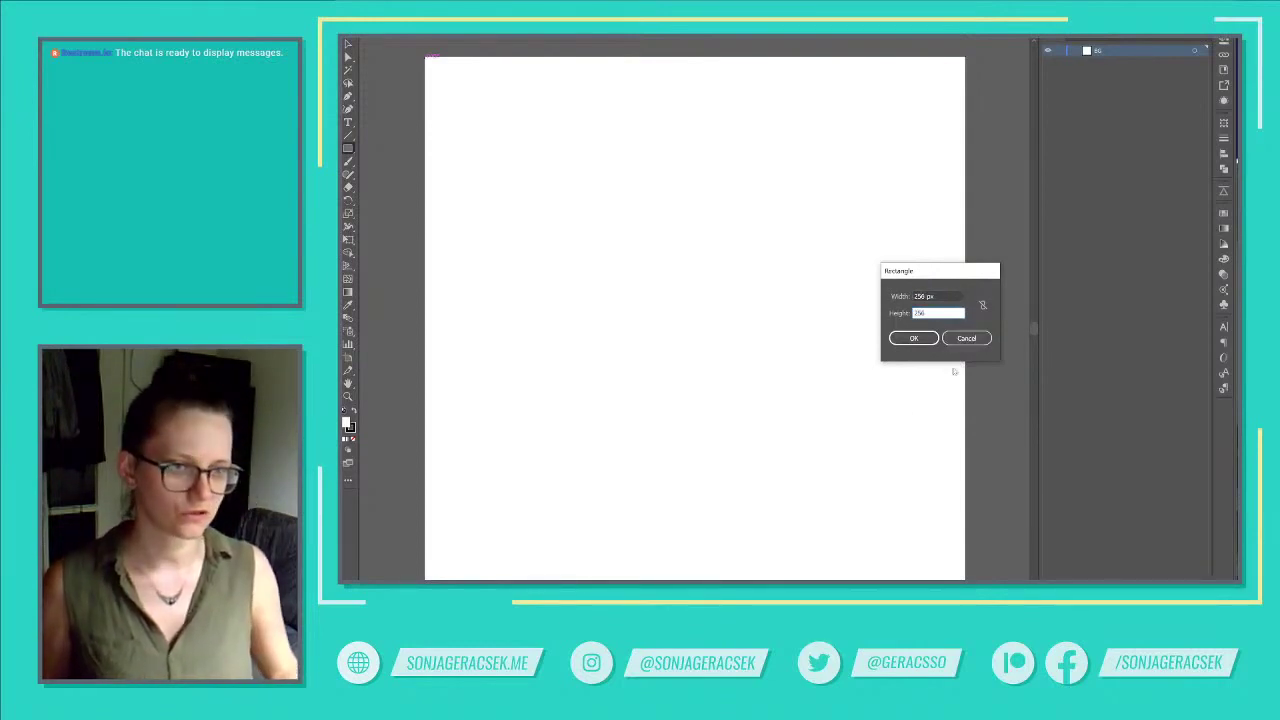
click(908, 337)
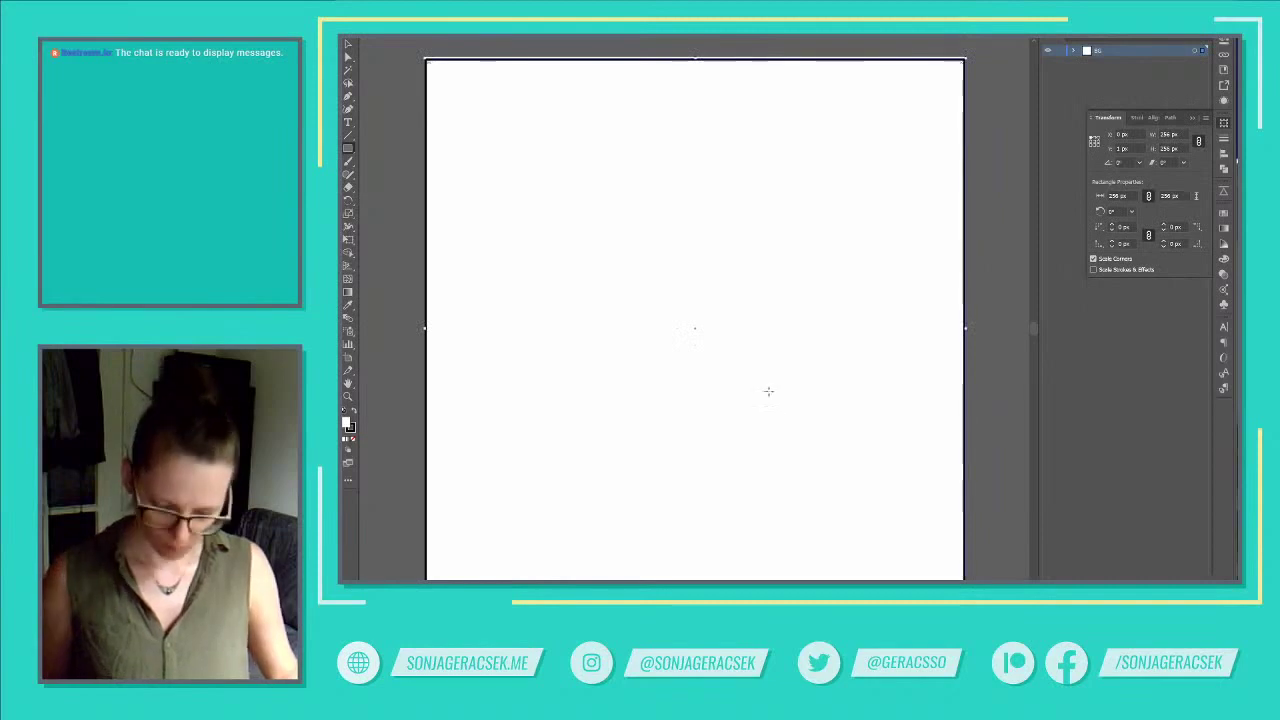
Remove the stroke from the white background square.
key(v)
click(349, 427)
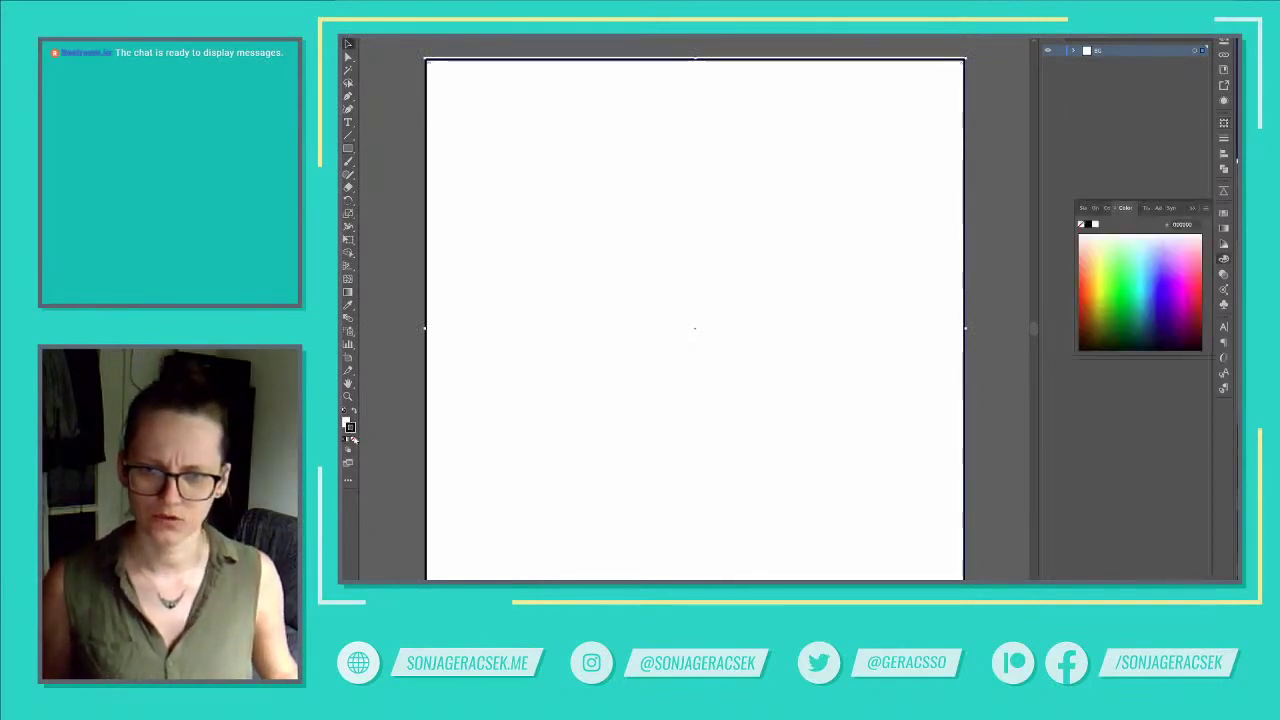
click(352, 439)
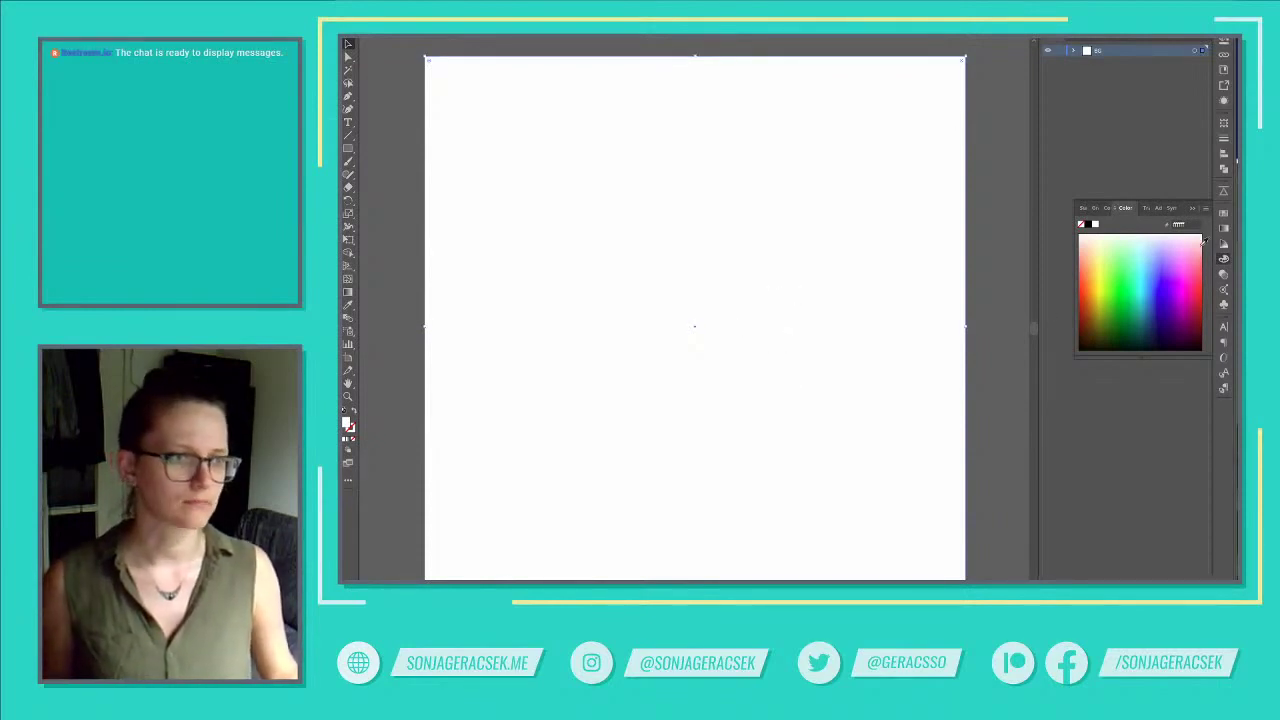
click(1193, 212)
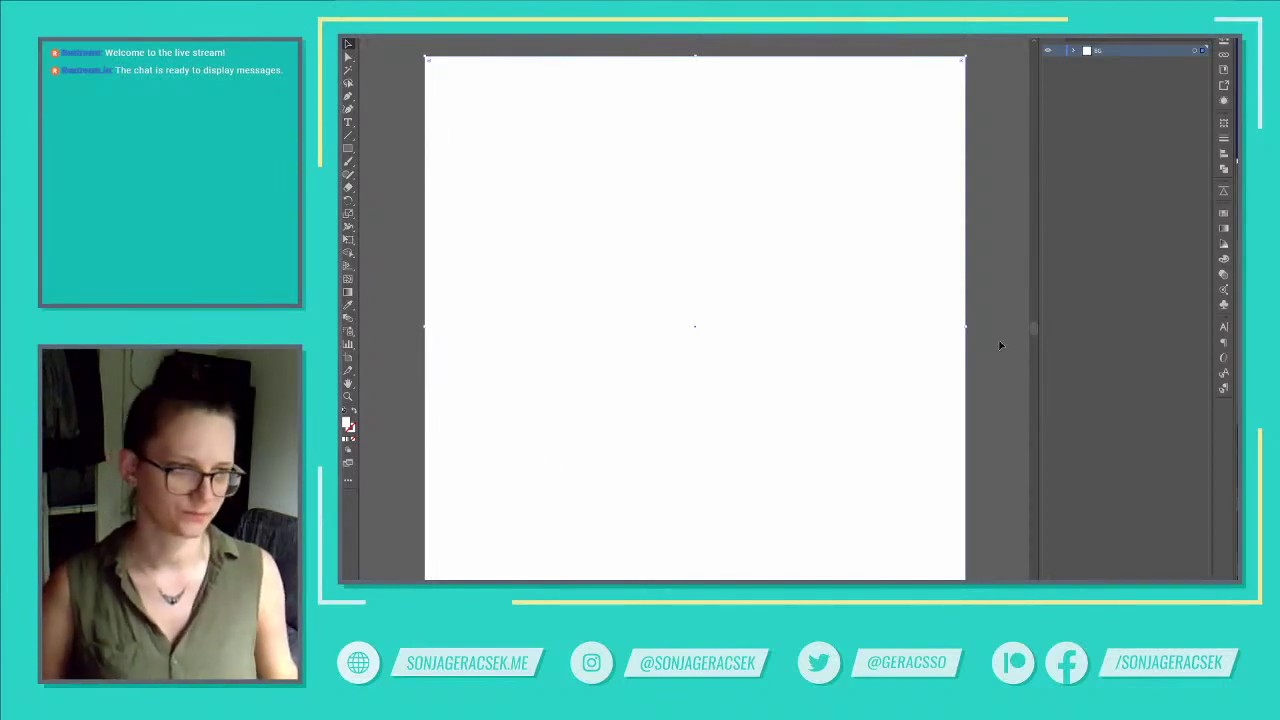
Open the Corporate swatch library and enlarge it to show more colour groups.
click(1222, 214)
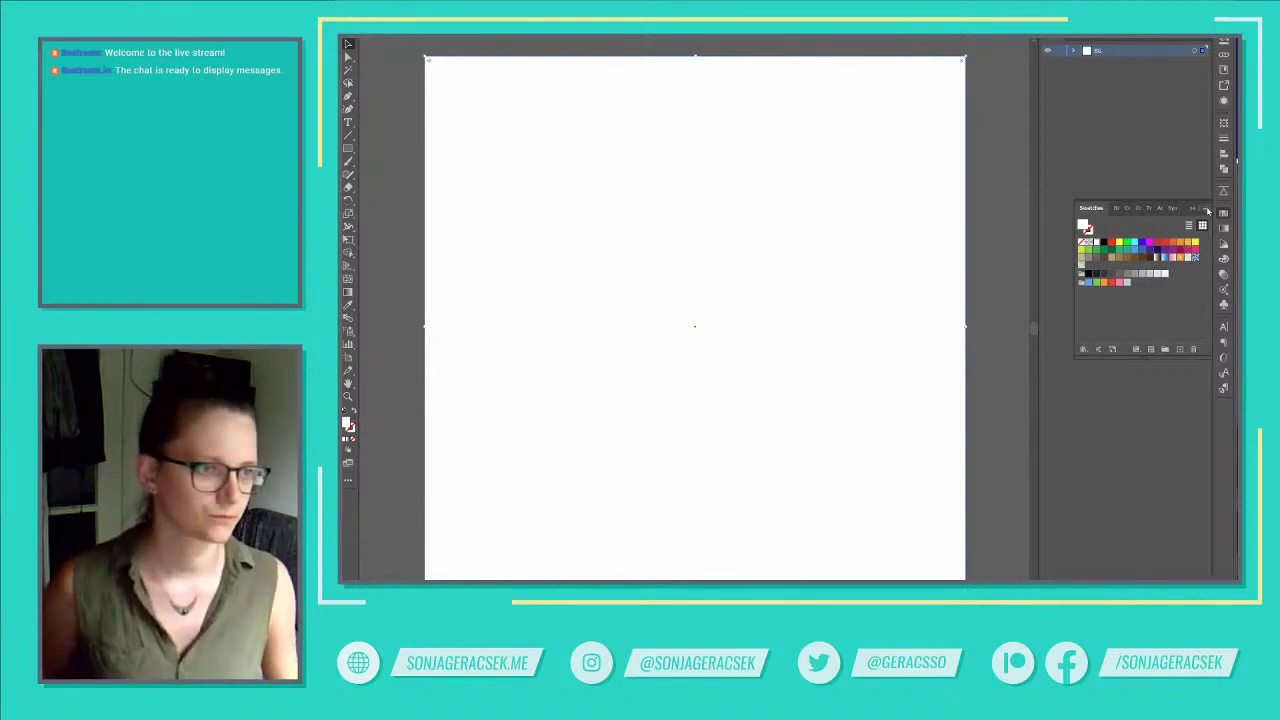
click(1206, 209)
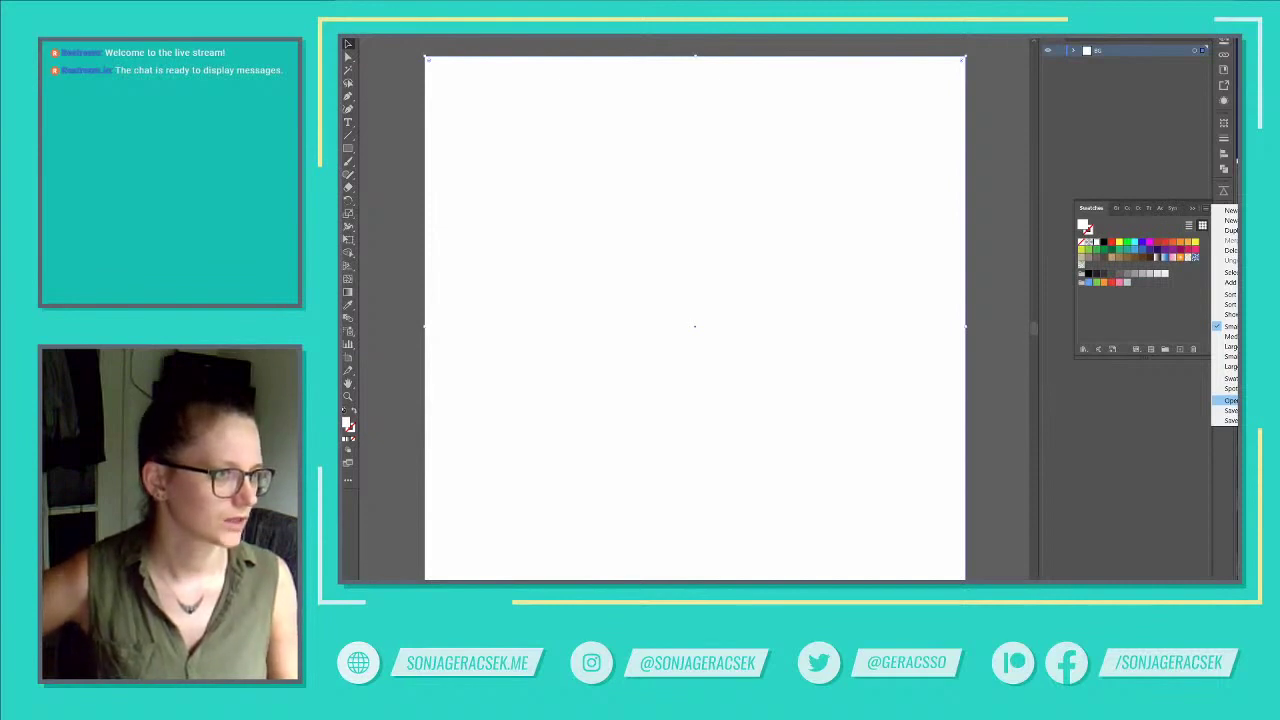
mouse_move(1230, 400)
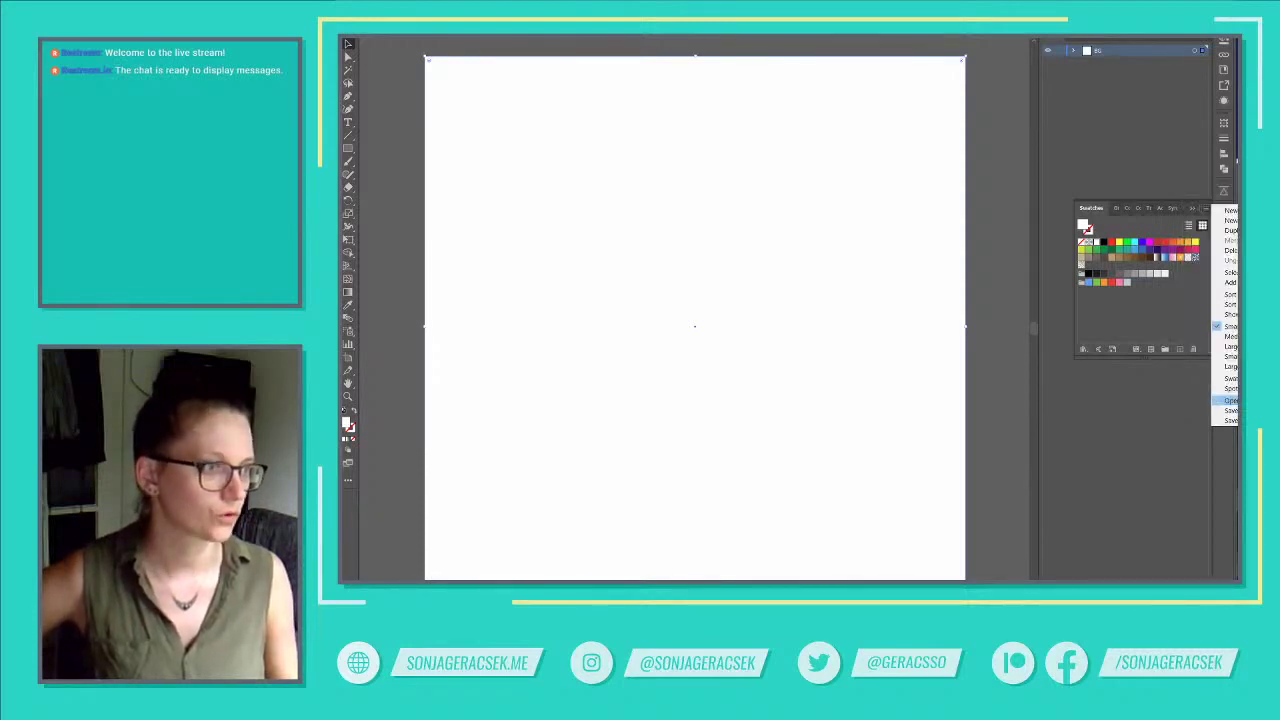
click(1230, 400)
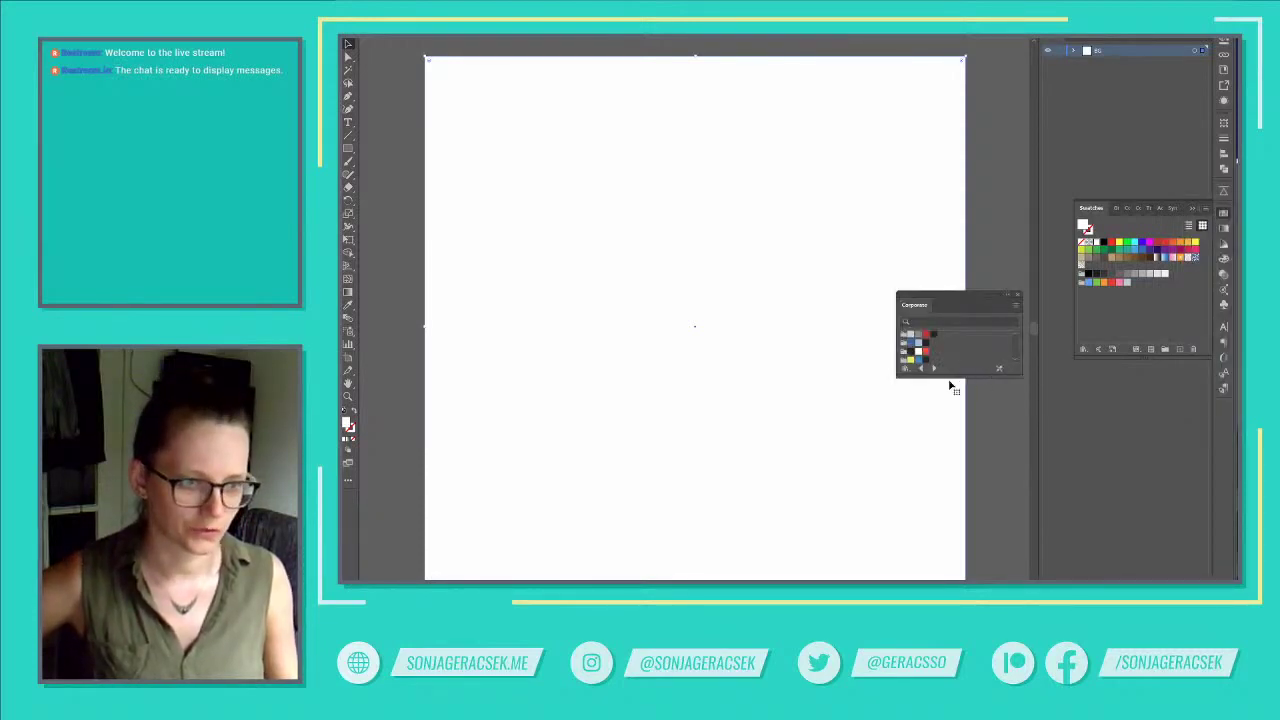
drag(960, 378, 958, 457)
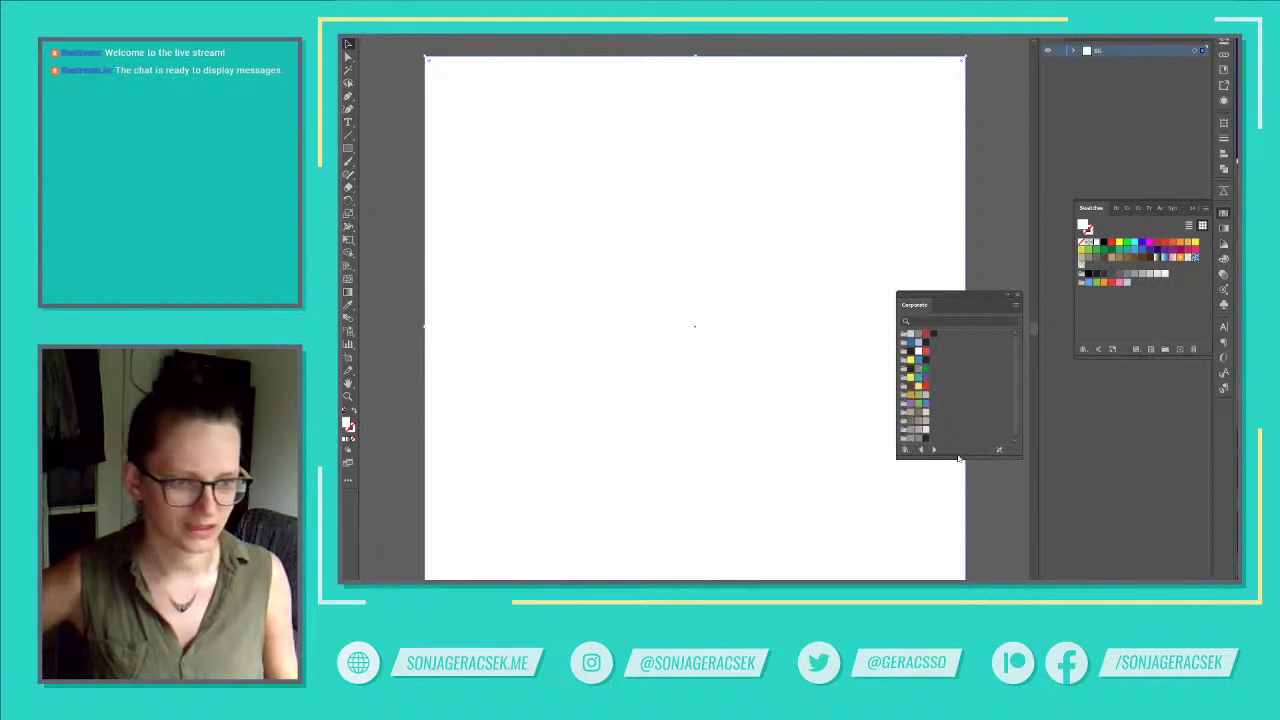
Try several Corporate swatches on the background square, fill it with the medium blue, and close the library.
click(910, 345)
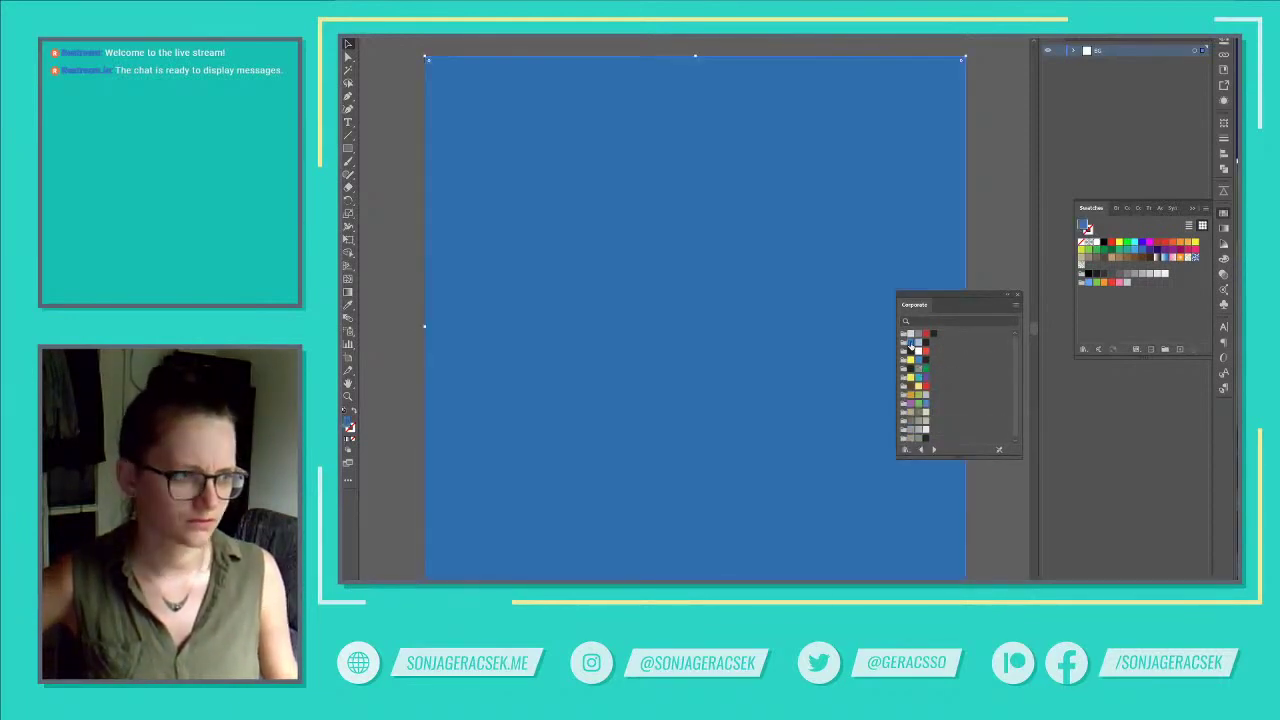
click(917, 361)
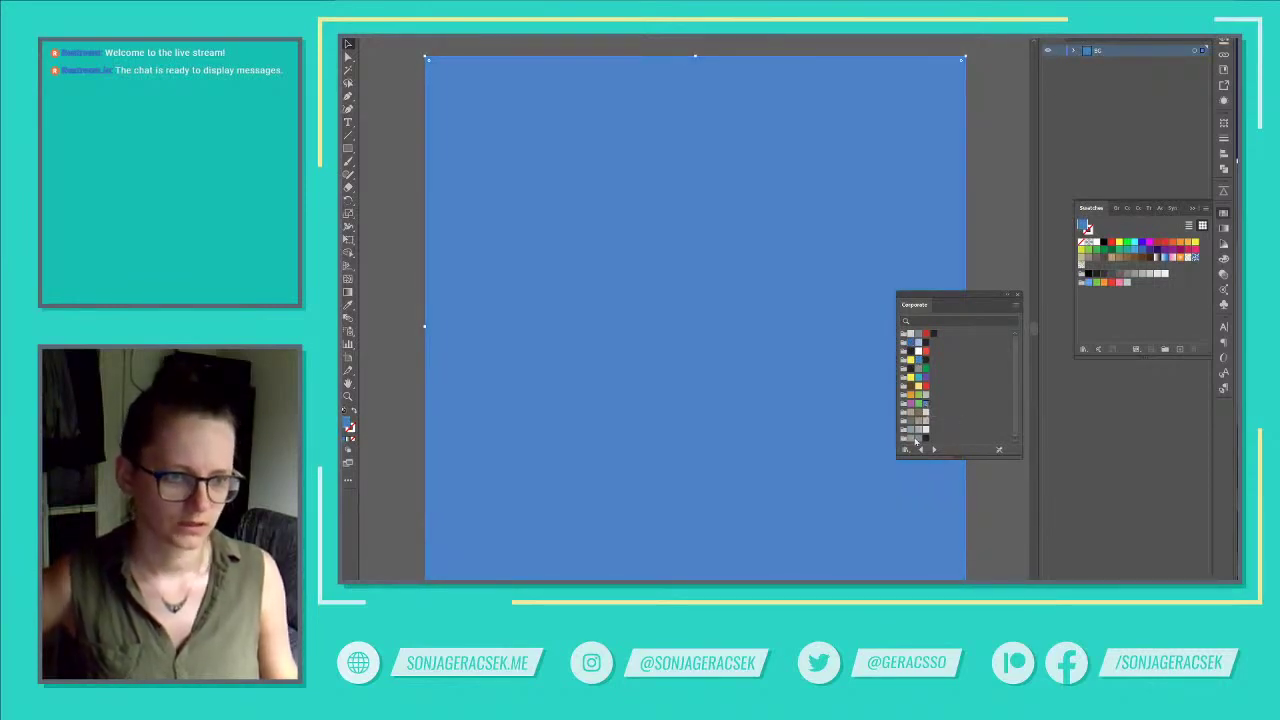
click(926, 429)
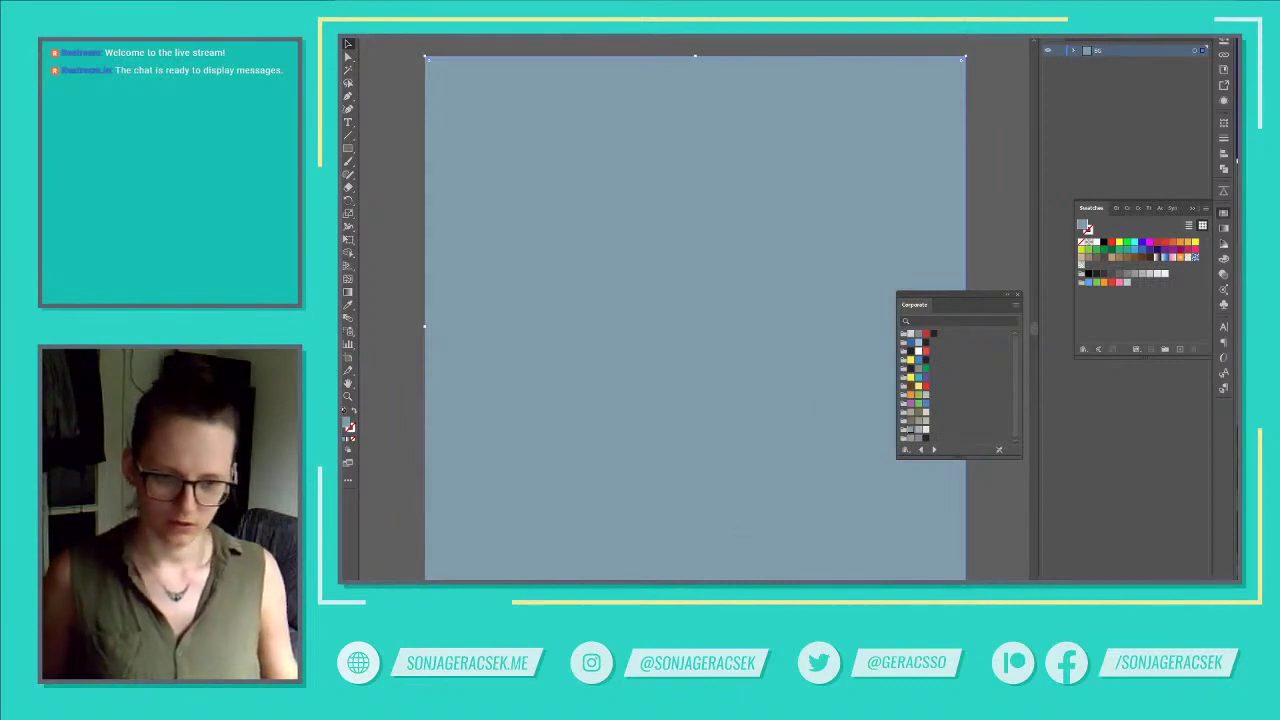
key(alt+Tab)
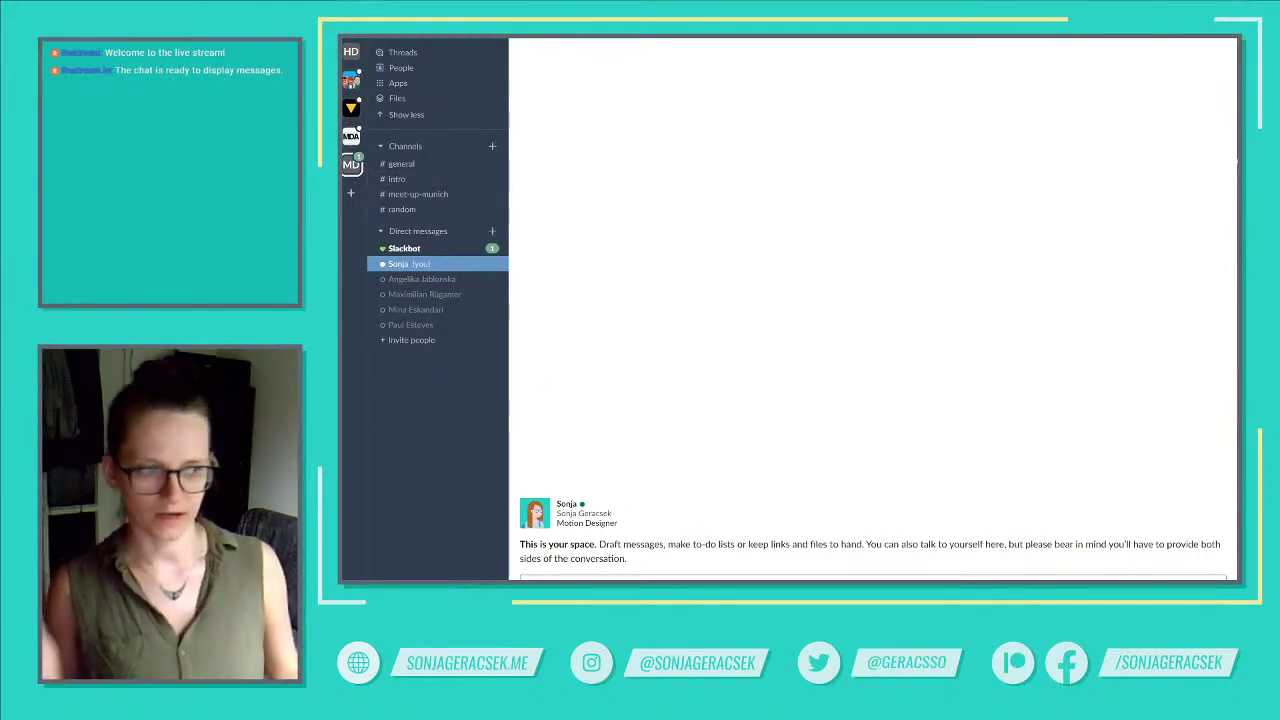
key(alt+Tab)
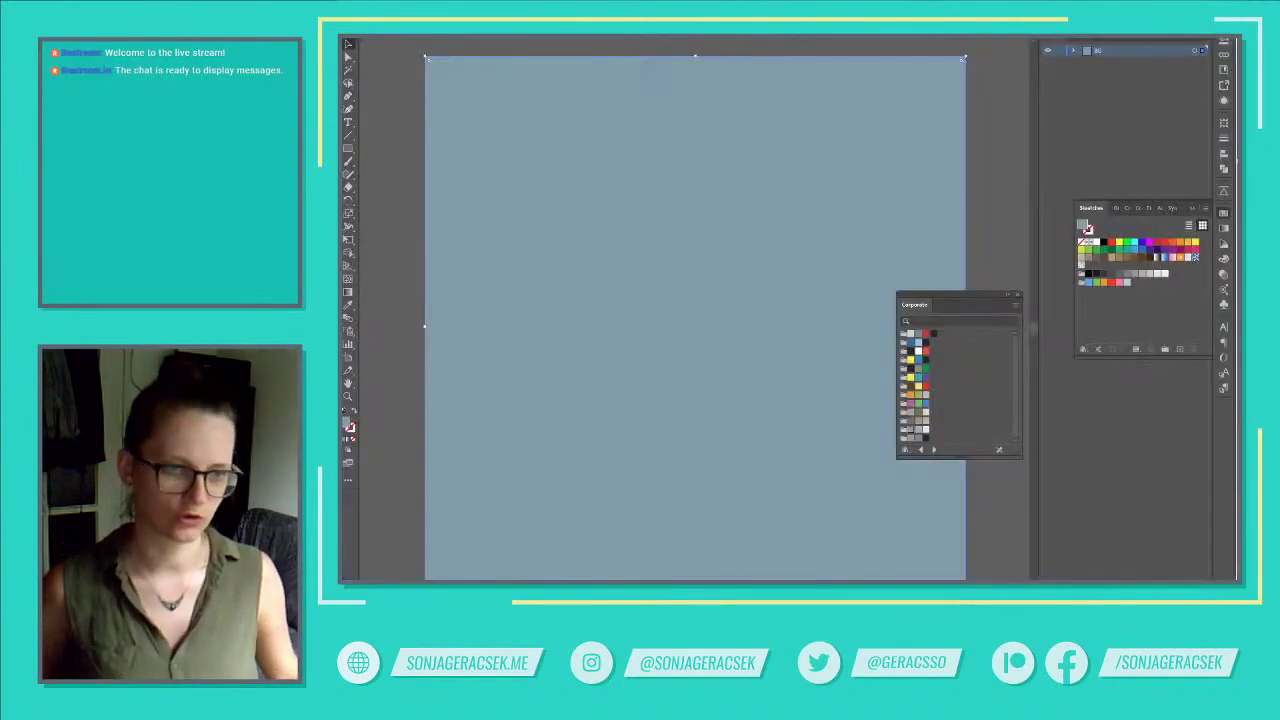
click(926, 404)
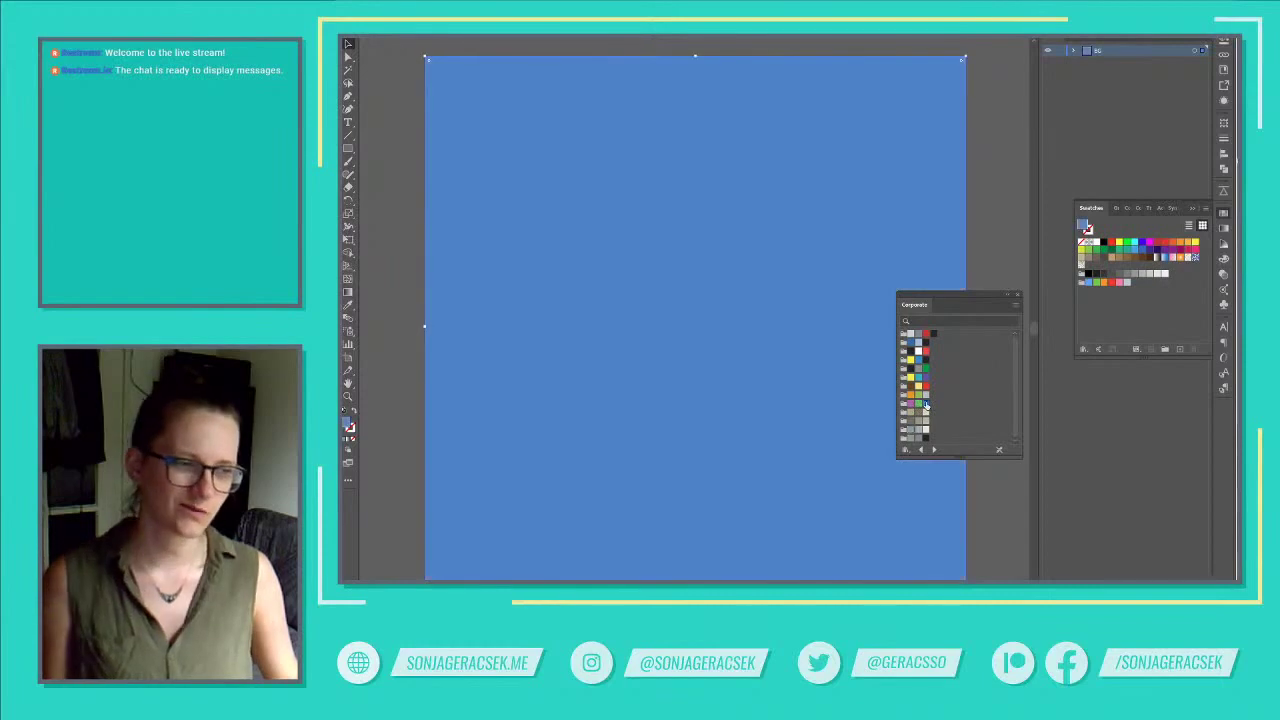
click(1018, 296)
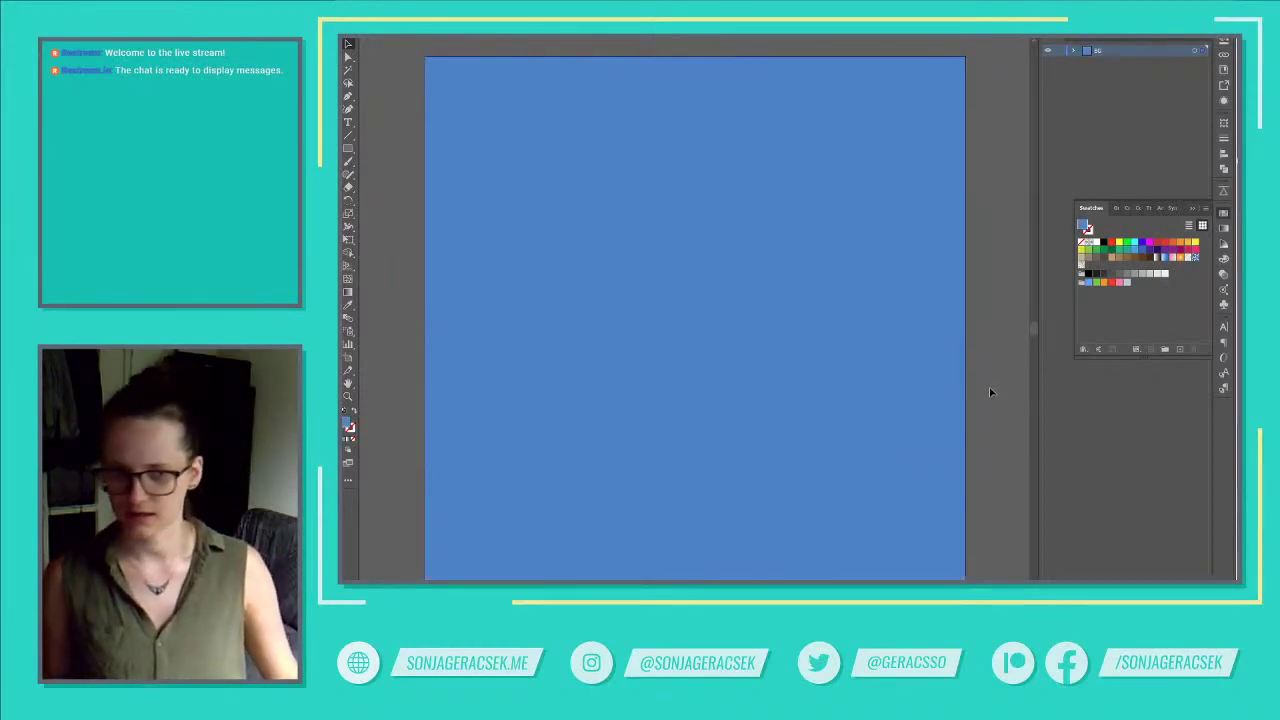
Try a darker, more muted blue fill on the background square with the Color Picker.
double_click(349, 426)
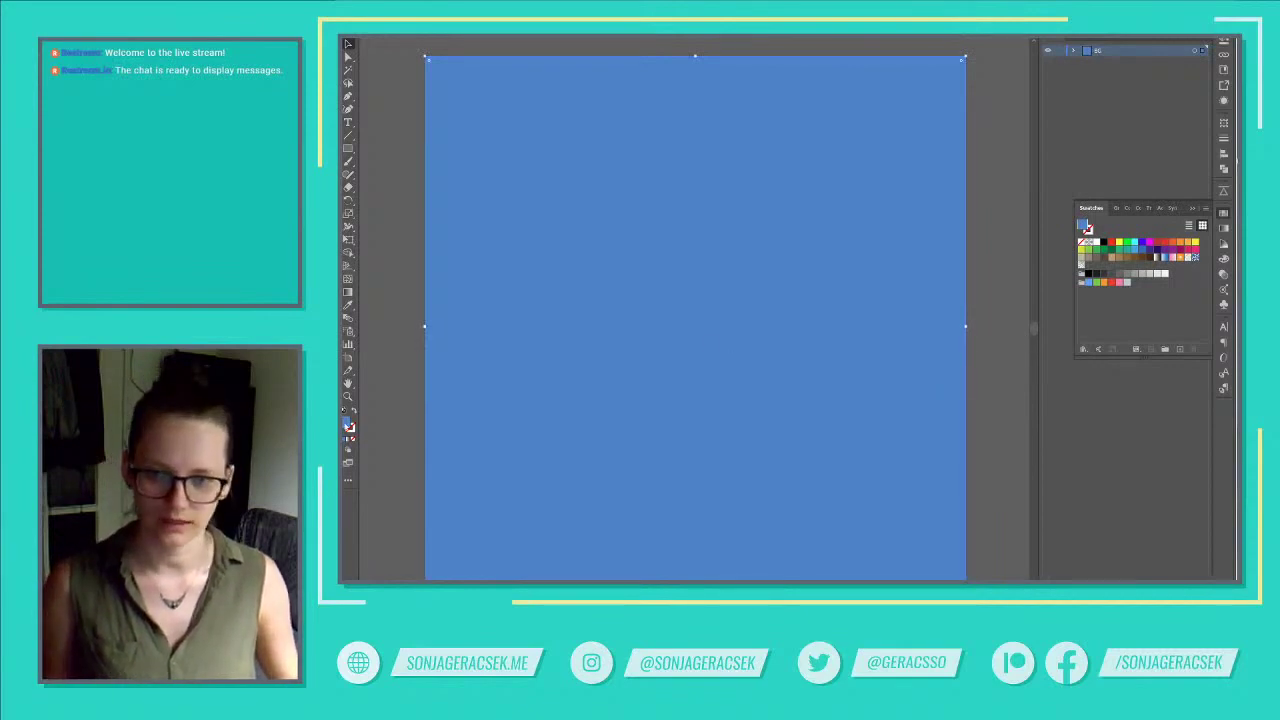
drag(1087, 453, 1116, 484)
click(1120, 478)
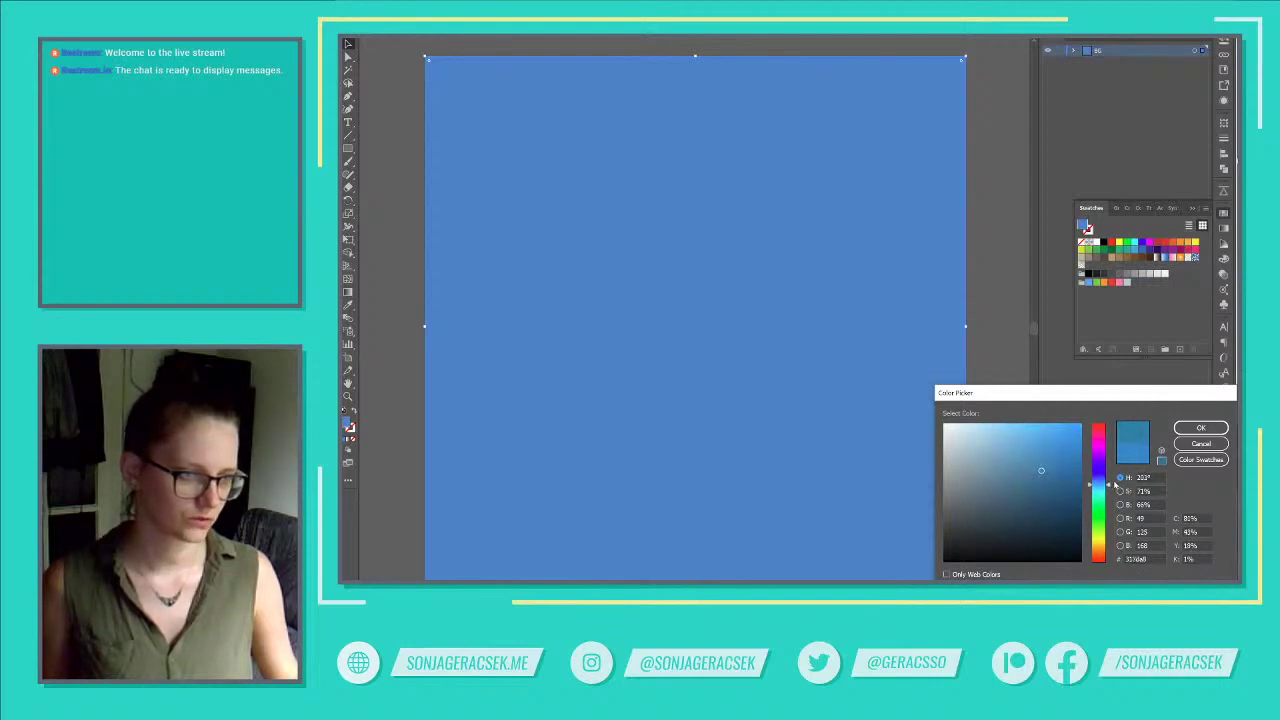
click(1200, 428)
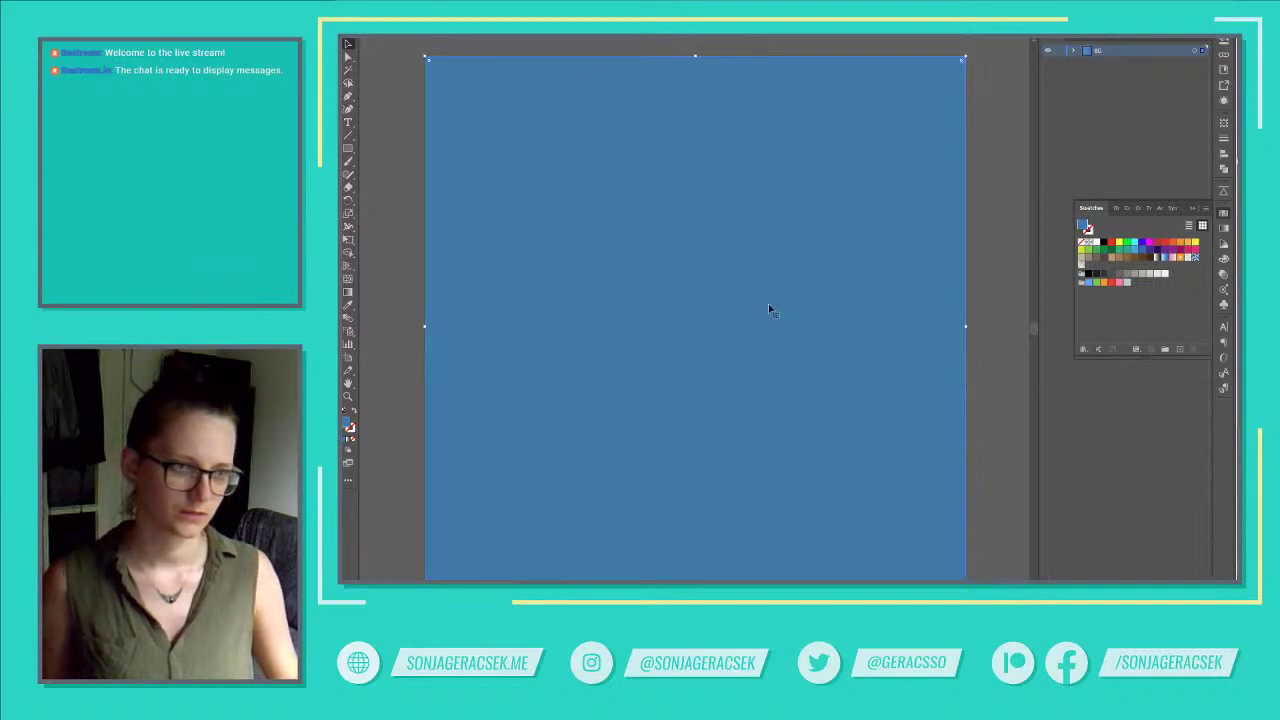
key(ctrl+shift+a)
key(ctrl+z)
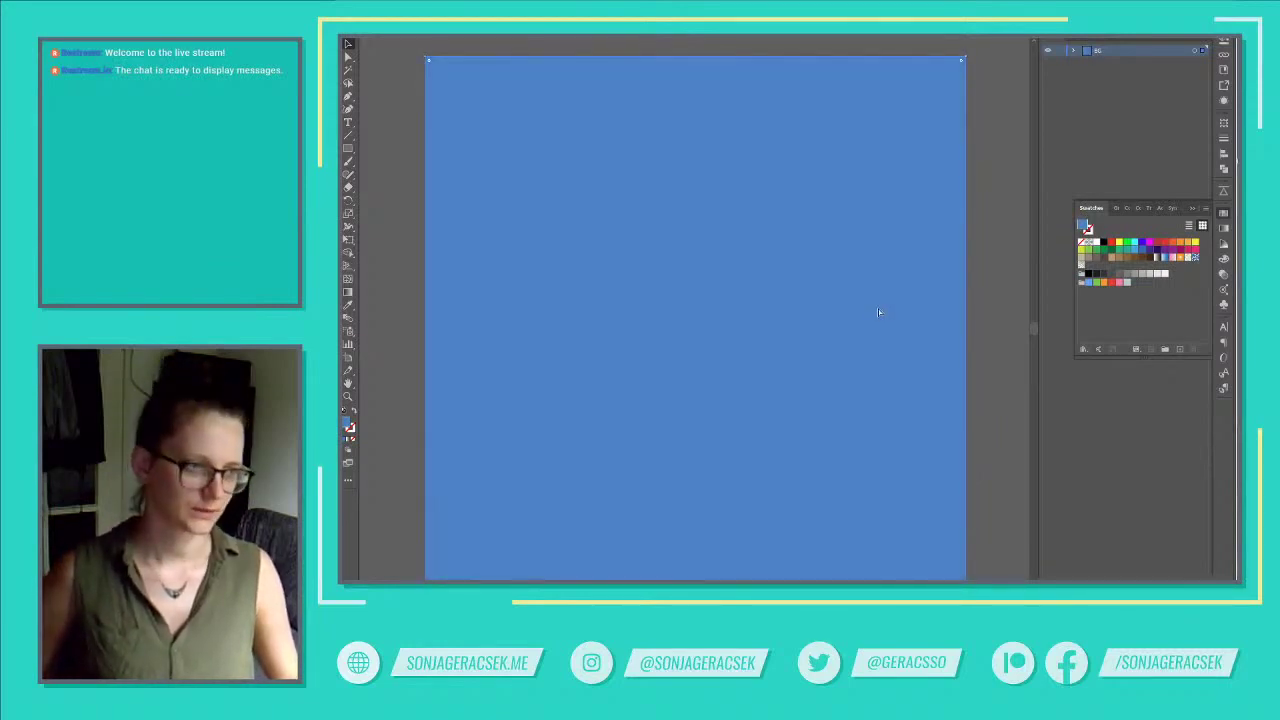
click(1193, 210)
key(alt+Tab)
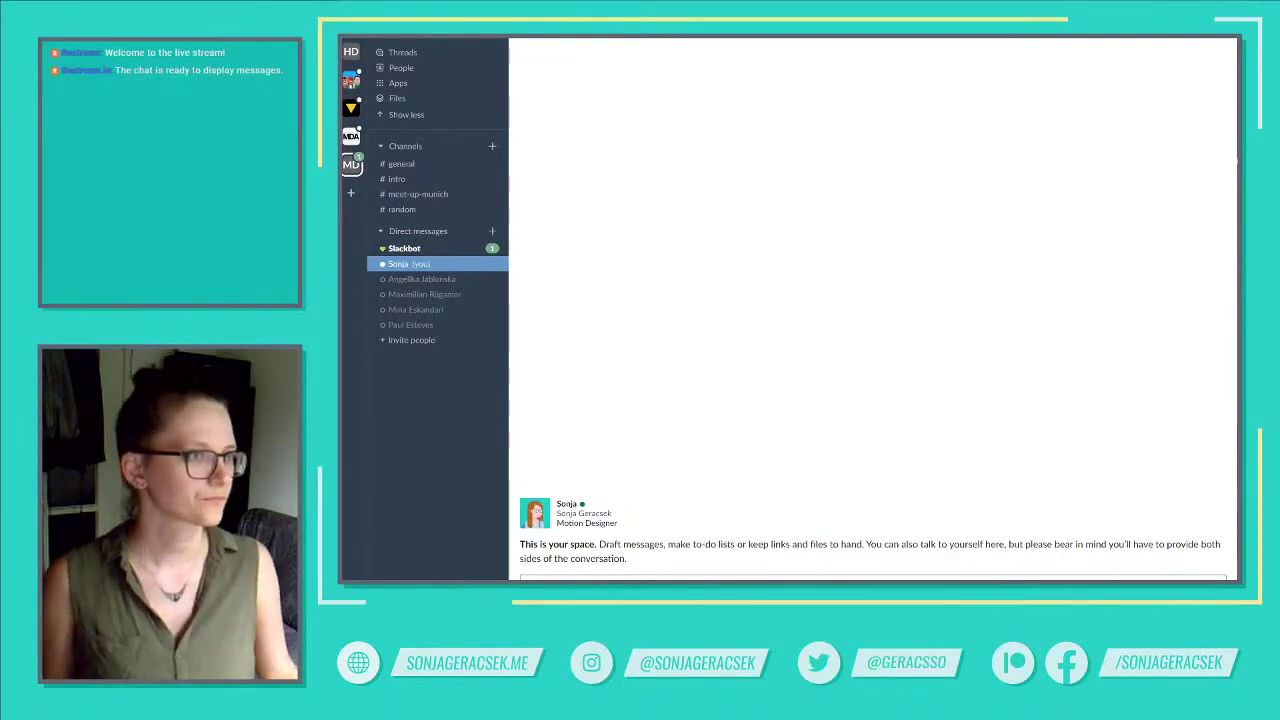
key(alt+Tab)
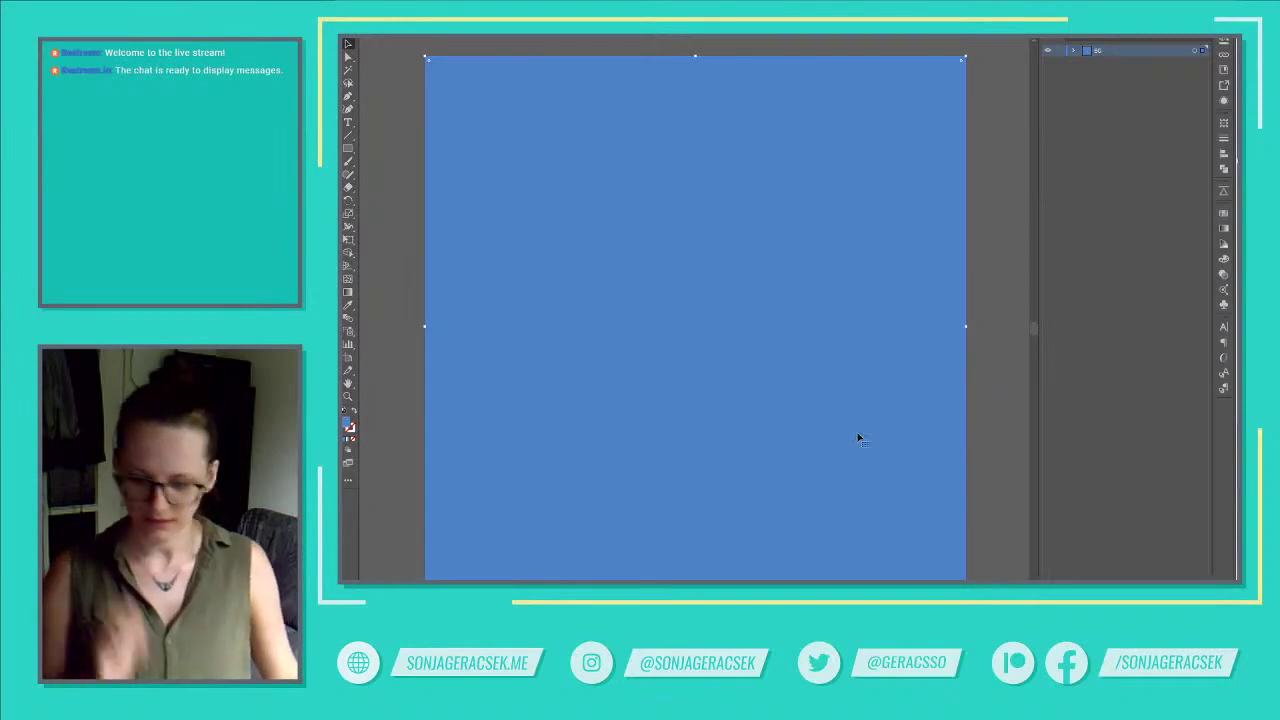
Draw a circle about 144 px in diameter near the middle of the blue square with the Ellipse tool.
key(m)
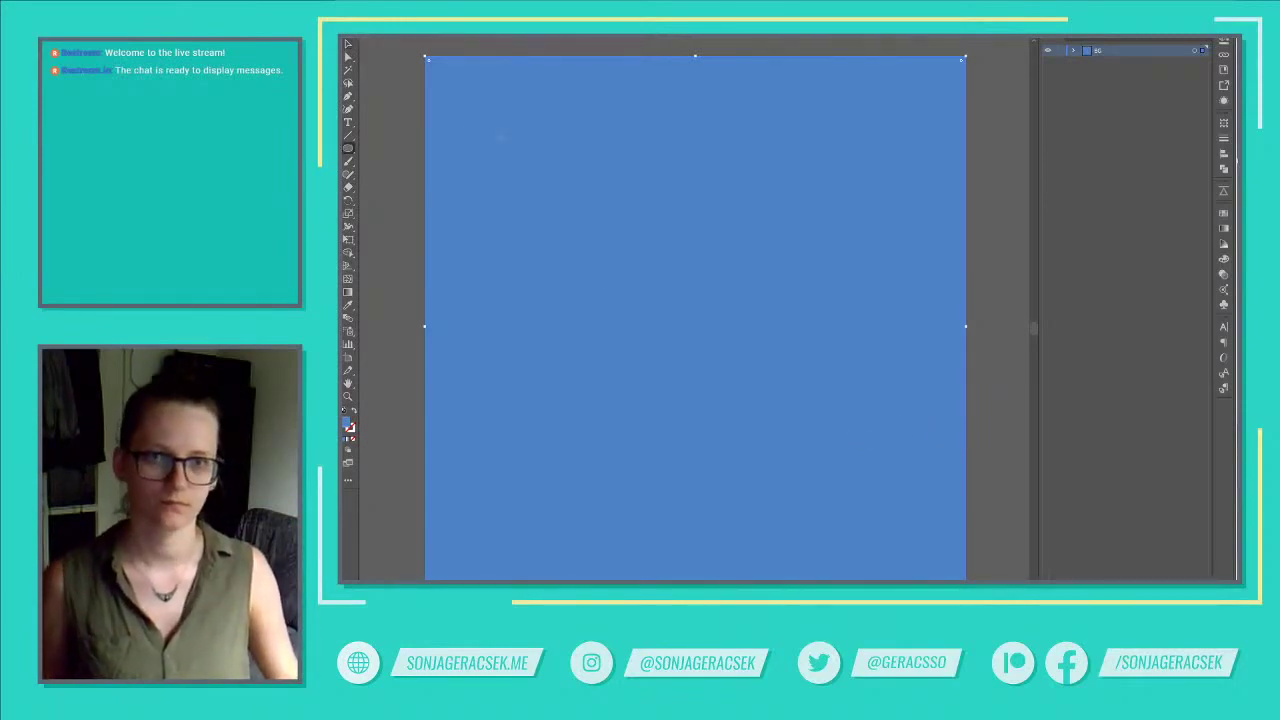
drag(683, 325, 867, 486)
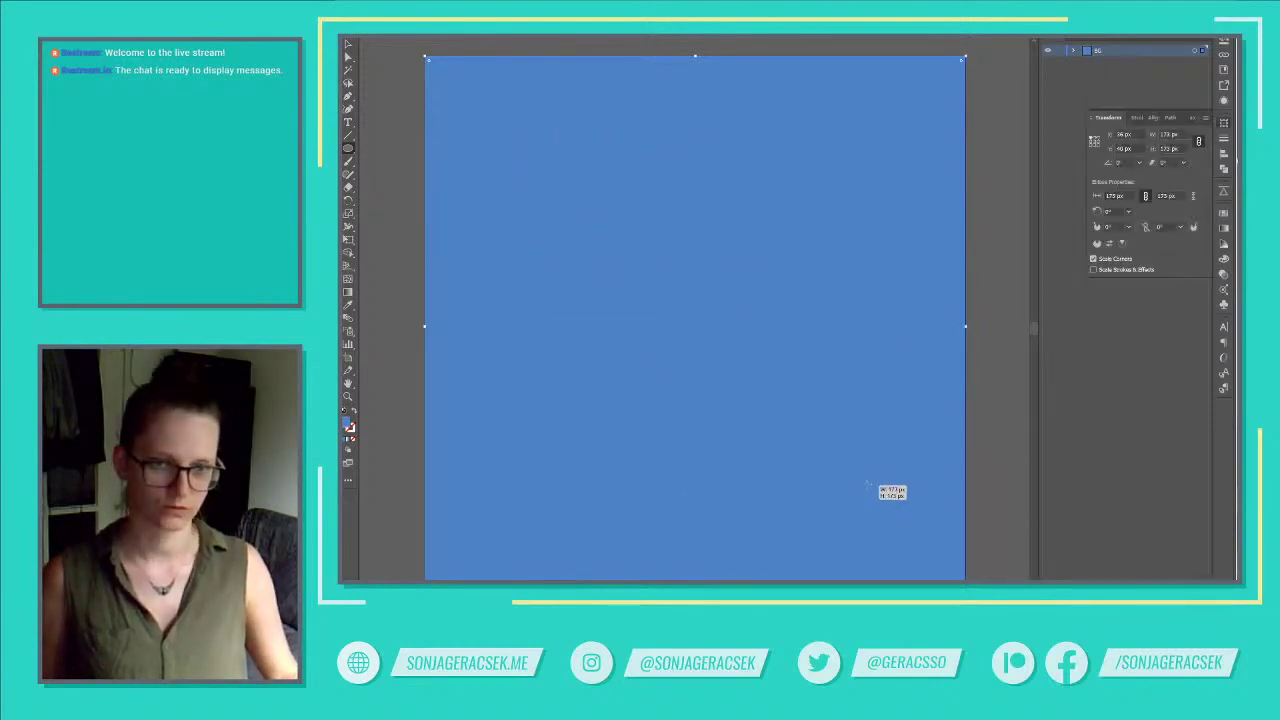
key(ctrl+z)
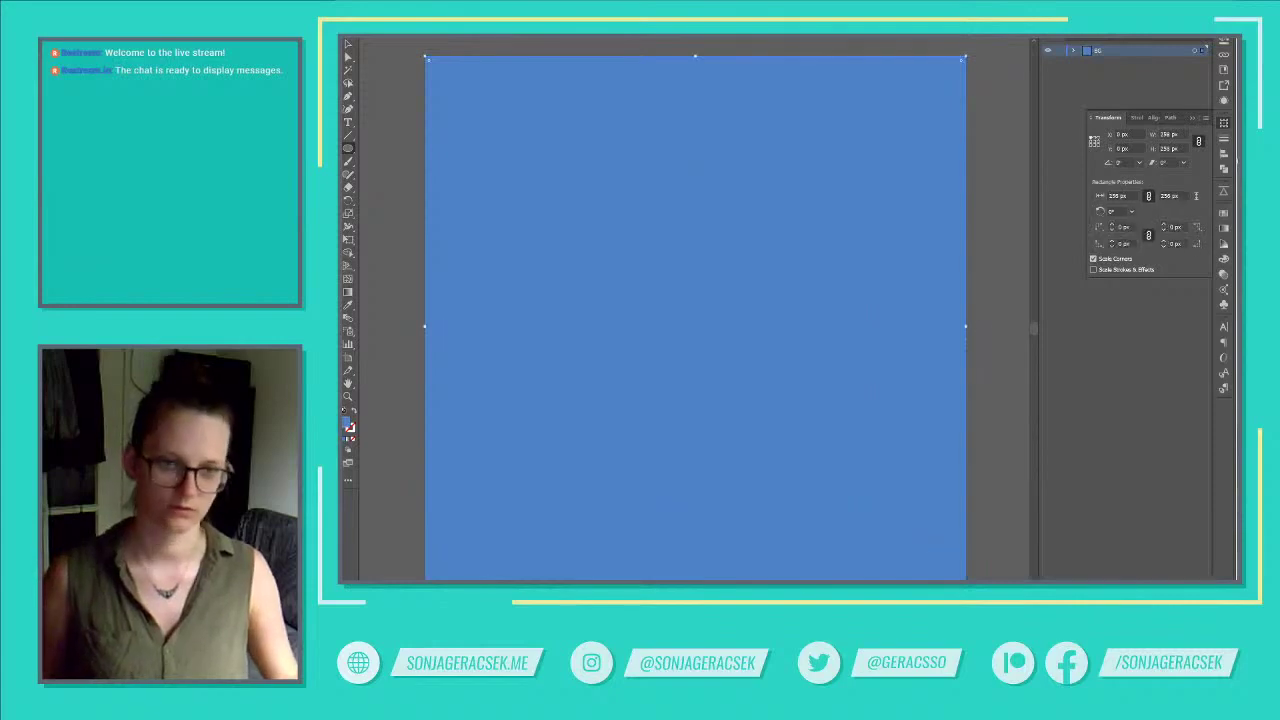
drag(565, 186, 834, 488)
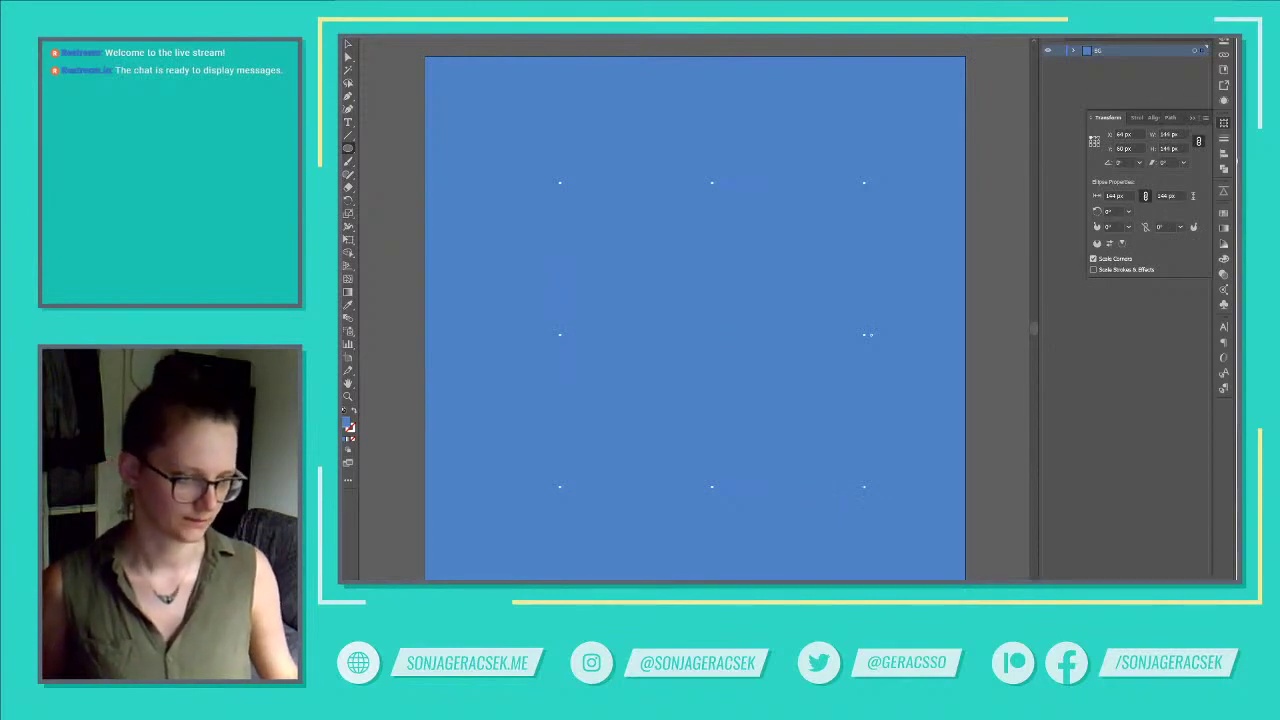
Create a new layer above the BG layer and move the circle onto it.
key(ctrl+l)
click(1074, 62)
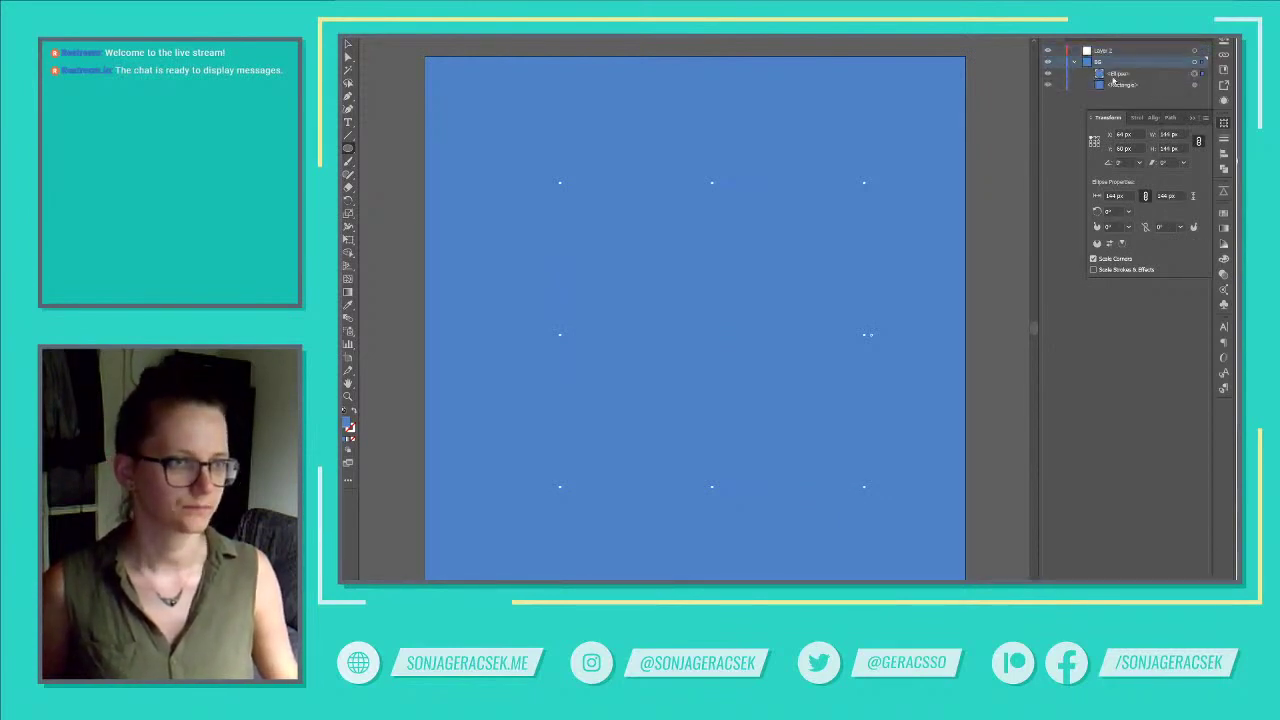
click(1074, 62)
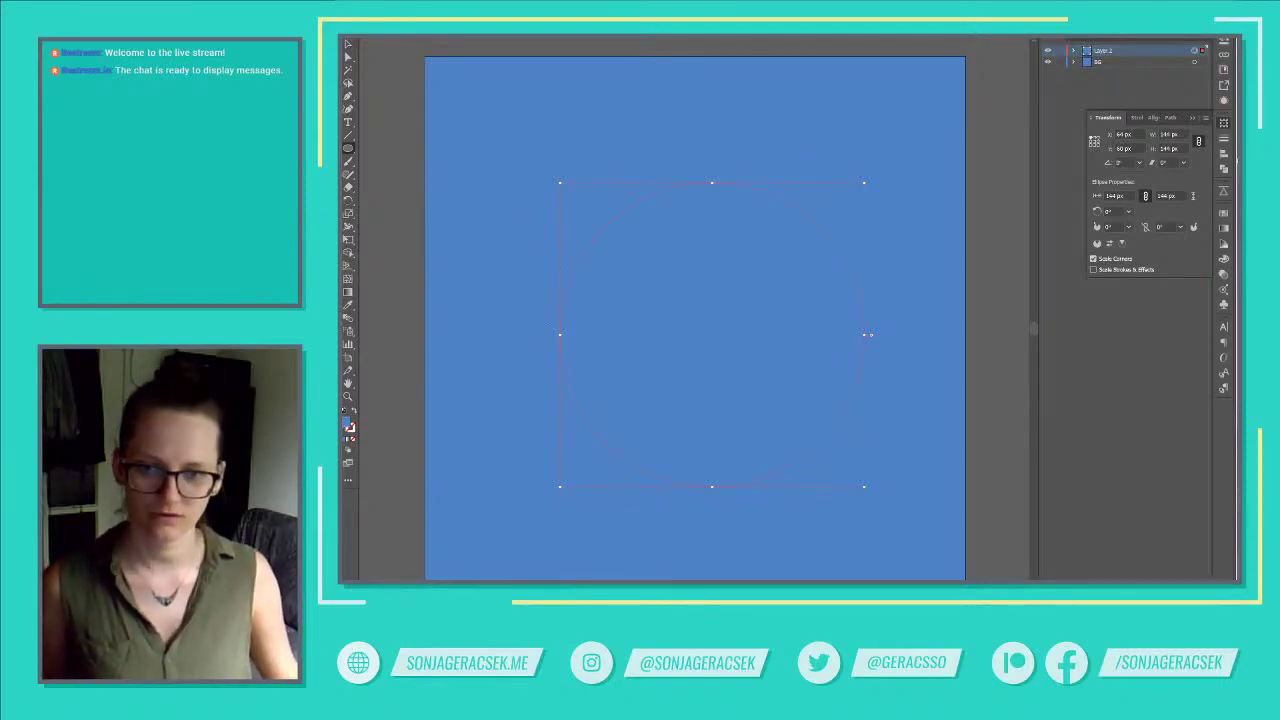
Give the circle the default white fill and remove its stroke.
click(344, 437)
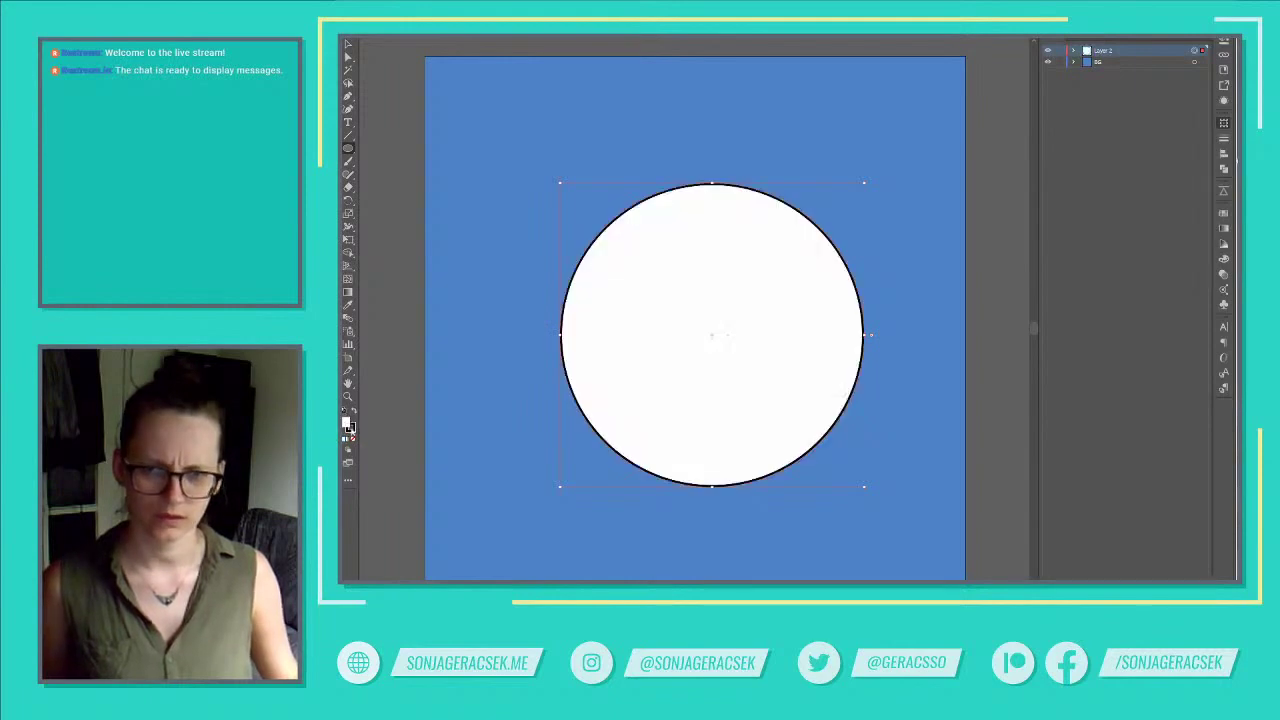
click(352, 428)
click(353, 437)
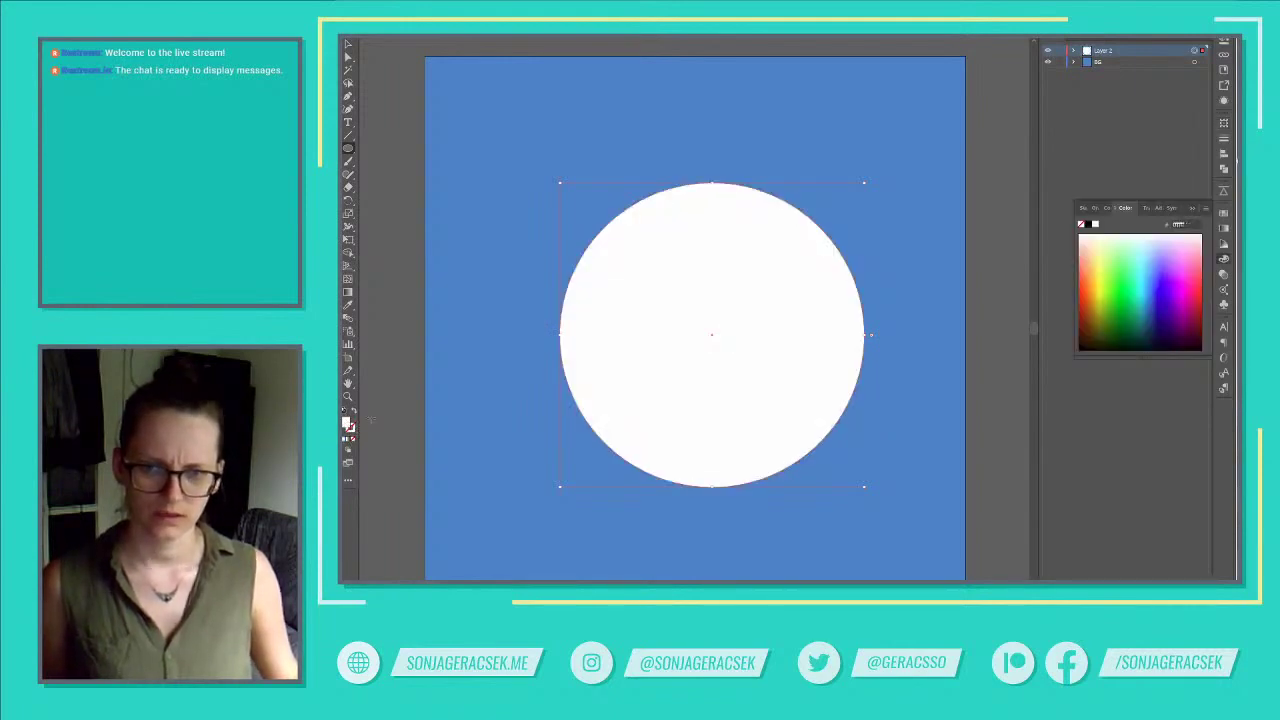
key(v)
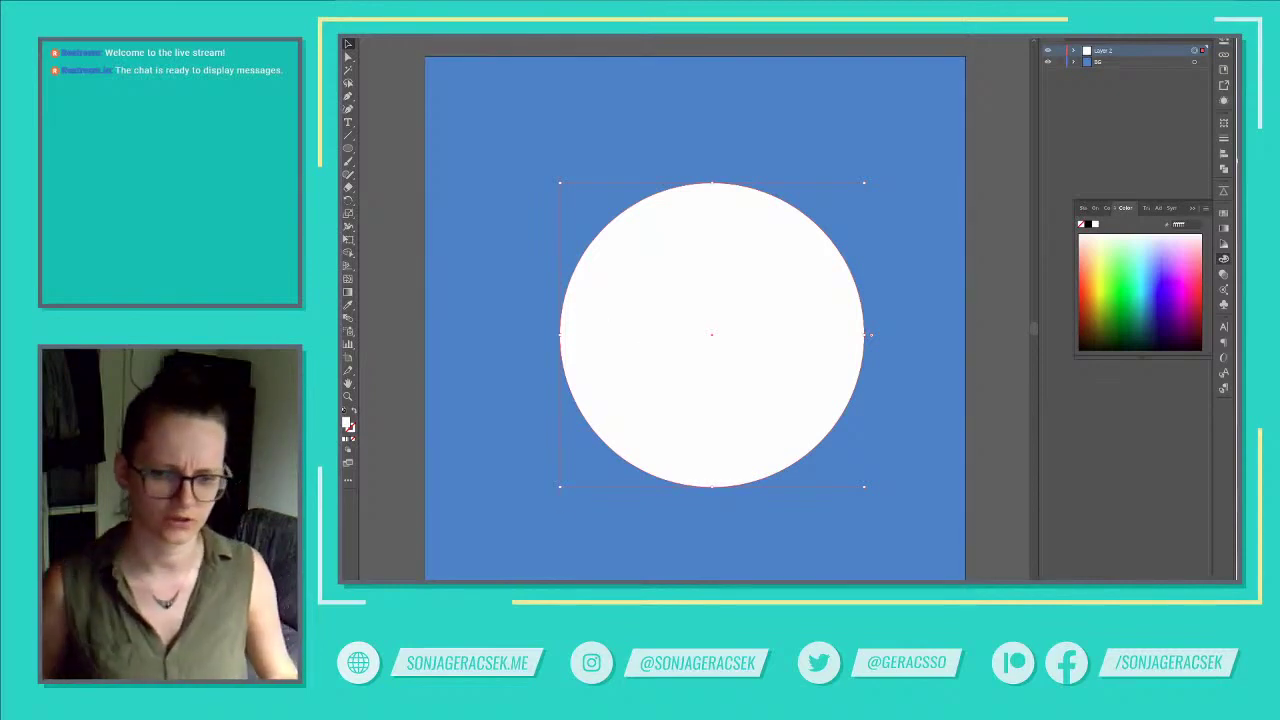
Switch to the web browser, search the web for "acronym", and return to Illustrator.
key(alt+Tab)
key(ctrl+t)
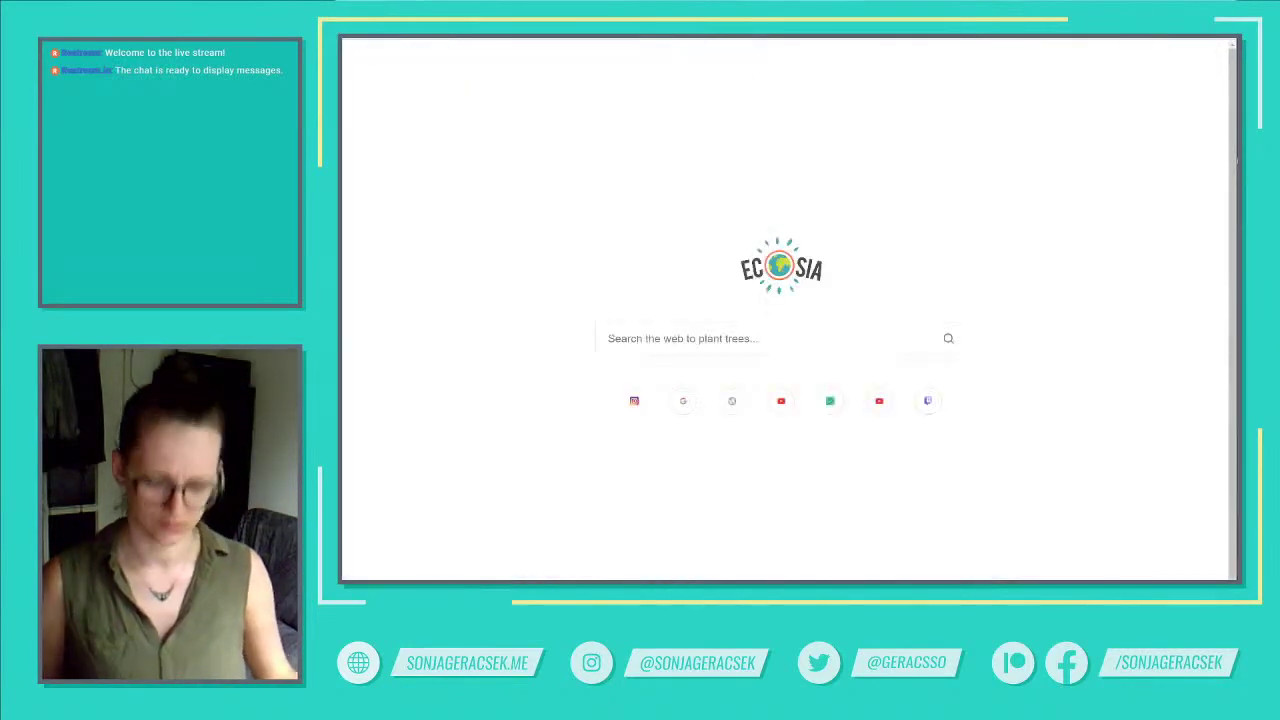
text(adobe)
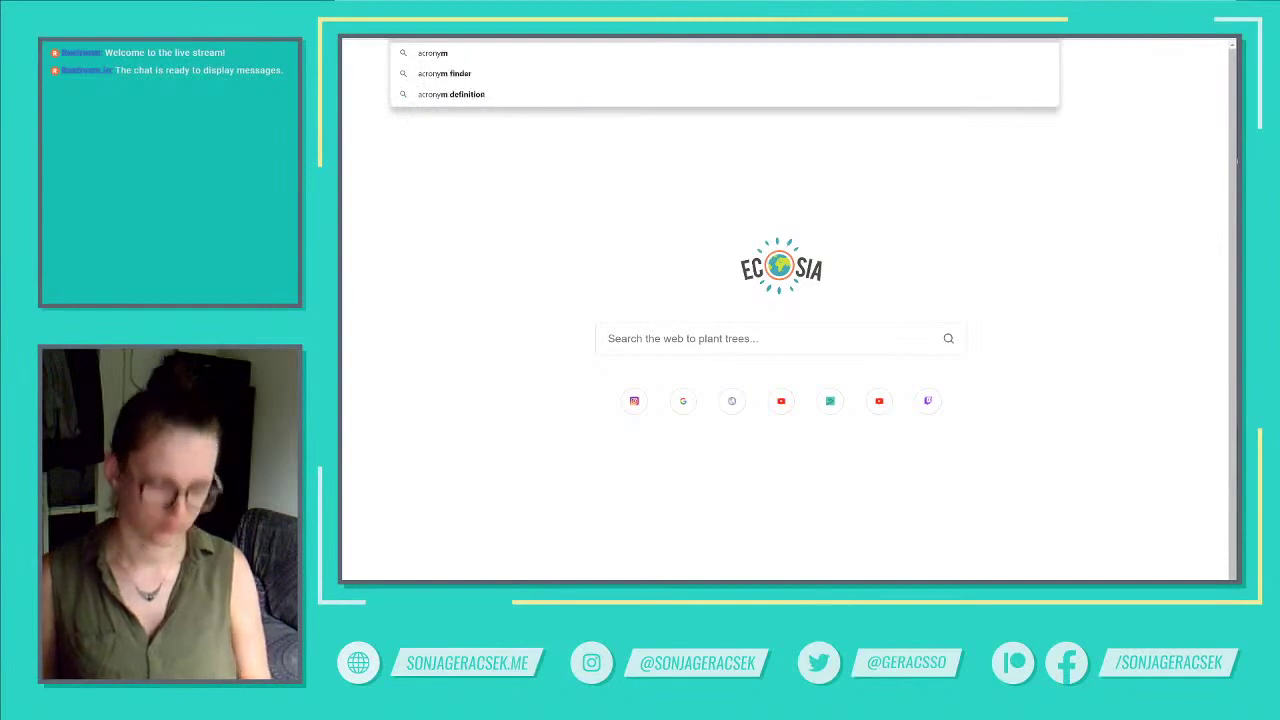
key(Escape)
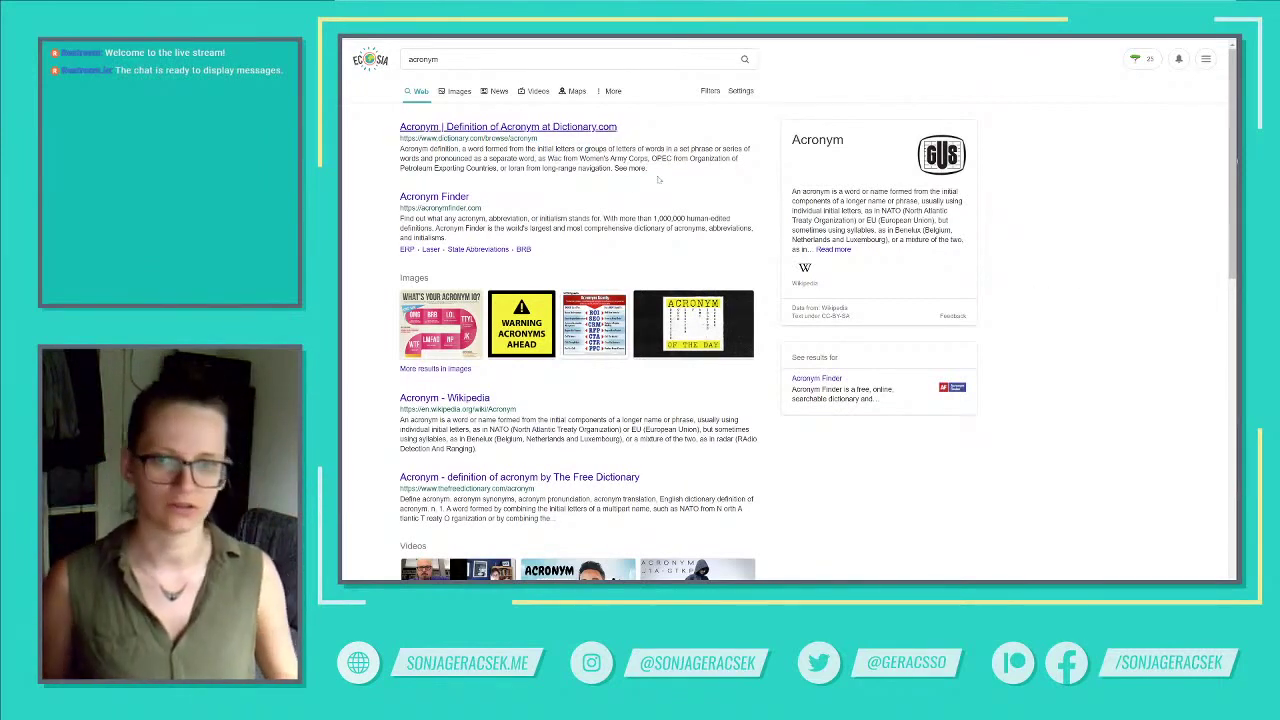
key(alt+Tab)
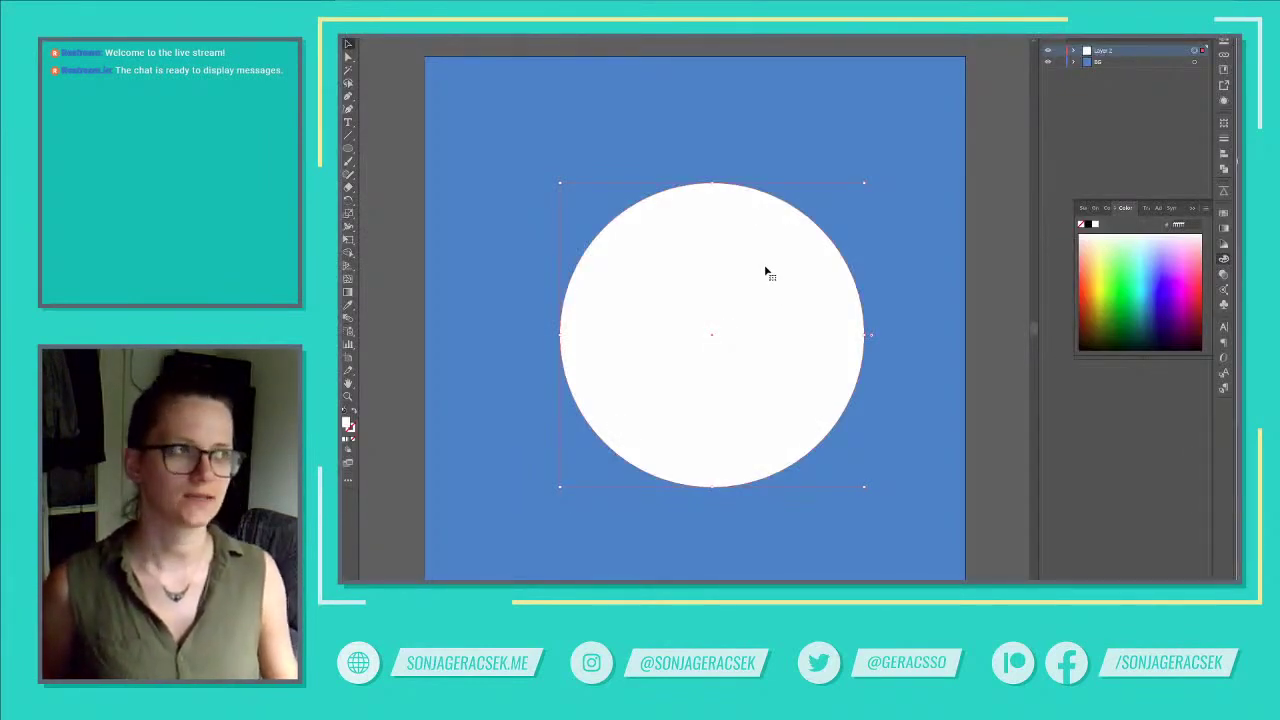
Enlarge the white circle to the full width of the blue square and centre it on the artboard.
drag(680, 266, 619, 233)
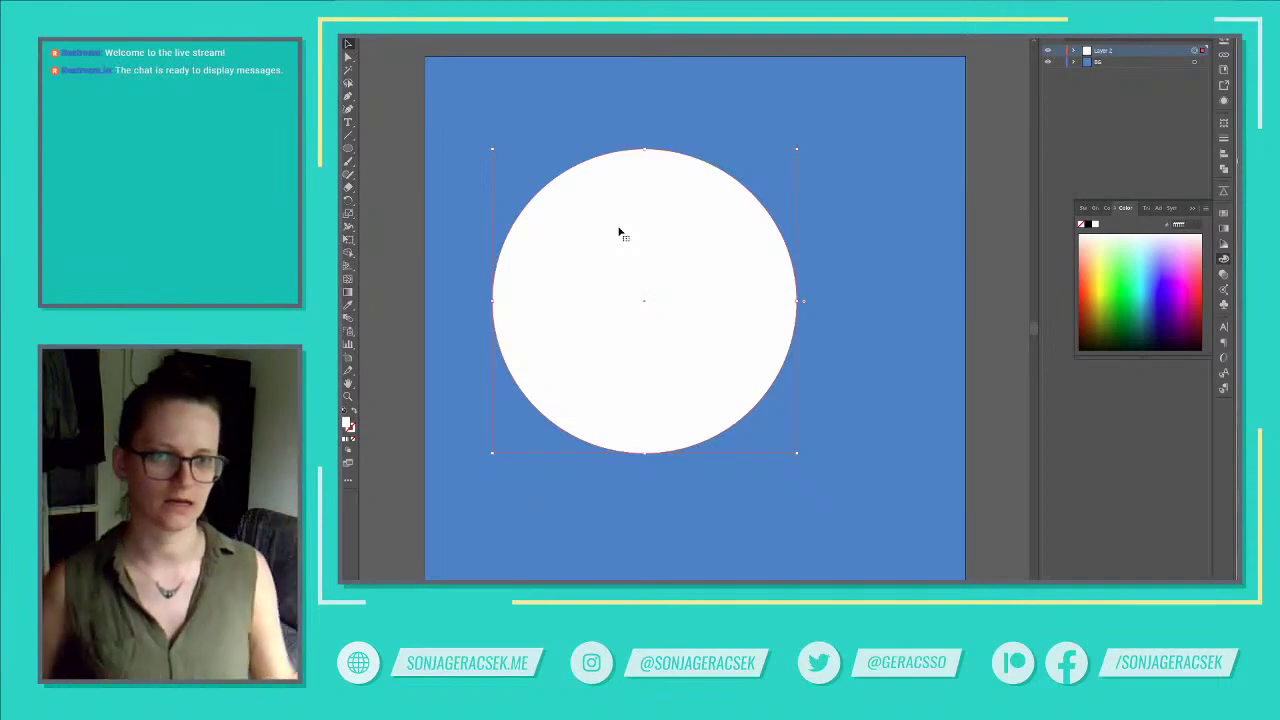
drag(587, 233, 517, 139)
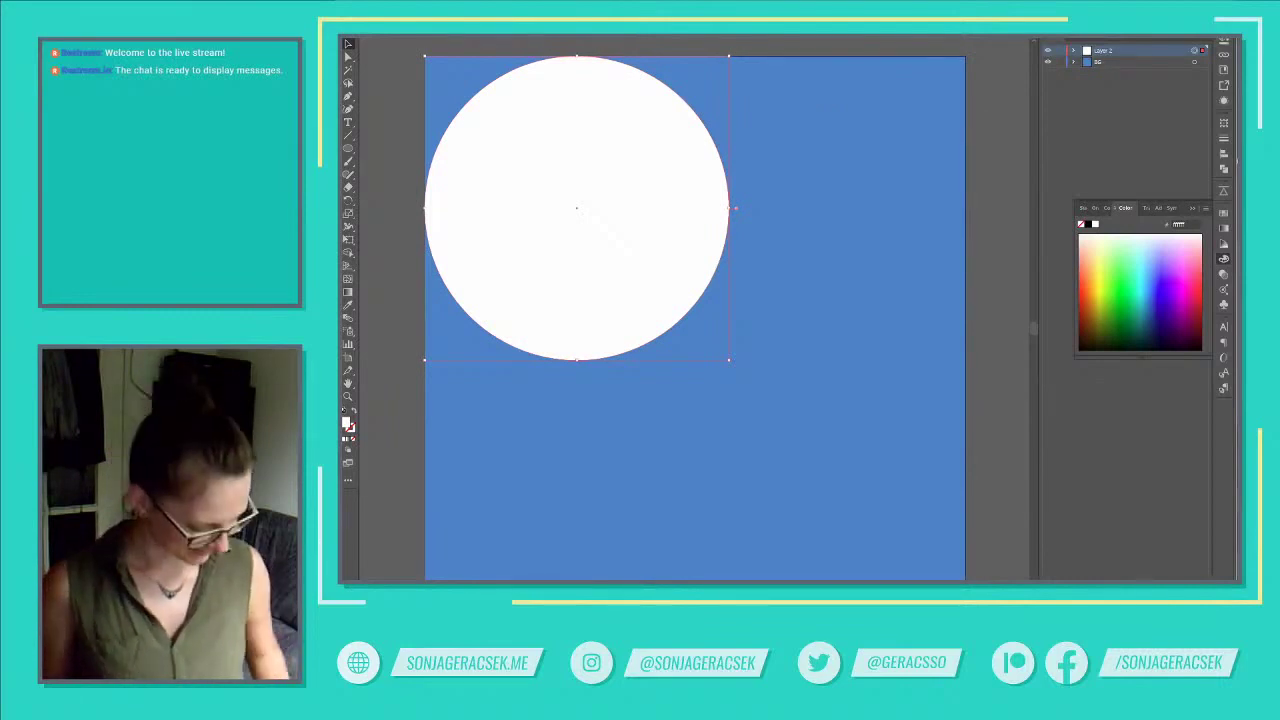
drag(731, 208, 850, 208)
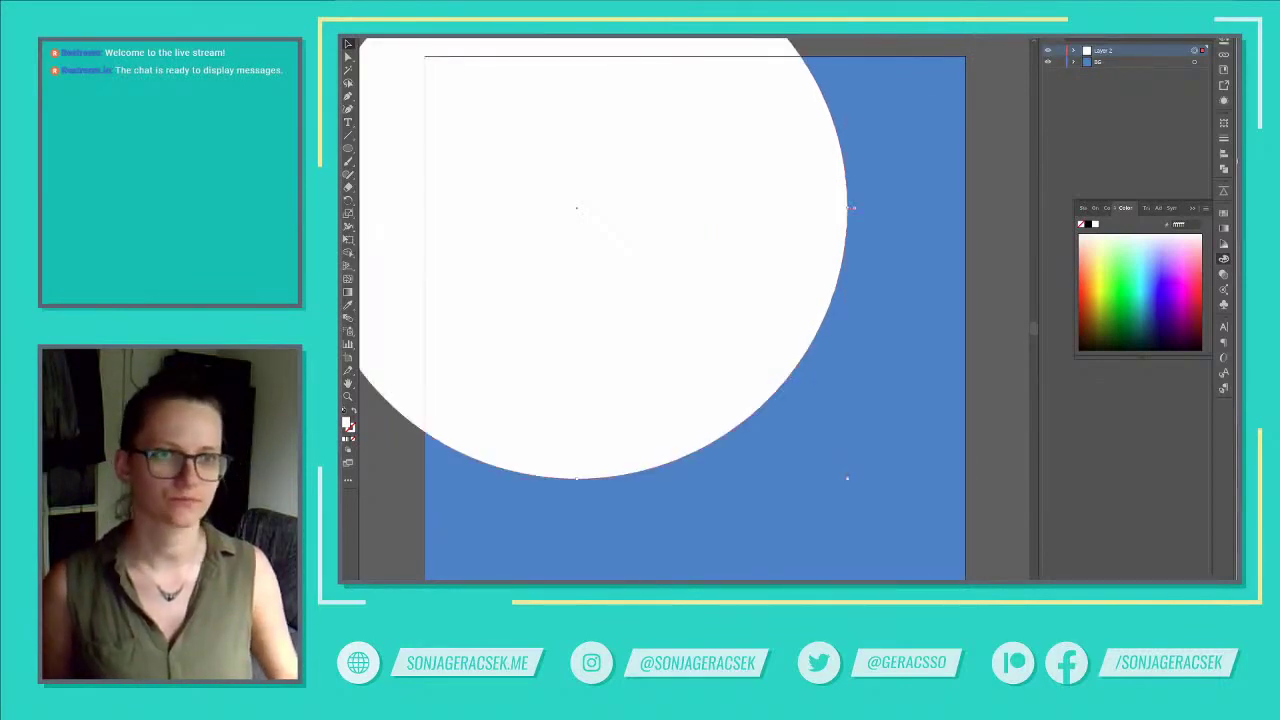
key(shift+F7)
key(shift+F7)
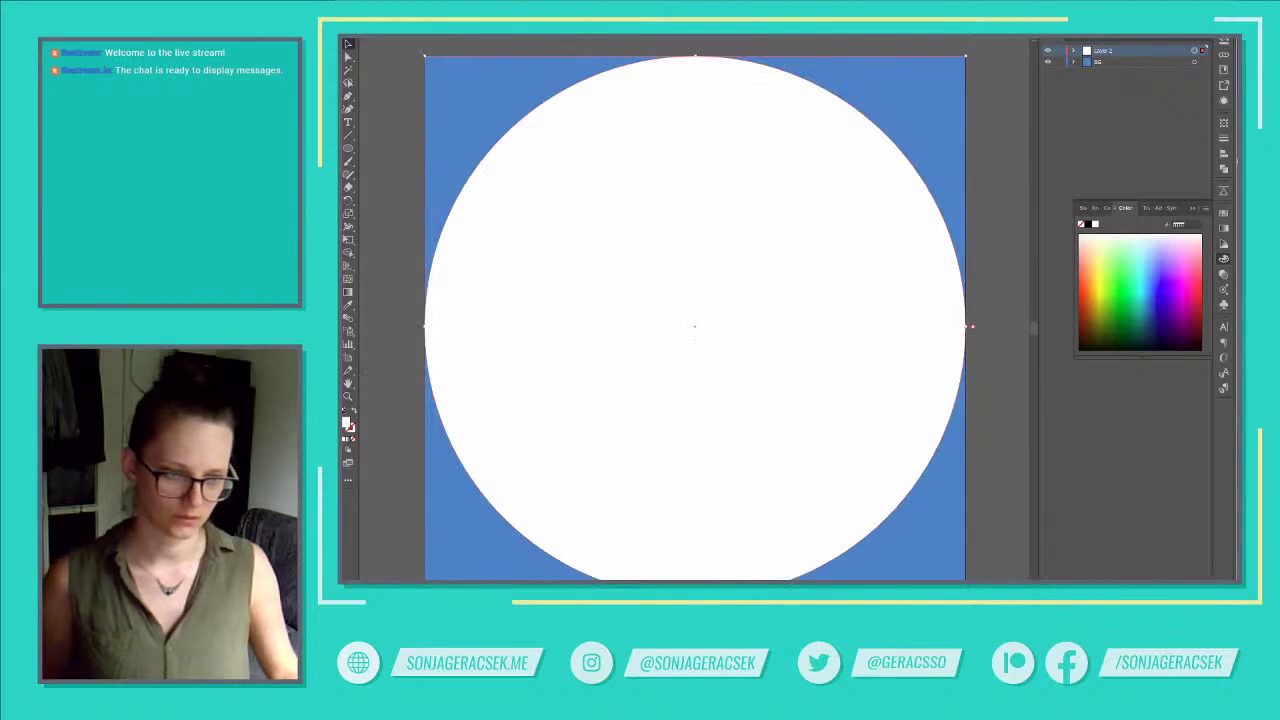
Shrink the circle to leave a wide blue margin, and compare it at icon size with the workspace icons in Slack.
drag(964, 576, 905, 552)
scroll(883, 526, right, 2)
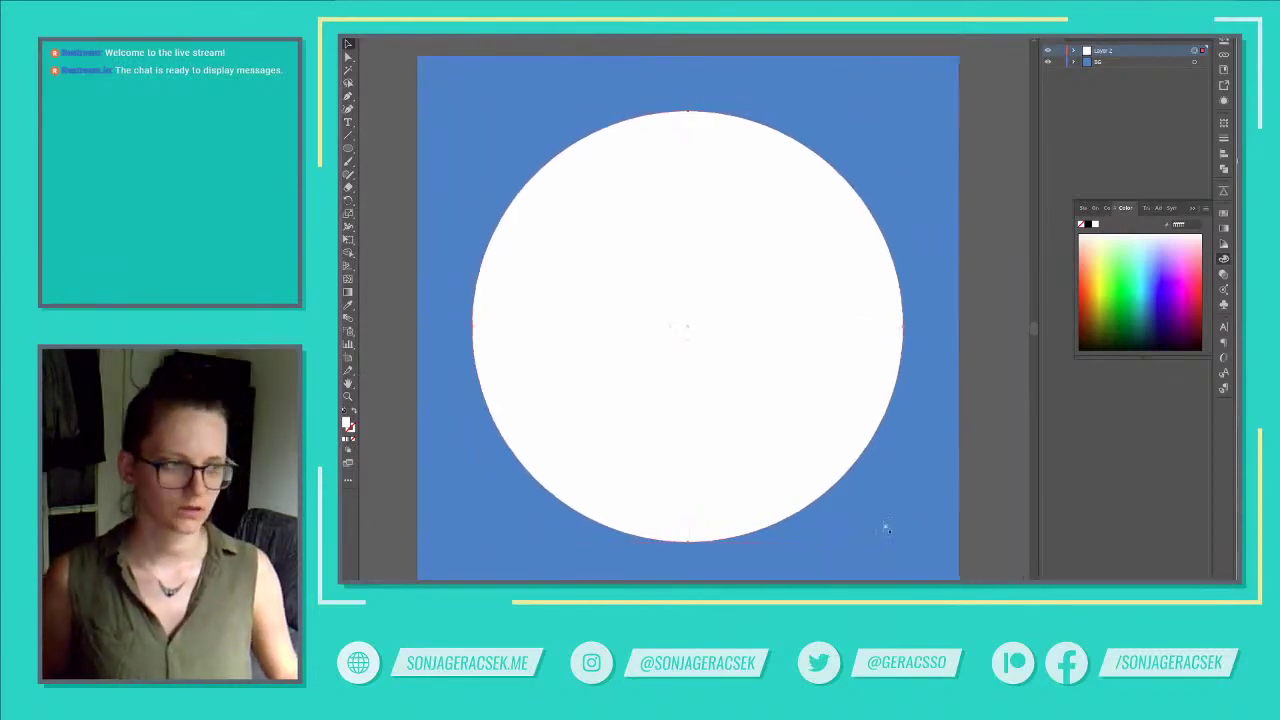
alt+scroll(633, 503, down, 10)
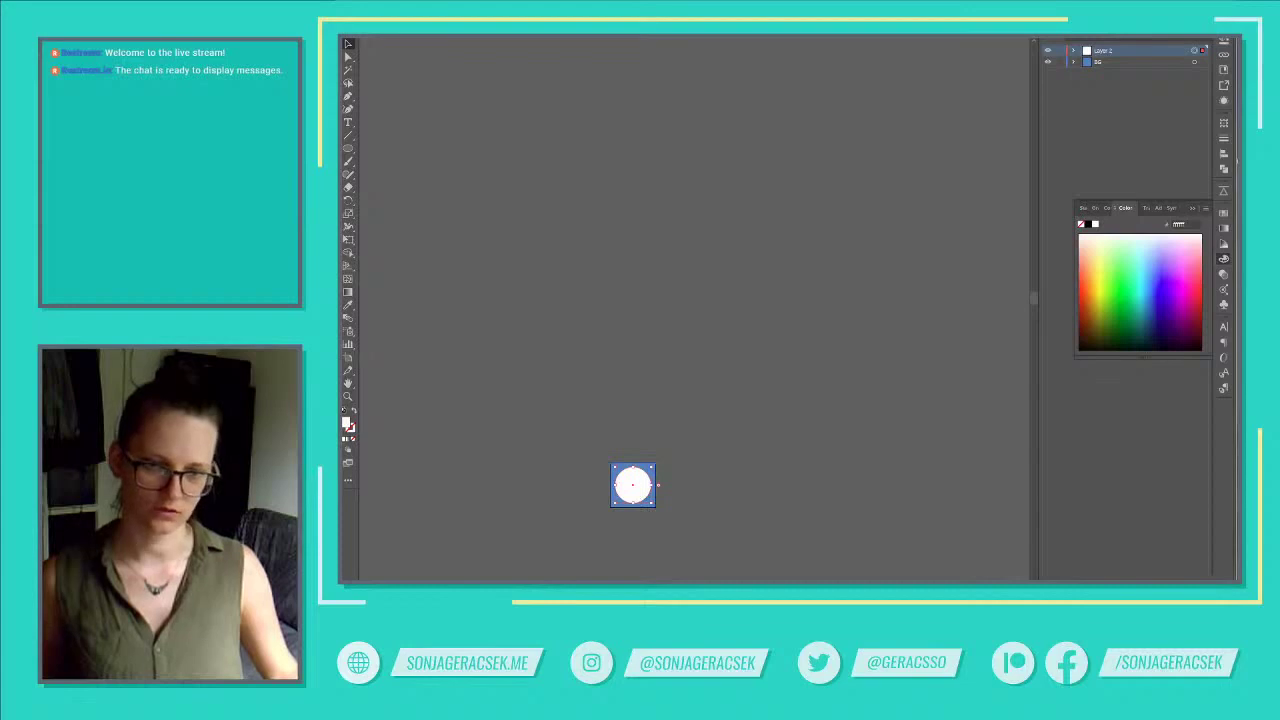
key(alt+Tab)
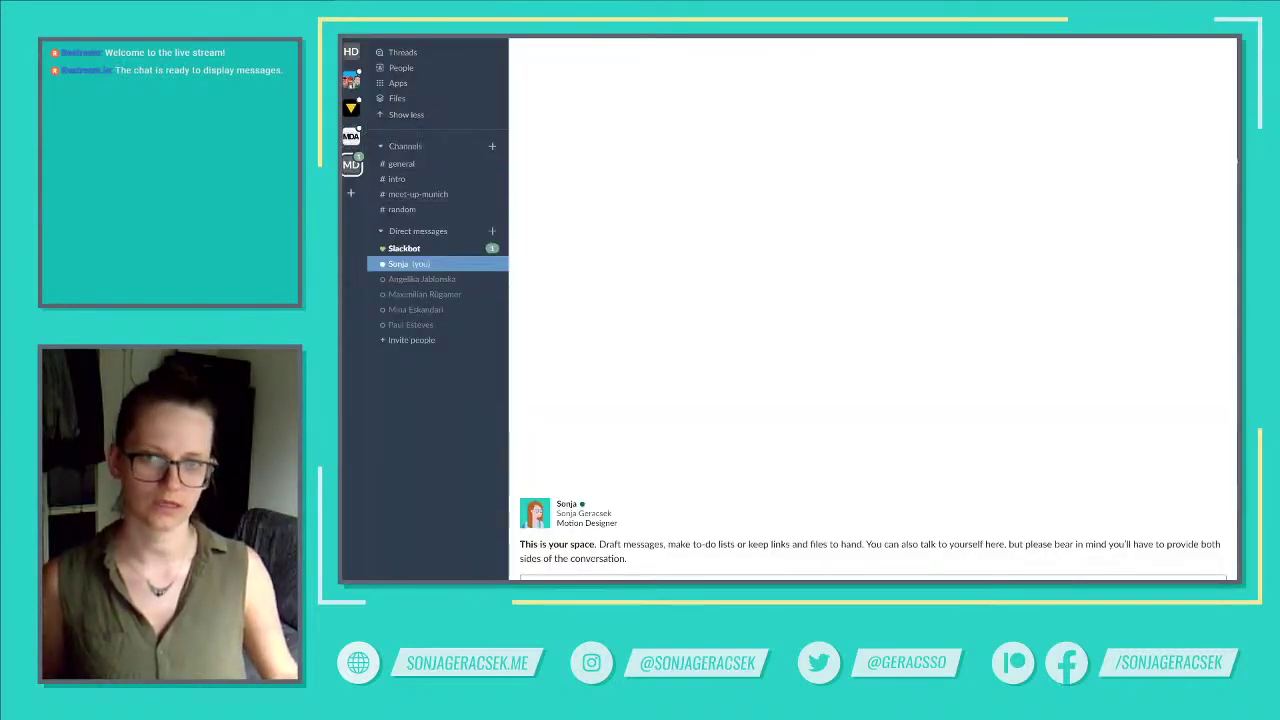
key(alt+Tab)
Enlarge the circle around its centre until only a narrow blue margin remains, and deselect it.
alt+scroll(631, 483, up, 10)
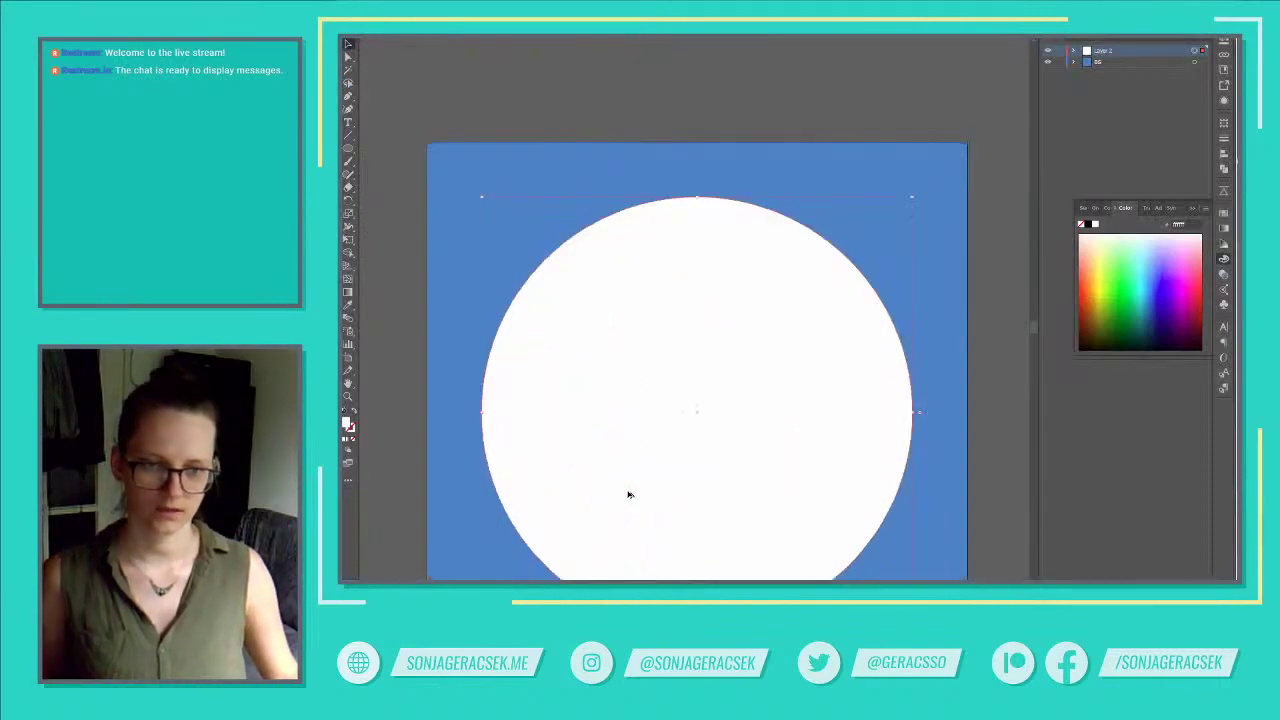
scroll(631, 491, down, 2)
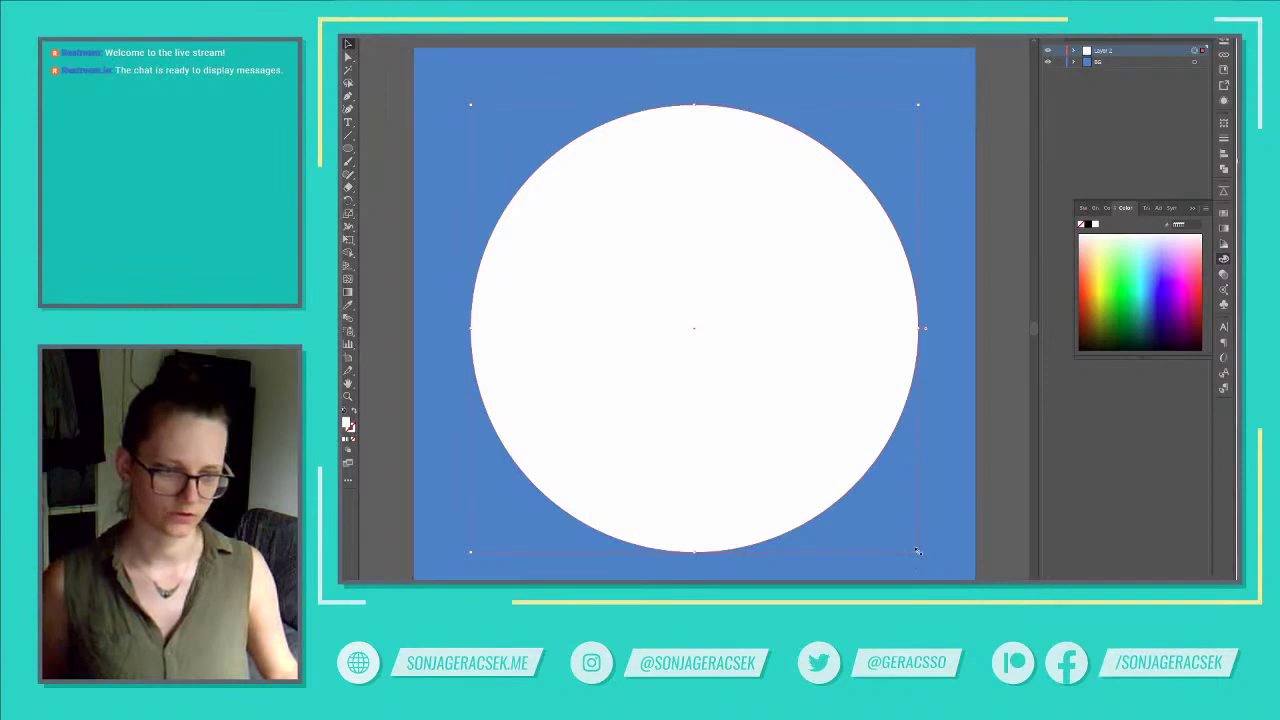
drag(917, 551, 956, 593)
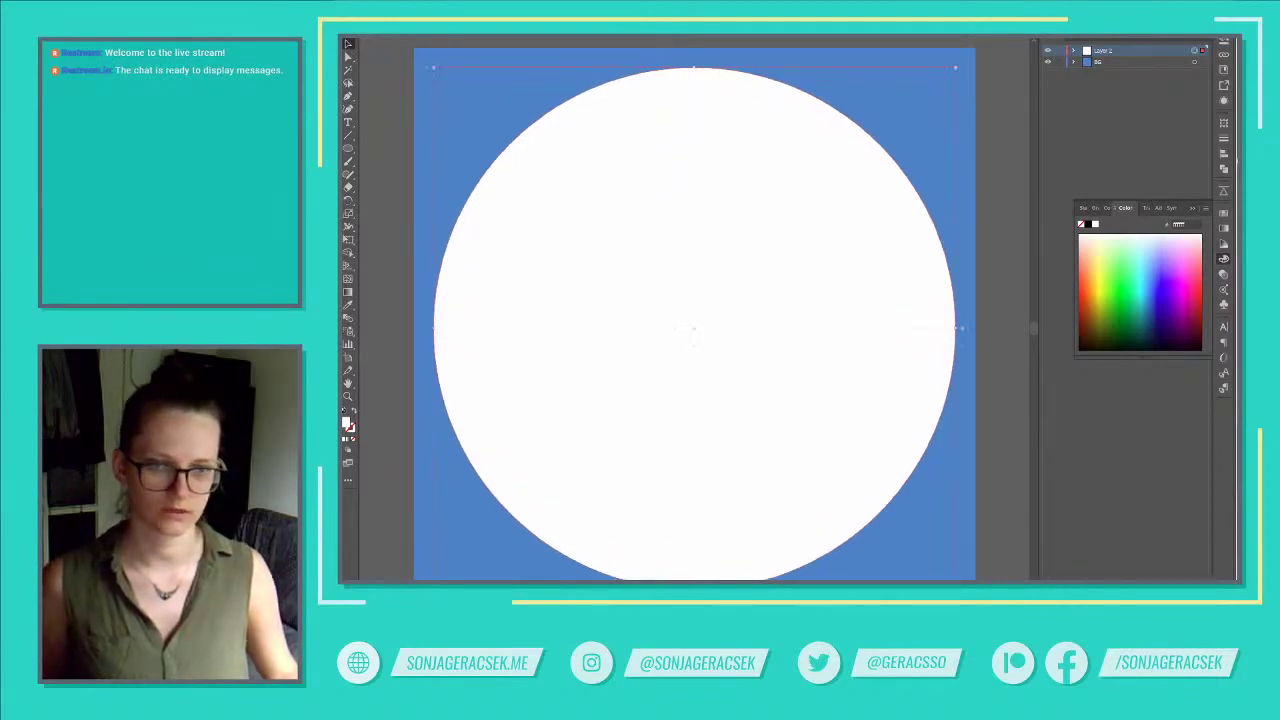
click(1012, 461)
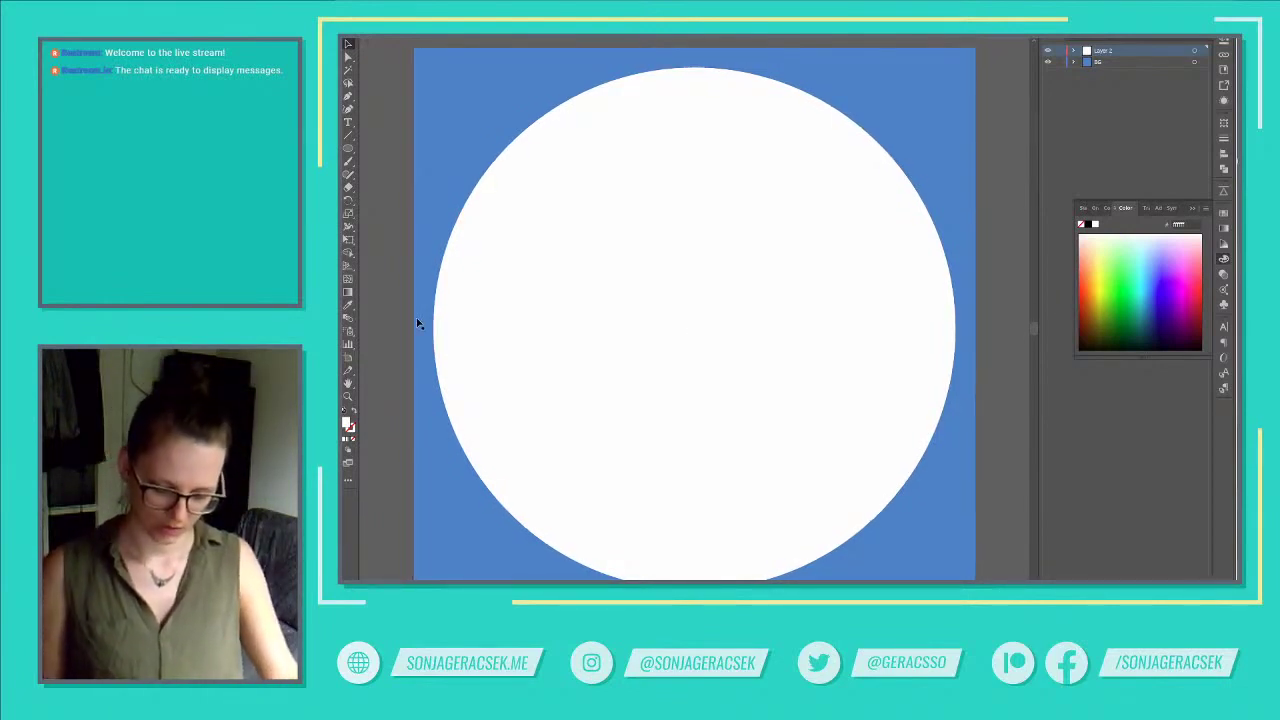
Add point text inside the white circle with "MD" on the first line and "EU" on the second.
key(t)
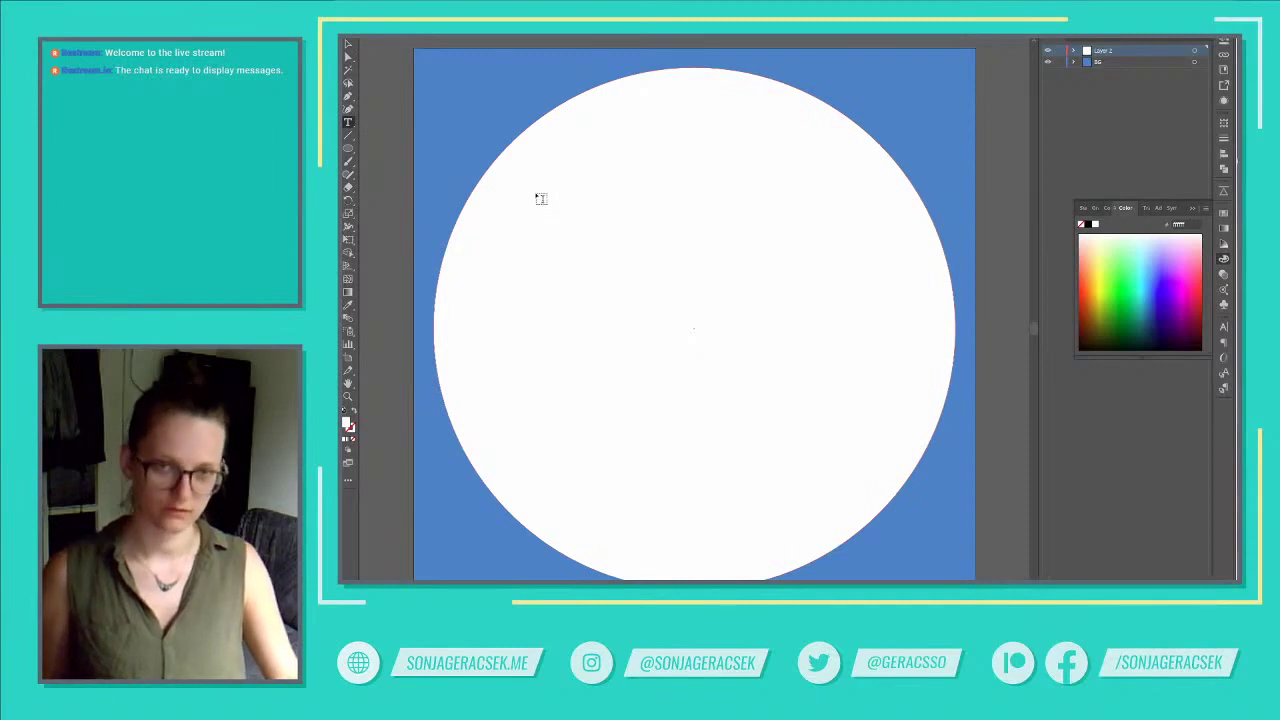
click(556, 203)
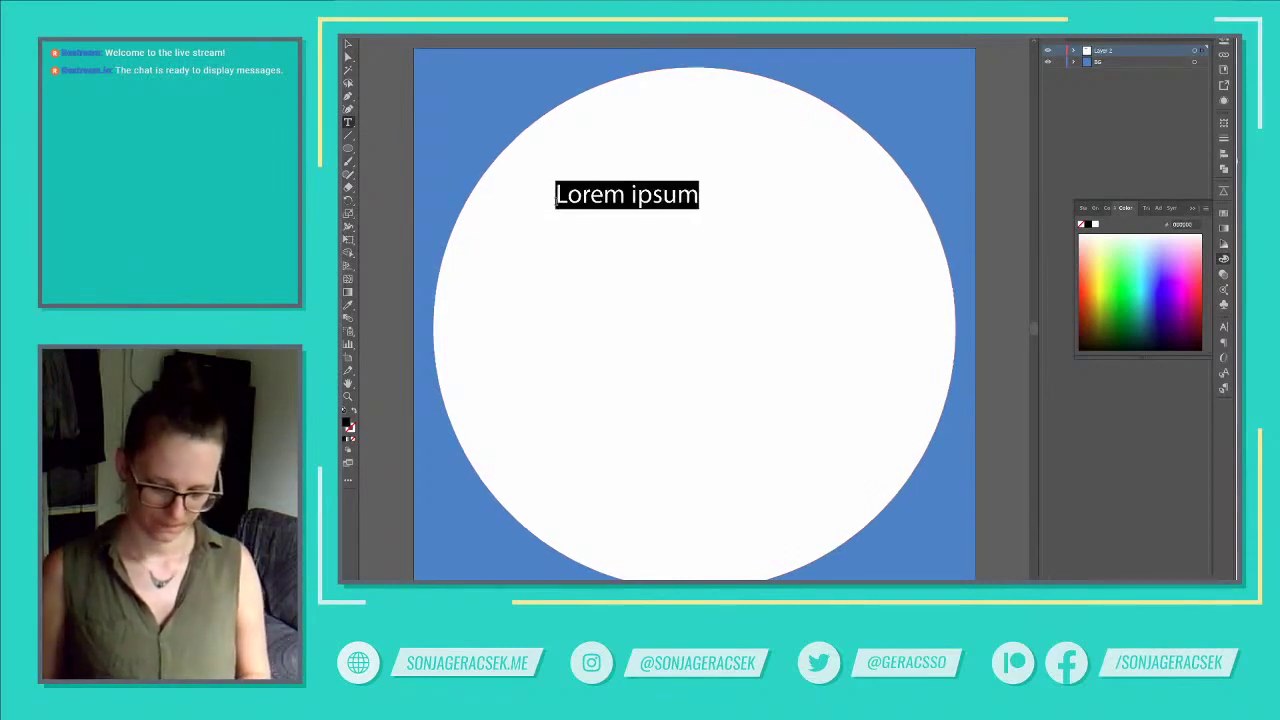
text(MD)
key(Return)
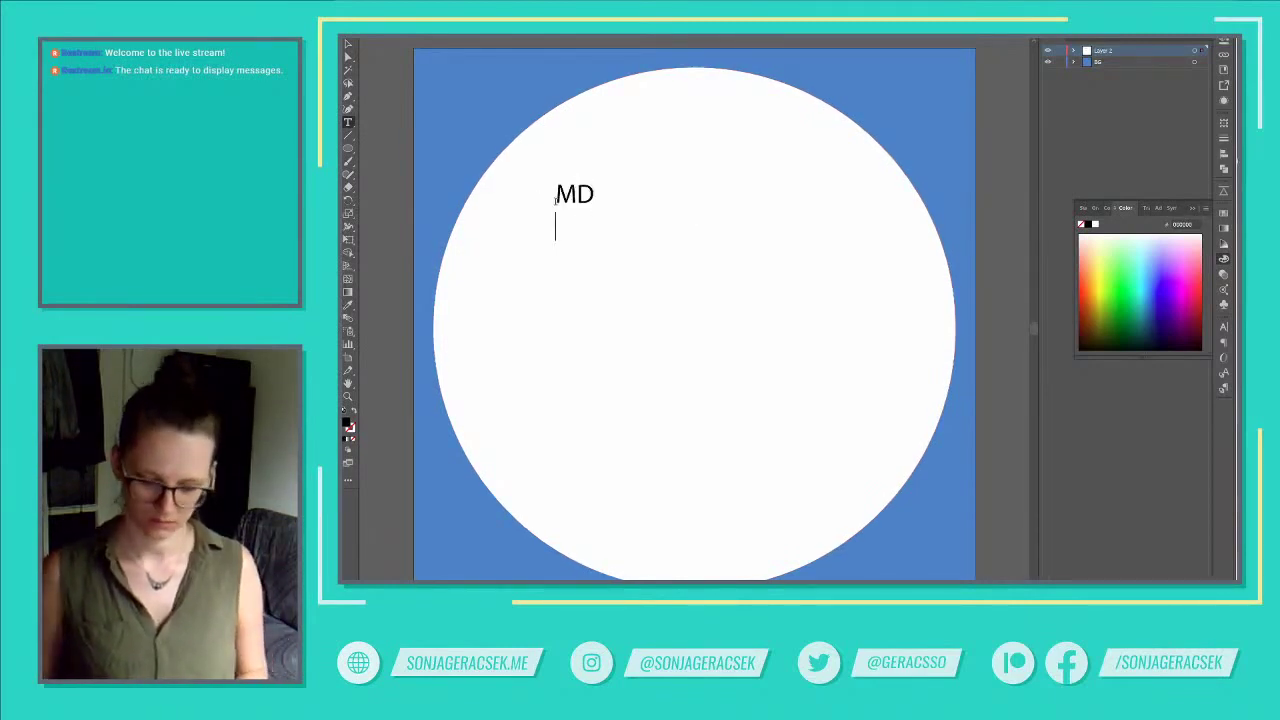
text(EU)
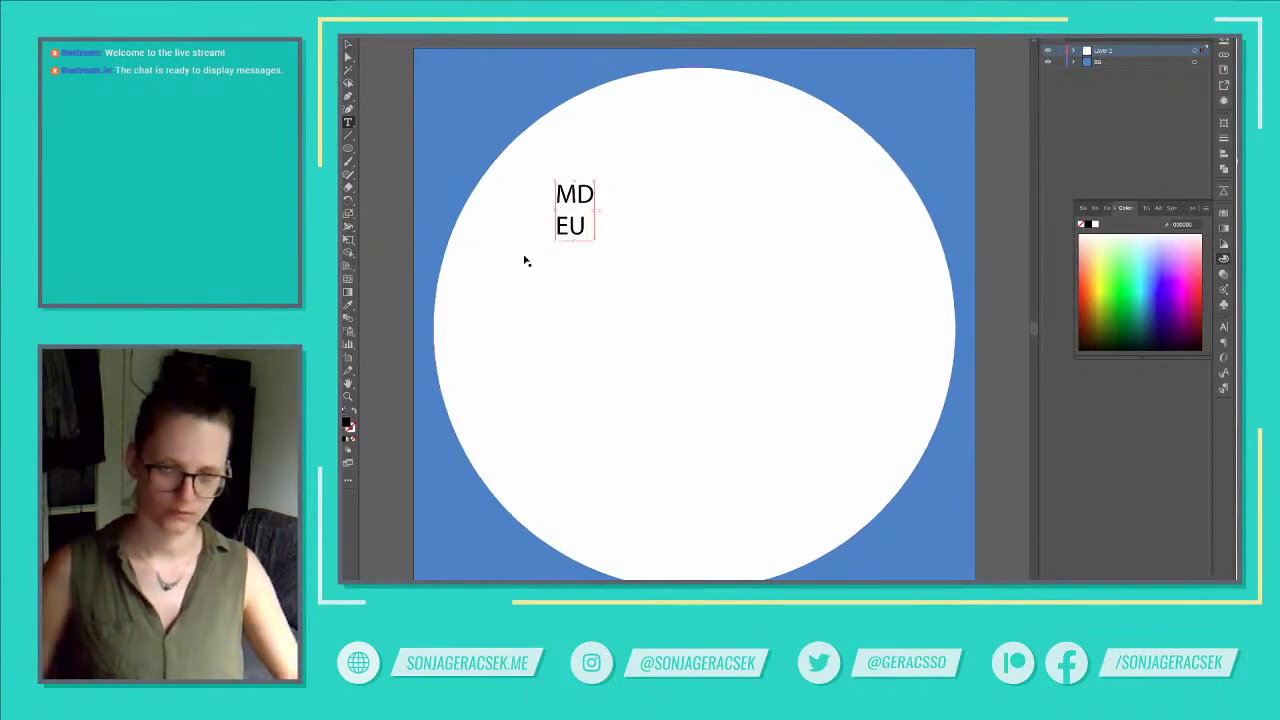
Centre the two text lines within the circle and scale the text up to nearly fill the circle's height.
key(ctrl+a)
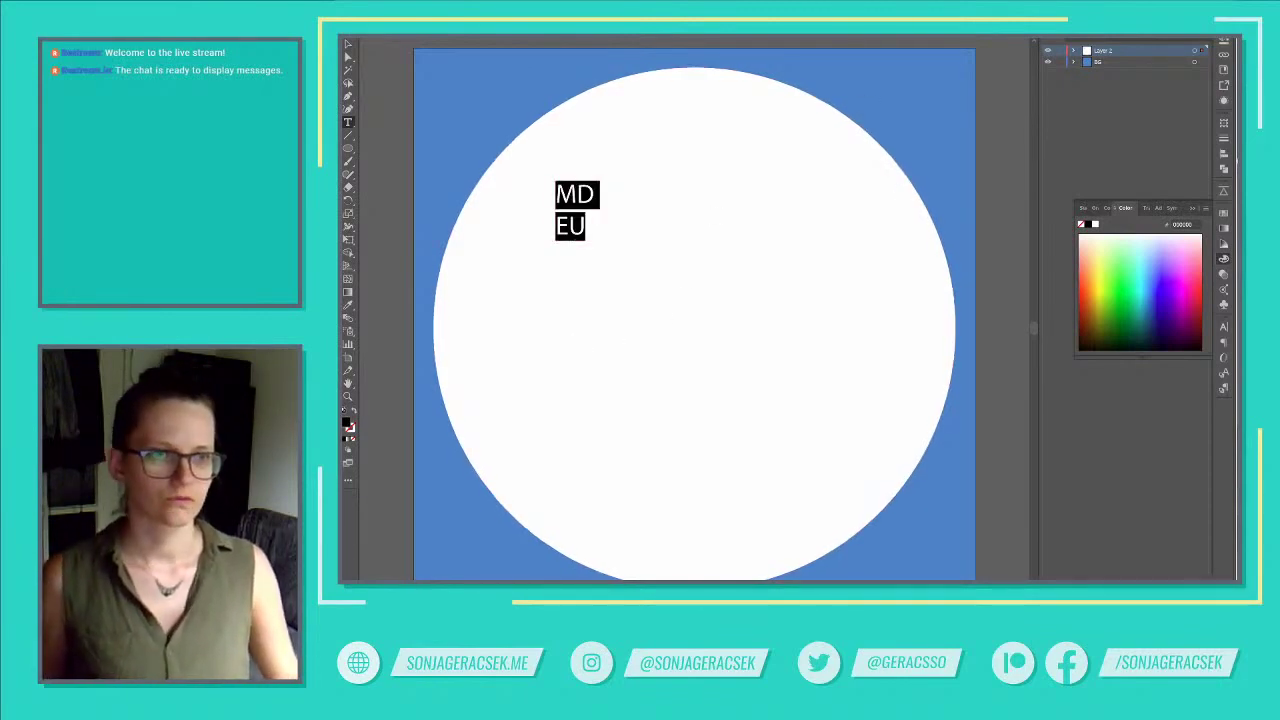
key(ctrl+shift+c)
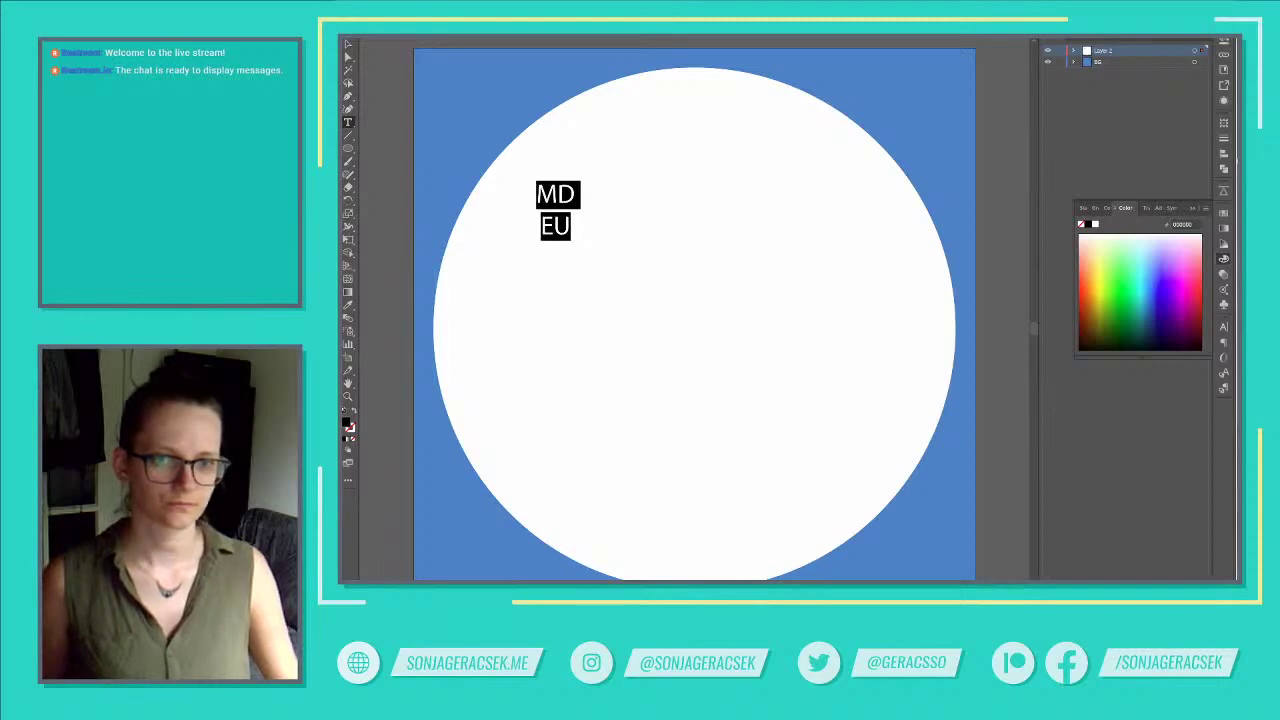
click(581, 195)
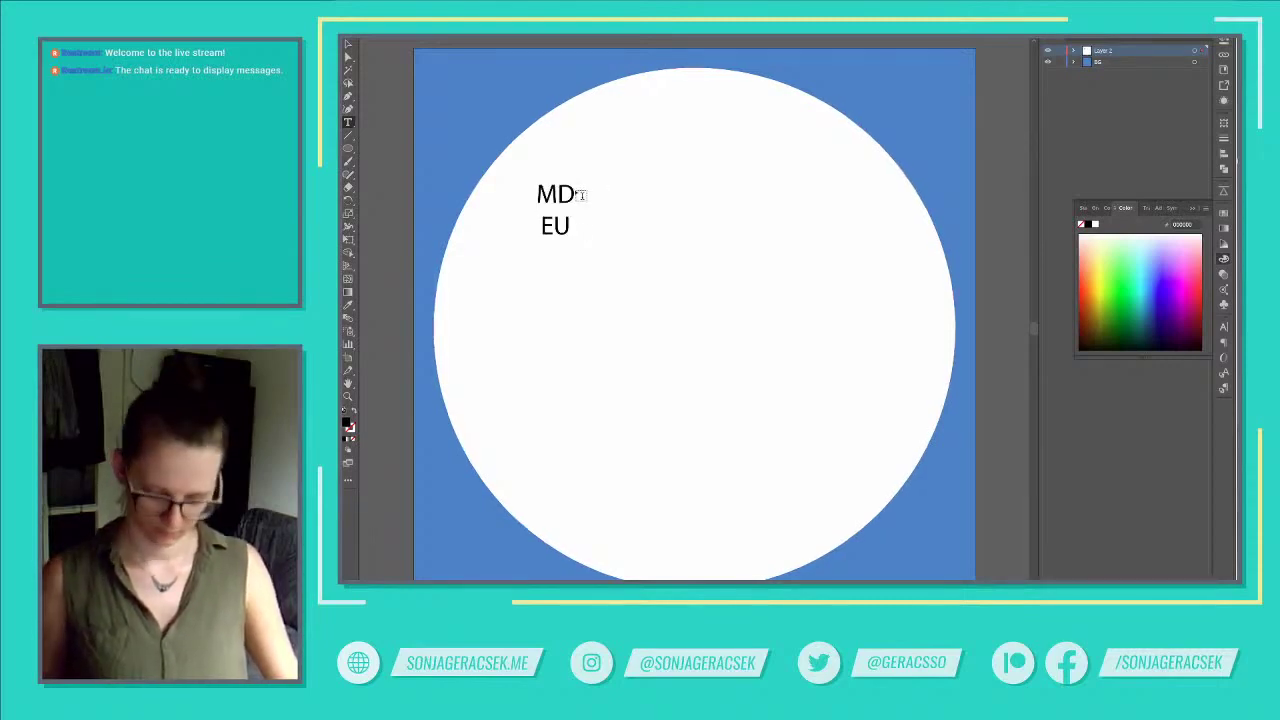
double_click(572, 196)
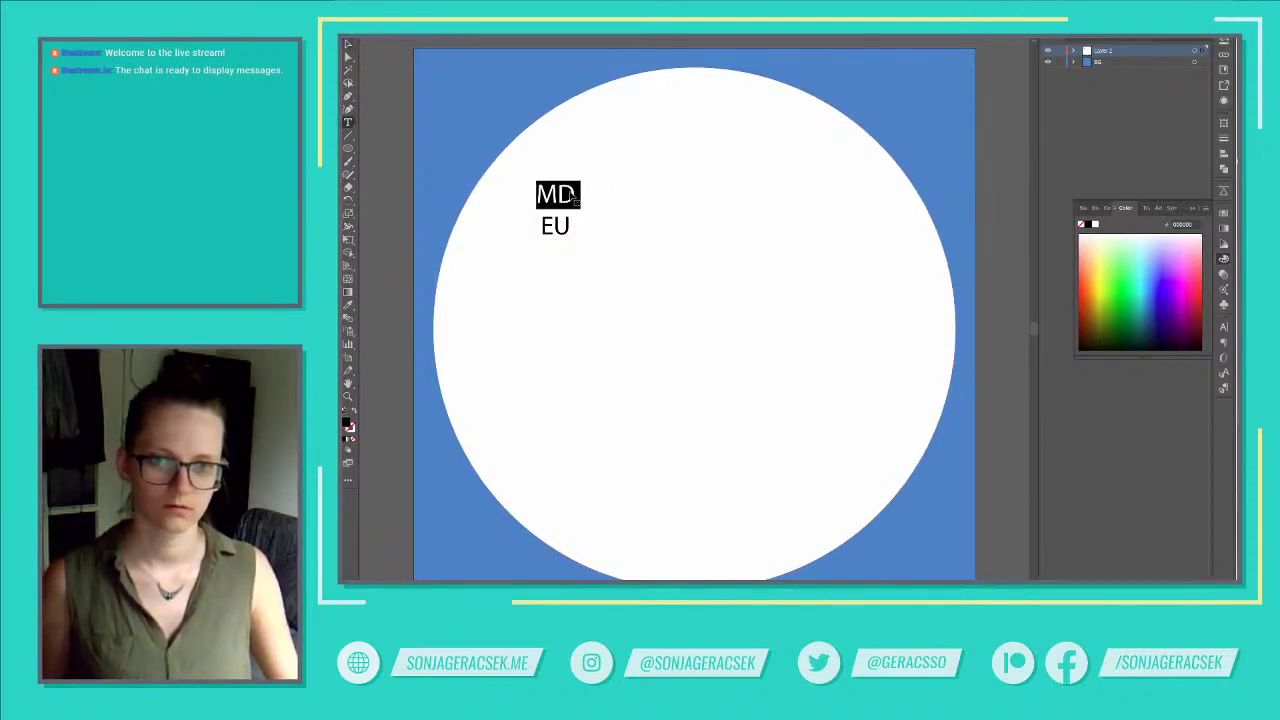
key(Escape)
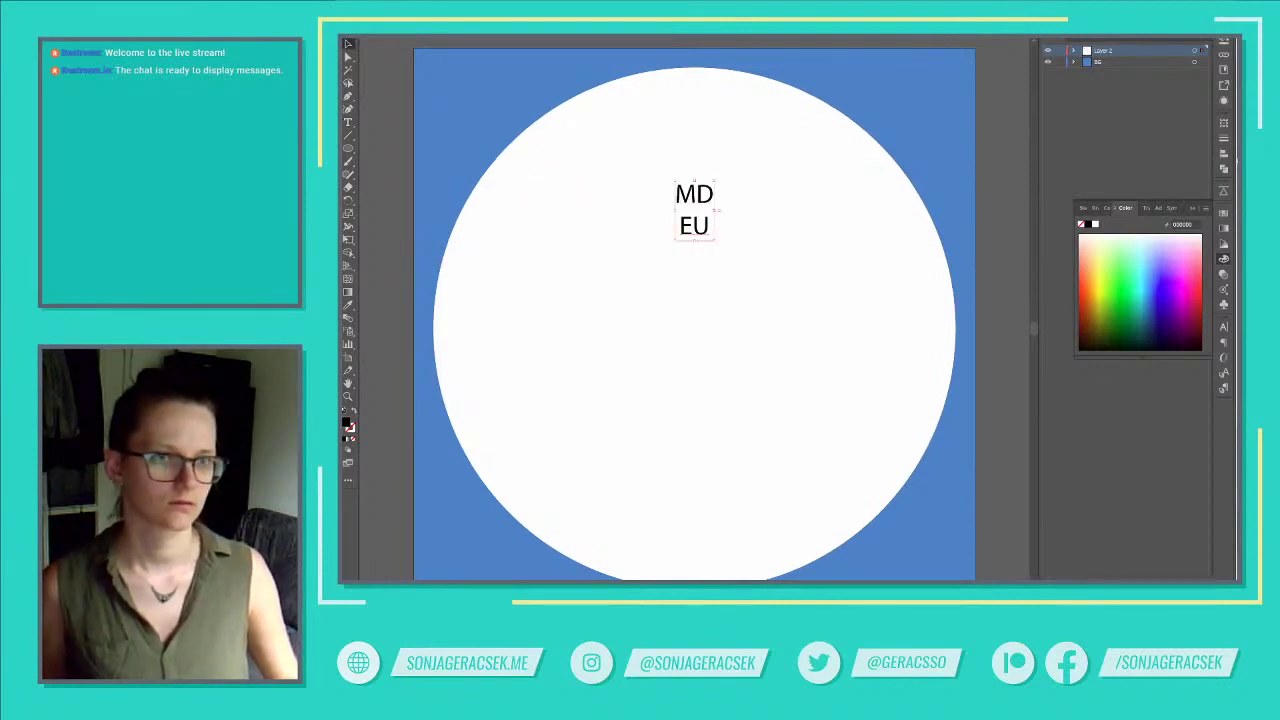
drag(714, 357, 881, 552)
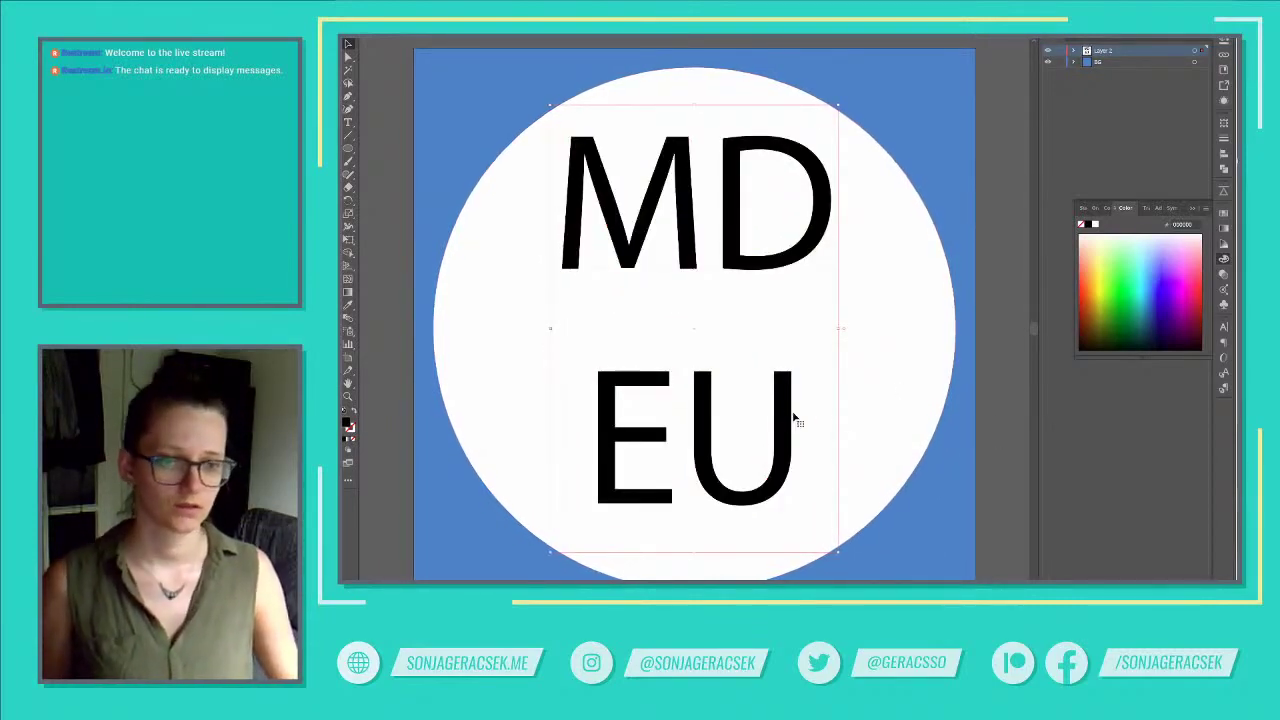
Try "EUR" as the second line of the text, and remove the added letter again.
key(t)
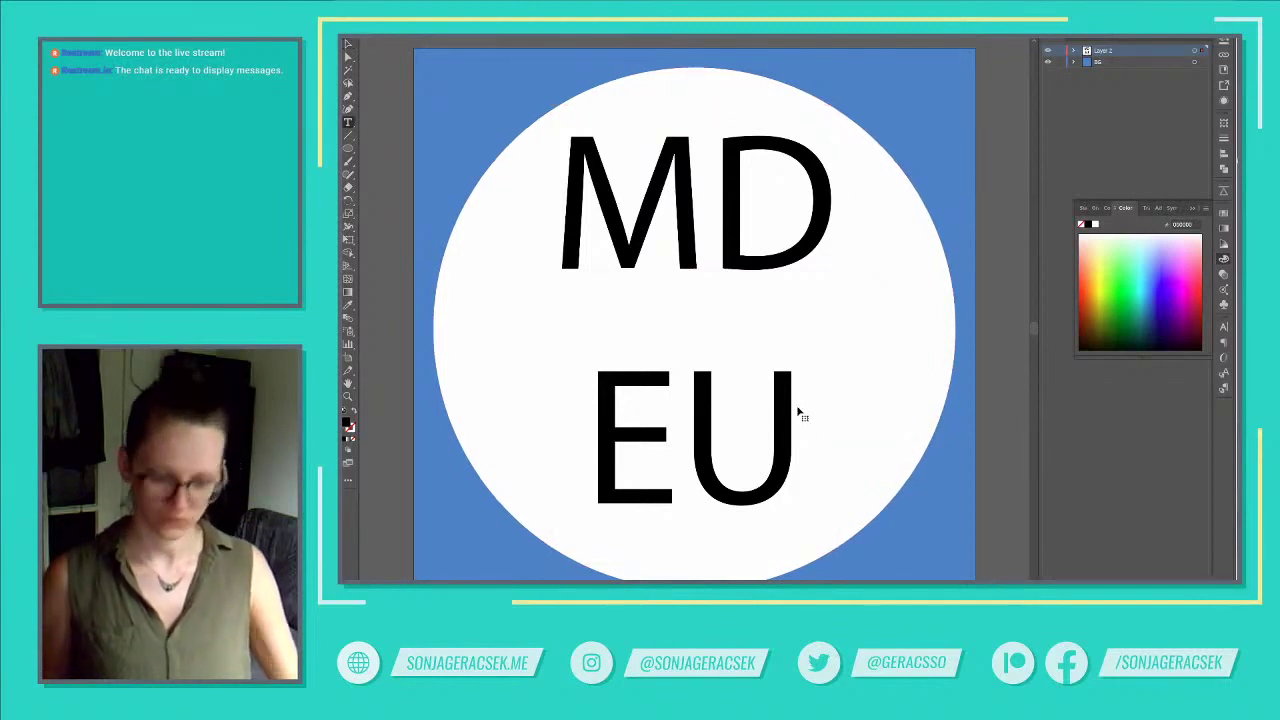
click(798, 413)
text(R)
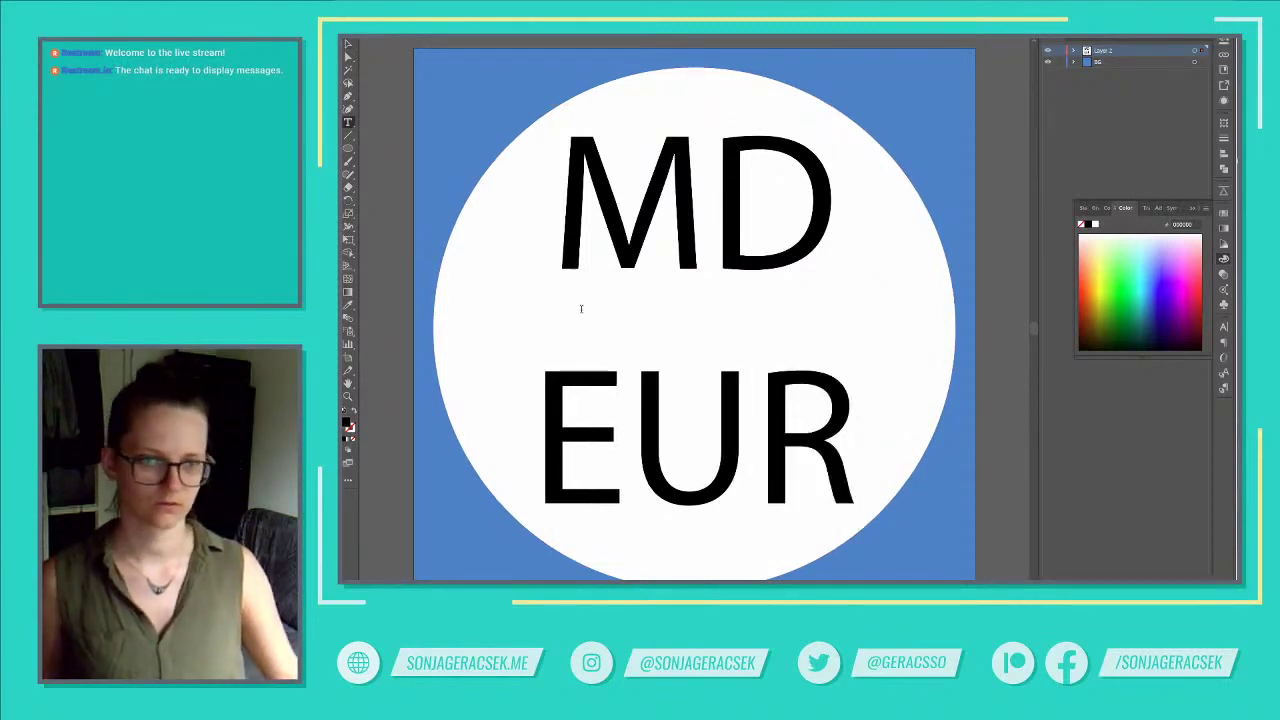
key(BackSpace)
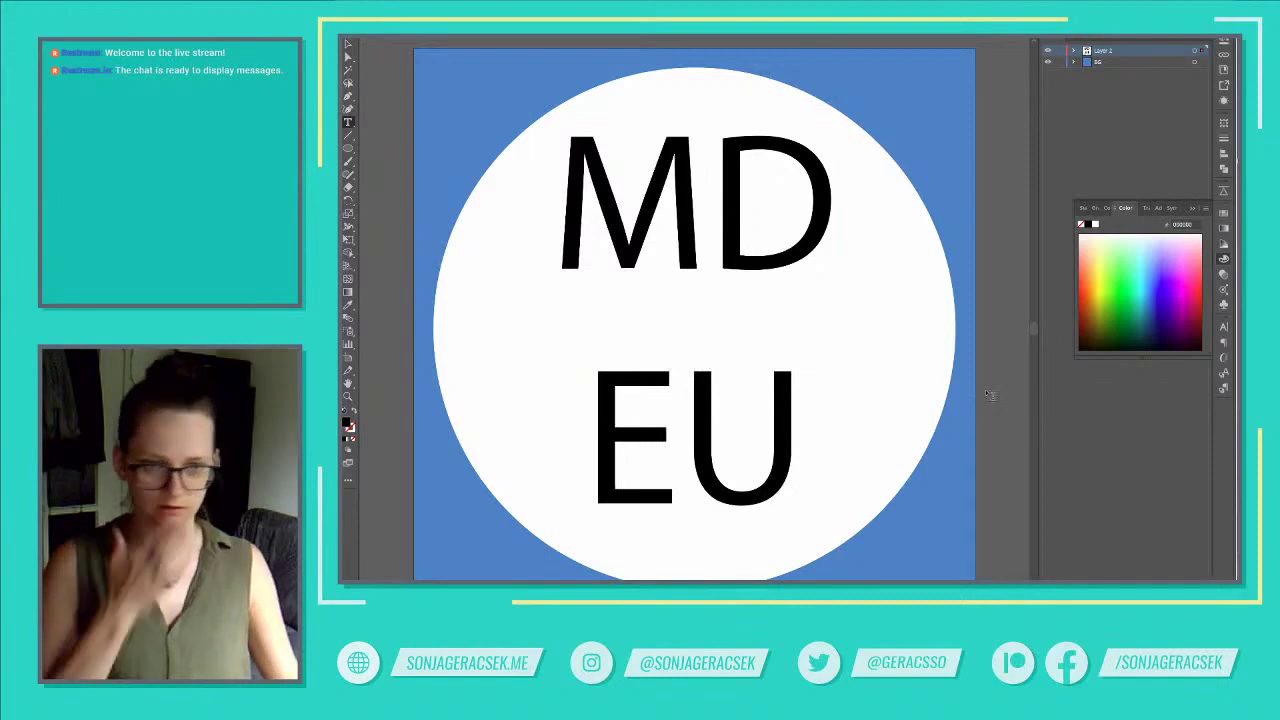
key(Escape)
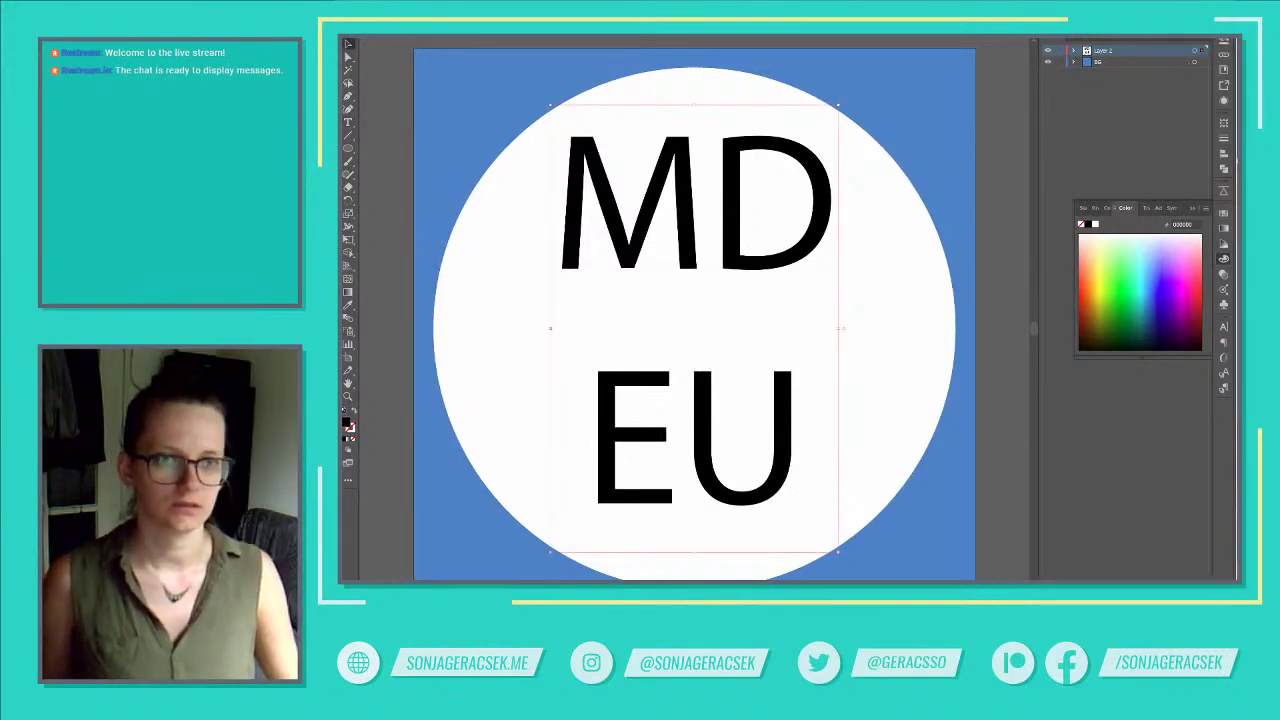
Preview the installed fonts on the "MD EU" text and apply HelveticaRounded-Black.
scroll(855, 212, down, 1)
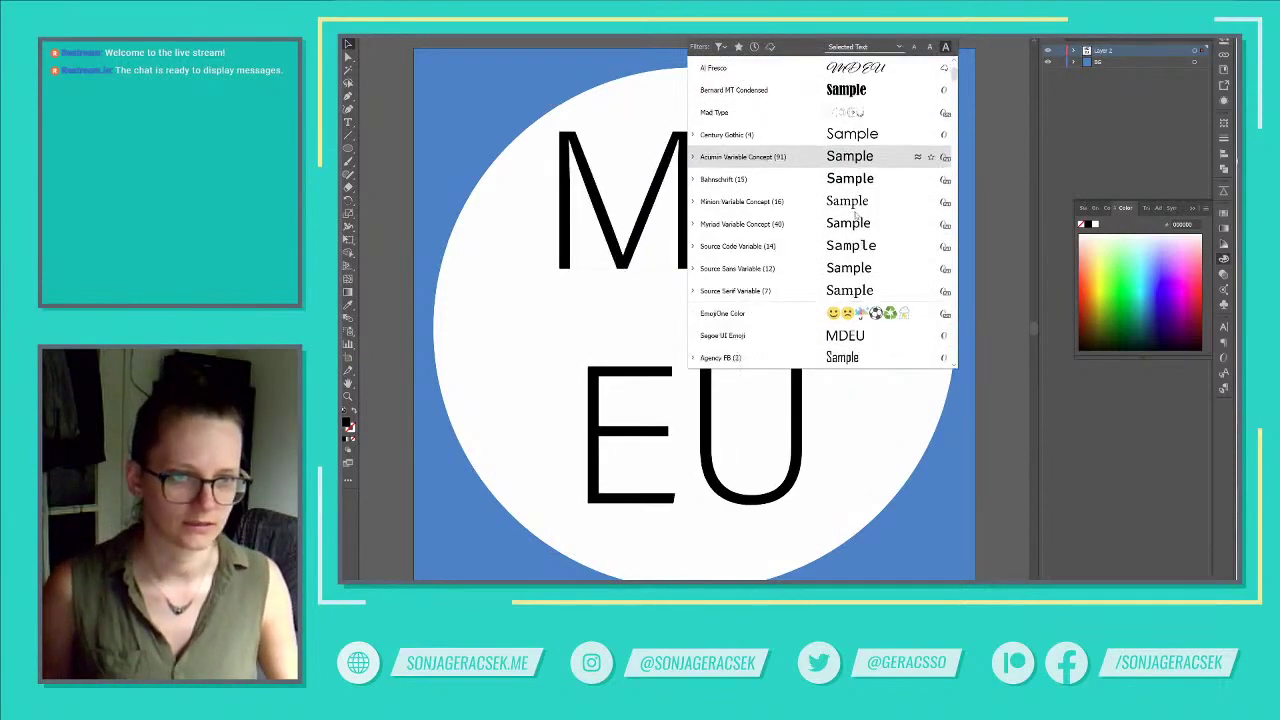
scroll(856, 212, down, 10)
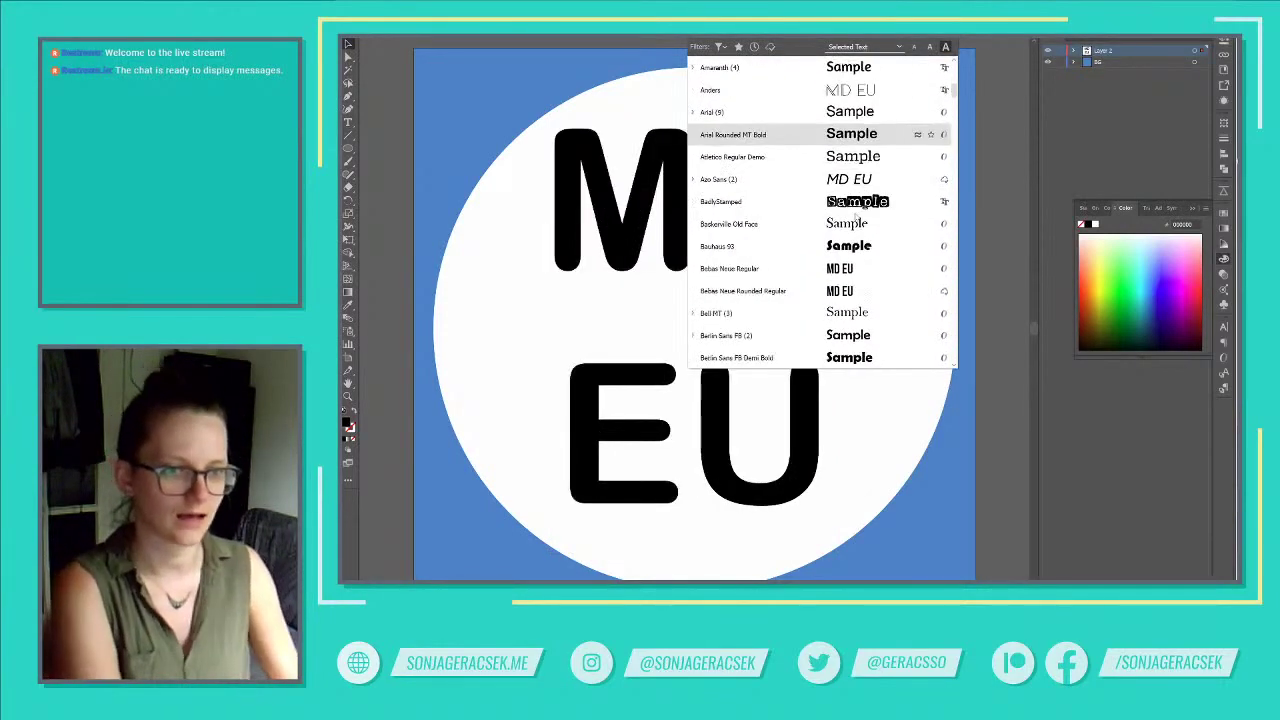
scroll(857, 213, down, 12)
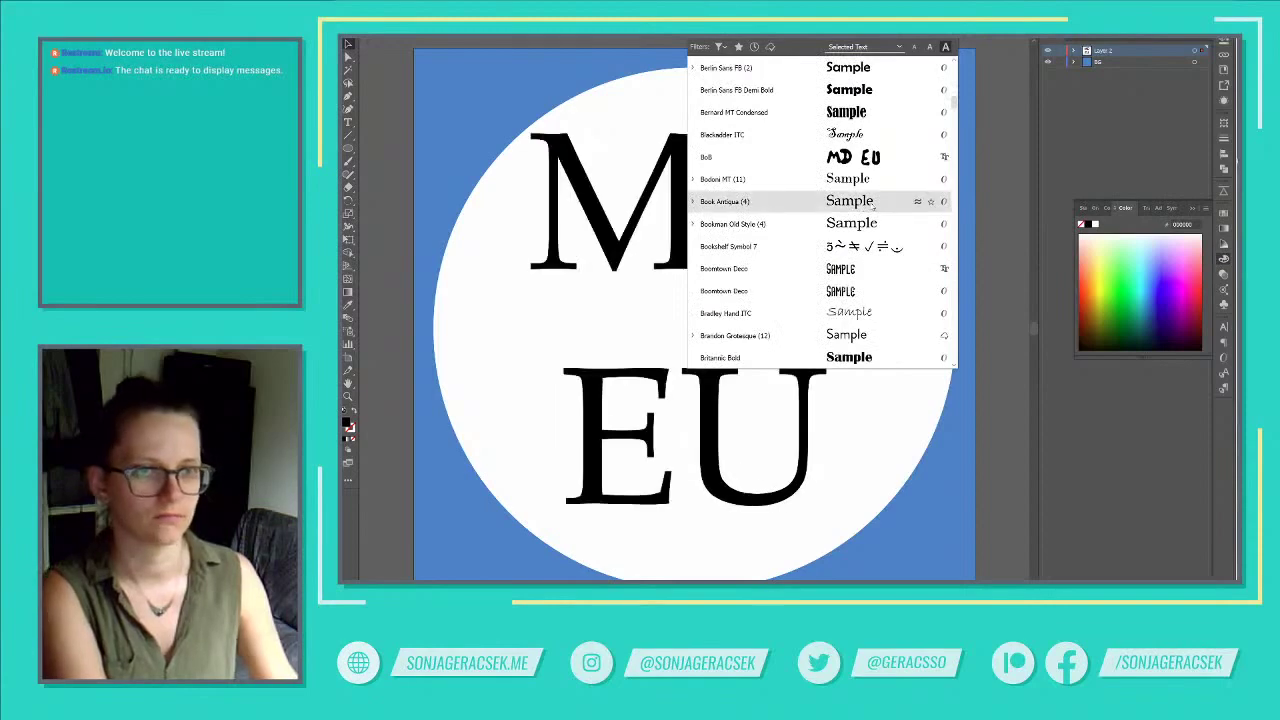
scroll(872, 205, up, 1)
scroll(871, 212, down, 6)
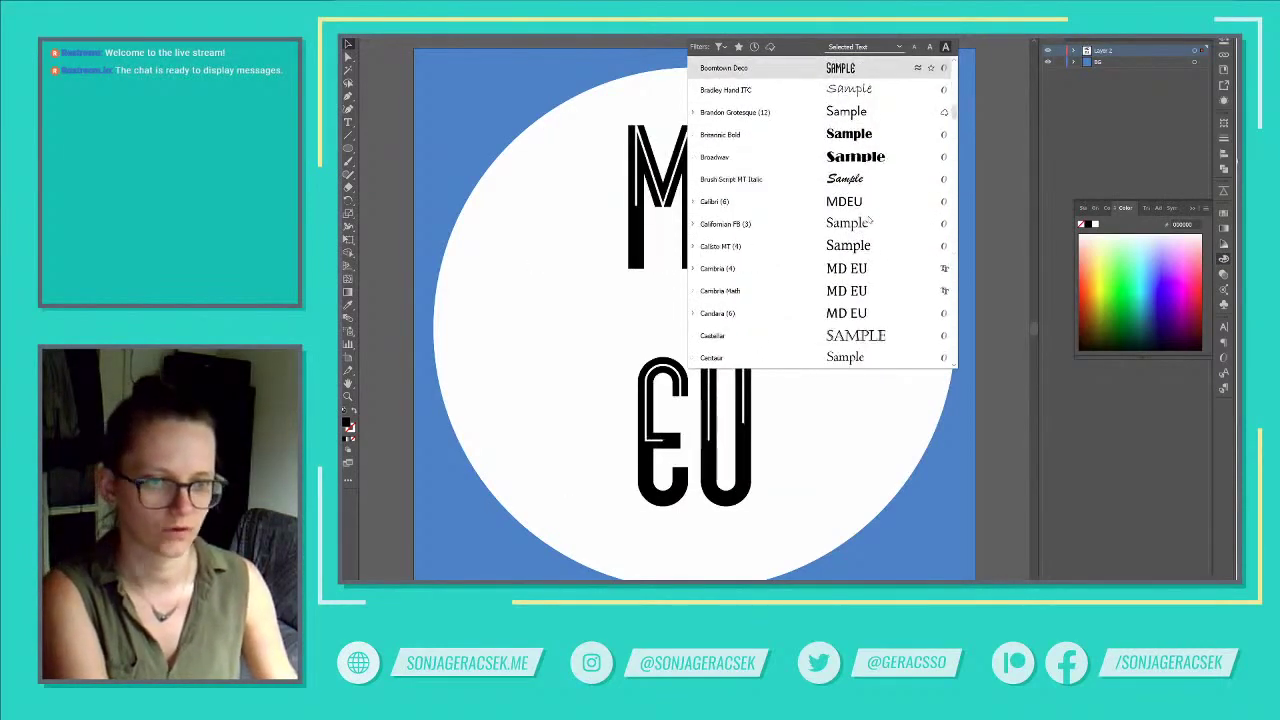
scroll(871, 220, down, 10)
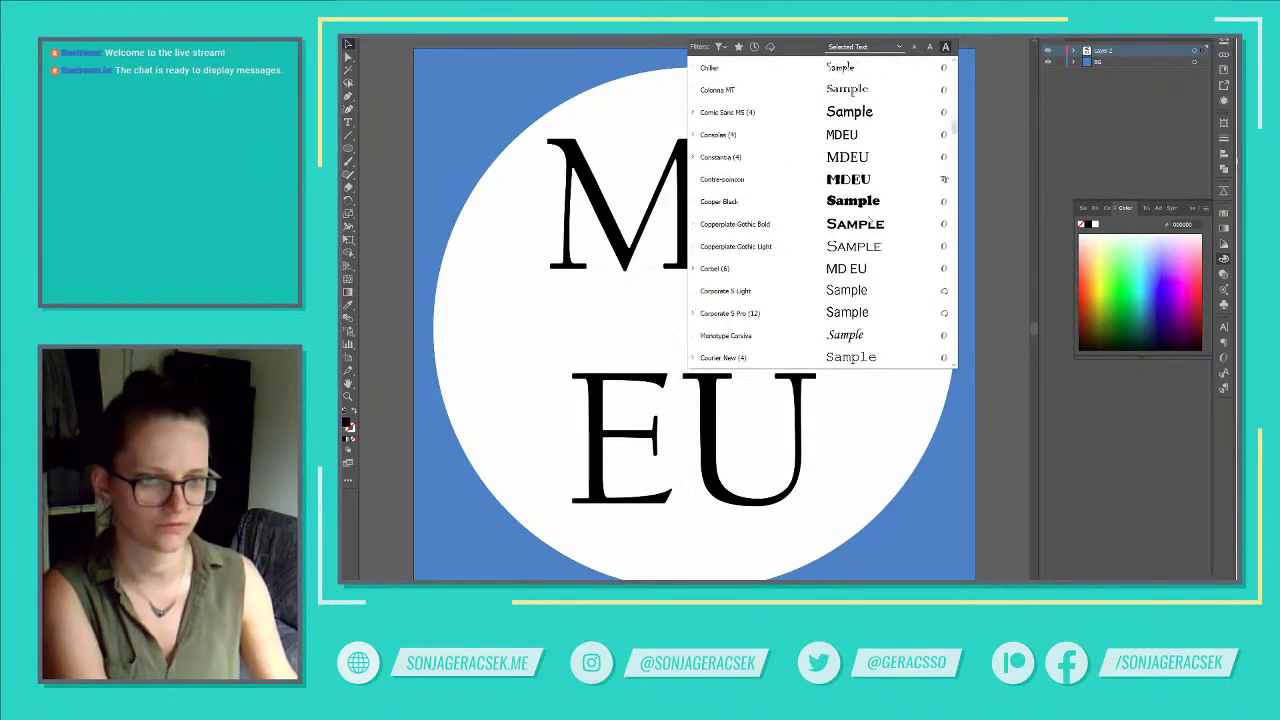
scroll(870, 221, down, 7)
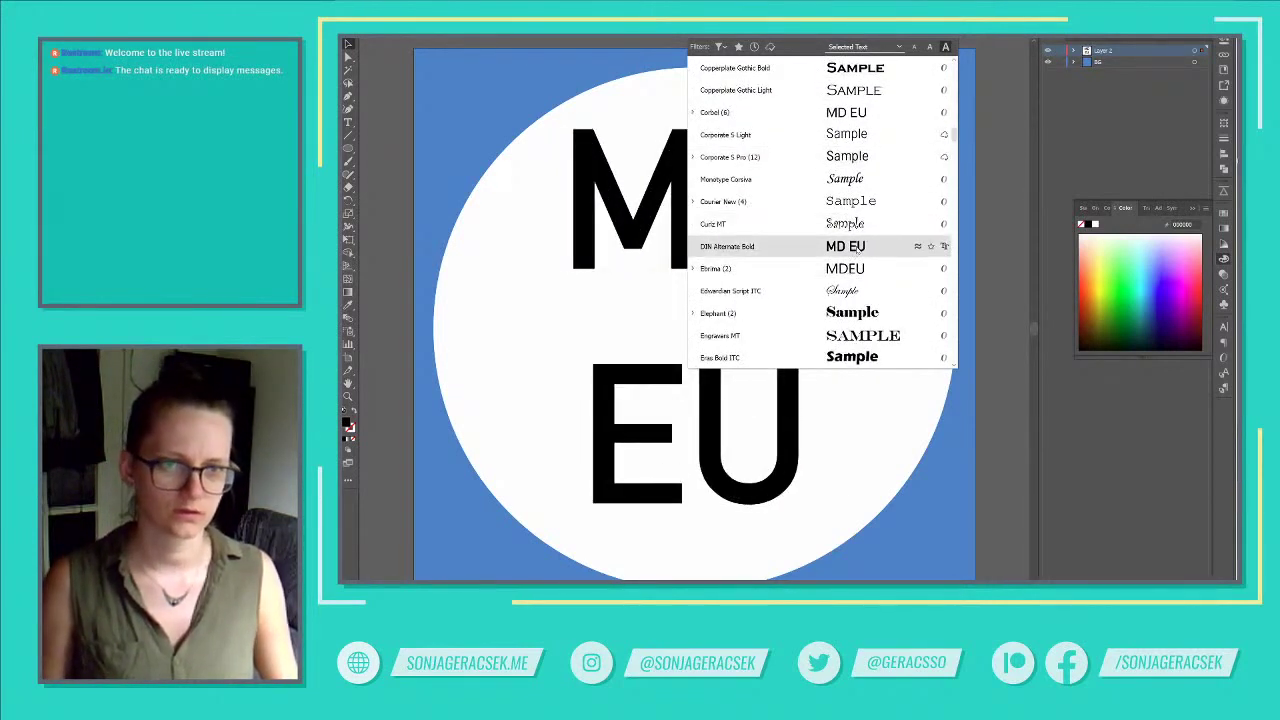
scroll(856, 268, down, 4)
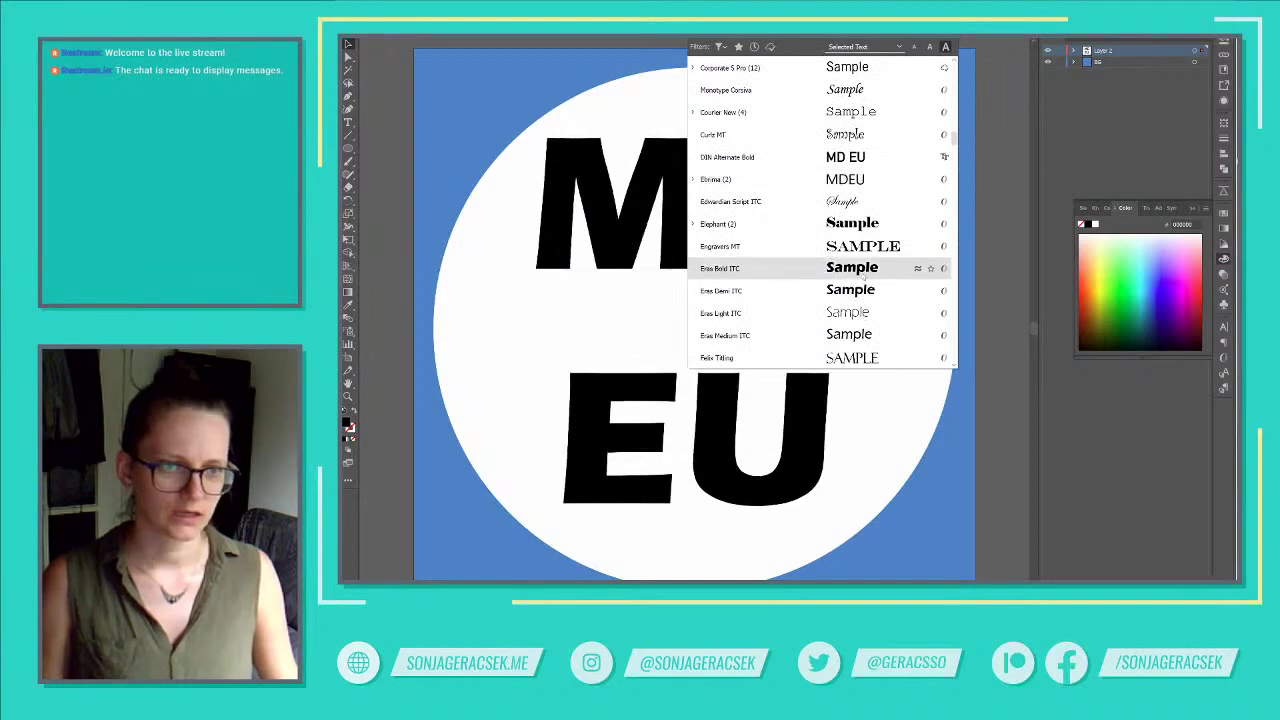
scroll(862, 290, down, 15)
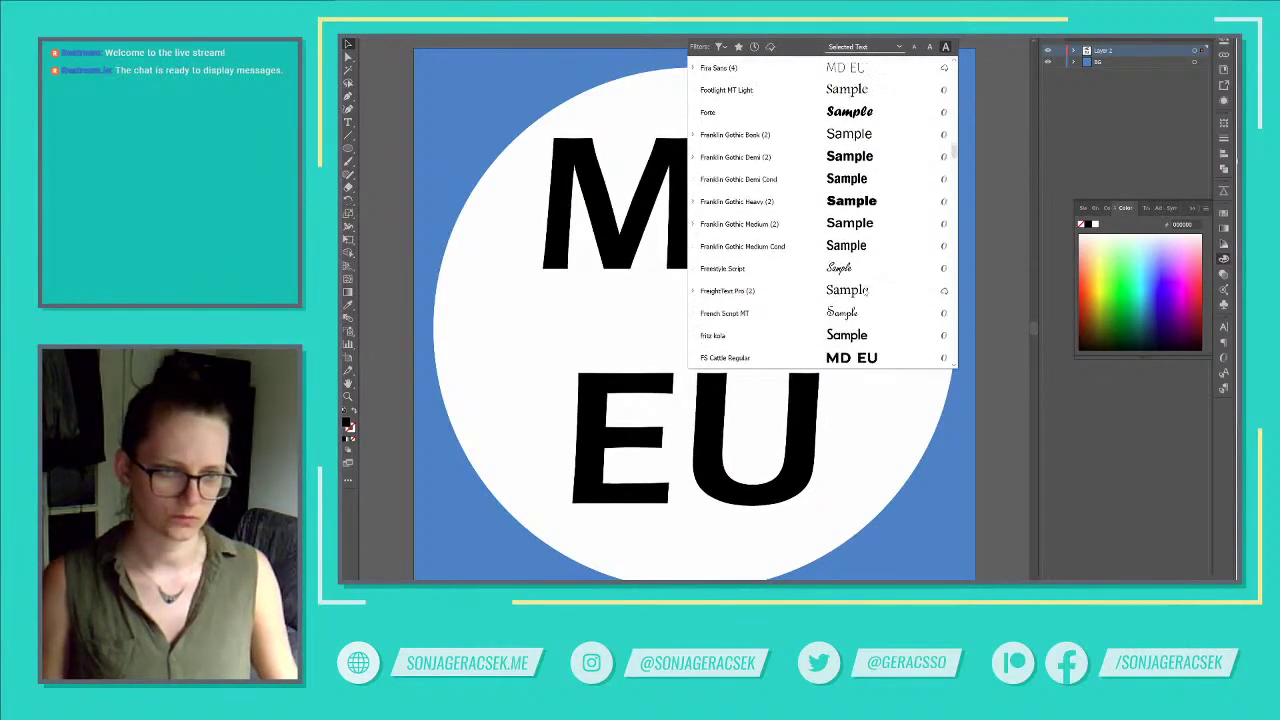
scroll(864, 290, down, 2)
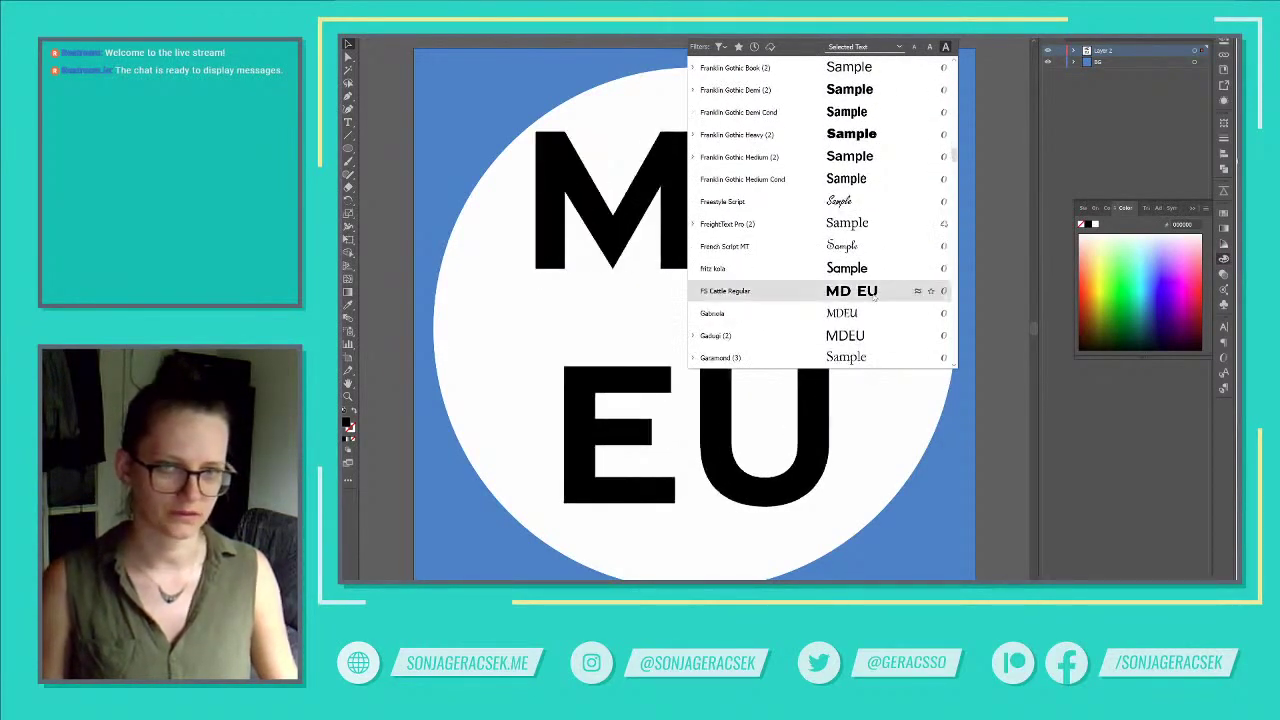
scroll(872, 292, down, 11)
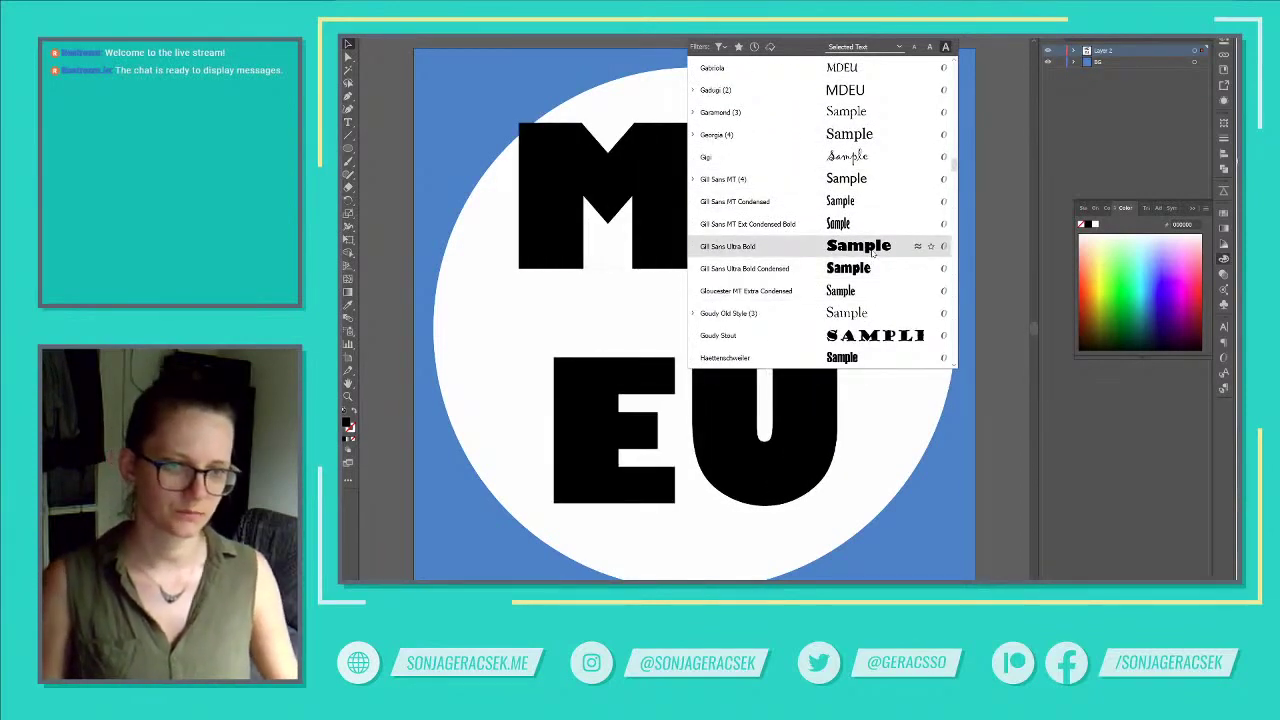
scroll(872, 253, down, 3)
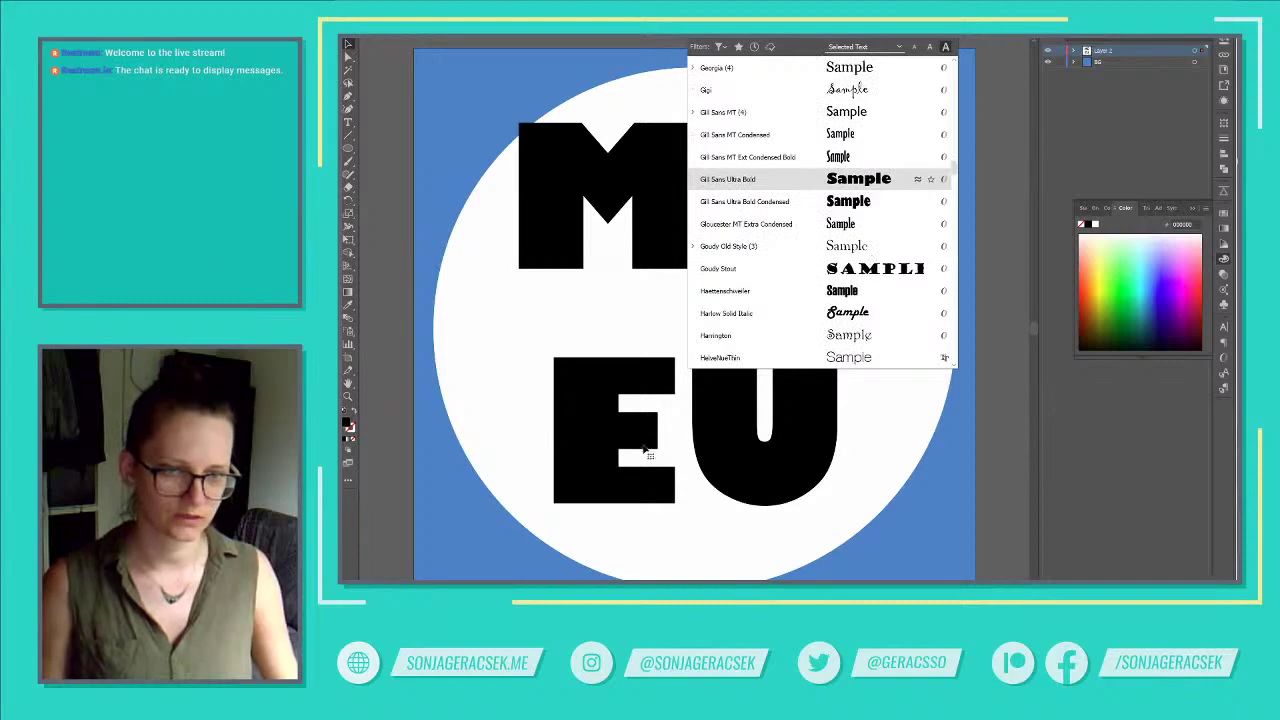
scroll(885, 285, down, 3)
scroll(888, 280, down, 2)
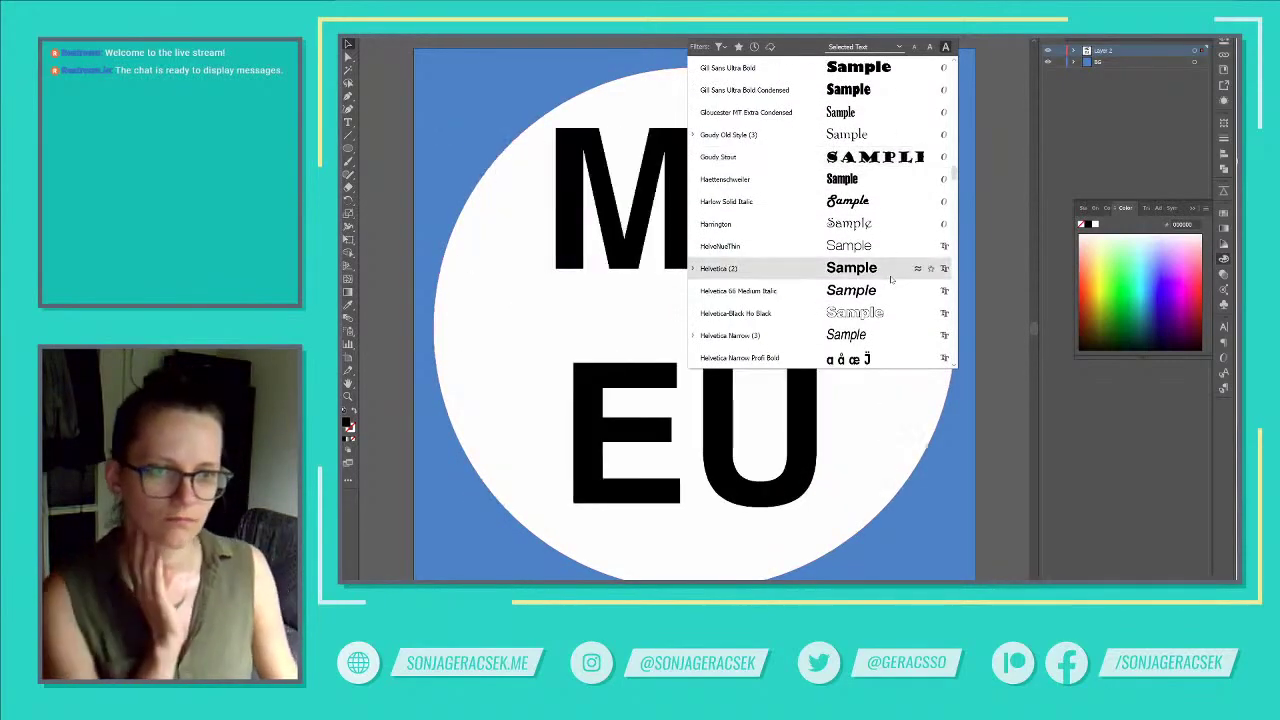
scroll(874, 272, down, 5)
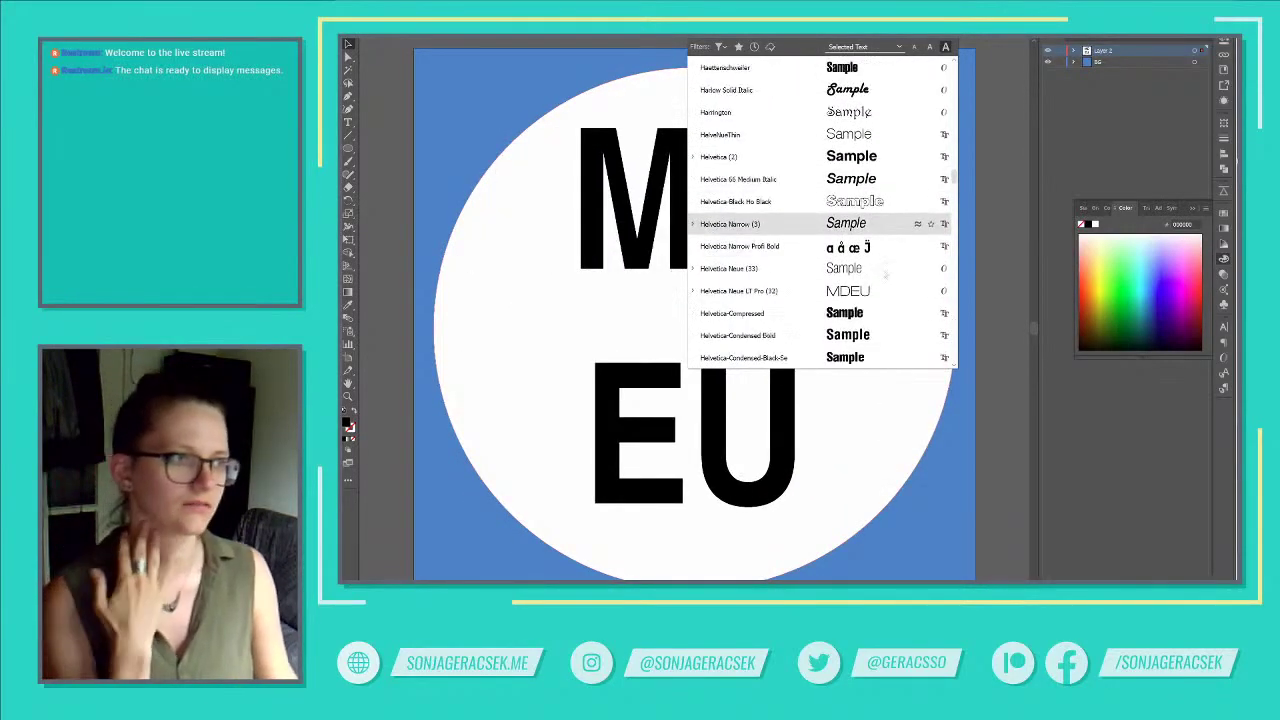
scroll(887, 280, down, 2)
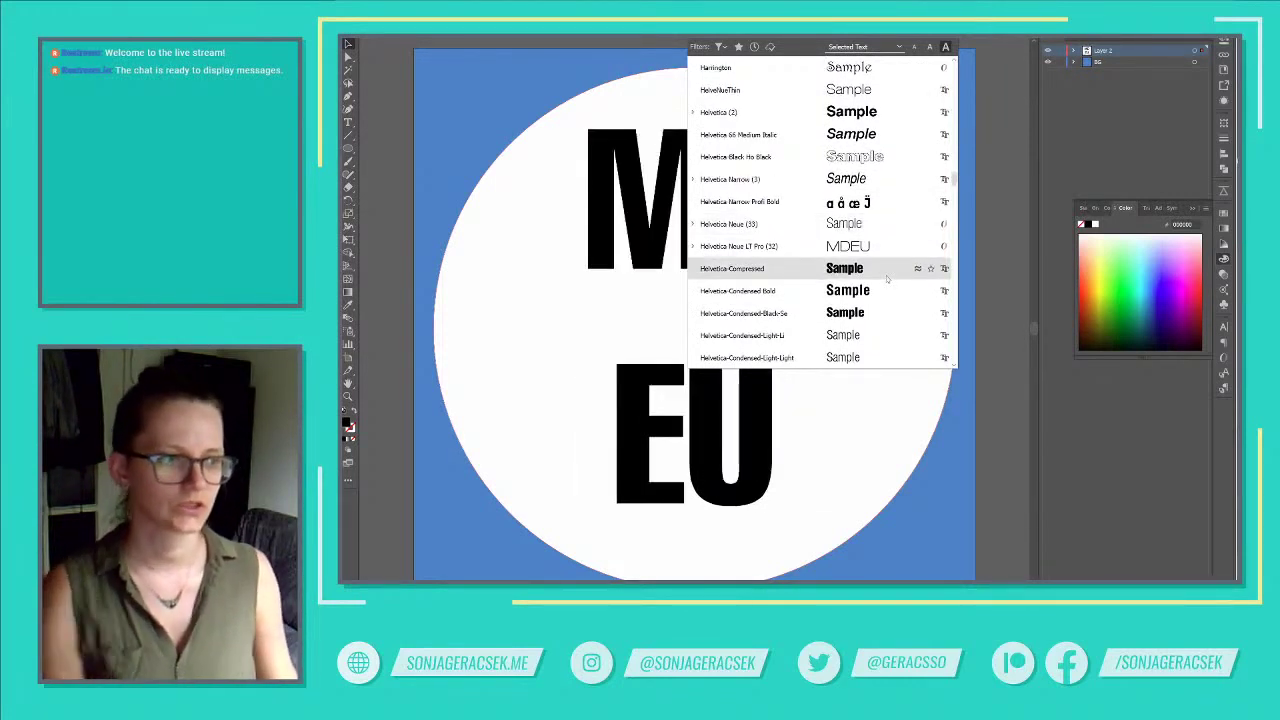
scroll(887, 280, down, 4)
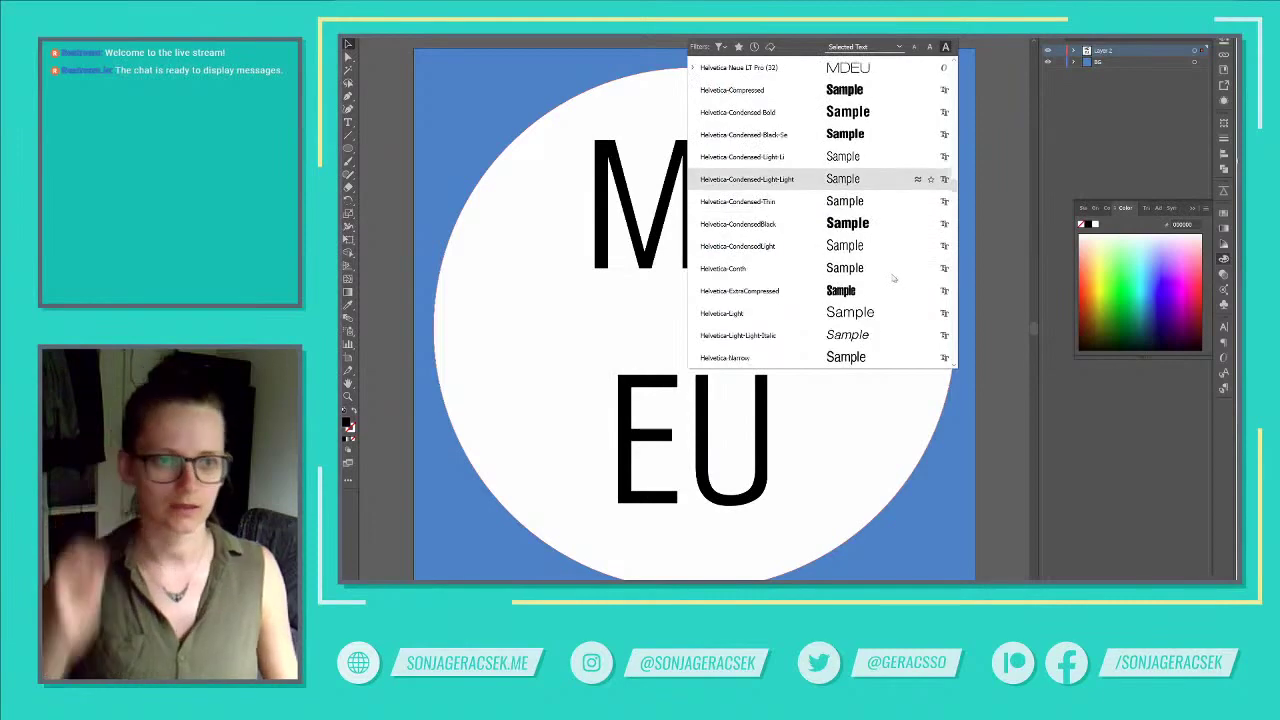
scroll(893, 278, down, 6)
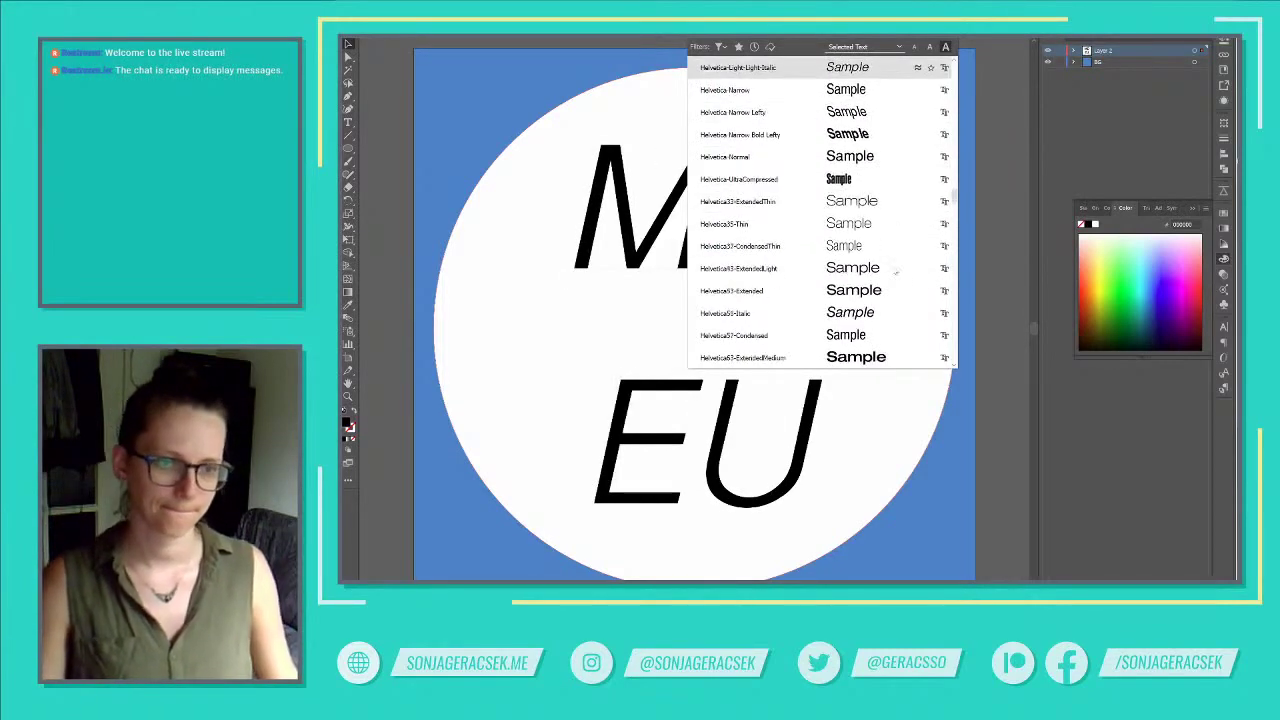
scroll(895, 270, down, 6)
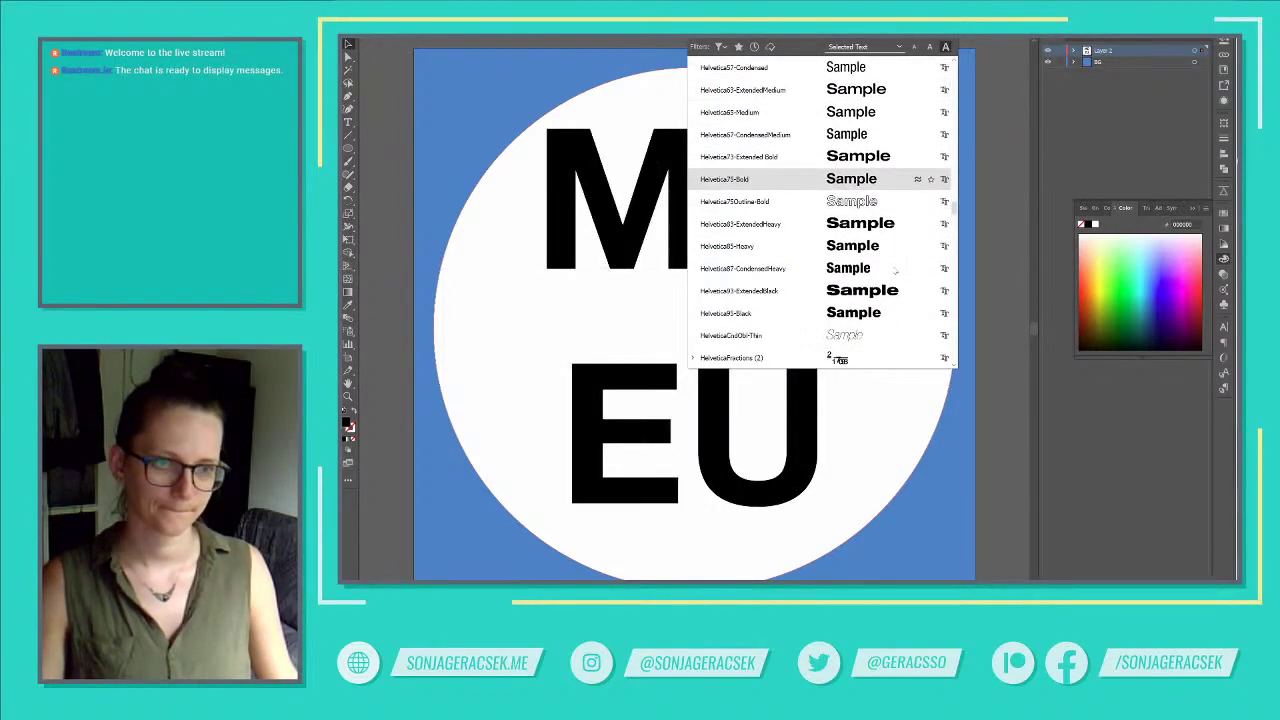
scroll(893, 265, down, 2)
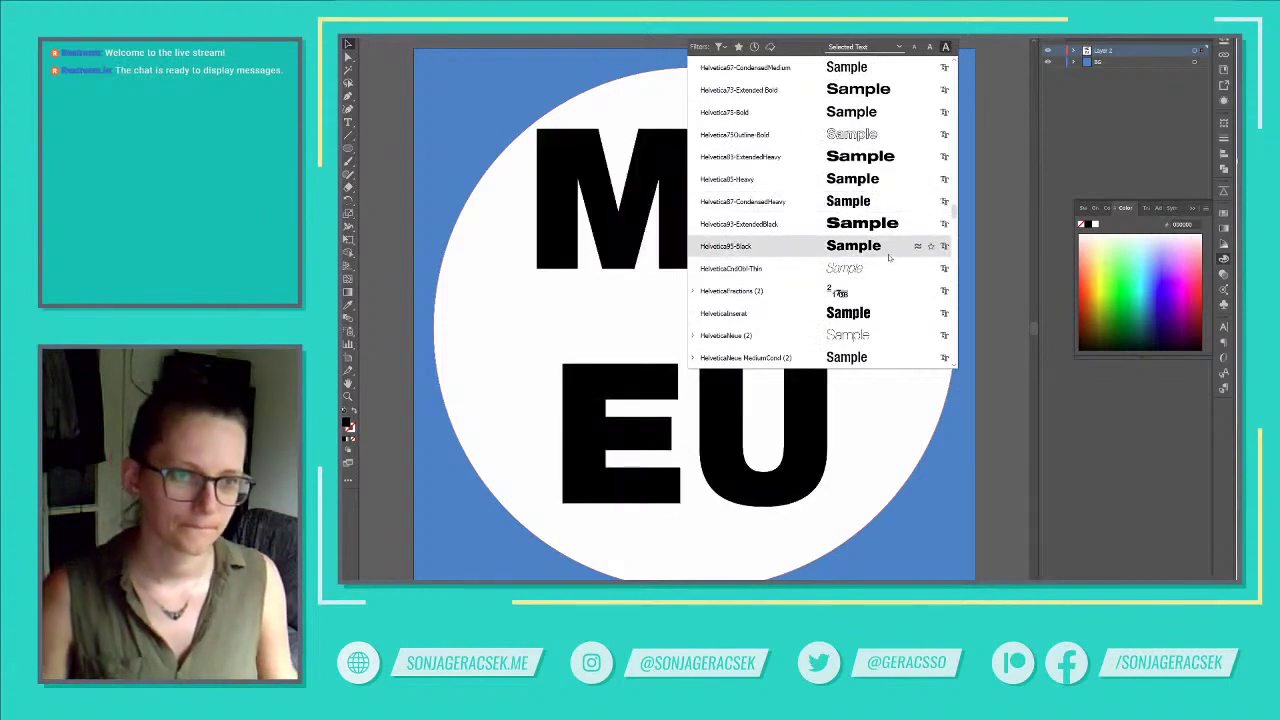
scroll(888, 258, down, 5)
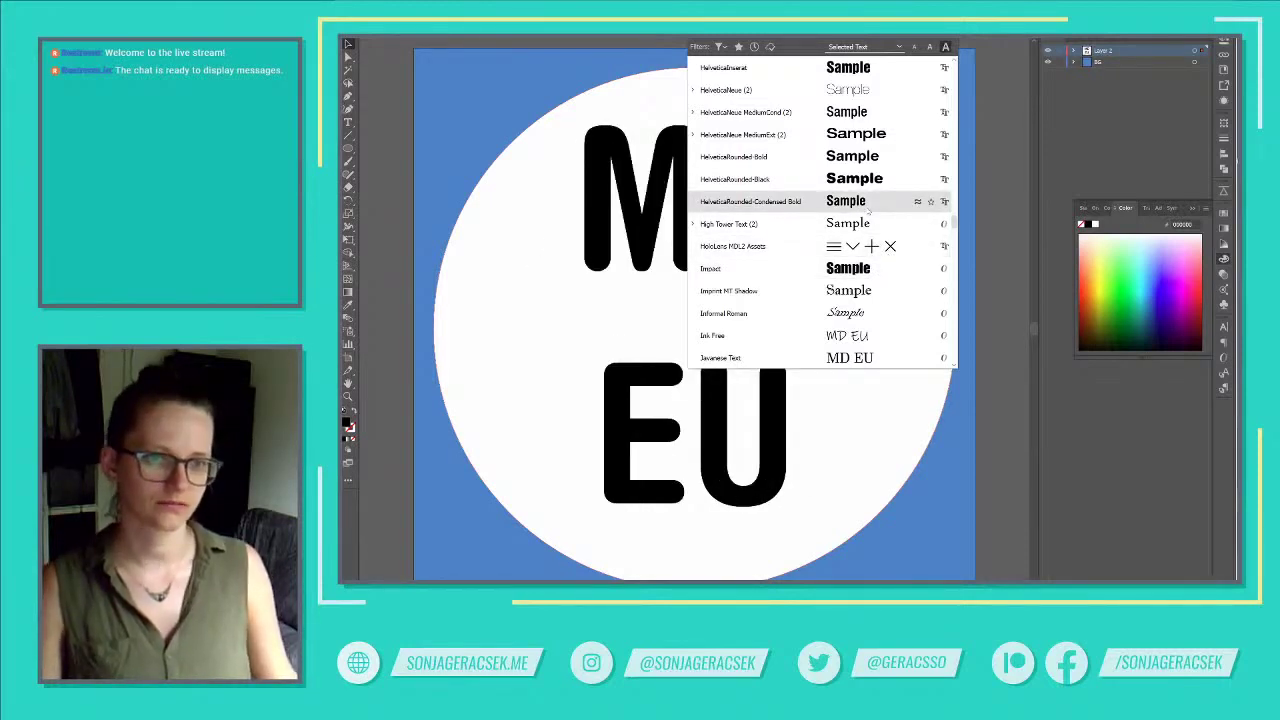
scroll(868, 210, down, 6)
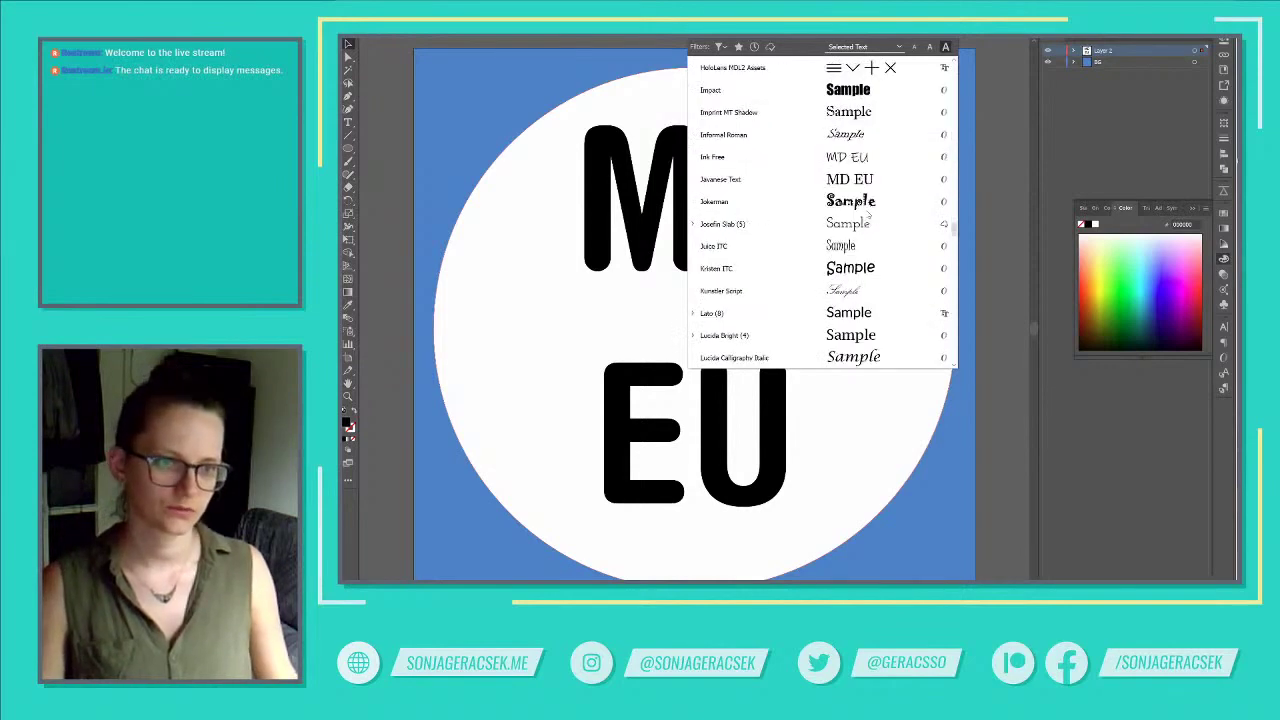
scroll(869, 218, up, 6)
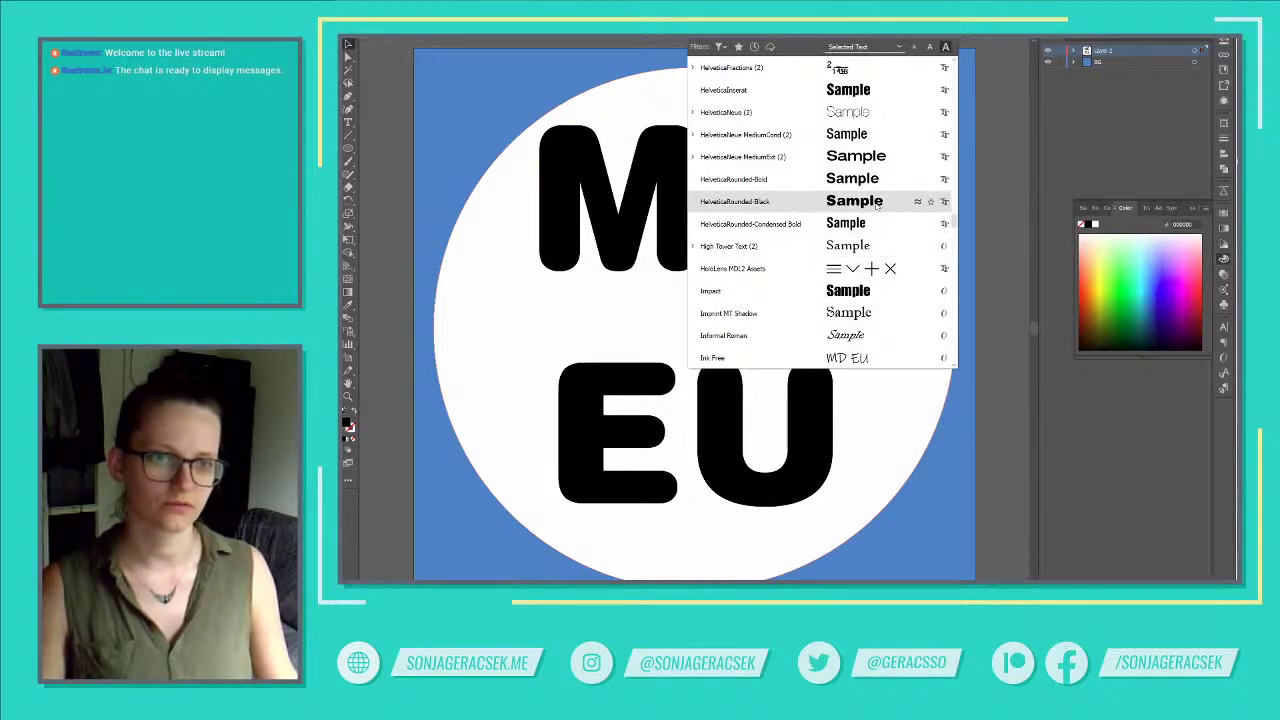
click(876, 202)
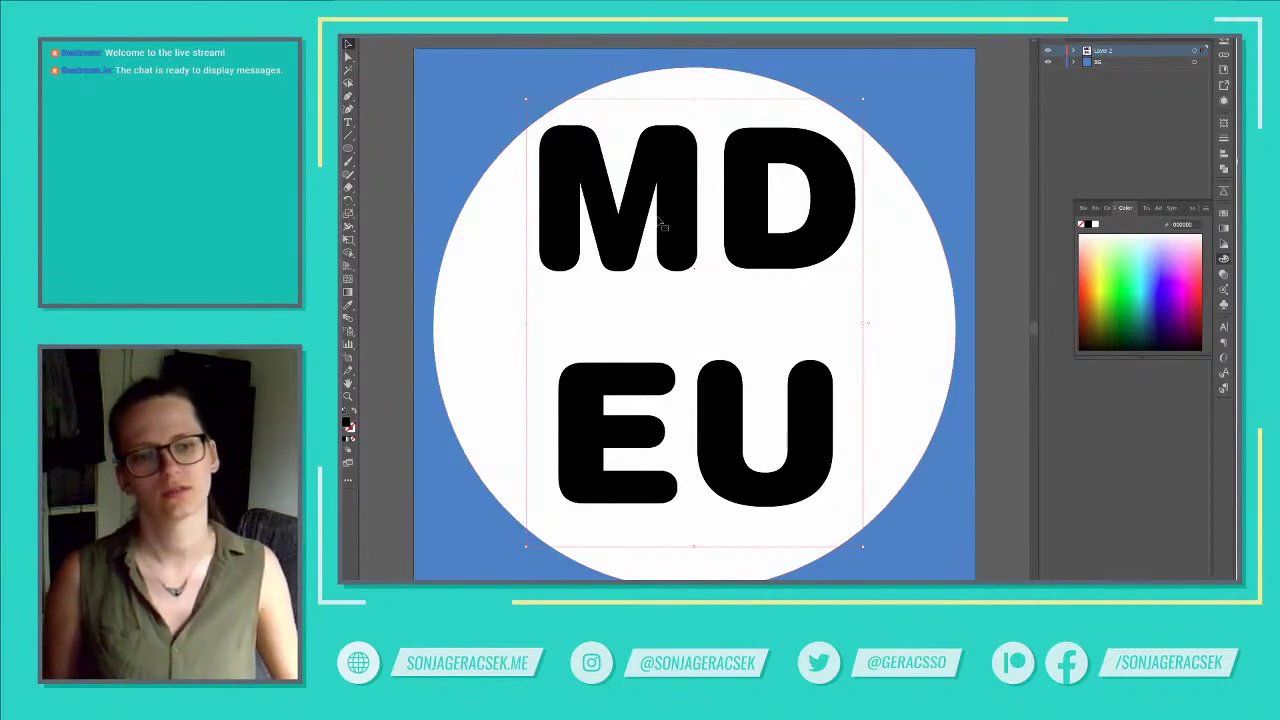
Set the "MD EU" text's font size to 116 pt and its leading to 95 pt.
click(1225, 214)
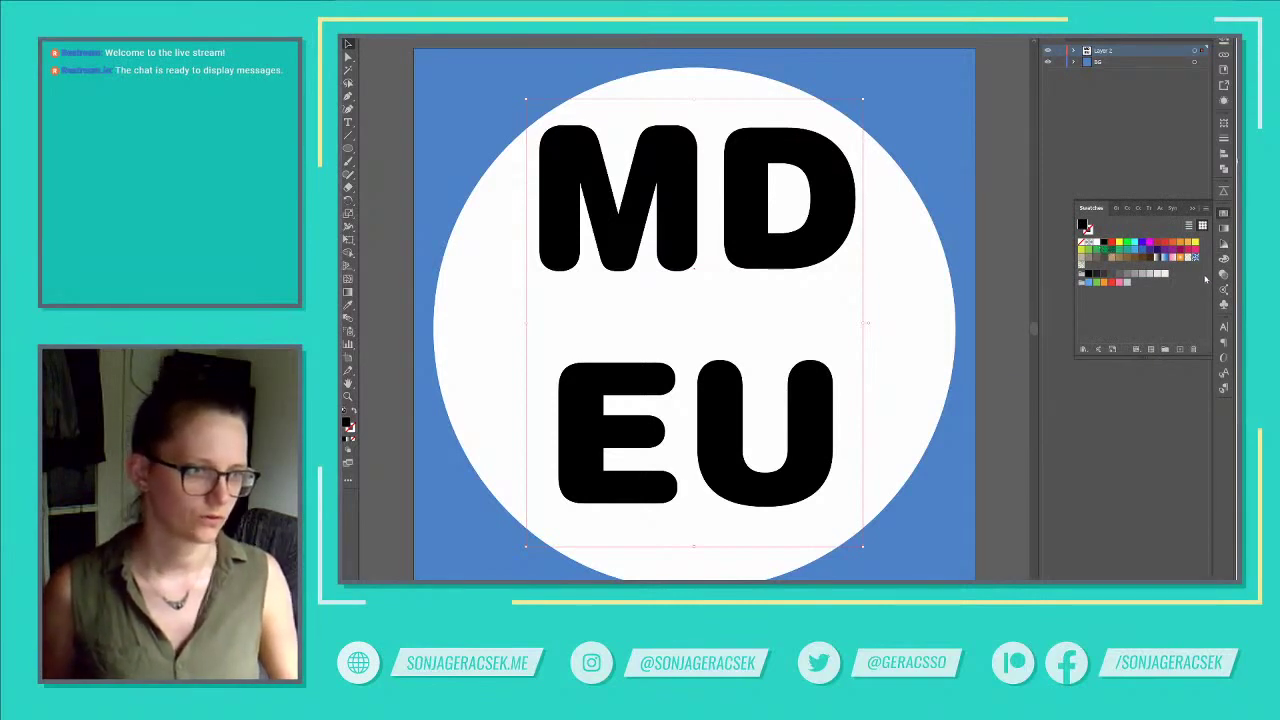
click(1224, 327)
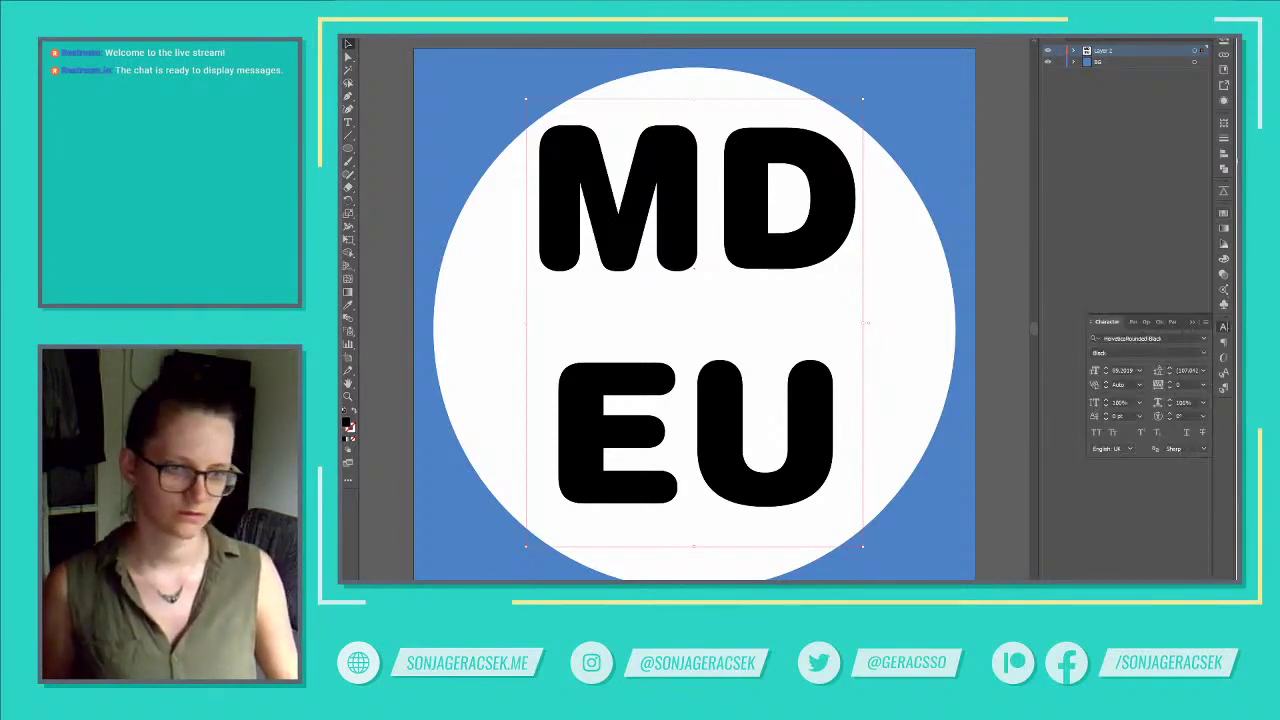
scroll(1115, 370, up, 10)
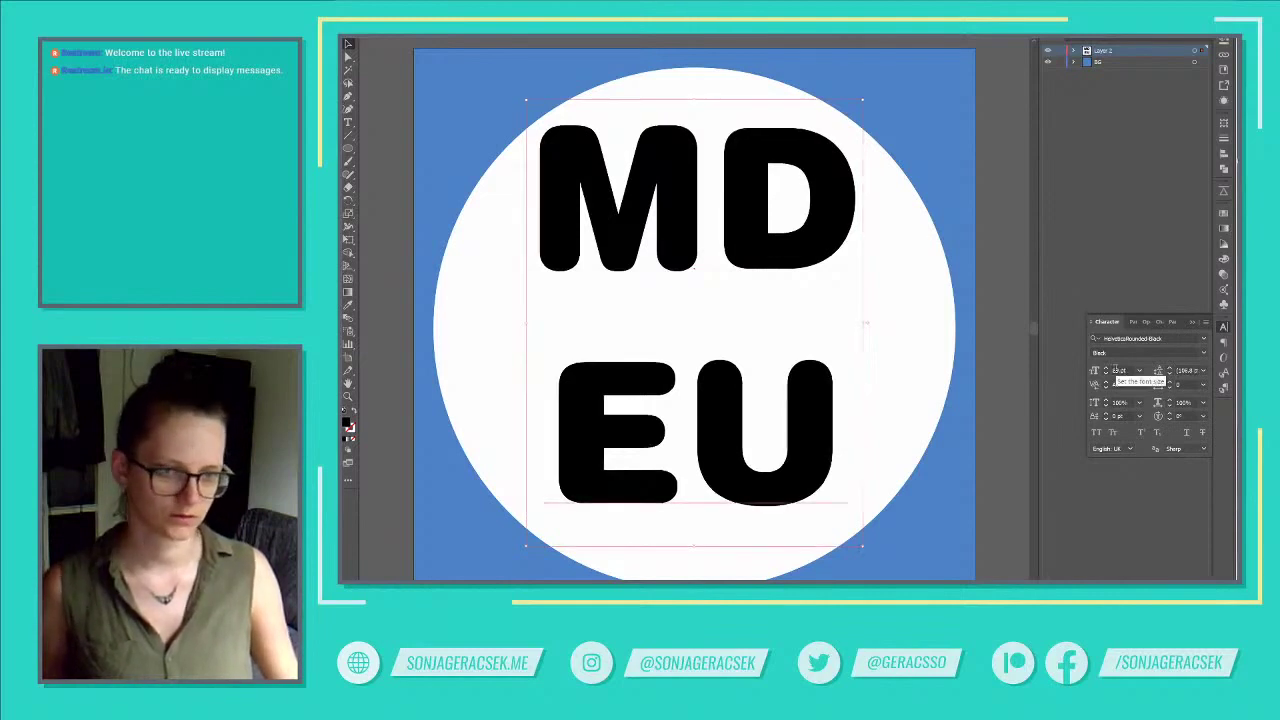
scroll(1115, 370, up, 5)
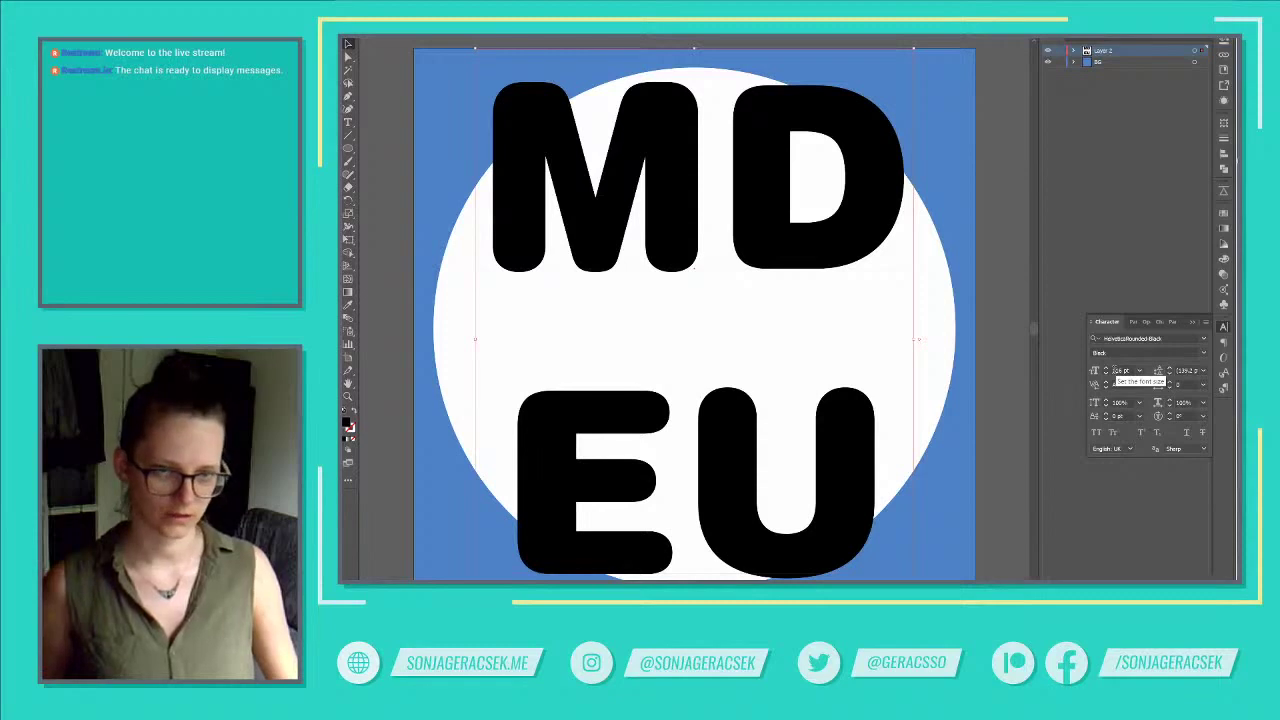
scroll(1186, 371, down, 5)
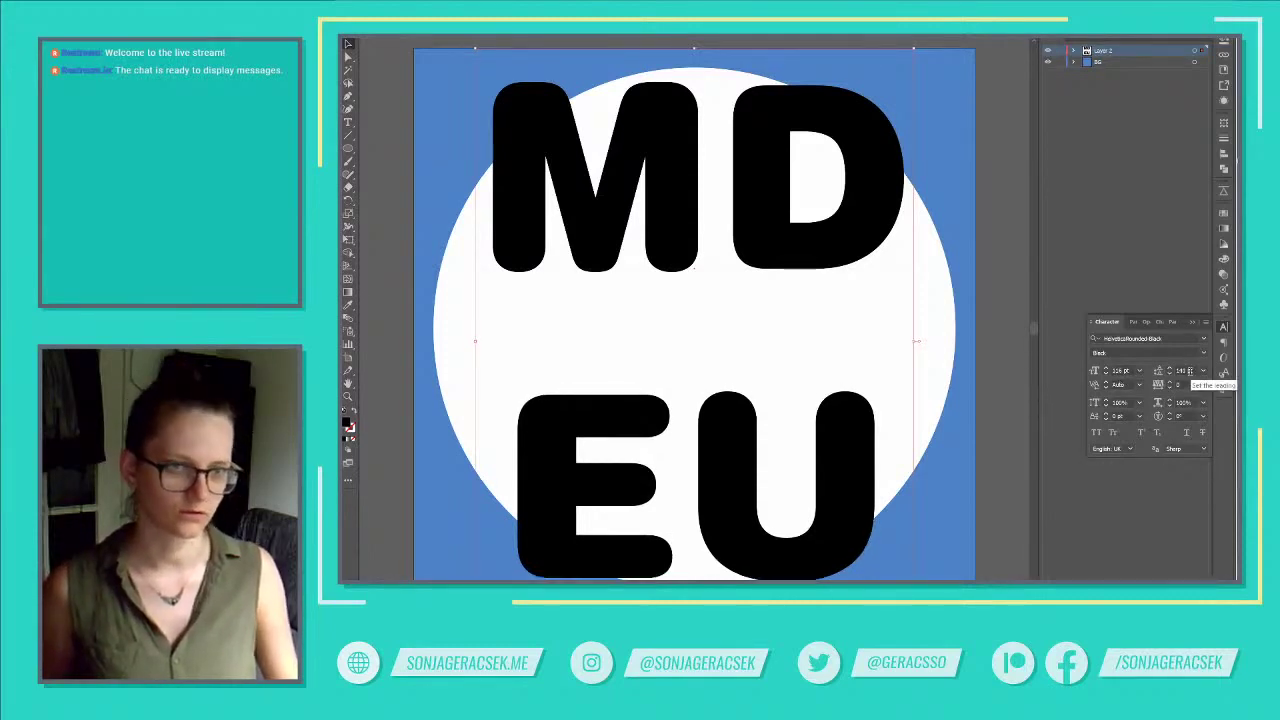
scroll(1187, 371, down, 5)
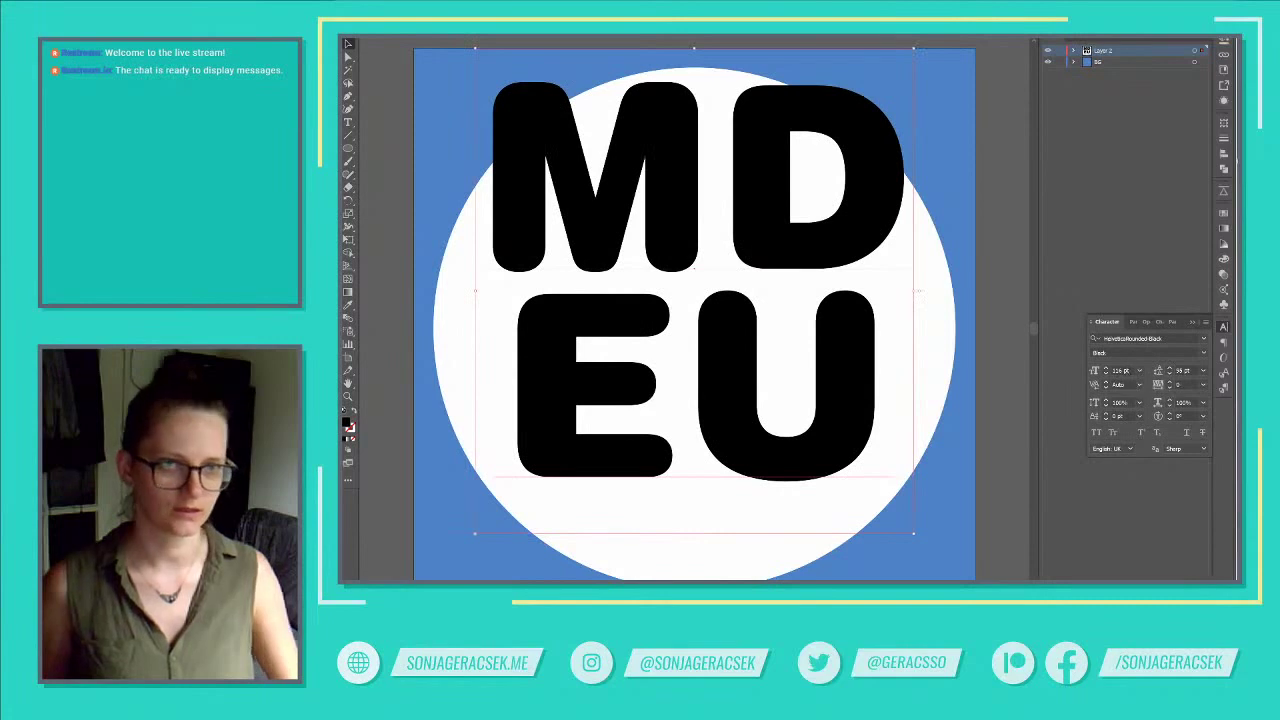
Nudge the text block down so that both lines sit roughly centred in the white circle.
key(shift+Down)
key(shift+Down)
key(shift+Down)
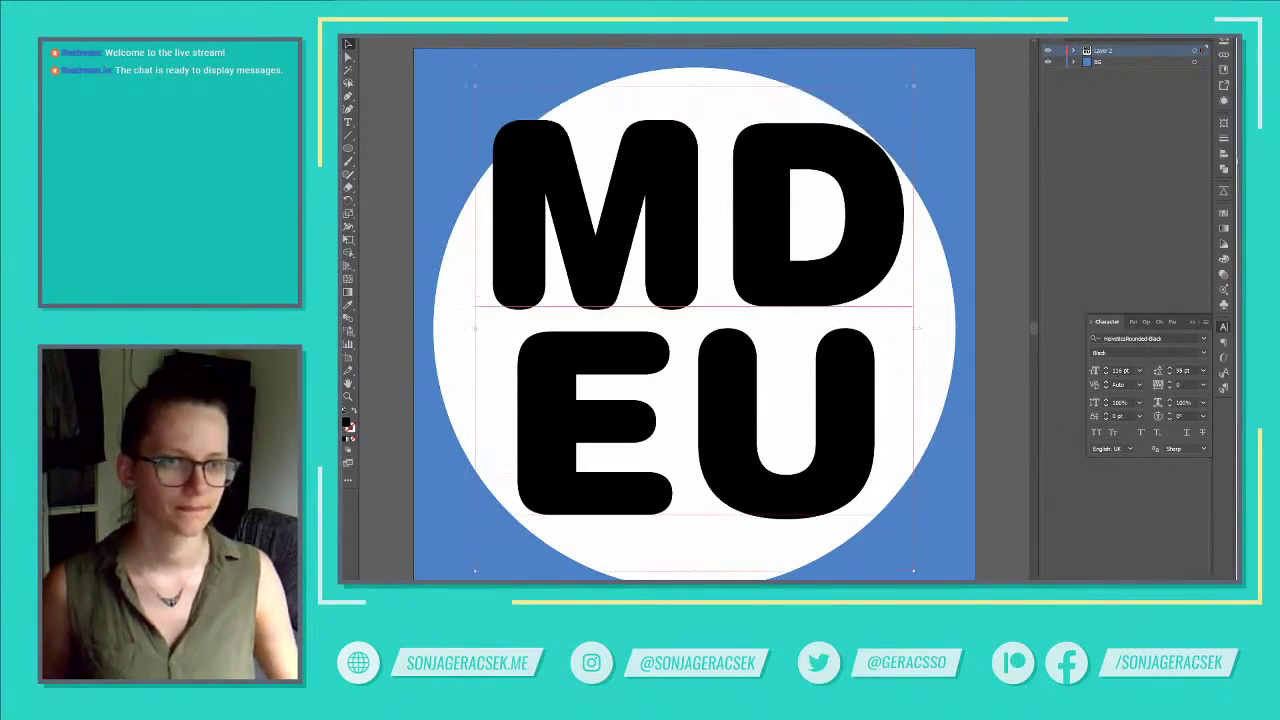
Scale the text block up proportionally until "MD" spans almost the full width of the circle, at about 132 pt.
scroll(922, 412, down, 3)
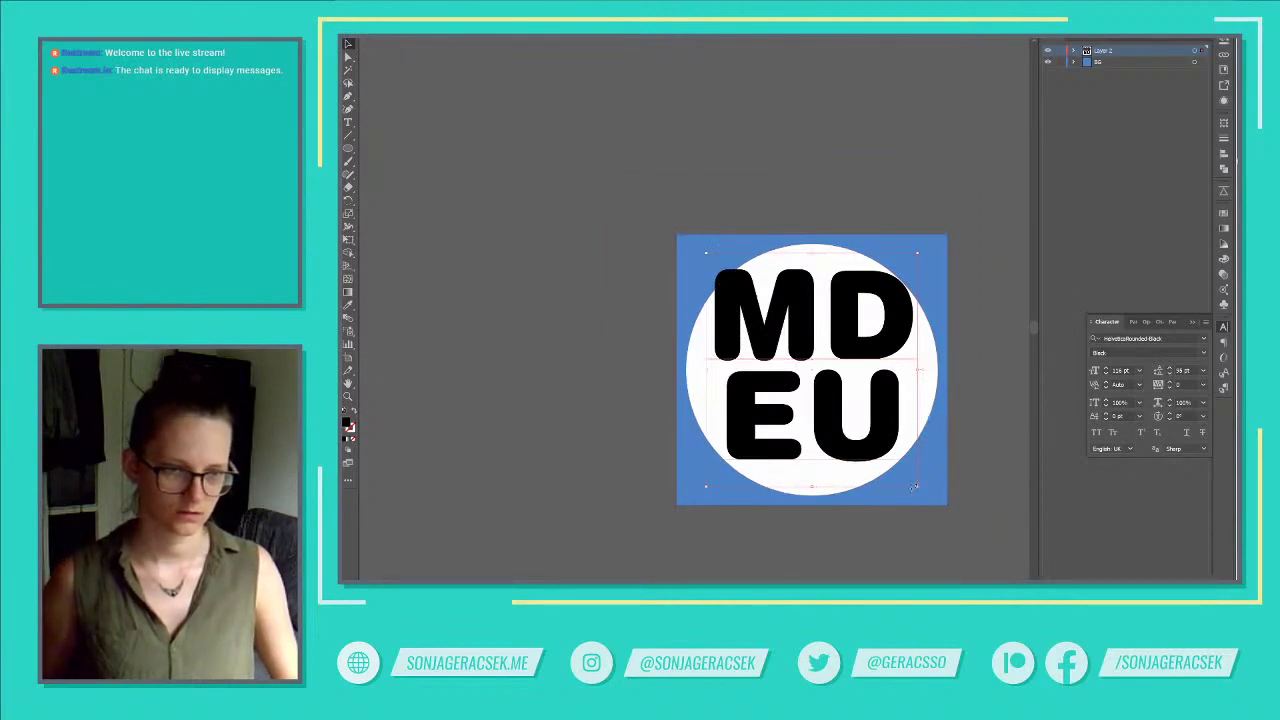
drag(917, 488, 934, 501)
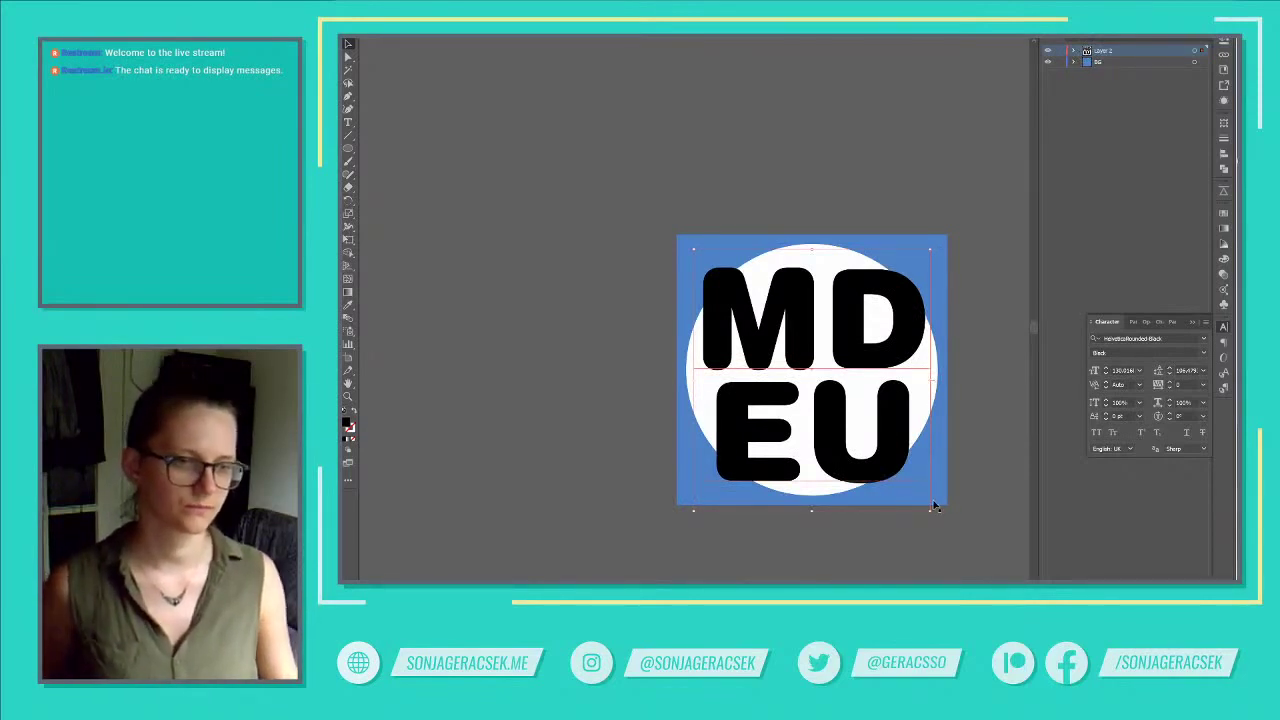
drag(933, 508, 931, 513)
key(ctrl+z)
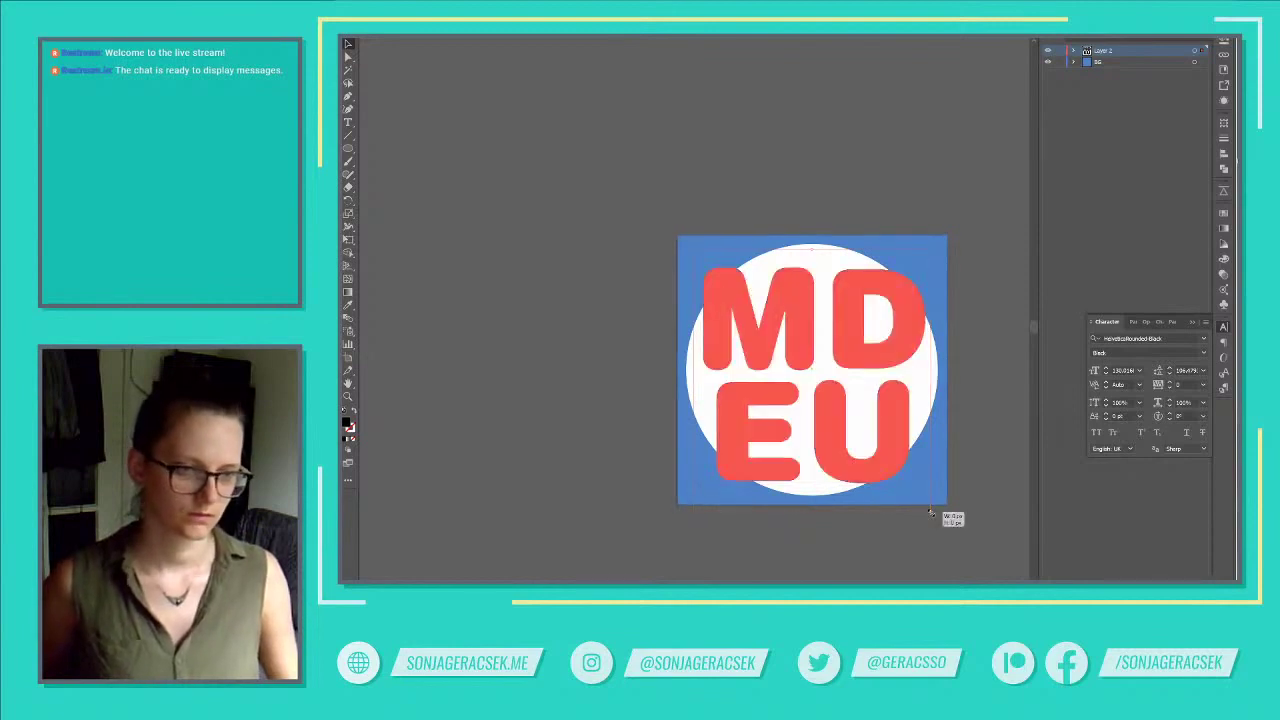
key(ctrl+z)
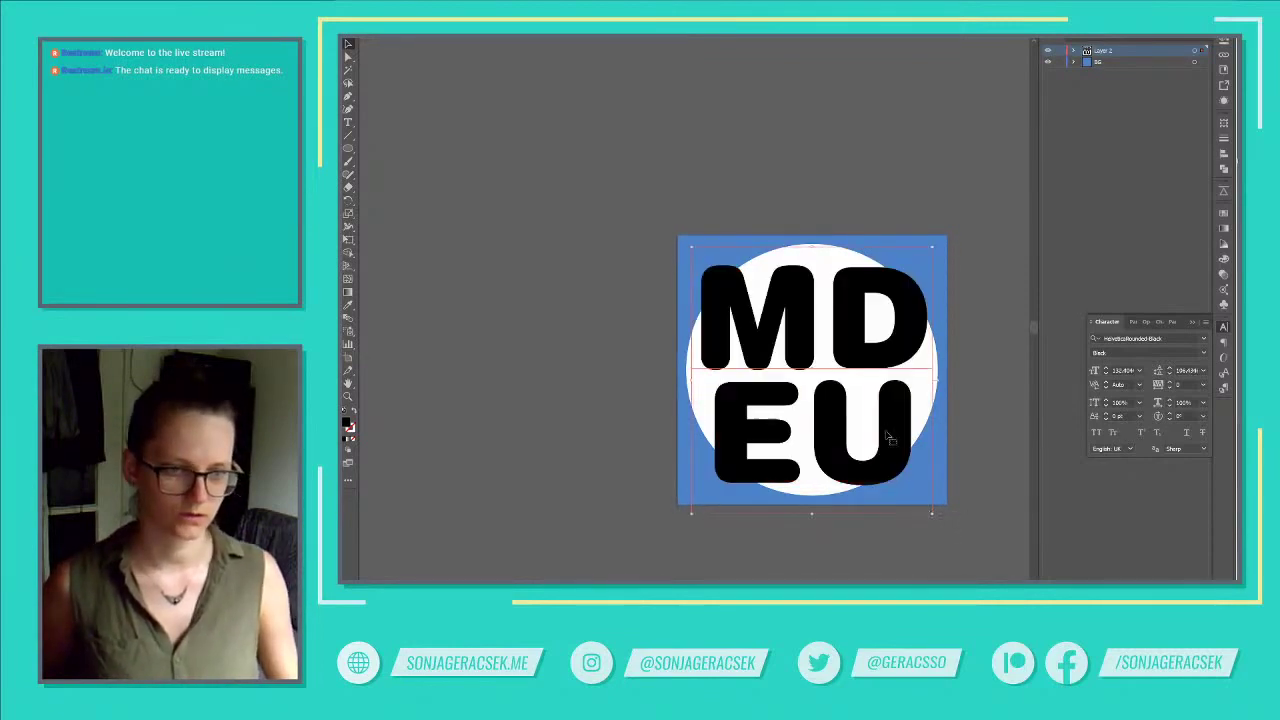
Enlarge only the "EU" line until it is about as wide as "MD", and select all the text.
key(ctrl+z)
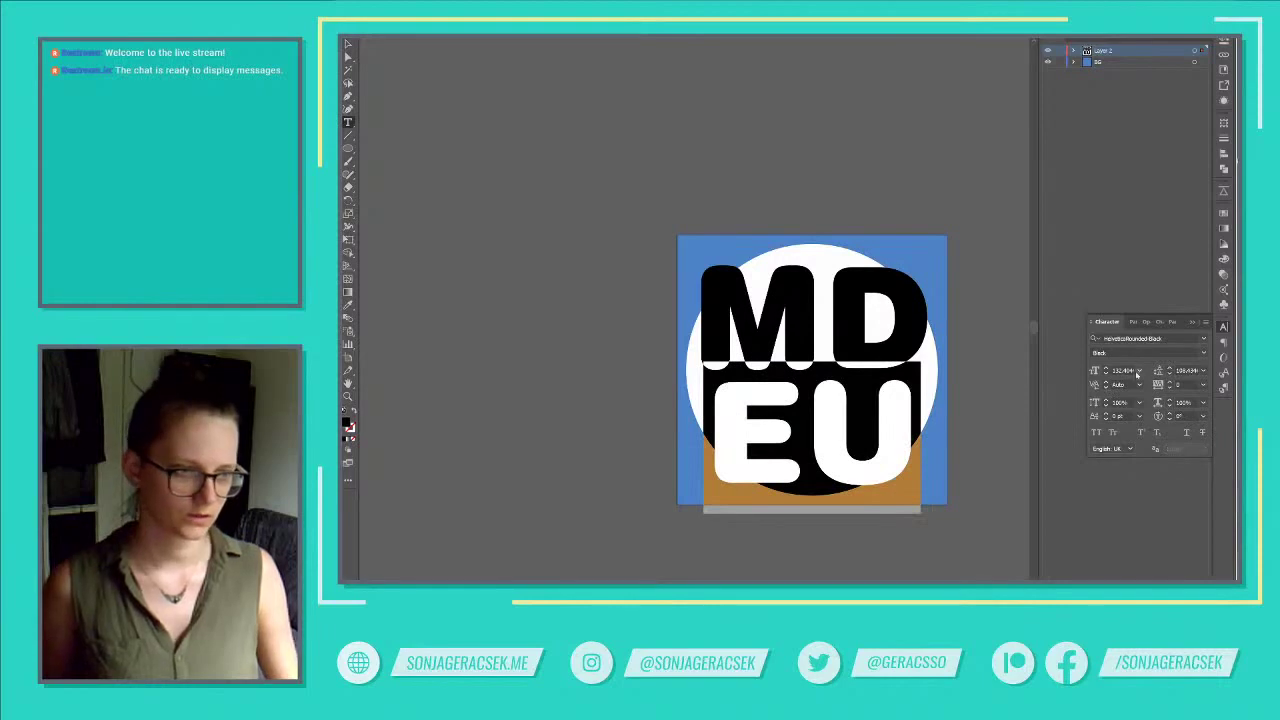
key(ctrl+z)
key(ctrl+z)
key(ctrl+z)
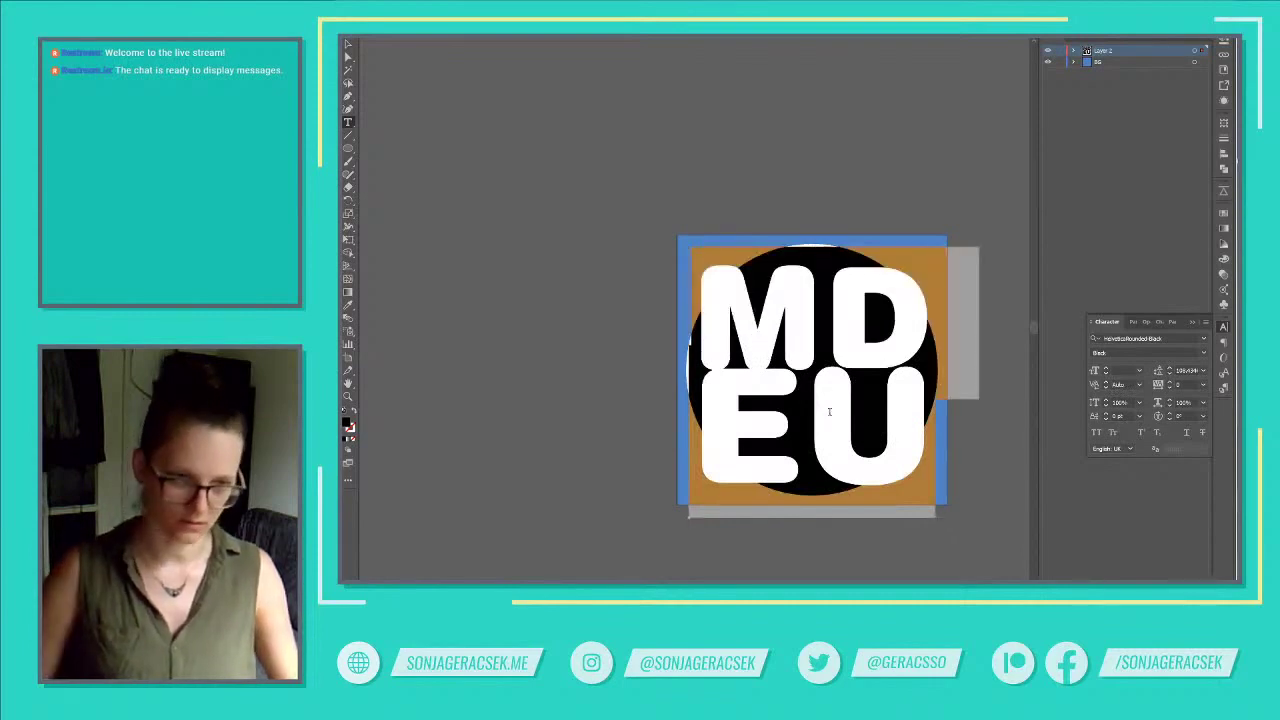
Increase the leading to open a gap between "MD" and "EU", and scale the text block down proportionally from its centre.
key(ctrl+z)
scroll(1190, 372, up, 4)
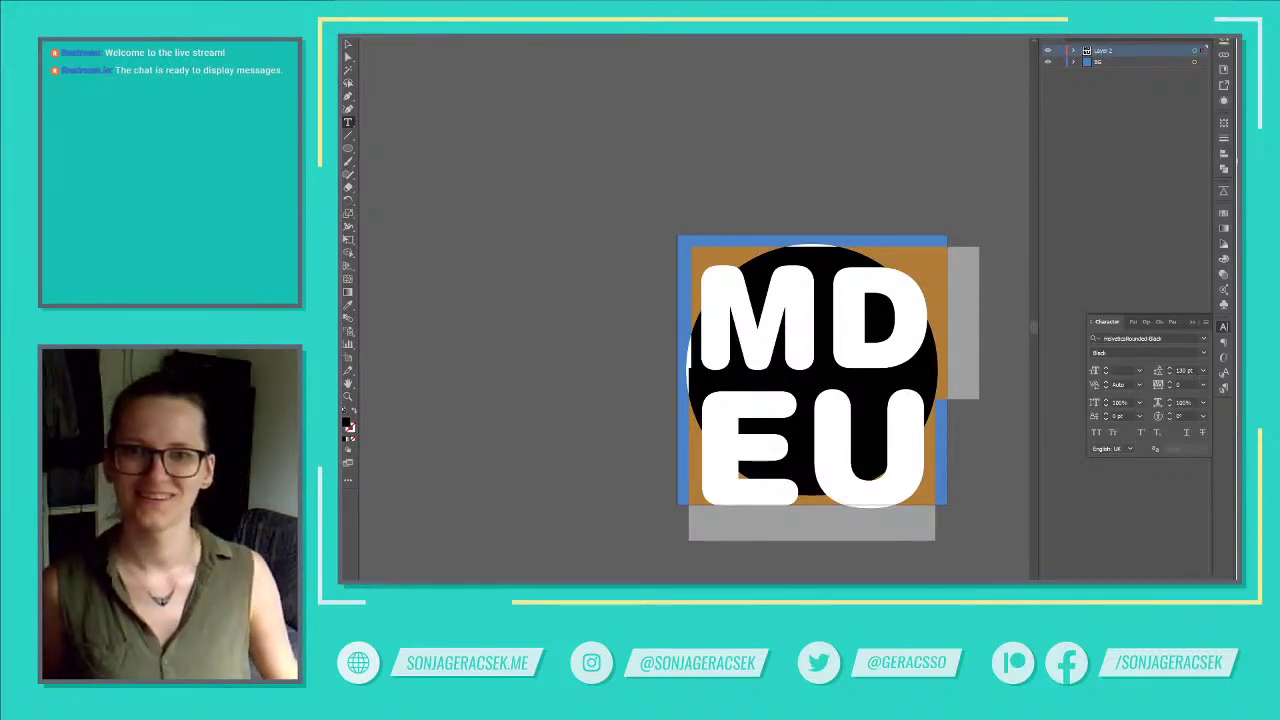
click(348, 46)
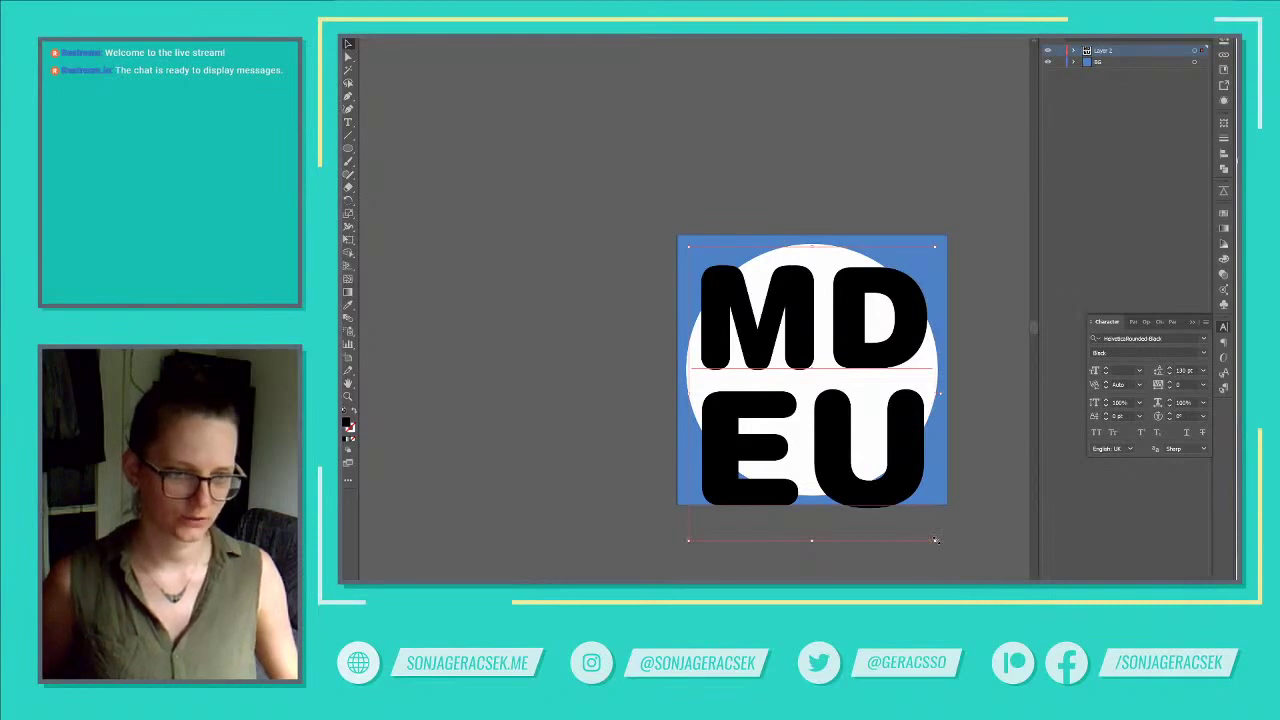
mouse_move(935, 540)
mouse_down()
mouse_move(950, 533)
mouse_move(922, 522)
mouse_up()
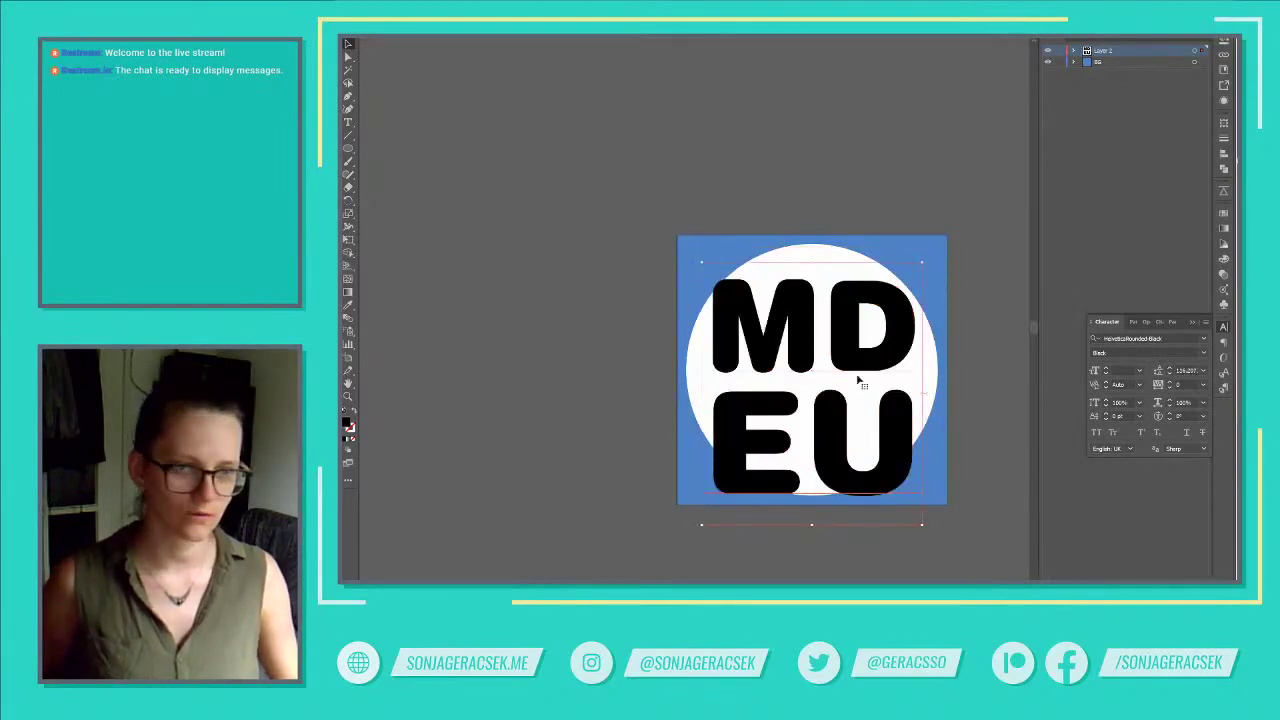
Move the text block up to sit centred in the circle and scale it up slightly from its centre.
double_click(834, 410)
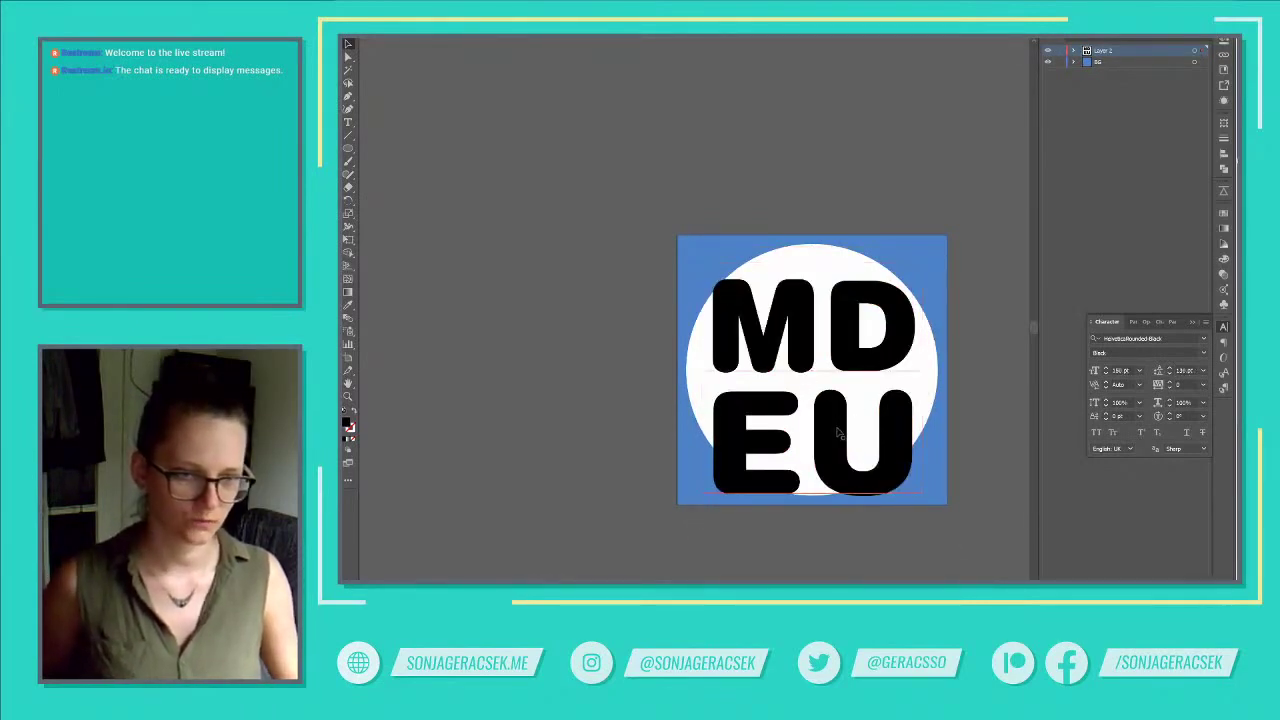
mouse_move(838, 432)
mouse_down()
mouse_move(822, 420)
mouse_move(836, 433)
mouse_move(835, 418)
mouse_up()
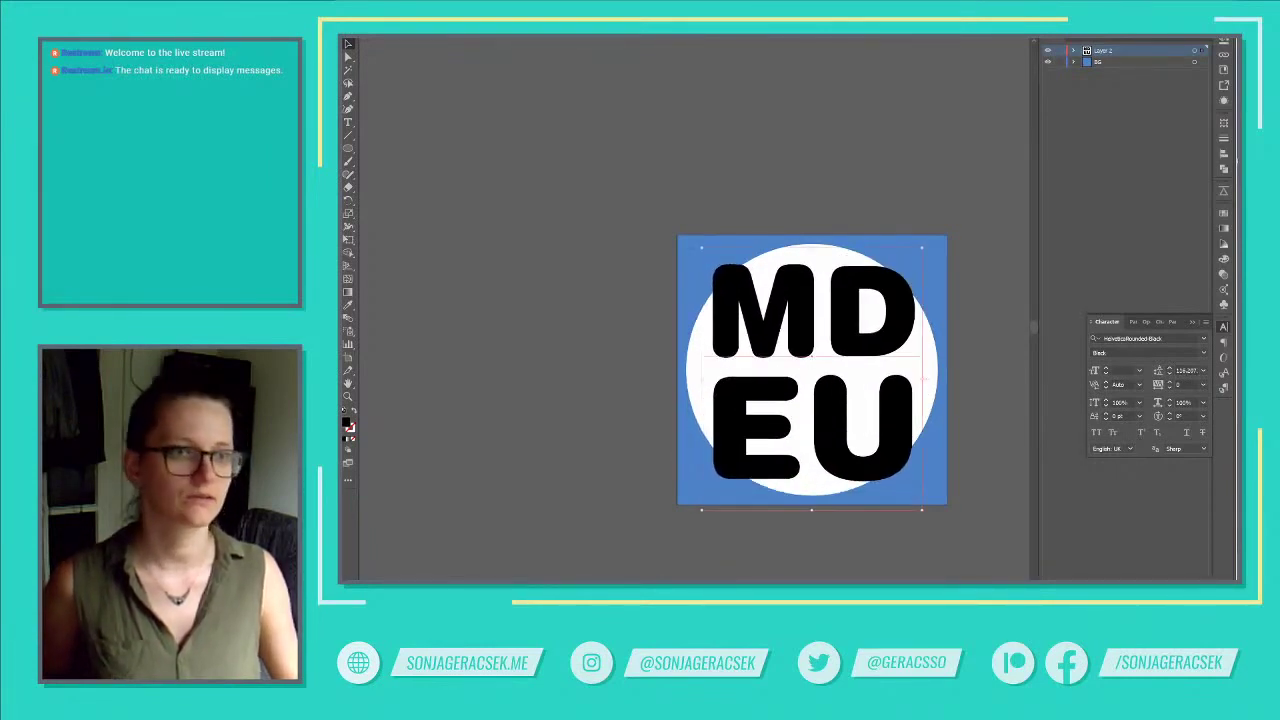
key(shift+Up)
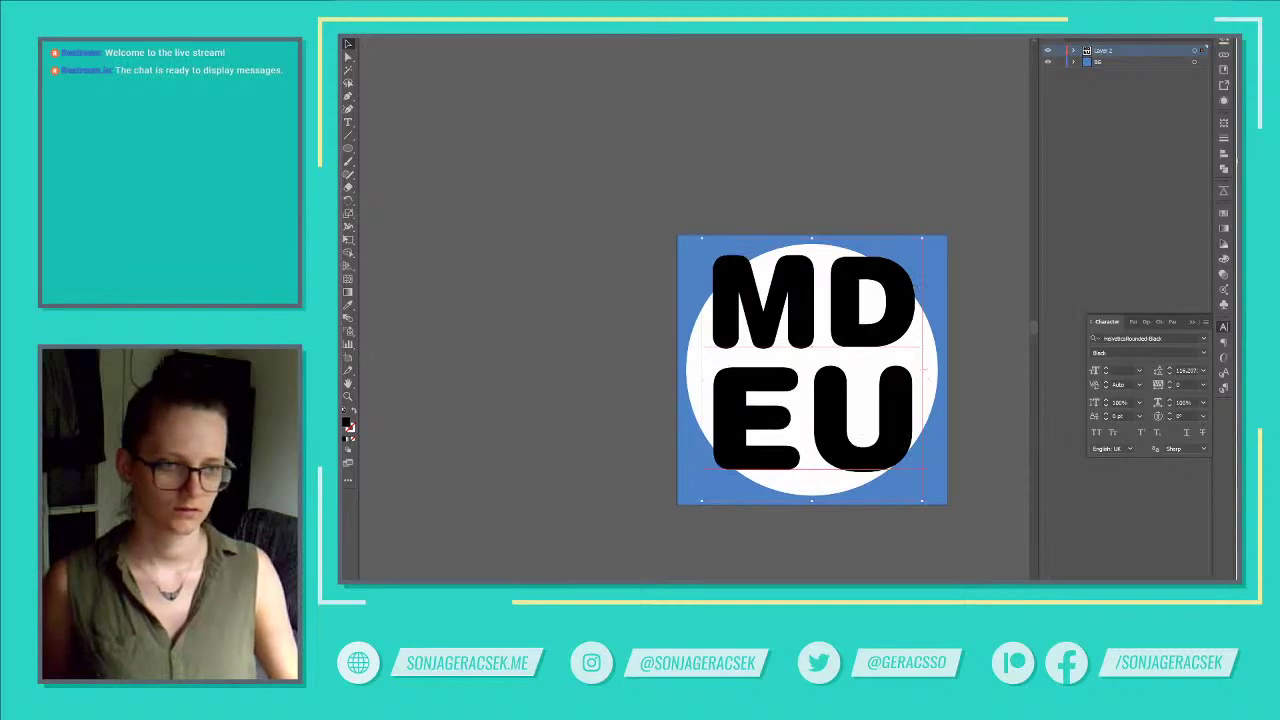
key(shift+Down)
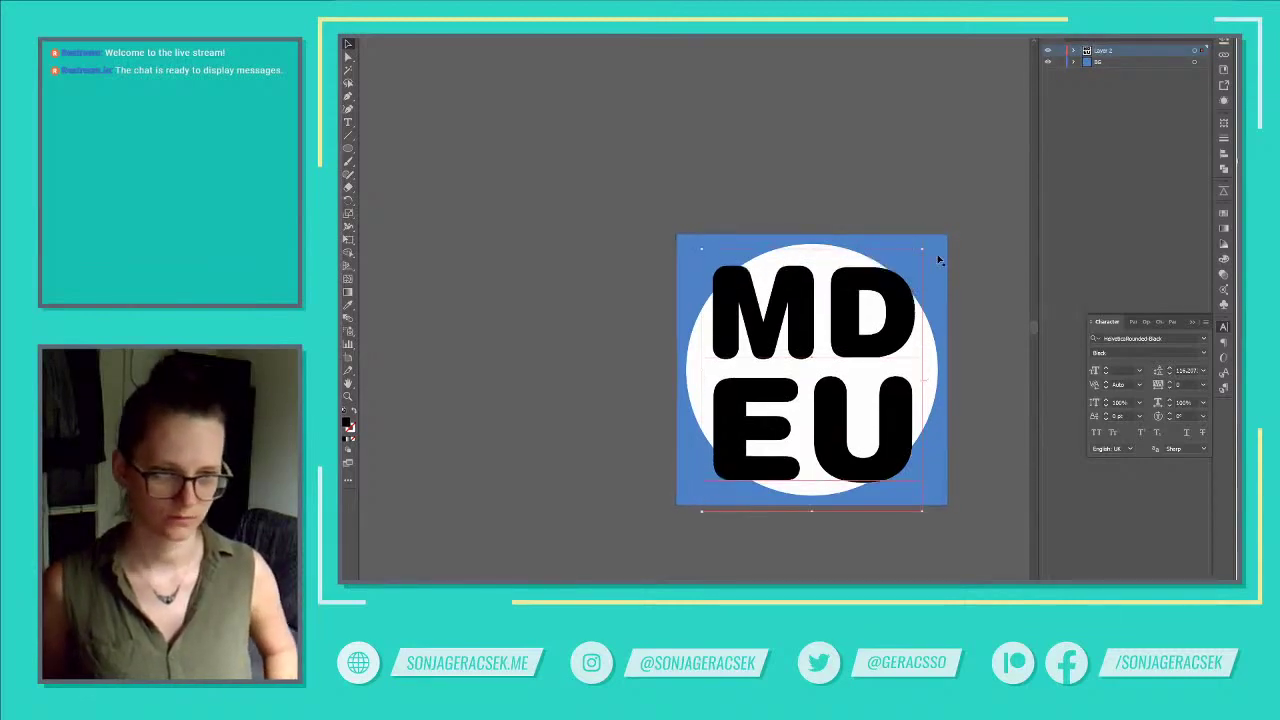
click(927, 512)
drag(927, 512, 935, 519)
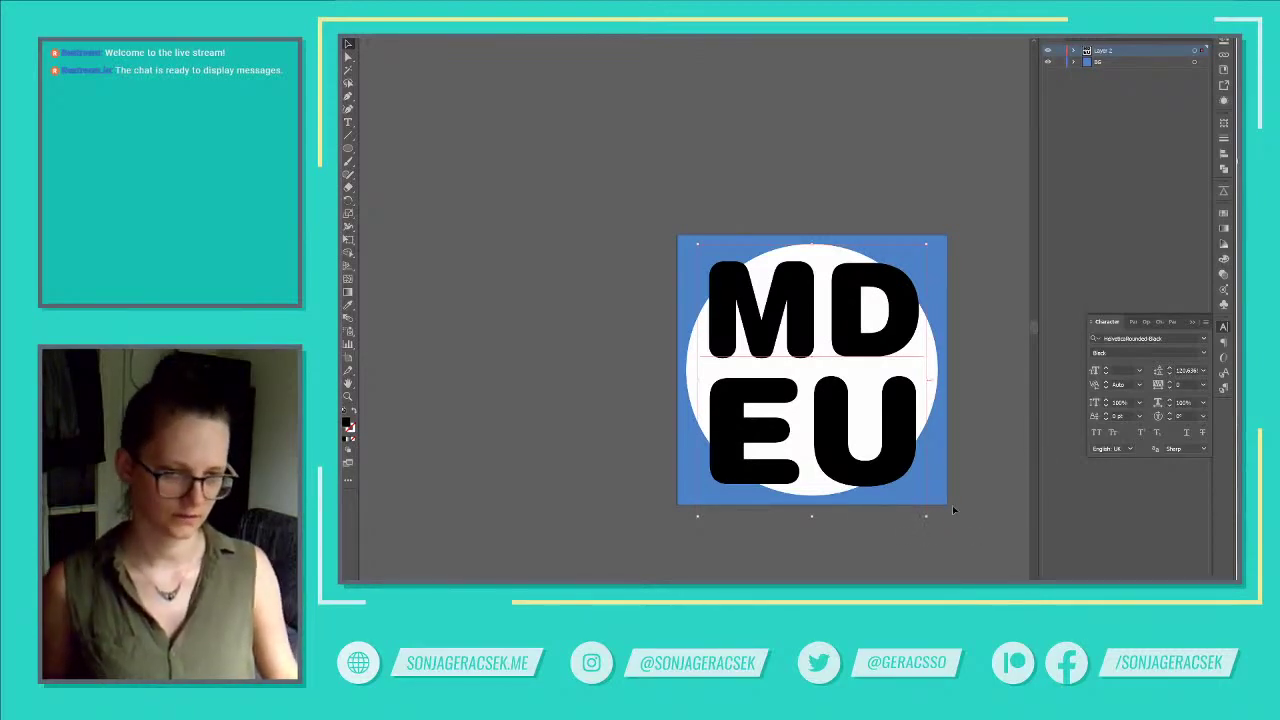
Convert the "MD EU" text to outlines and deselect everything.
right_click(874, 445)
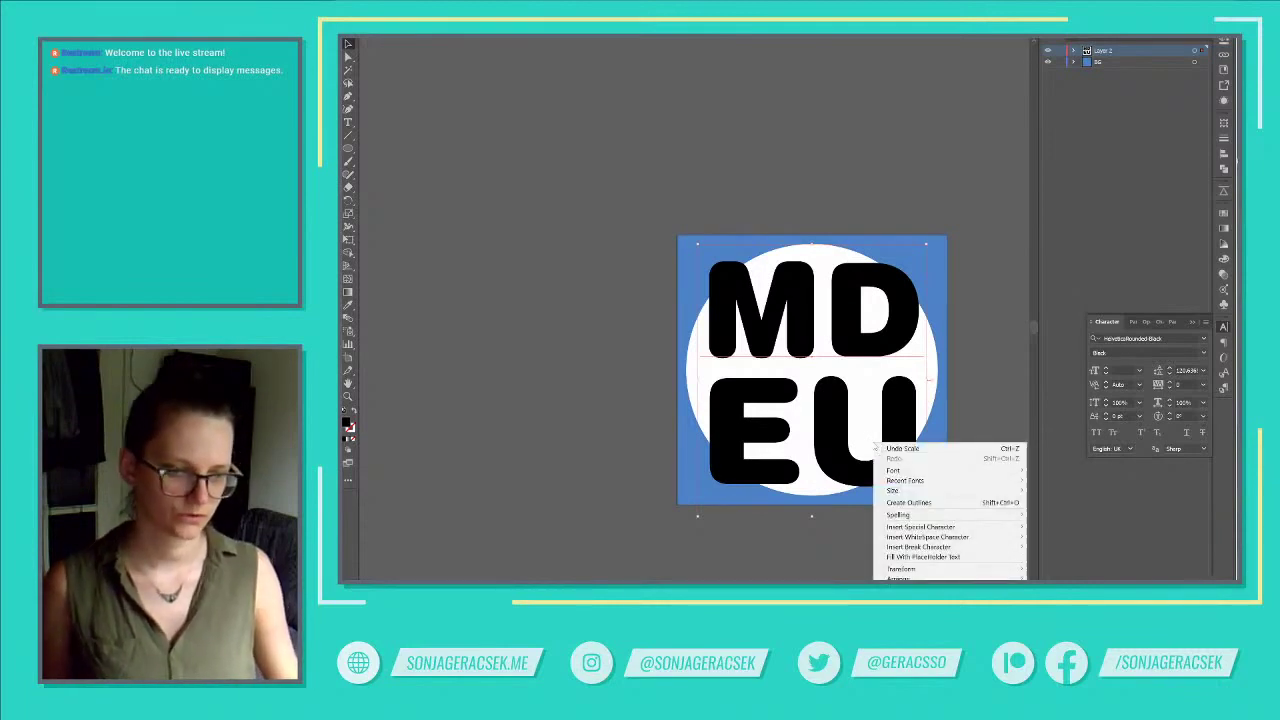
click(908, 502)
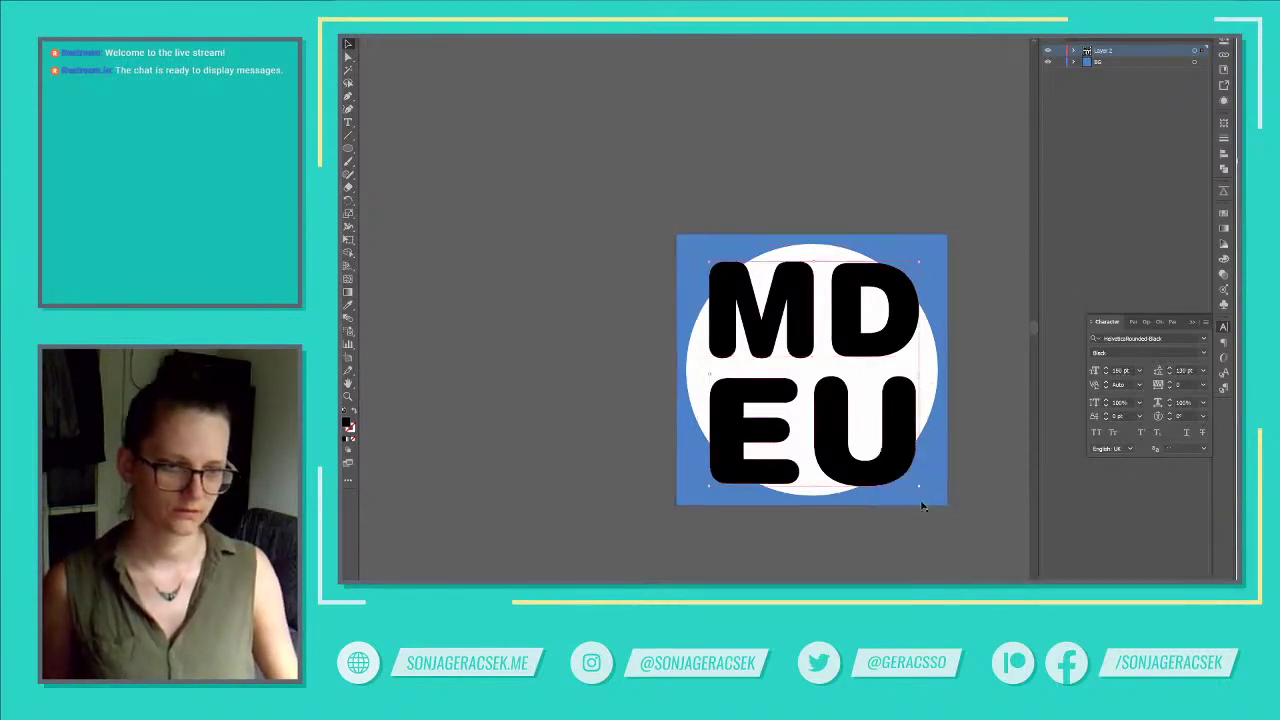
key(a)
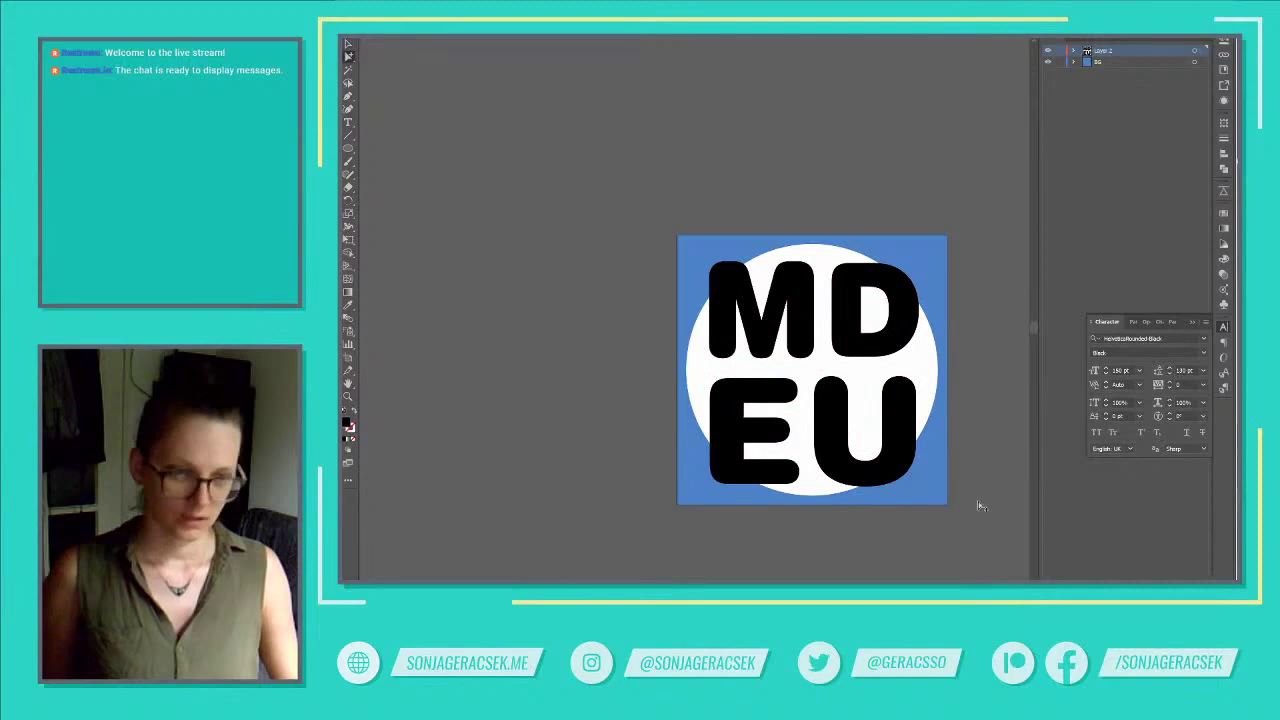
click(919, 402)
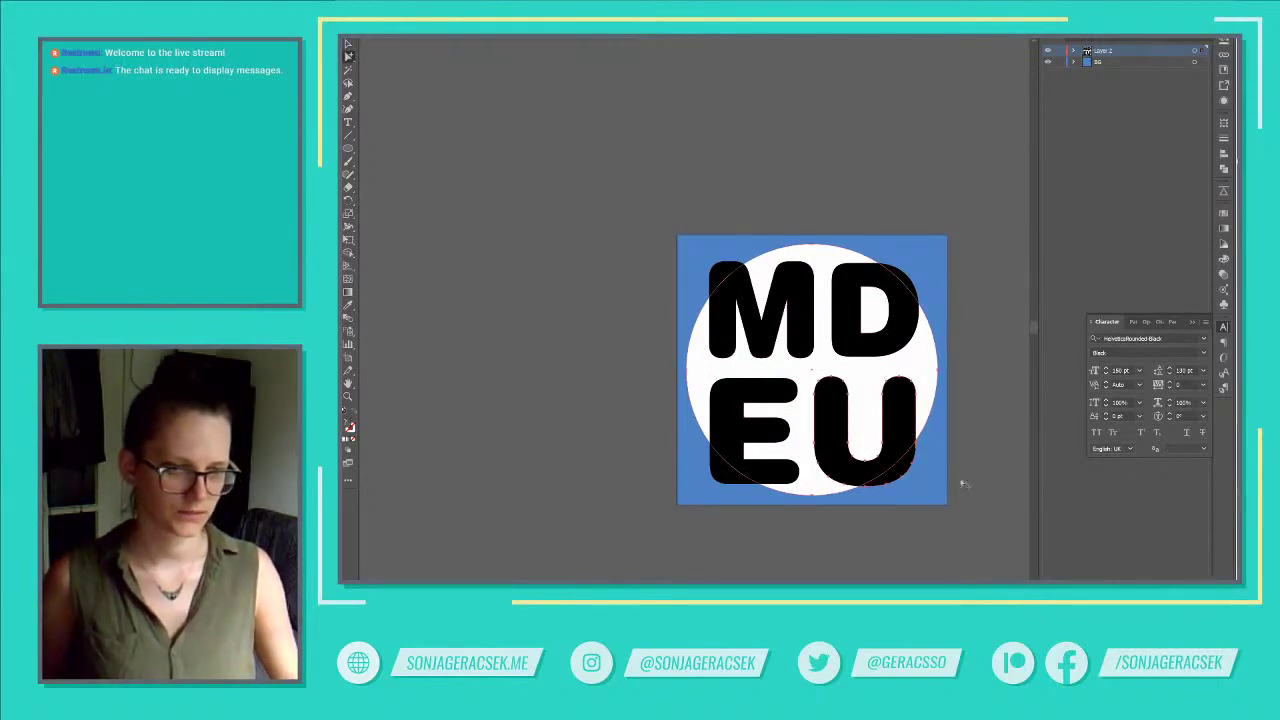
click(979, 512)
Expand Layer 2, move the ellipse above the letter group in the stacking order, and select the letter group.
click(1074, 51)
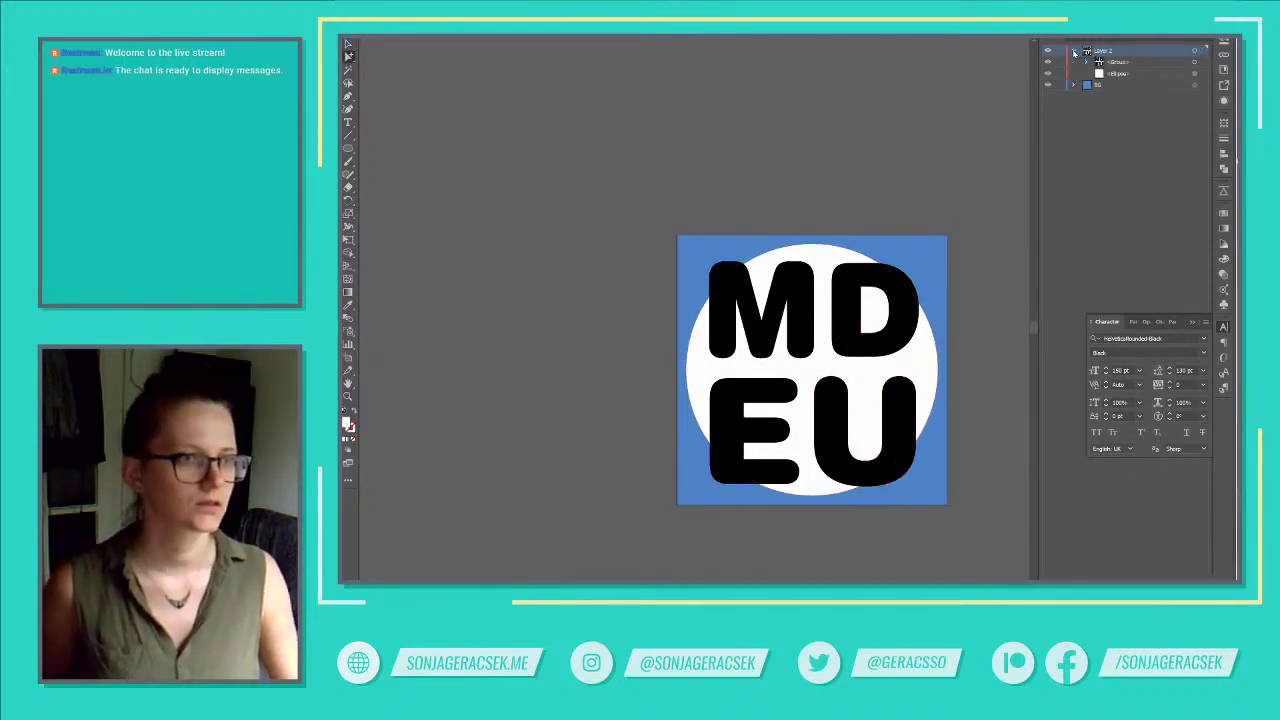
click(1115, 74)
drag(1115, 57, 1115, 58)
click(1194, 73)
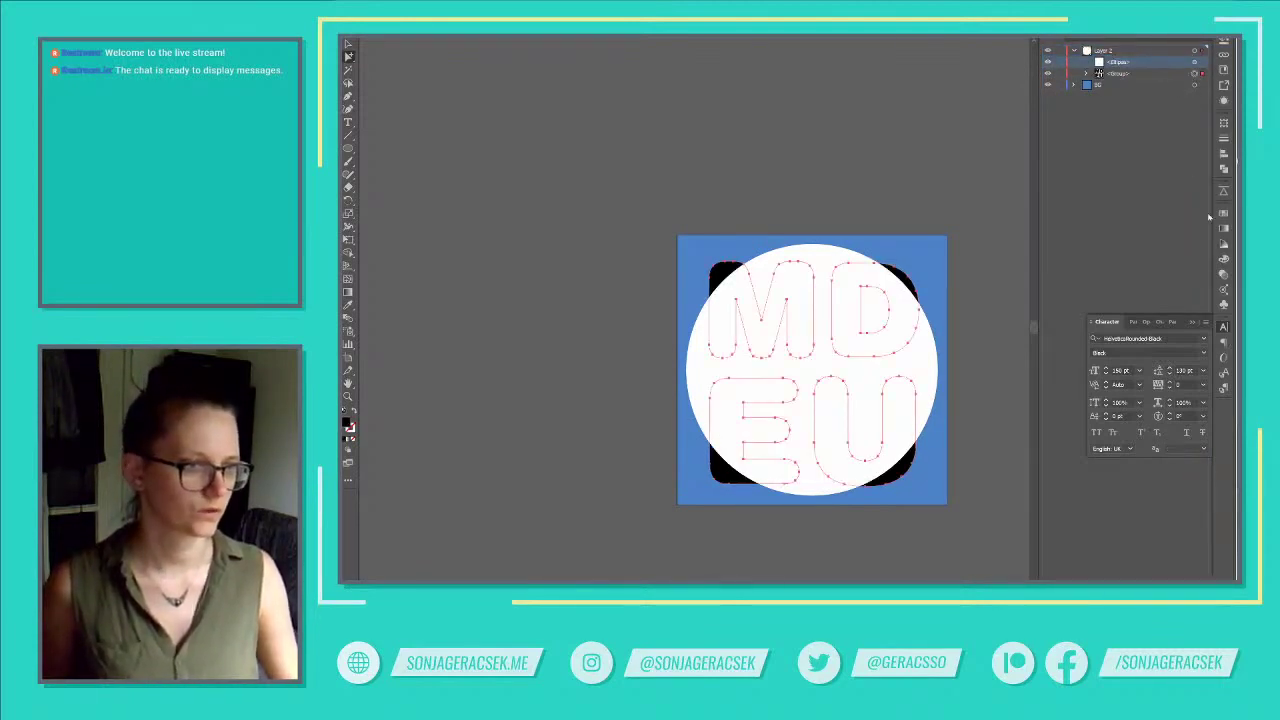
Release the compound paths of all four letters into plain paths and add the ellipse to the selection.
click(1224, 170)
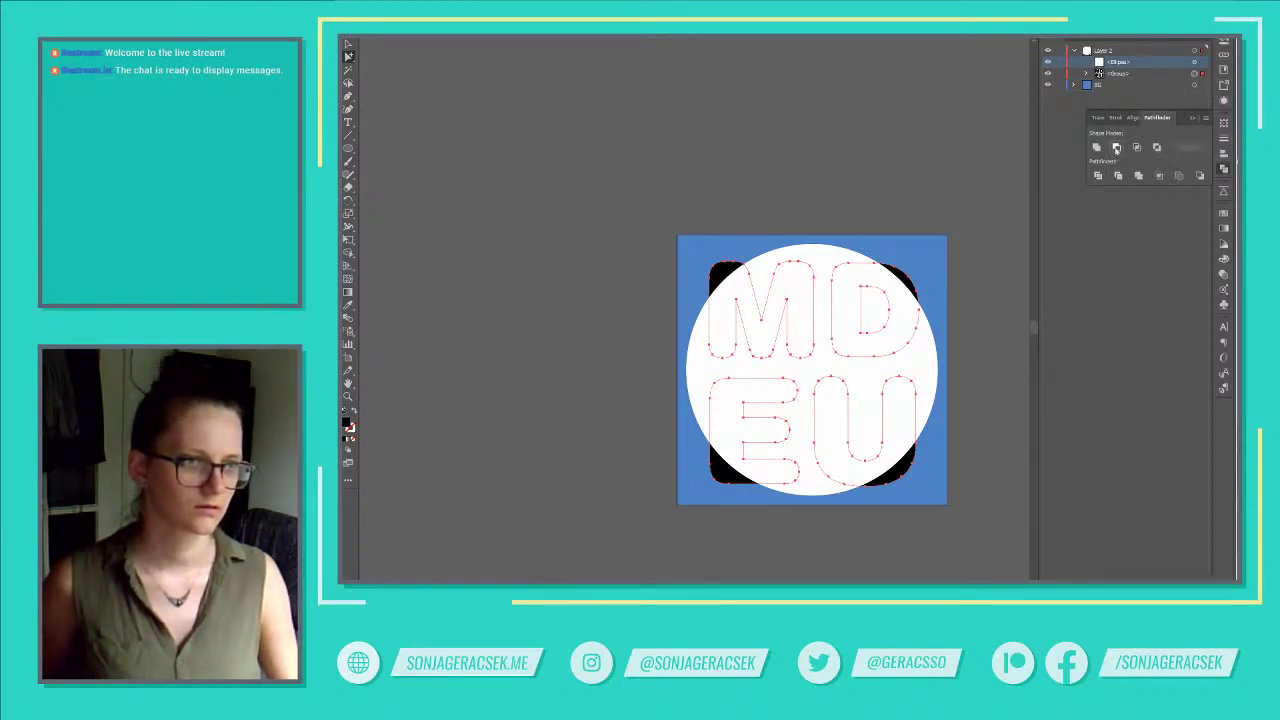
click(1087, 74)
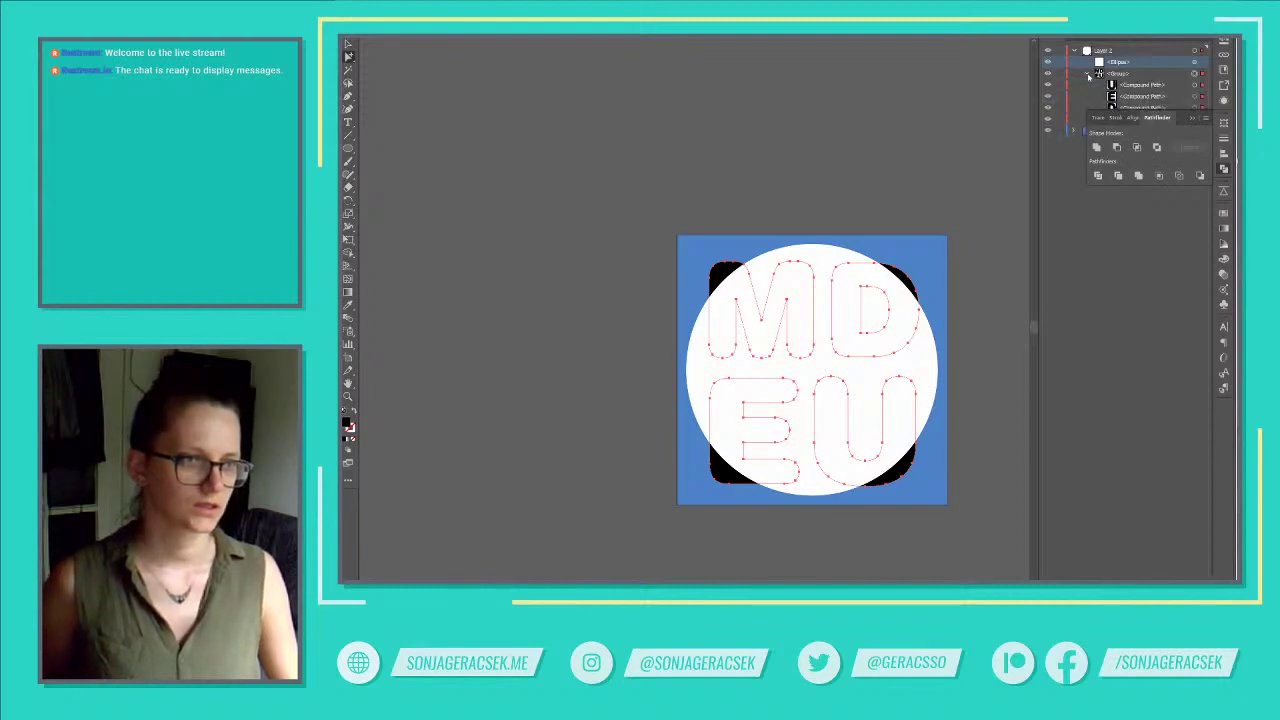
click(1199, 118)
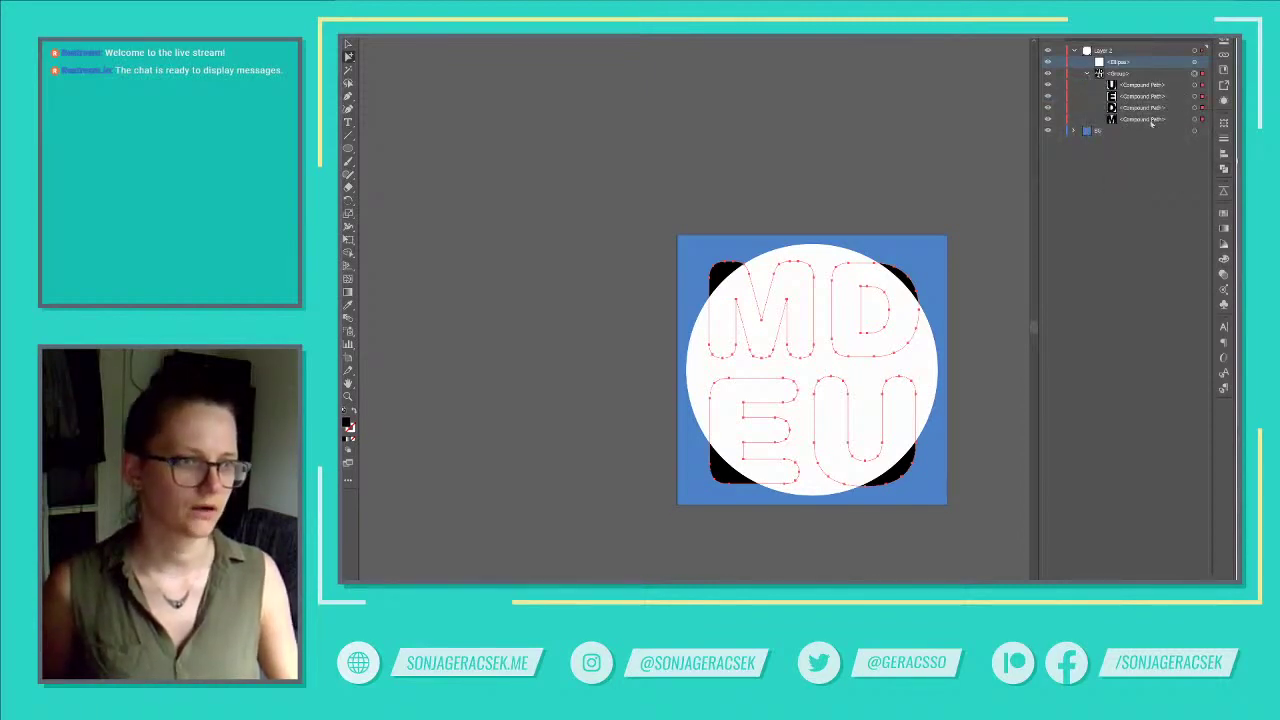
click(1194, 85)
shift+click(1194, 96)
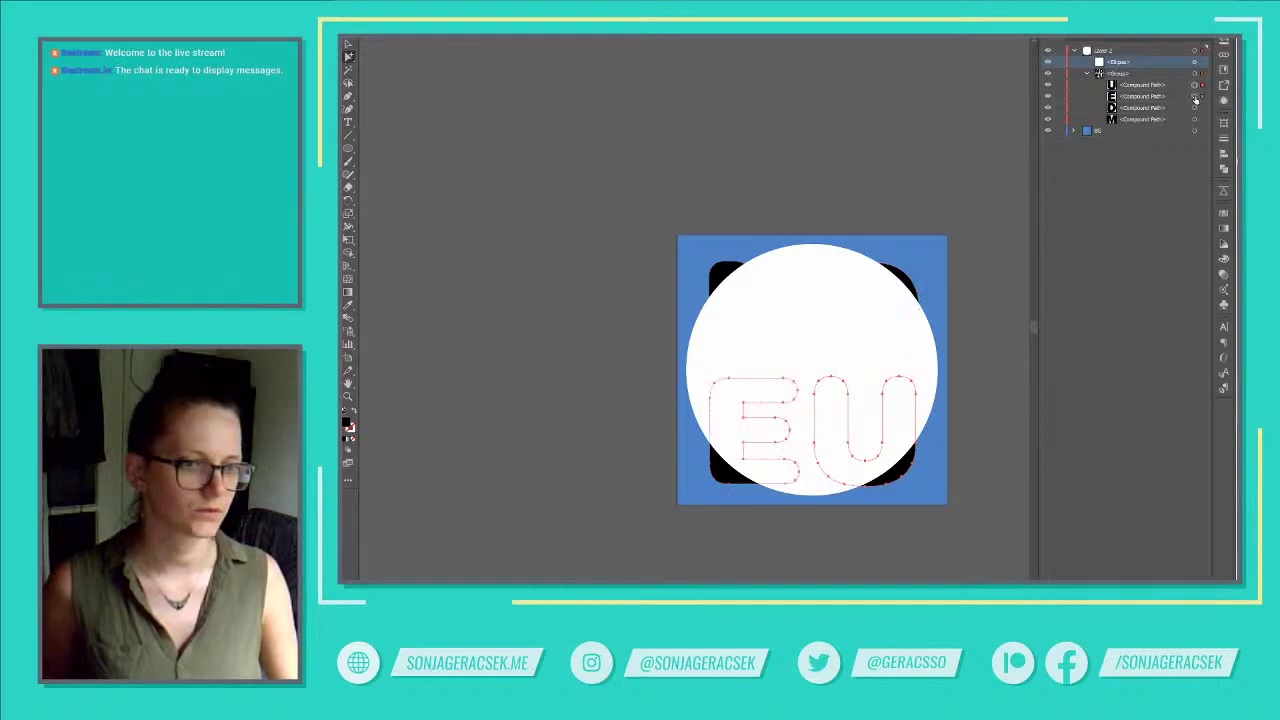
shift+click(1195, 107)
shift+click(1195, 119)
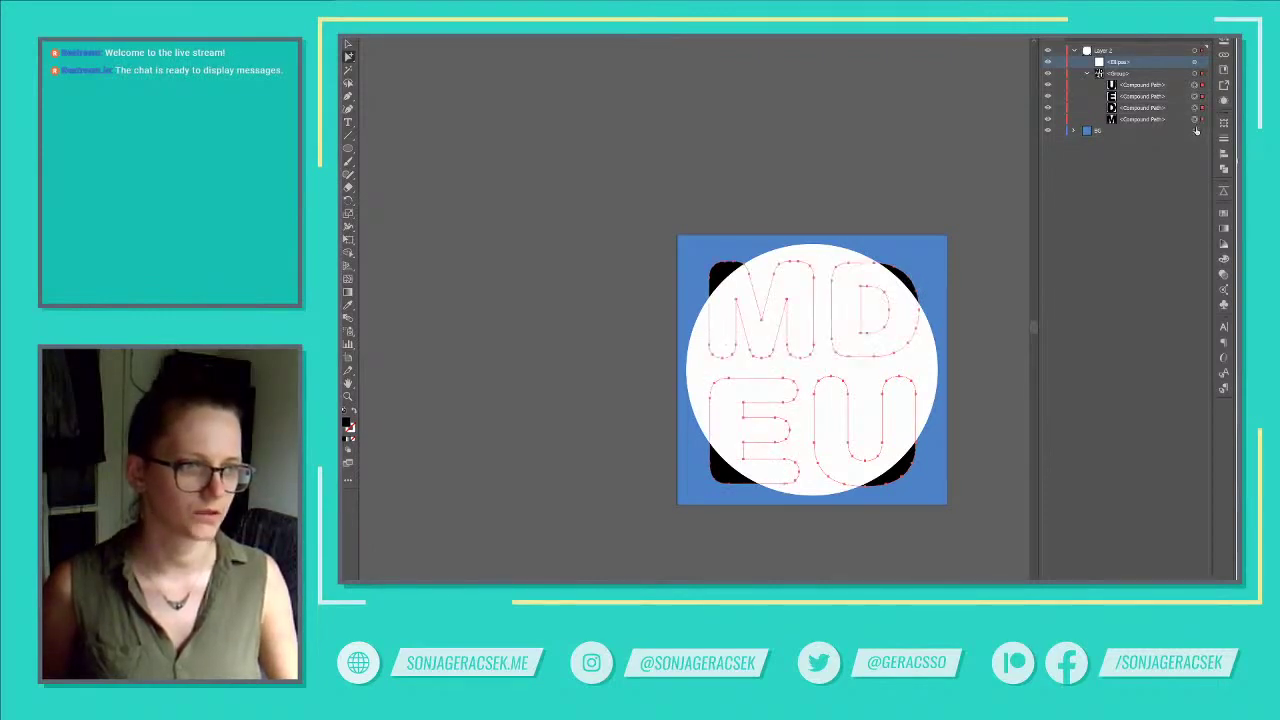
right_click(855, 324)
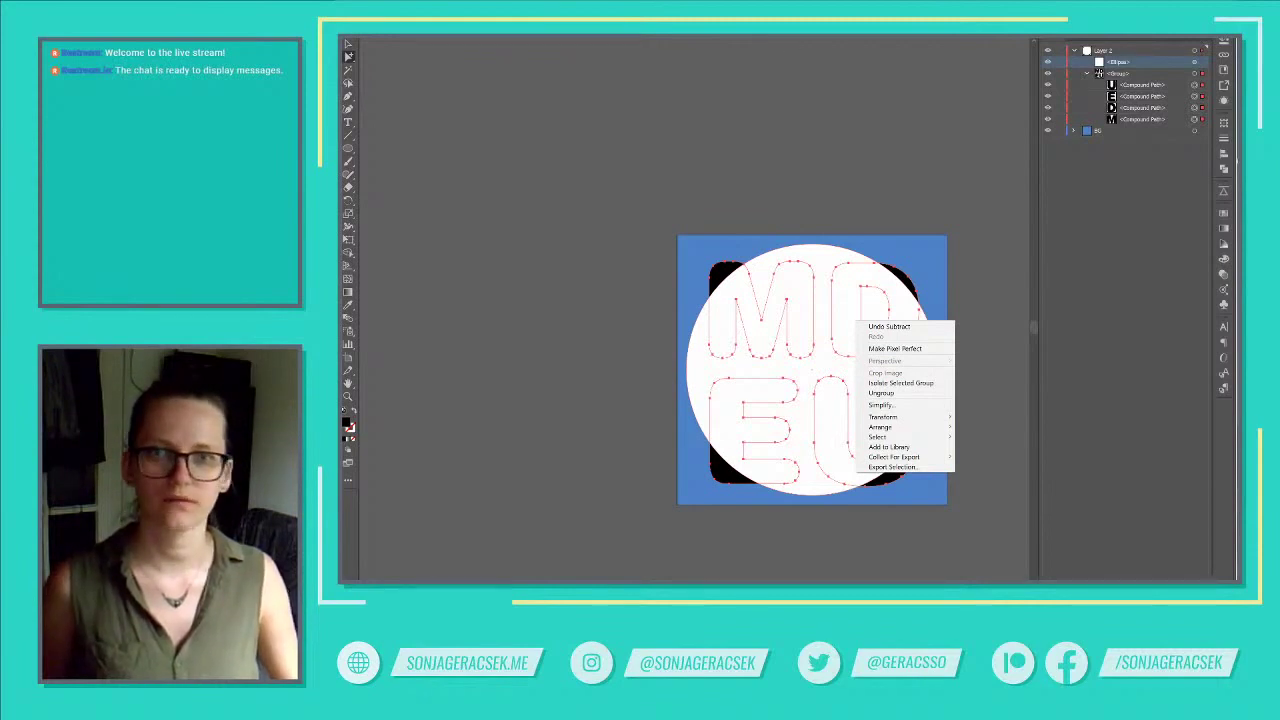
key(alt+o)
mouse_move(478, 305)
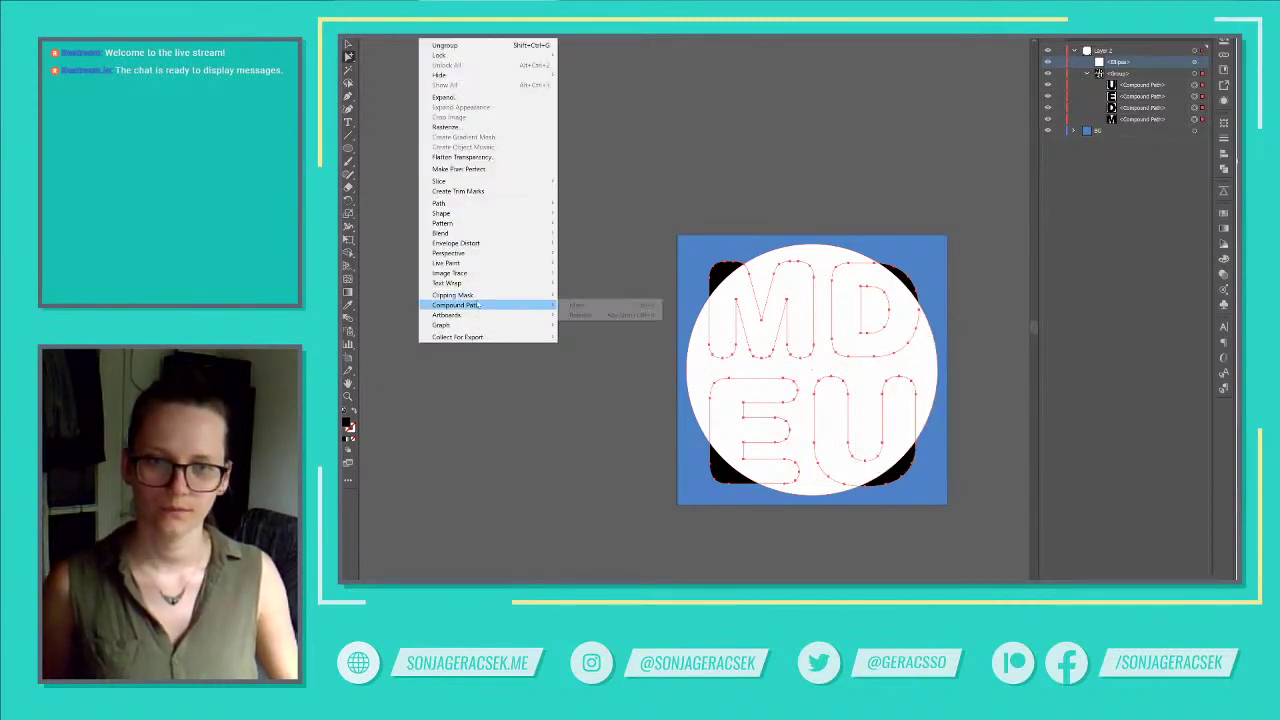
click(602, 316)
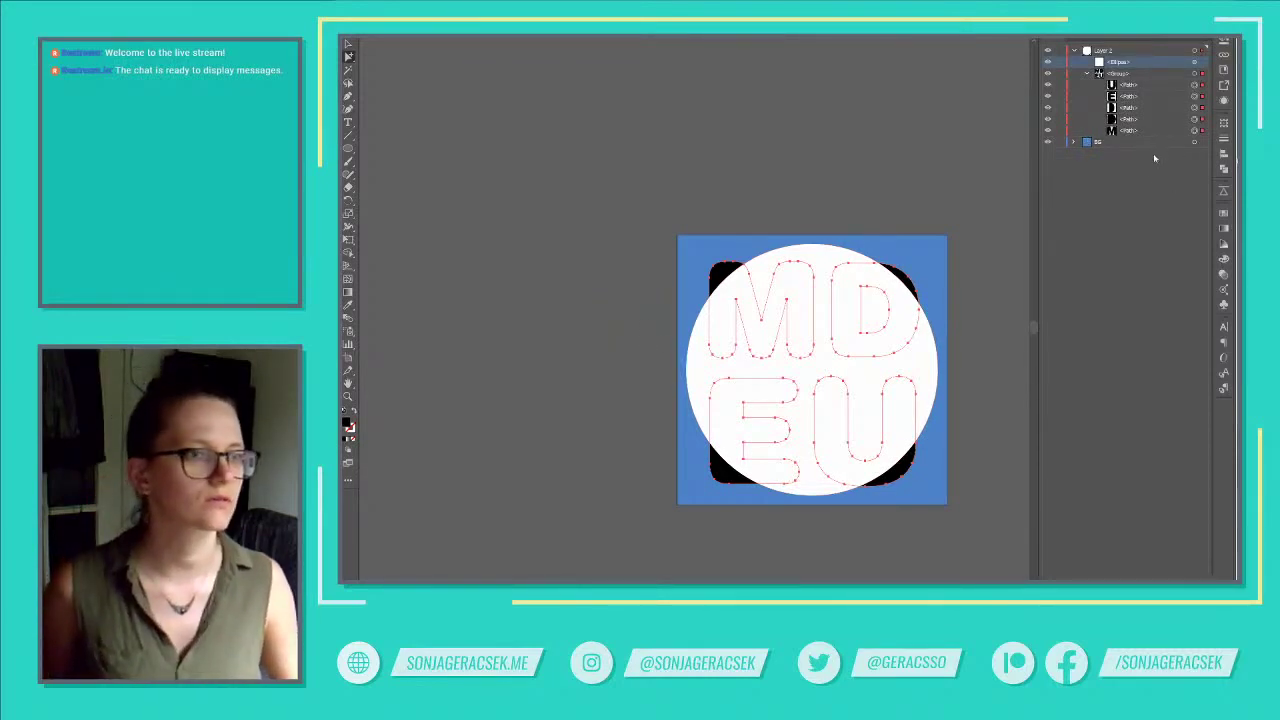
click(1128, 119)
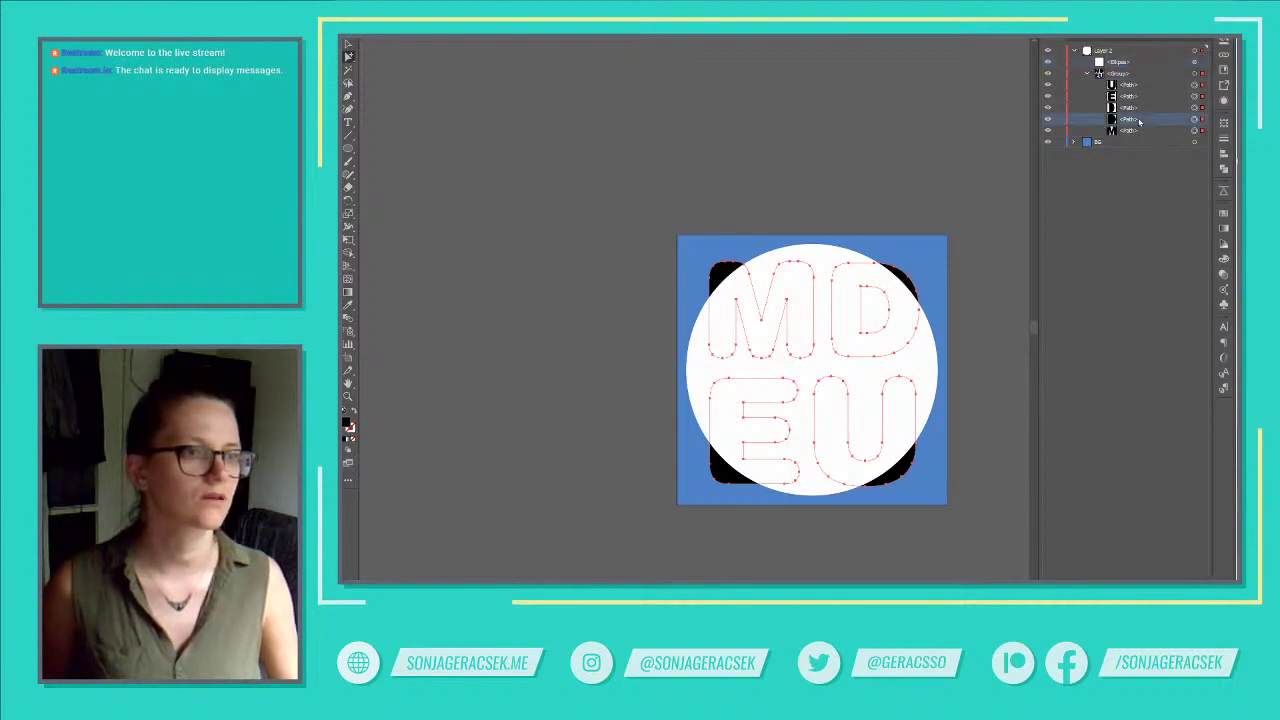
click(1194, 62)
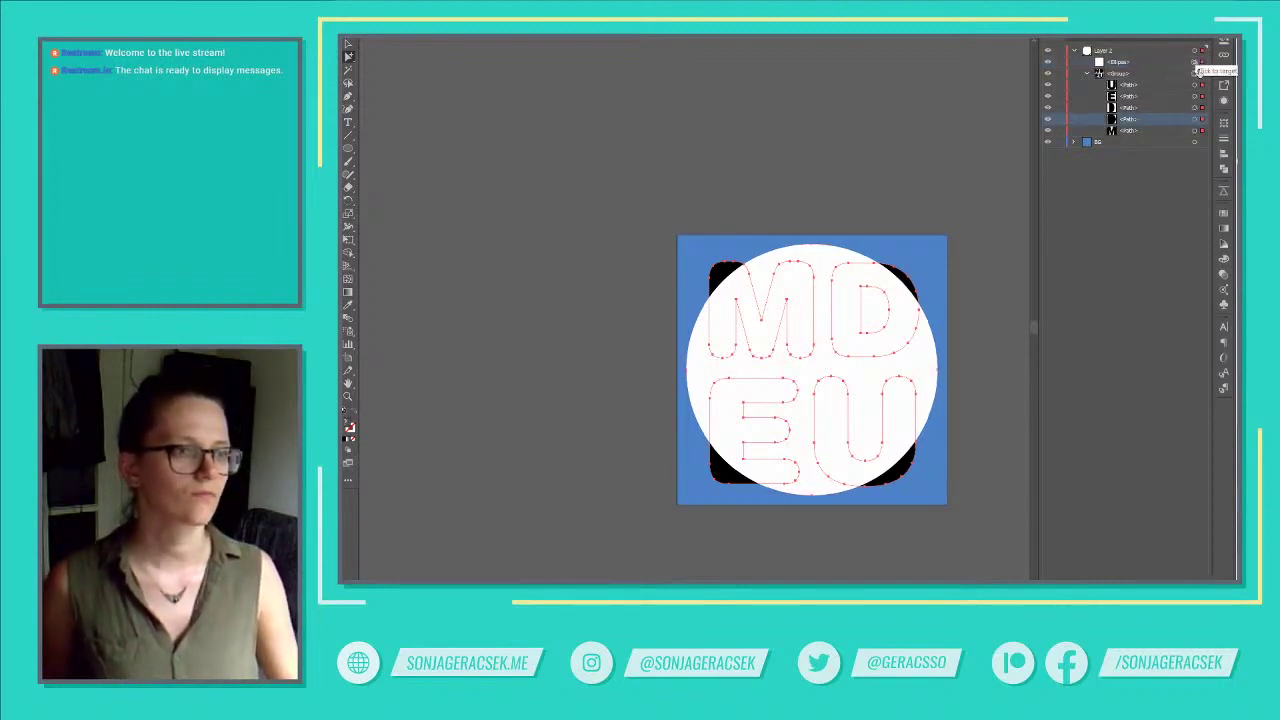
Try to subtract the circle and the letters from each other with Minus Front, and undo it.
click(1223, 168)
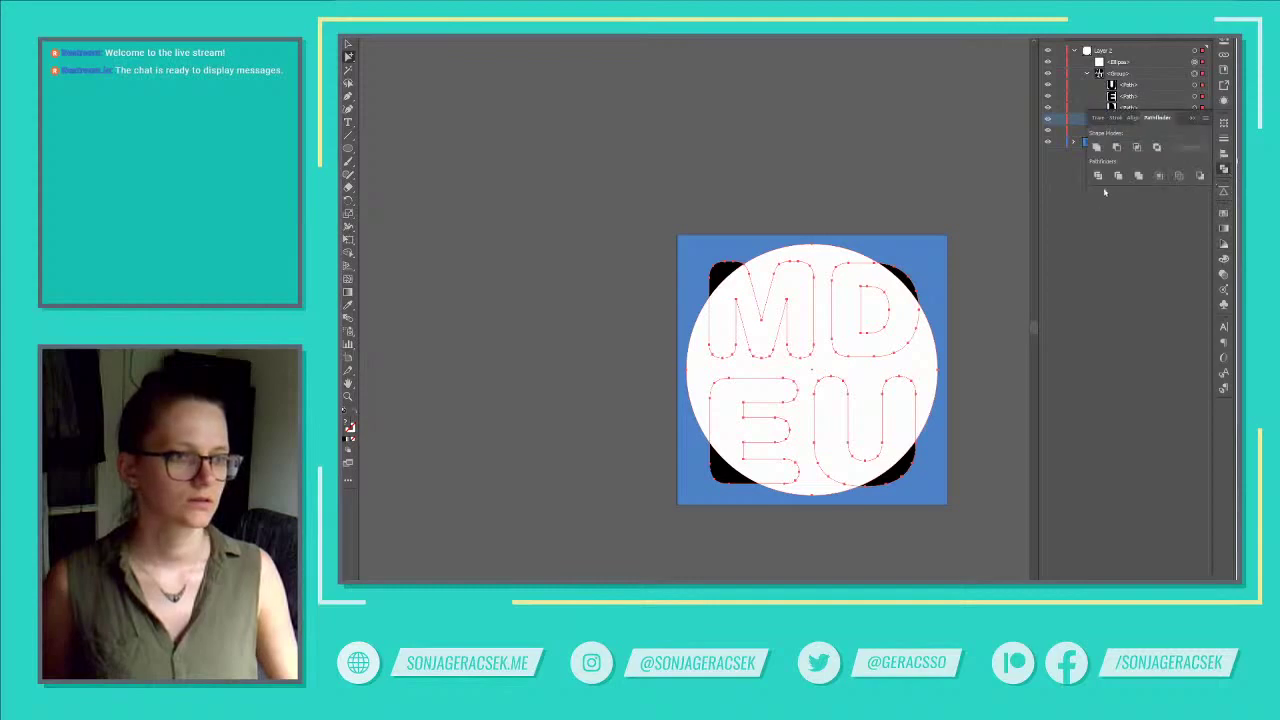
click(1117, 148)
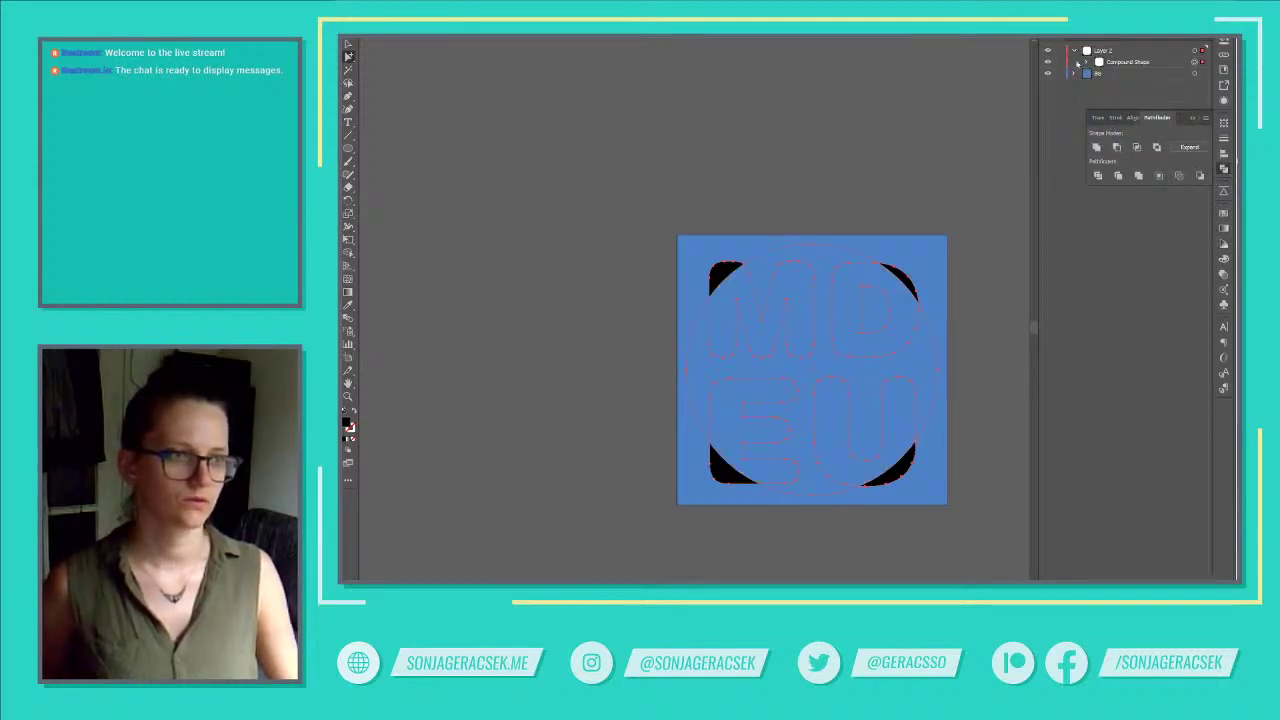
click(1192, 118)
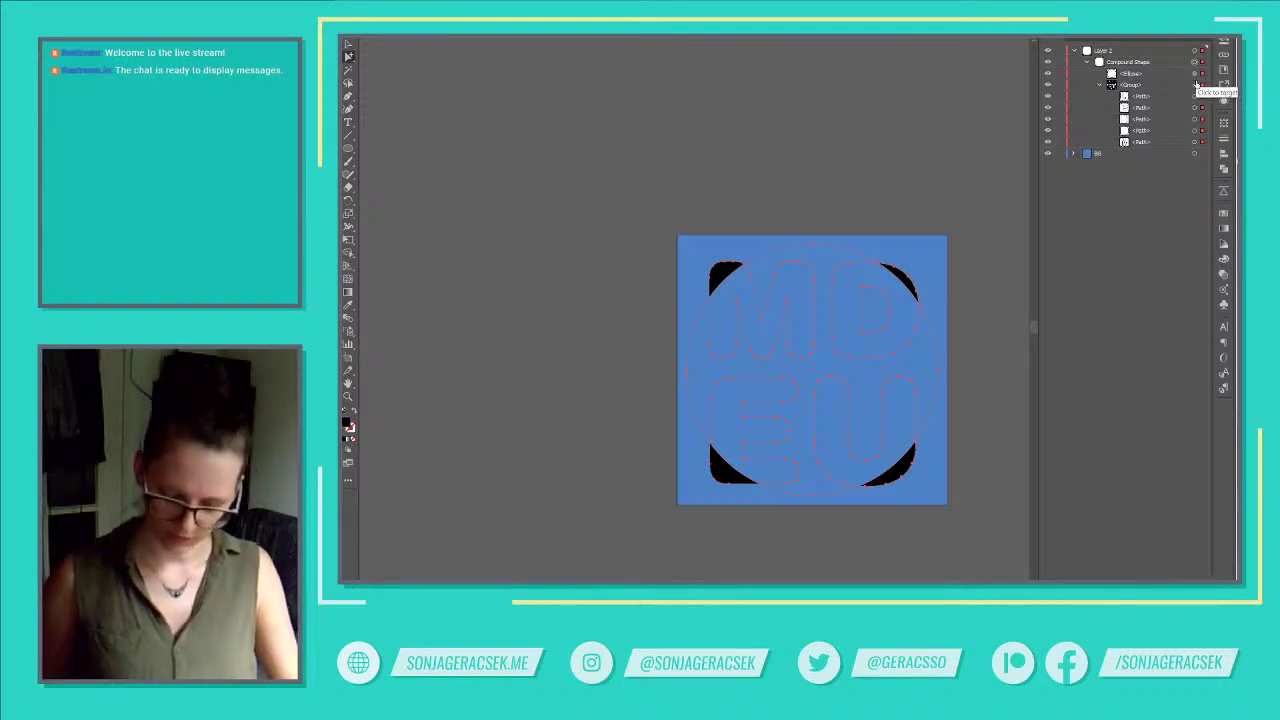
key(ctrl+z)
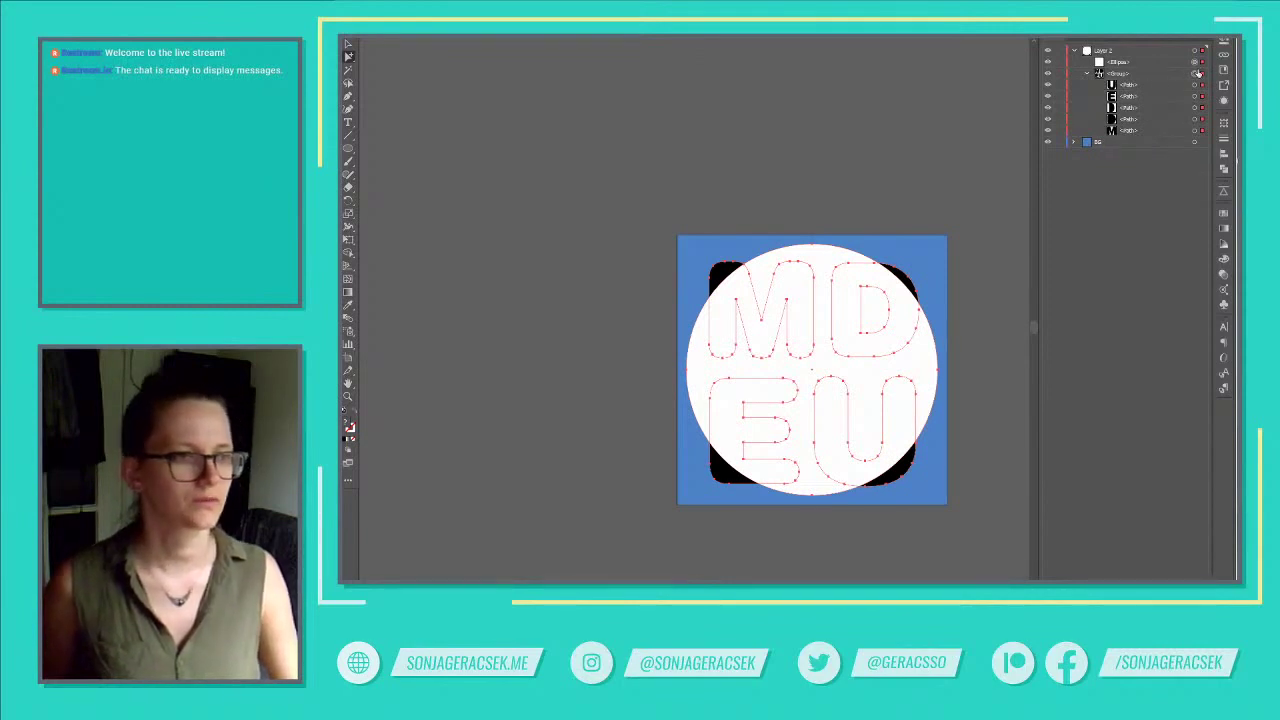
Make a clipping mask from the circle over the letter paths and expand the resulting clip group.
right_click(862, 298)
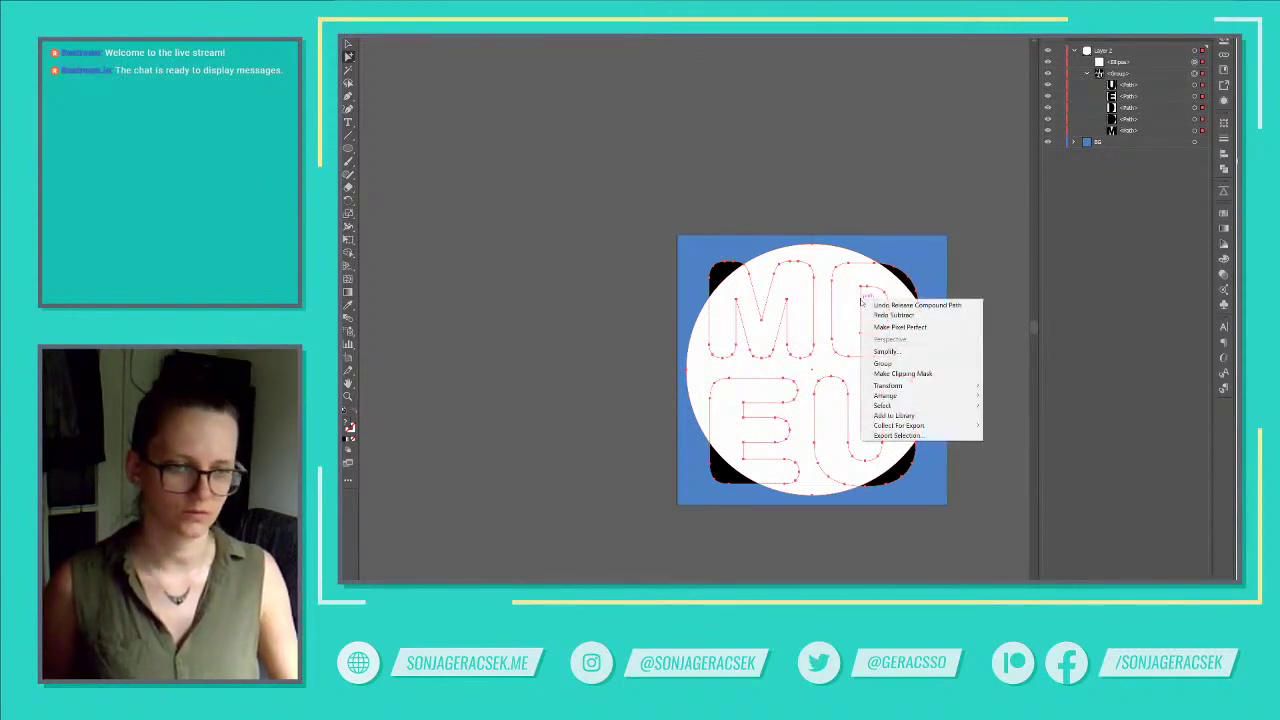
click(902, 373)
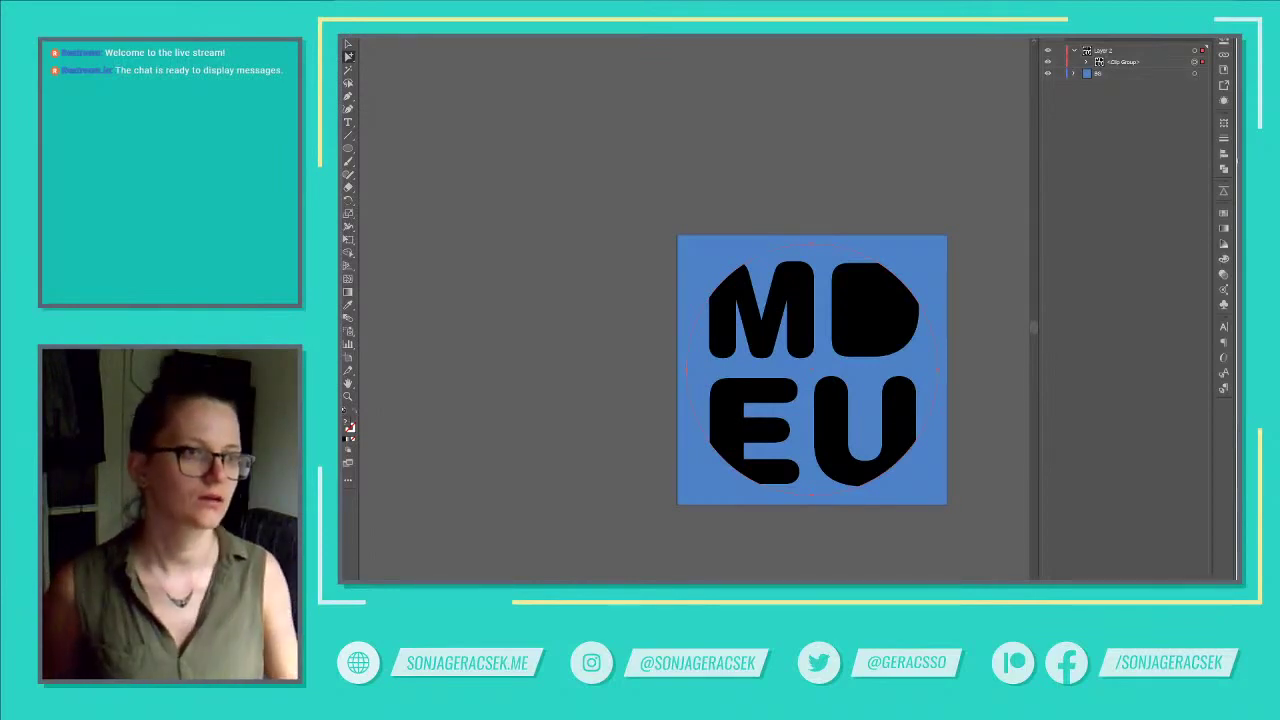
click(1087, 62)
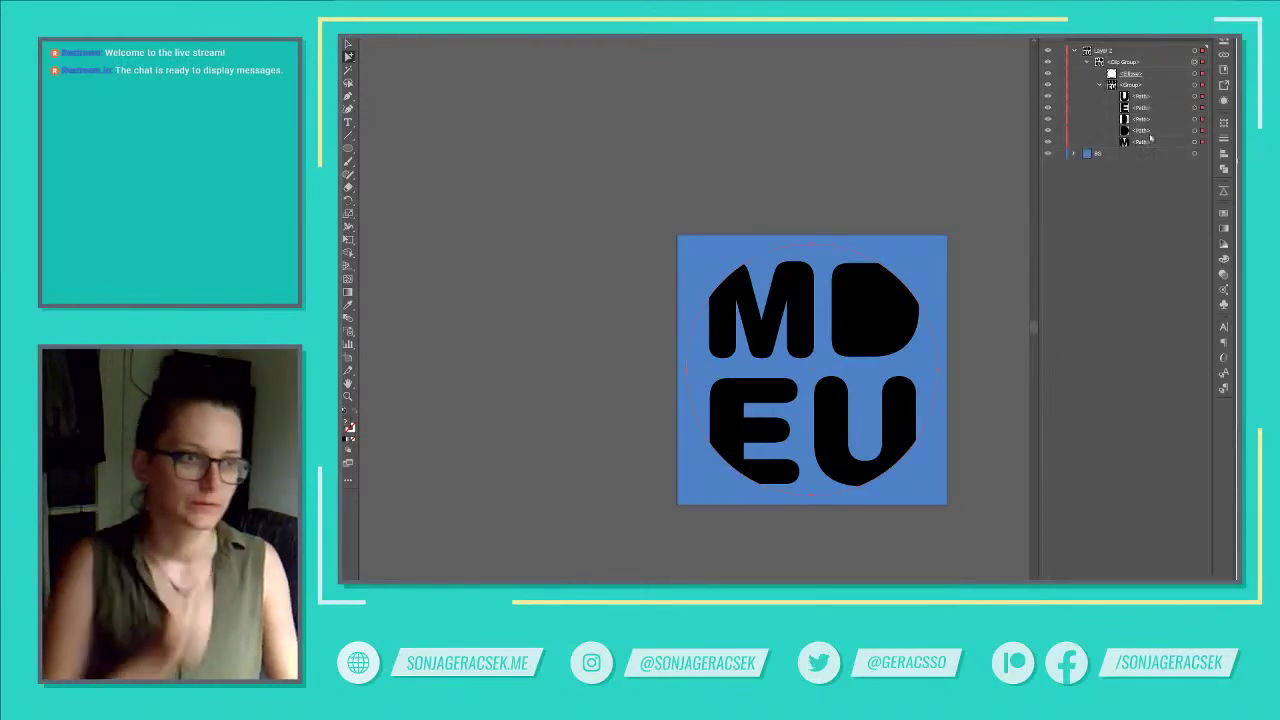
Cut out the counter of the "D" by subtracting its inner path from its outer path as a compound shape.
click(1195, 119)
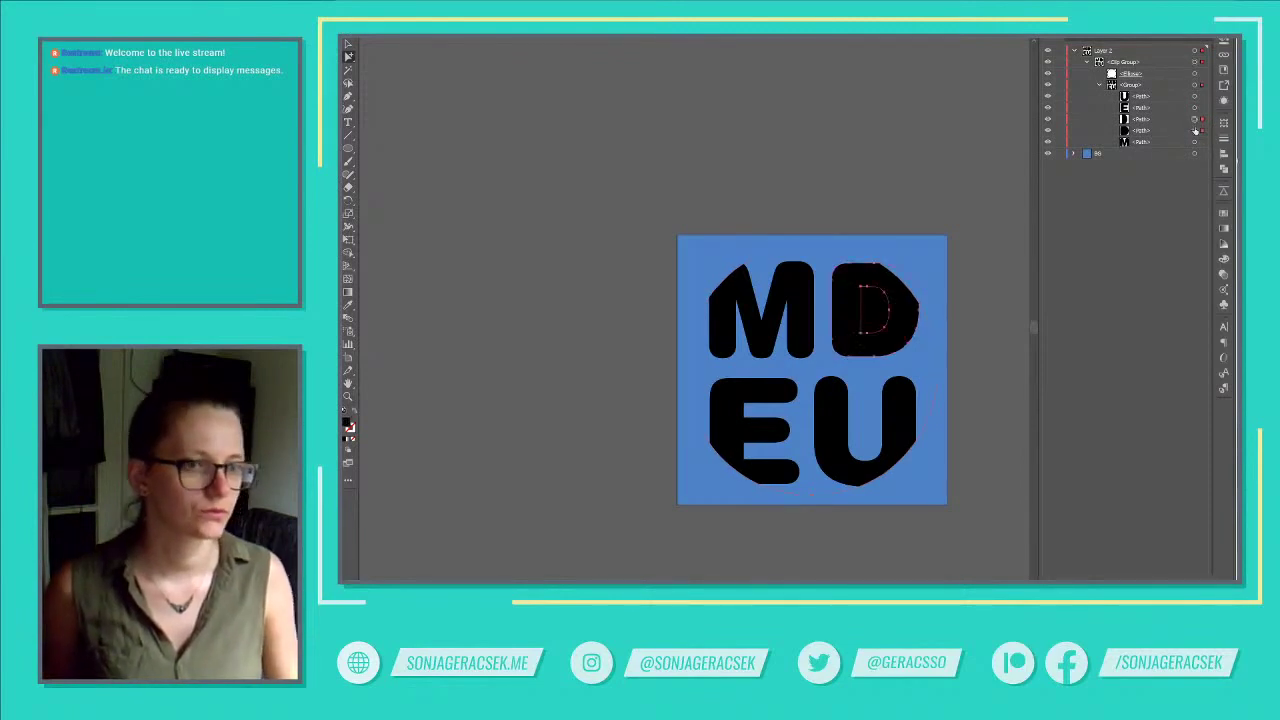
click(1223, 169)
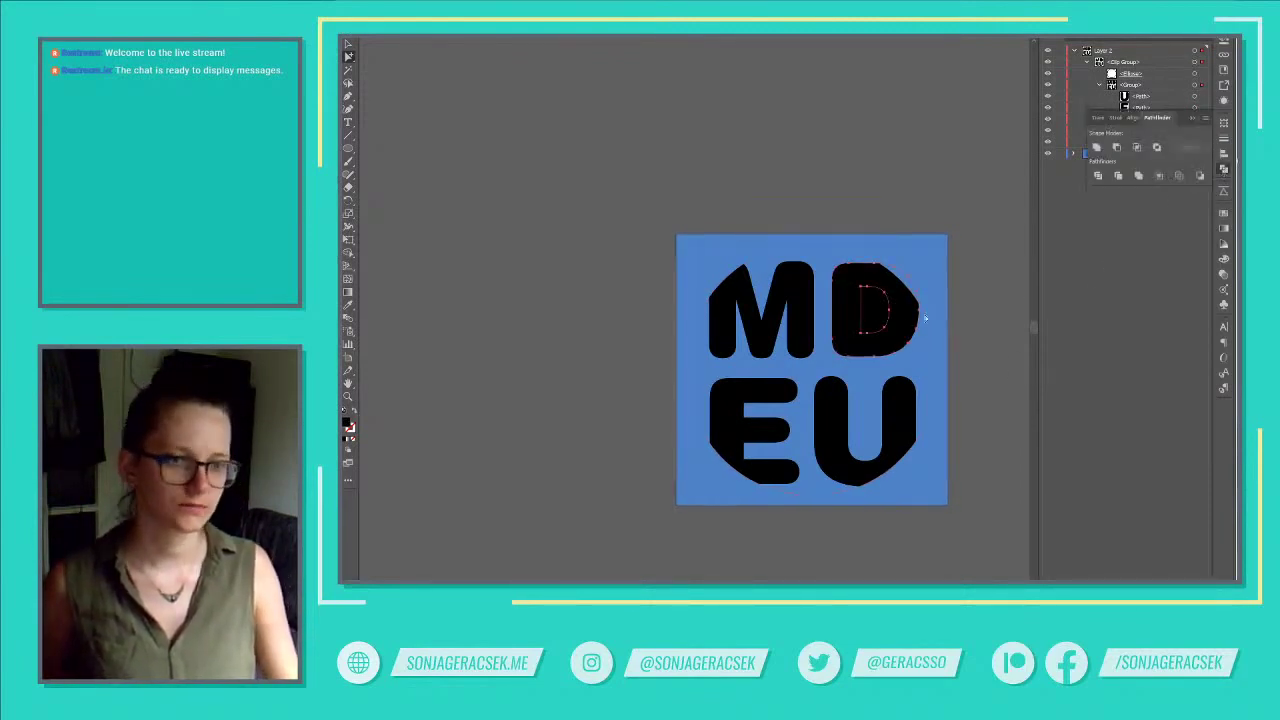
click(1117, 147)
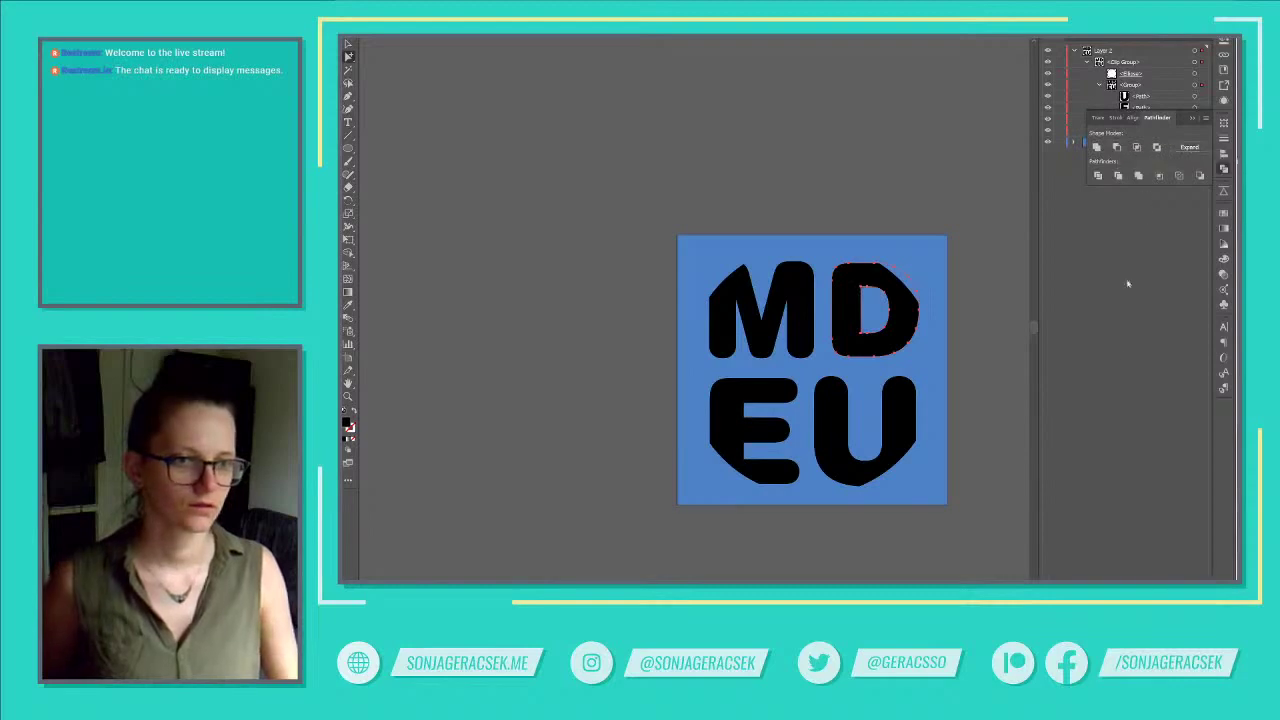
click(1191, 118)
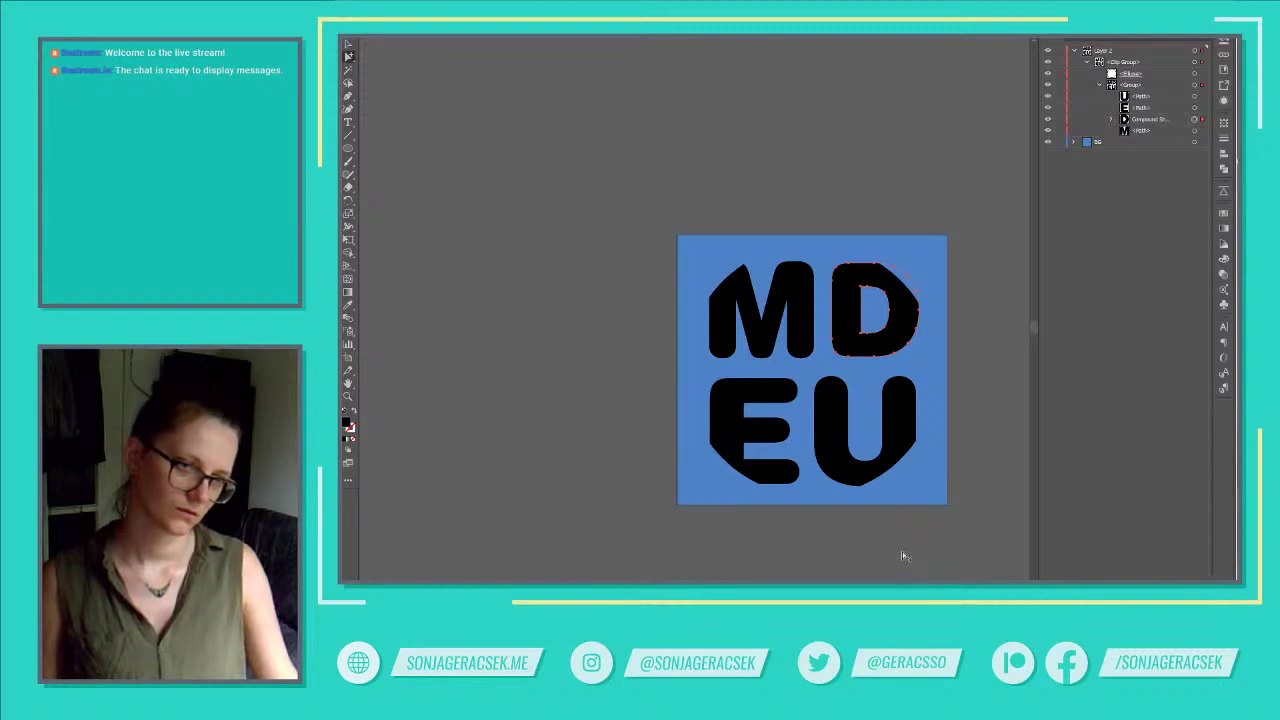
Enlarge the group of four letters from its centre, and scale it back slightly to keep the letter shapes inside the circle readable.
click(1194, 85)
key(v)
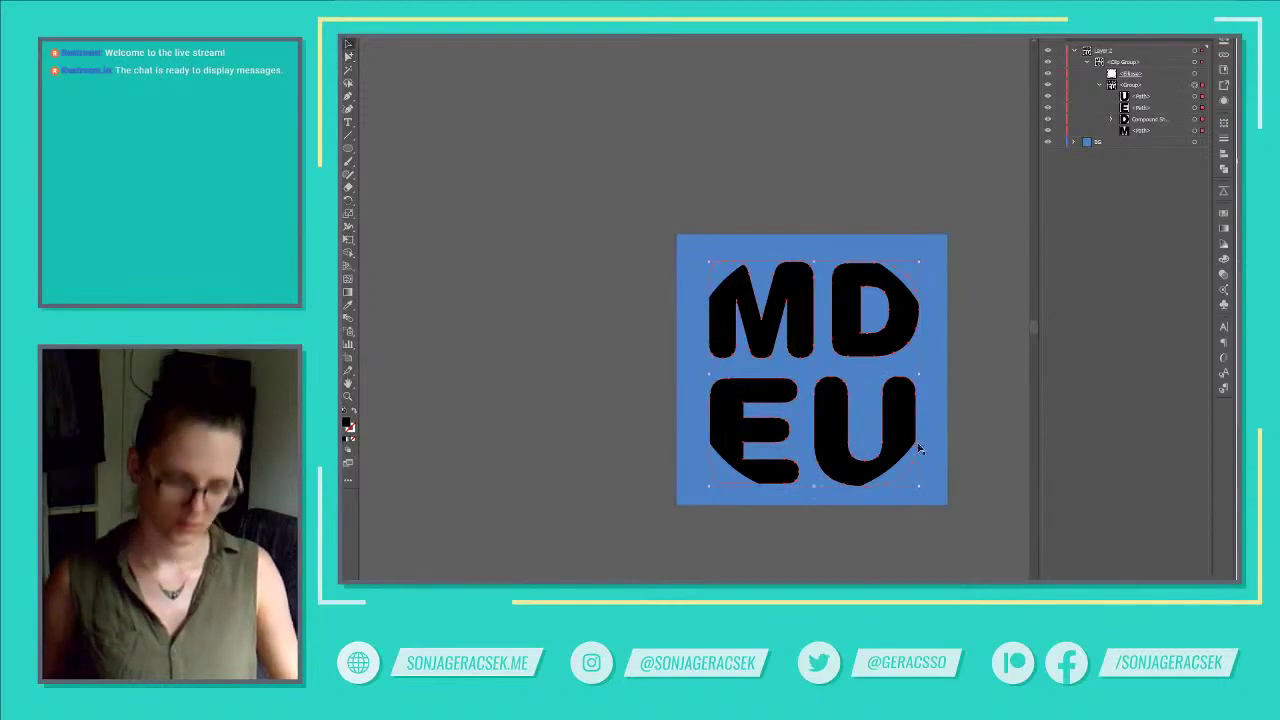
drag(919, 486, 936, 508)
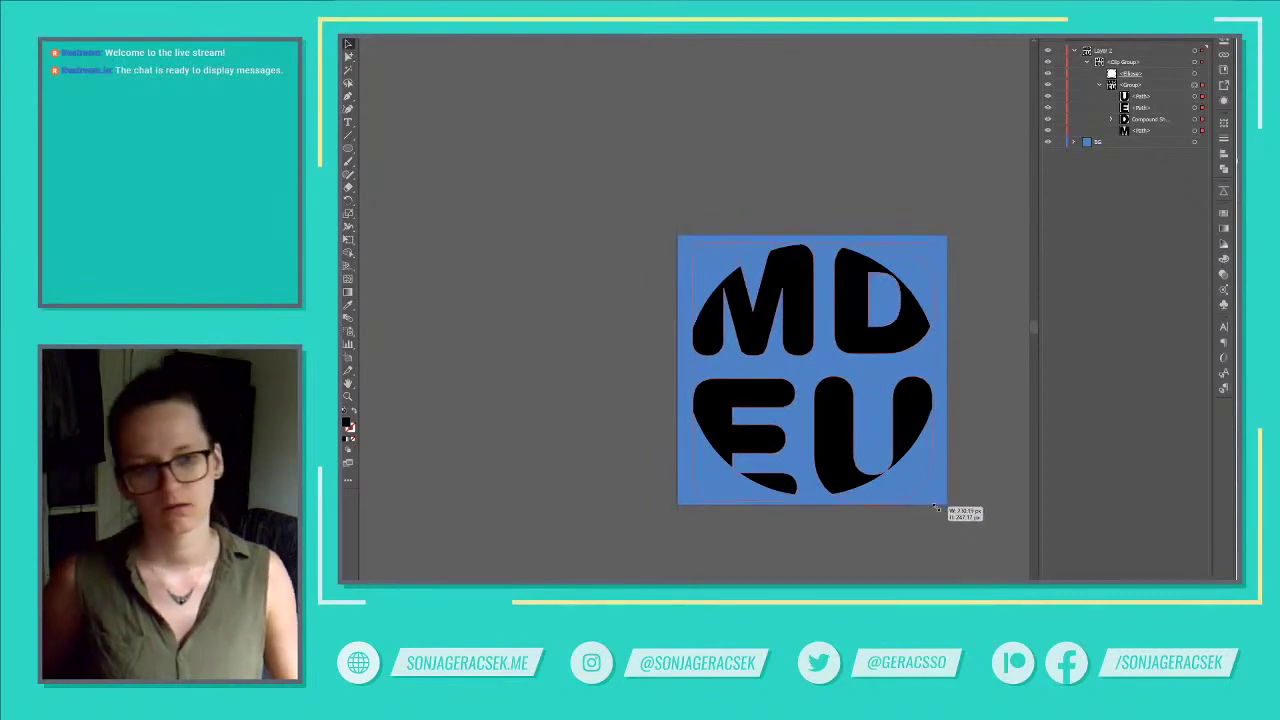
drag(936, 508, 939, 517)
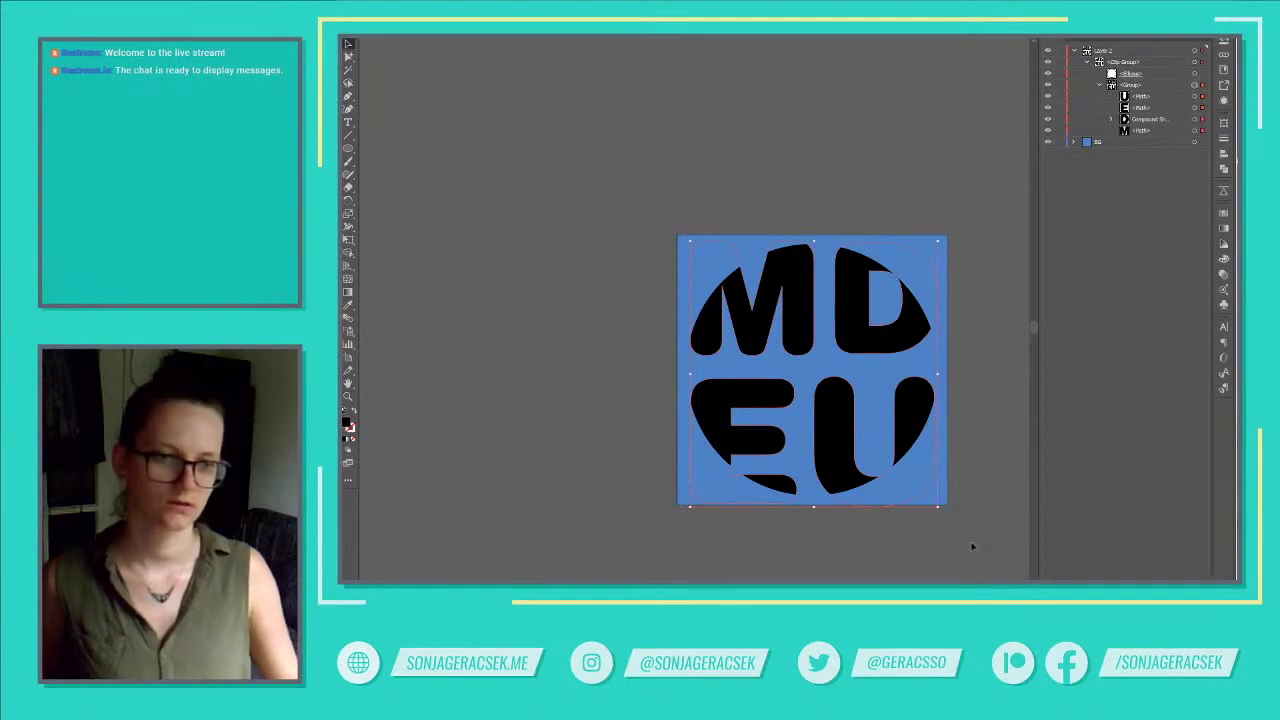
click(971, 544)
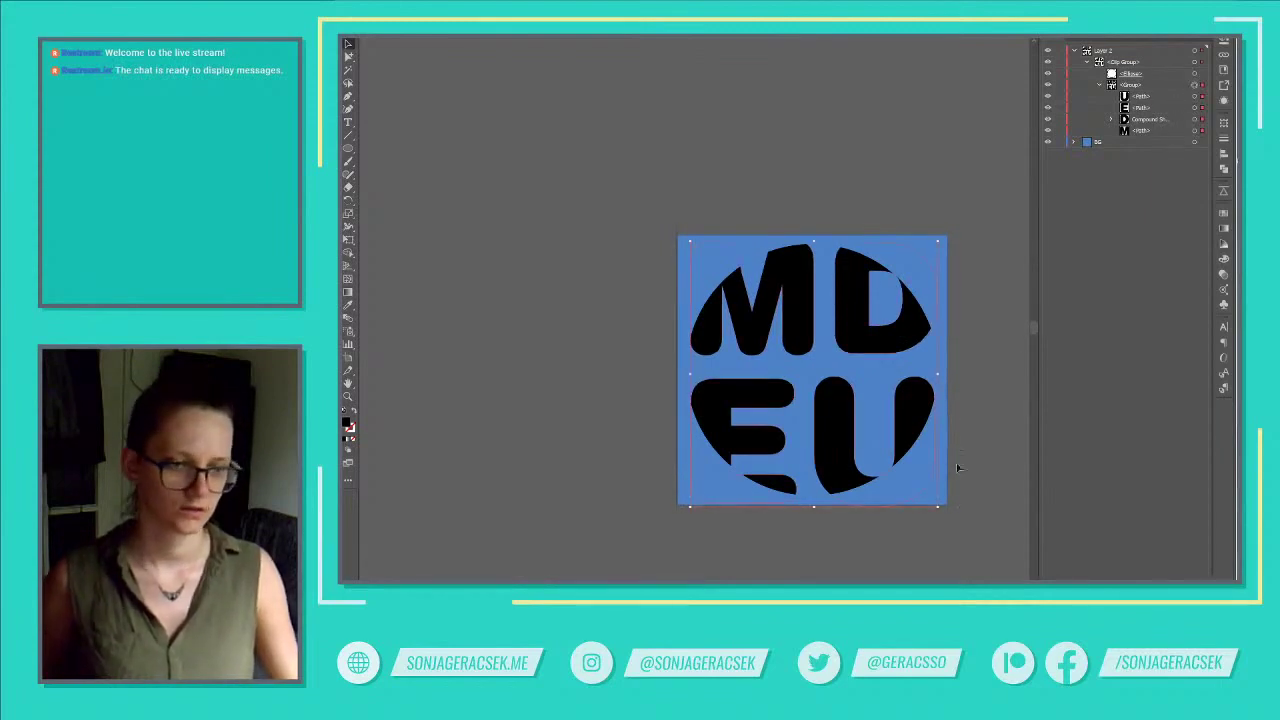
click(936, 504)
drag(936, 506, 926, 500)
click(1005, 447)
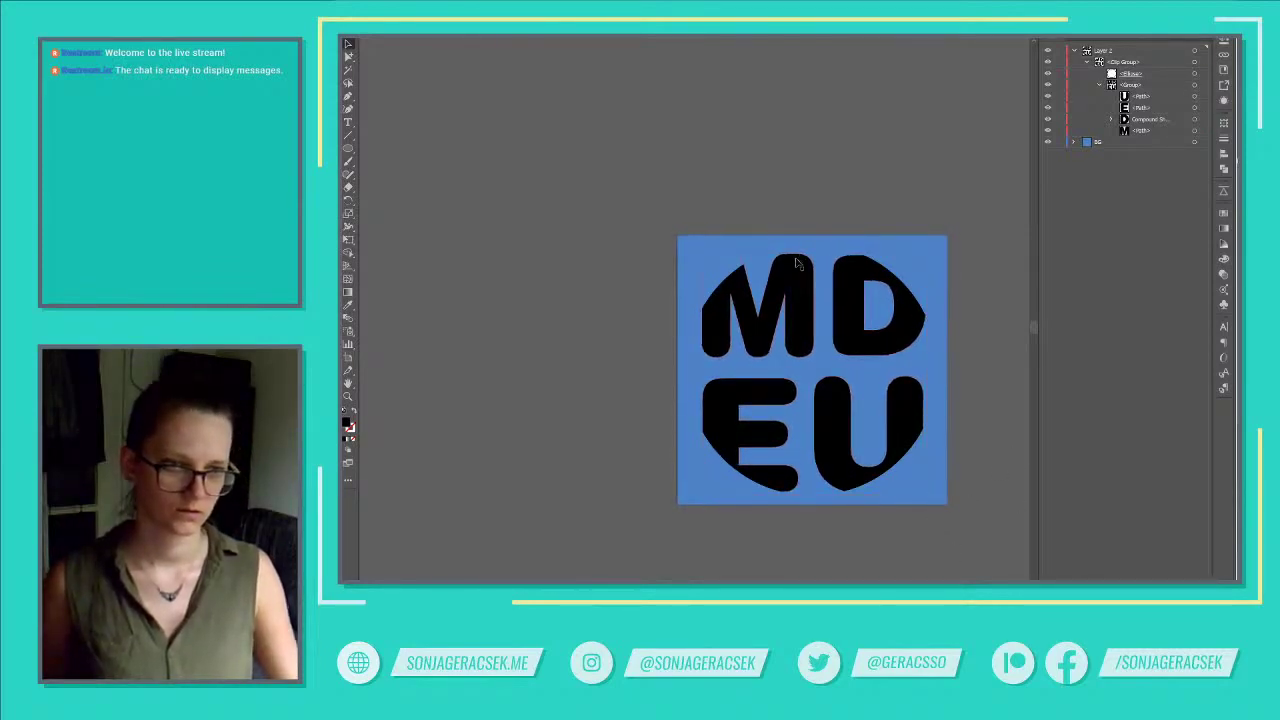
Try enlarging the letters to nearly the width of the circle and nudge the "E" and "U" upwards.
click(898, 470)
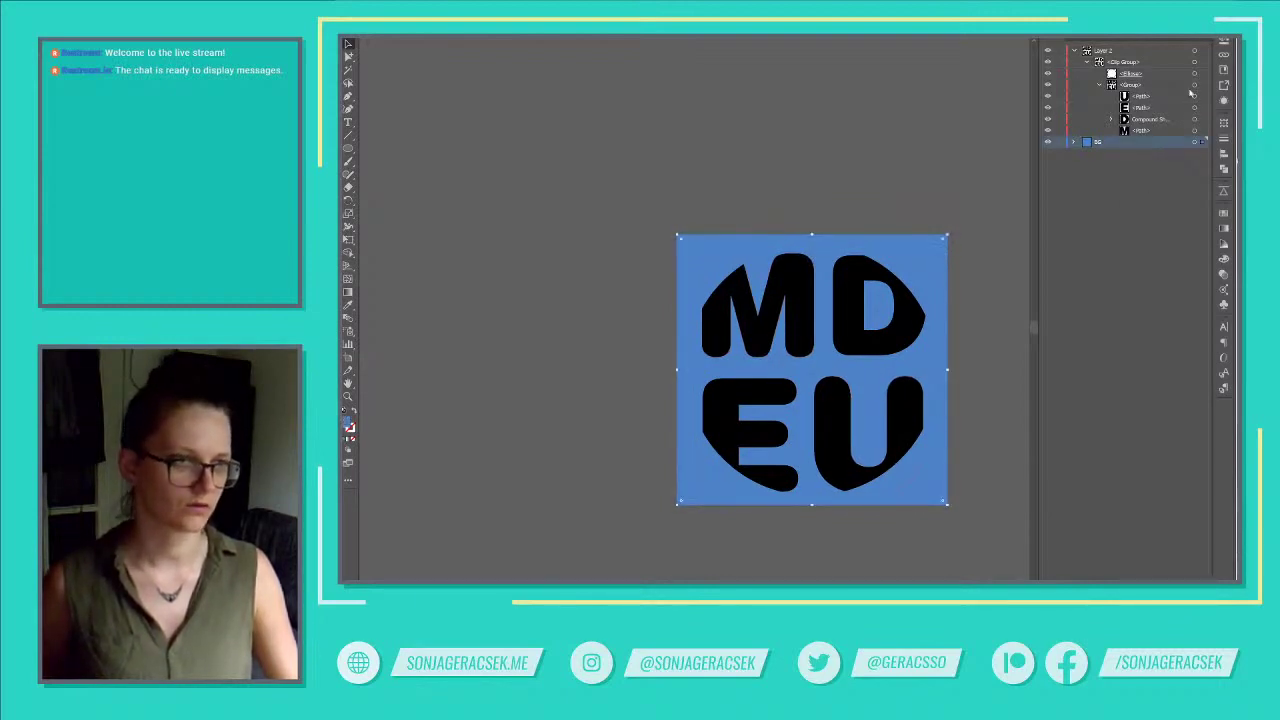
click(1194, 50)
mouse_move(944, 503)
mouse_down()
mouse_move(925, 497)
mouse_move(938, 514)
mouse_up()
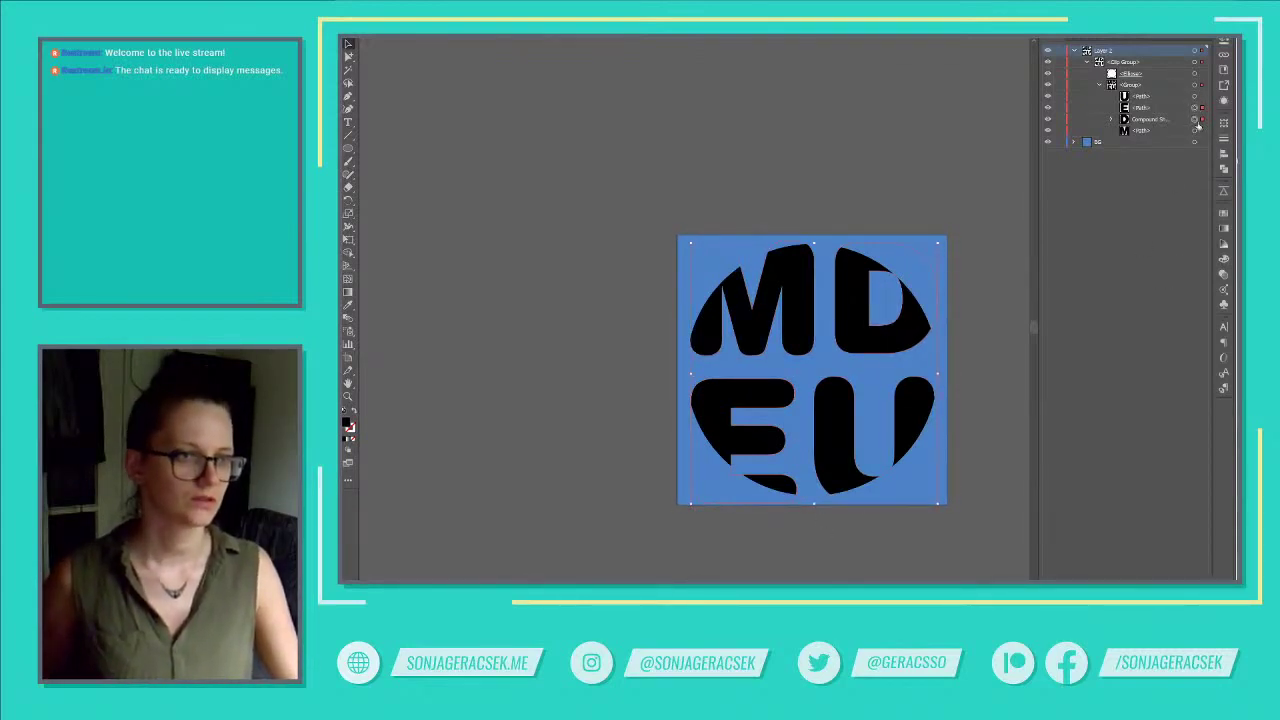
click(1196, 96)
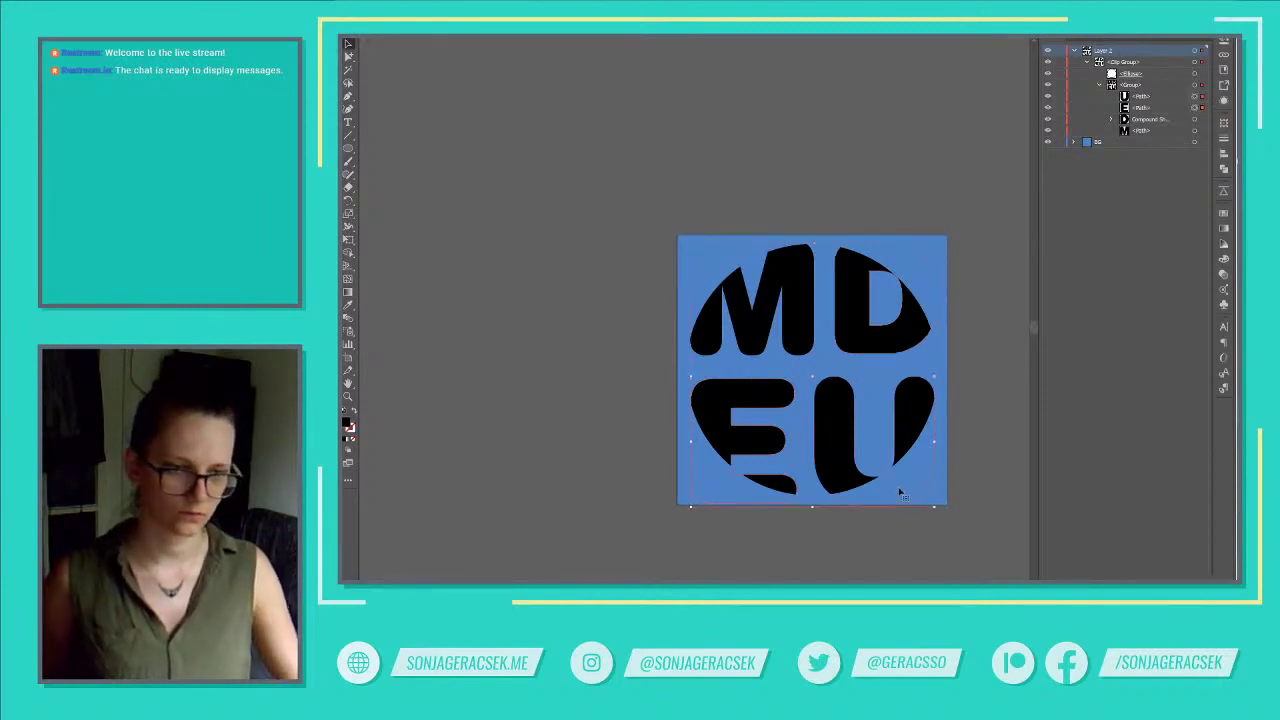
key(shift+Up)
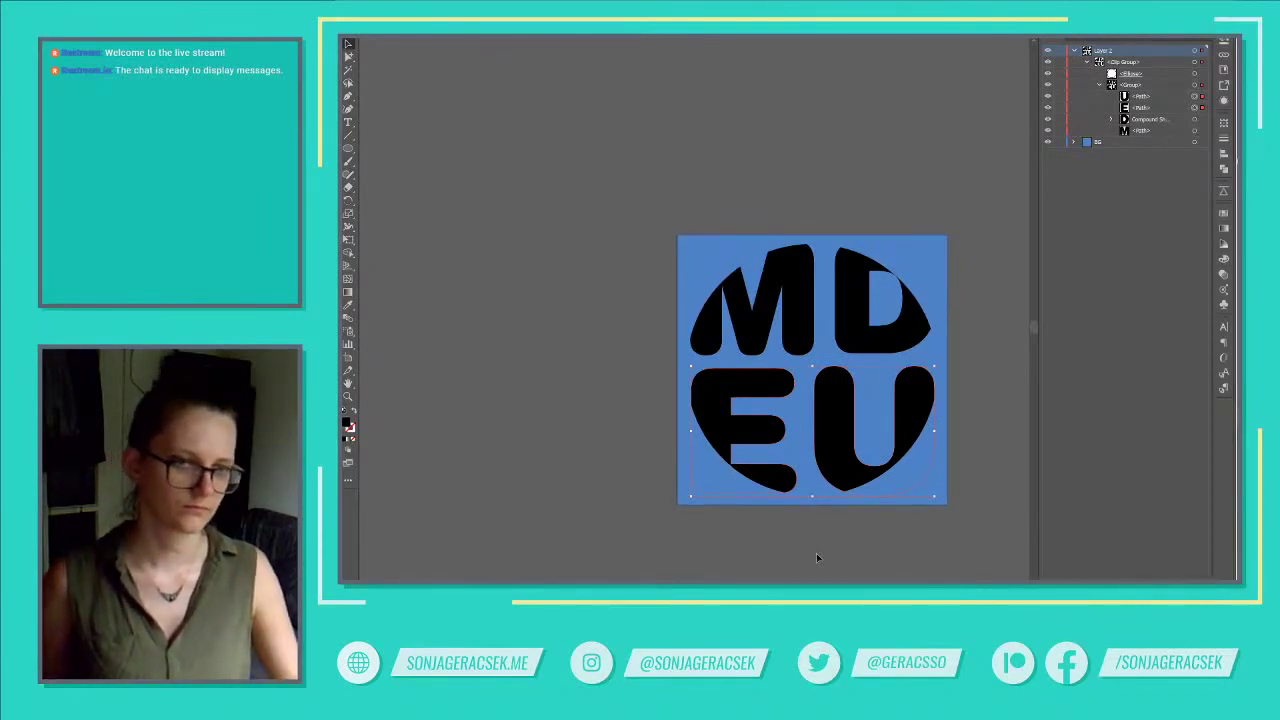
Try vertical positions for the "M" and "D" relative to the lower row by nudging them down and up.
click(1195, 119)
shift+click(1195, 131)
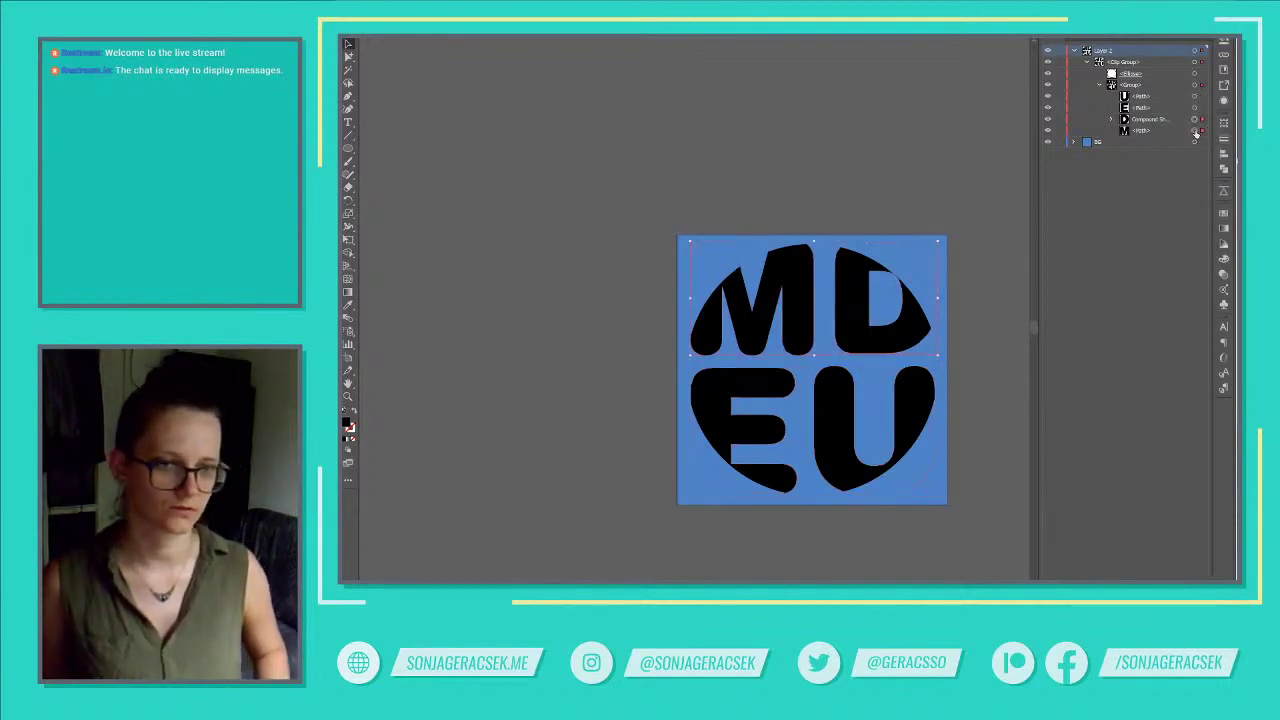
key(shift+Down)
key(shift+Down)
key(shift+Down)
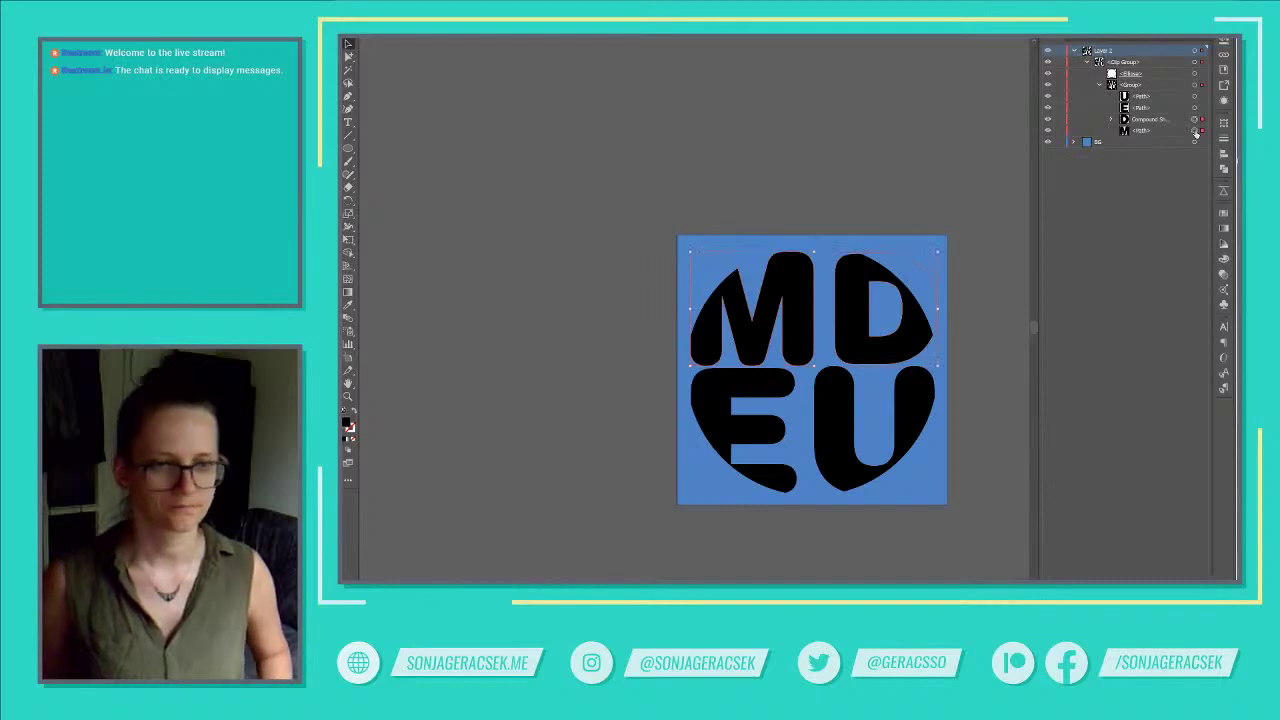
key(shift+Up)
key(shift+Up)
key(shift+Up)
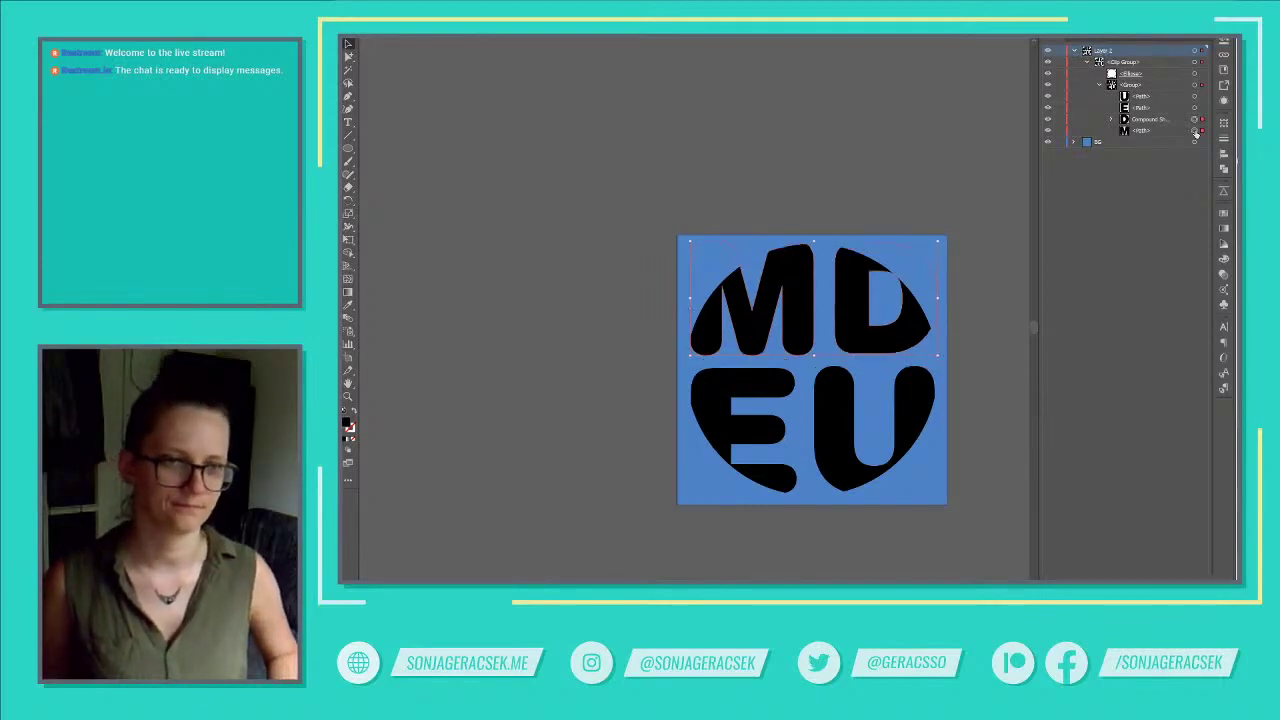
key(shift+Down)
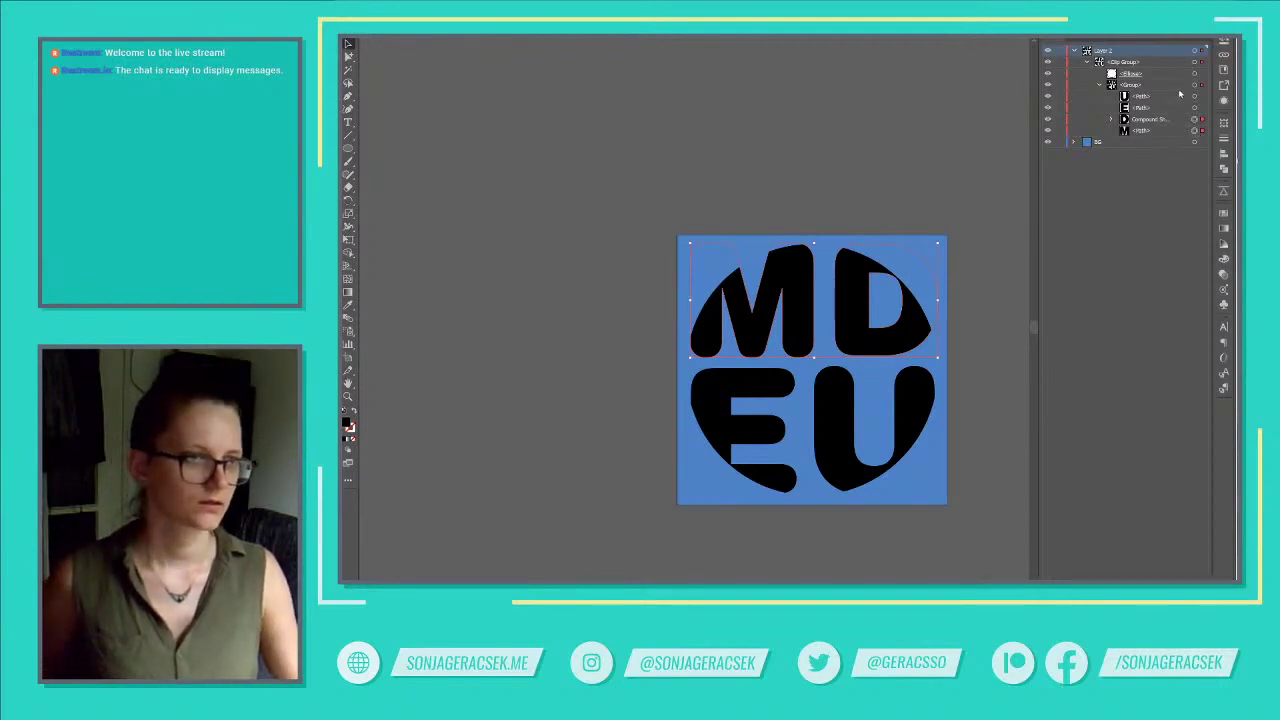
Try to shrink the whole letter group, and undo the trial nudges and enlargement of the letters.
click(1194, 85)
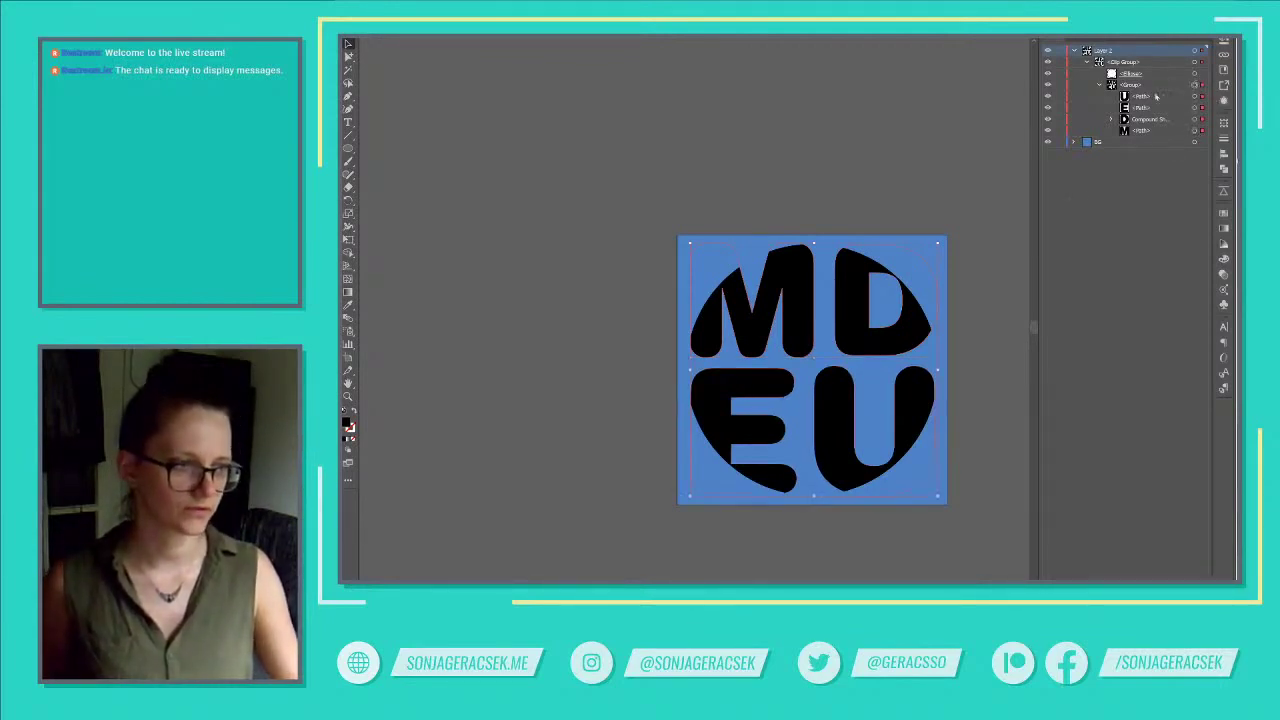
drag(948, 502, 931, 494)
key(ctrl+z)
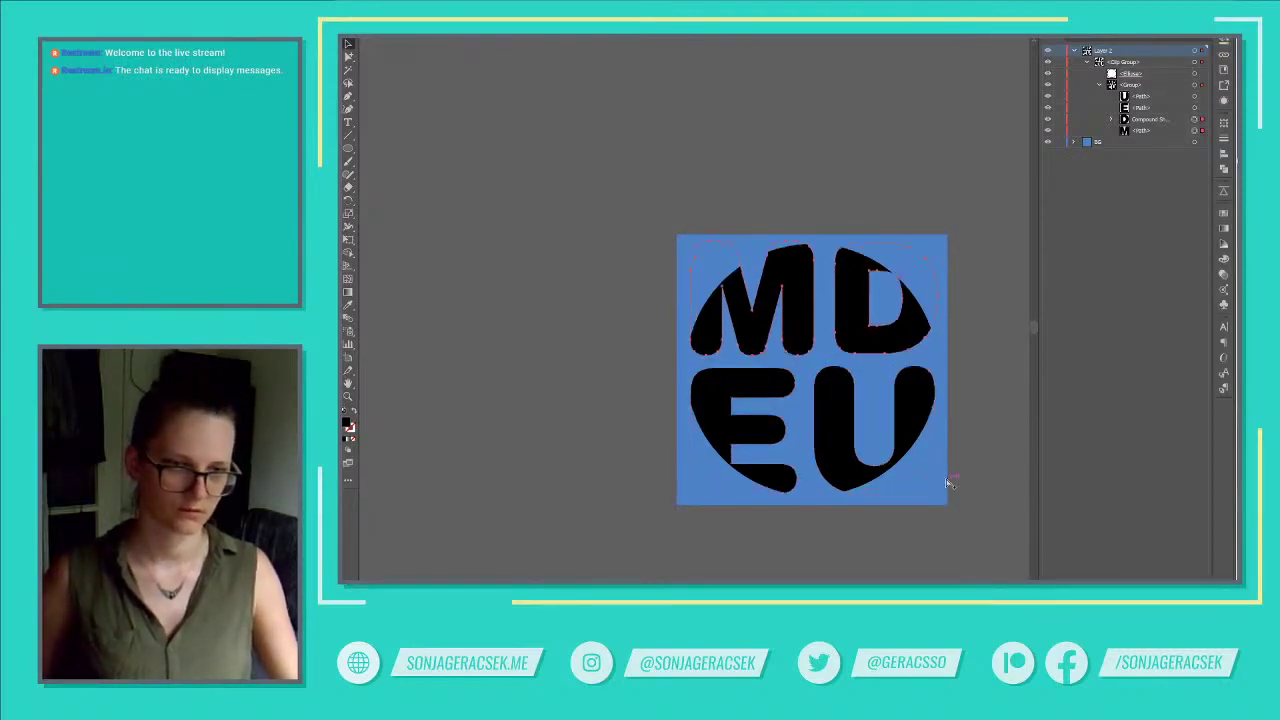
key(ctrl+shift+z)
click(975, 472)
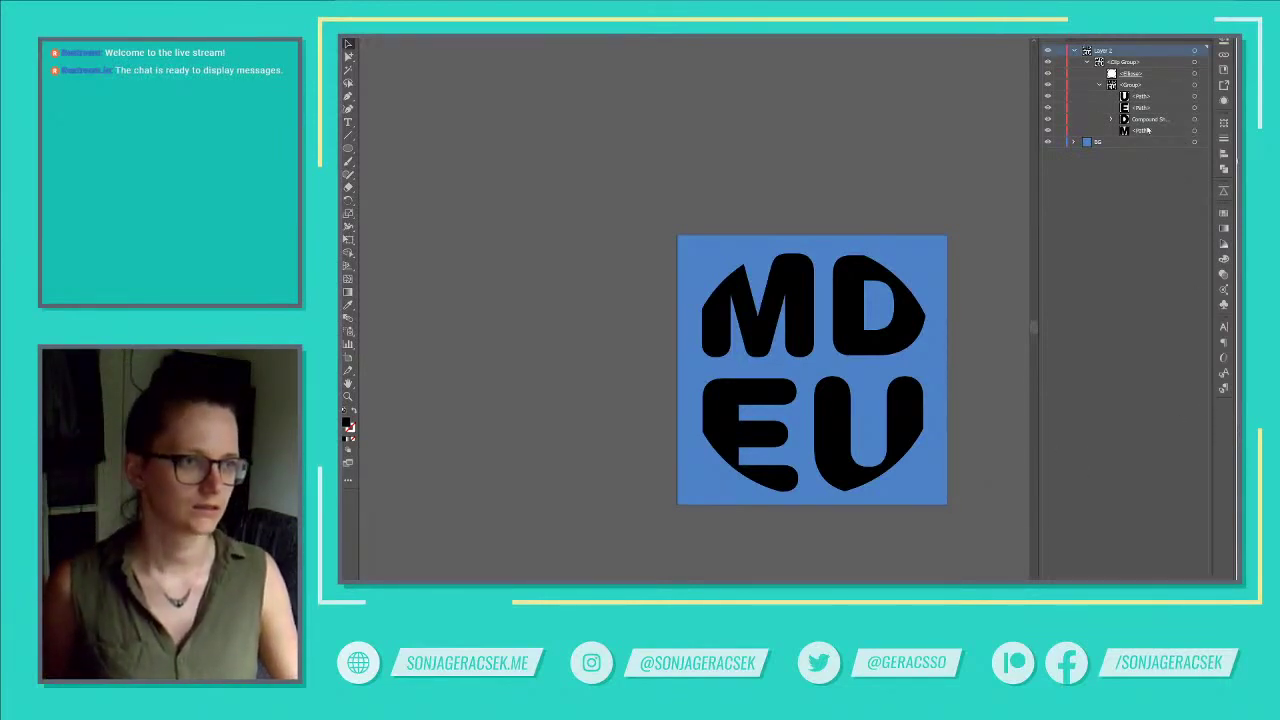
Release the clipping mask of the circle over the letters and ungroup the letter group.
click(1194, 85)
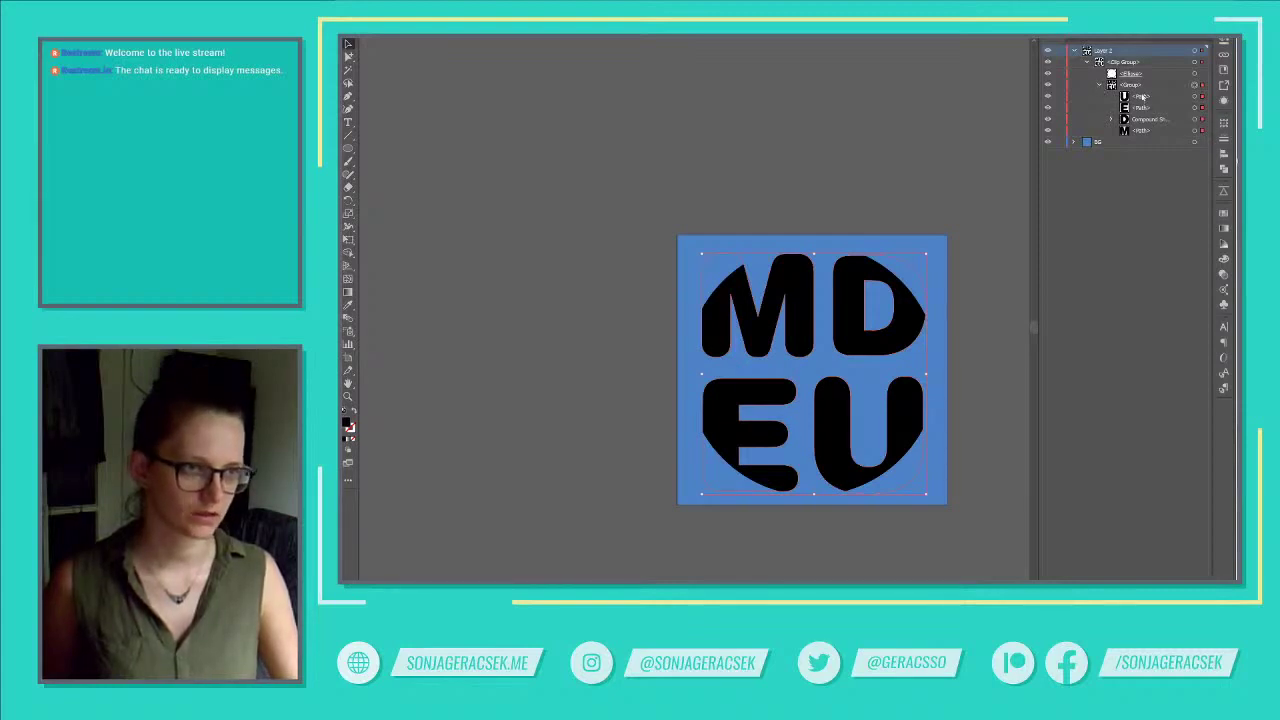
click(1142, 96)
click(1196, 63)
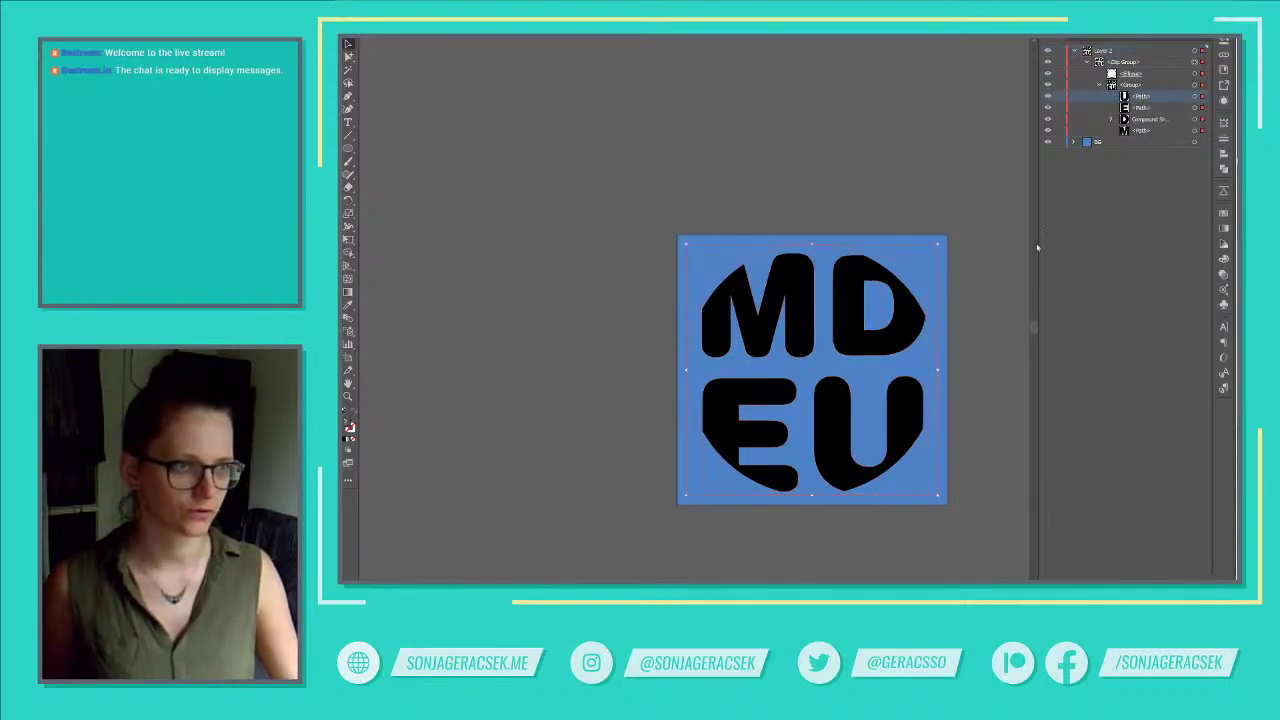
right_click(841, 343)
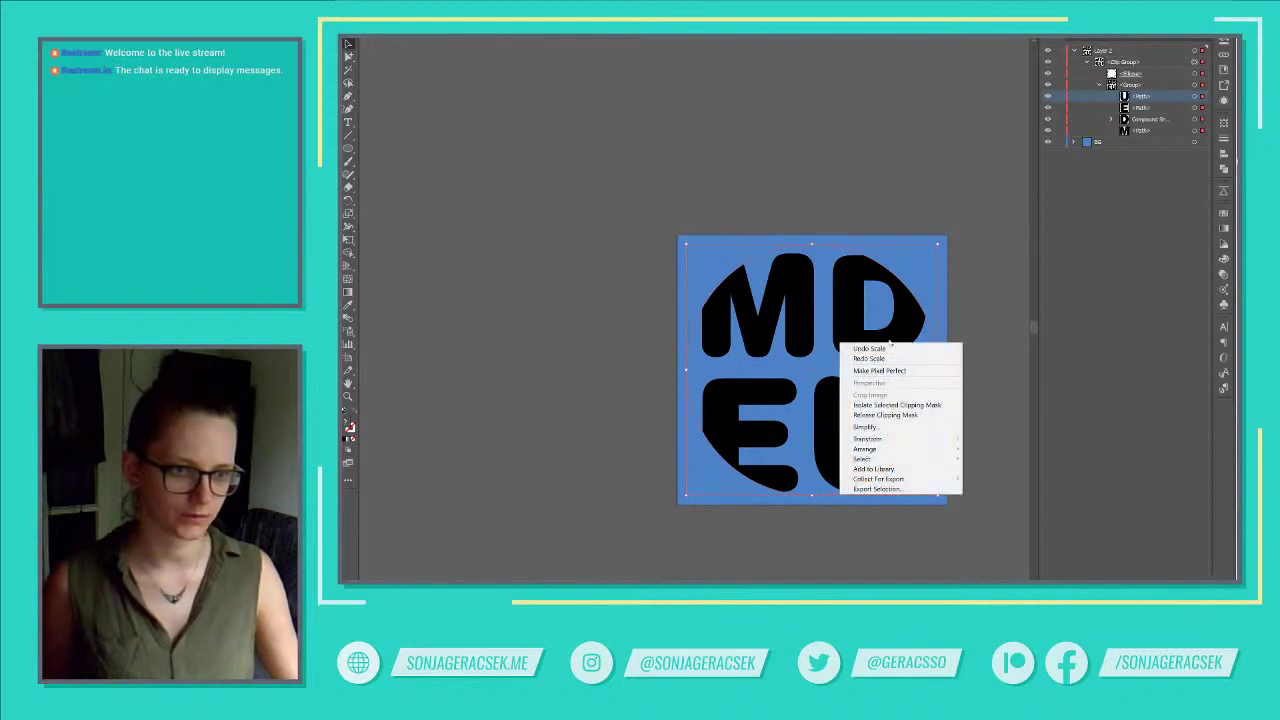
click(920, 416)
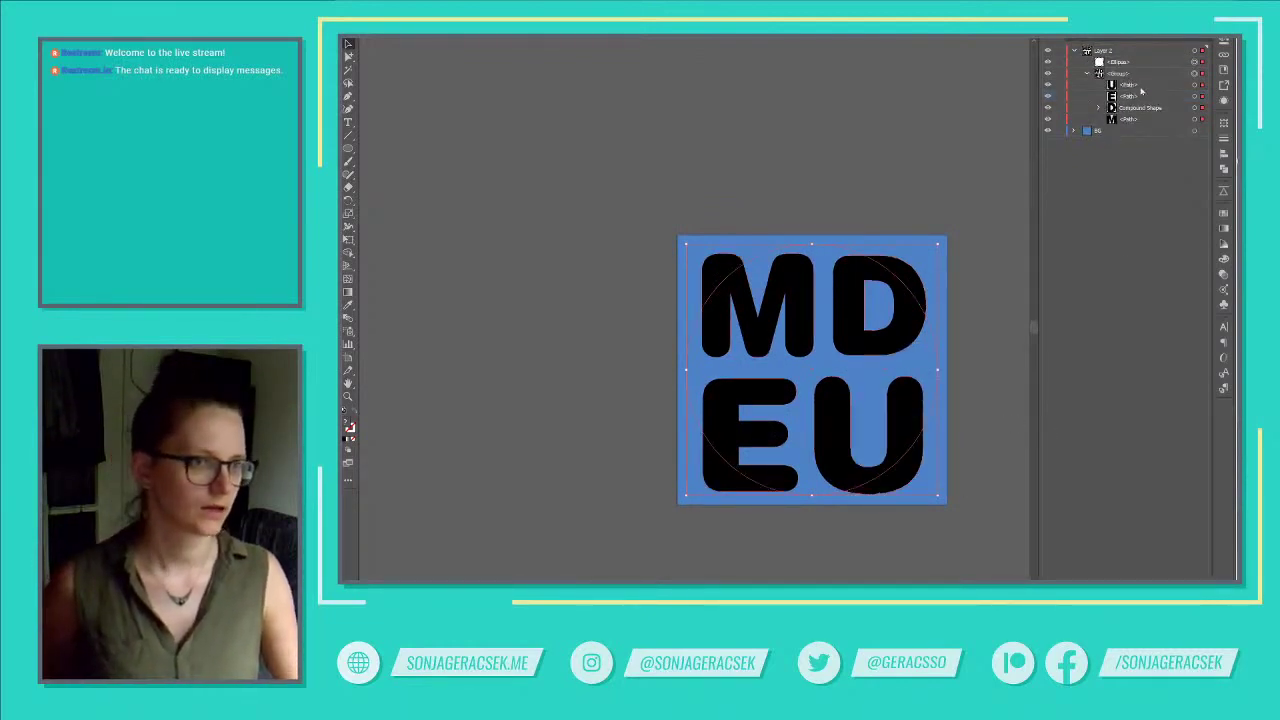
click(1133, 64)
click(1195, 74)
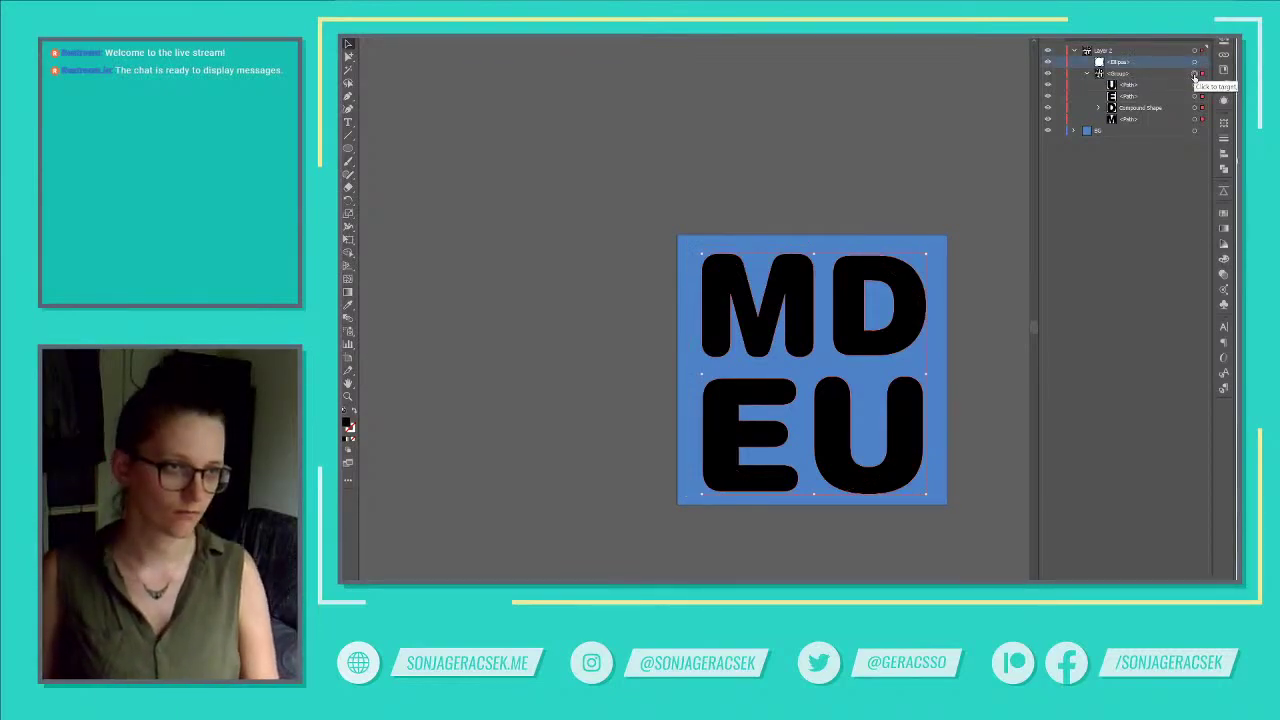
key(ctrl+shift+g)
Duplicate the circle in place and put one copy directly above each of the four letters in the stacking order.
click(1195, 62)
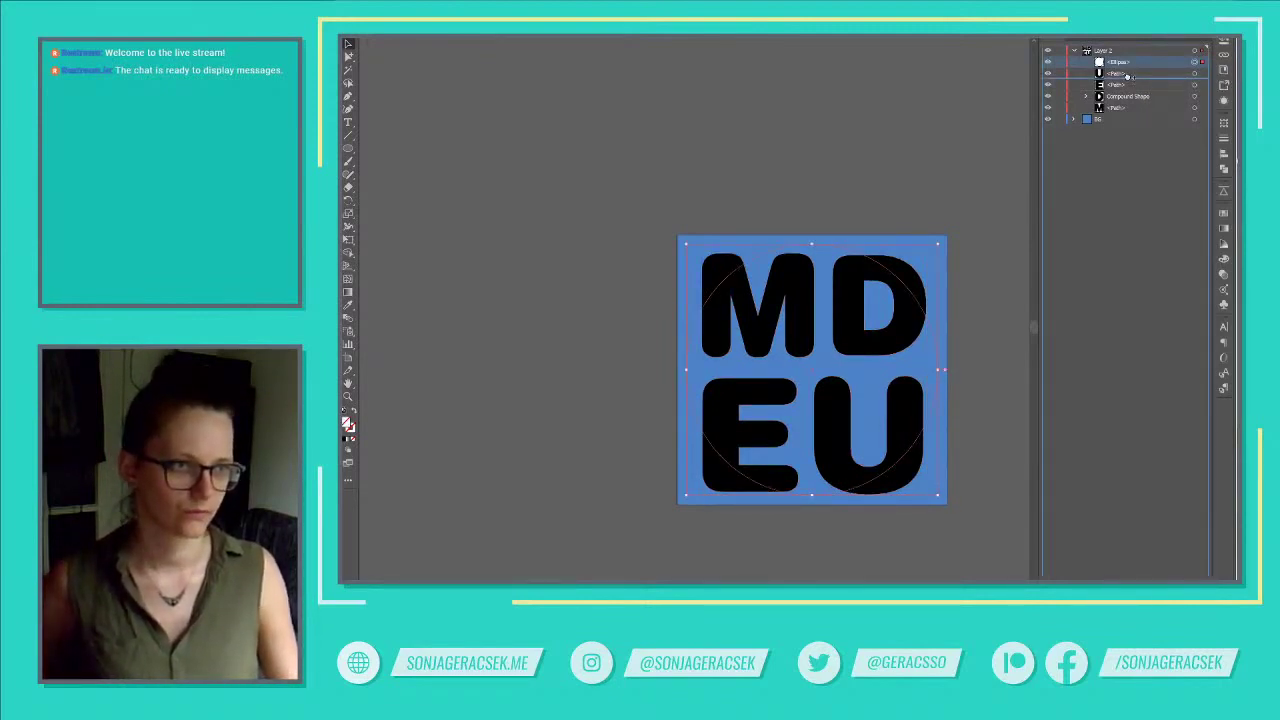
key(ctrl+c)
key(ctrl+f)
drag(1129, 86, 1130, 124)
click(1089, 119)
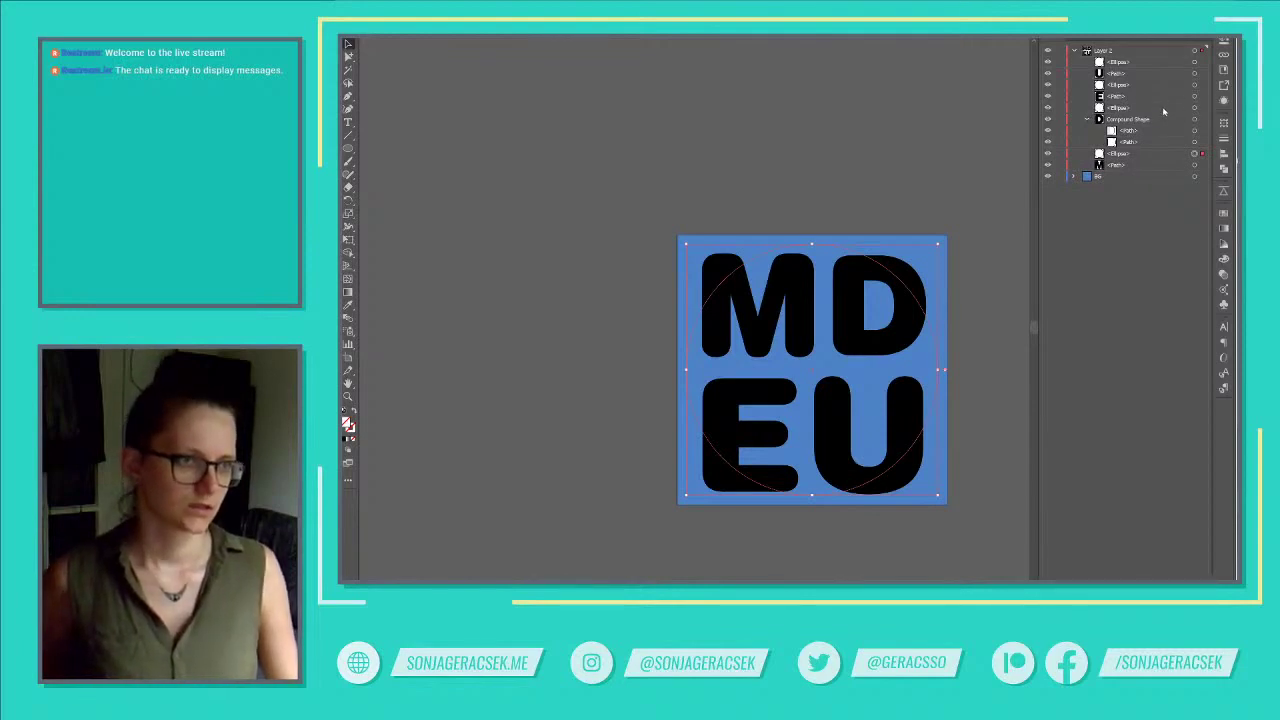
Try to put a circle copy inside the compound shape of the "D", and undo it.
drag(1163, 111, 1155, 129)
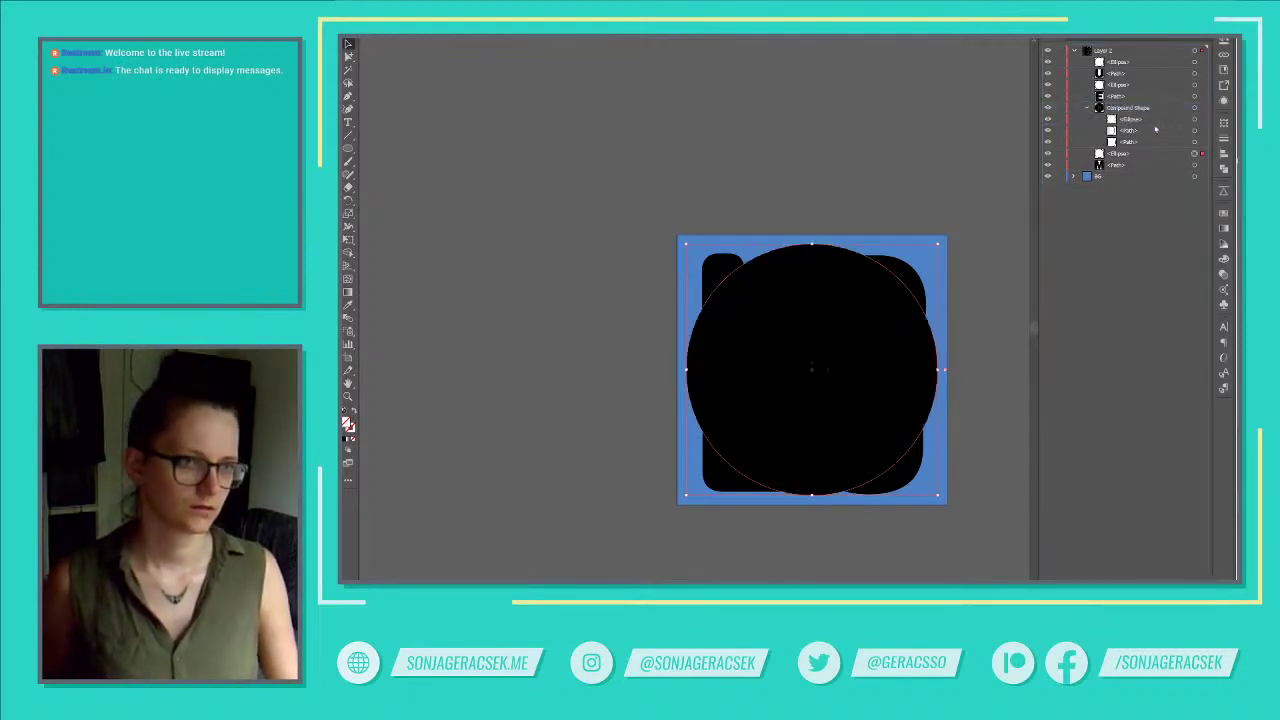
key(ctrl+z)
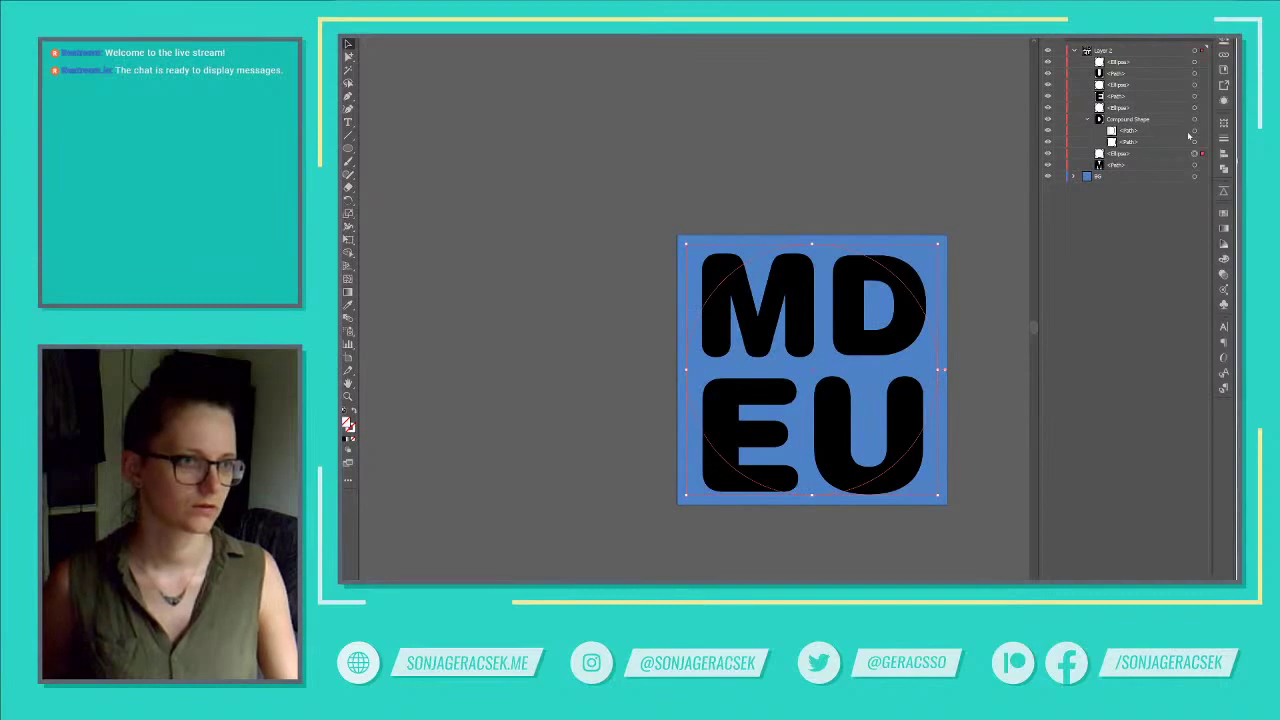
click(1194, 119)
right_click(894, 276)
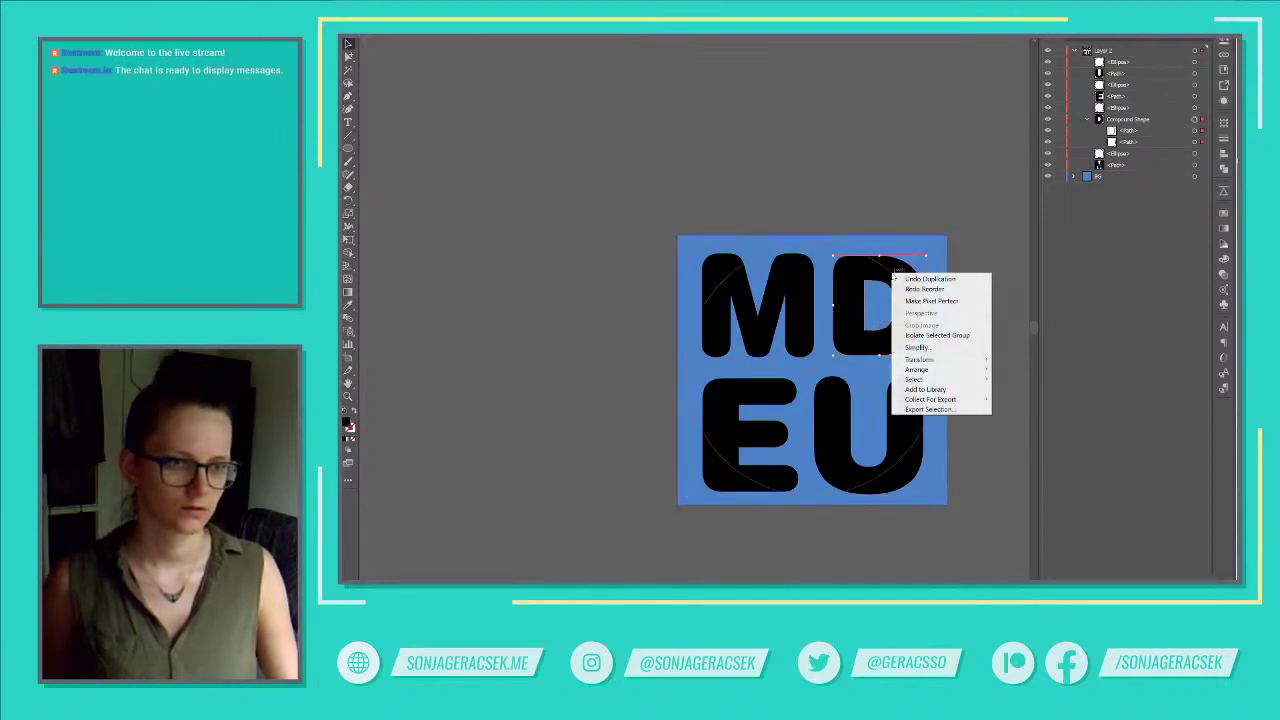
mouse_move(946, 361)
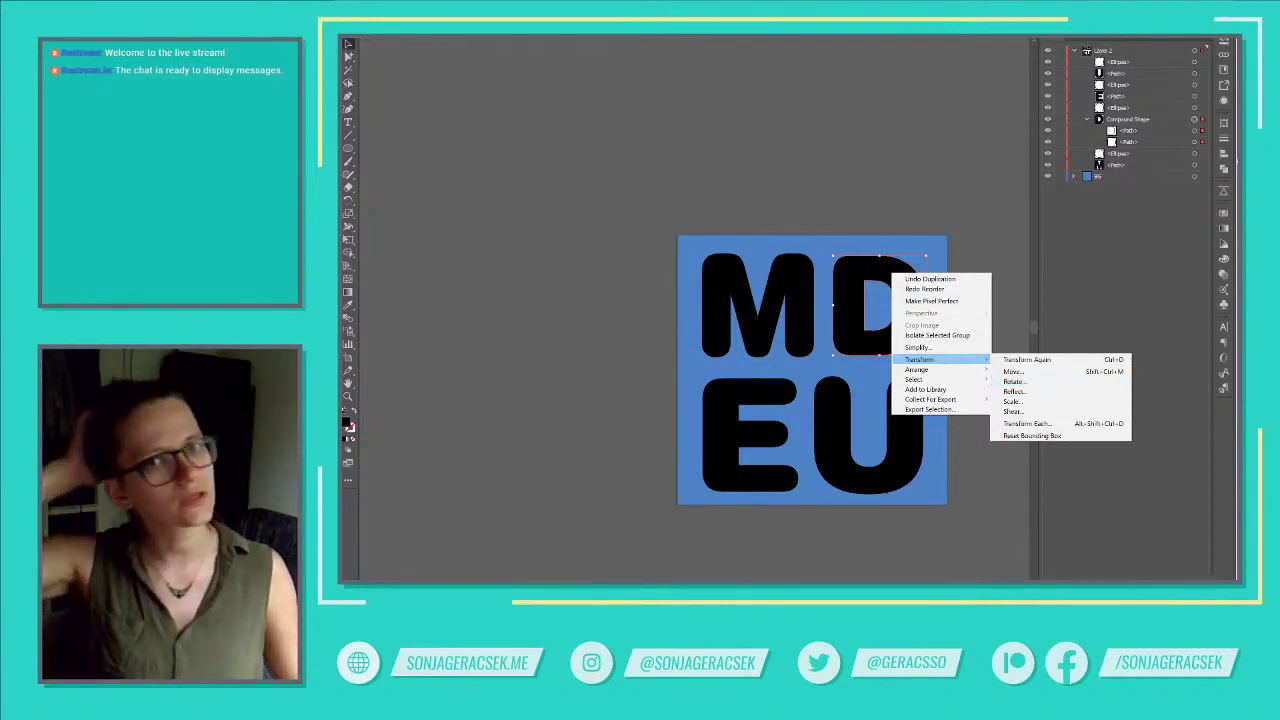
click(440, 32)
mouse_move(447, 308)
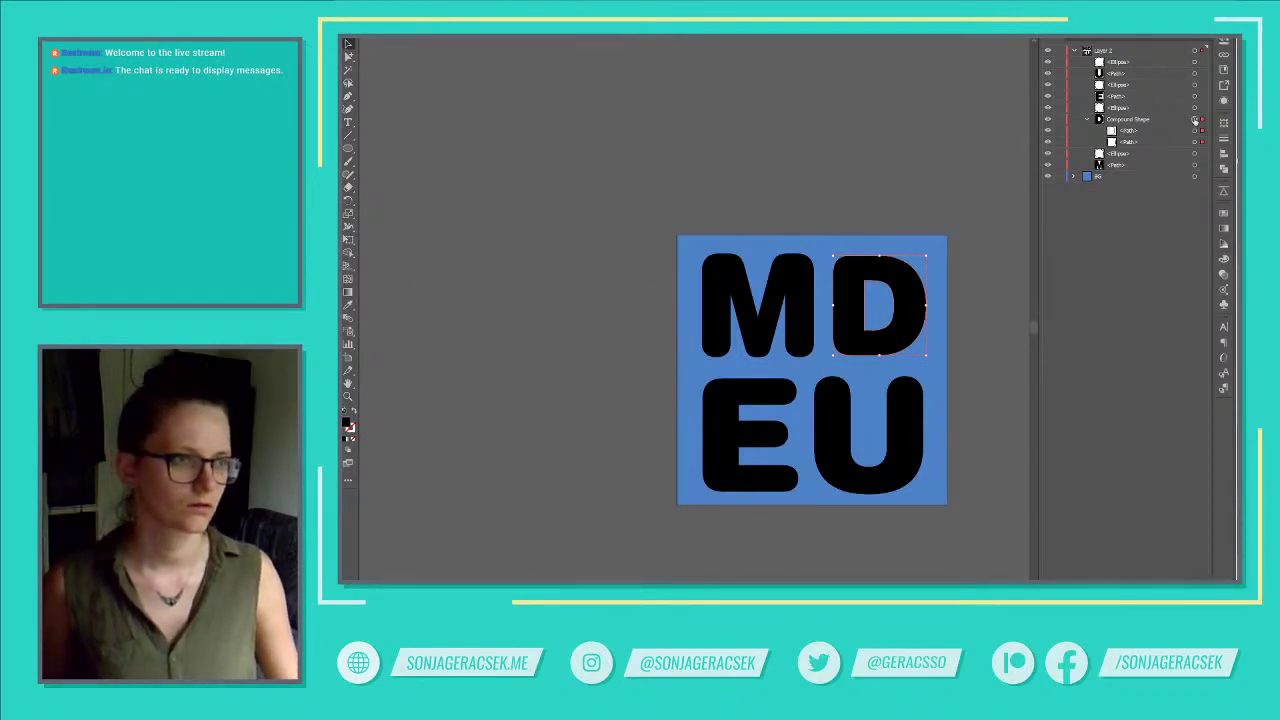
Expand the compound shape of the "D" and release the resulting compound path into separate inner and outer paths.
click(1192, 124)
click(1224, 188)
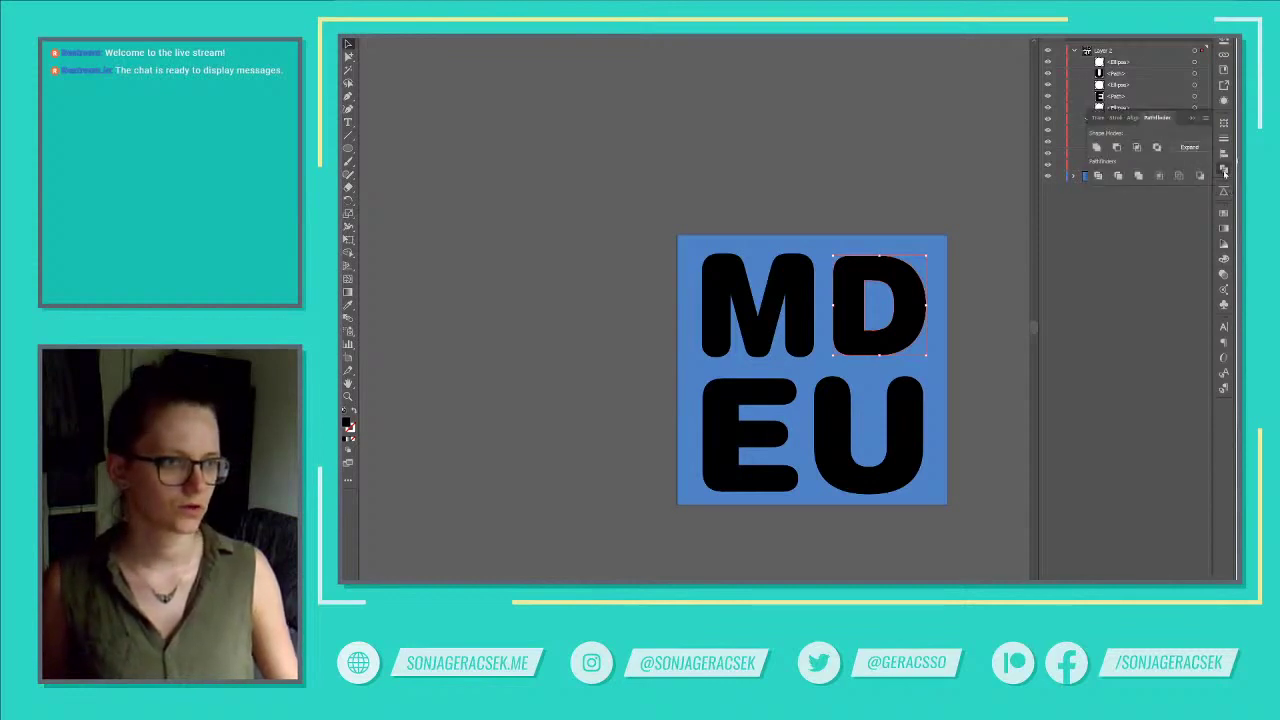
click(1190, 147)
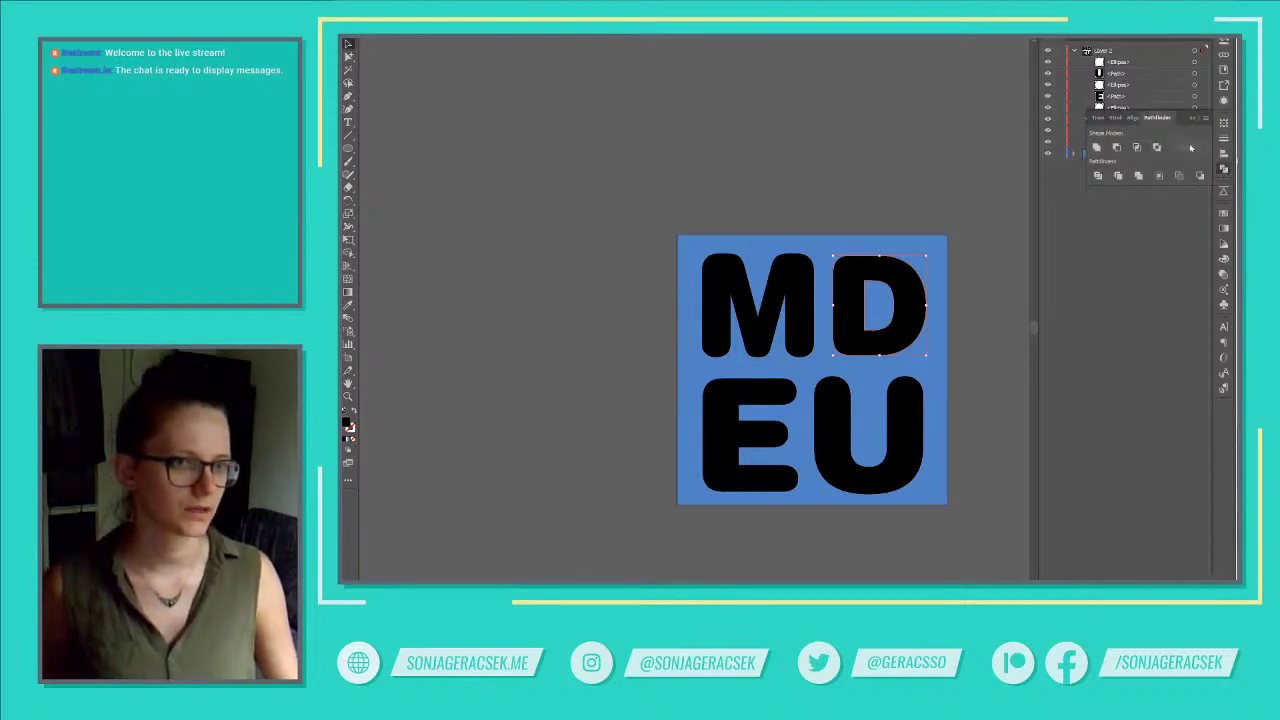
click(1192, 121)
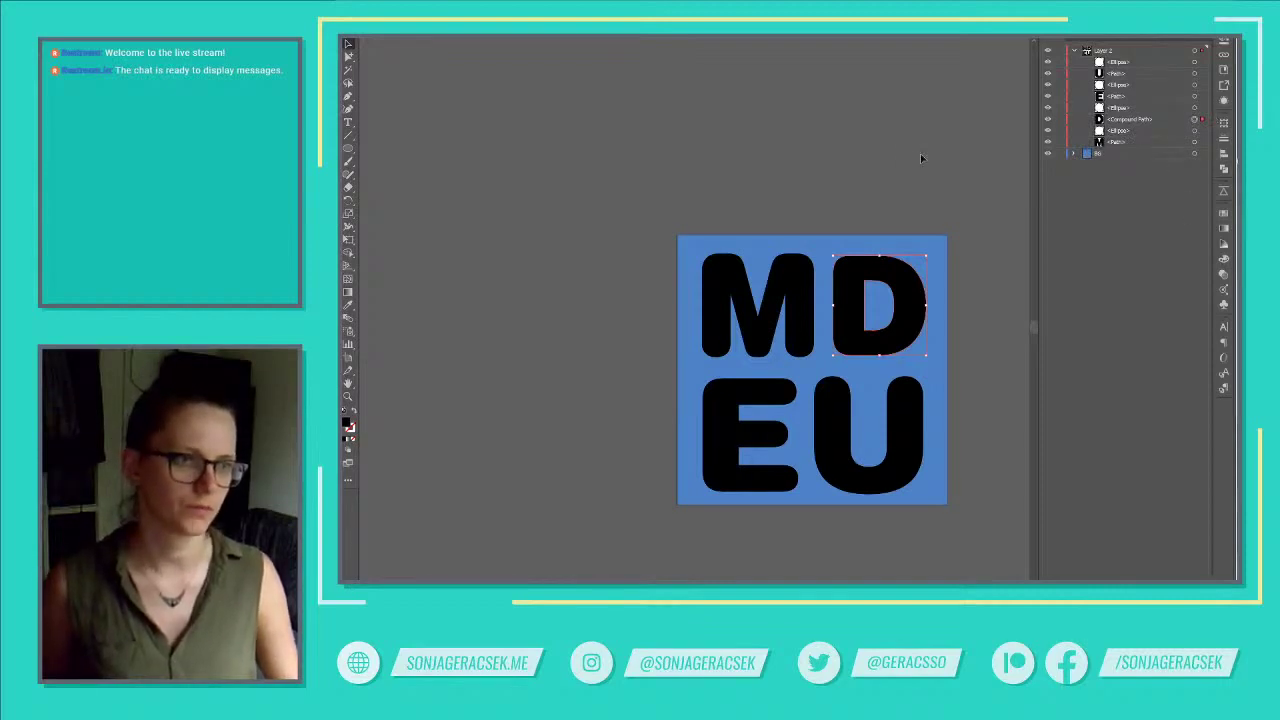
click(432, 36)
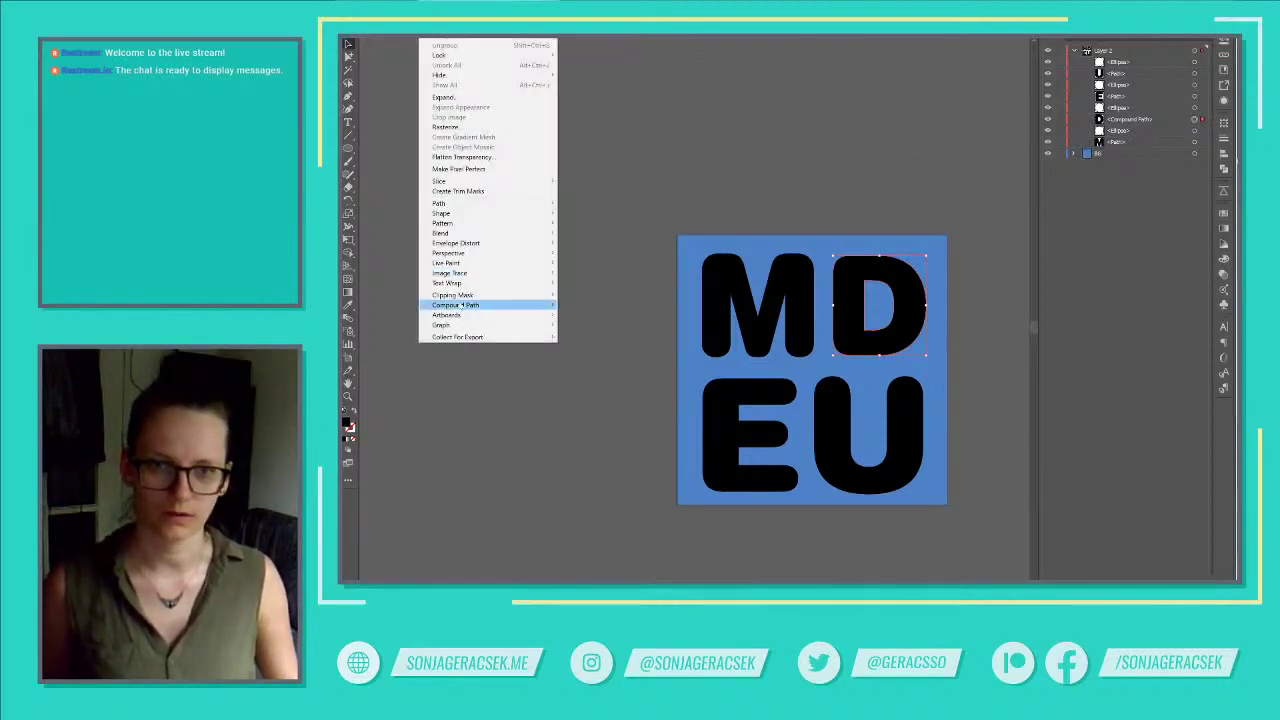
mouse_move(520, 305)
click(578, 305)
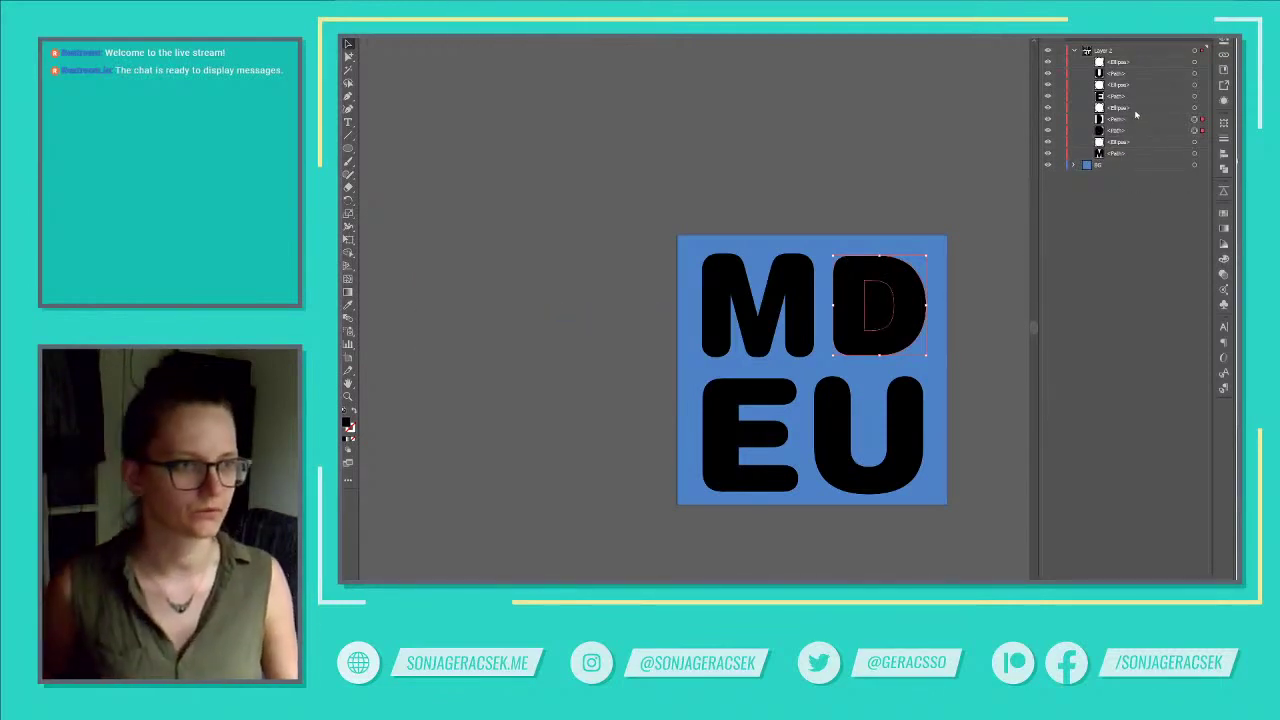
Restack the "D" circle directly above the outer path of the "D", and select the "M" with its own circle for a Pathfinder operation.
drag(1135, 111, 1086, 110)
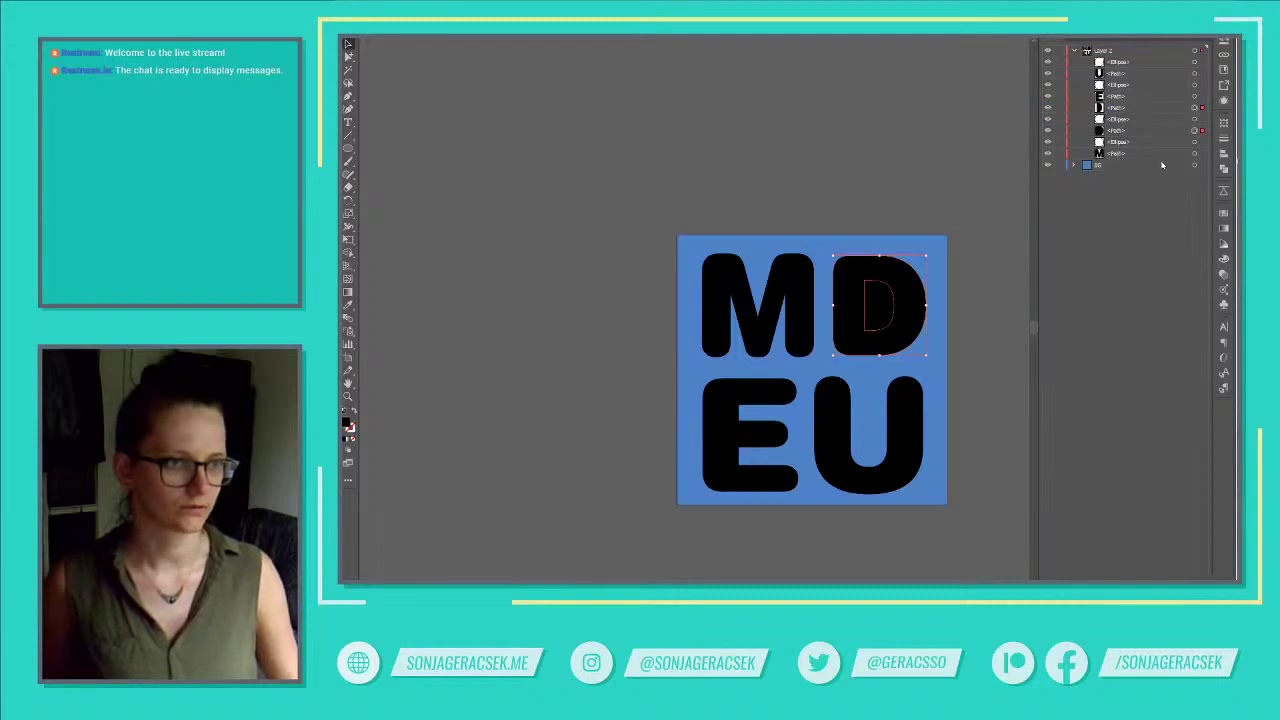
click(1194, 142)
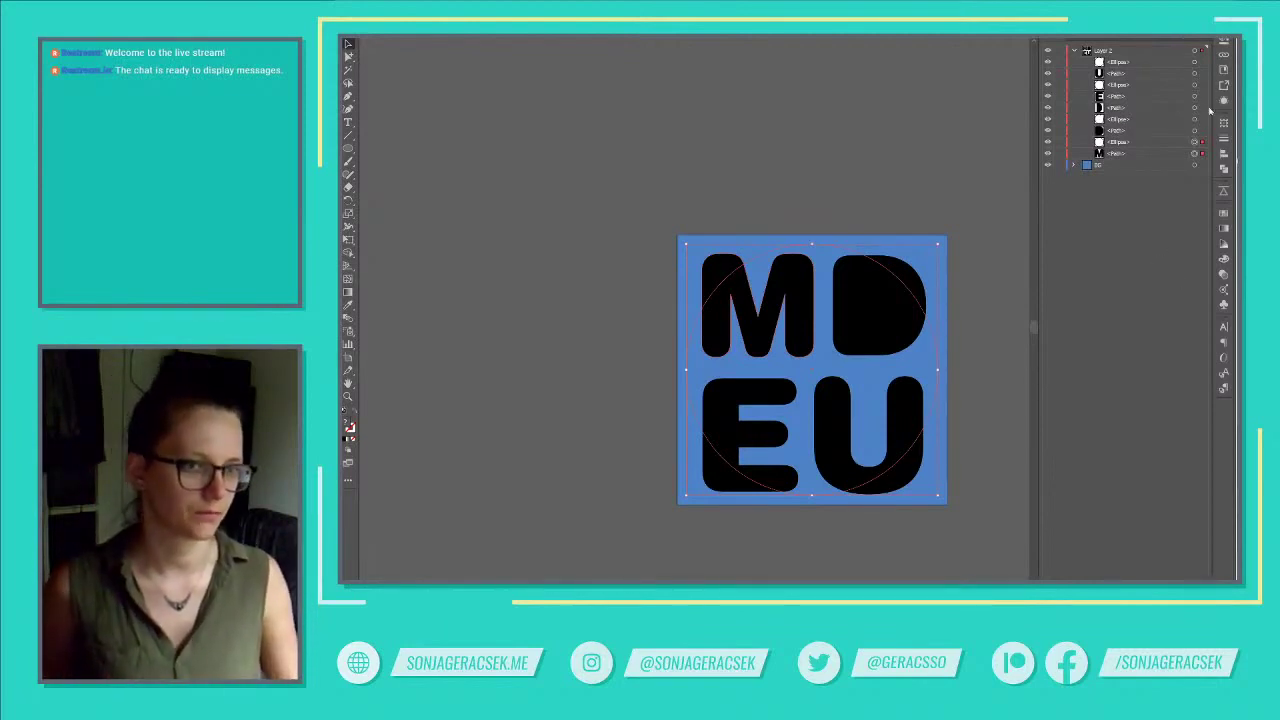
click(1224, 228)
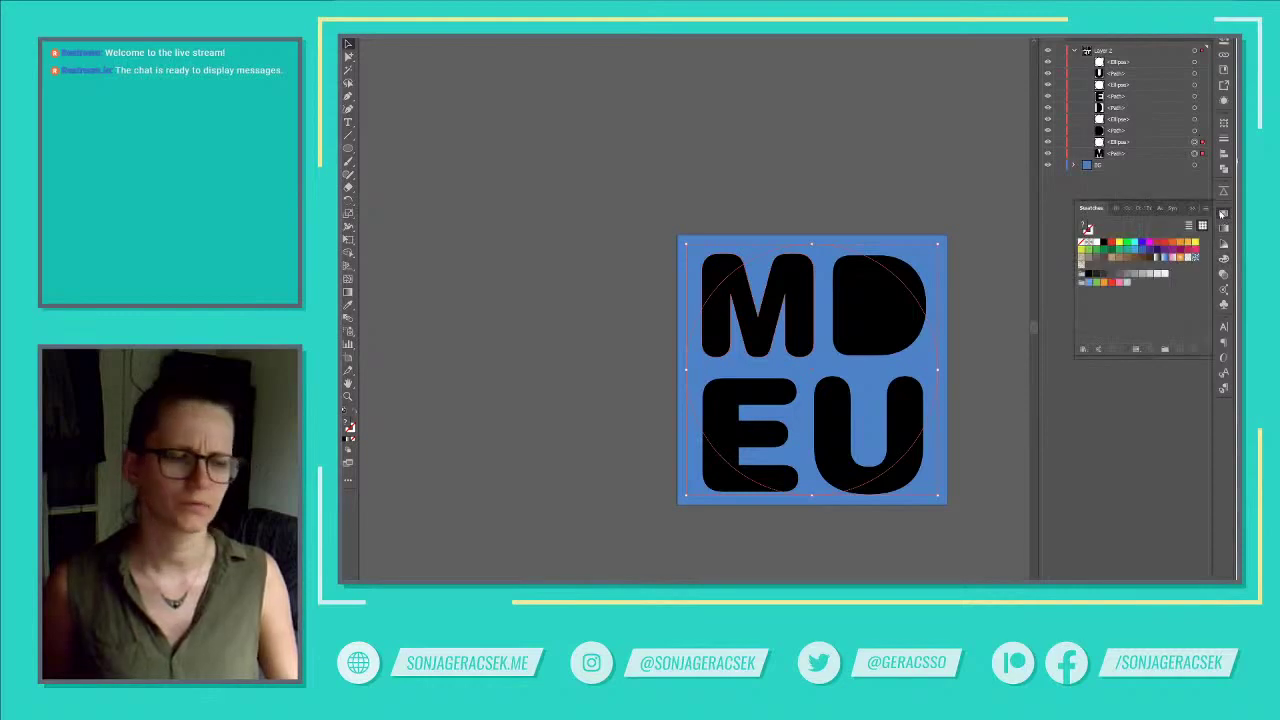
click(1223, 170)
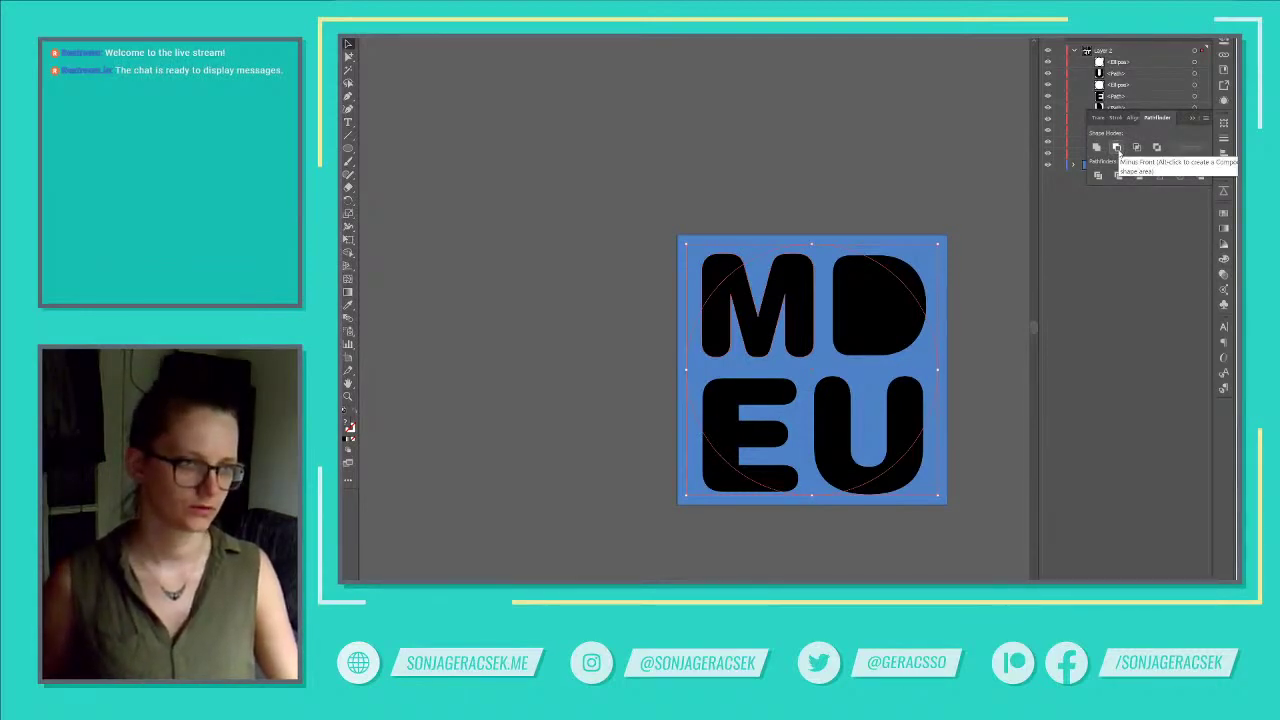
Try combining the "M" and its circle as a compound shape with Minus Front and Intersect, undoing each attempt.
alt+click(1117, 148)
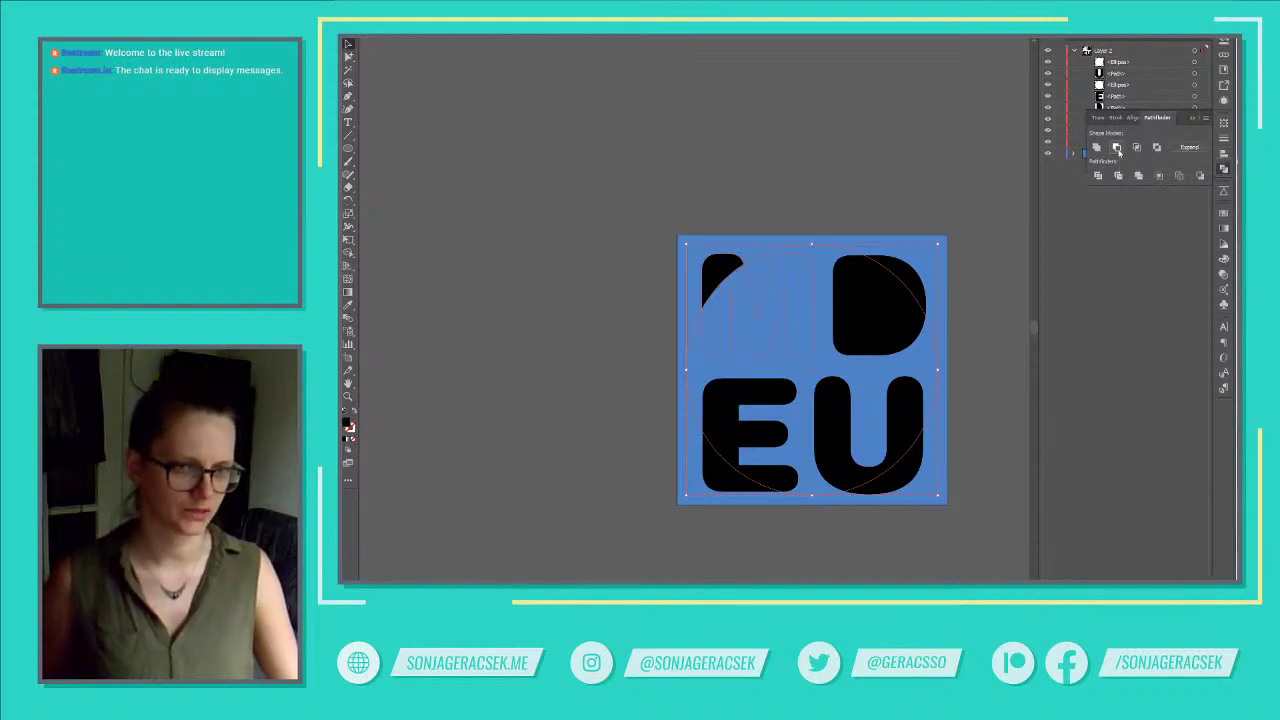
key(ctrl+z)
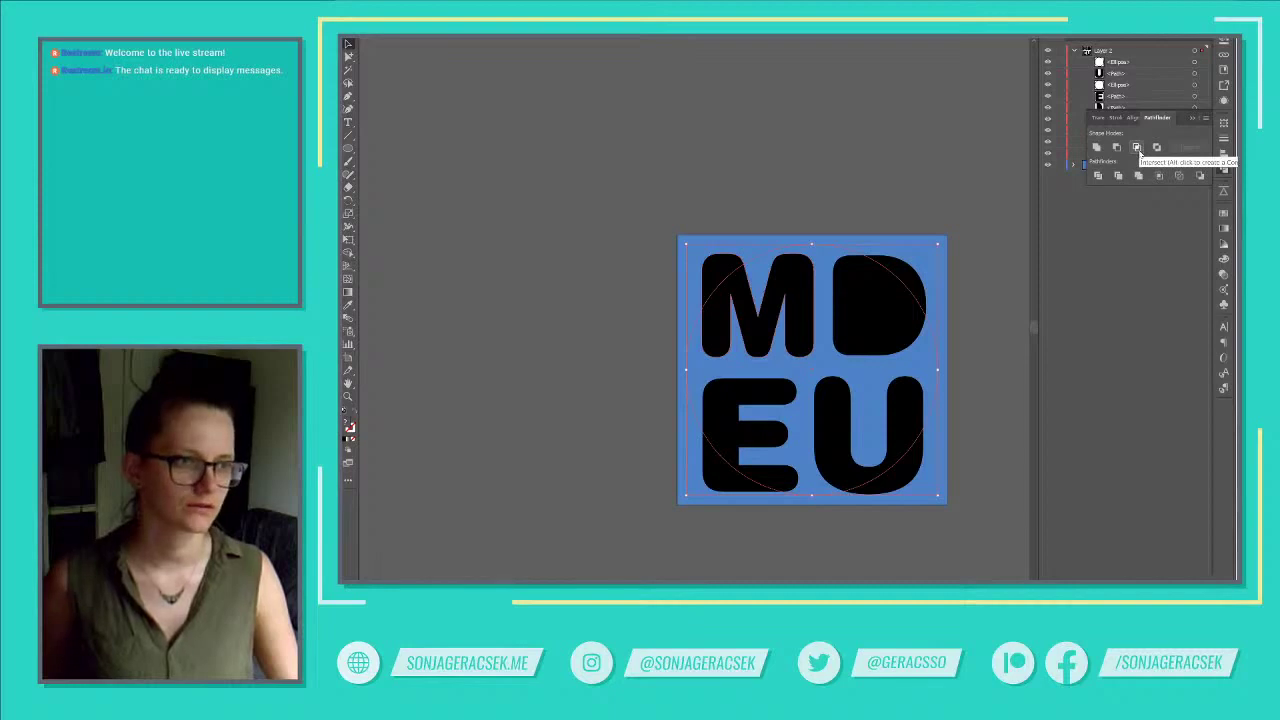
alt+click(1137, 148)
key(ctrl+z)
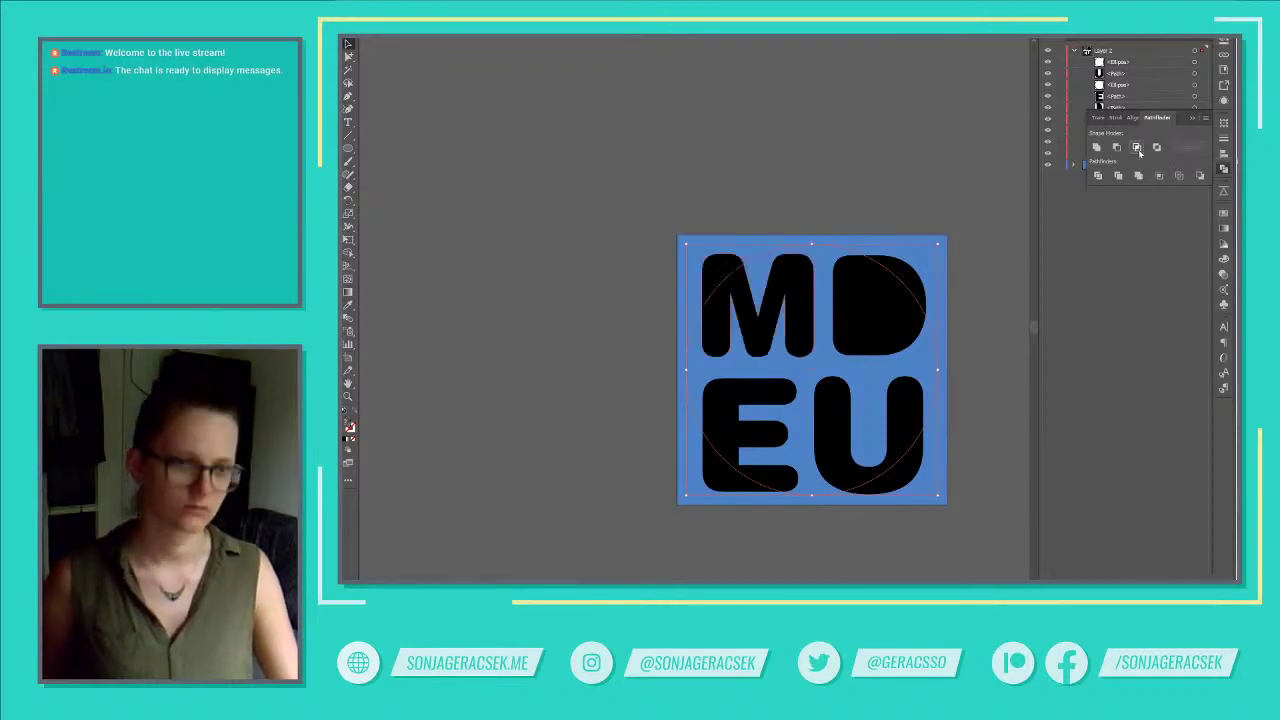
Try an Exclude compound shape and a plain Minus Front on the "M" and its circle, undoing both.
alt+click(1157, 148)
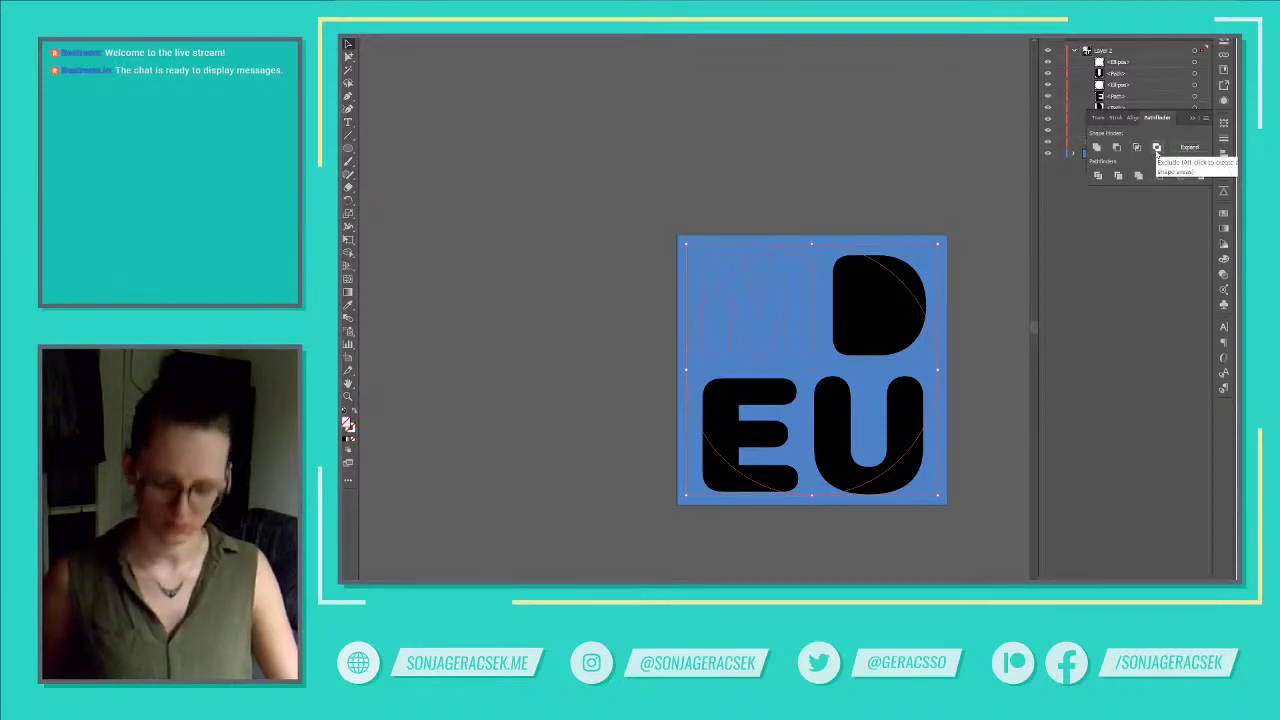
key(ctrl+z)
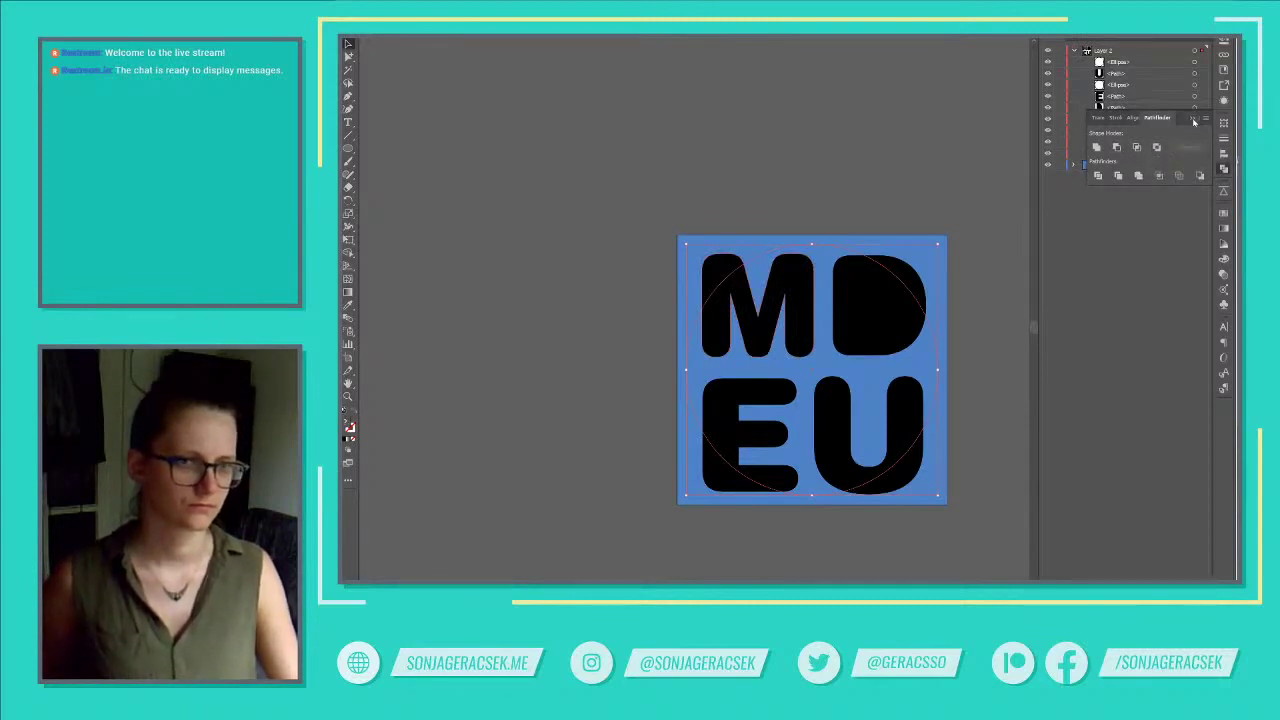
click(1117, 148)
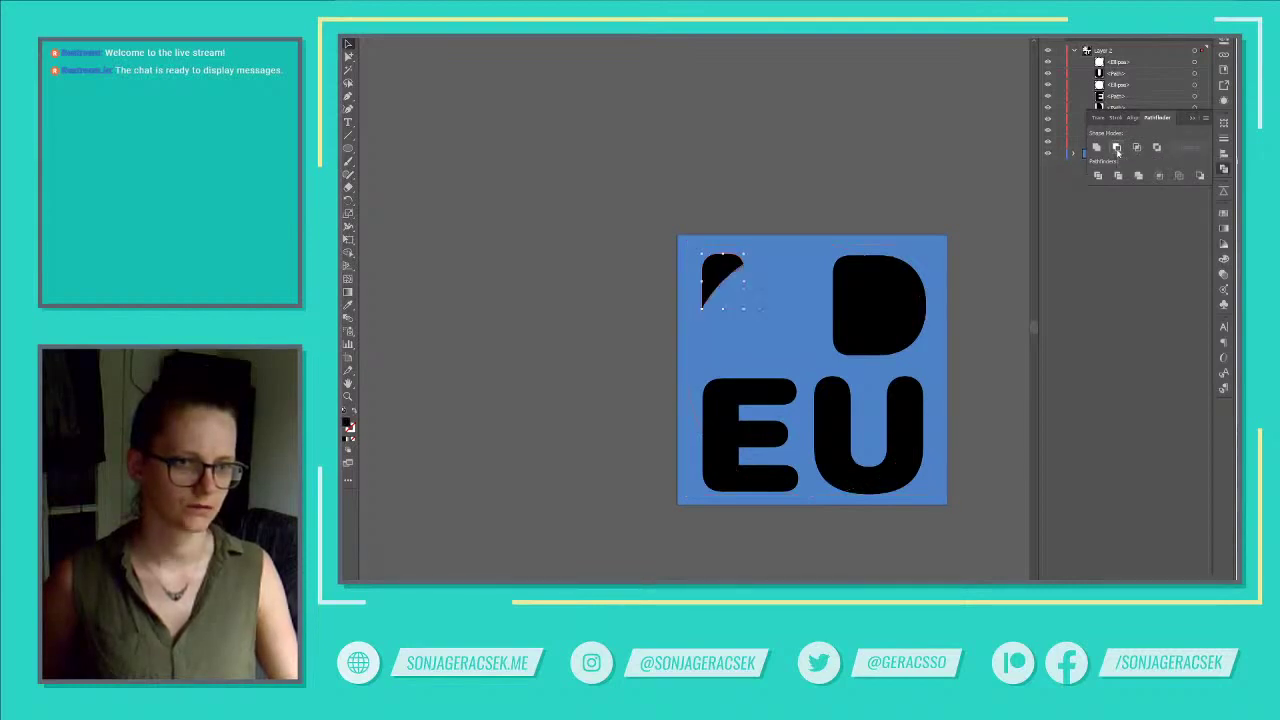
key(ctrl+z)
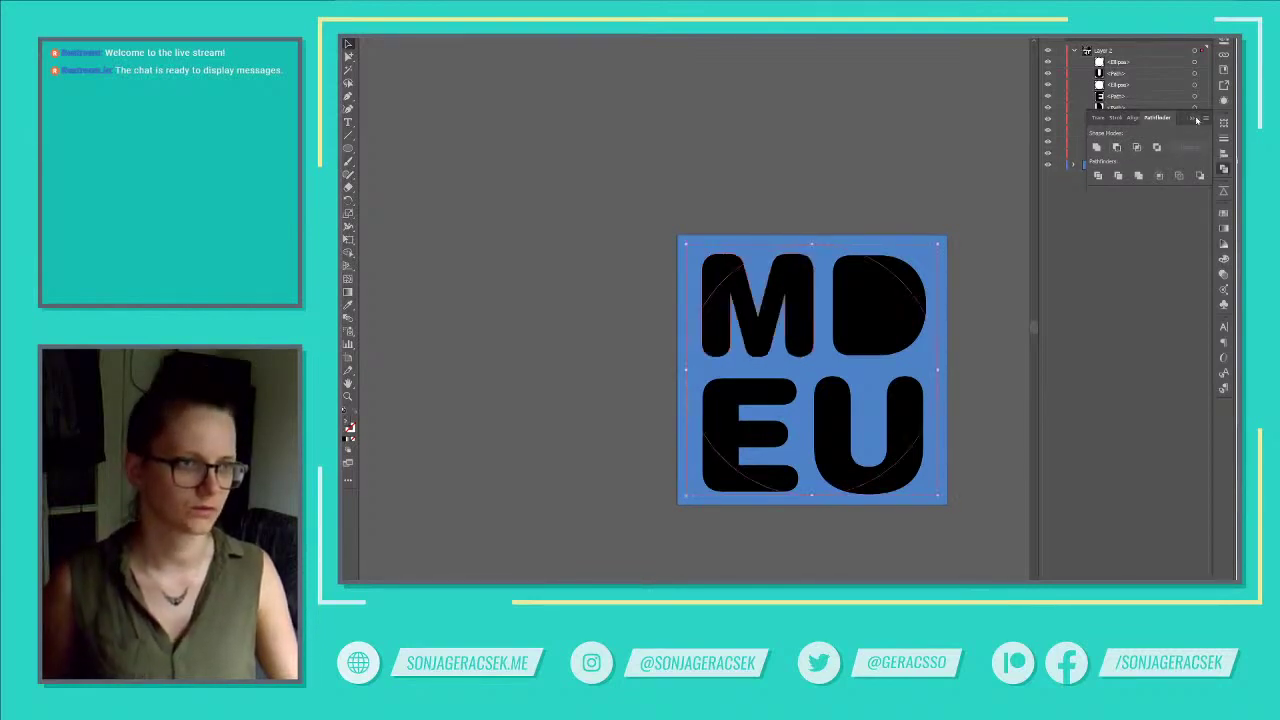
Try Minus Front with the circle stacked below the "M", undo it and restore the circle above the letter.
click(1195, 119)
drag(1129, 148, 1117, 157)
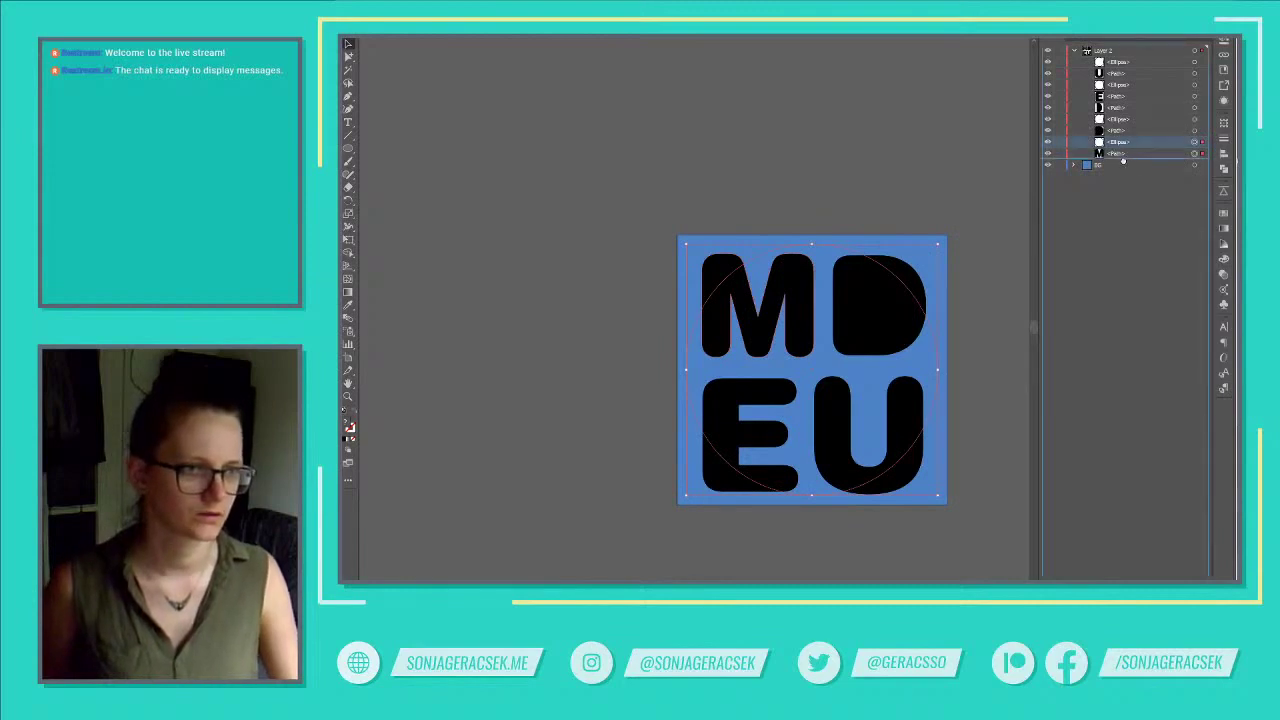
click(1223, 169)
click(1117, 147)
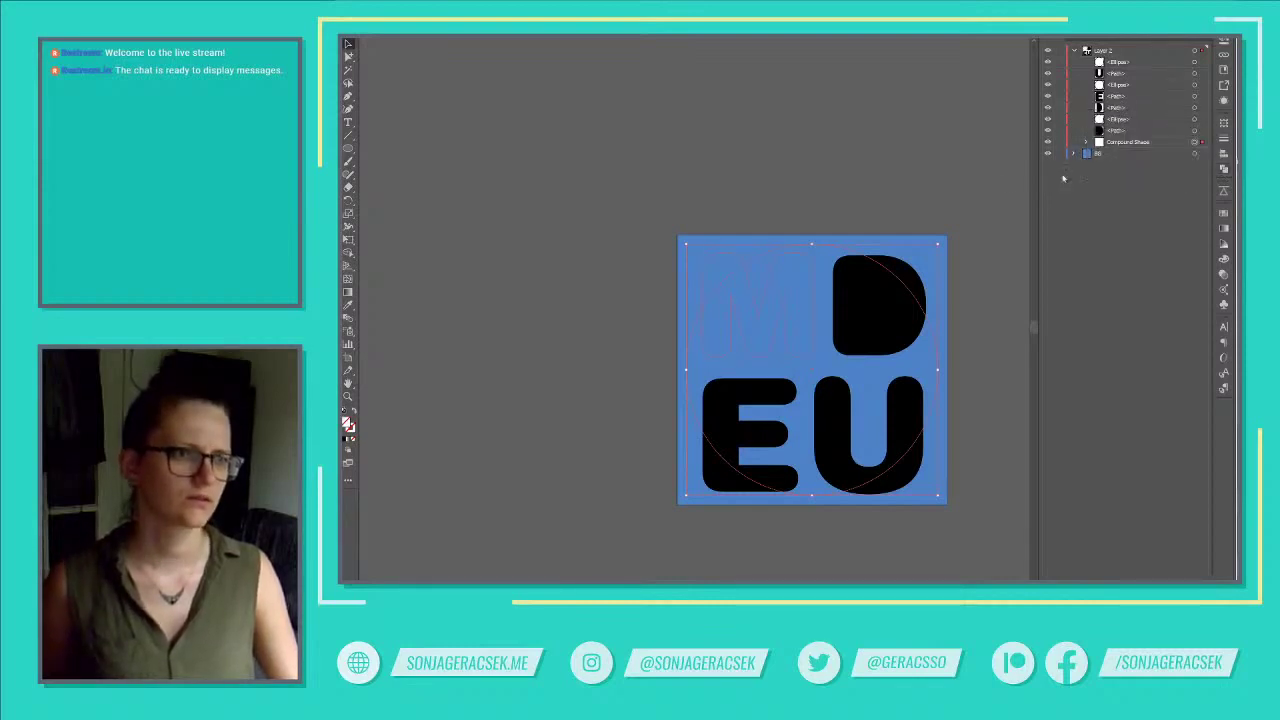
click(1087, 144)
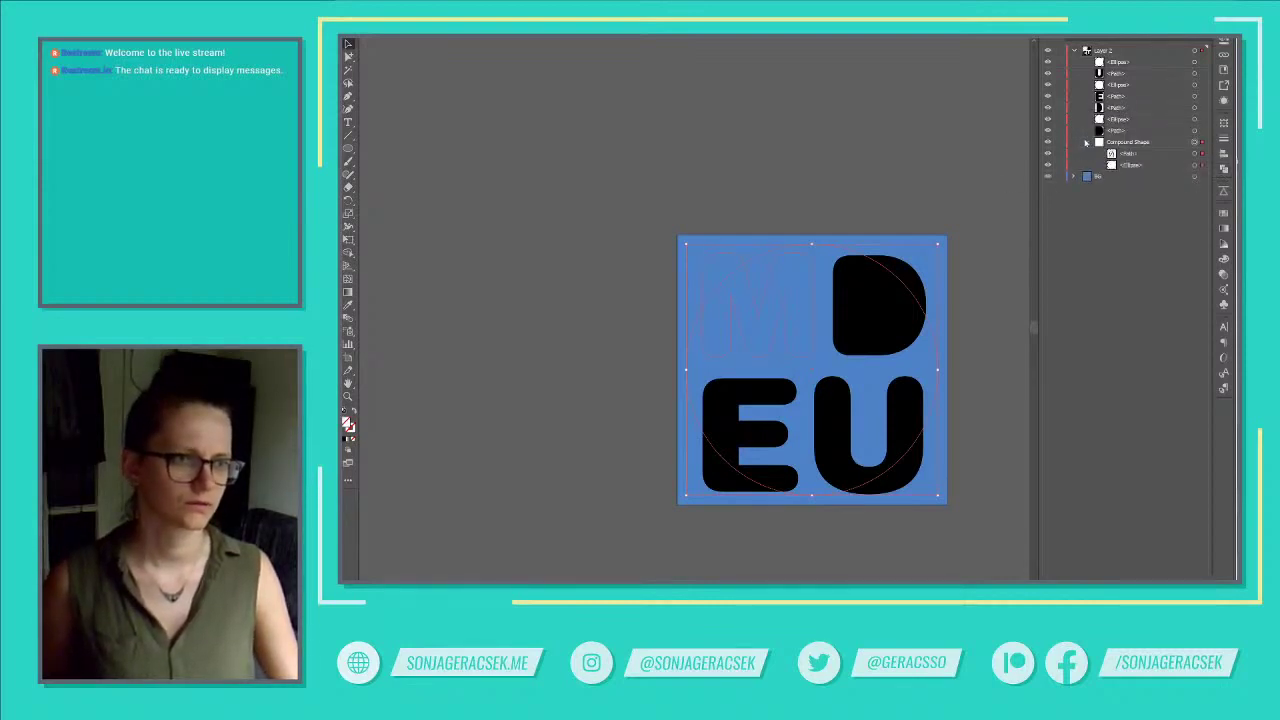
key(ctrl+z)
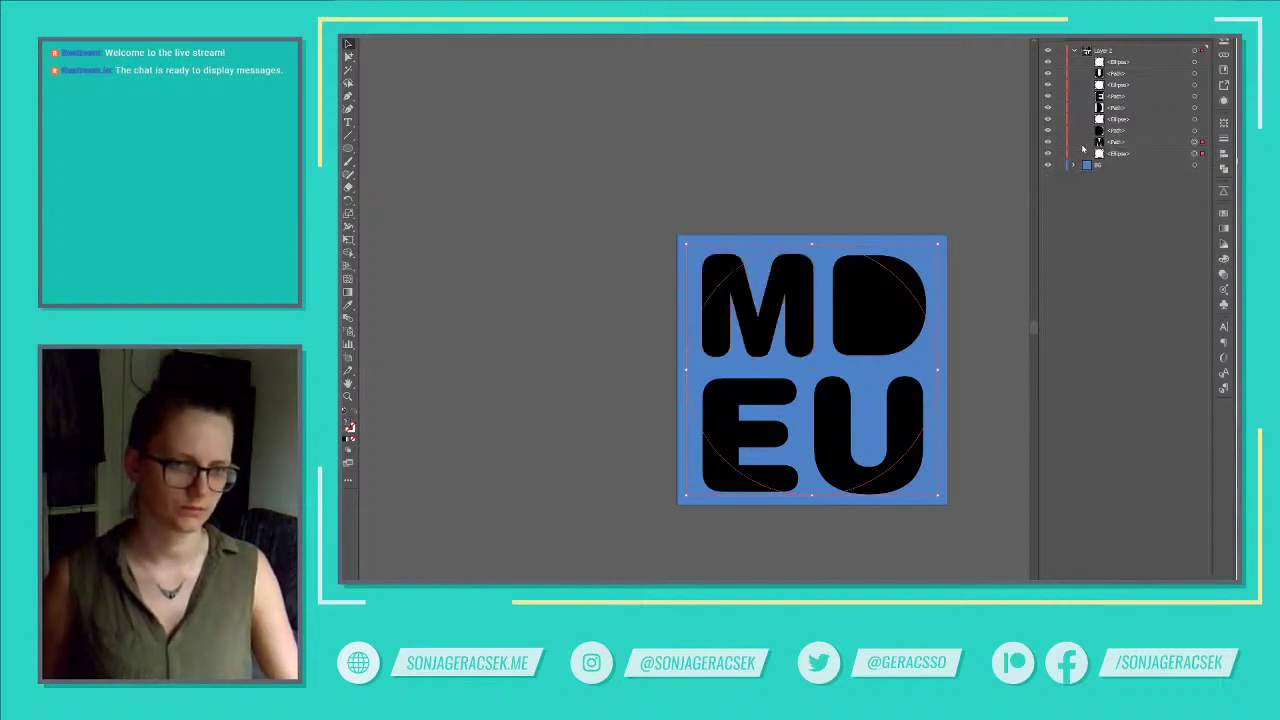
drag(1092, 155, 1100, 140)
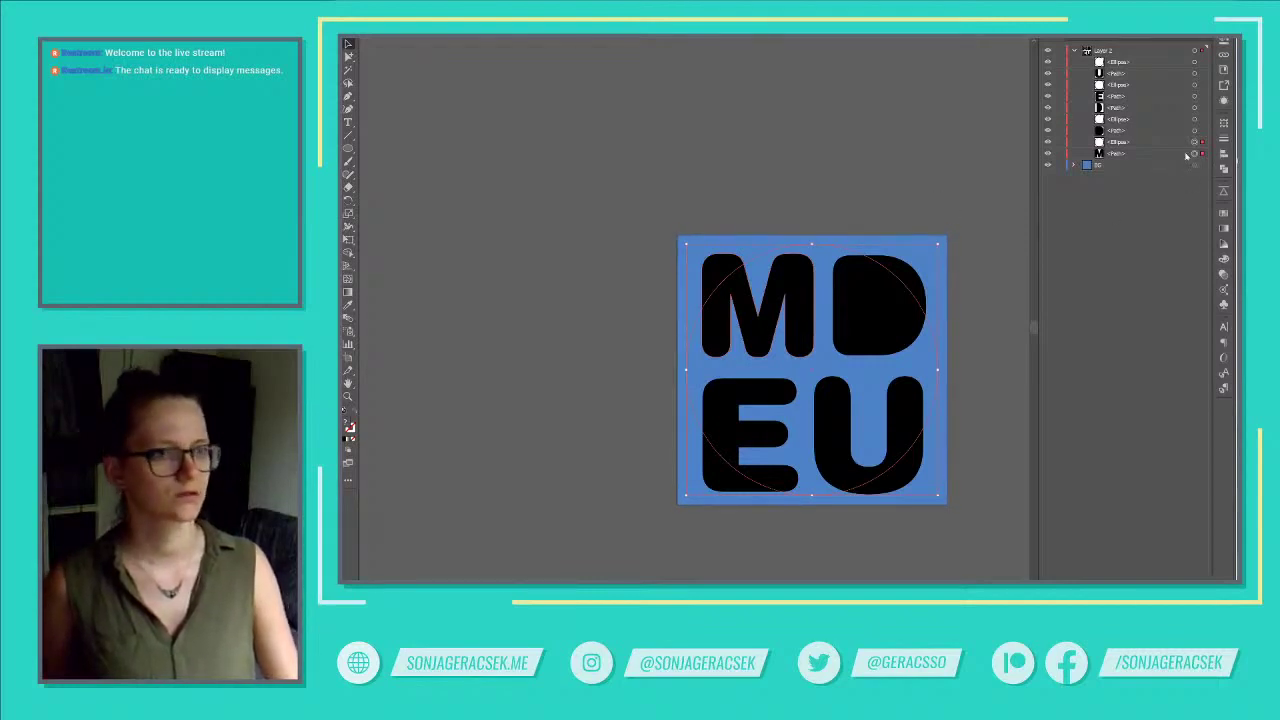
Try Pathfinder's Minus Back on the "M" and its circle, and undo it.
click(1224, 168)
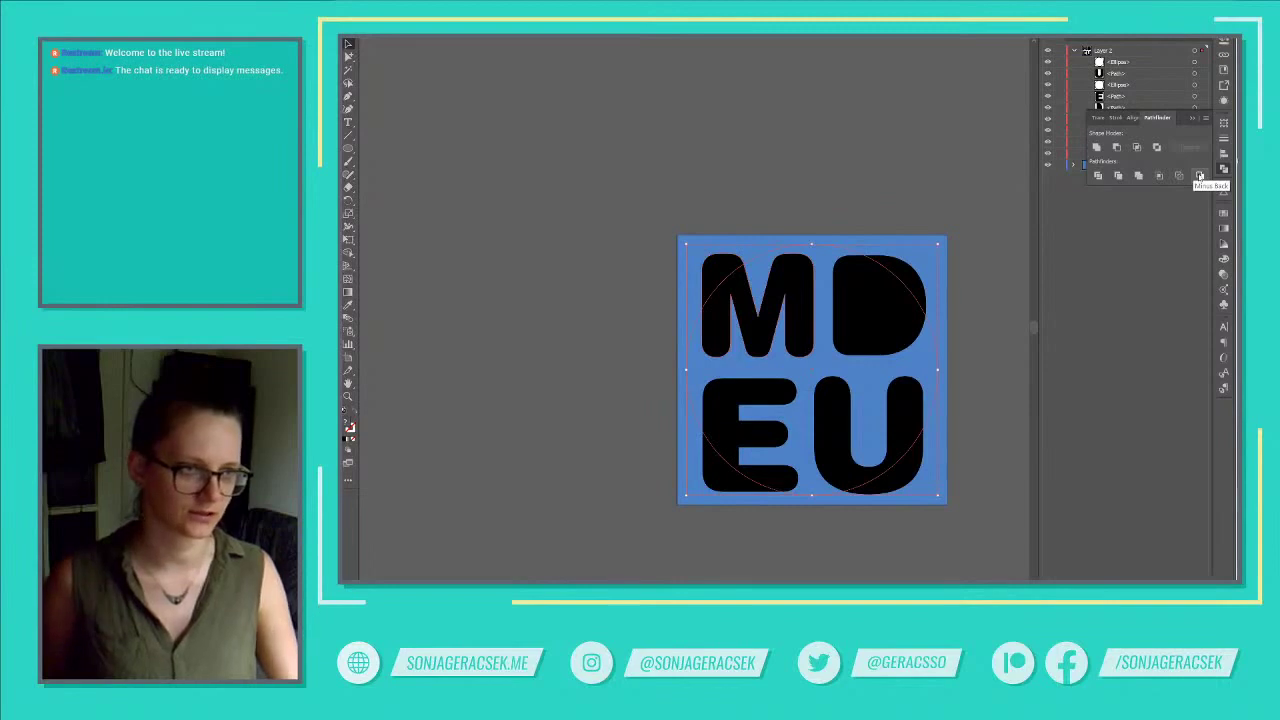
click(1200, 176)
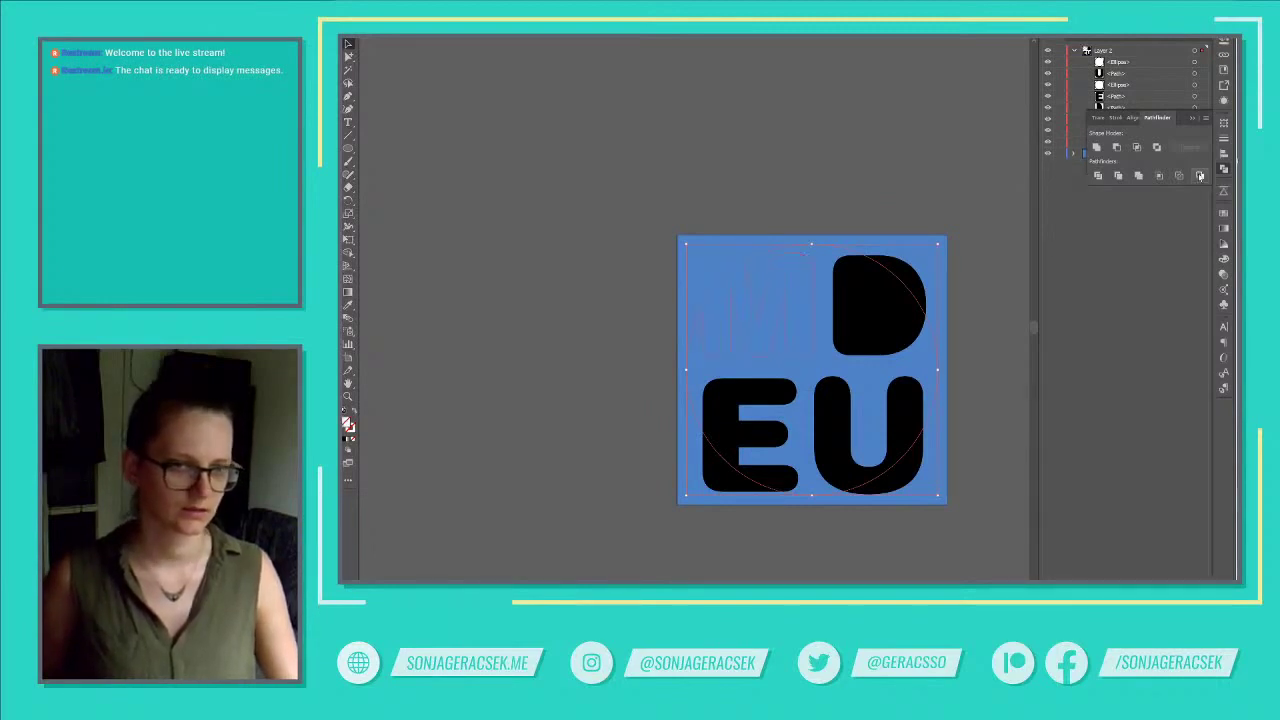
key(ctrl+z)
key(ctrl+shift+z)
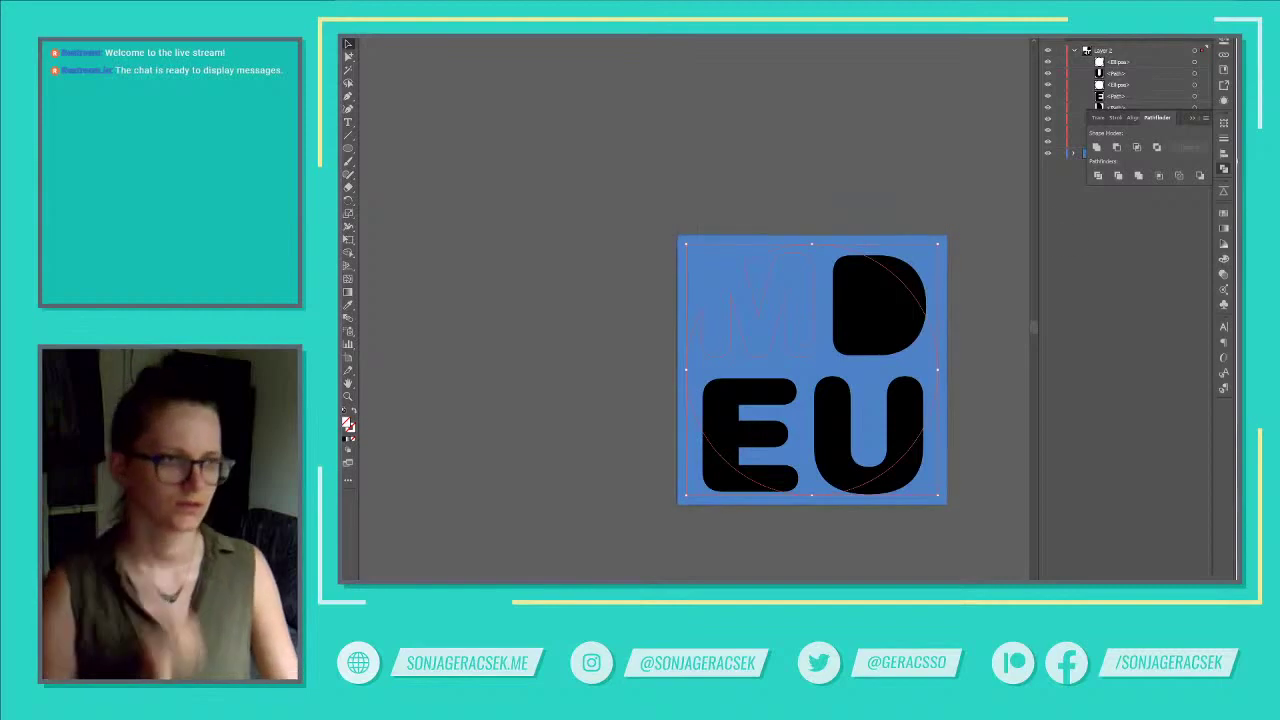
click(856, 396)
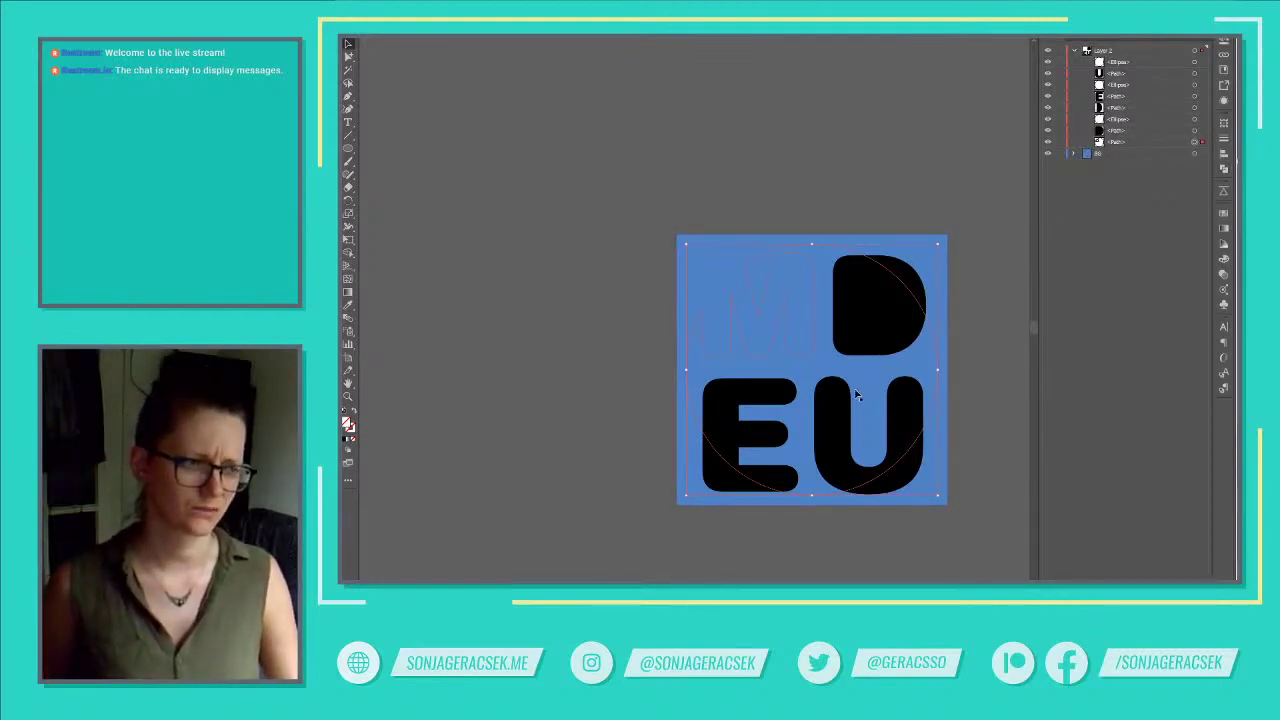
key(ctrl+z)
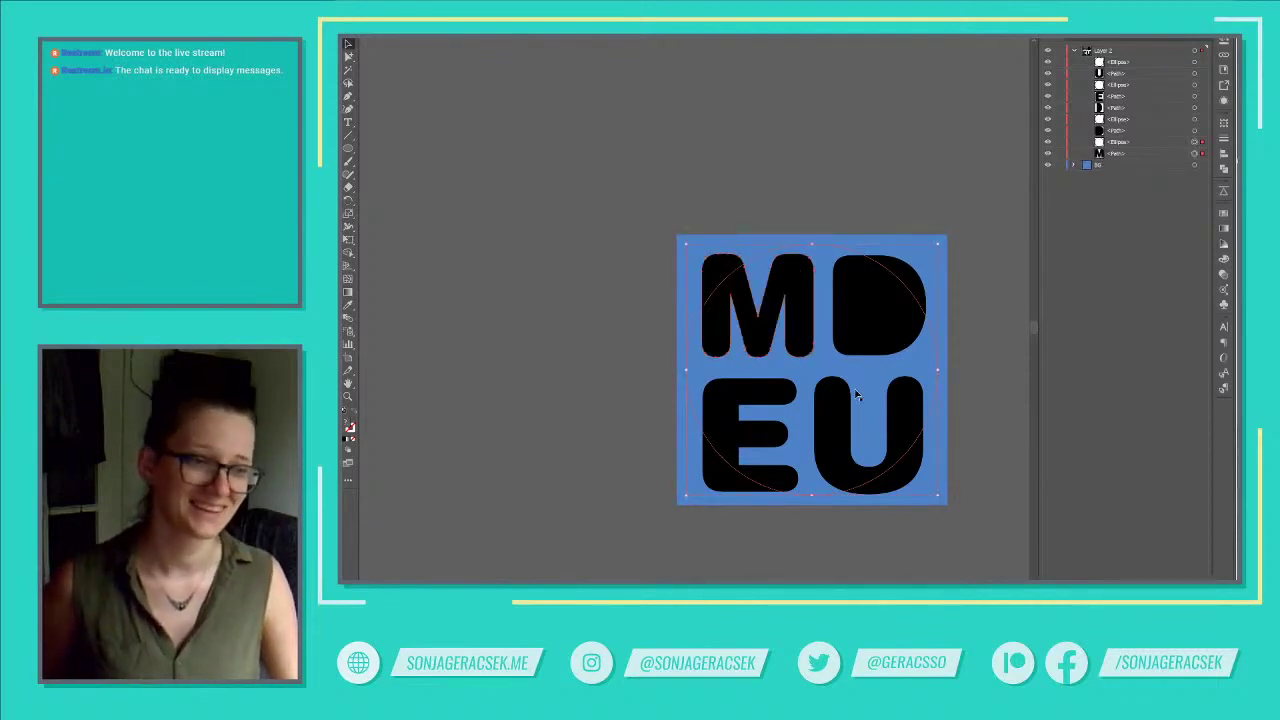
Crop the "M" to its circle with Pathfinder's Crop and select the cropped letter path inside the resulting group.
click(1223, 168)
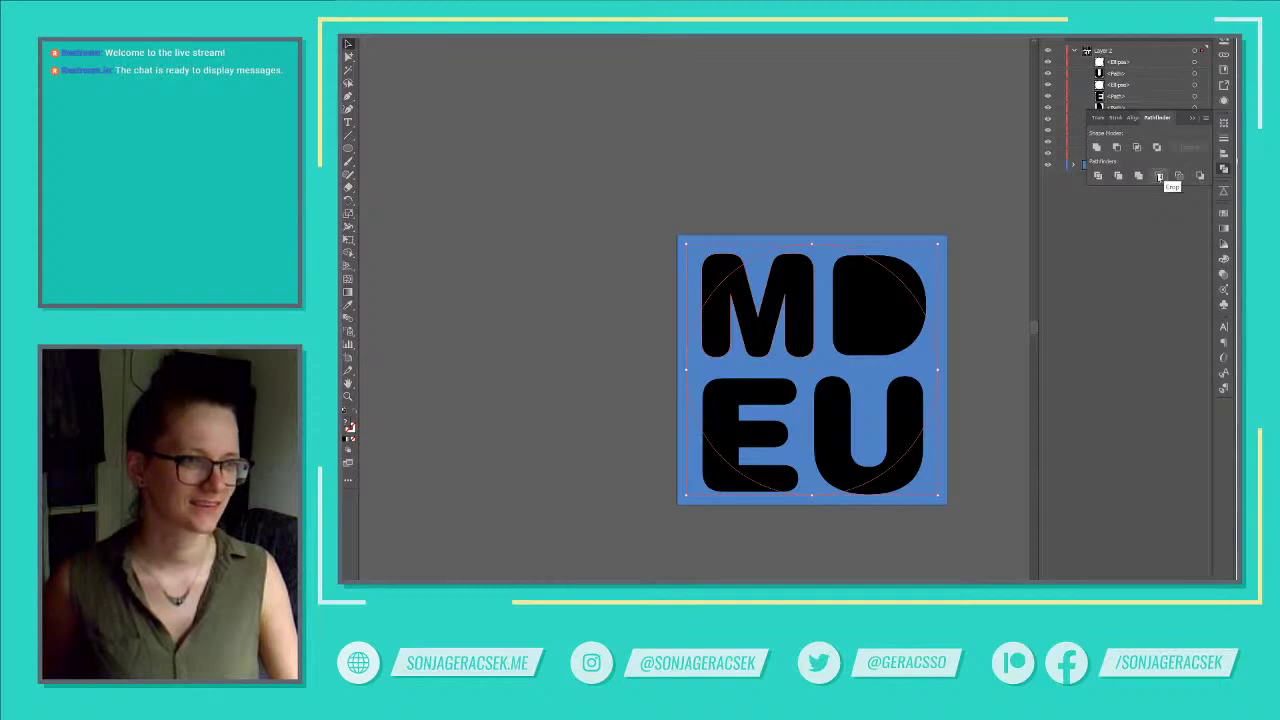
click(1159, 176)
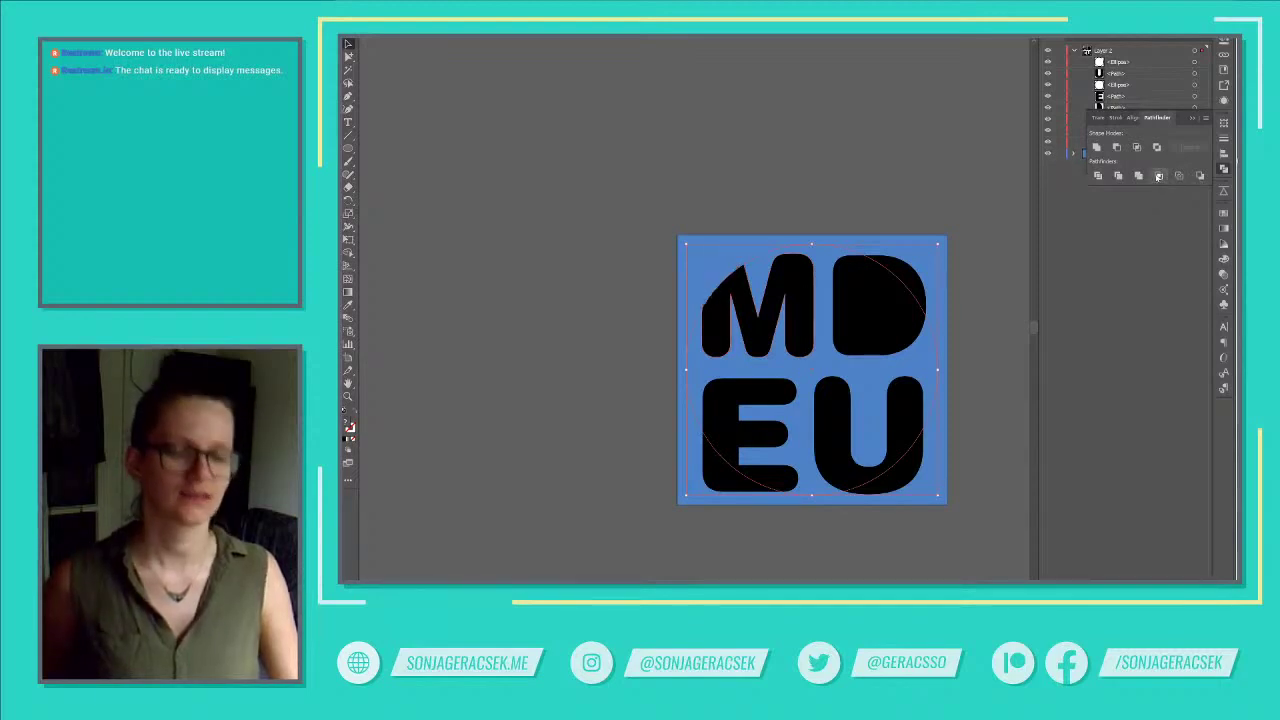
click(1193, 120)
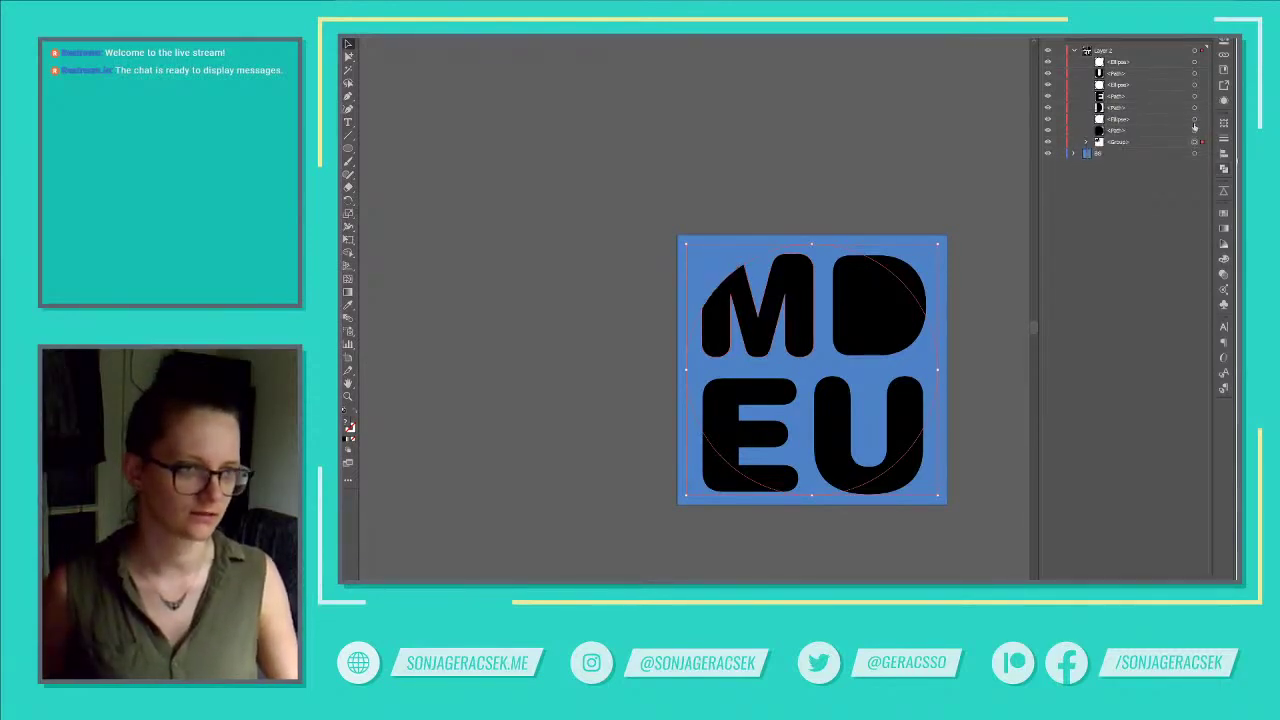
click(1087, 143)
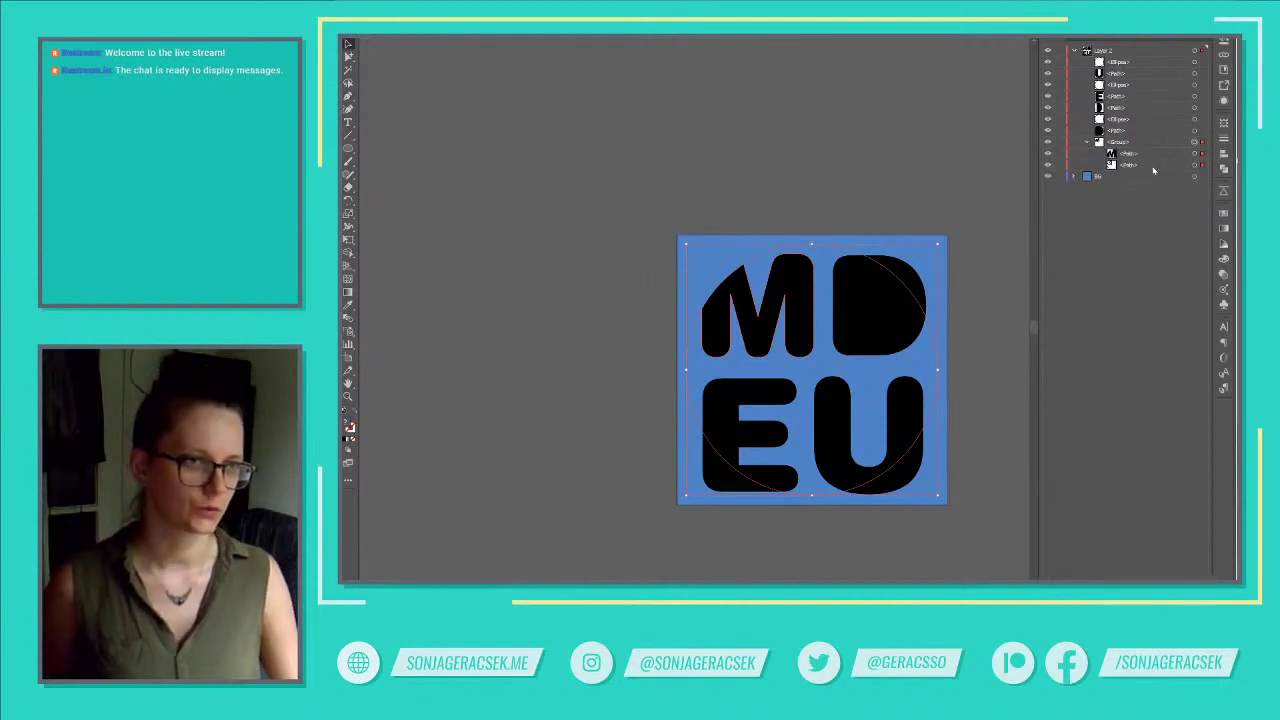
click(1193, 154)
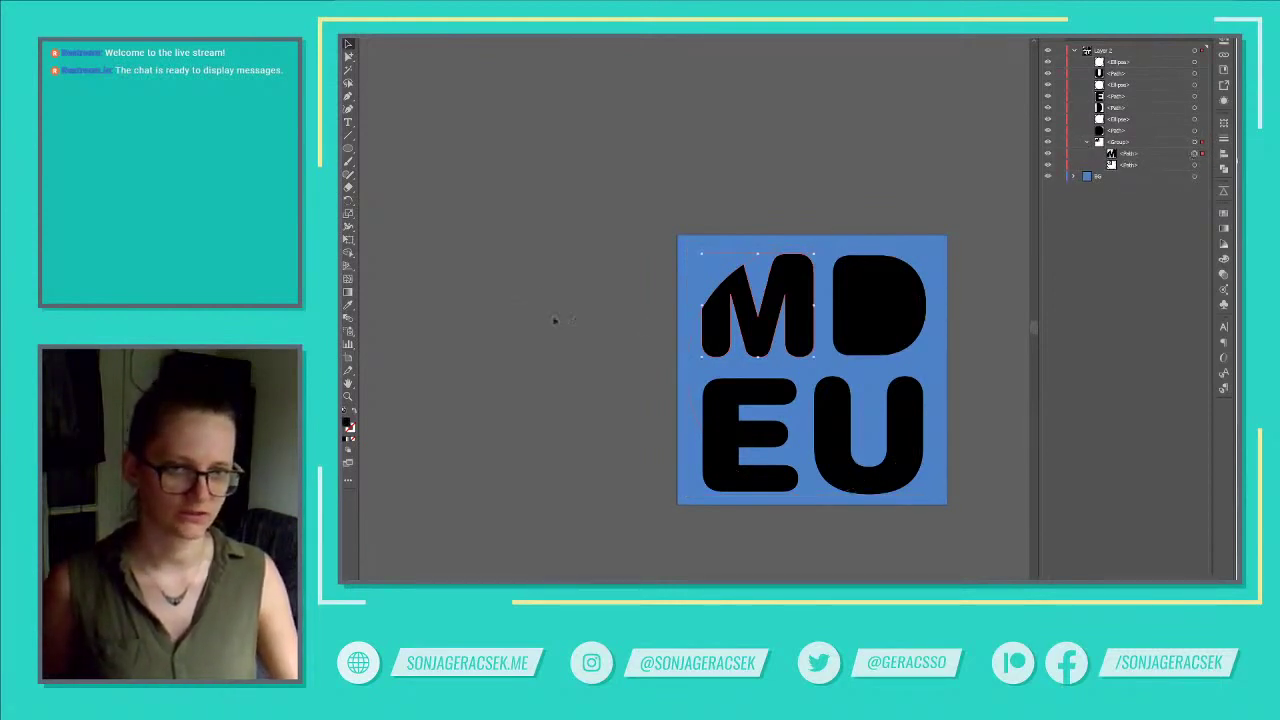
Try a large rounding on the sharp outer corner where the circle cuts the left stem of the "M".
key(a)
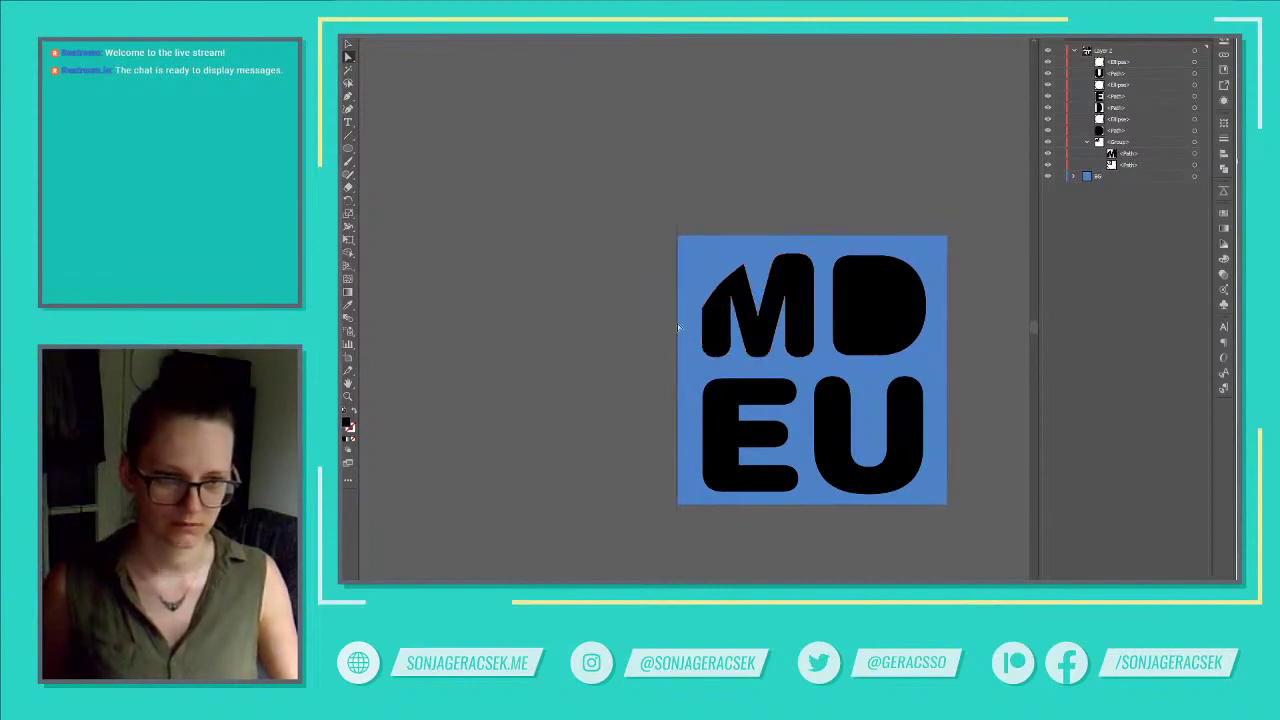
mouse_move(707, 311)
mouse_down()
mouse_move(717, 316)
mouse_move(703, 311)
mouse_up()
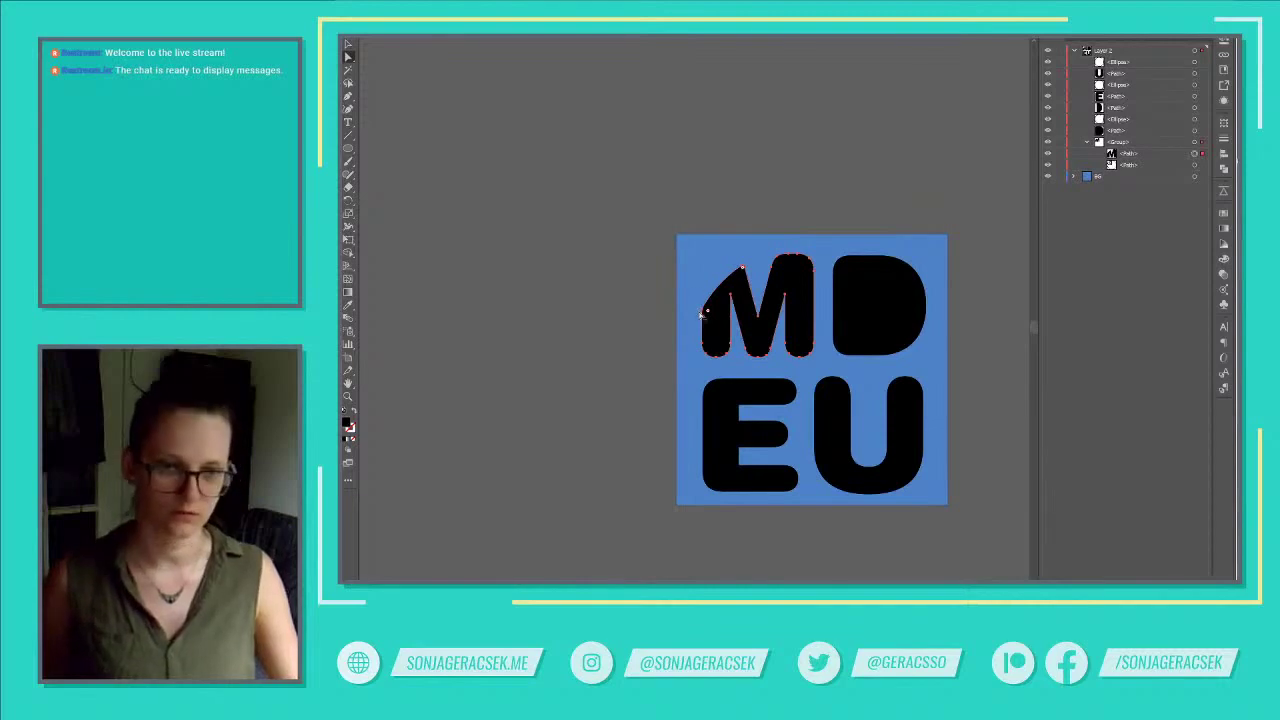
alt+scroll(702, 312, up, 6)
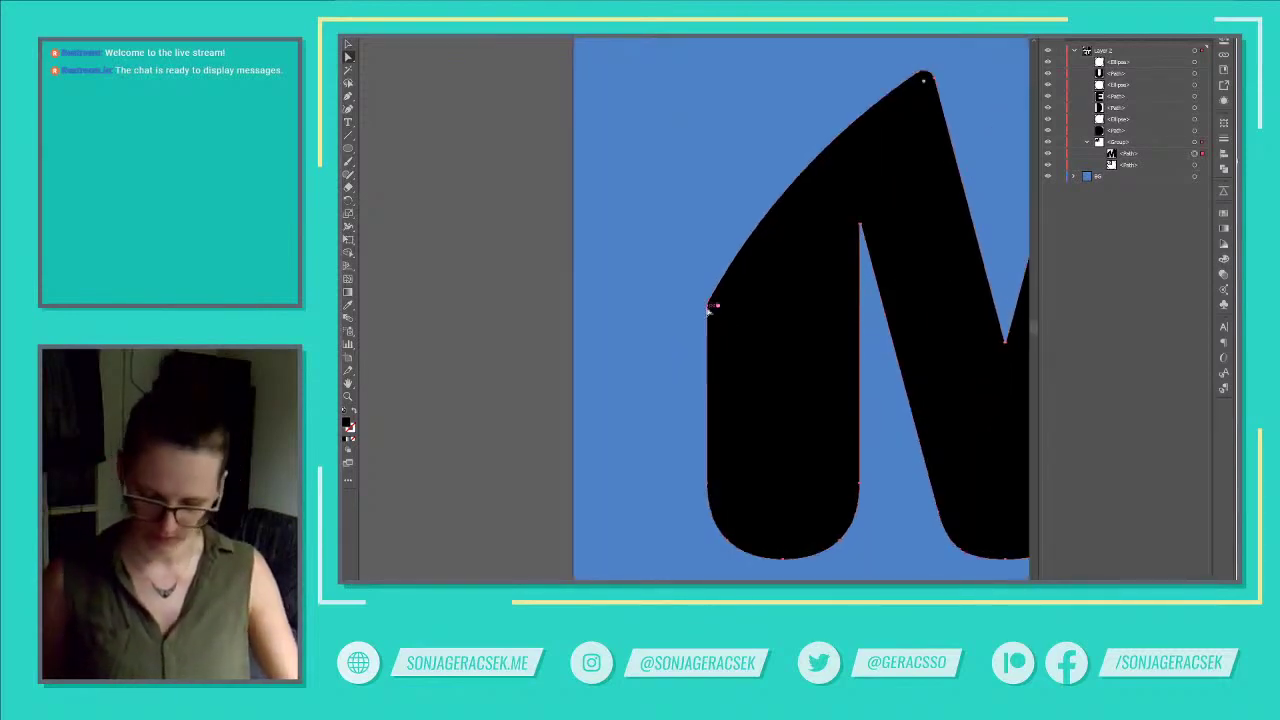
drag(707, 311, 709, 313)
key(p)
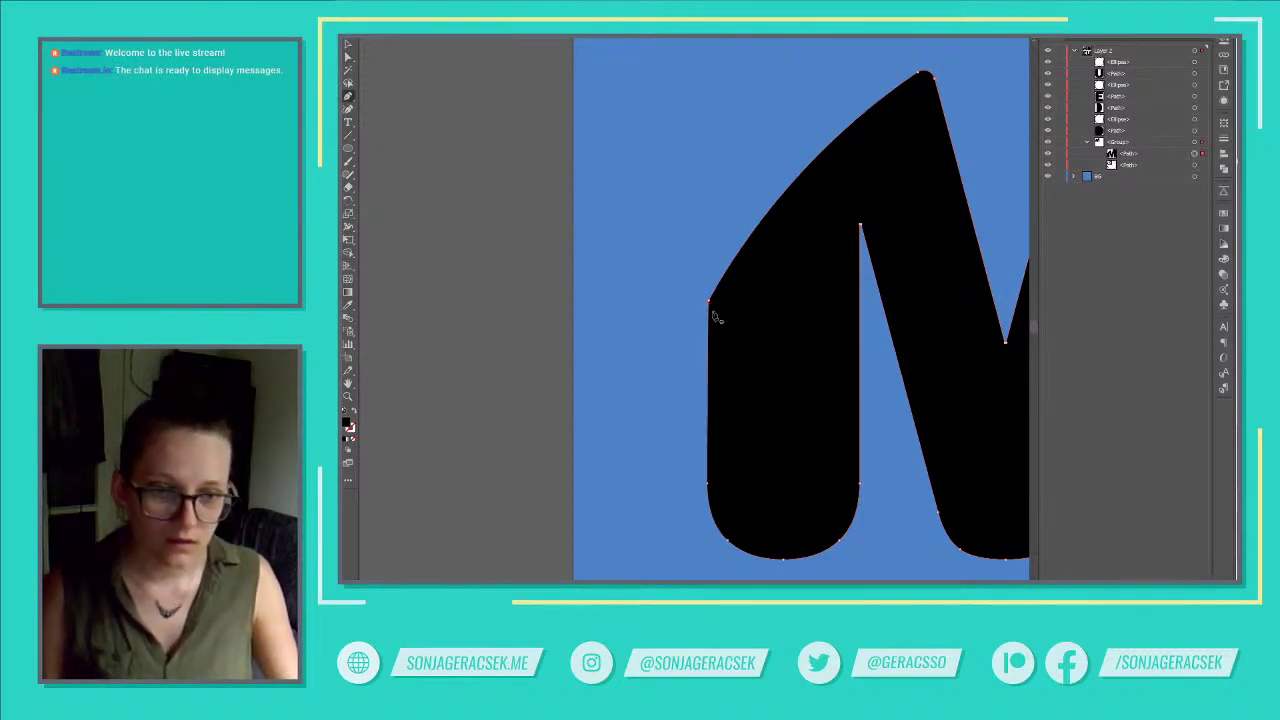
key(a)
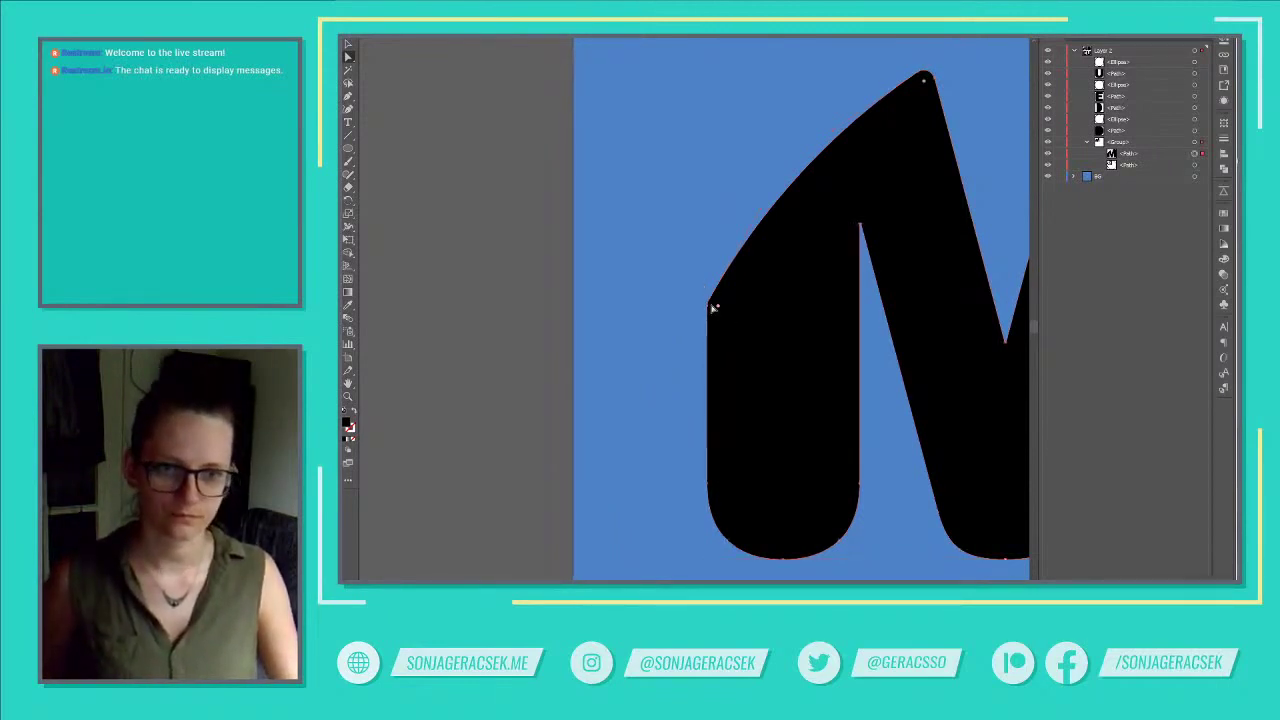
click(709, 306)
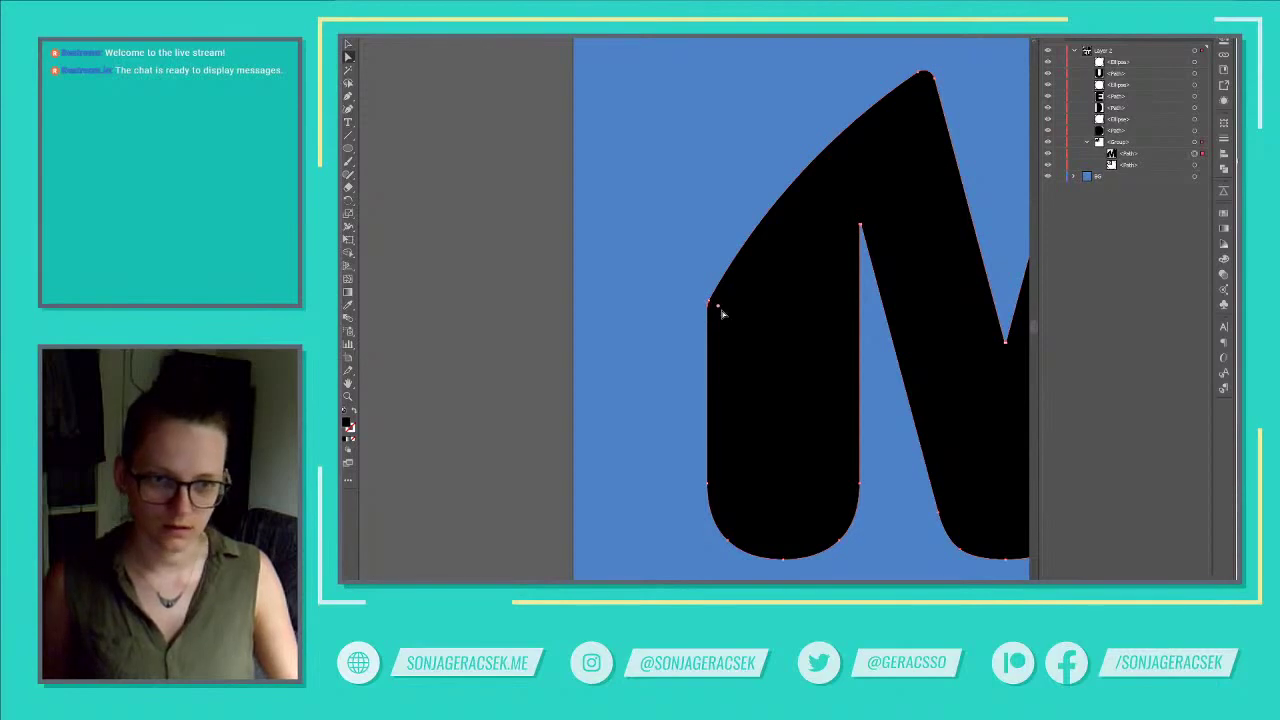
drag(720, 309, 1051, 374)
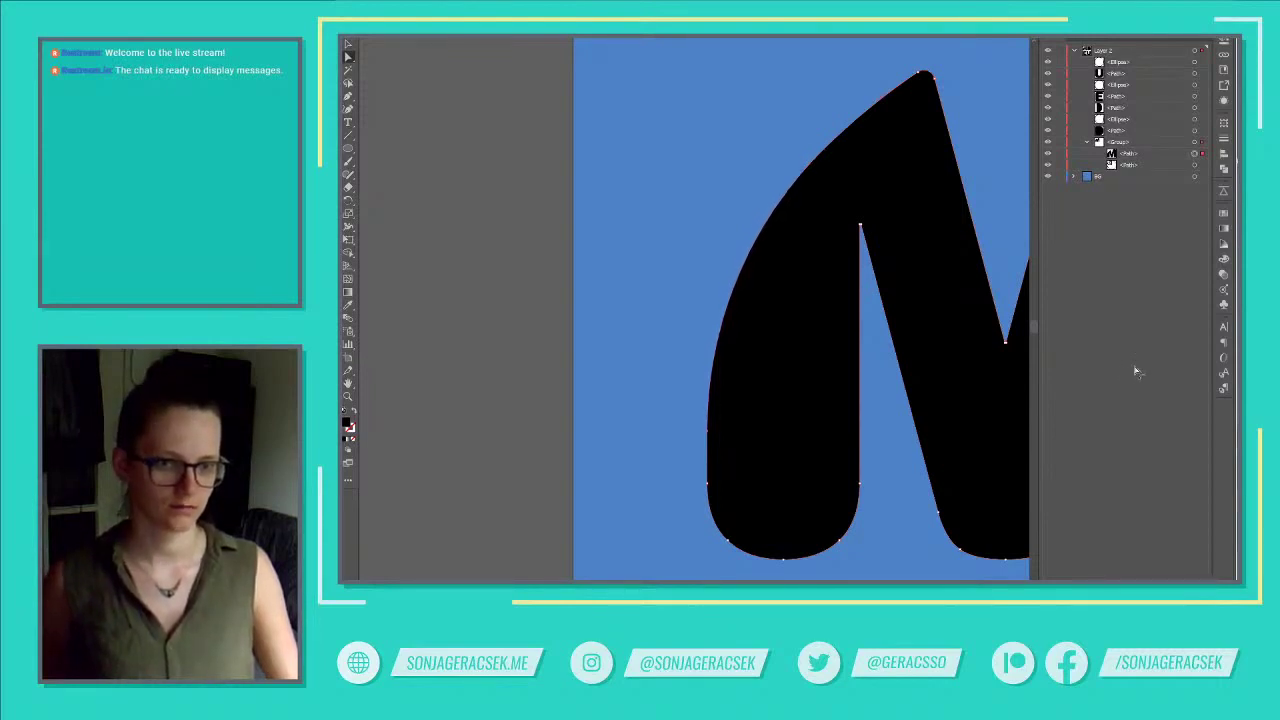
Round the outer cut corner of the left stem of the "M" into a smooth curve with its live corner.
scroll(934, 380, down, 3)
scroll(930, 360, right, 4)
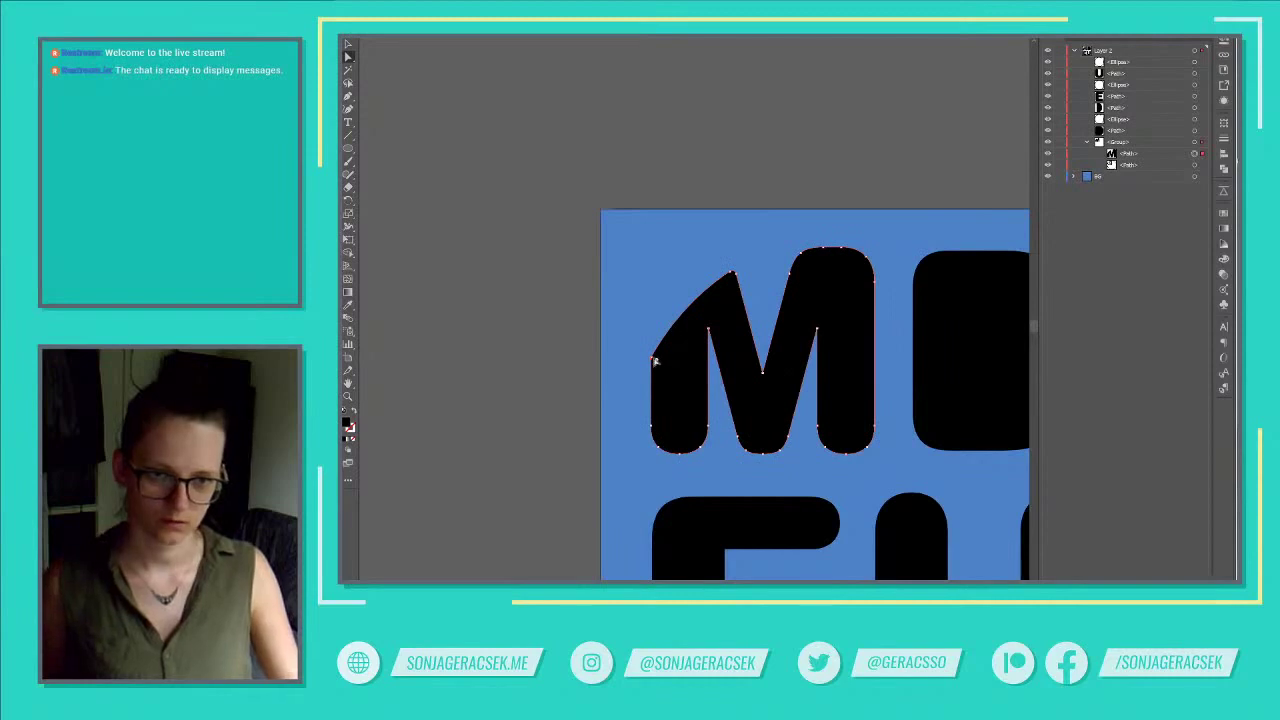
drag(655, 358, 793, 428)
scroll(751, 380, down, 2)
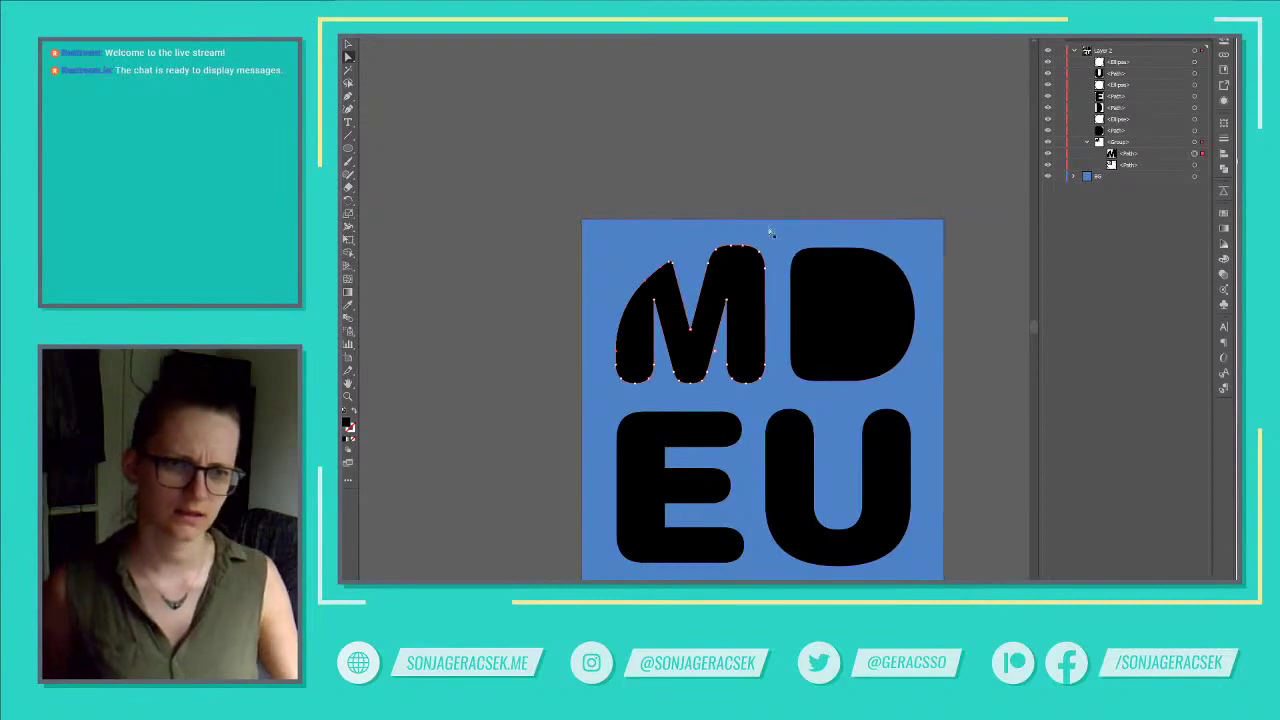
Deselect the "M" and select the inner counter path of the "D".
click(798, 222)
click(850, 292)
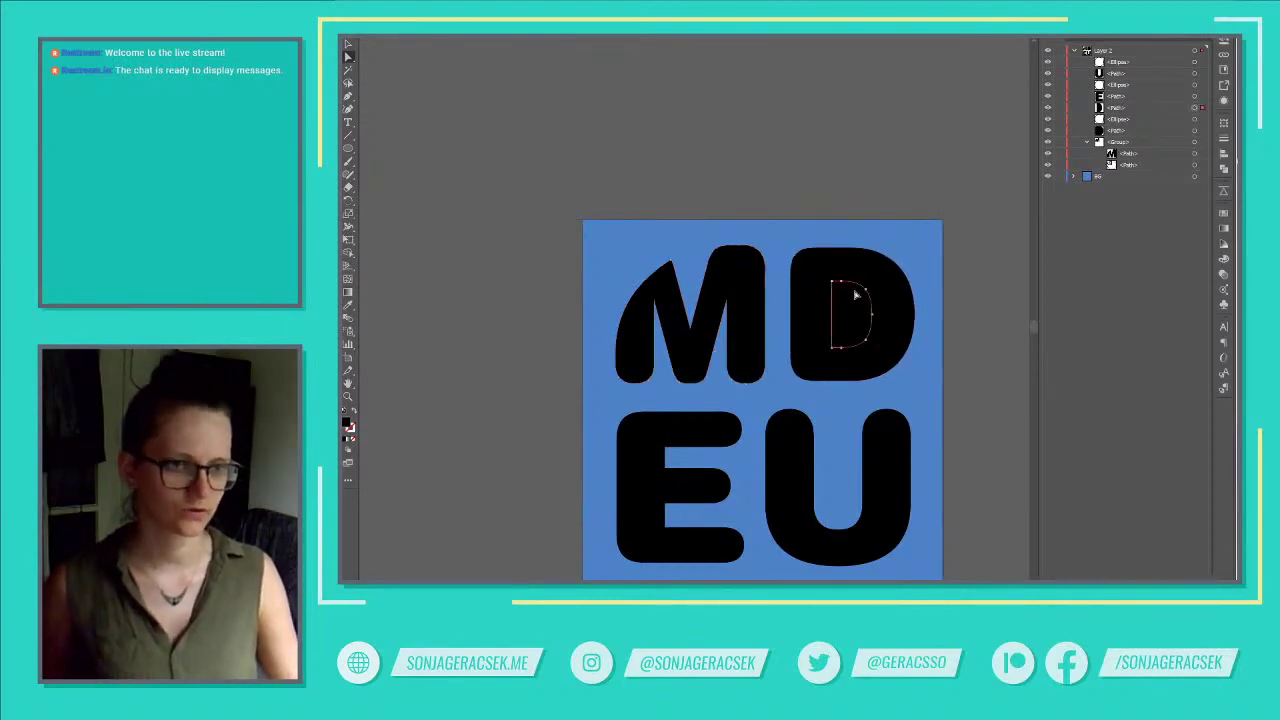
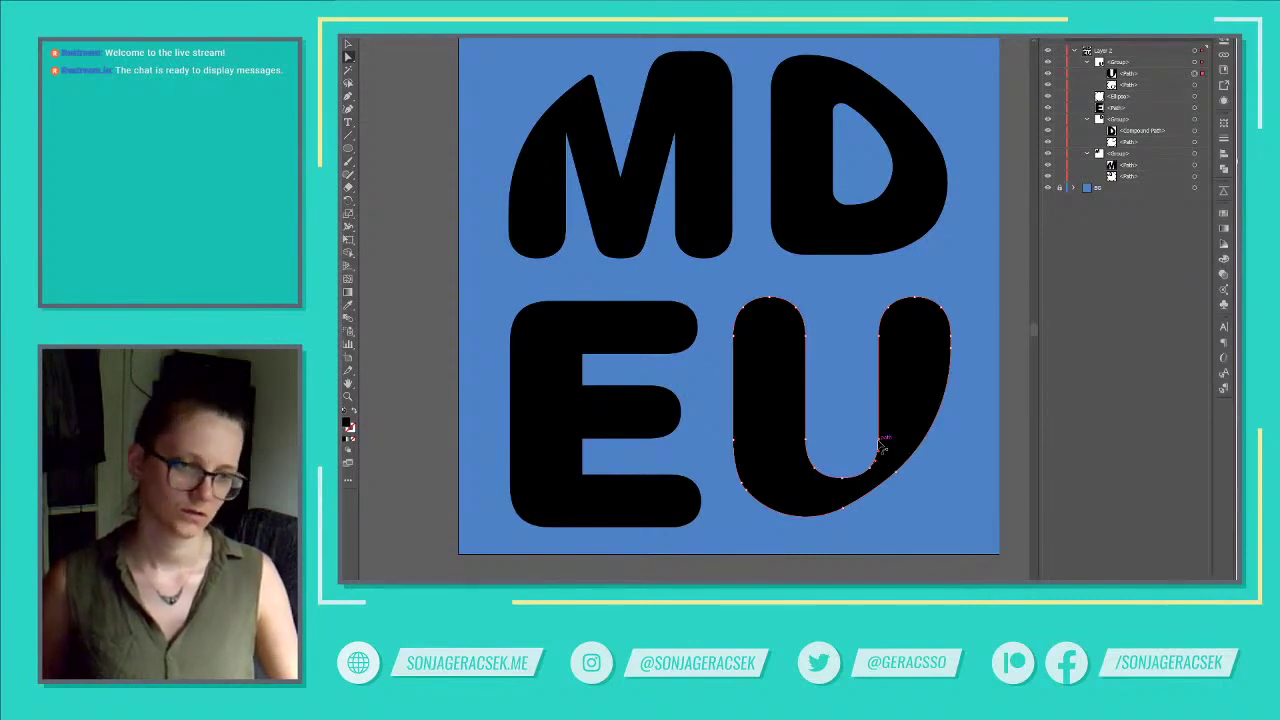
Try bending the lower right inner edge of the "U" by pulling new handles from its anchor with the Anchor Point tool.
key(p)
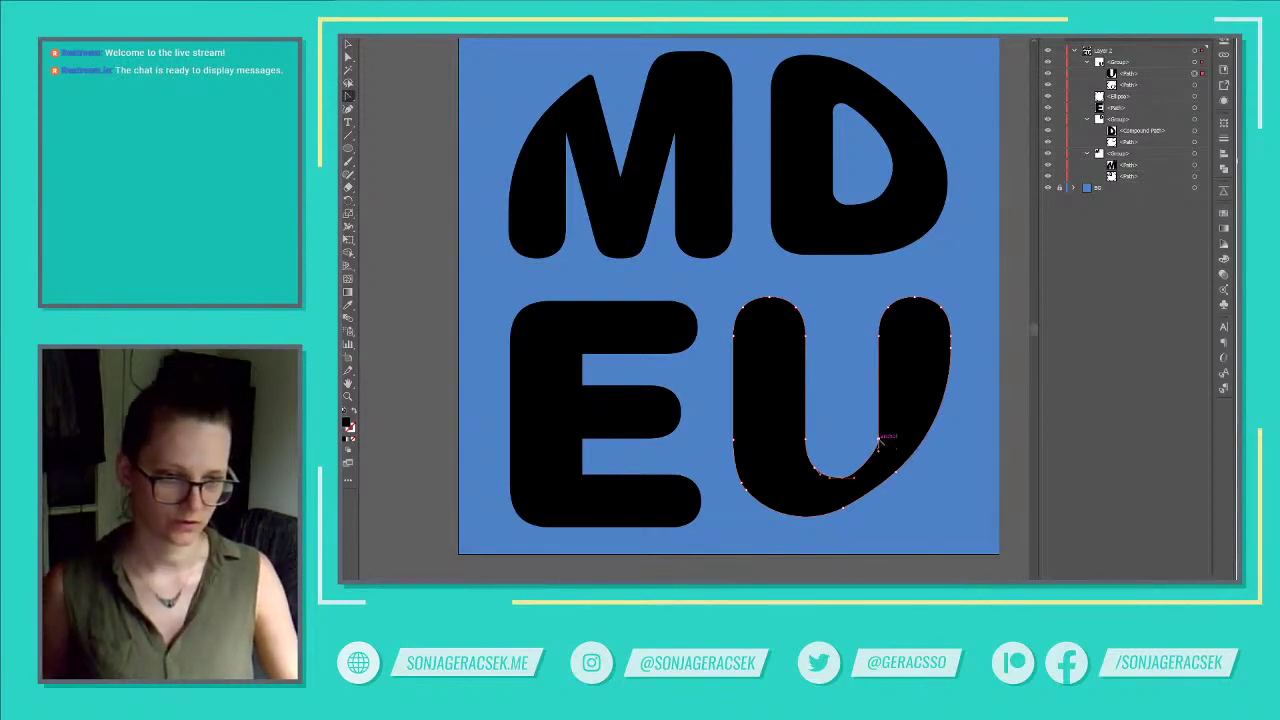
click(879, 445)
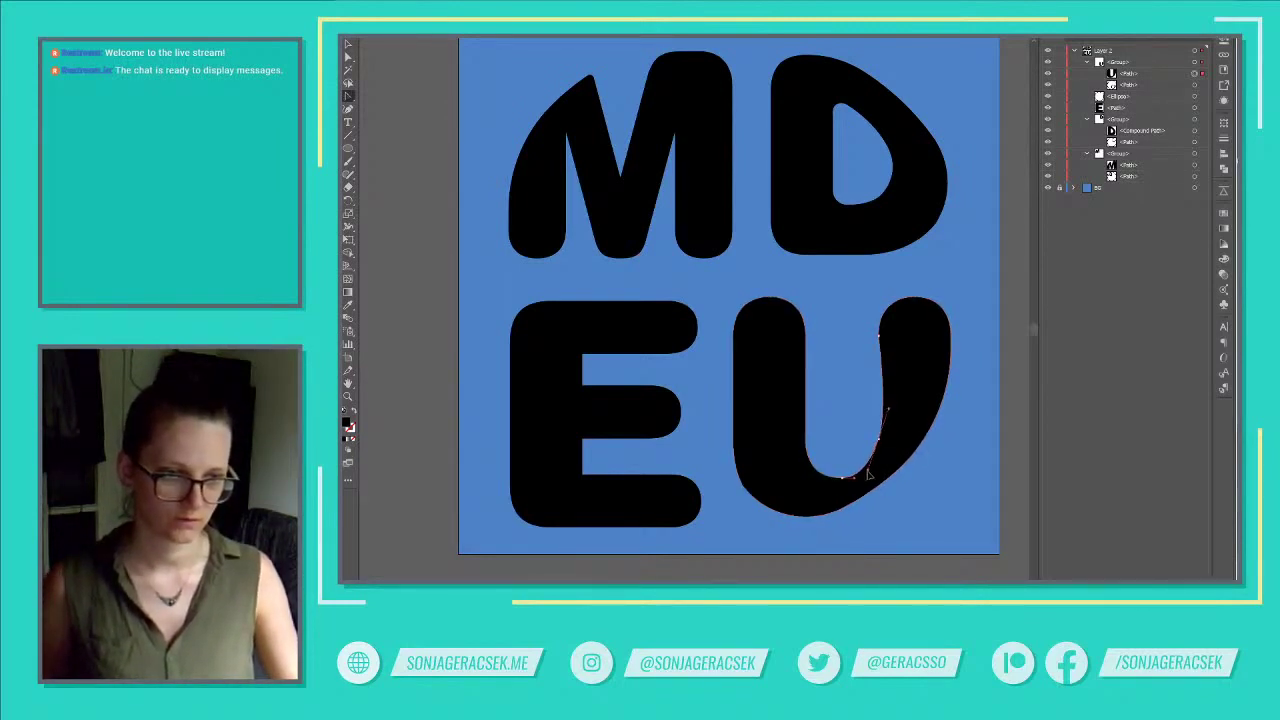
click(866, 477)
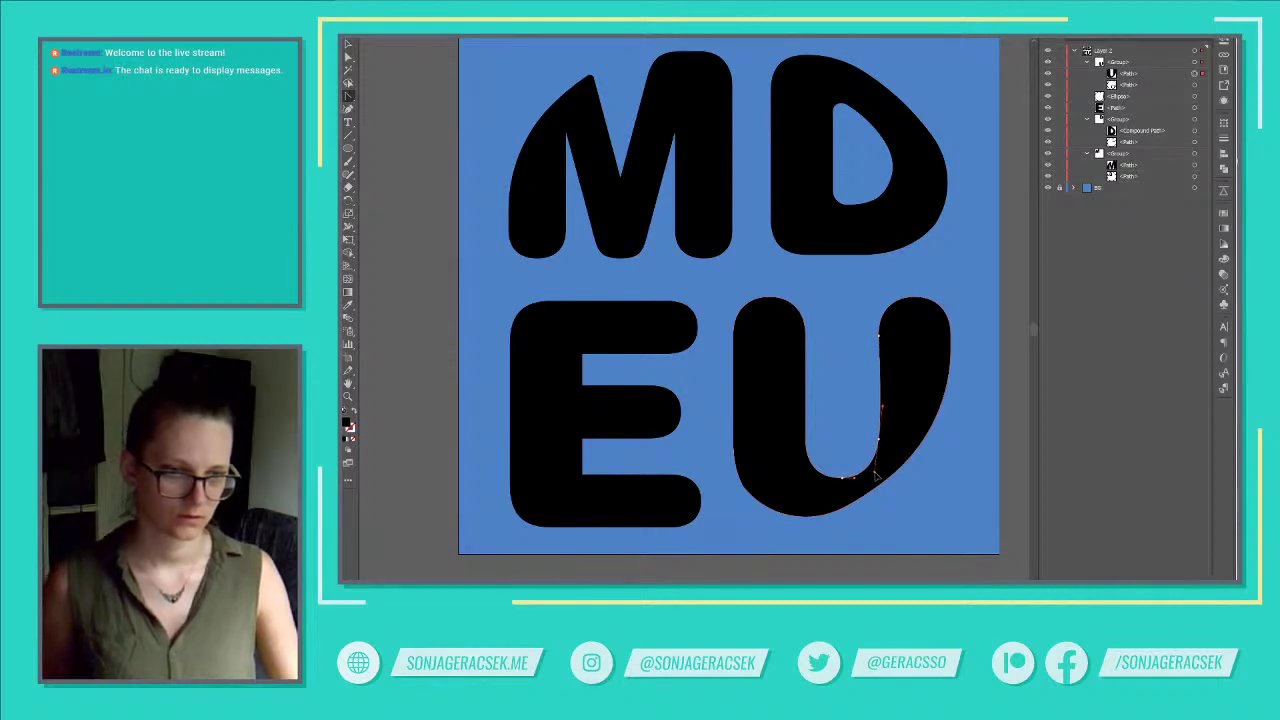
click(879, 477)
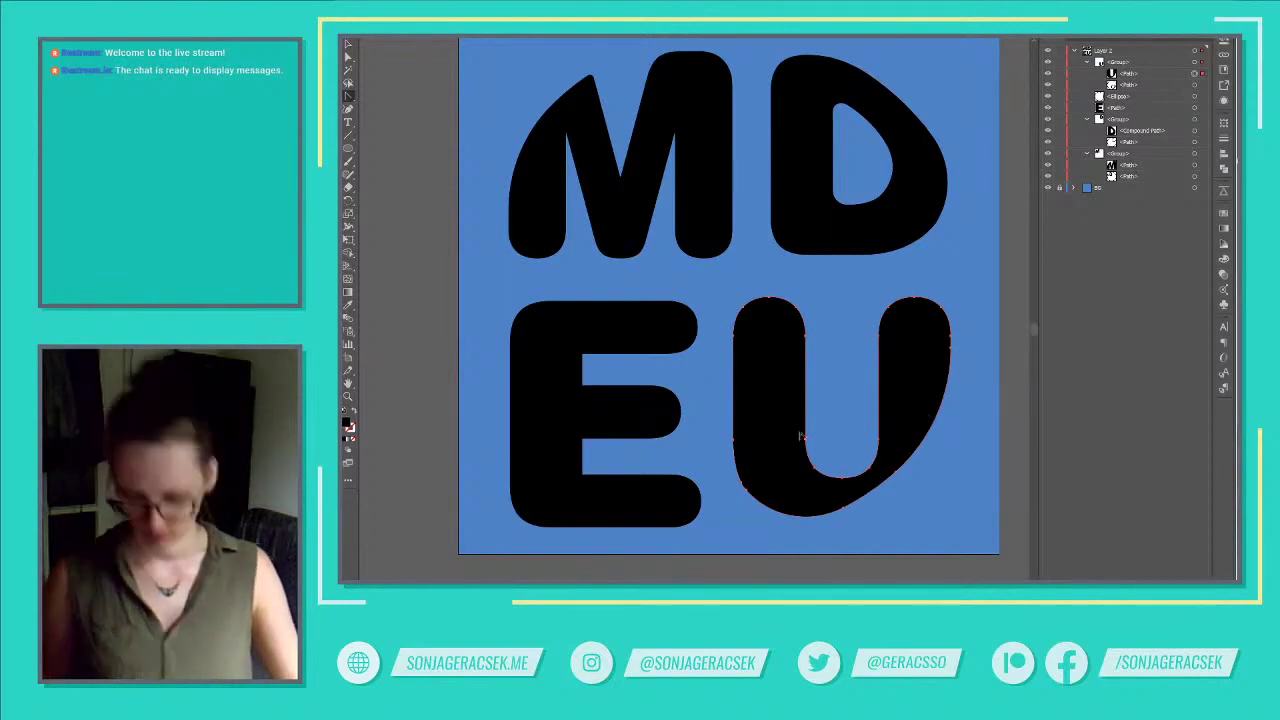
Reshape the lower right inner corner of the "U" by moving its anchors and adjusting their curve handles.
key(a)
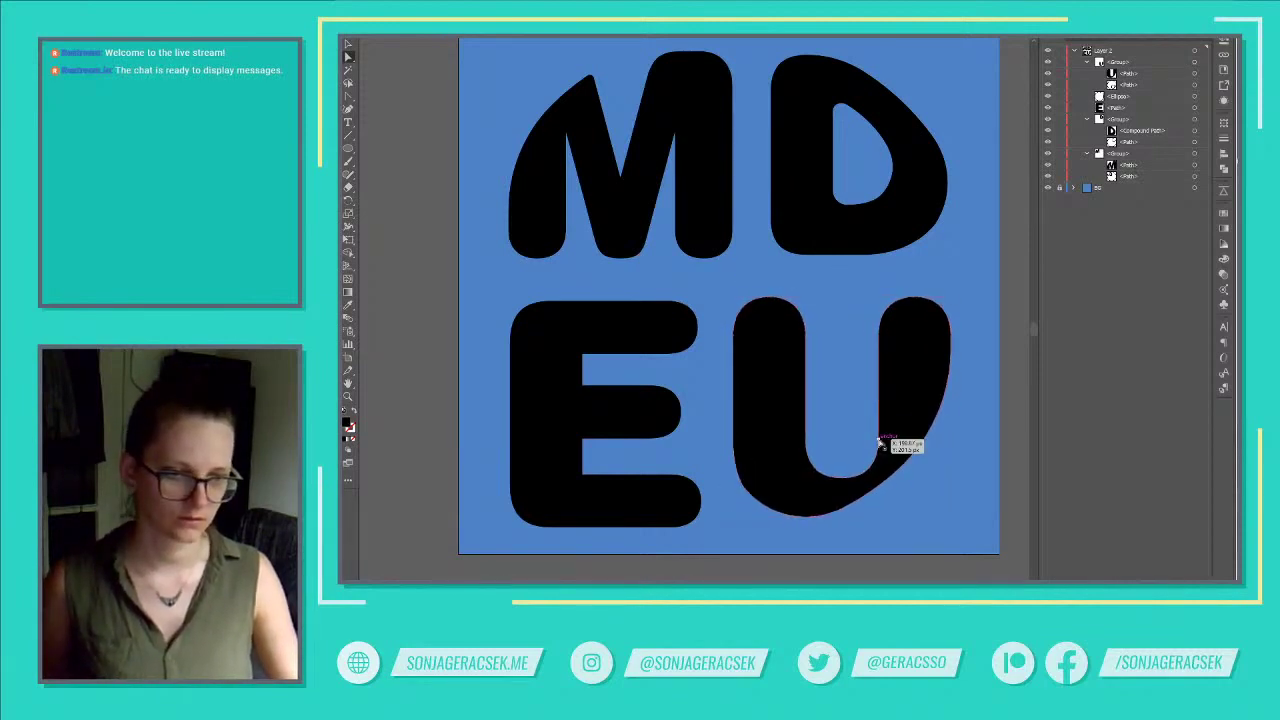
drag(878, 442, 871, 477)
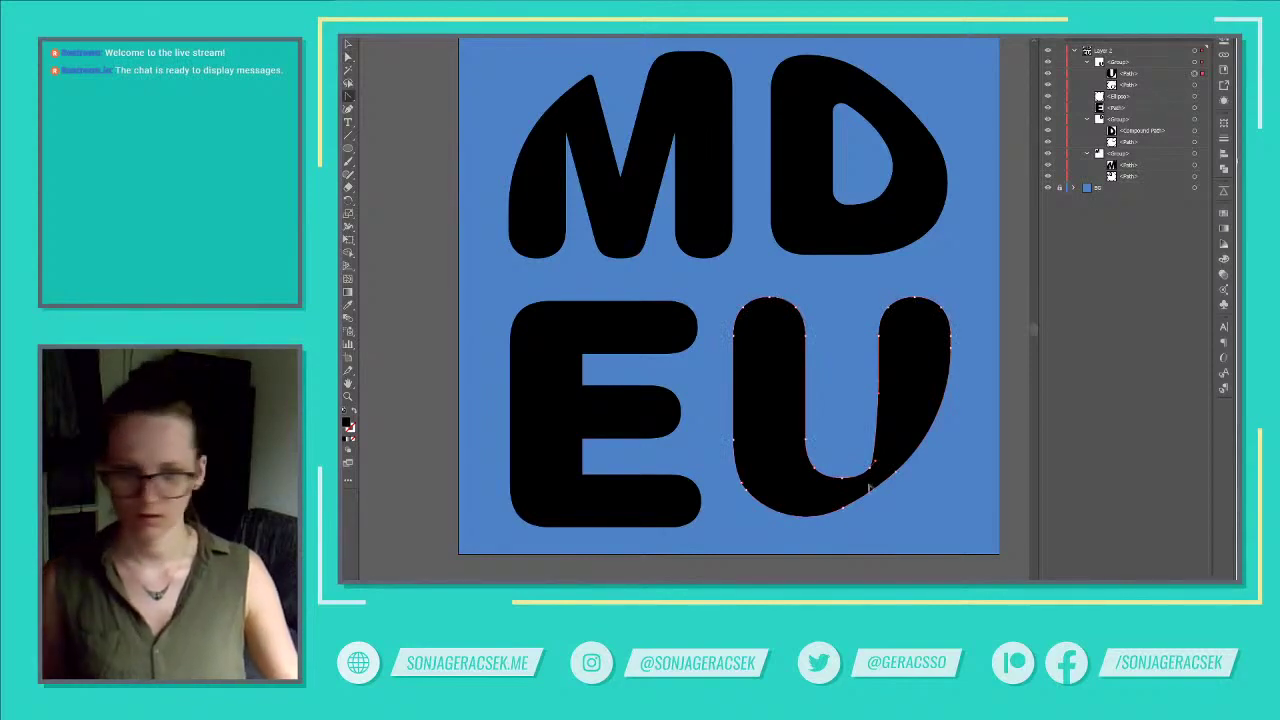
click(879, 464)
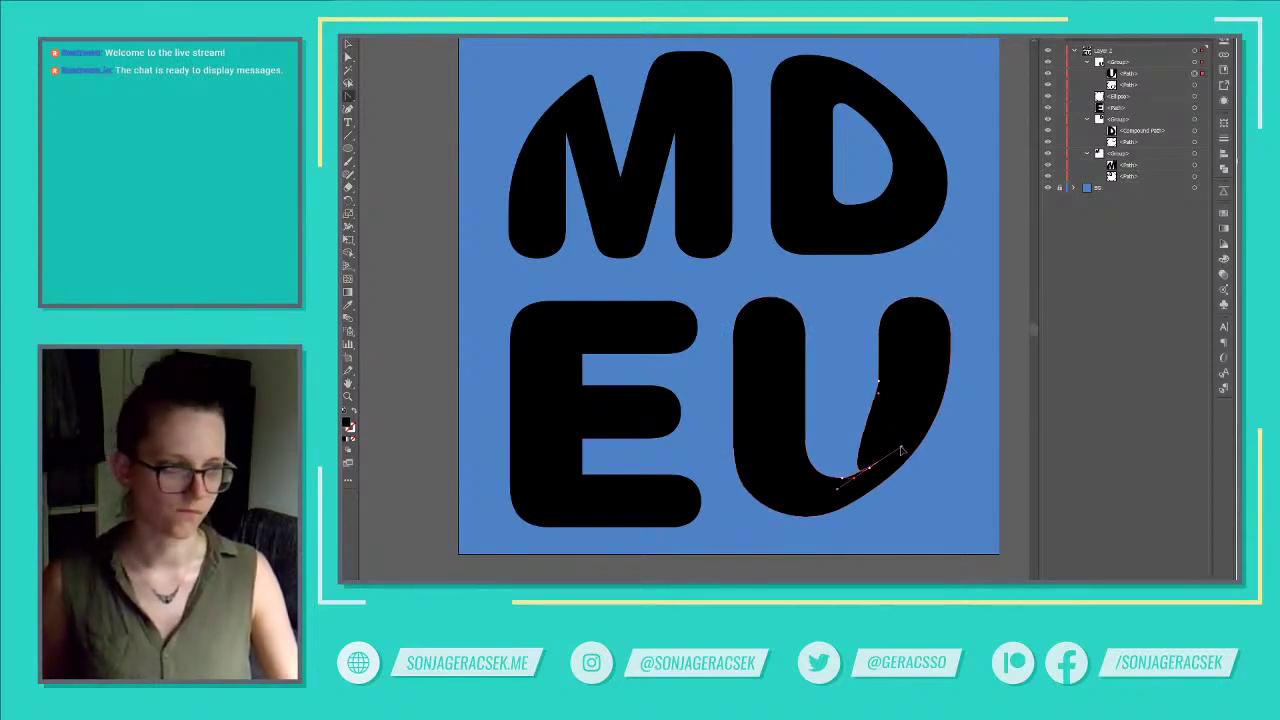
drag(903, 452, 852, 484)
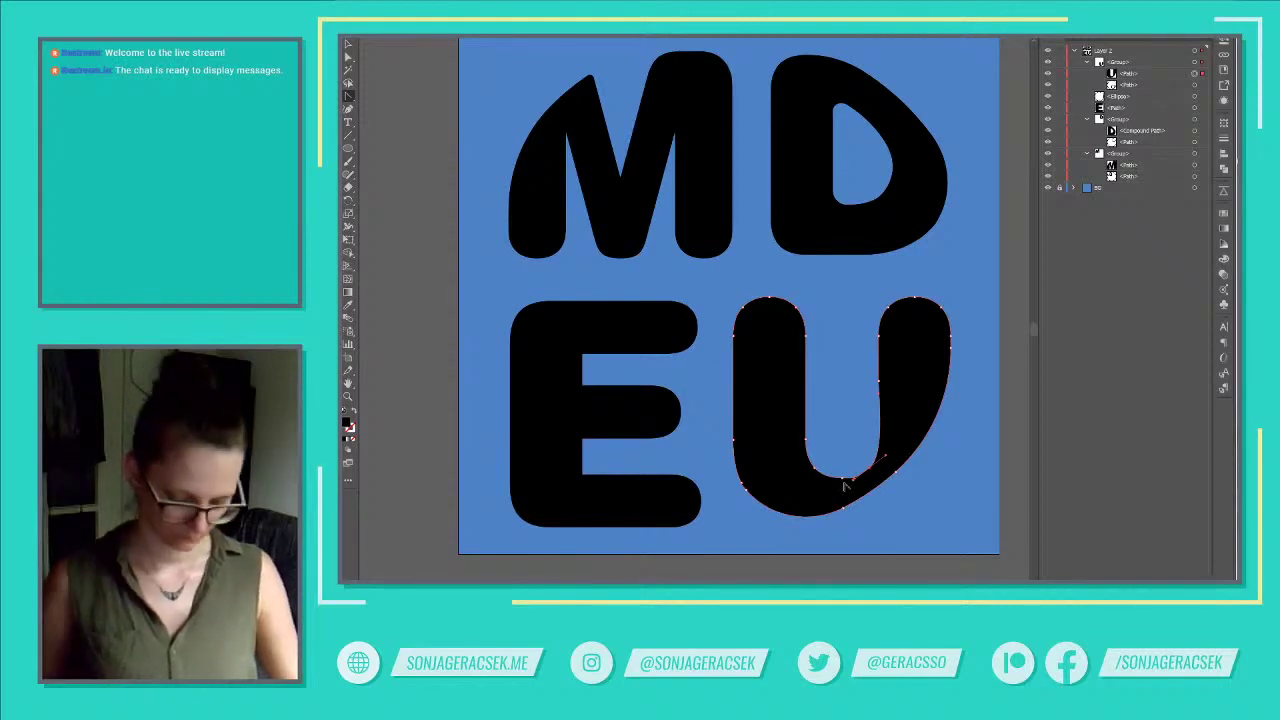
drag(849, 468, 852, 474)
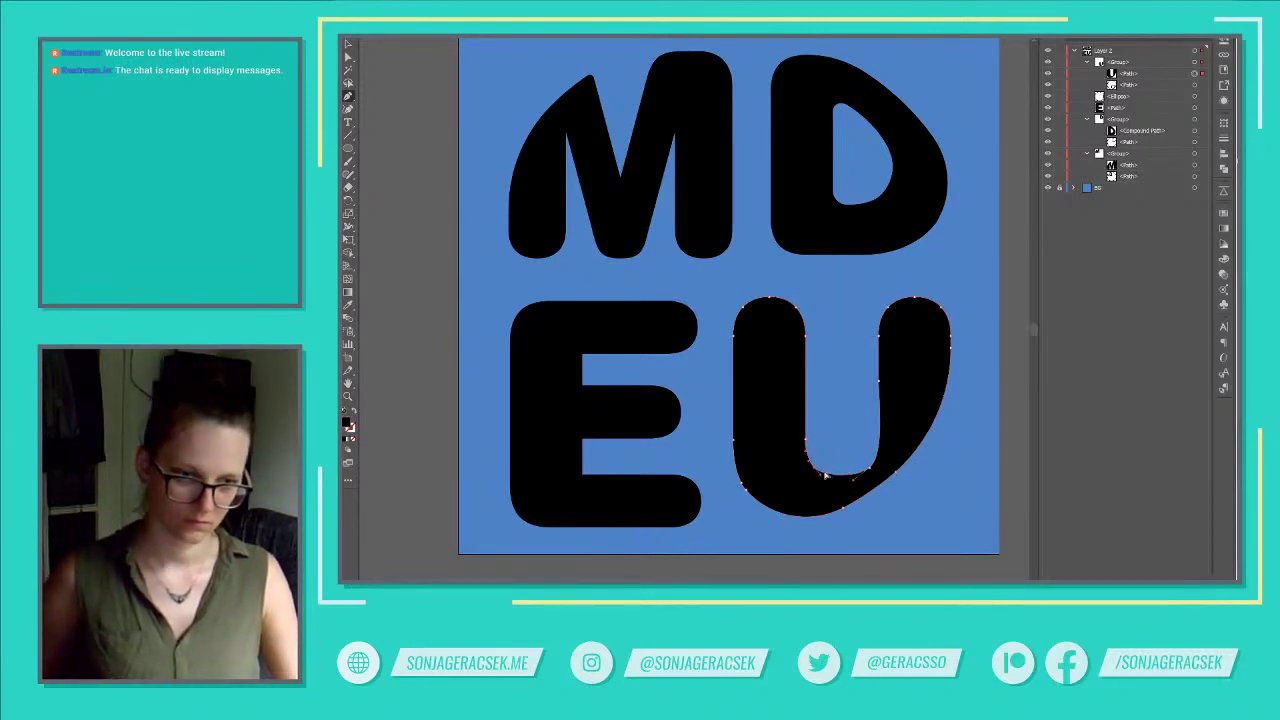
Move the anchor at the bottom of the inner curve of the "U" downward to deepen the opening.
key(a)
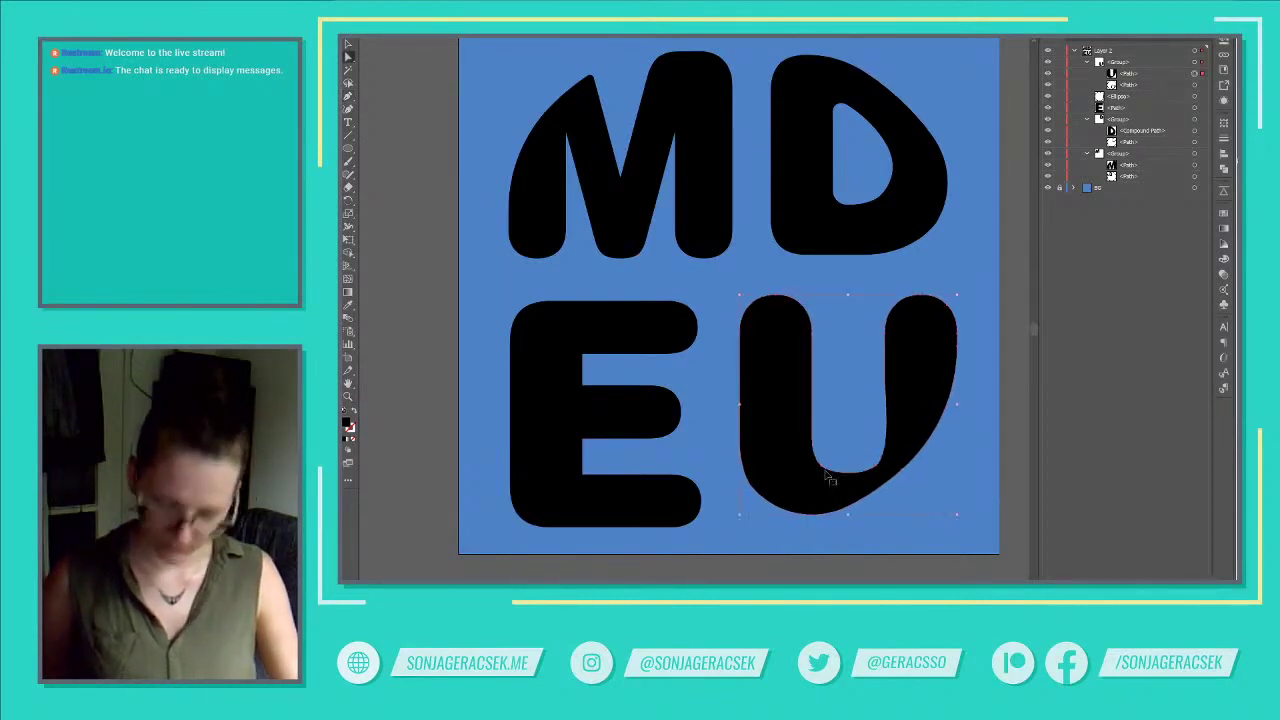
click(818, 477)
click(821, 484)
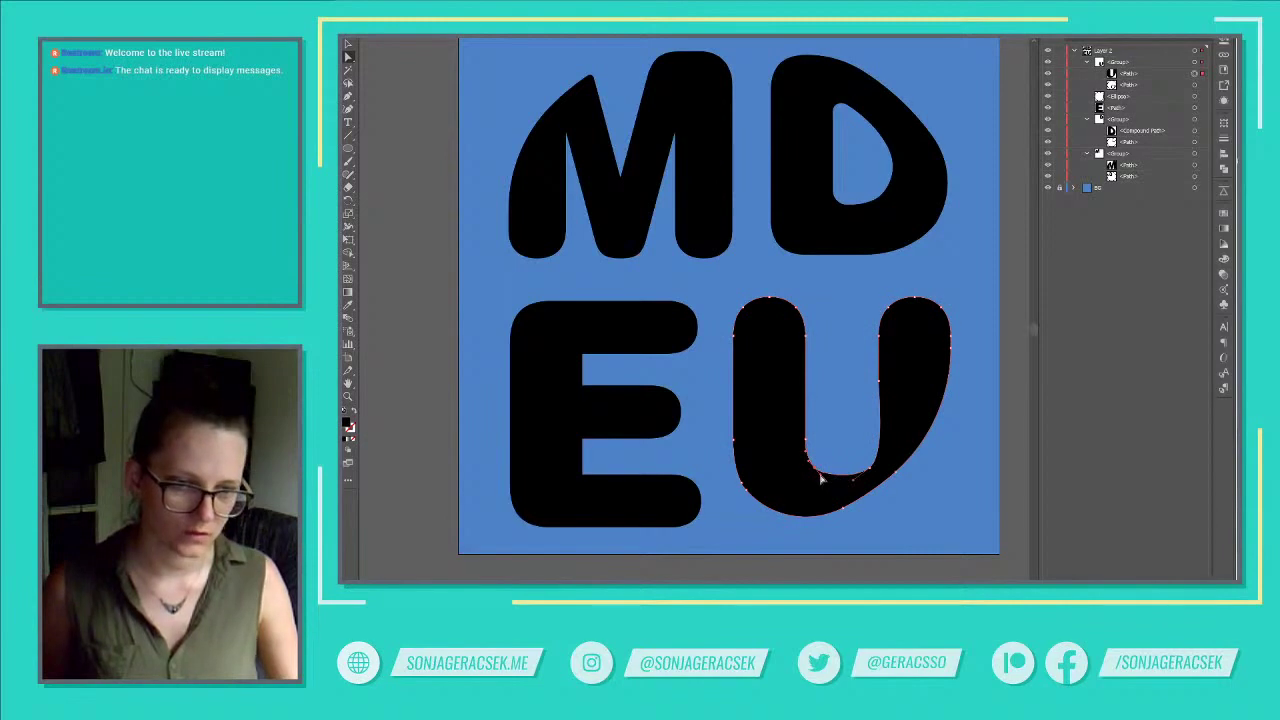
mouse_move(821, 481)
mouse_down()
mouse_move(826, 465)
mouse_move(816, 492)
mouse_move(796, 484)
mouse_move(820, 493)
mouse_up()
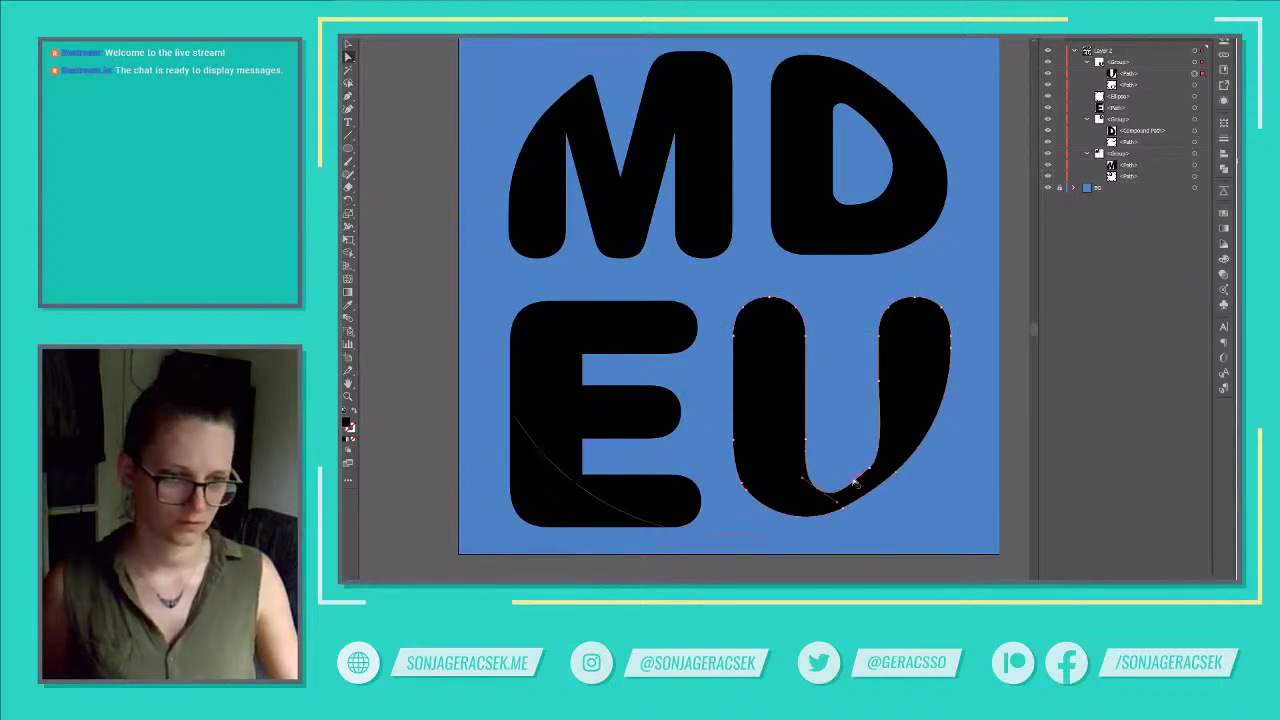
click(828, 500)
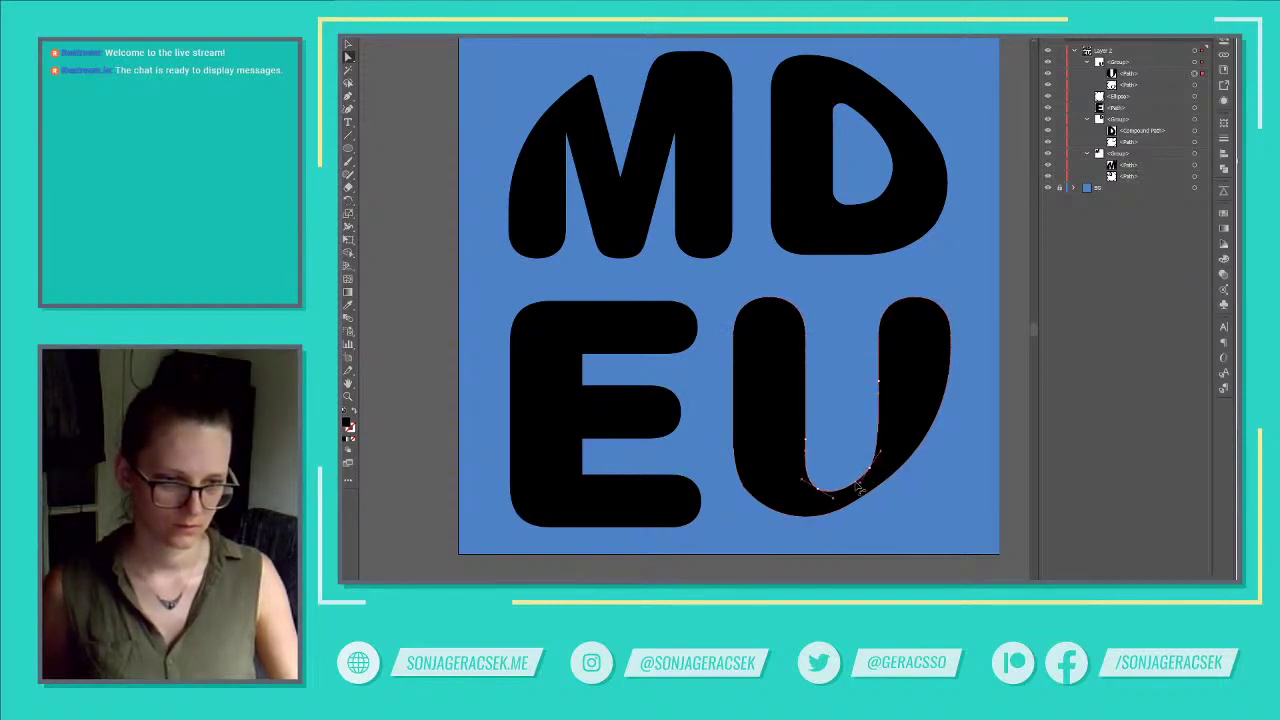
Fine-tune the bottom and right anchors and handles of the inner curve of the "U" into a round bowl.
mouse_move(866, 466)
mouse_down()
mouse_move(877, 456)
mouse_move(867, 460)
mouse_up()
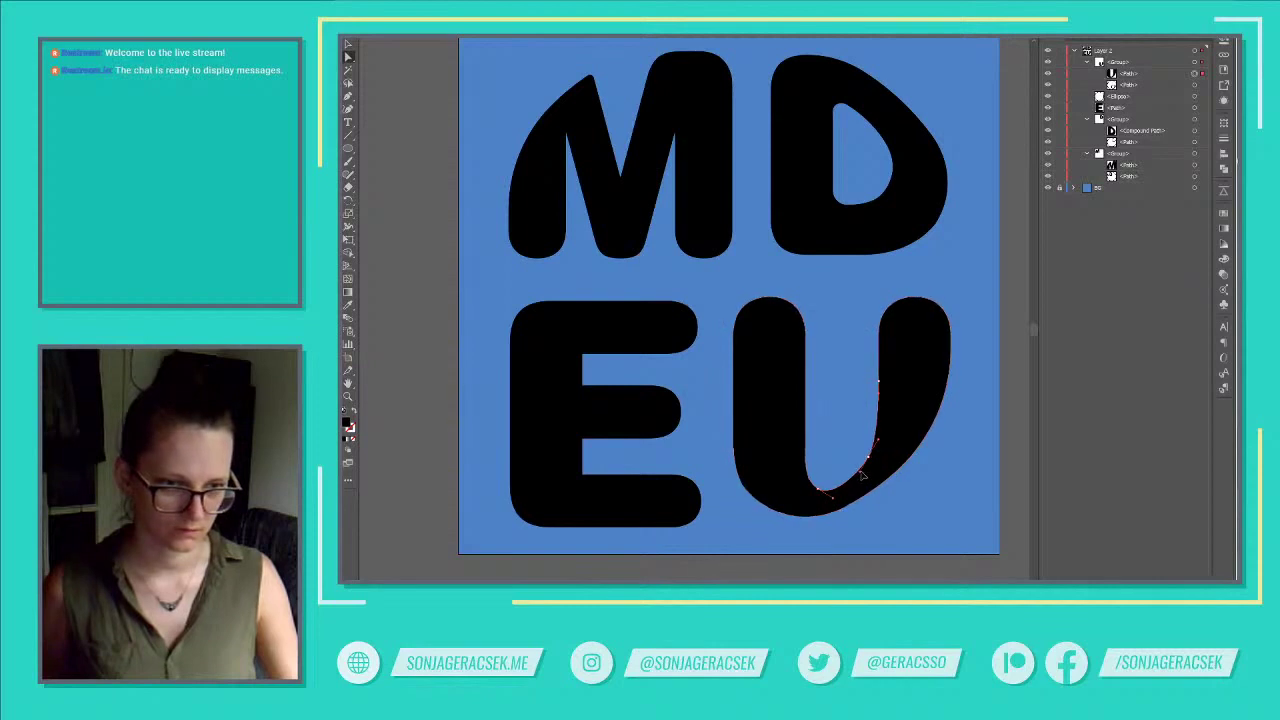
mouse_move(866, 458)
mouse_down()
mouse_move(877, 452)
mouse_move(870, 470)
mouse_up()
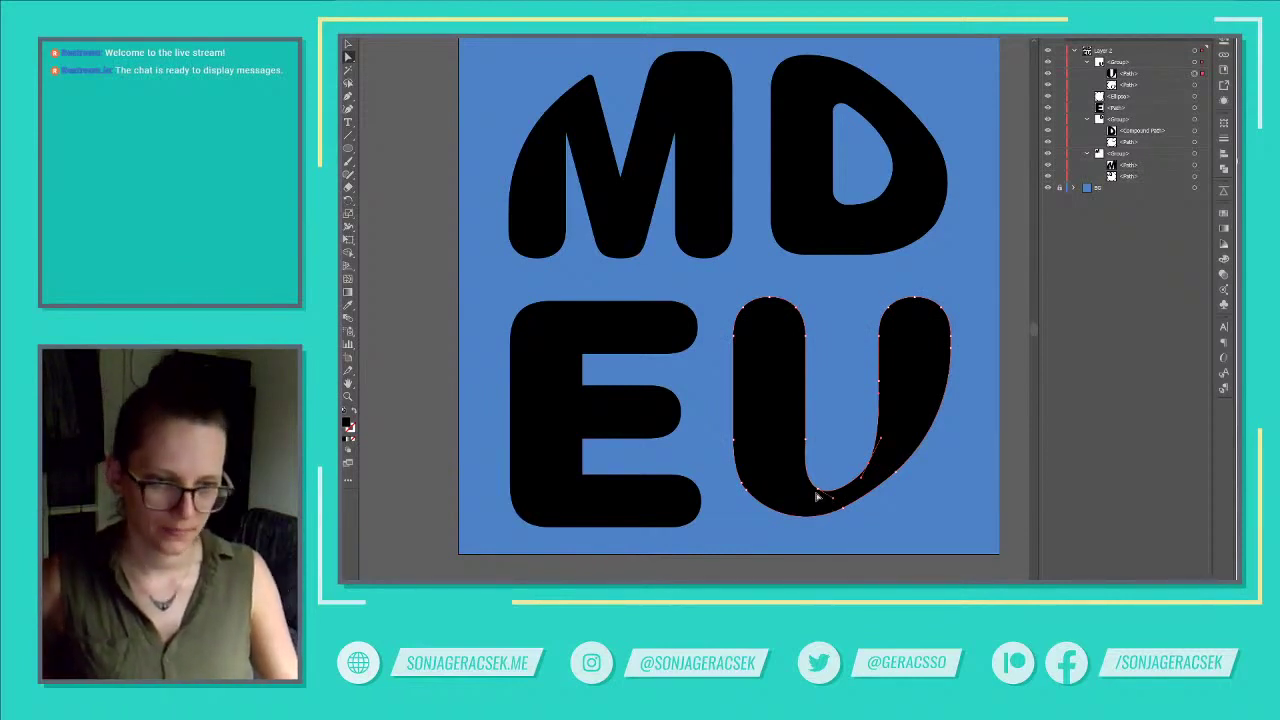
mouse_move(816, 497)
mouse_down()
mouse_move(819, 485)
mouse_move(826, 503)
mouse_up()
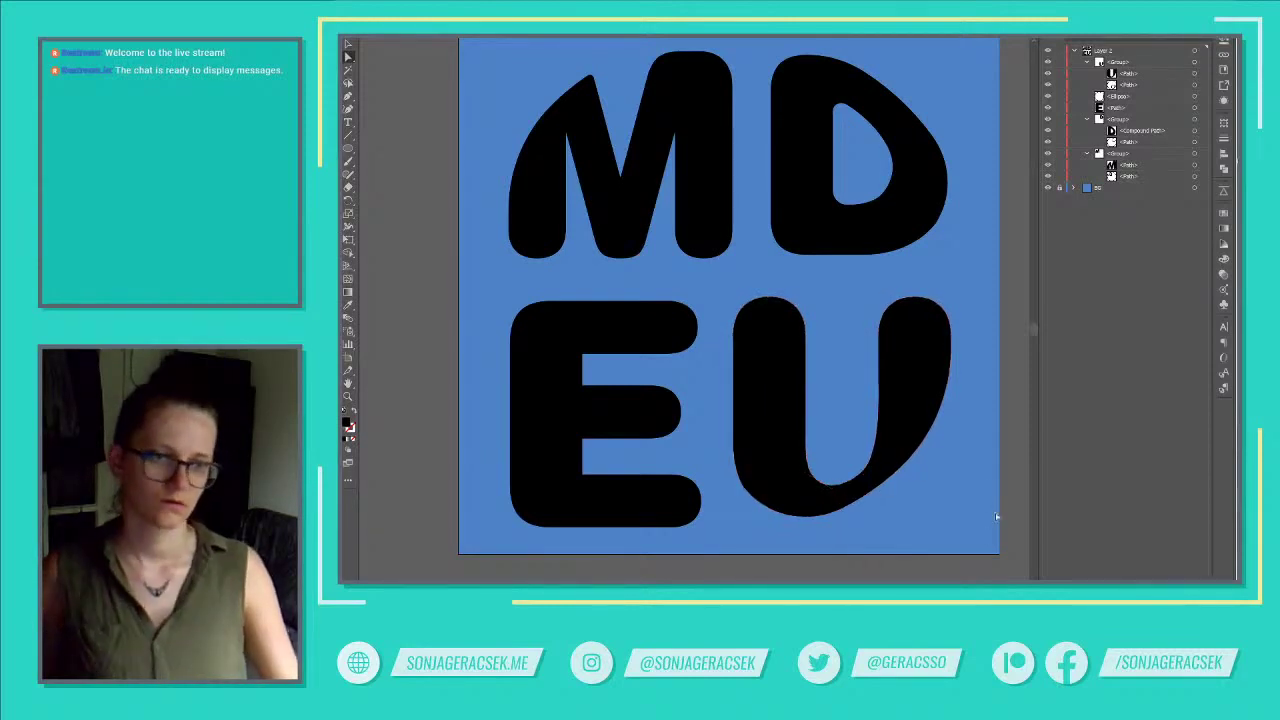
click(864, 478)
click(860, 483)
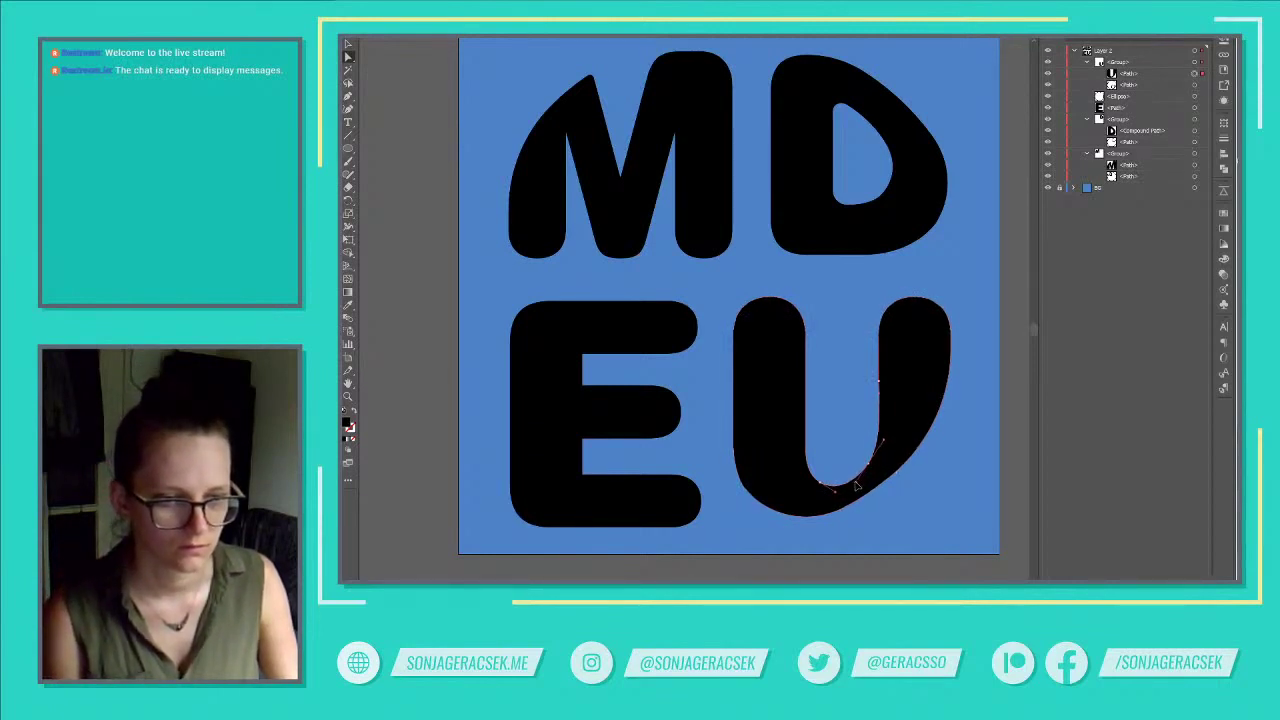
click(914, 577)
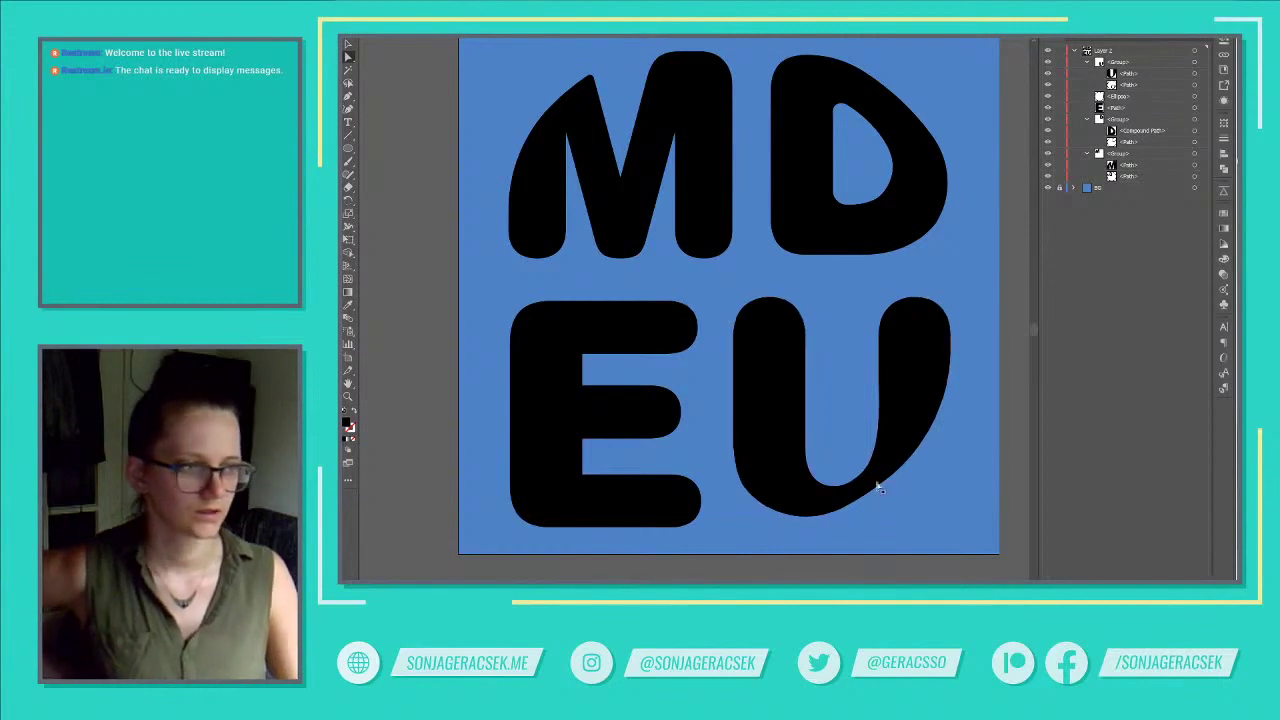
Smooth the outer lower left curve of the "U" by adjusting its anchors.
click(808, 522)
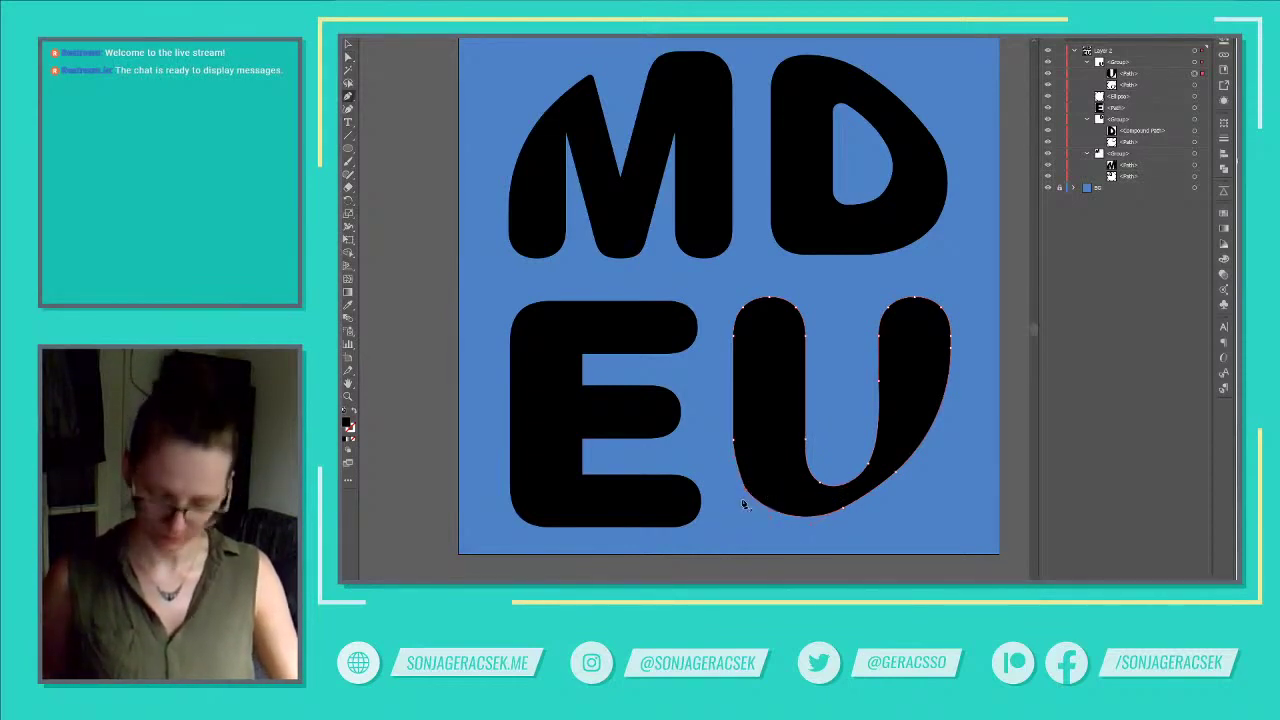
key(v)
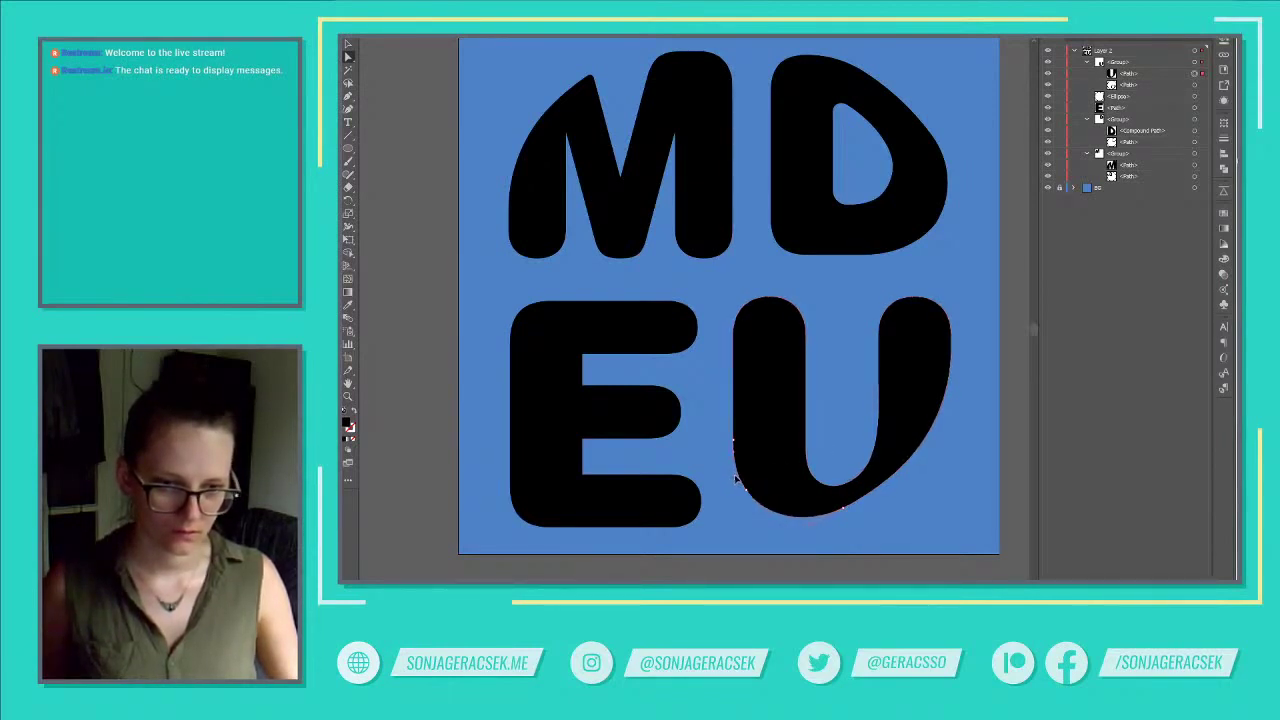
click(754, 570)
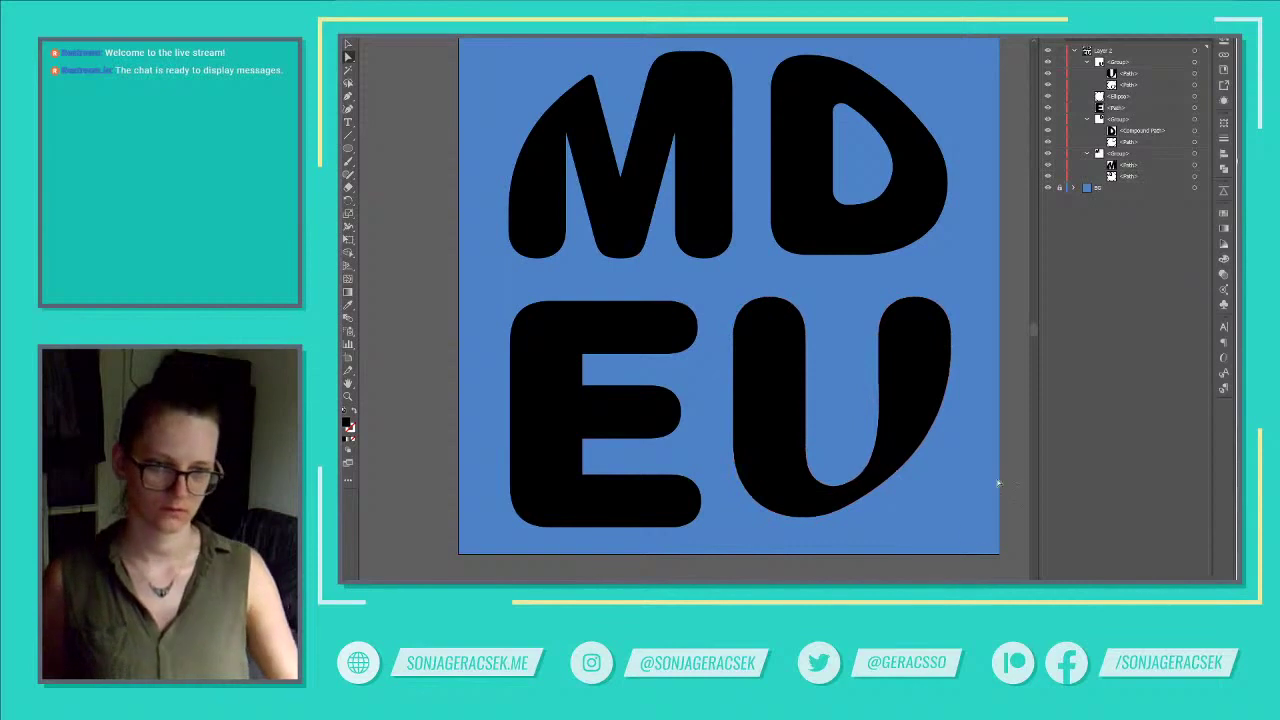
Refine the bottom and lower right anchors of the inner curve of the "U" for a smoother transition into the right stem.
scroll(963, 496, down, 3)
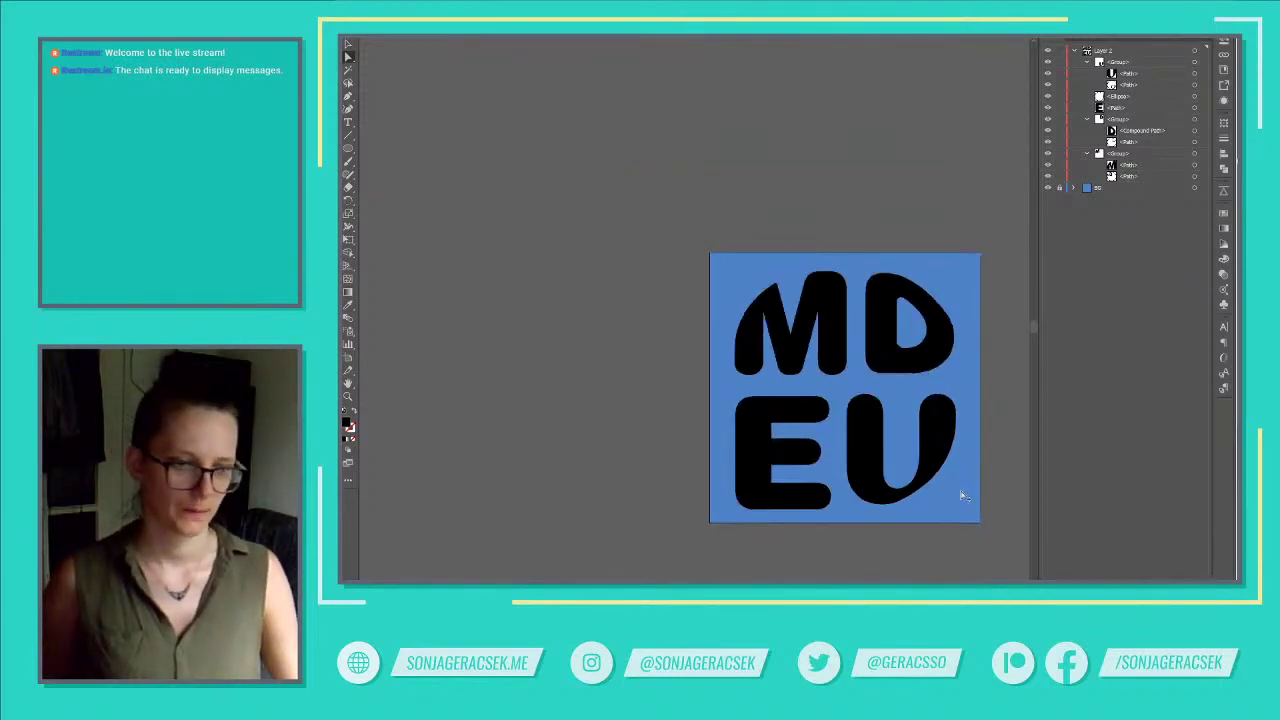
scroll(963, 496, up, 1)
click(886, 486)
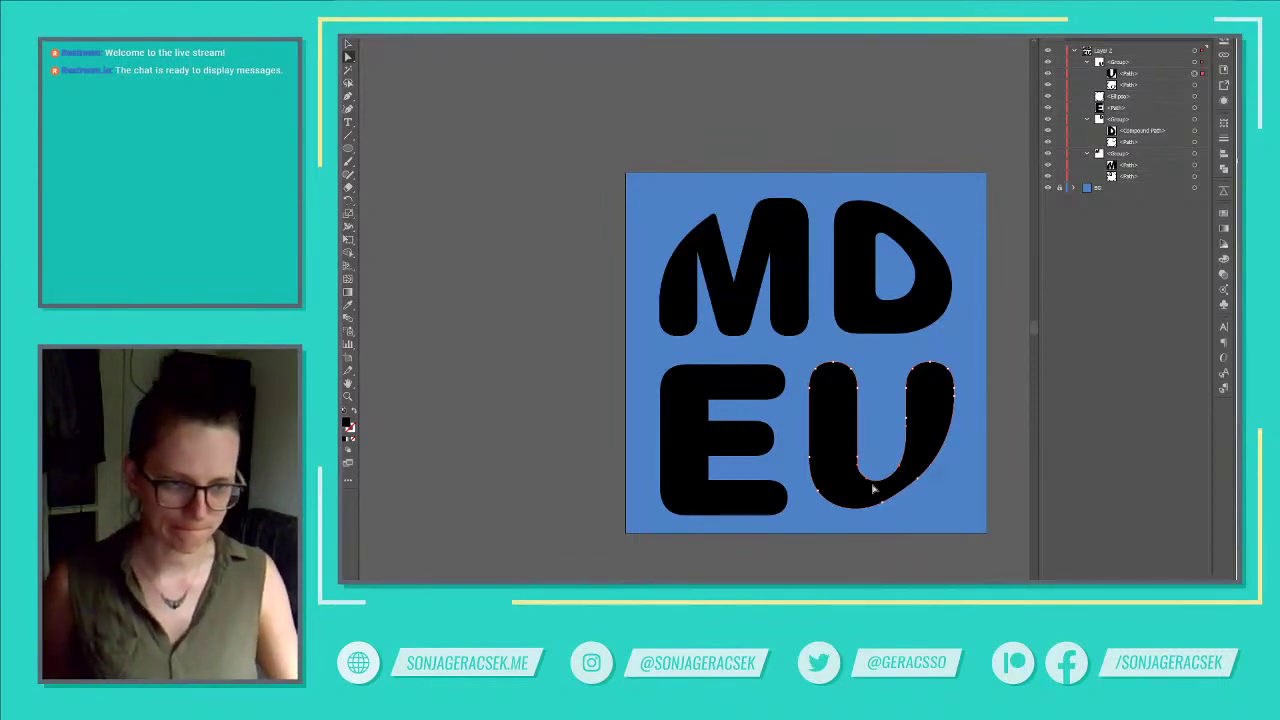
scroll(870, 484, up, 2)
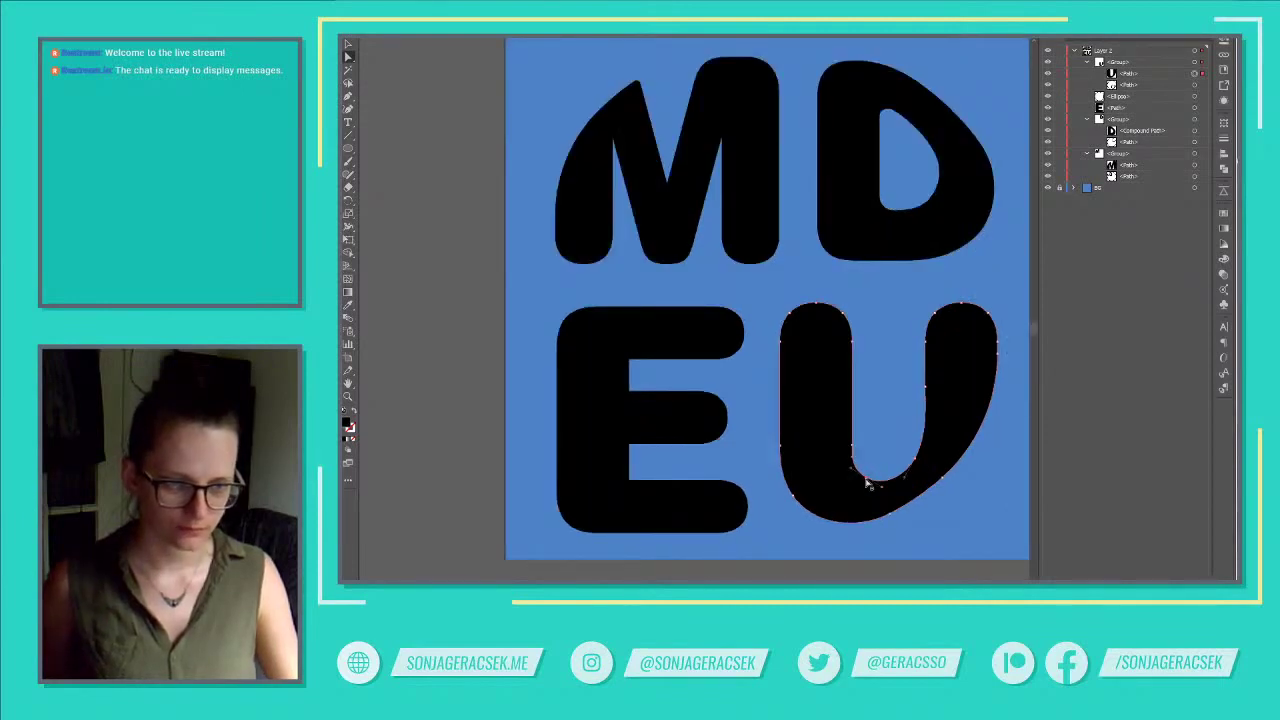
click(880, 487)
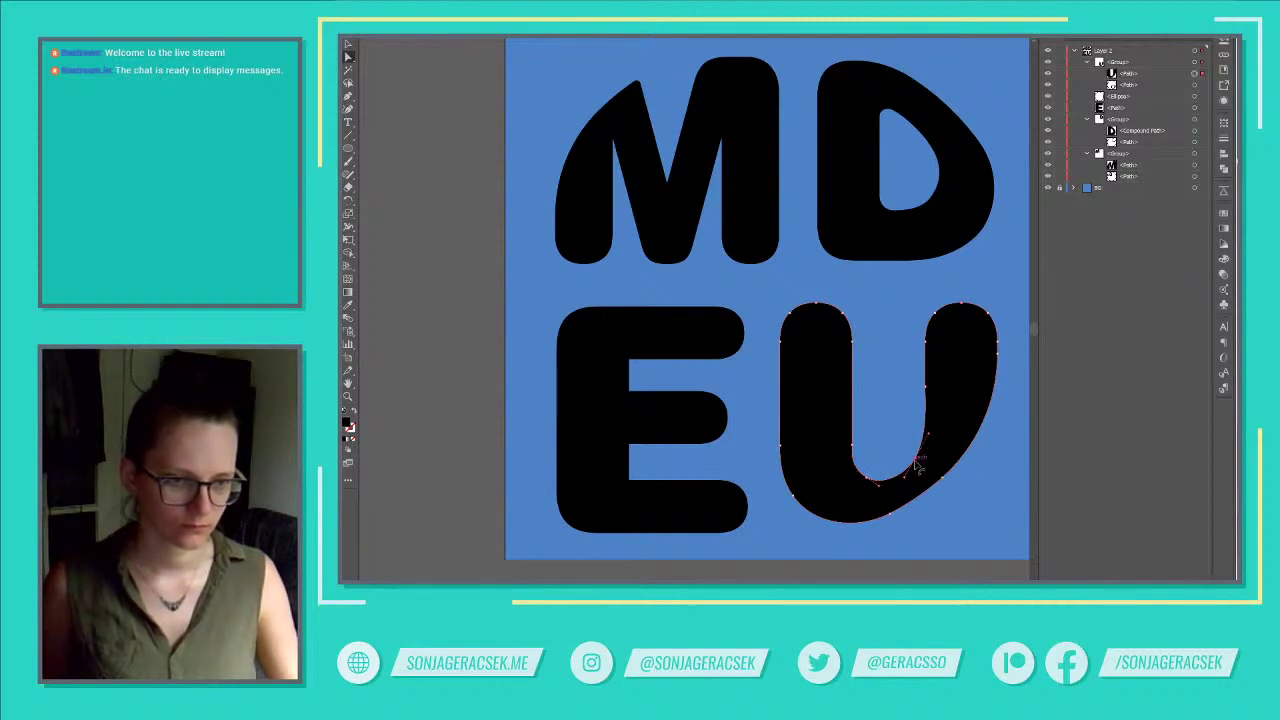
click(916, 466)
drag(916, 466, 914, 463)
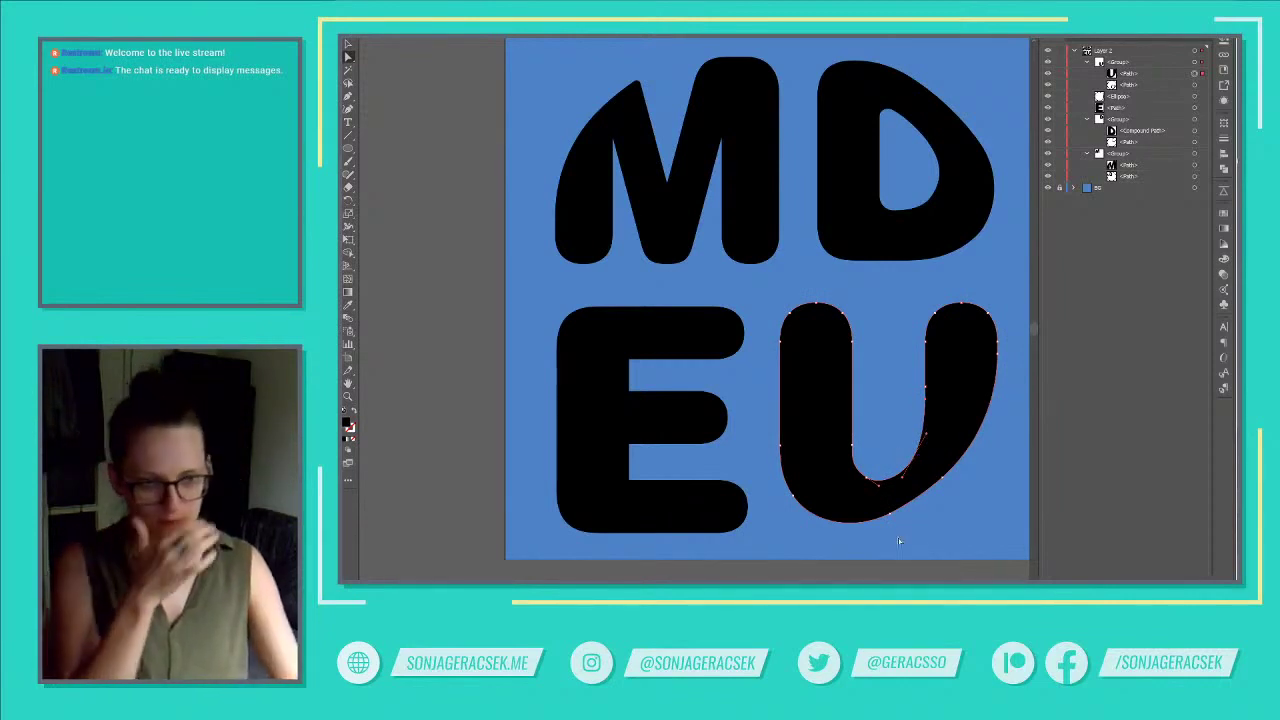
Duplicate the remaining crop ellipse to the top of the lettering layer and select the copy.
click(960, 440)
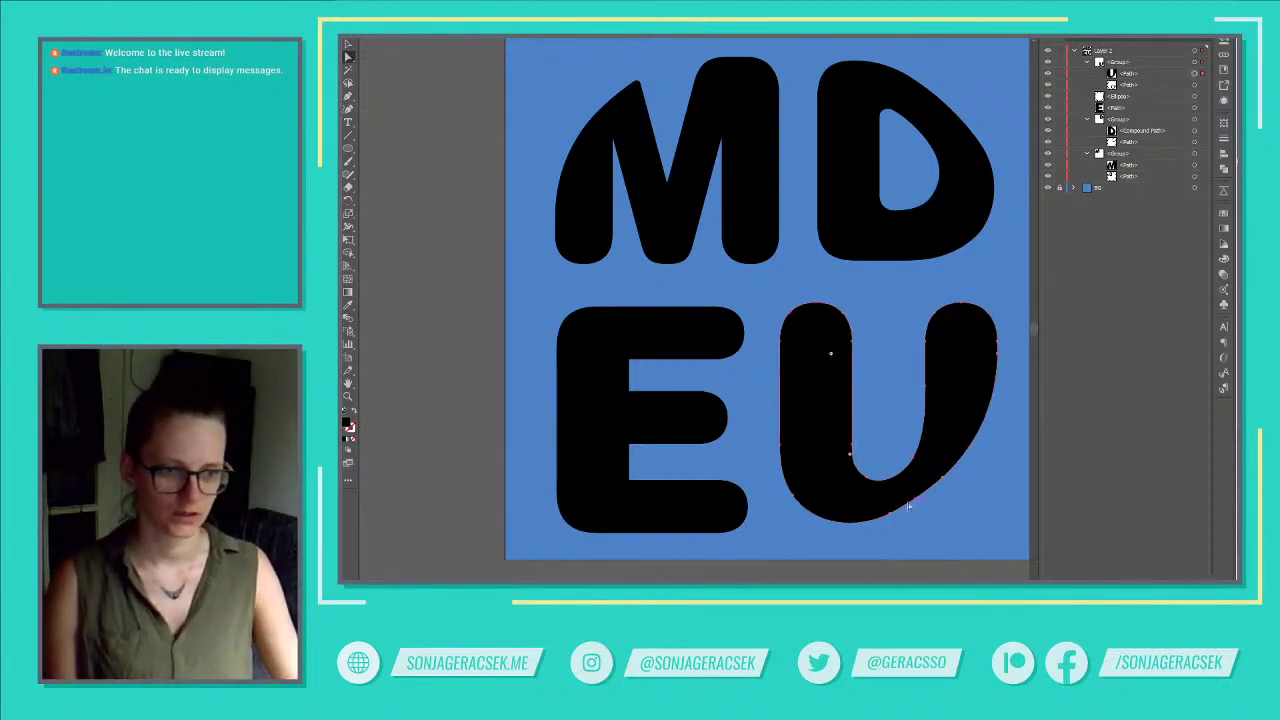
click(1193, 86)
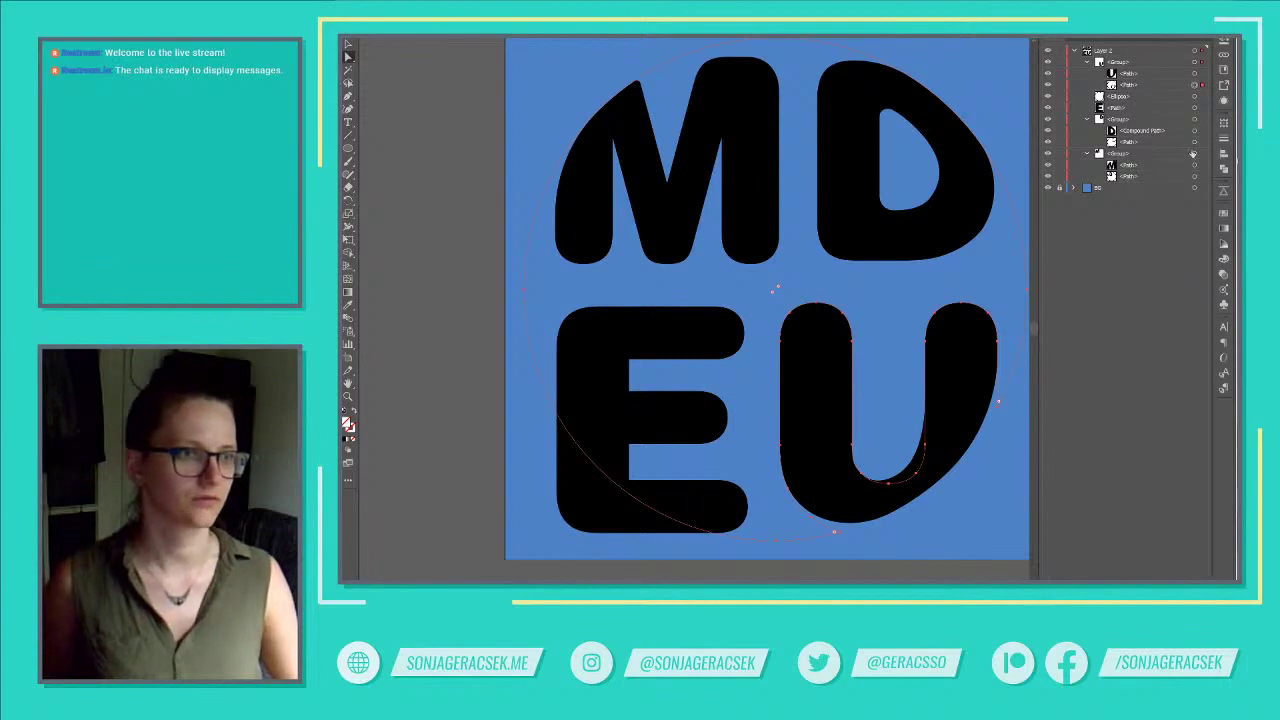
drag(1148, 98, 1149, 59)
click(1191, 63)
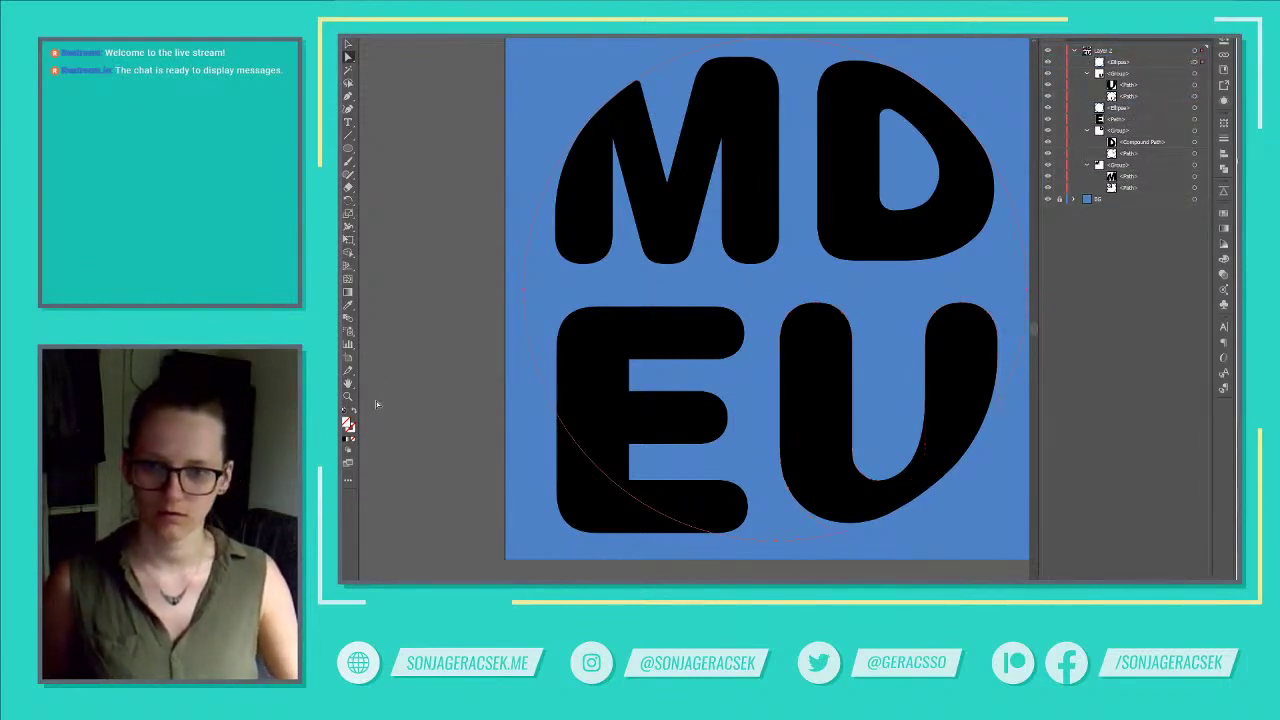
Fill the ellipse copy with yellow and place it behind all letters, at the bottom of the lettering layer.
click(345, 440)
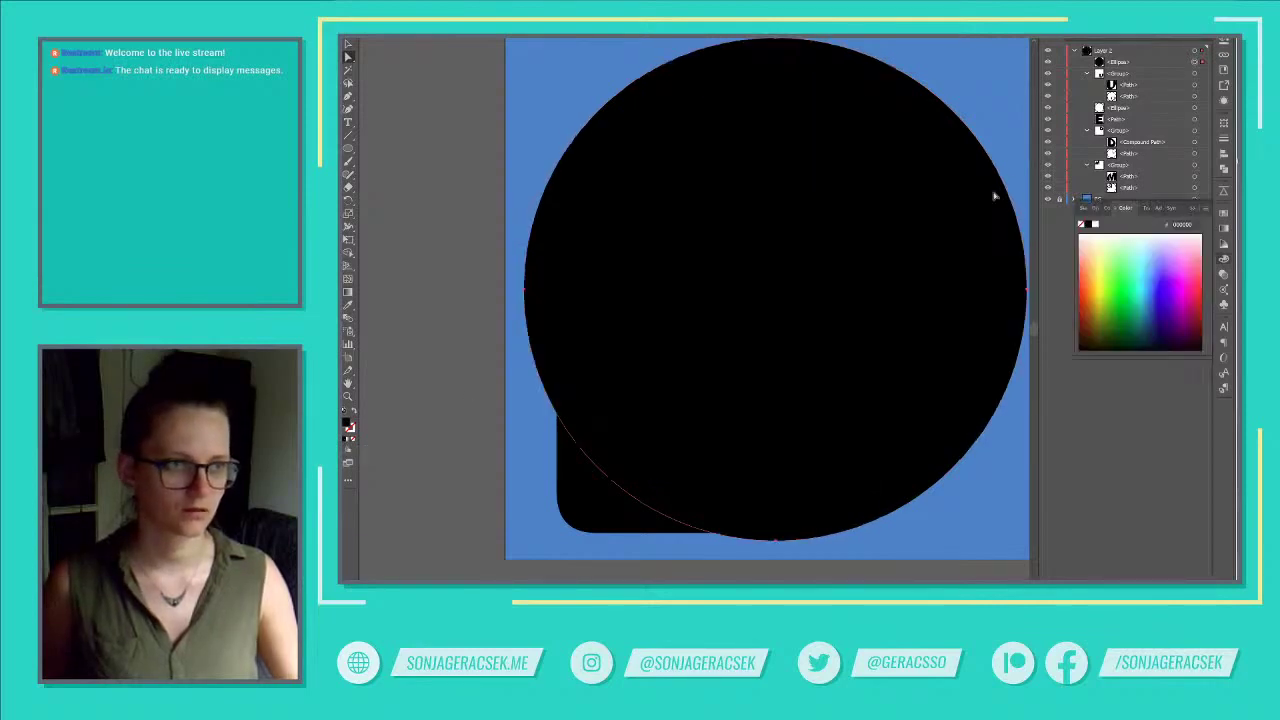
click(1220, 211)
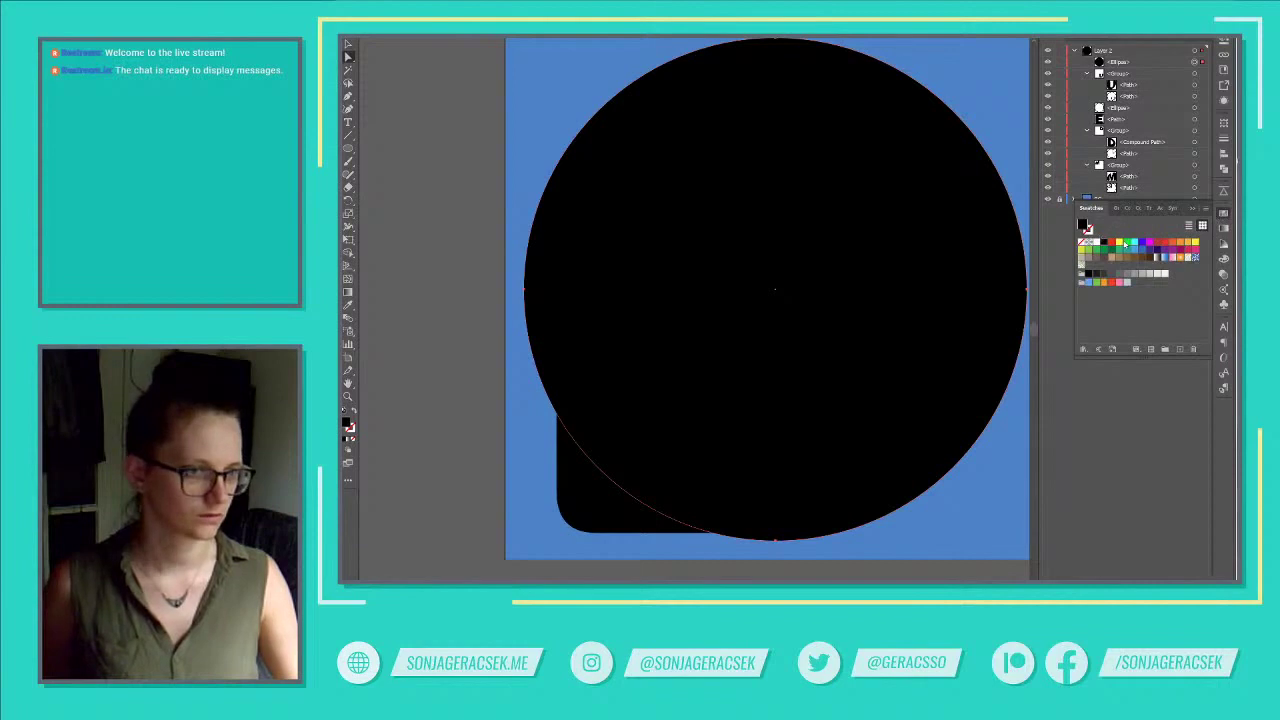
click(1118, 243)
drag(1137, 67, 1122, 198)
click(1086, 166)
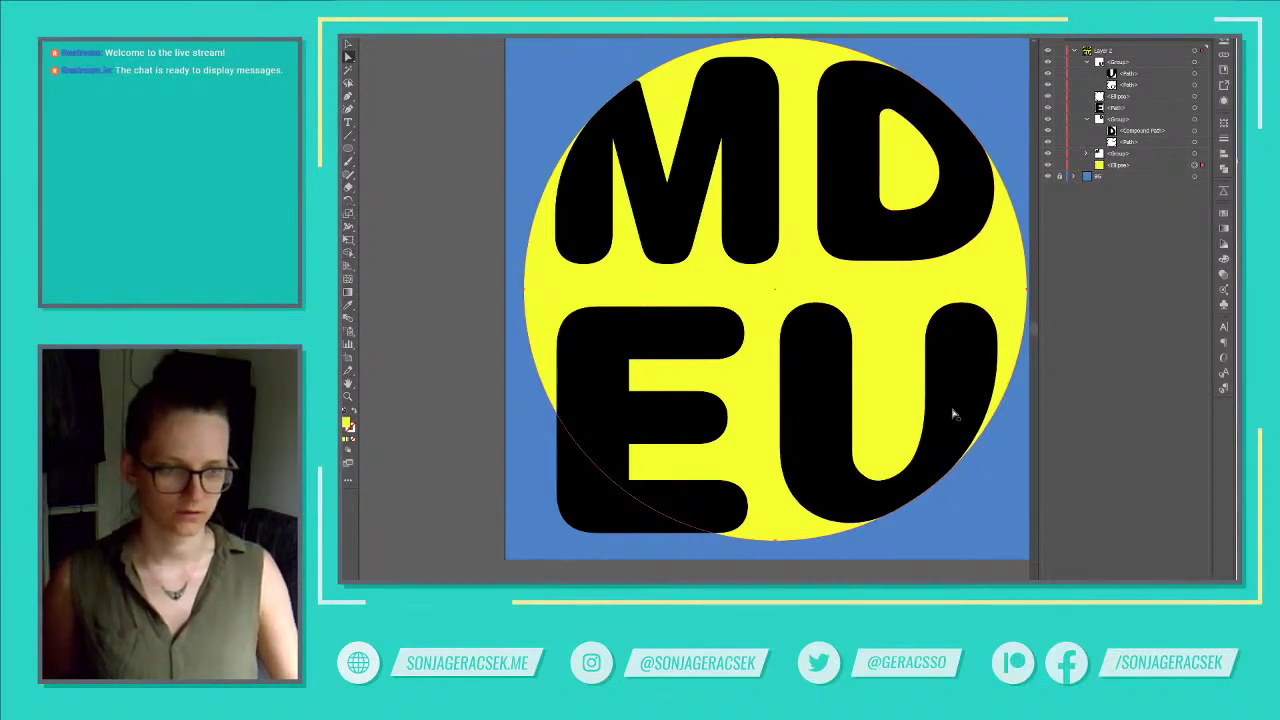
Reshape the outer lower right curve of the "U" by moving its anchor outward along the yellow circle's edge, and deselect the letter.
click(955, 453)
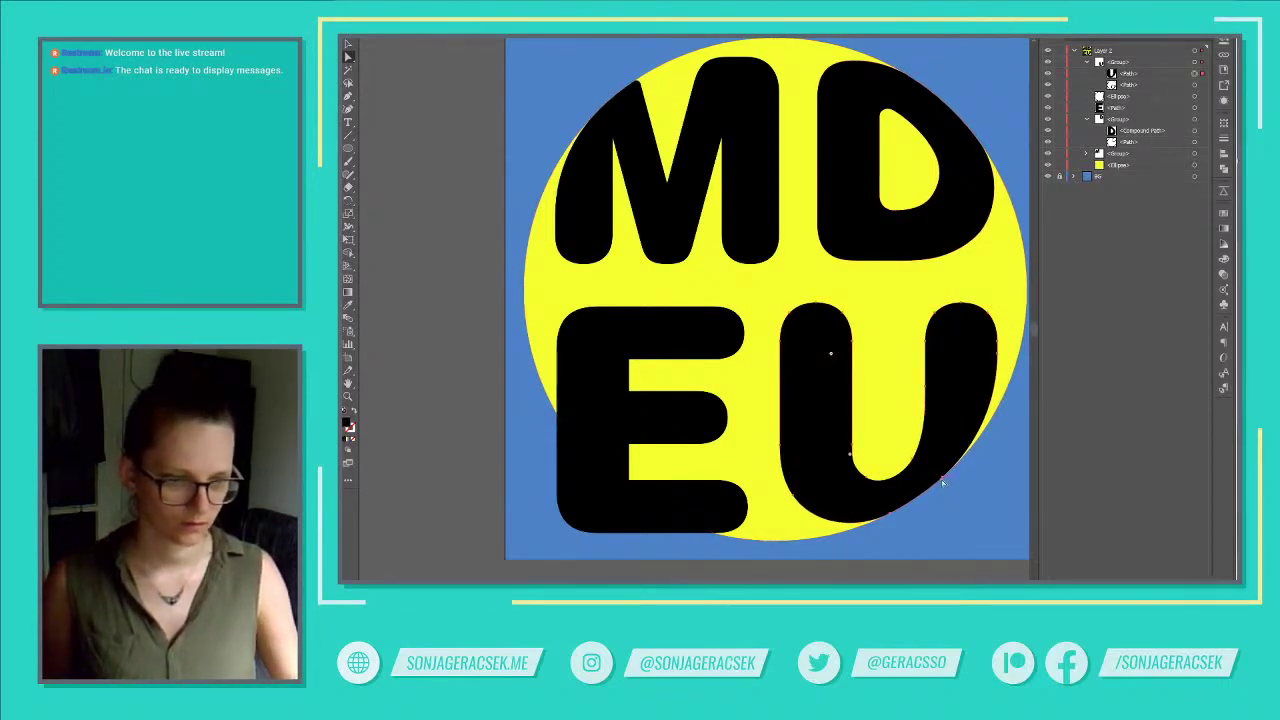
mouse_move(942, 482)
mouse_down()
mouse_move(964, 456)
mouse_move(956, 472)
mouse_up()
click(946, 482)
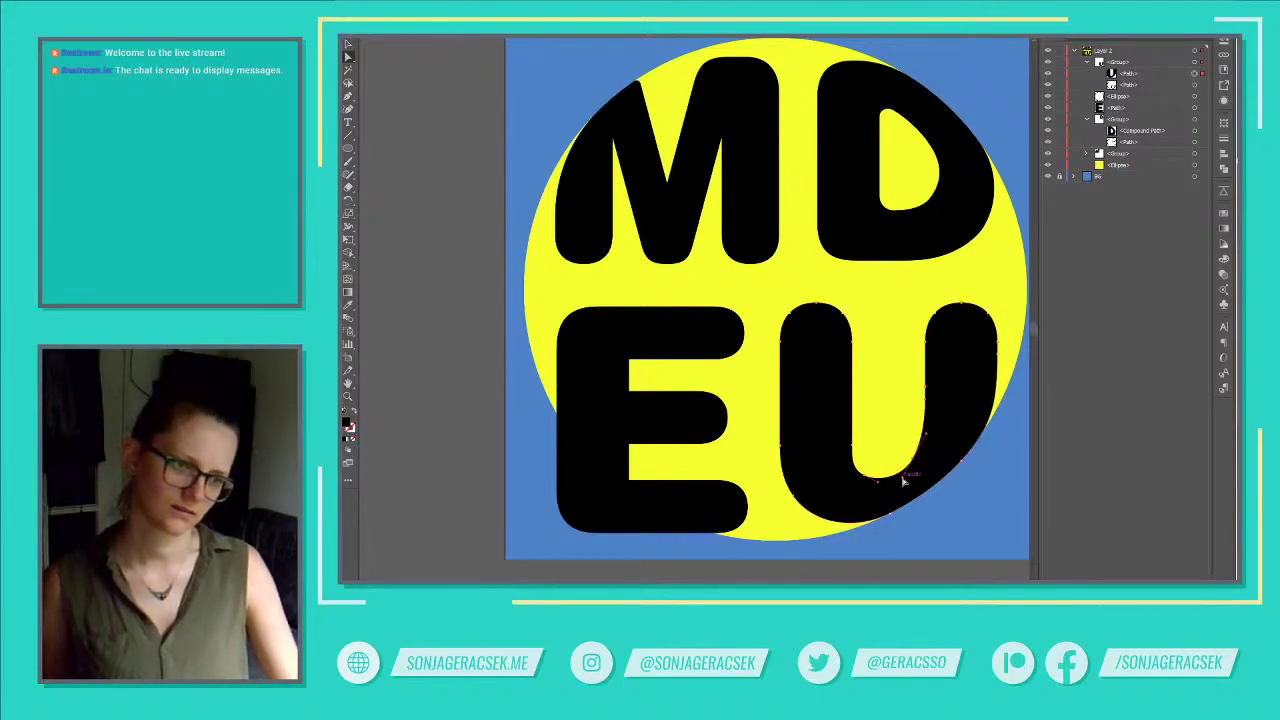
click(898, 481)
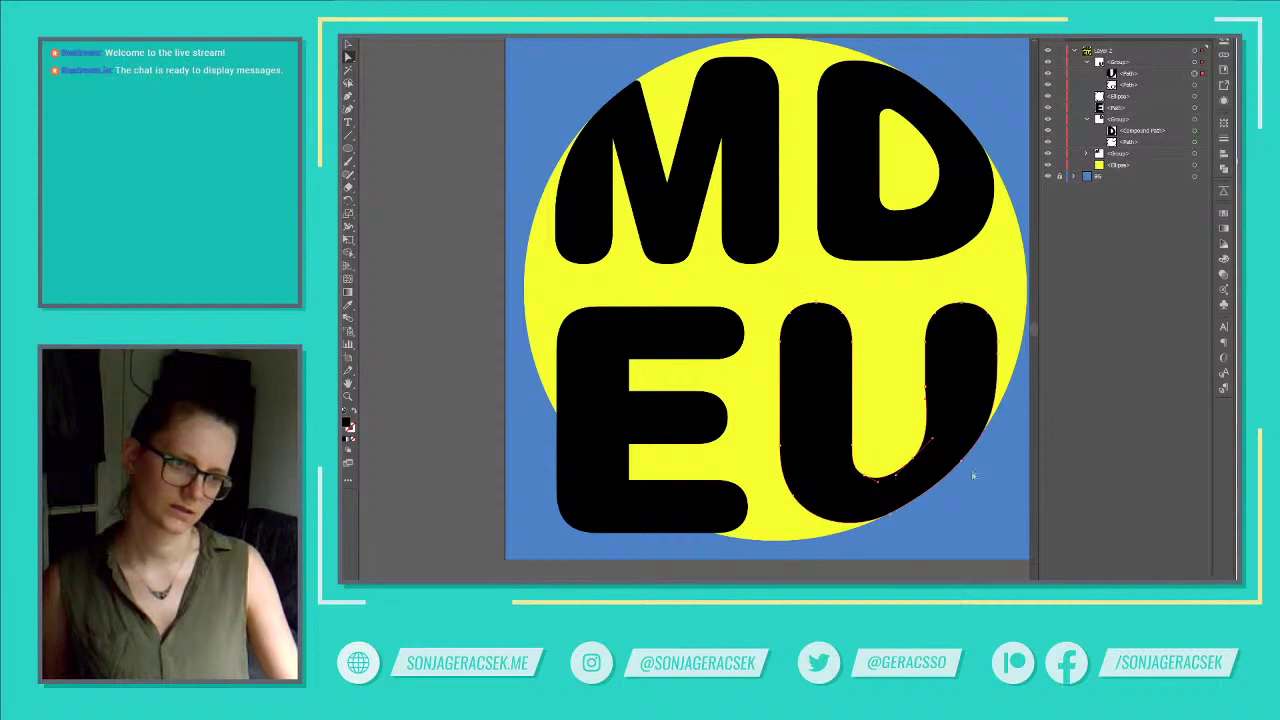
click(962, 465)
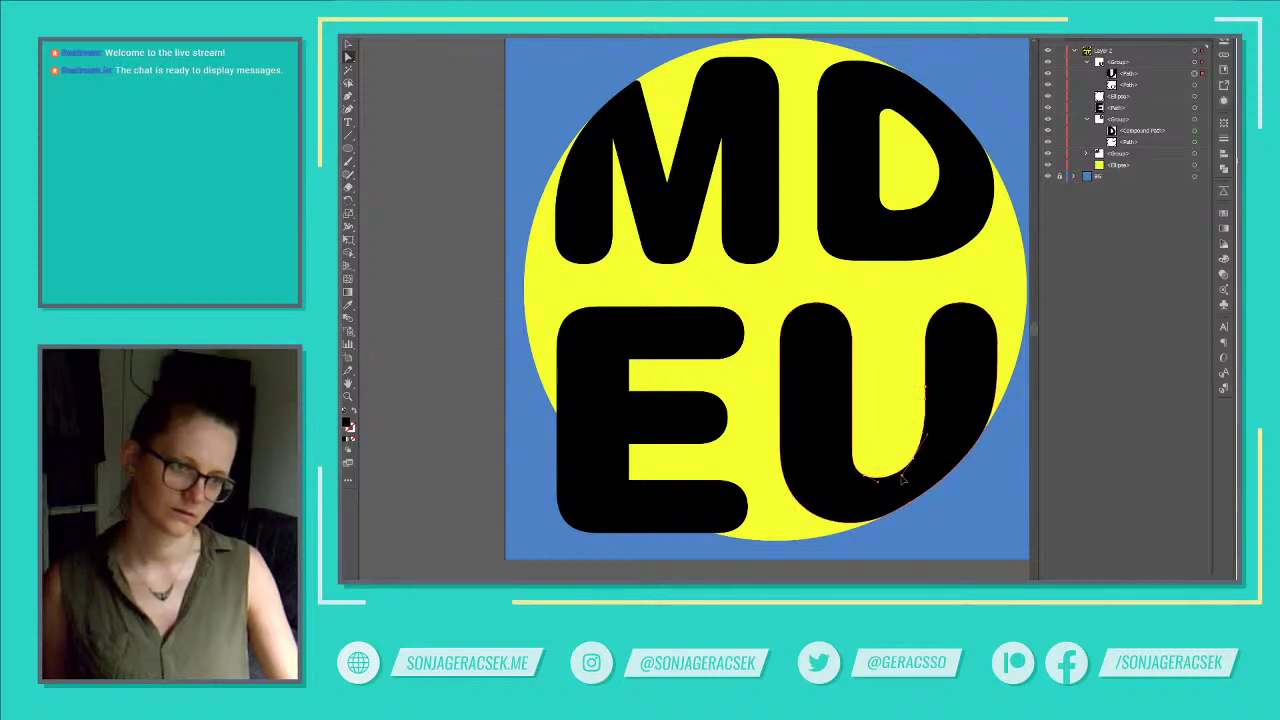
key(ctrl+shift+a)
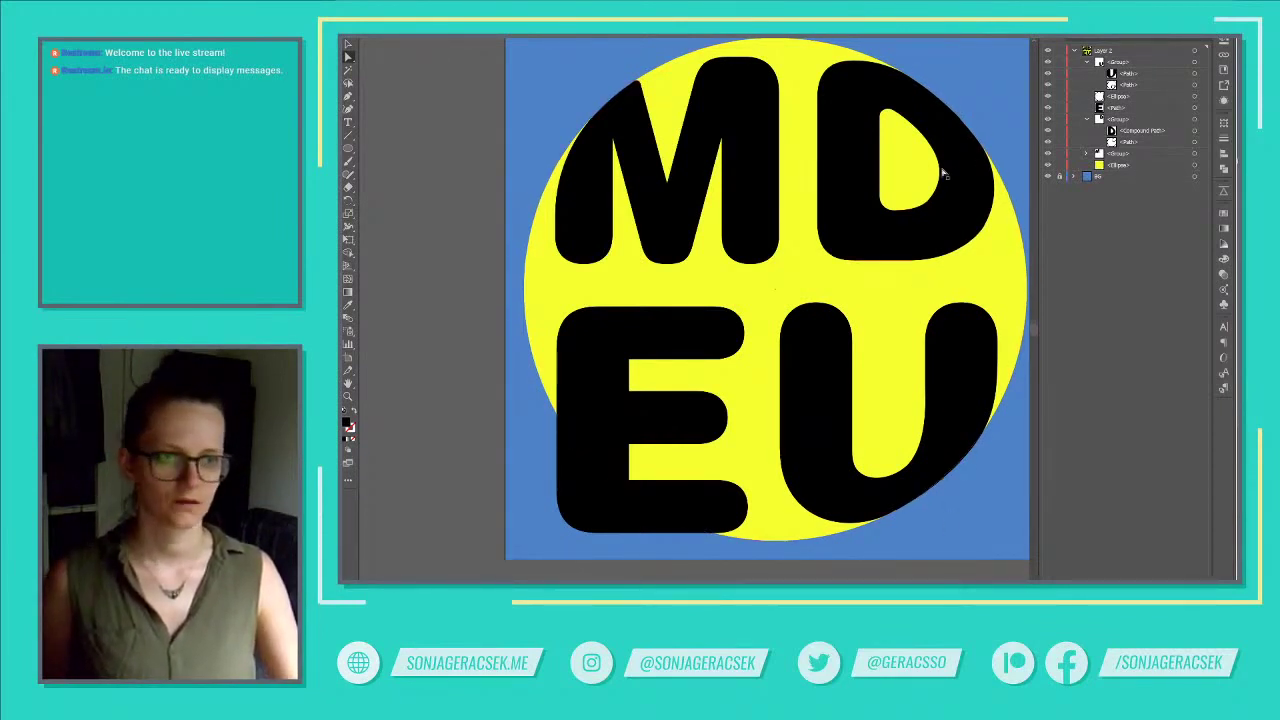
Try to shift the counter of the "D" sideways inside its compound path, and undo the move.
click(1196, 132)
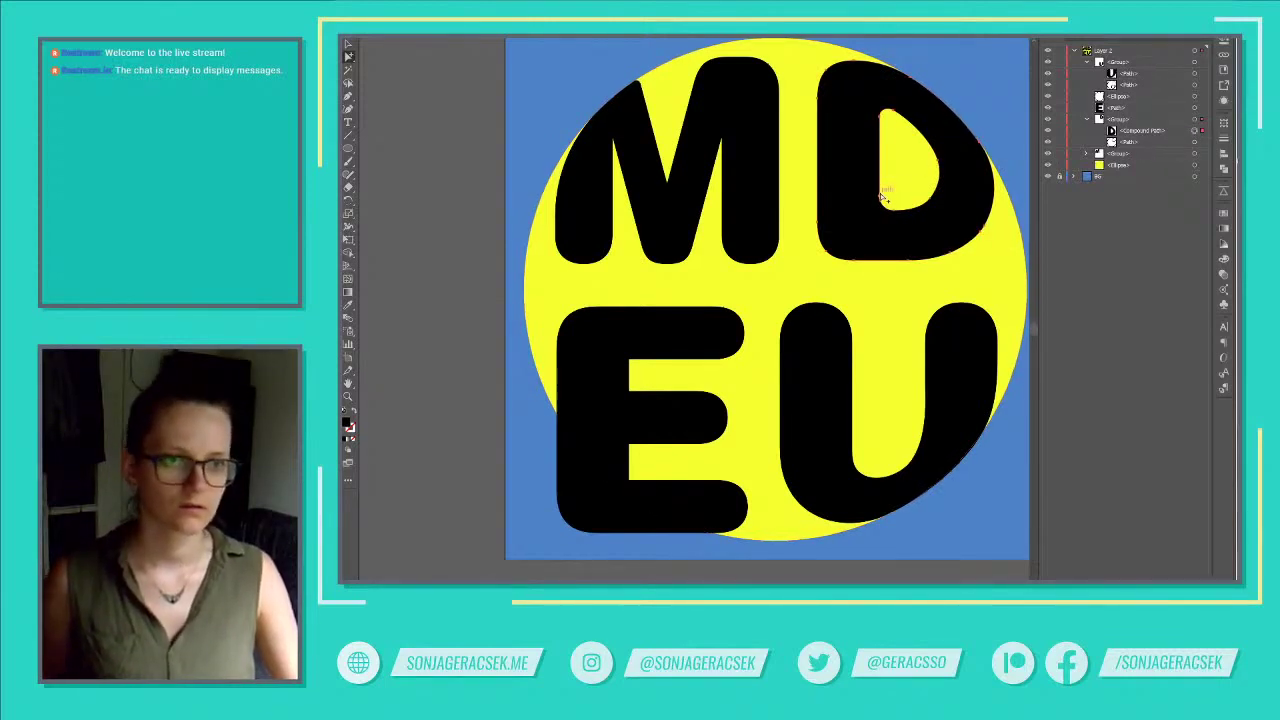
click(882, 203)
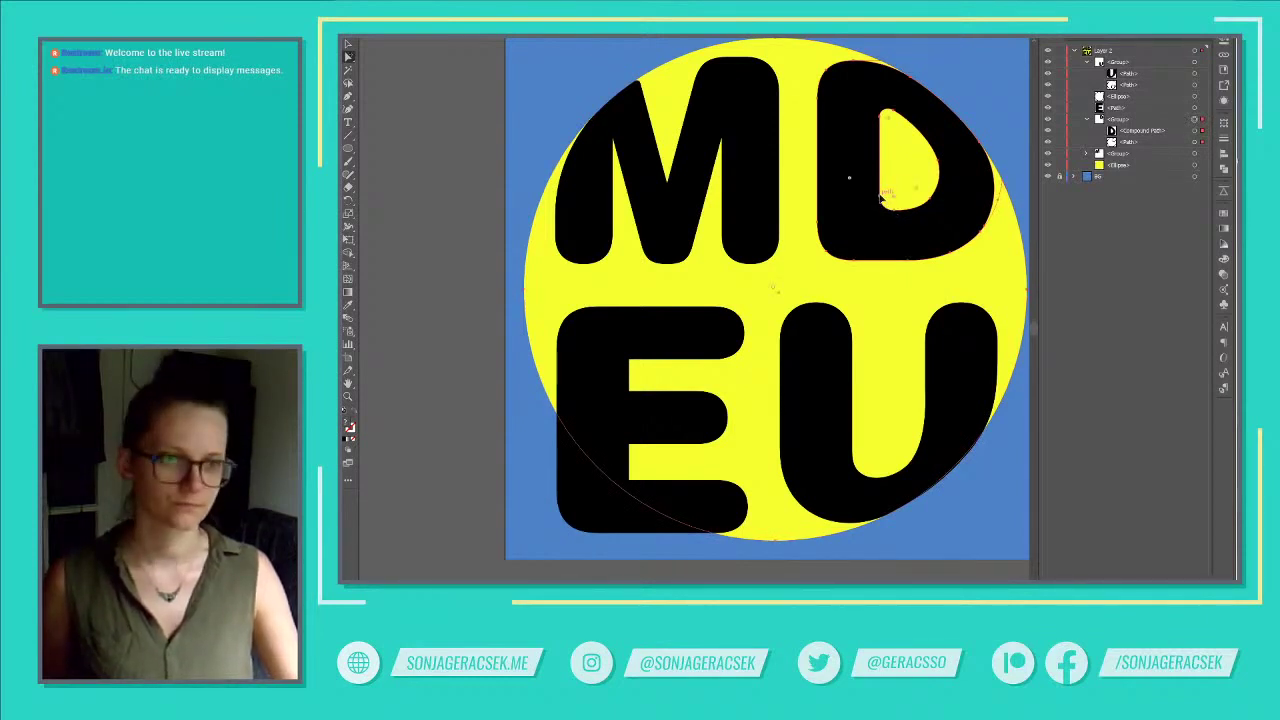
drag(882, 200, 897, 211)
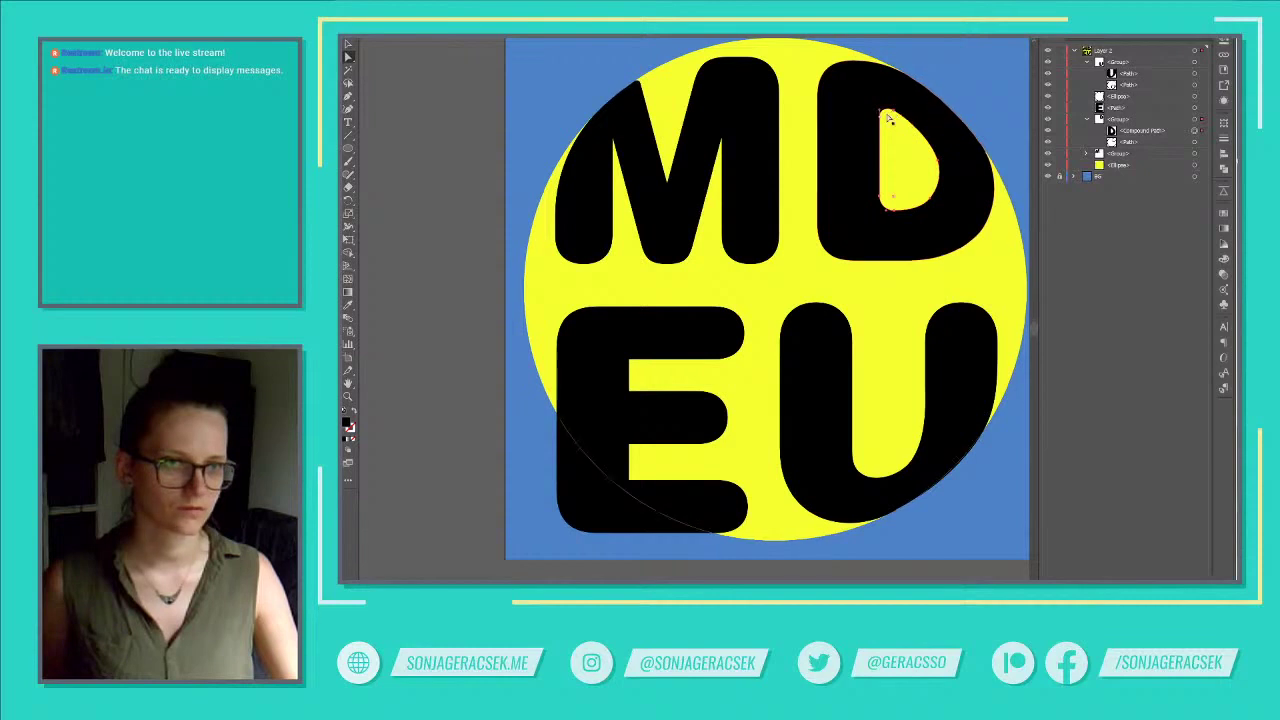
drag(888, 118, 870, 115)
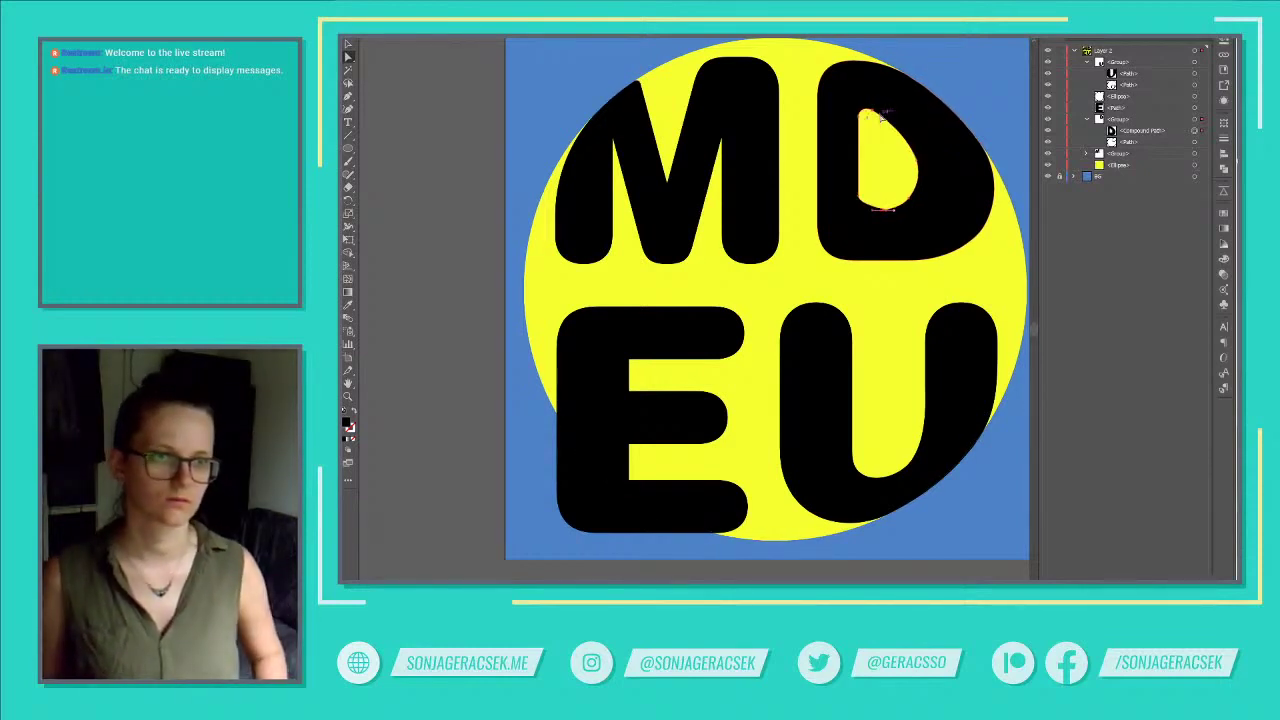
key(ctrl+z)
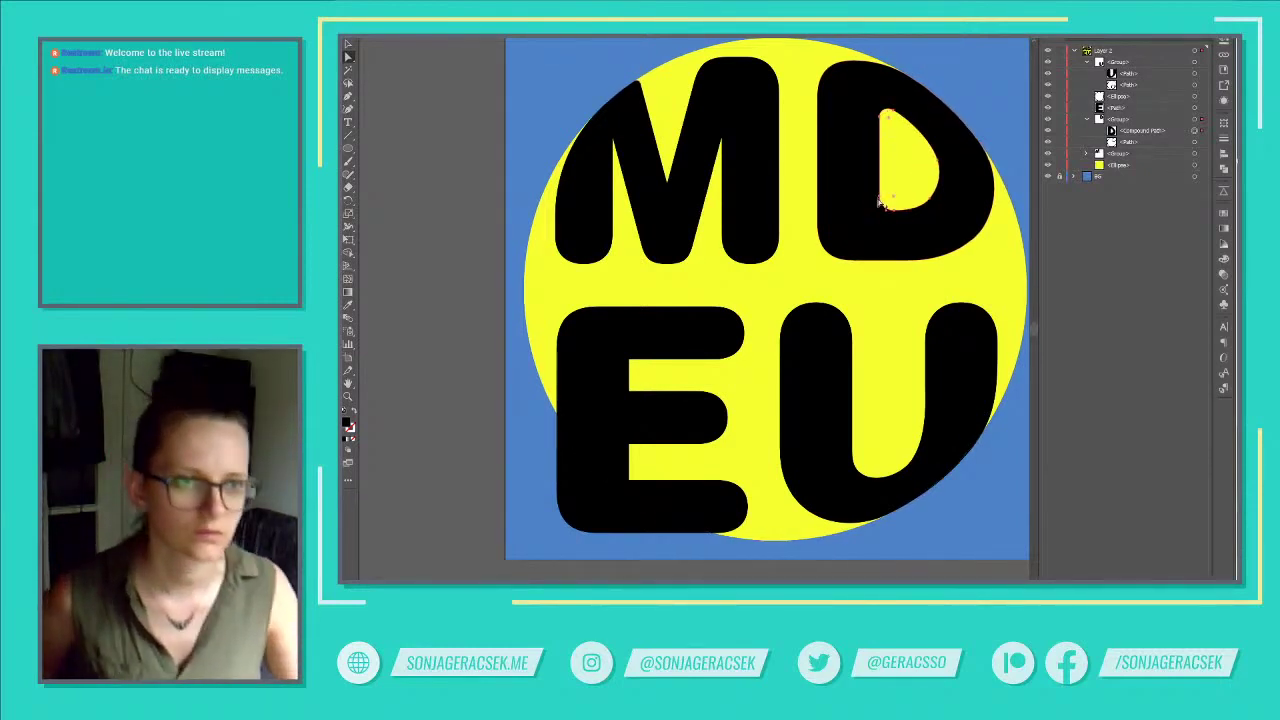
scroll(880, 203, up, 6)
scroll(977, 310, down, 8)
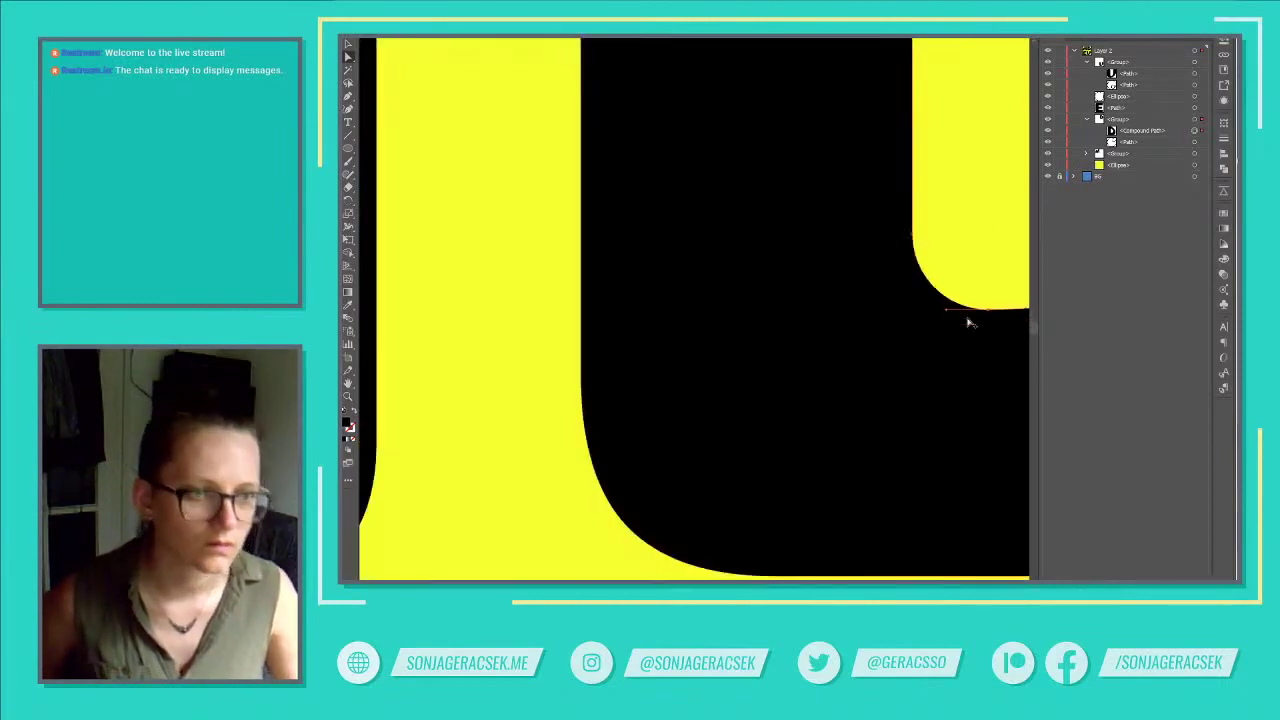
scroll(996, 304, down, 2)
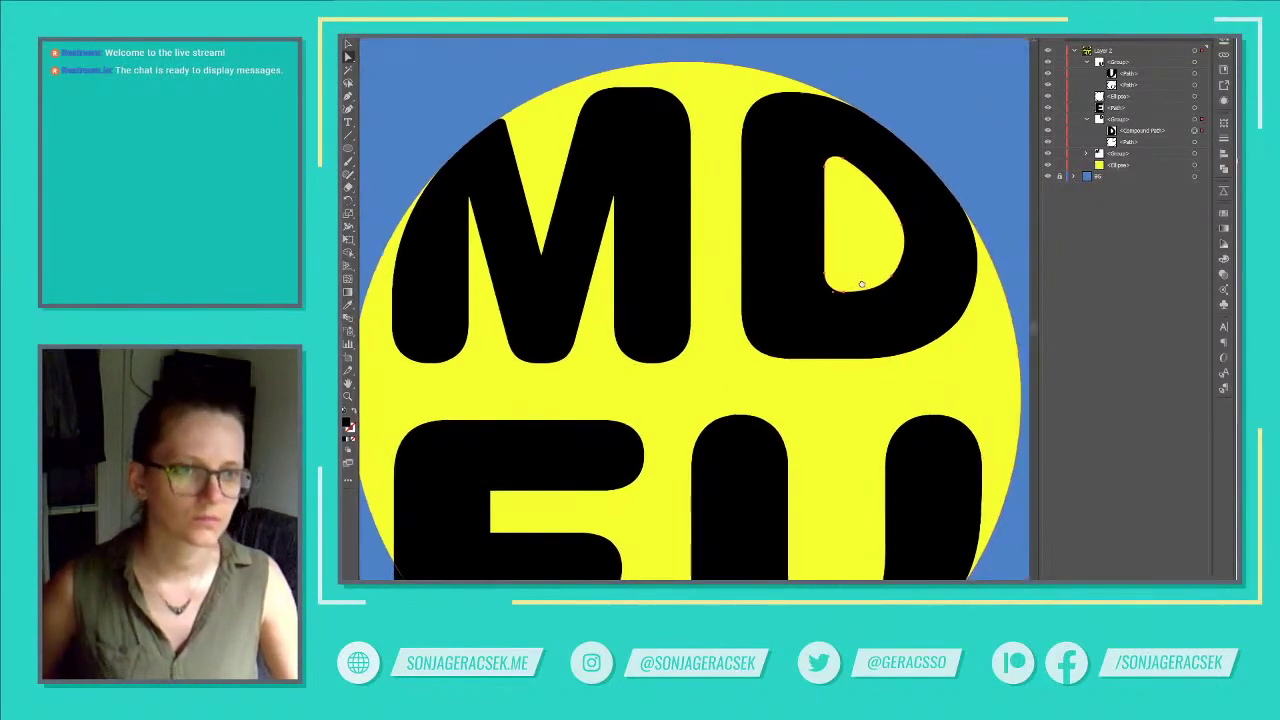
right_click(795, 219)
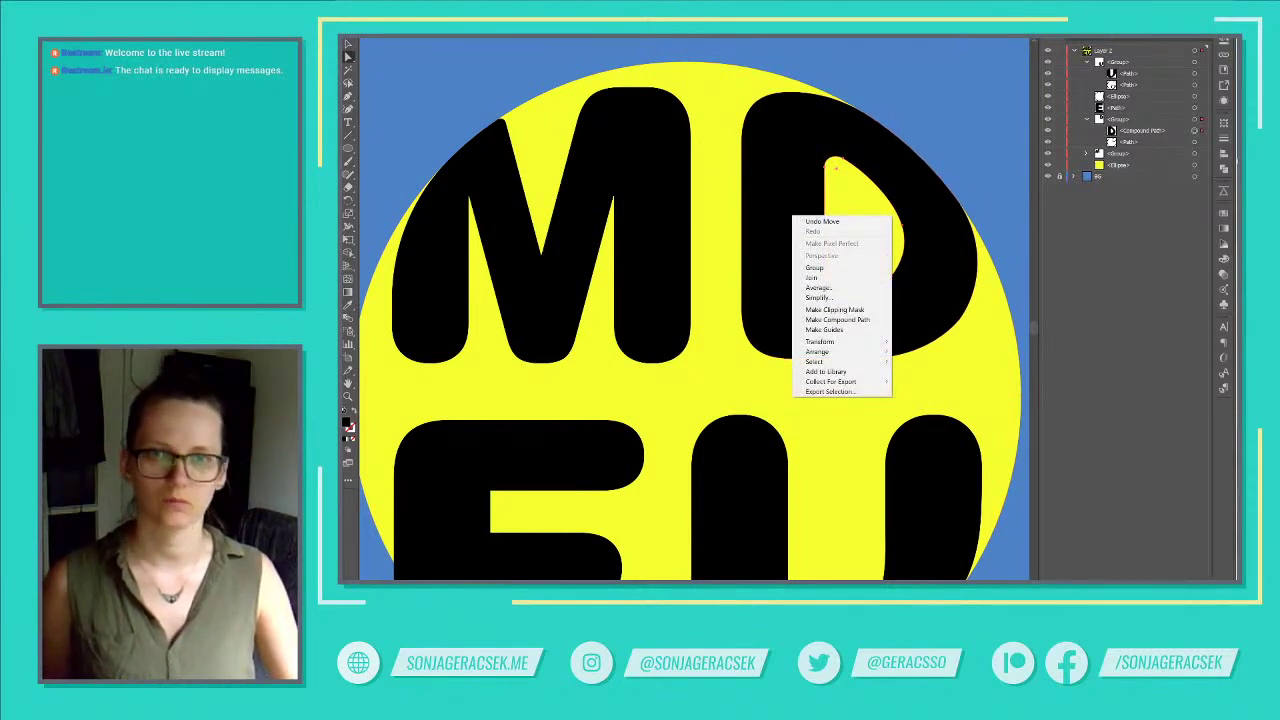
key(alt+o)
key(Escape)
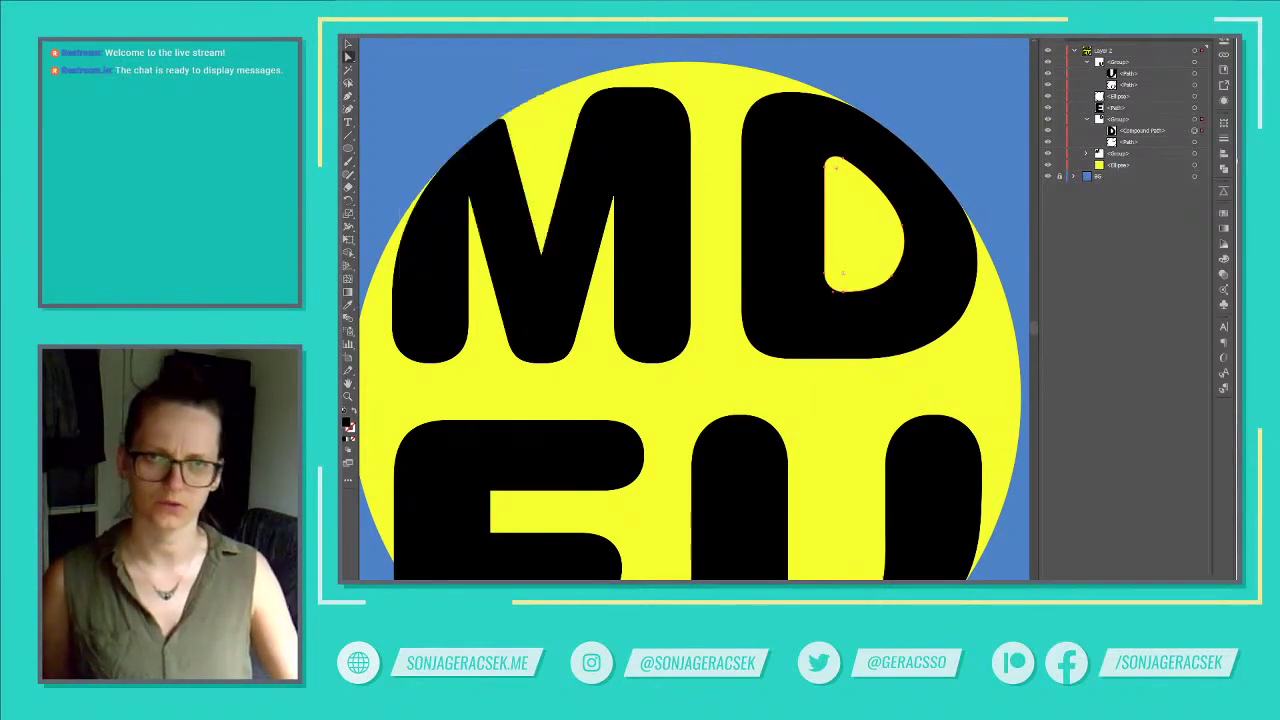
key(alt+f)
mouse_move(428, 214)
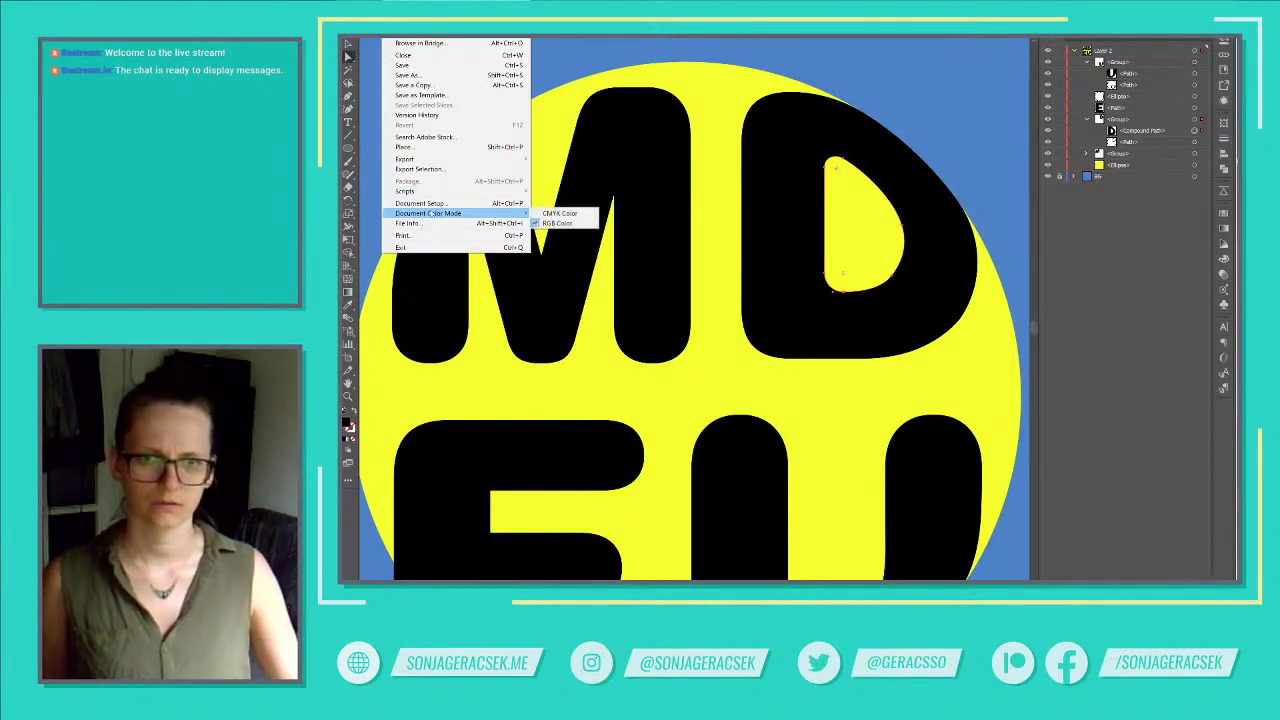
key(Escape)
Release the compound path of the "D" and rebuild it as an editable compound shape by subtracting the front counter path.
key(alt+o)
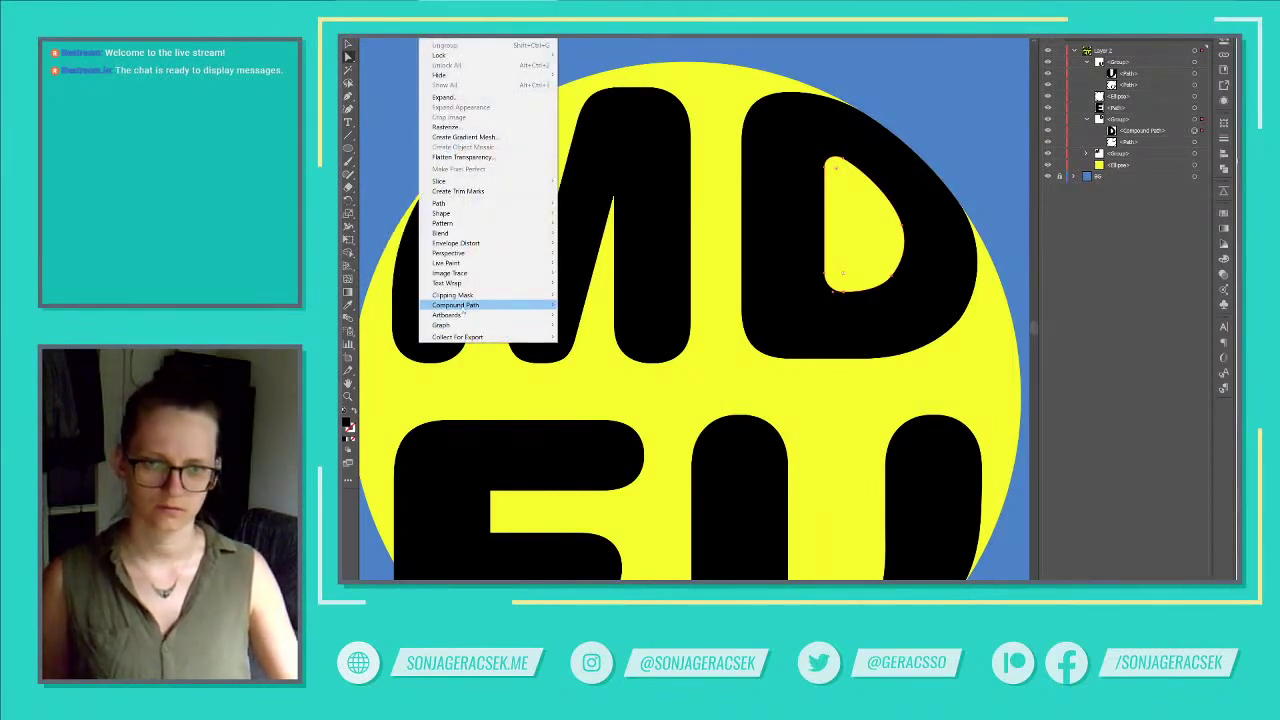
mouse_move(462, 308)
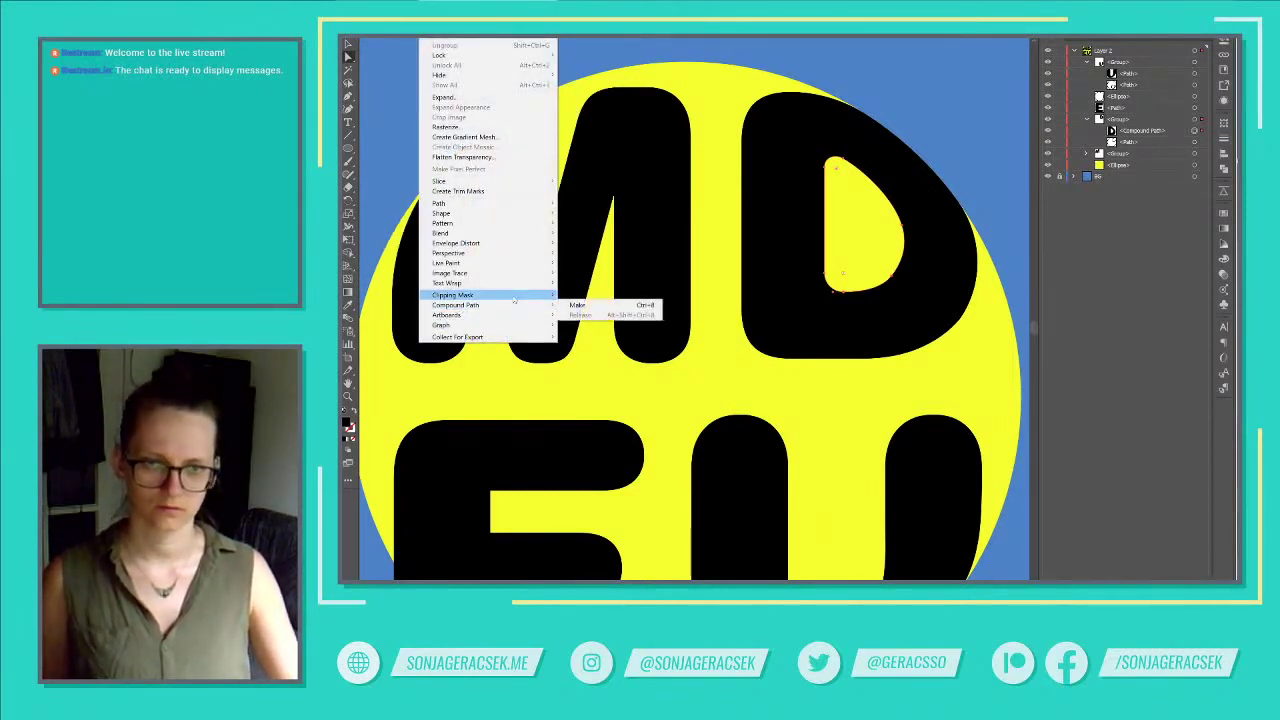
click(1195, 131)
click(455, 2)
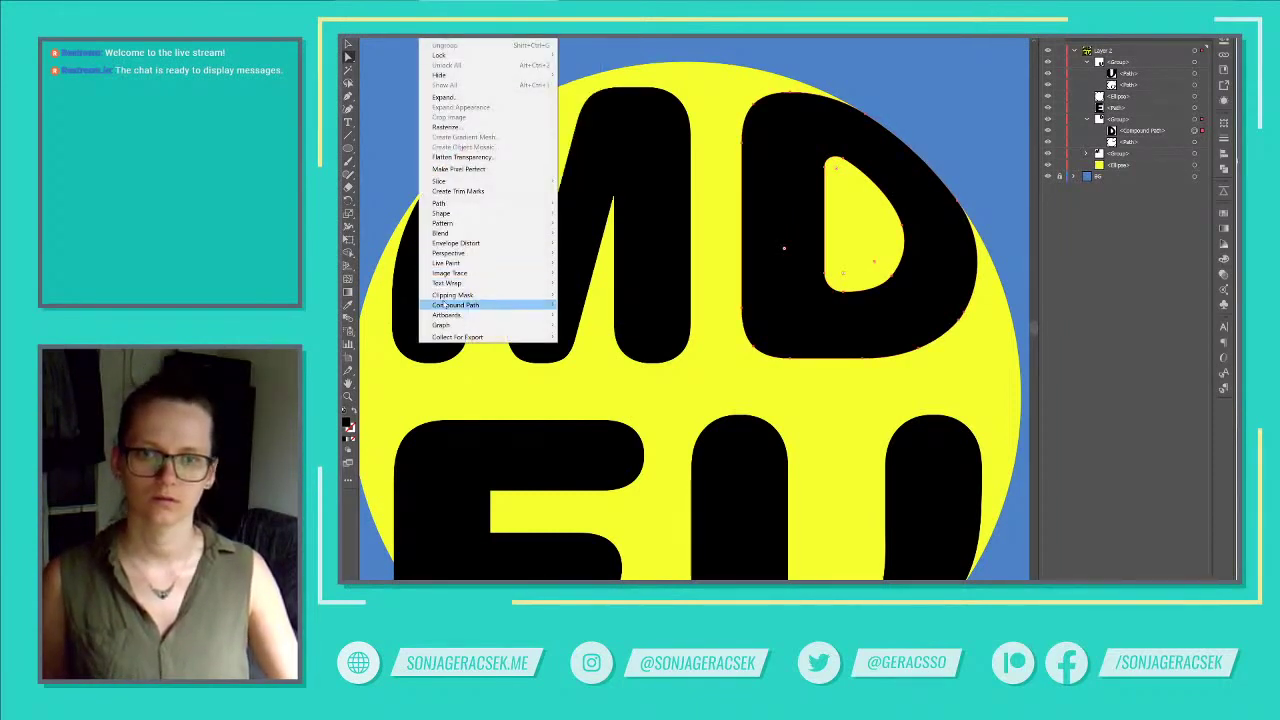
mouse_move(455, 305)
click(595, 316)
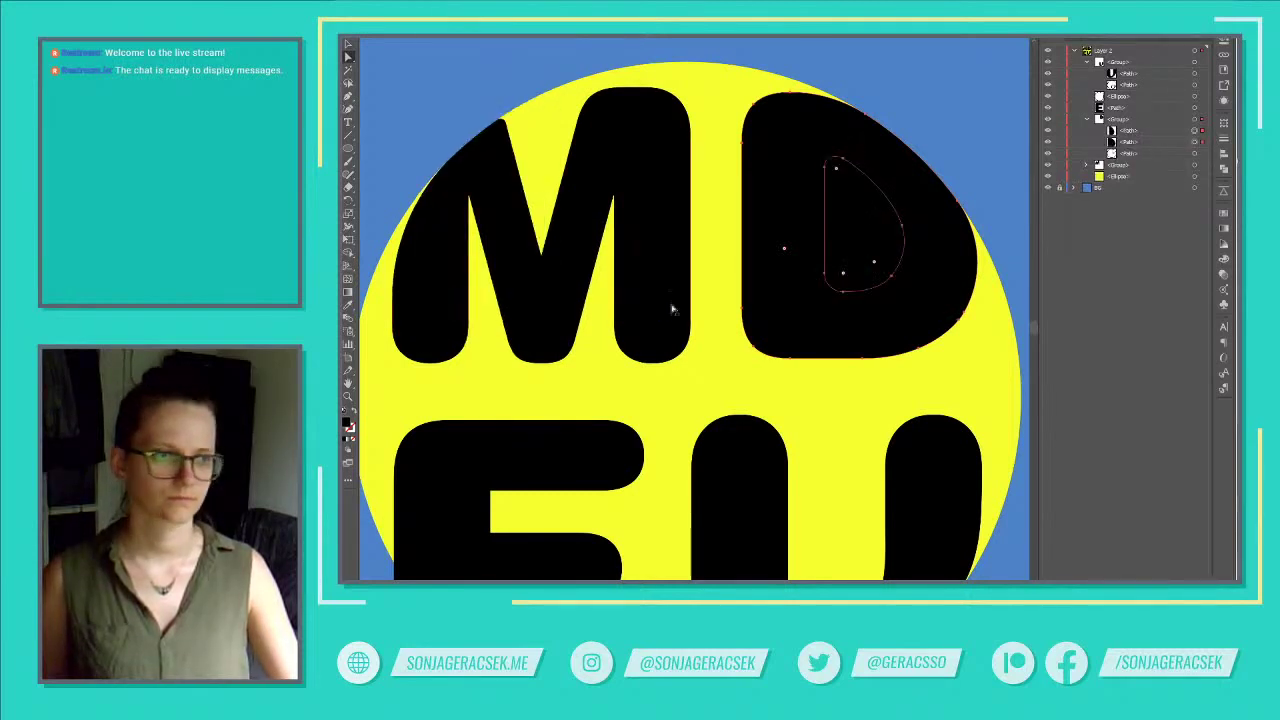
click(1223, 169)
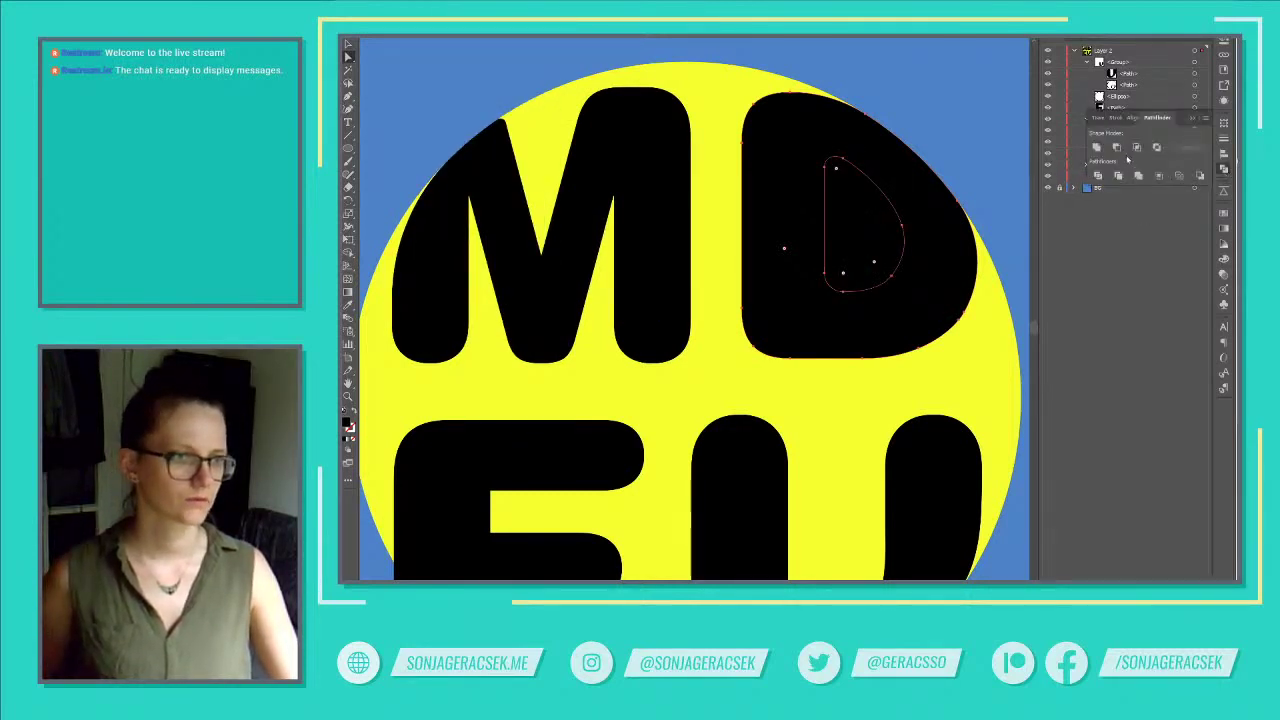
alt+click(1117, 148)
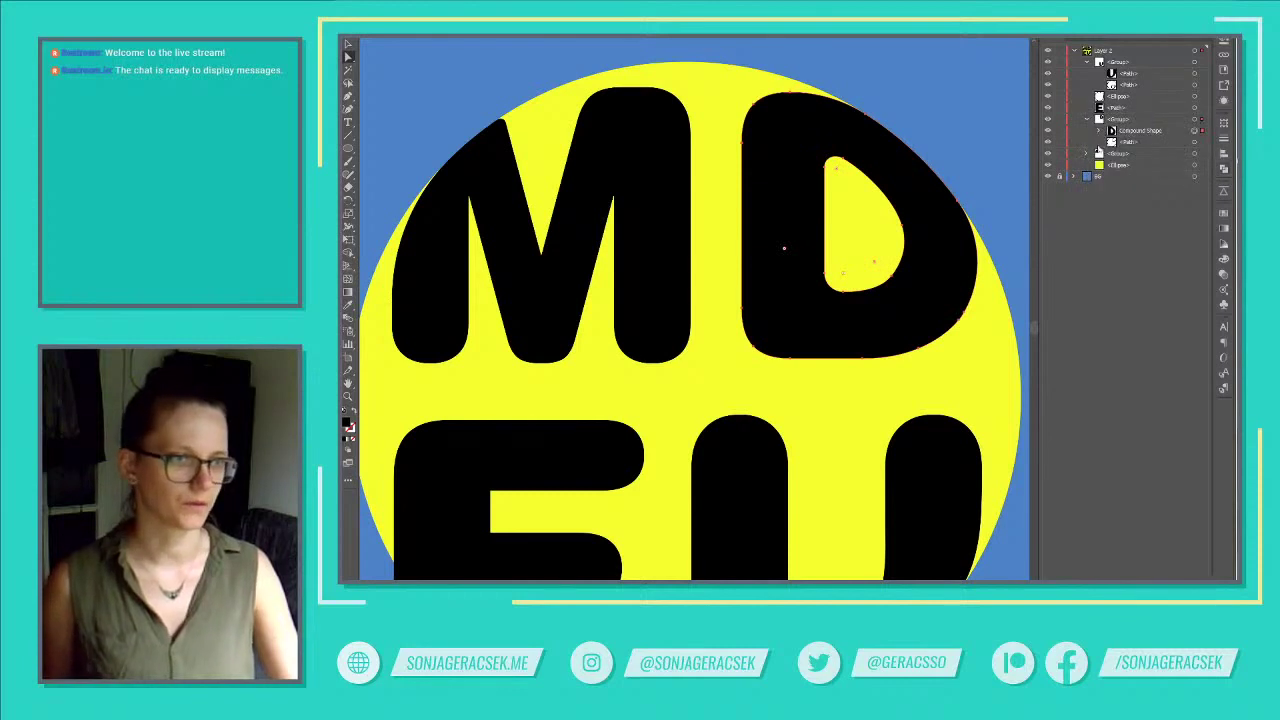
Select the counter path inside the compound shape of the "D" and move it slightly to the left.
click(1100, 131)
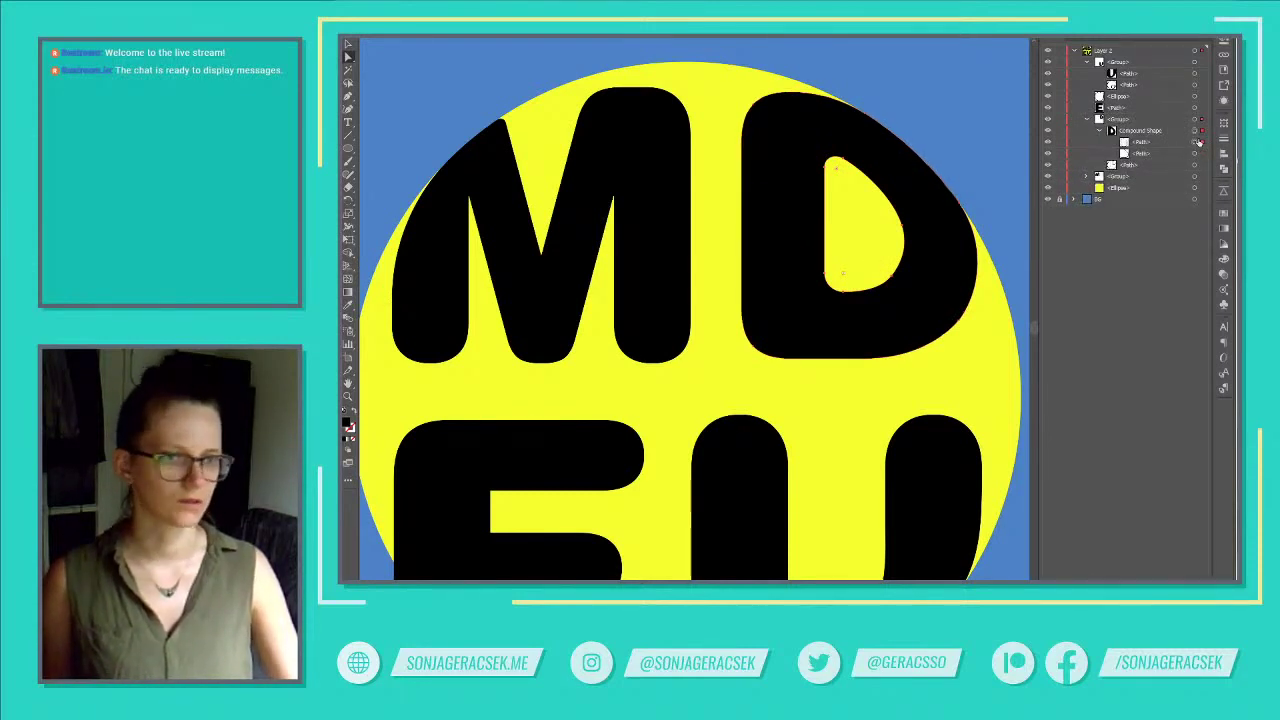
click(795, 305)
key(v)
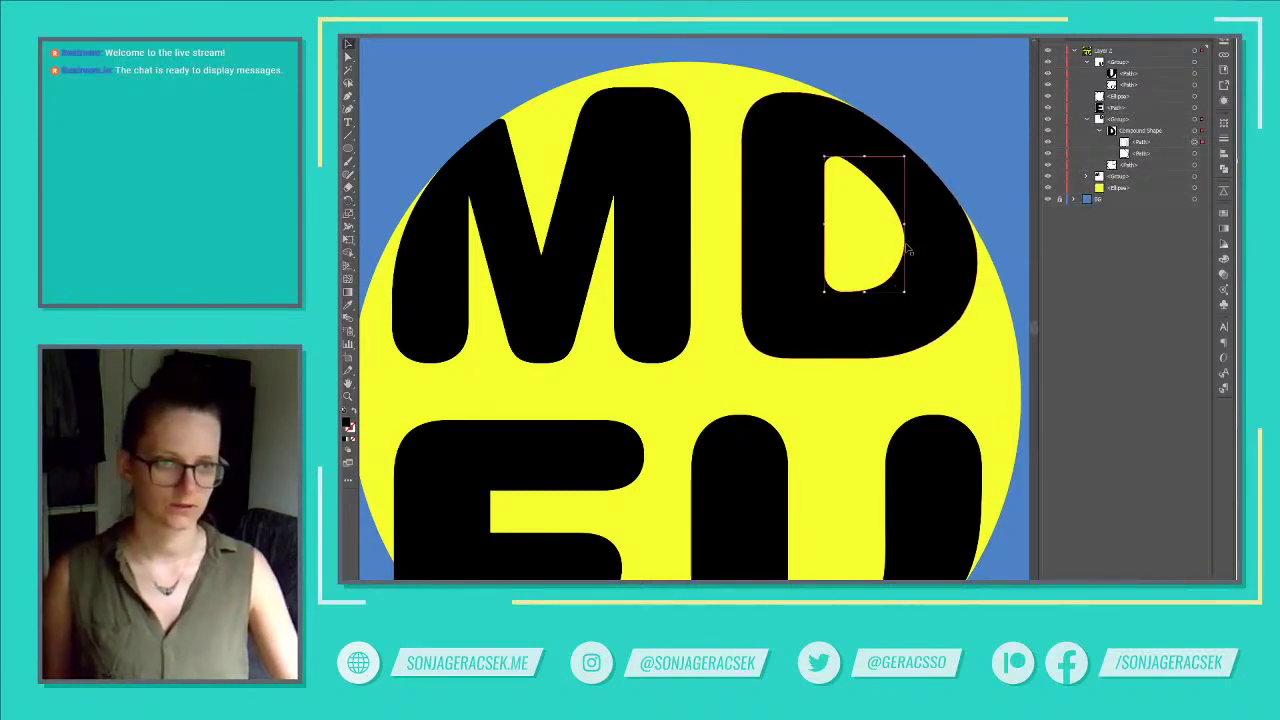
drag(907, 238, 899, 241)
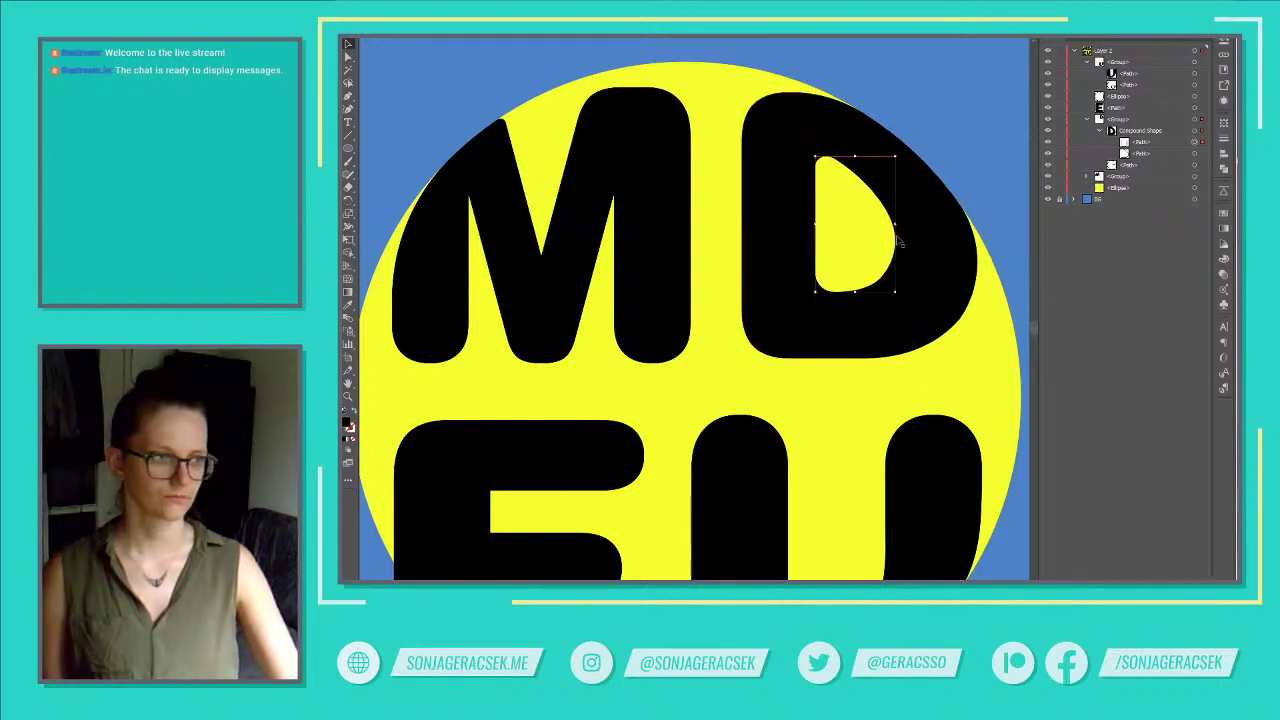
scroll(860, 389, down, 3)
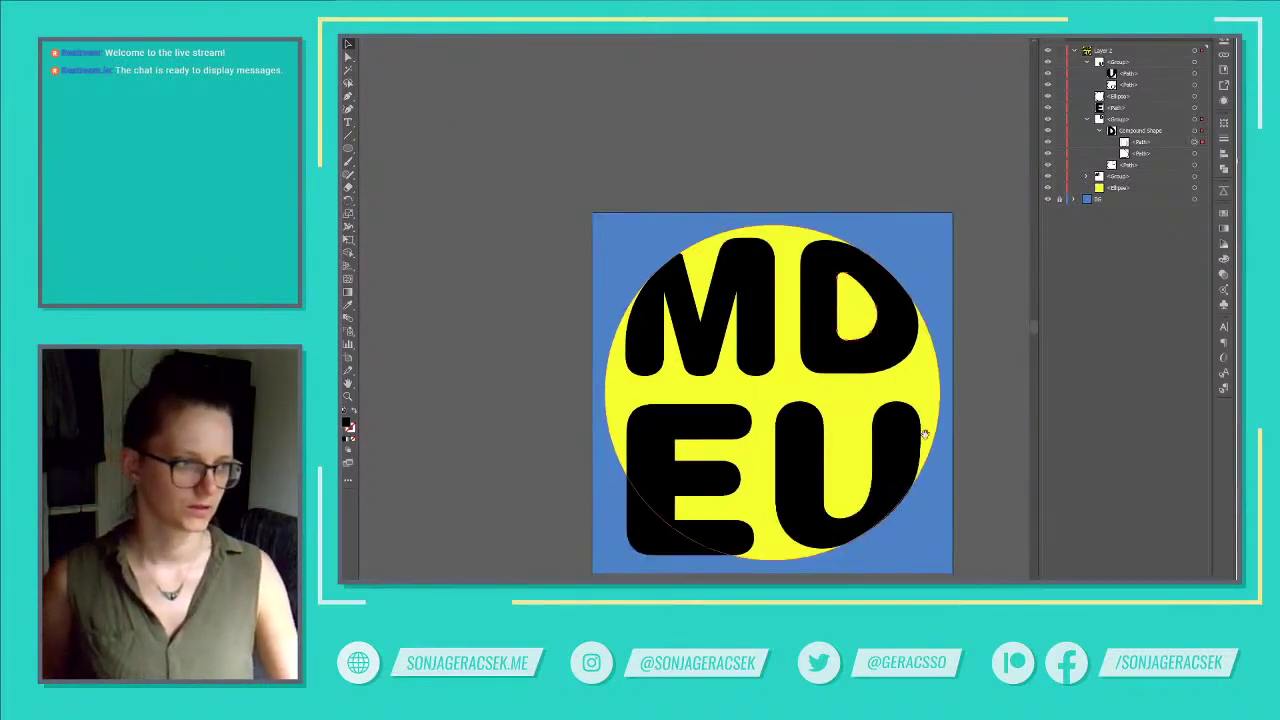
drag(925, 433, 882, 404)
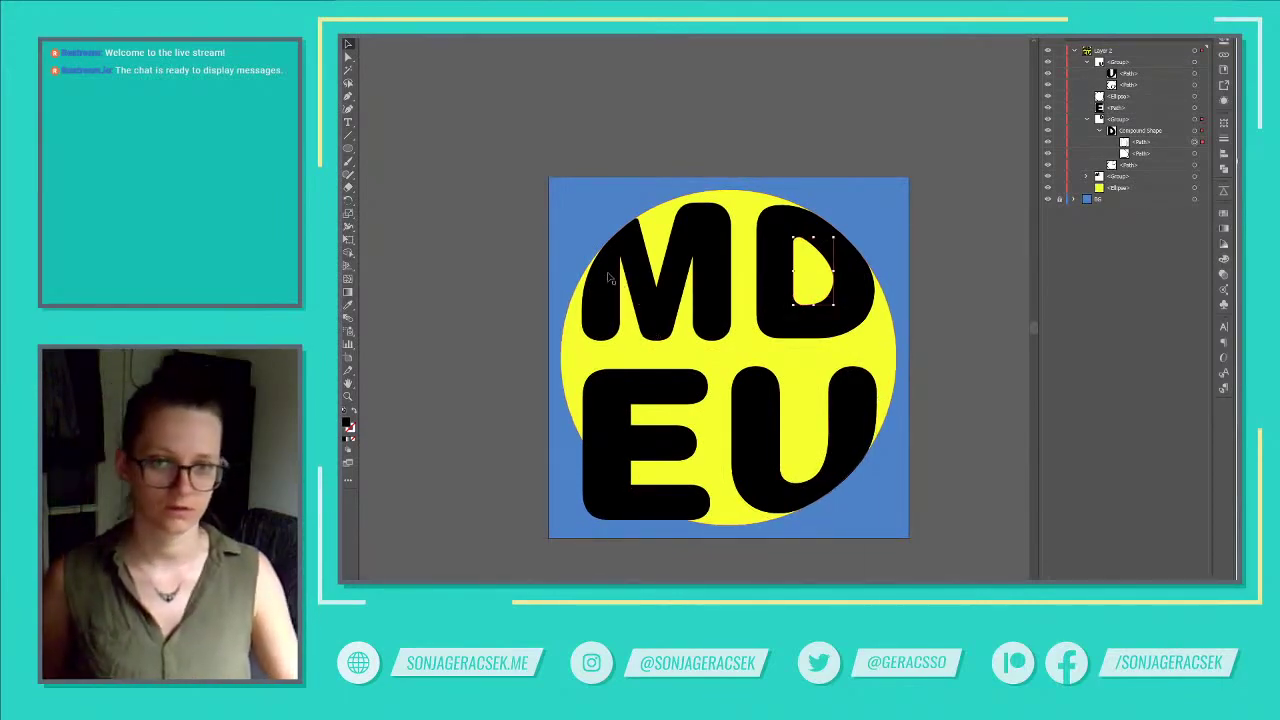
Select the cropped "M" and slightly round the sharp upper left tip where it meets the yellow circle's edge.
key(super)
scroll(609, 279, up, 5)
key(super)
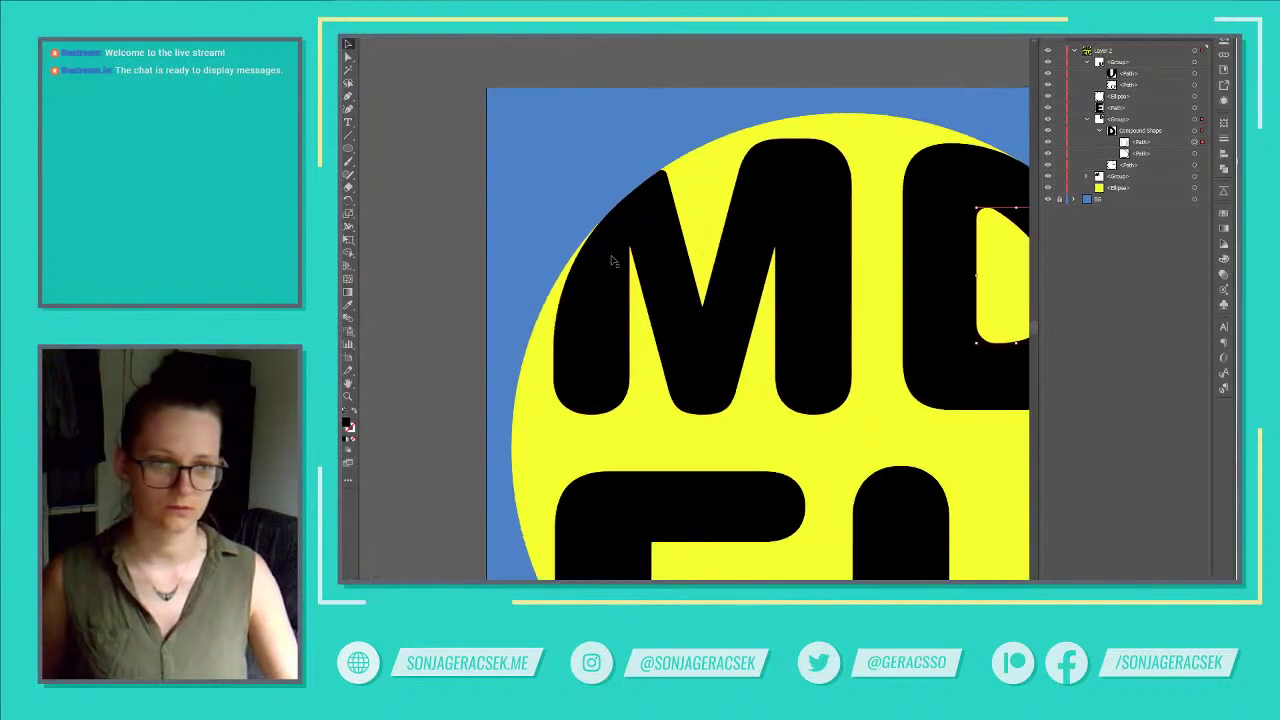
scroll(613, 260, down, 3)
click(652, 209)
scroll(650, 210, up, 3)
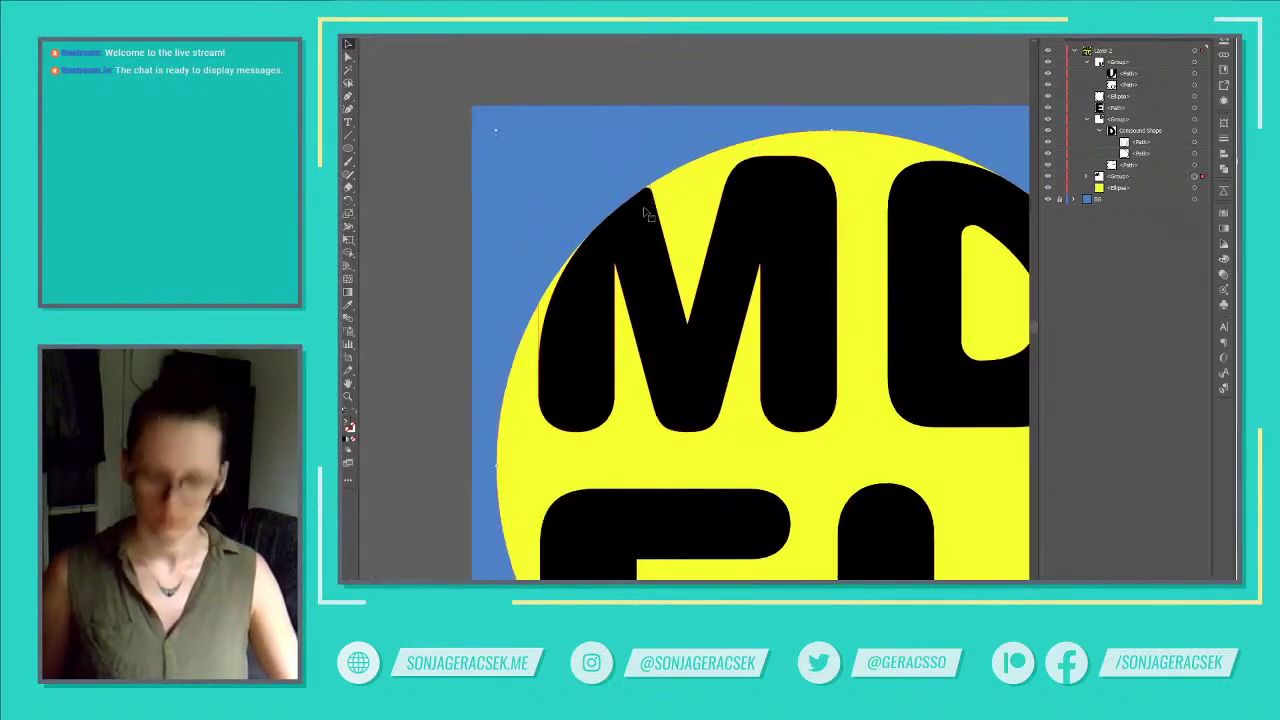
key(a)
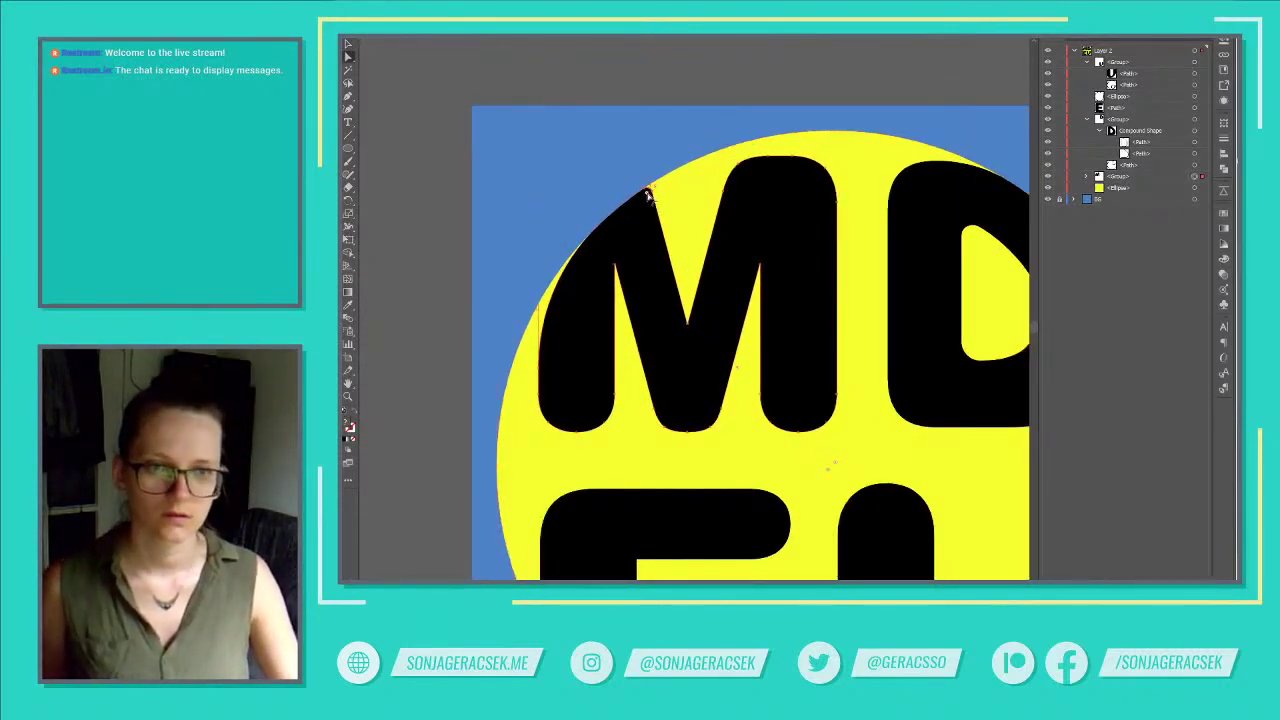
click(647, 200)
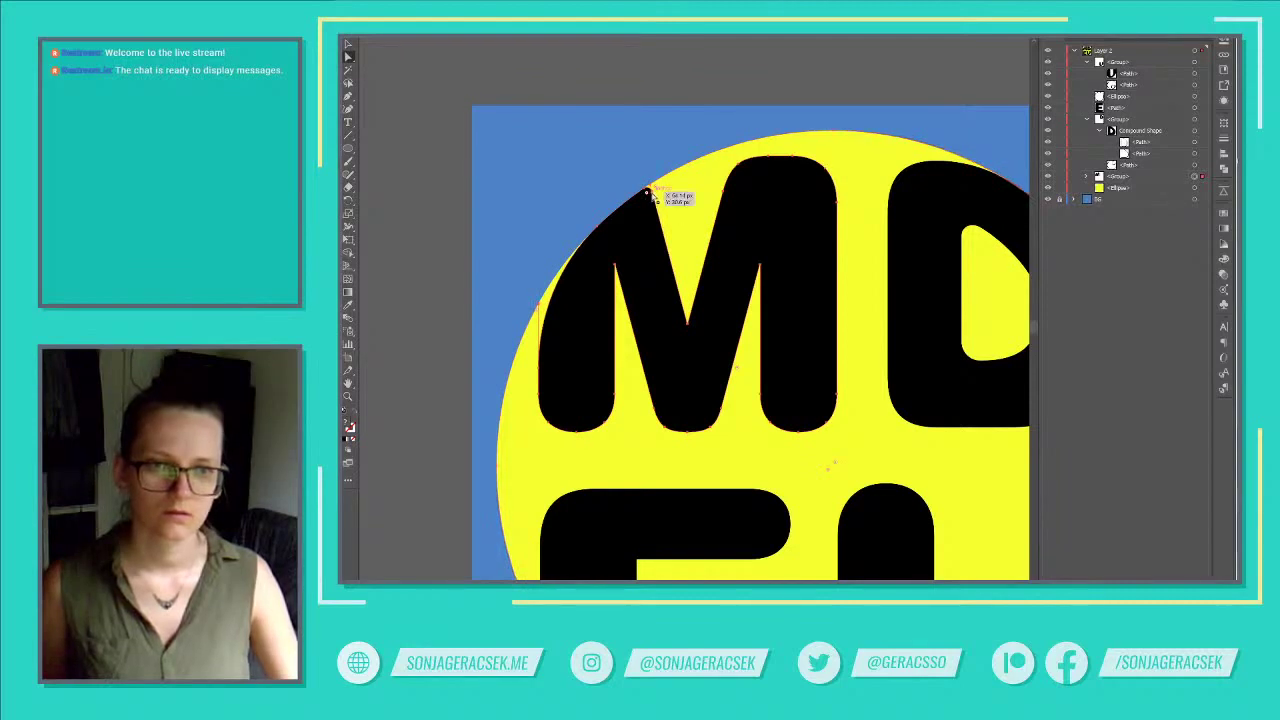
click(652, 198)
Refine the rounded upper left tip of the "M" by shifting its anchor slightly inward, and deselect the letter.
scroll(656, 225, up, 5)
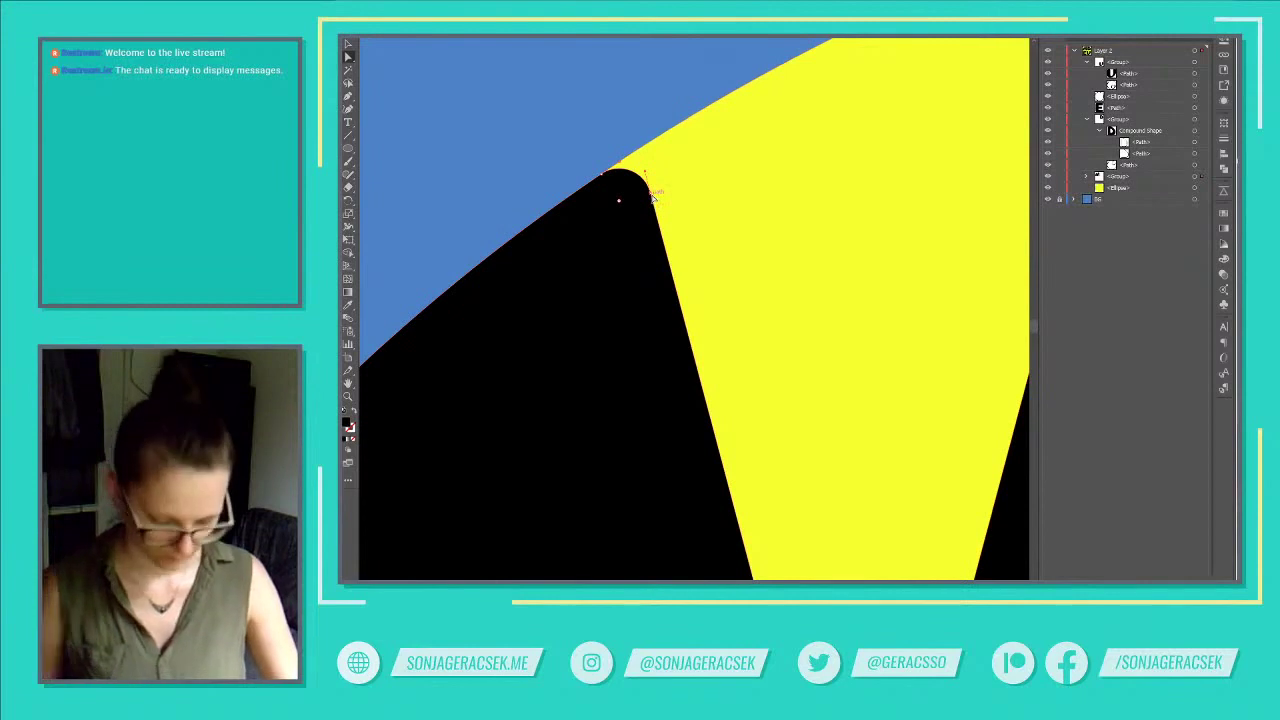
scroll(652, 198, up, 4)
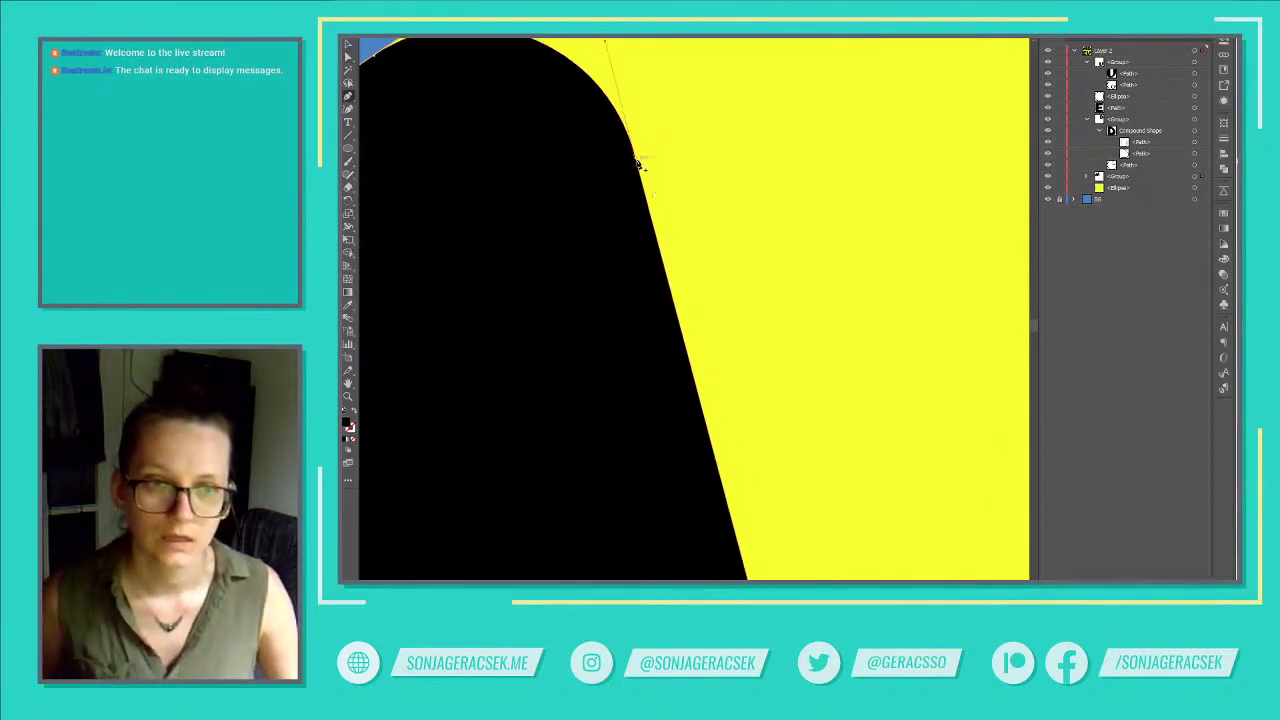
scroll(666, 297, down, 8)
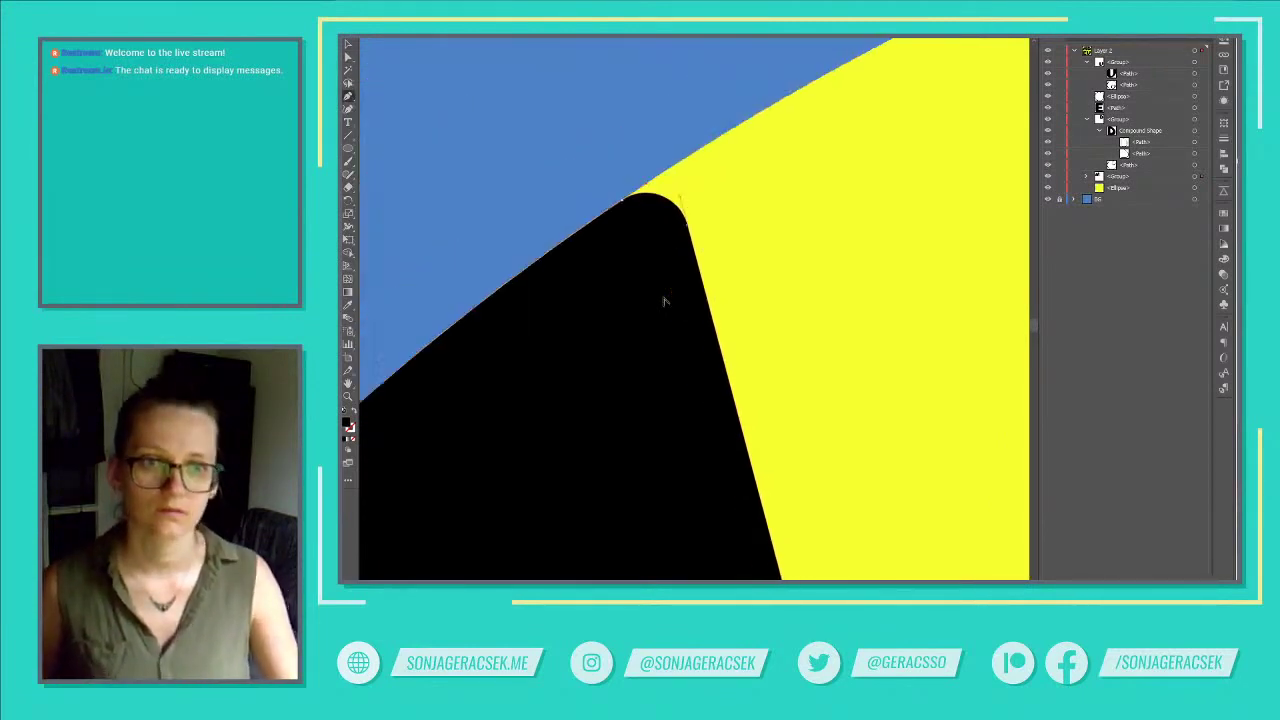
key(a)
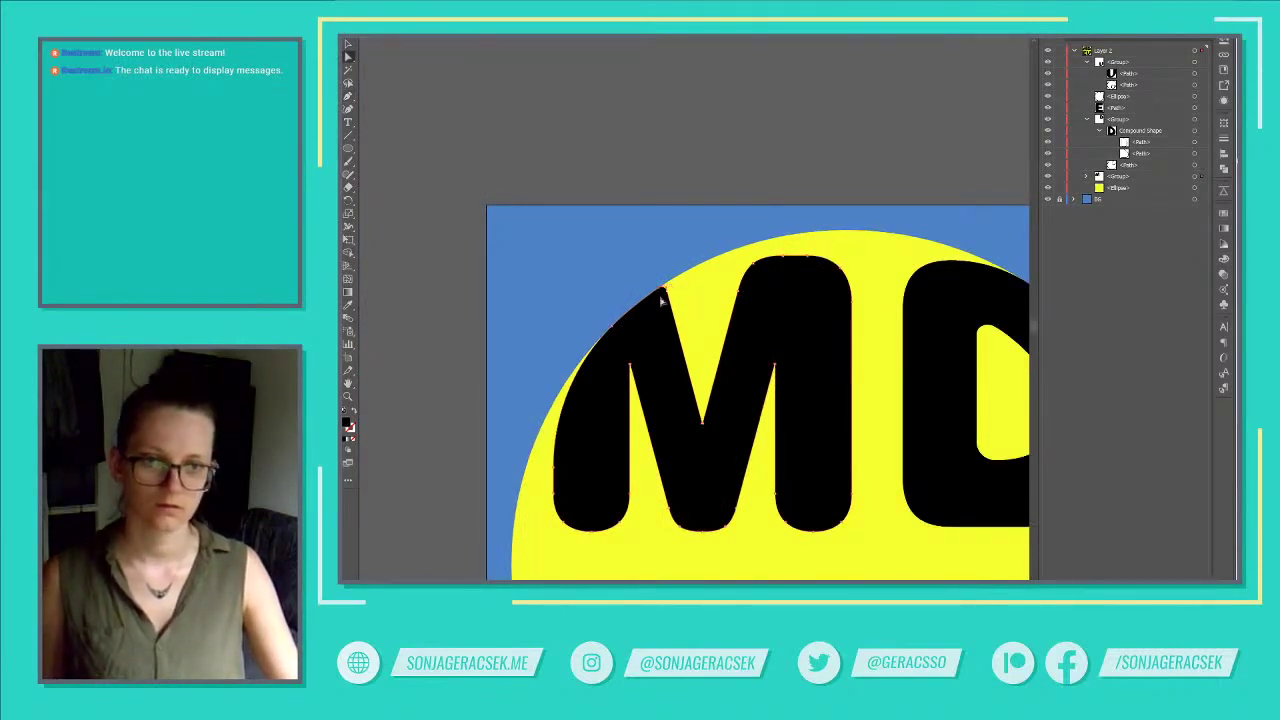
scroll(667, 312, up, 3)
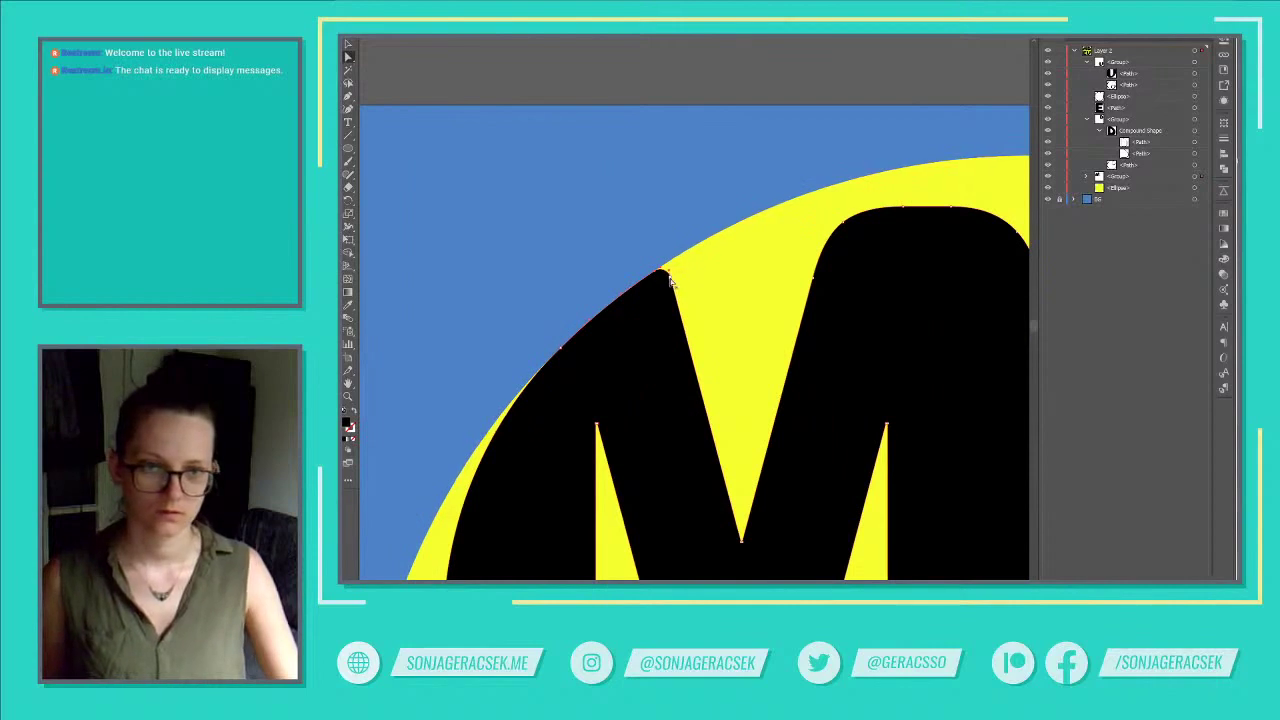
mouse_move(670, 282)
mouse_down()
mouse_move(637, 290)
mouse_move(659, 275)
mouse_up()
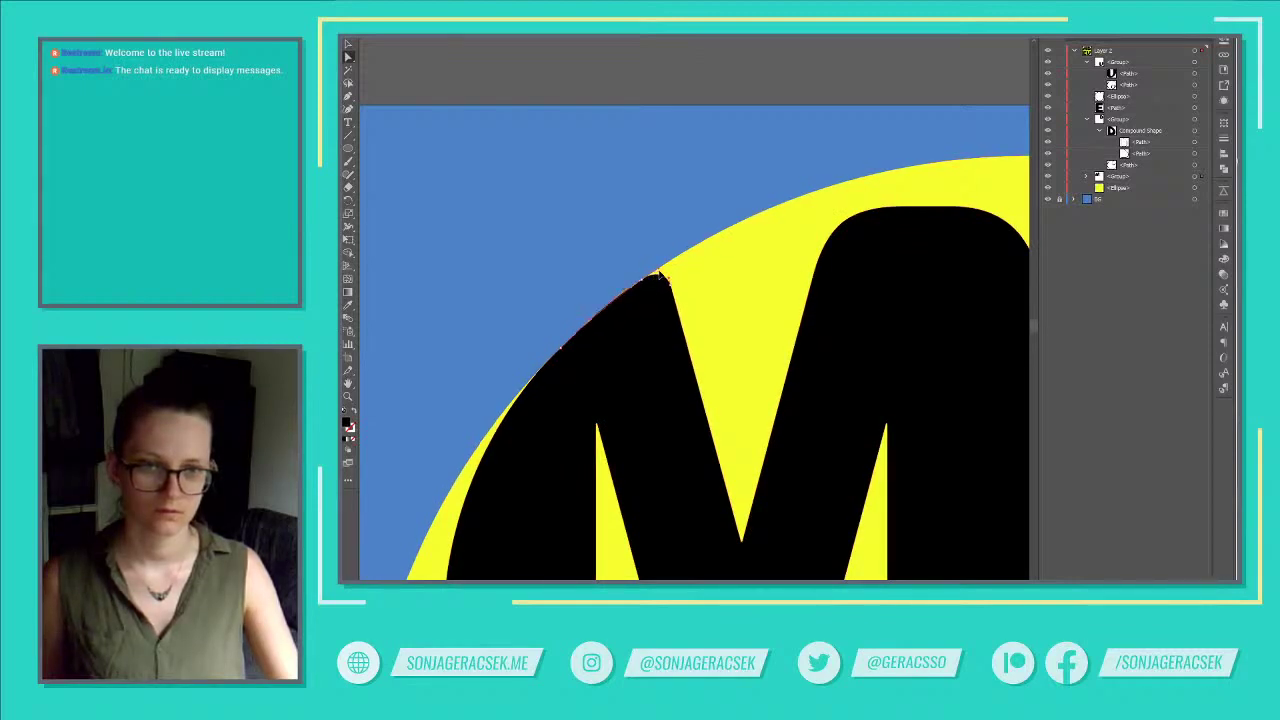
click(659, 275)
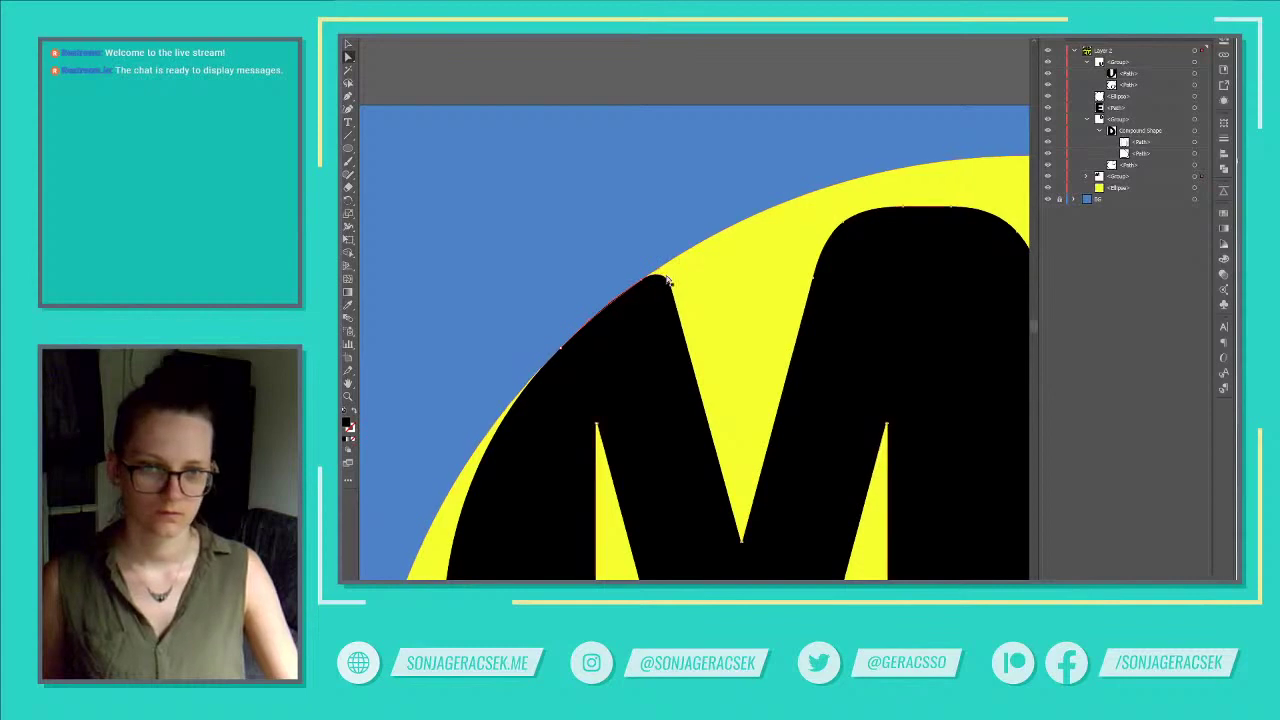
scroll(712, 316, down, 3)
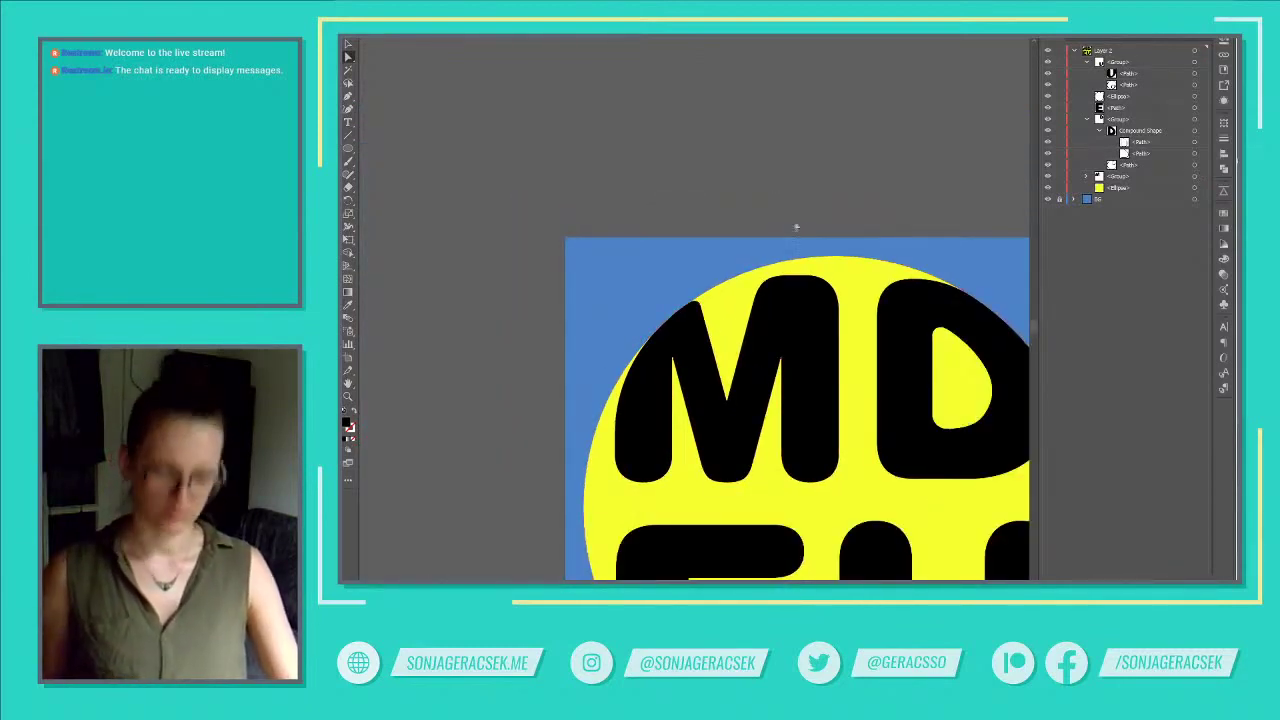
Crop the "E" to the unfilled circle copy with the Pathfinder and expand the resulting group in the layer list.
scroll(800, 230, down, 3)
scroll(800, 230, right, 3)
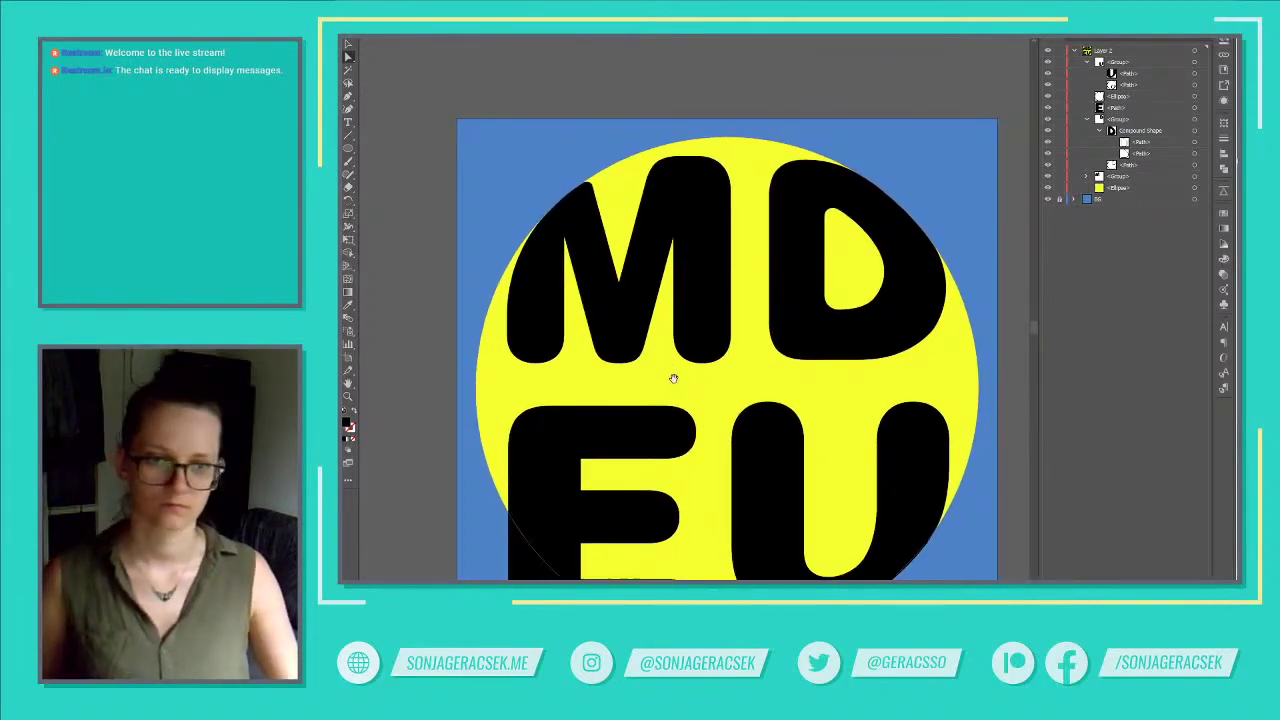
drag(674, 374, 686, 346)
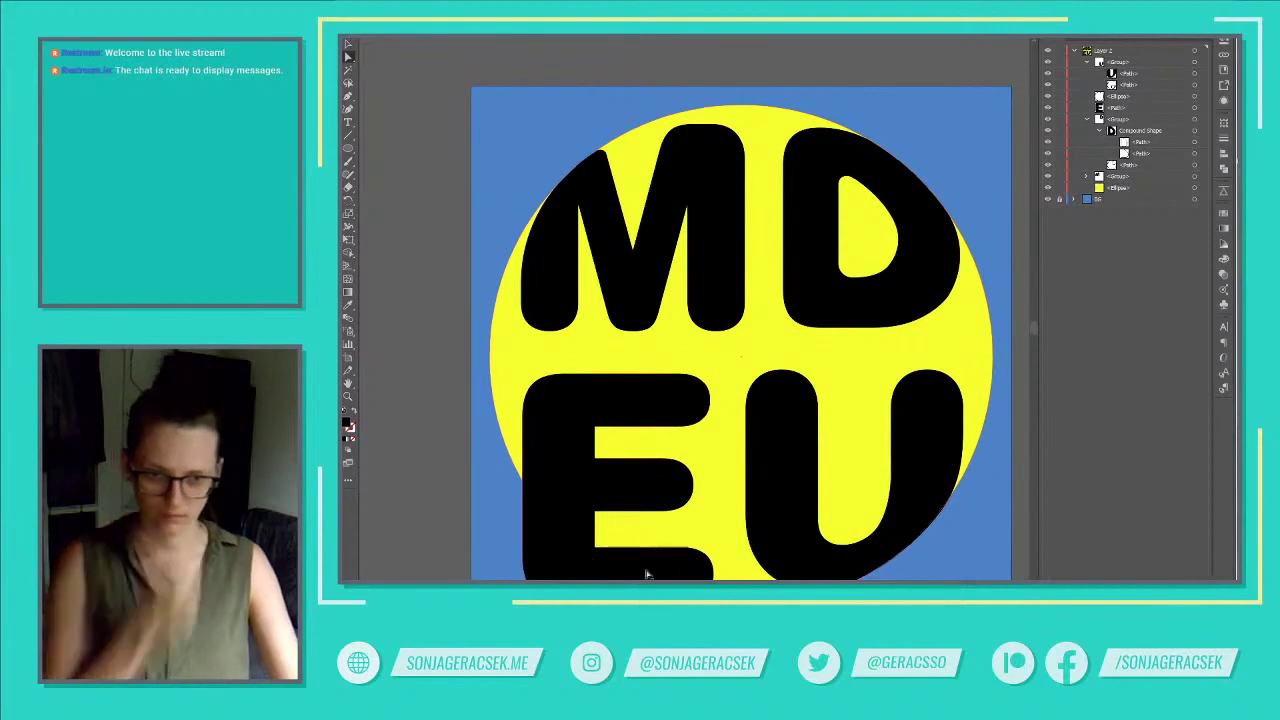
click(1194, 97)
click(1224, 168)
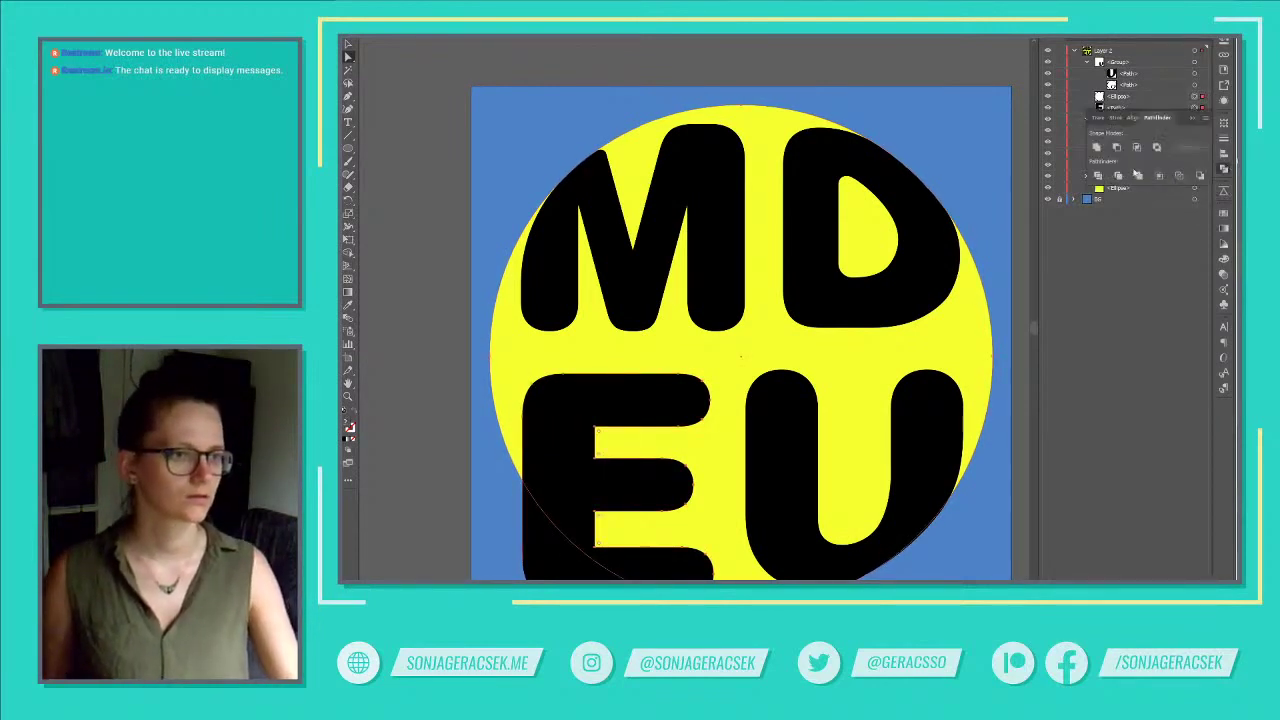
click(1117, 148)
key(ctrl+z)
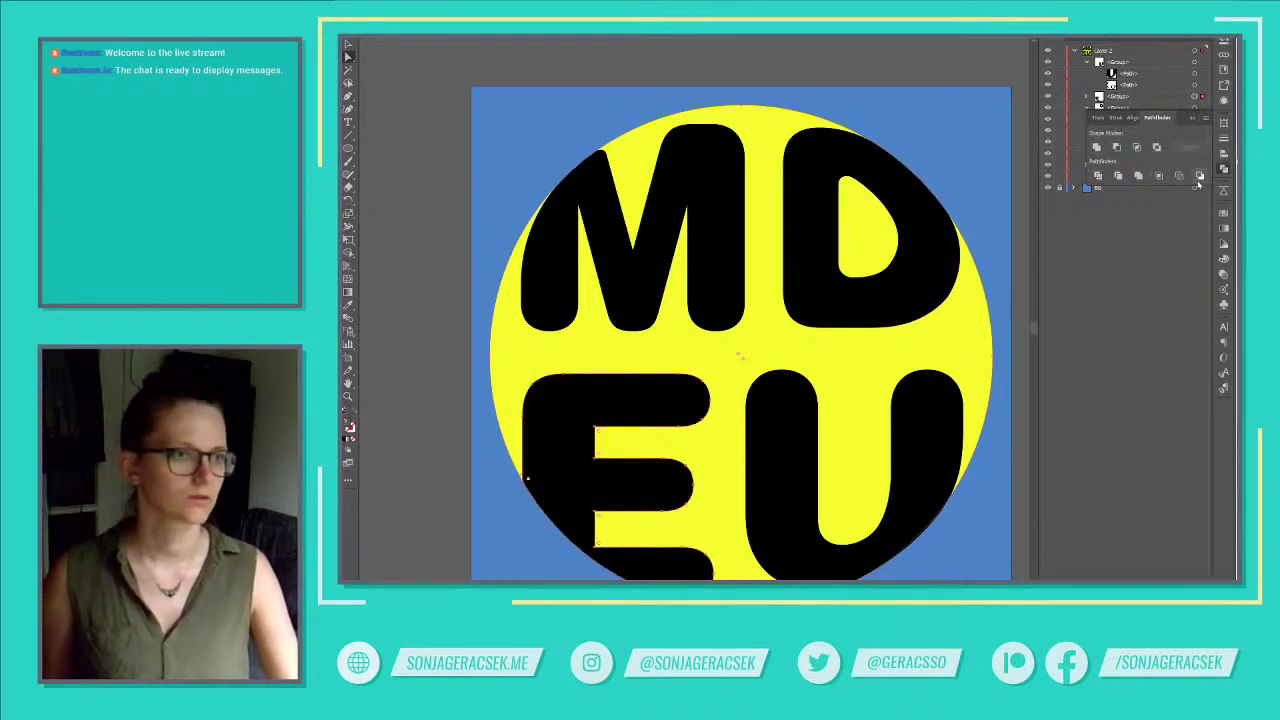
click(1191, 119)
click(1086, 97)
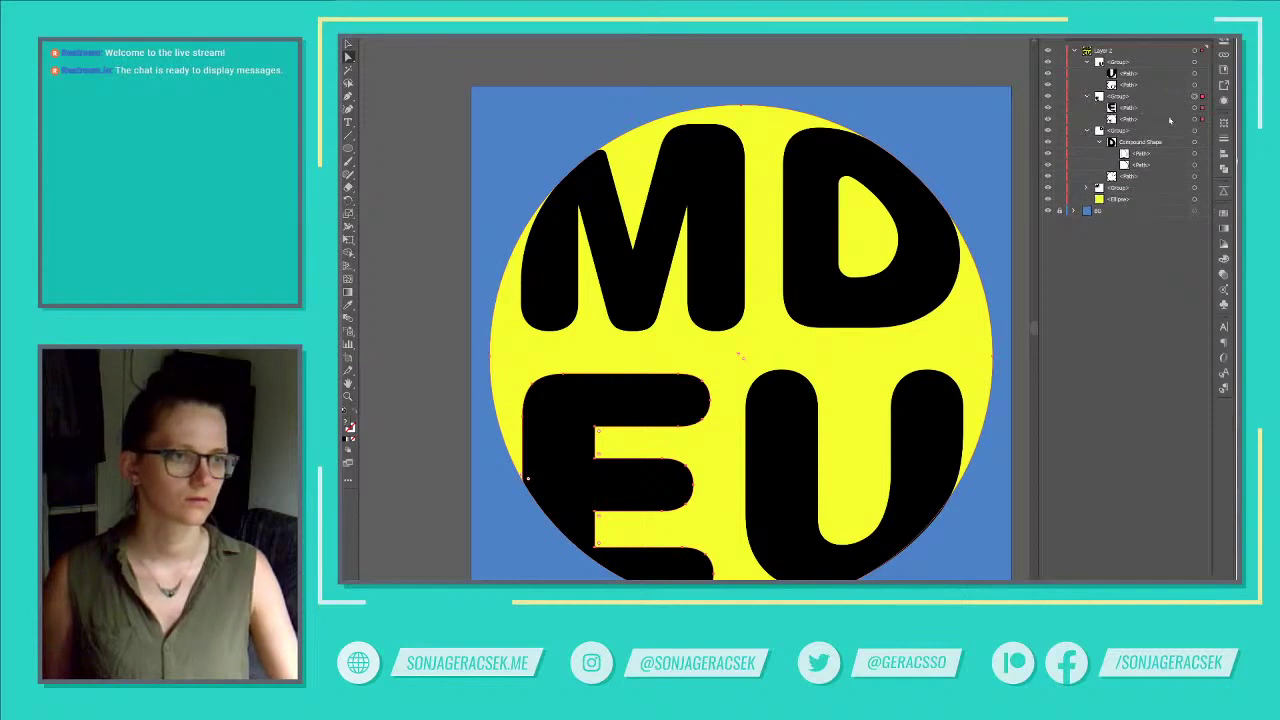
Select the "E" path and round its sharp lower left corner into a wide, smooth curve.
click(1193, 107)
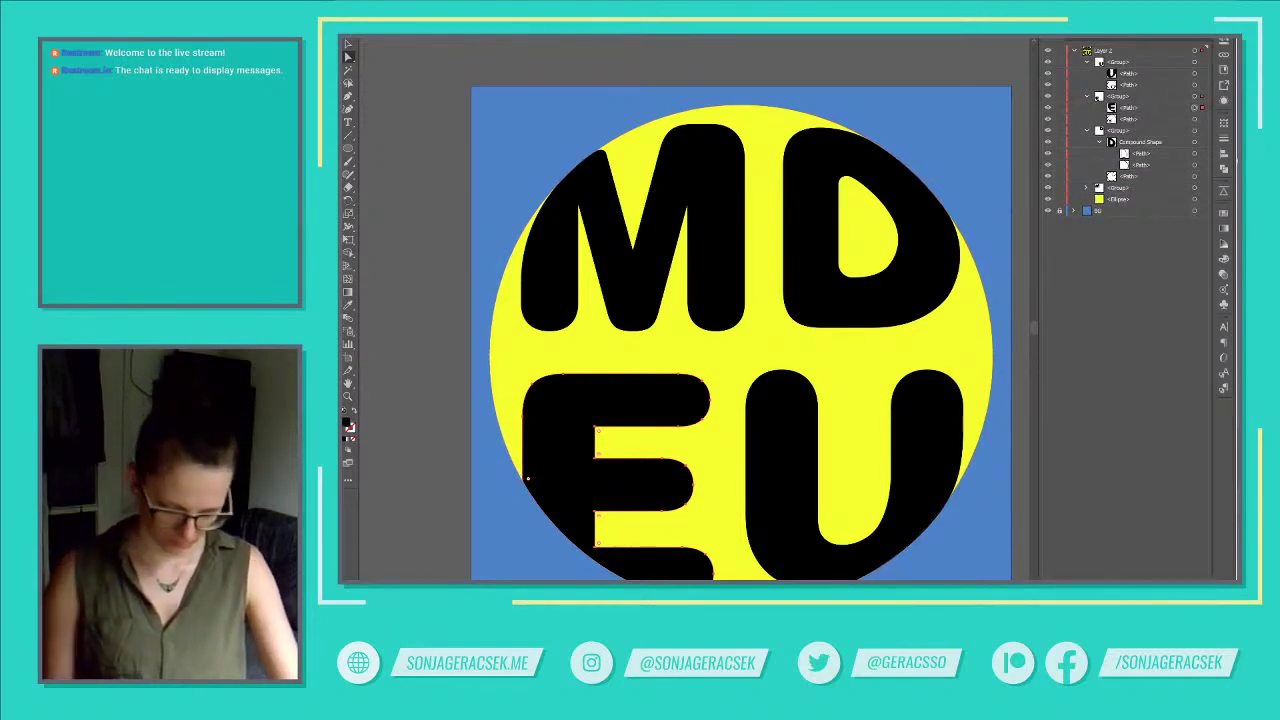
key(p)
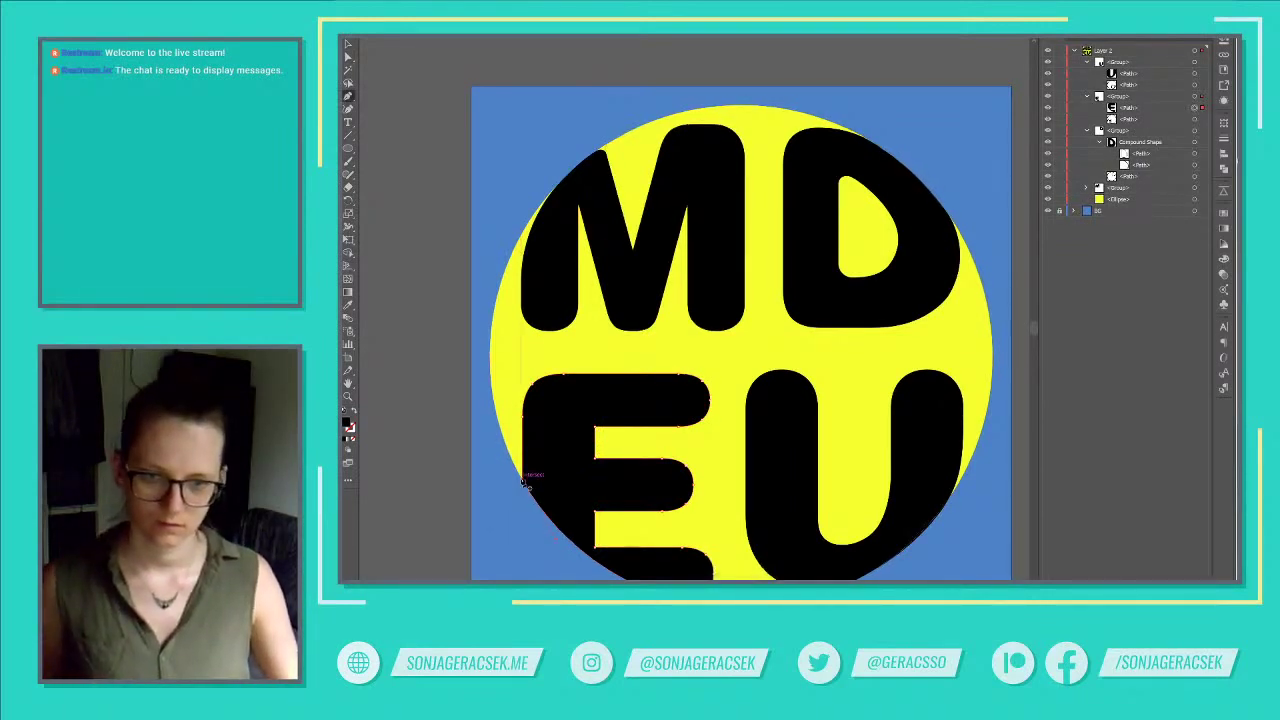
key(a)
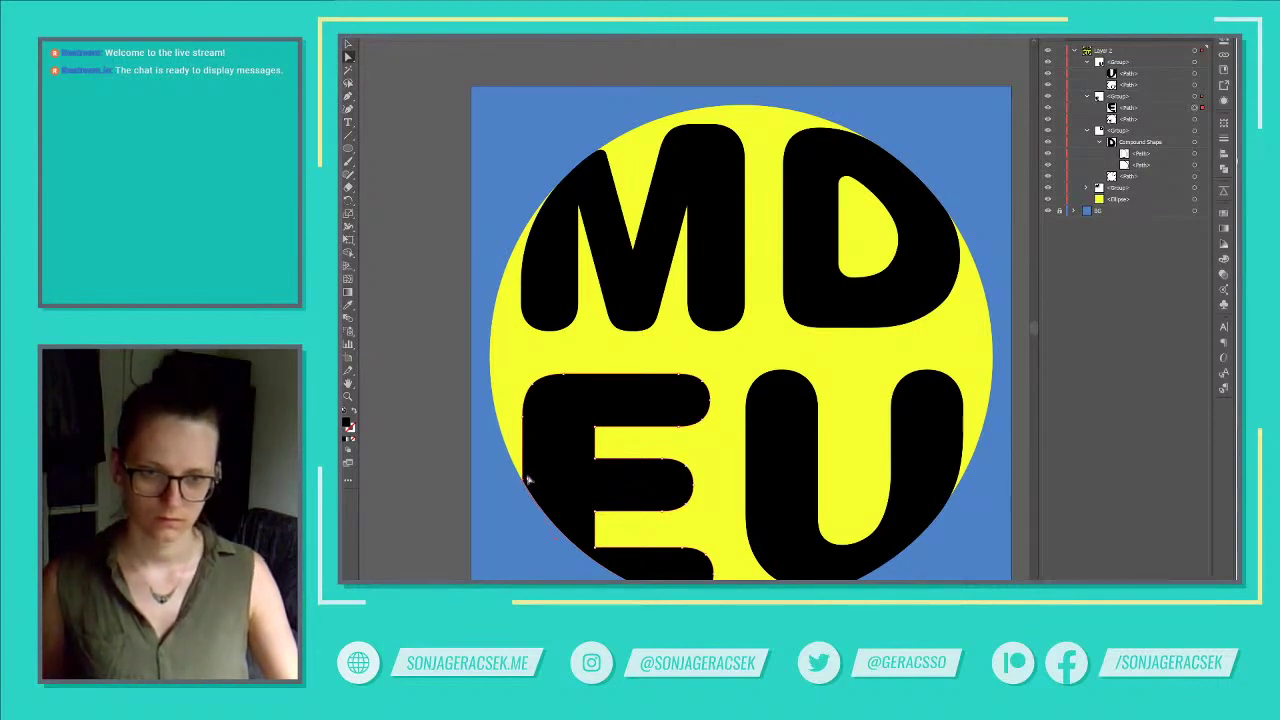
drag(528, 482, 664, 464)
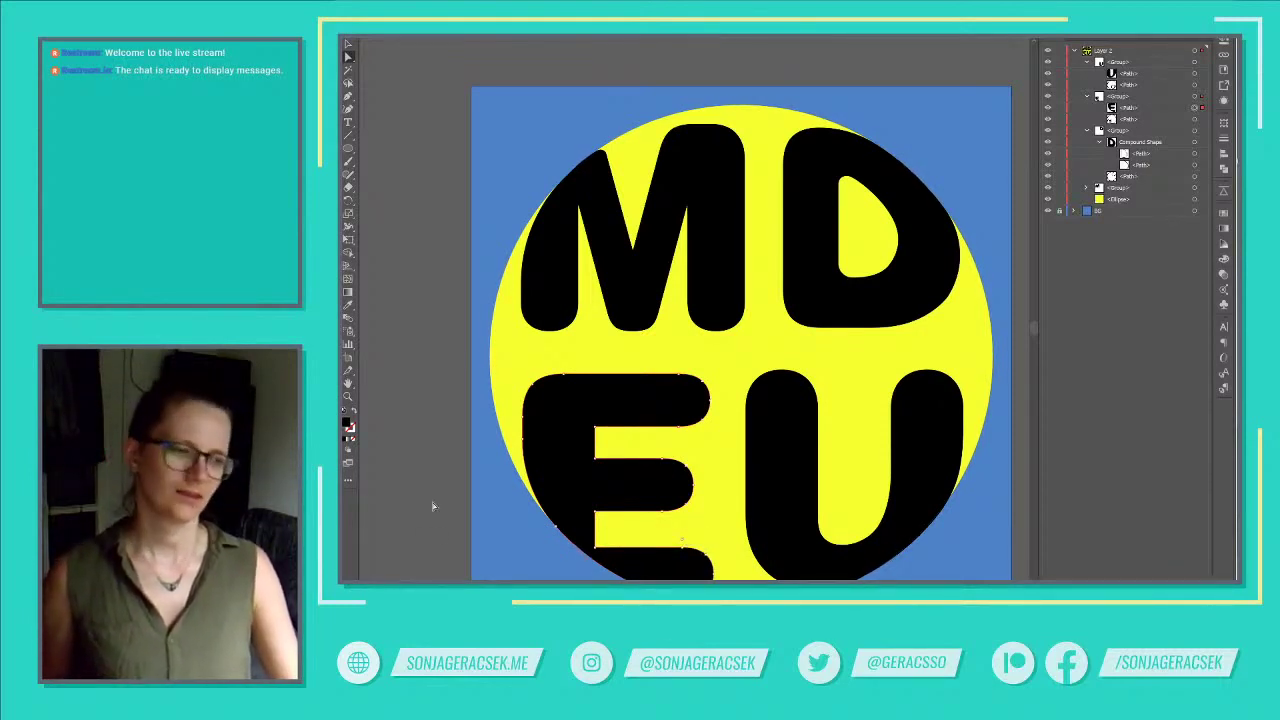
Hide the yellow circle behind the lettering.
scroll(724, 470, down, 3)
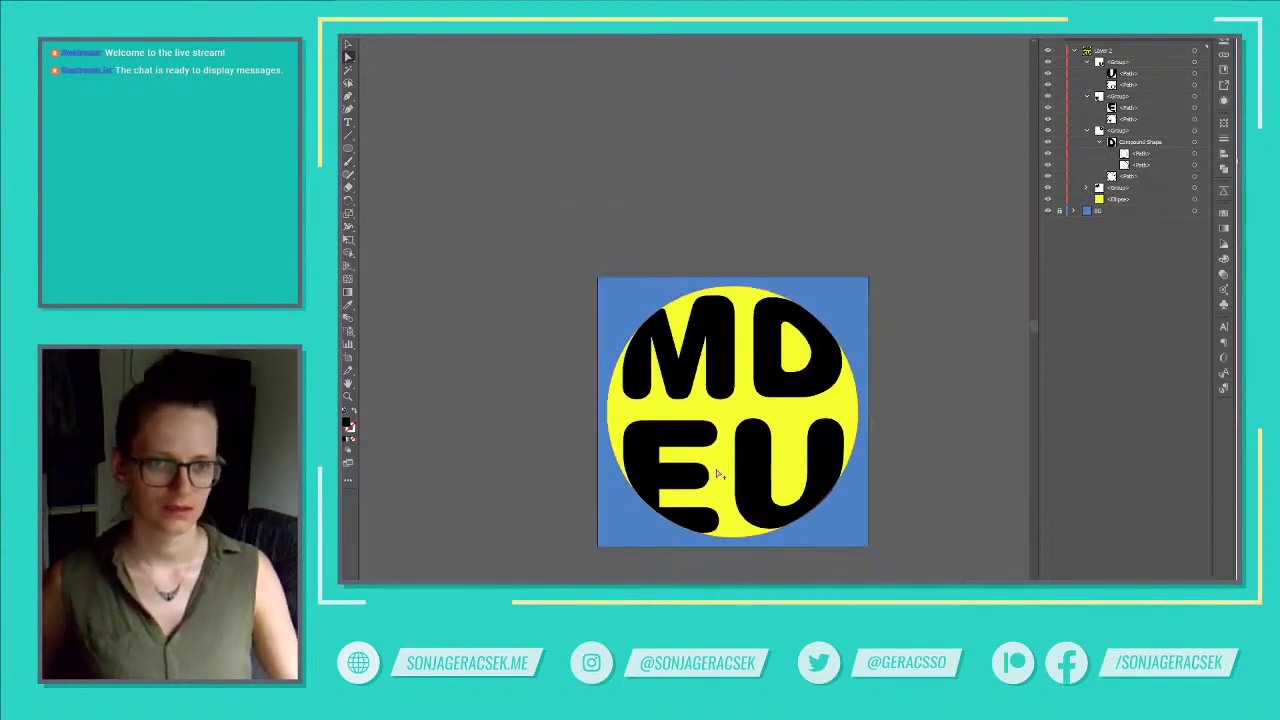
click(1048, 199)
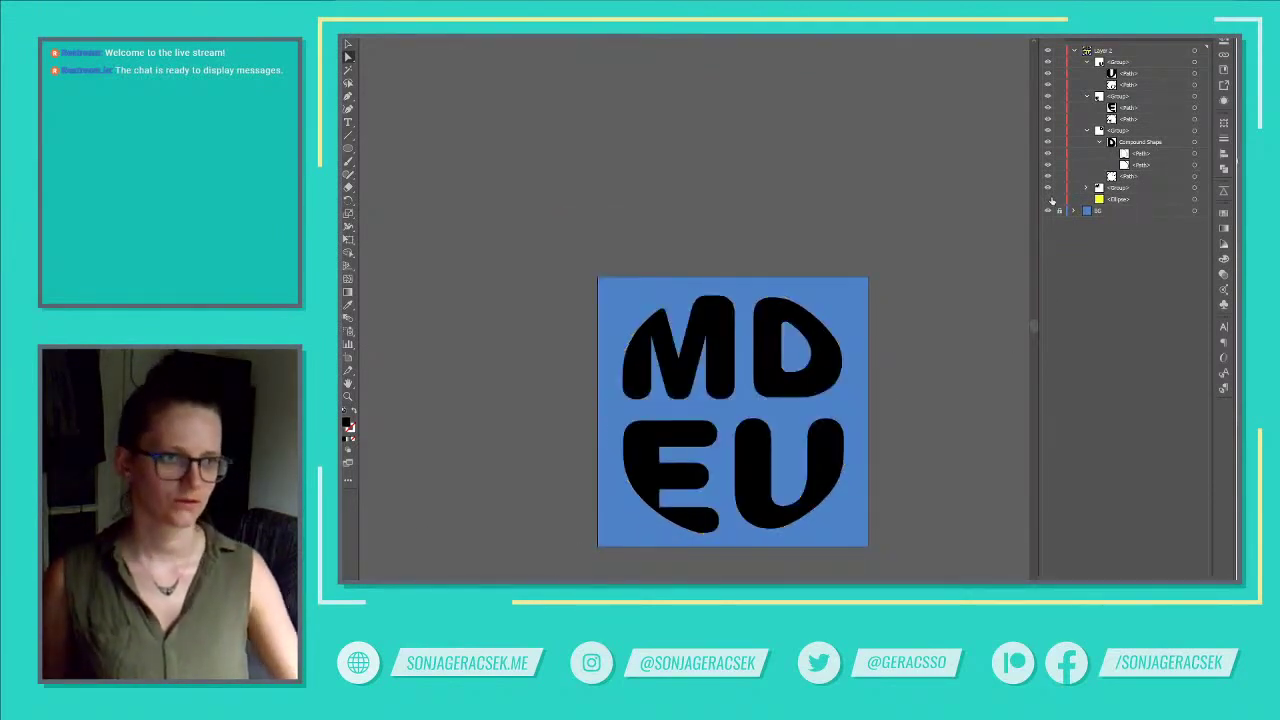
Try a white fill on all artwork in the lettering layer, undo the colour change and deselect everything.
click(1196, 50)
key(x)
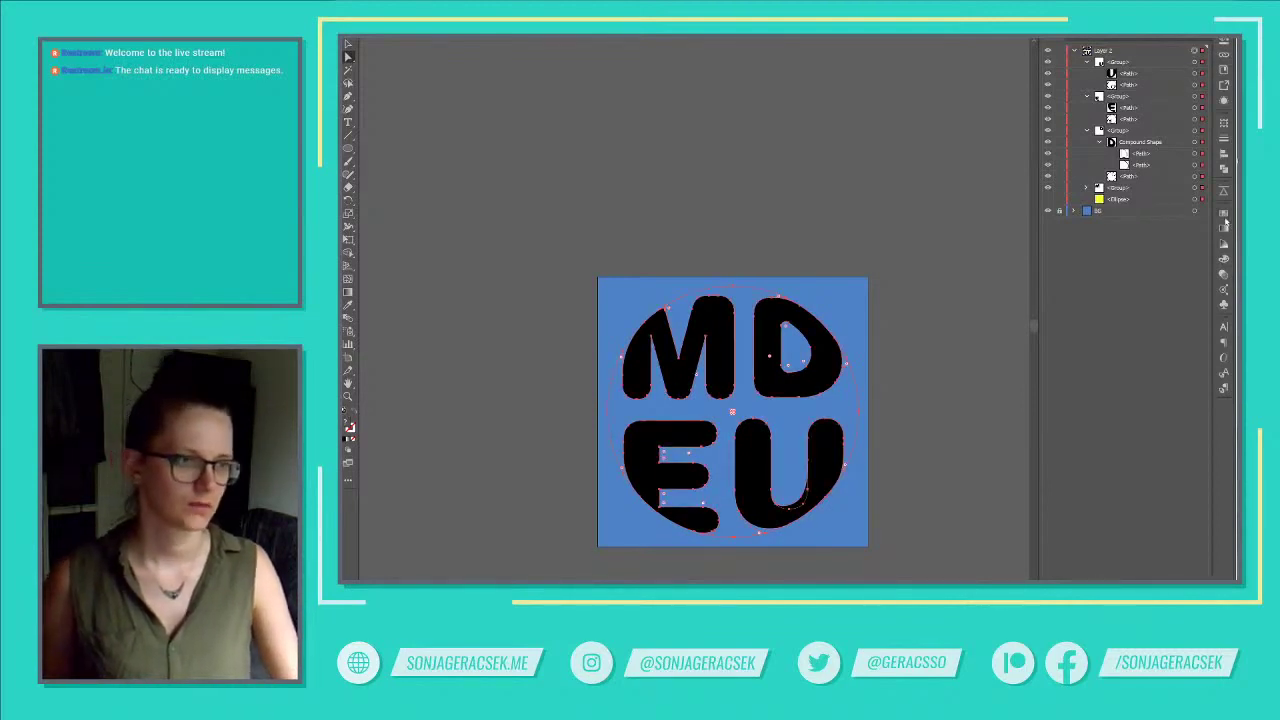
click(1225, 223)
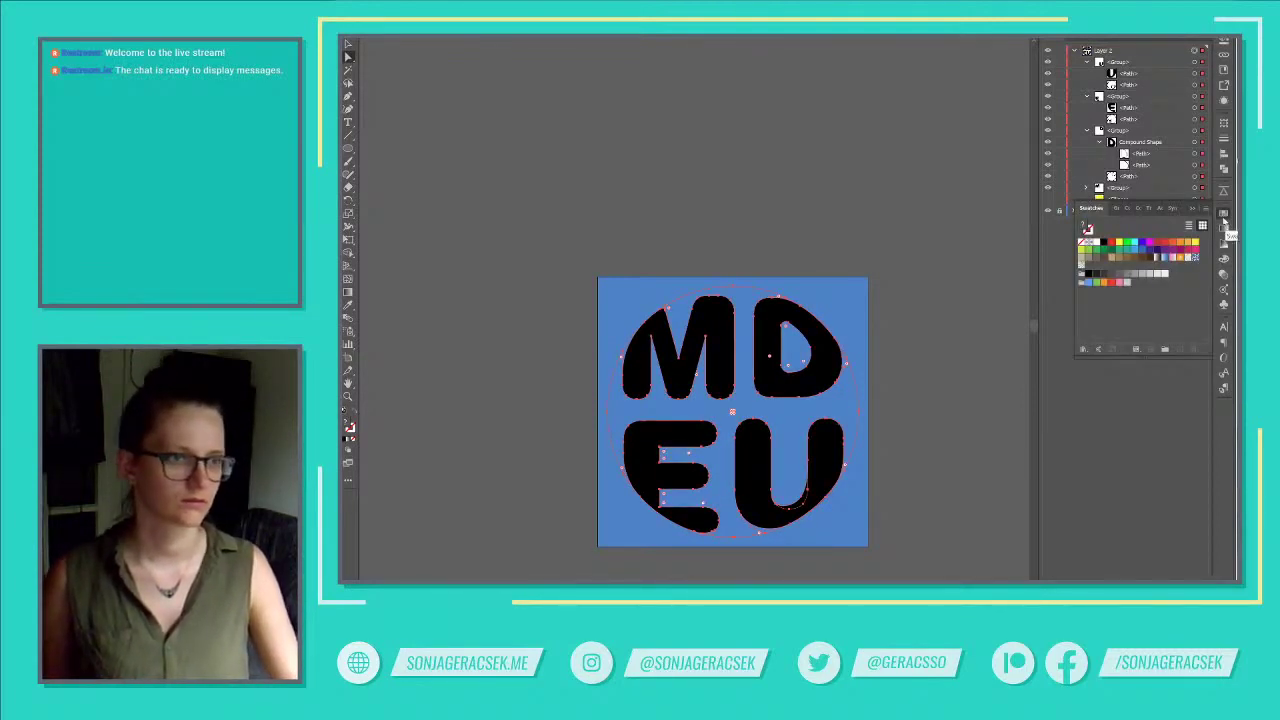
click(1090, 242)
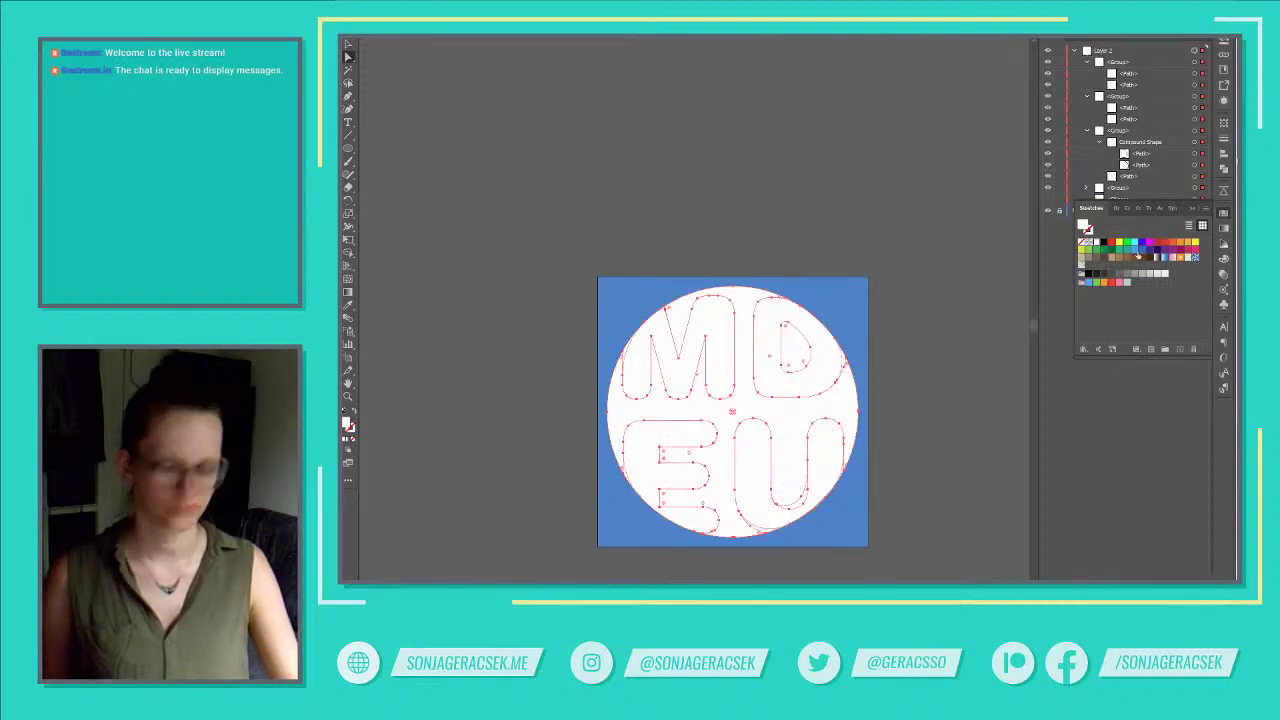
key(ctrl+z)
click(988, 151)
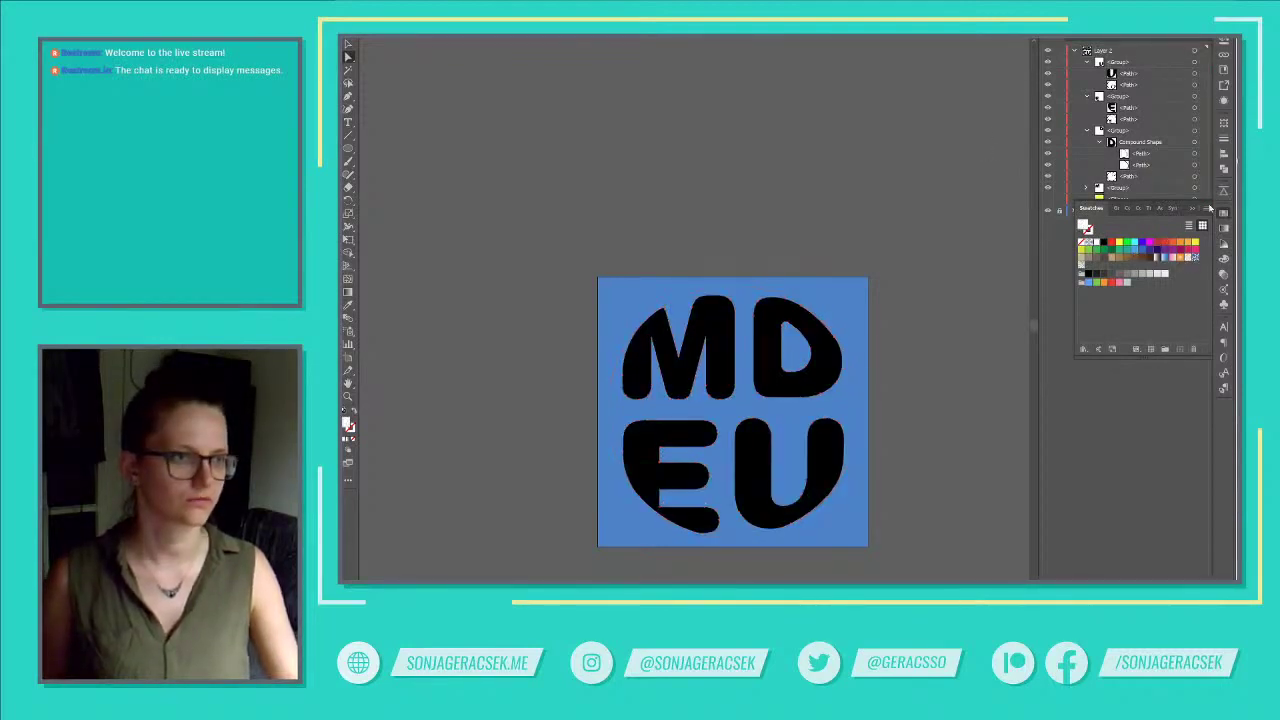
click(1194, 212)
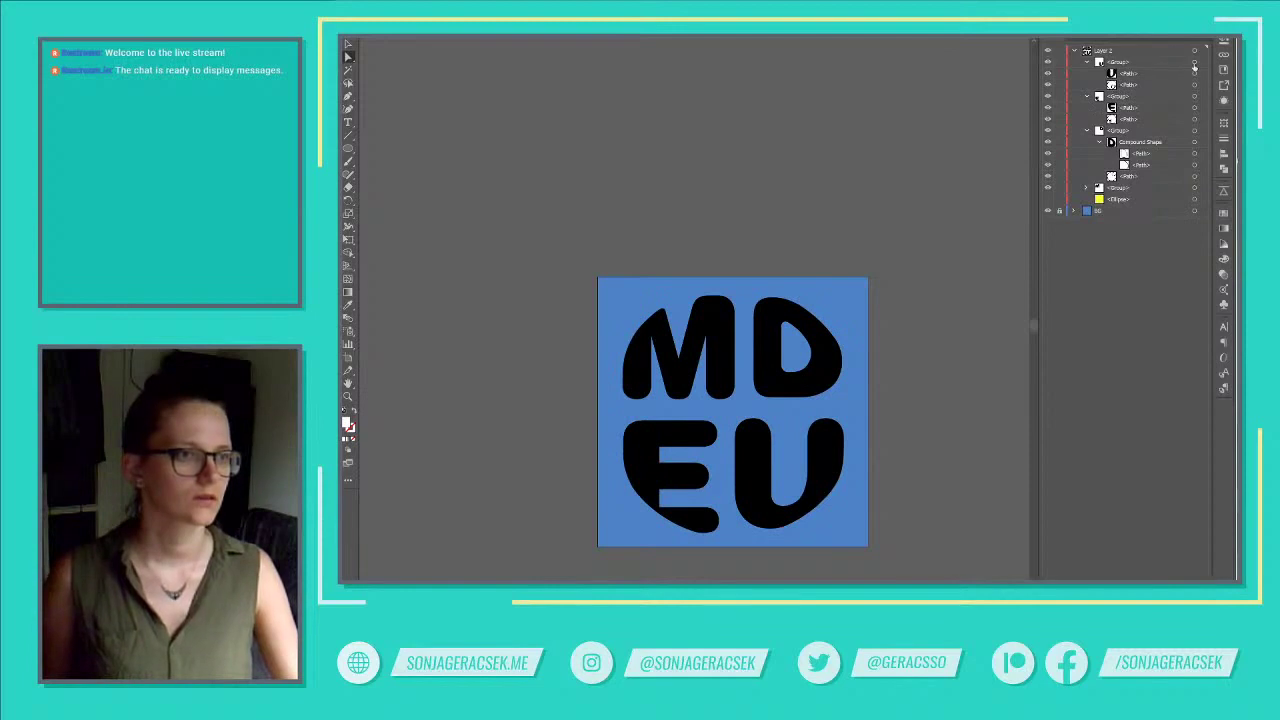
Ungroup the cropped groups of the "U", "E", "D" and "M" one after another.
click(1194, 63)
key(ctrl+shift+g)
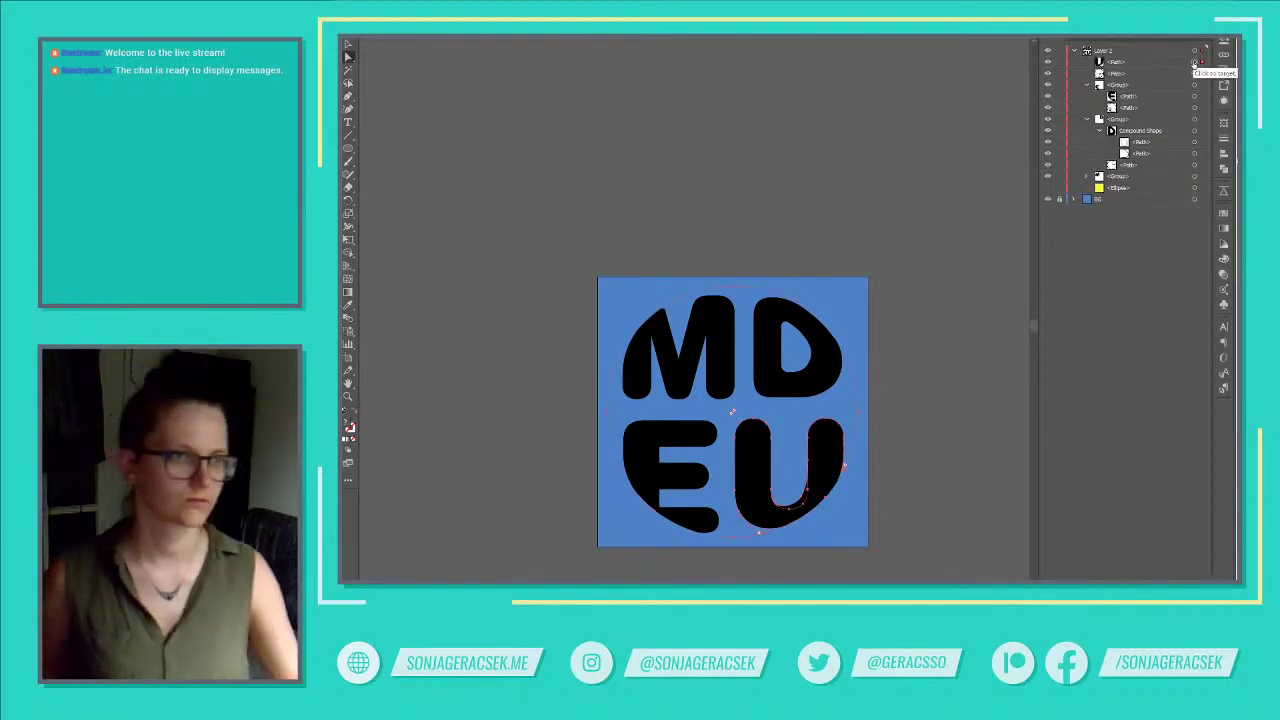
click(1194, 85)
key(ctrl+shift+g)
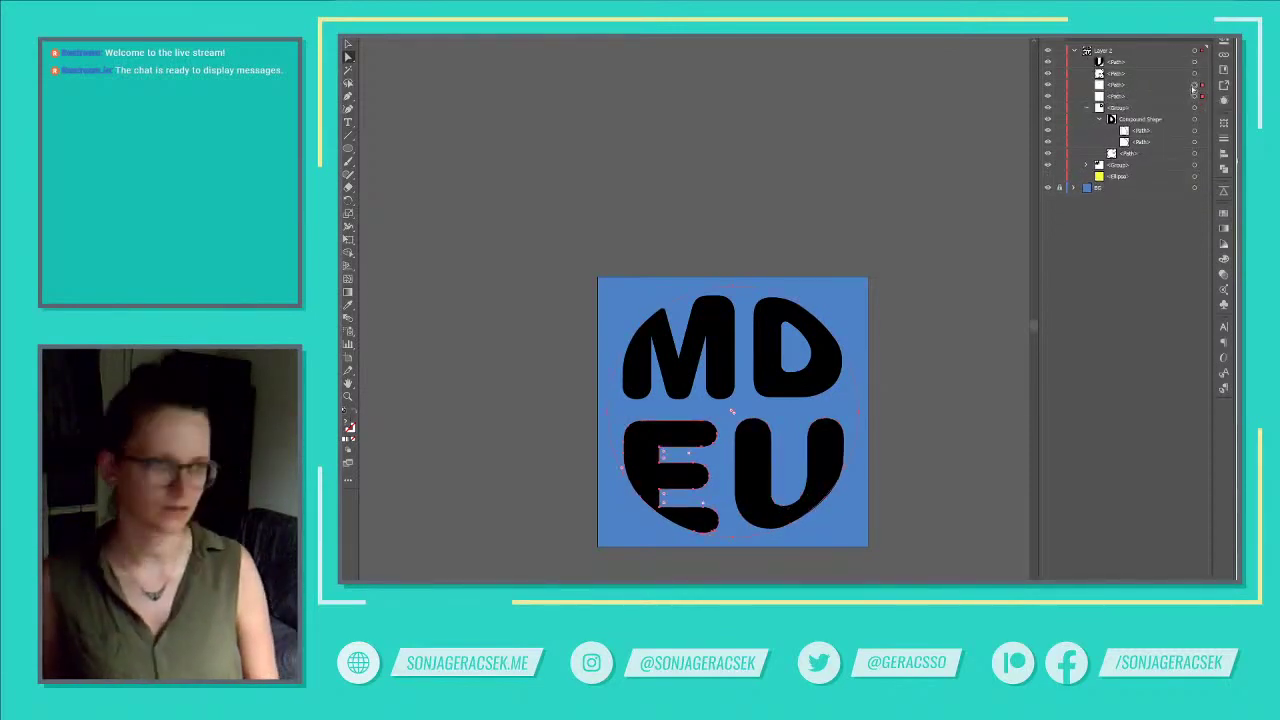
click(1194, 107)
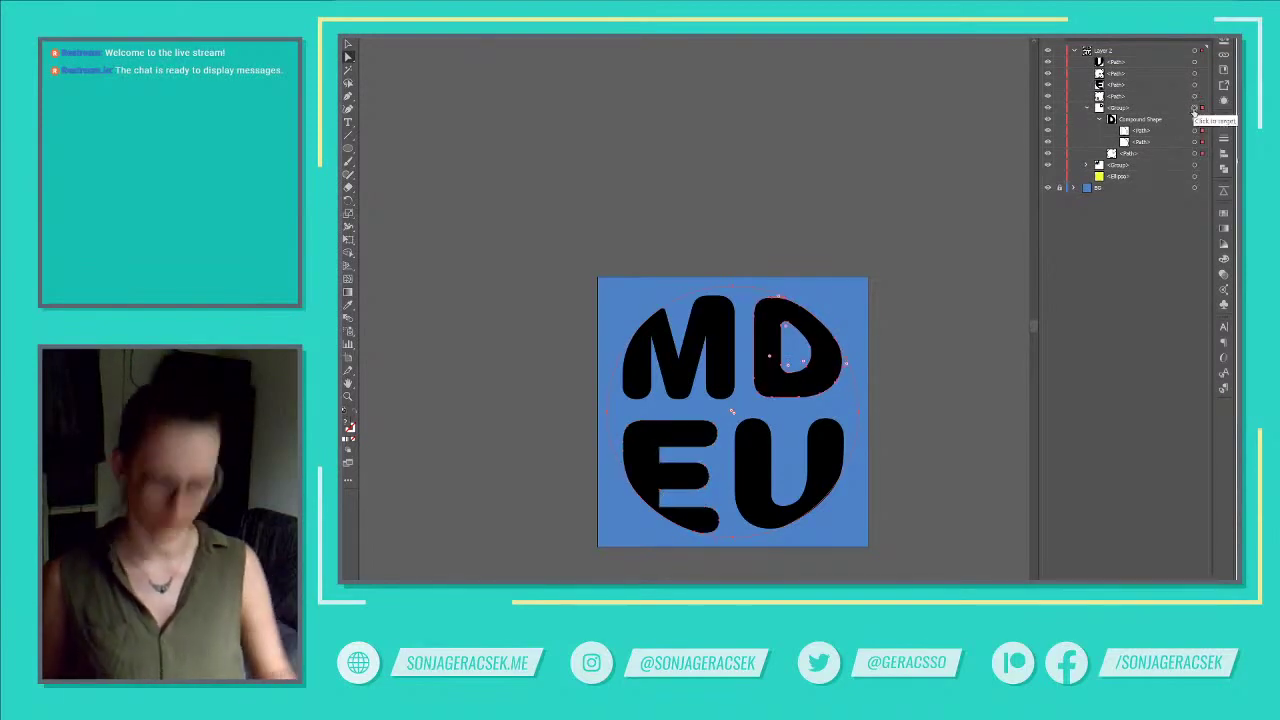
key(ctrl+shift+g)
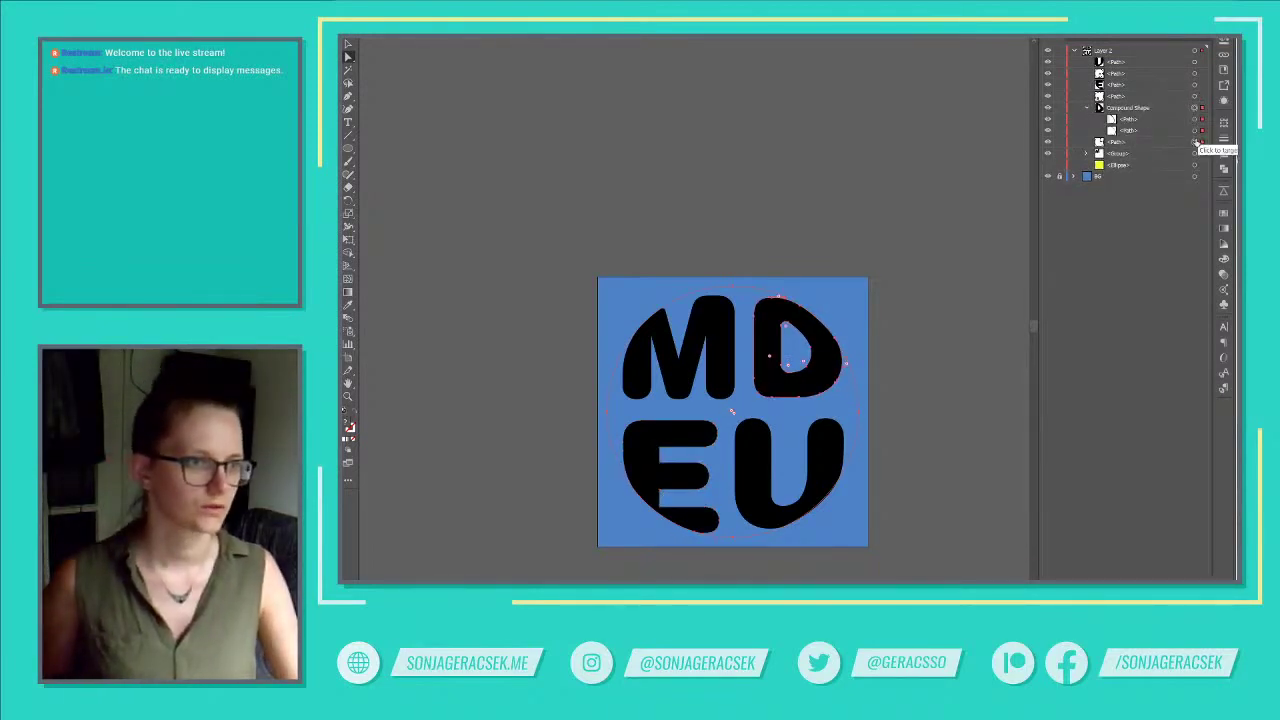
click(1194, 153)
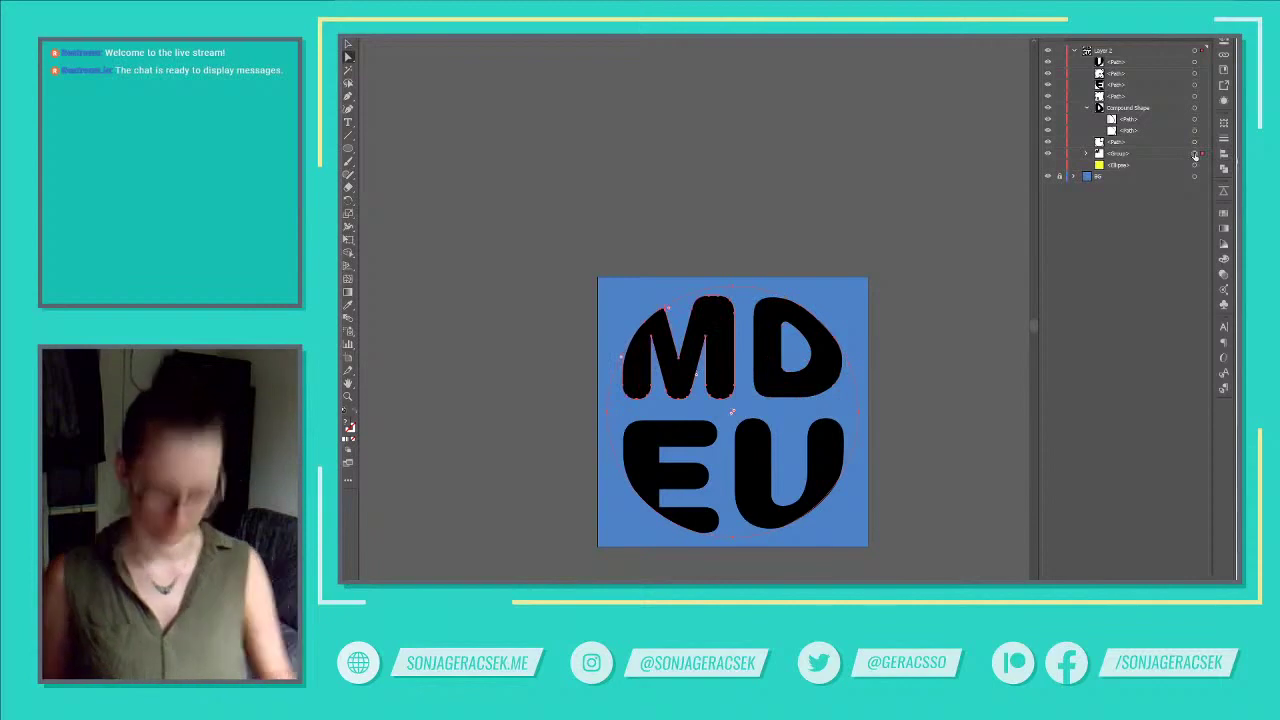
key(ctrl+shift+g)
Select the four leftover unfilled paths from the cropped letter groups and delete them.
click(1195, 163)
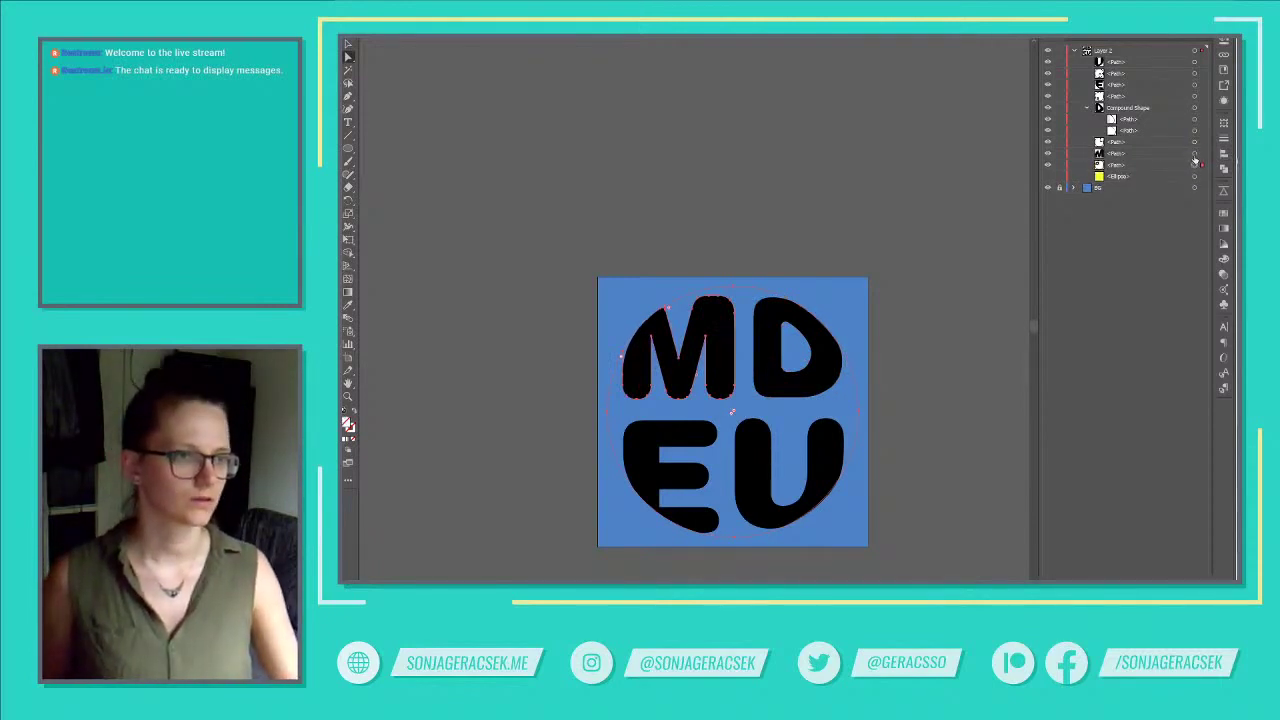
shift+click(1194, 142)
shift+click(1194, 96)
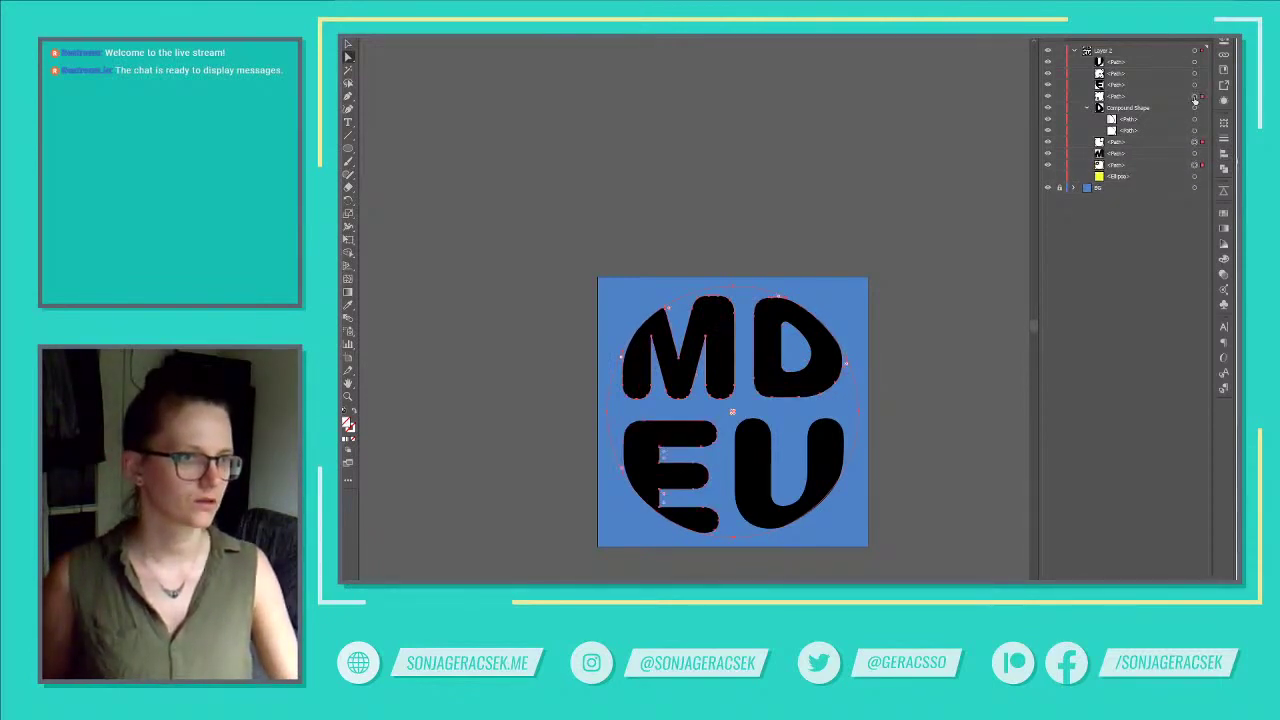
shift+click(1195, 74)
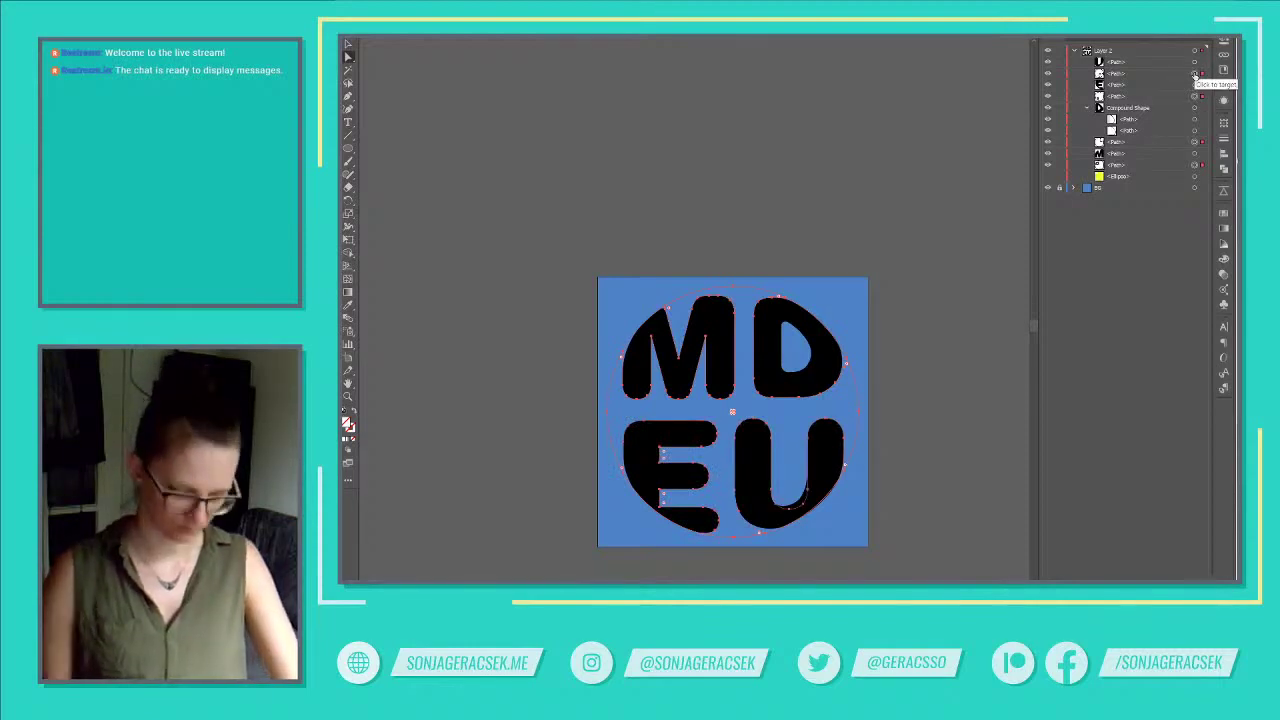
key(ctrl+8)
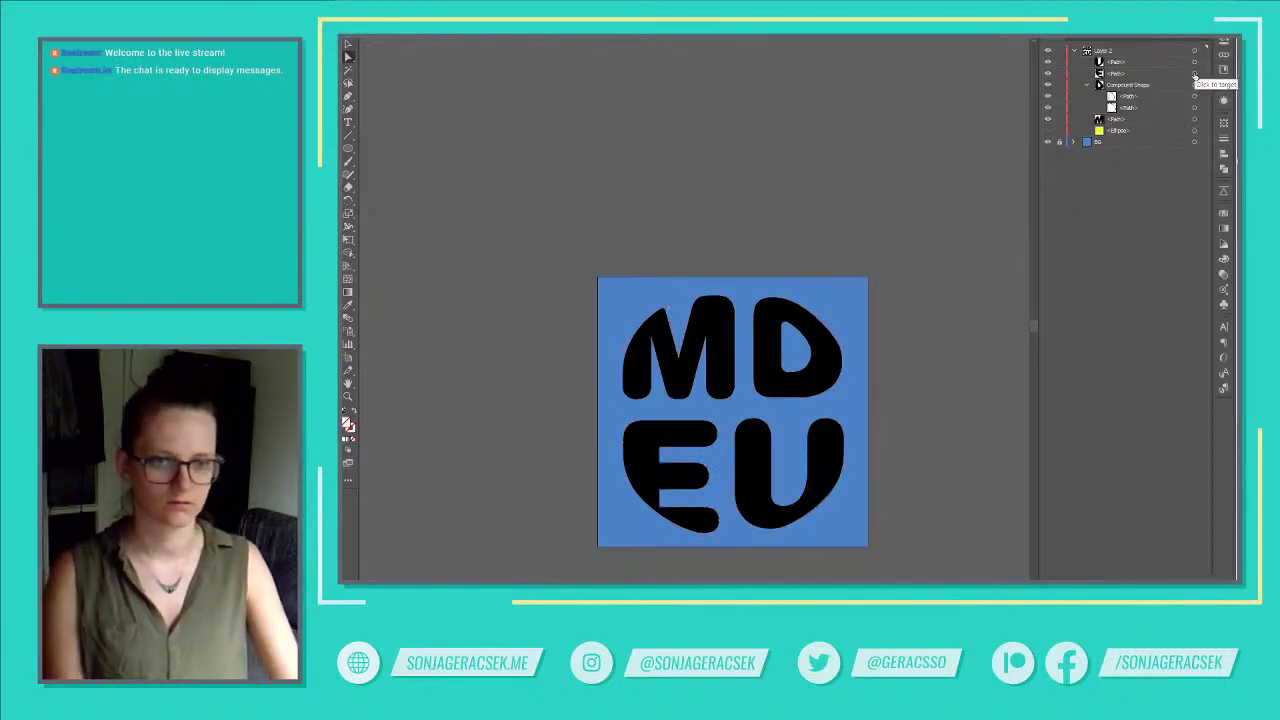
Remove the anchor point on the lower right curve of the bottom arm of the "E" with the Pen tool.
click(699, 526)
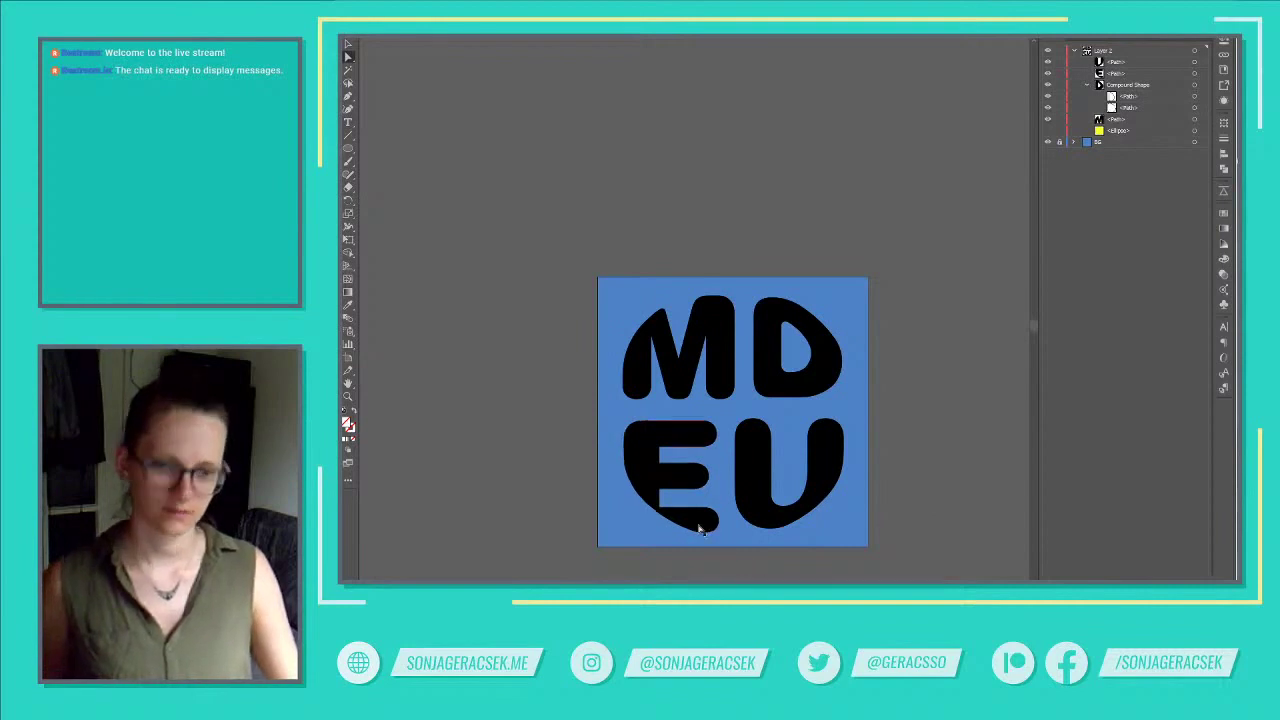
scroll(700, 527, up, 6)
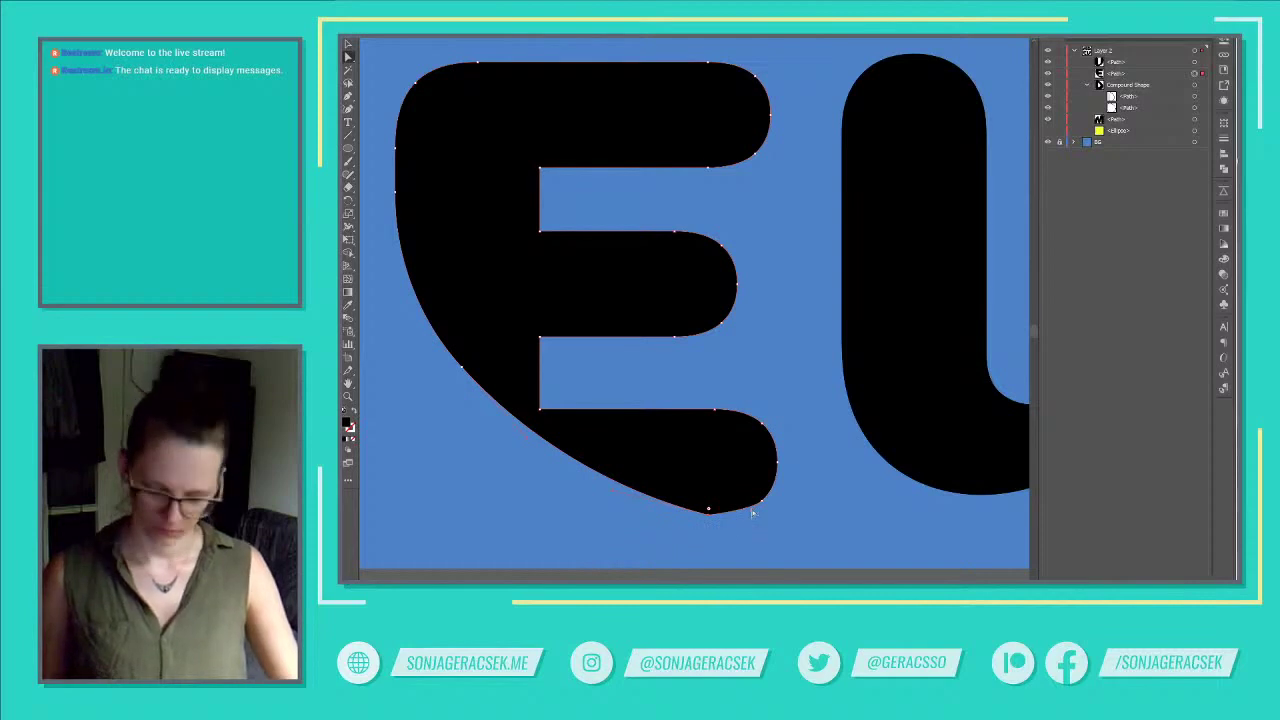
key(p)
click(764, 505)
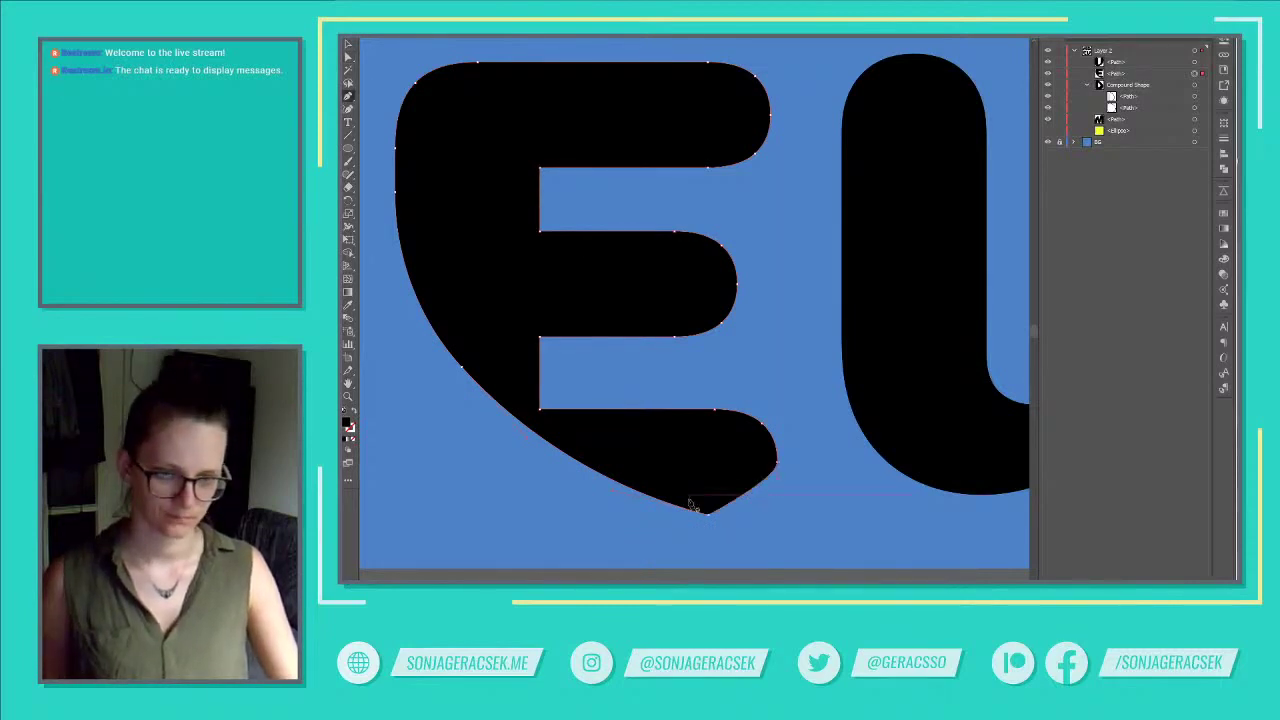
Try rounding the pointed corner under the E's lower arm, and undo the reshaping back to the arm's original rounded end.
key(a)
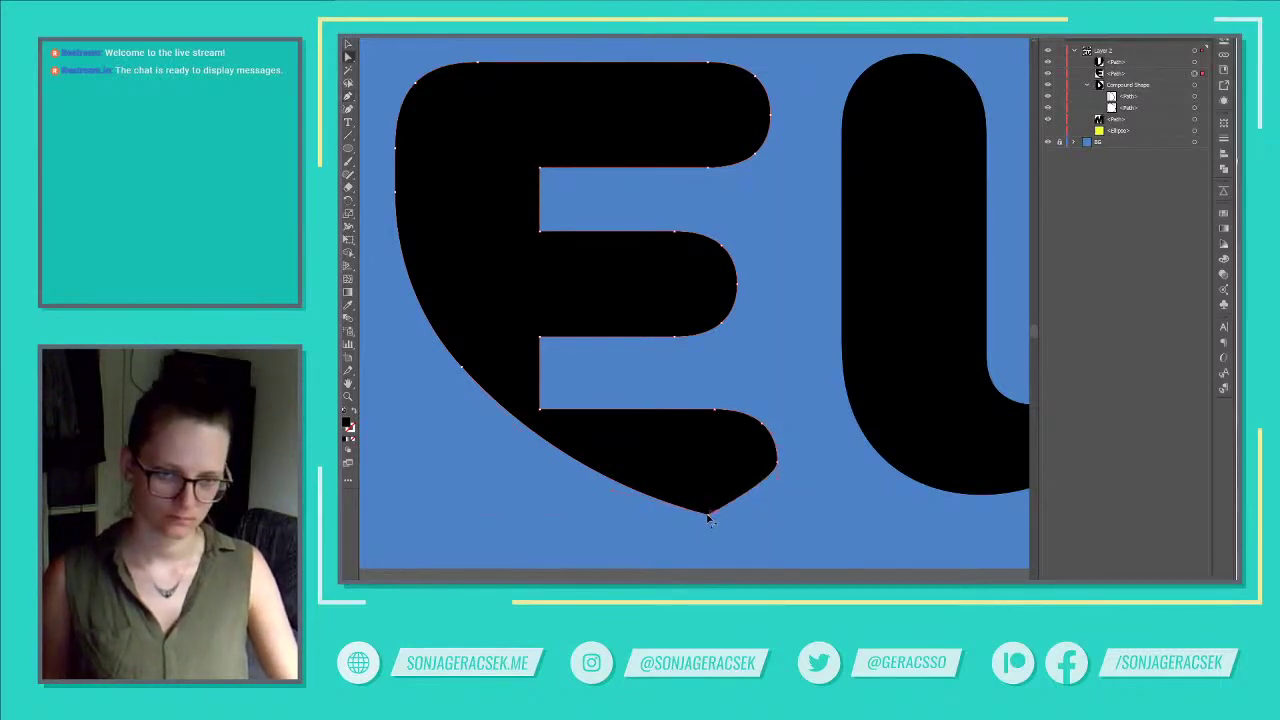
drag(708, 518, 695, 233)
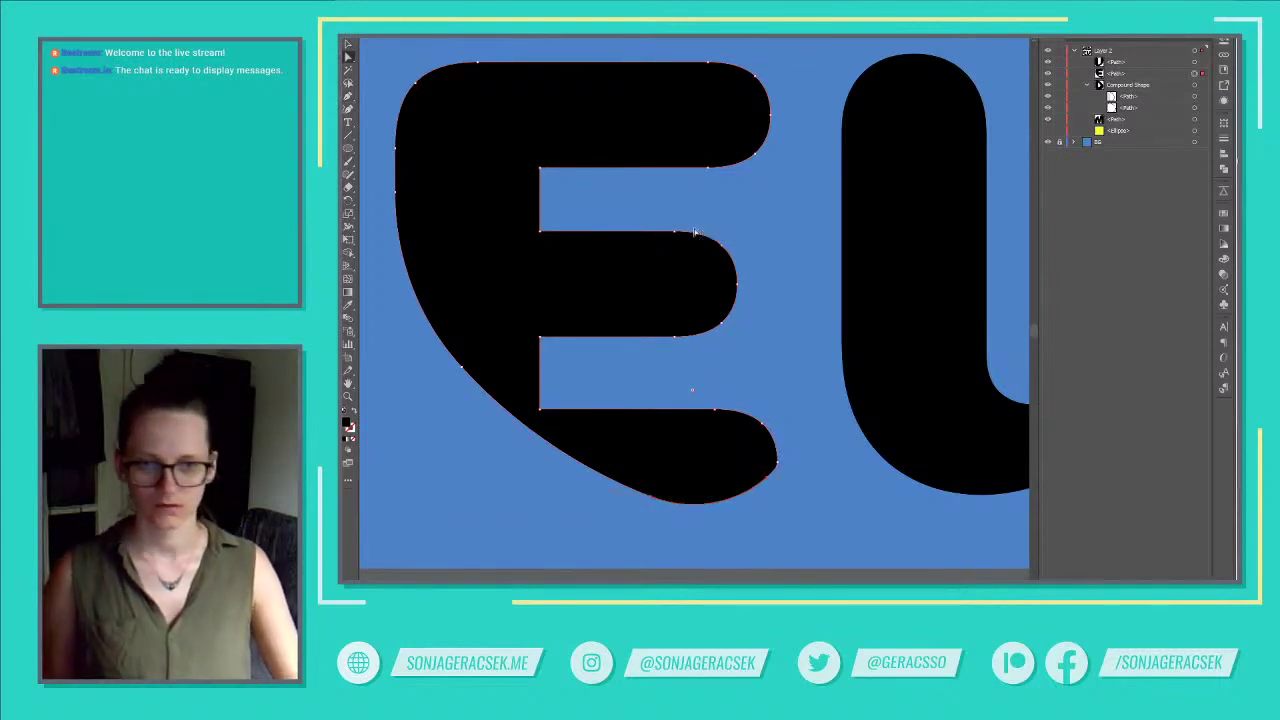
key(ctrl+z)
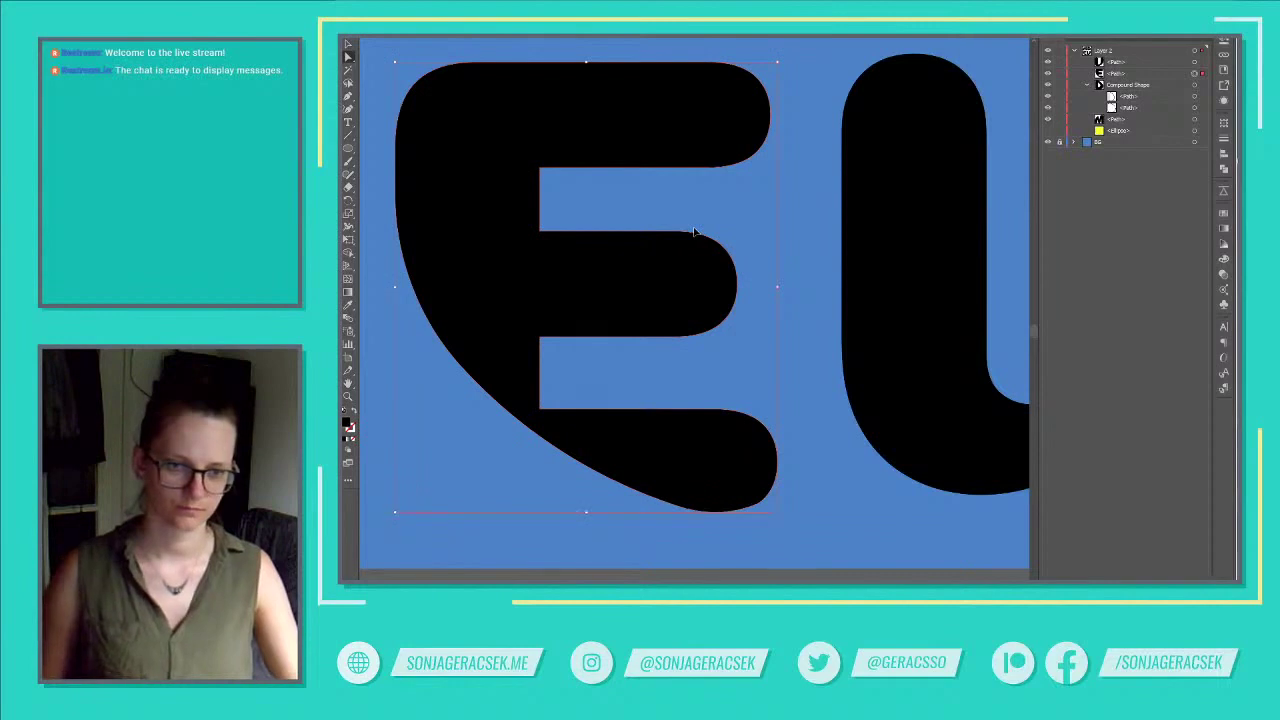
alt+scroll(830, 526, down, 5)
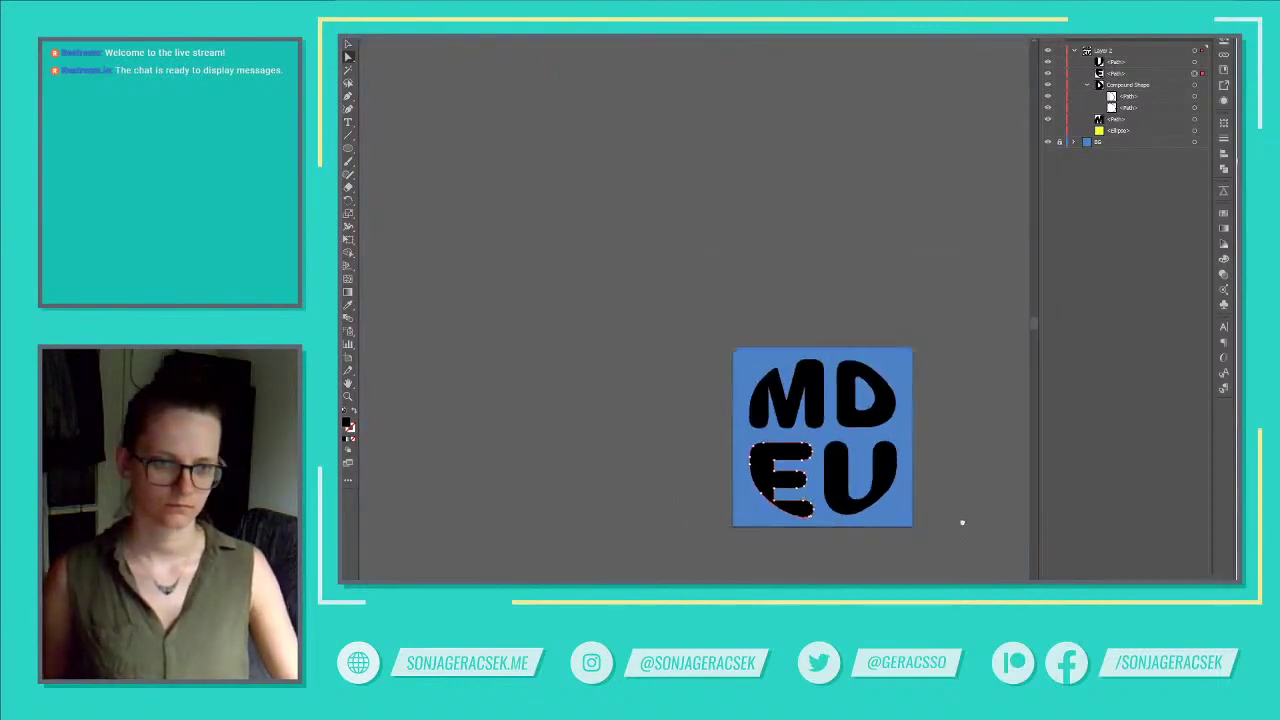
drag(960, 523, 871, 523)
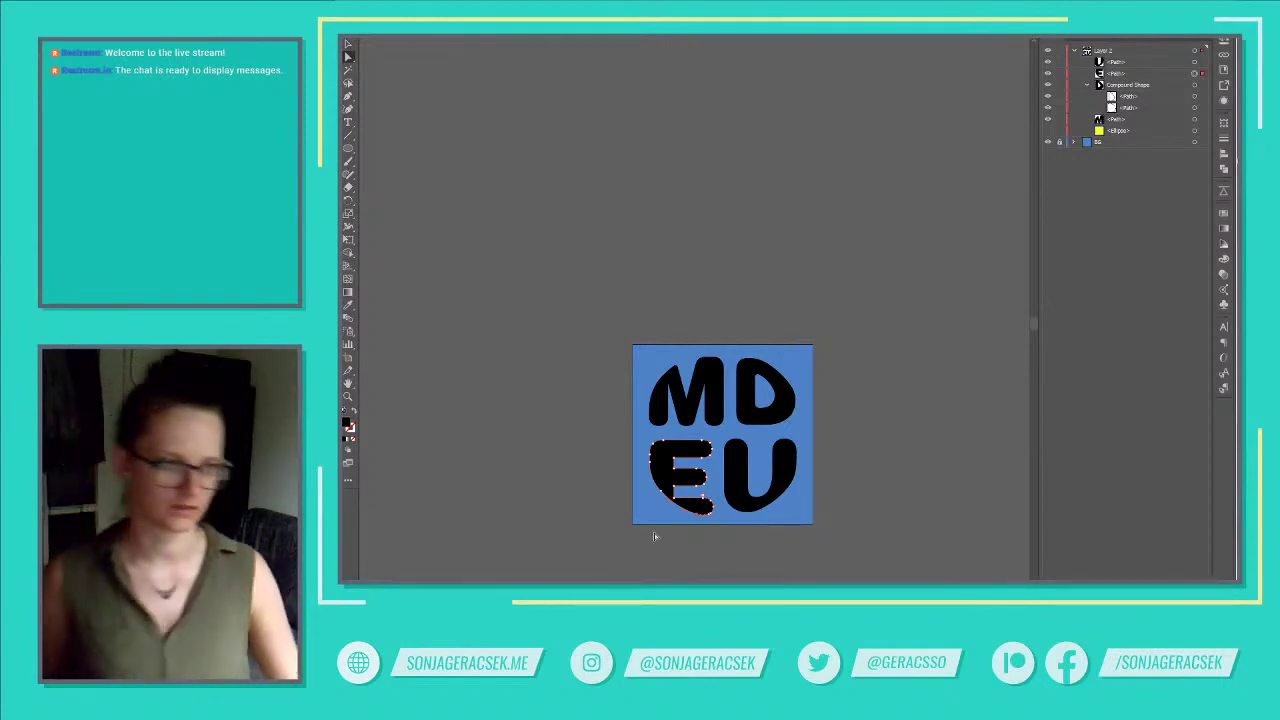
scroll(707, 505, up, 3)
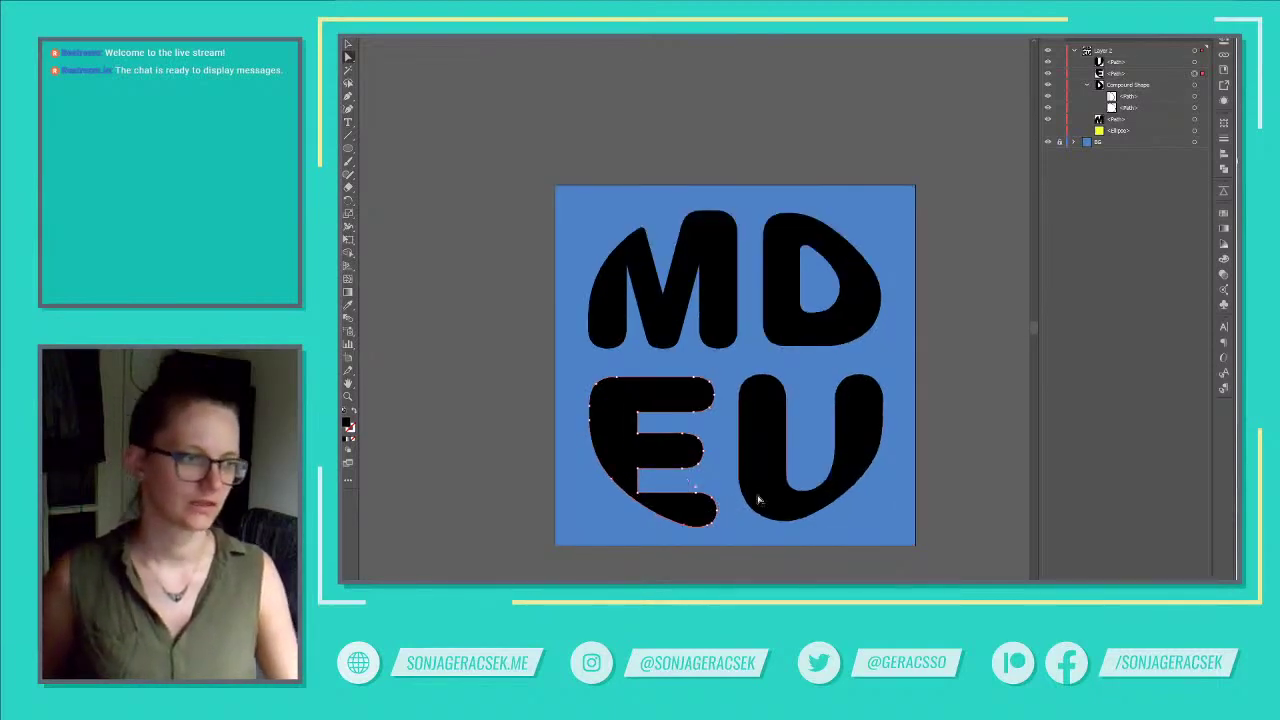
drag(883, 517, 862, 486)
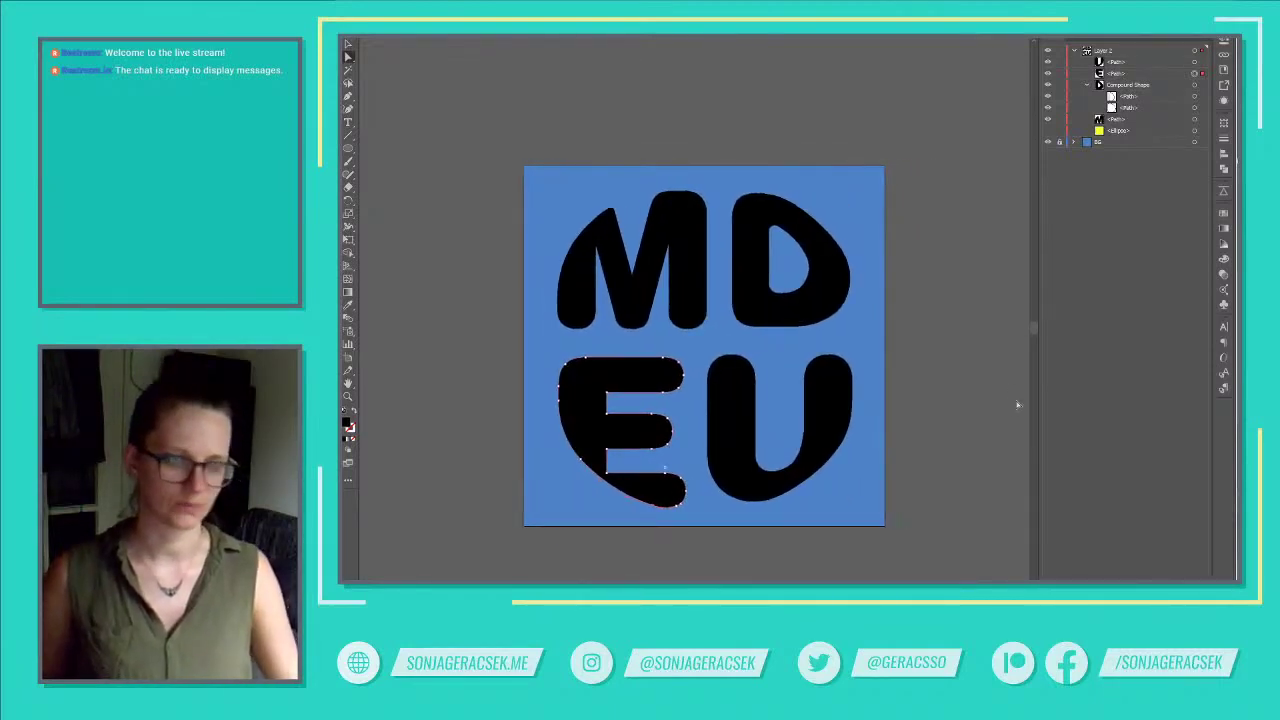
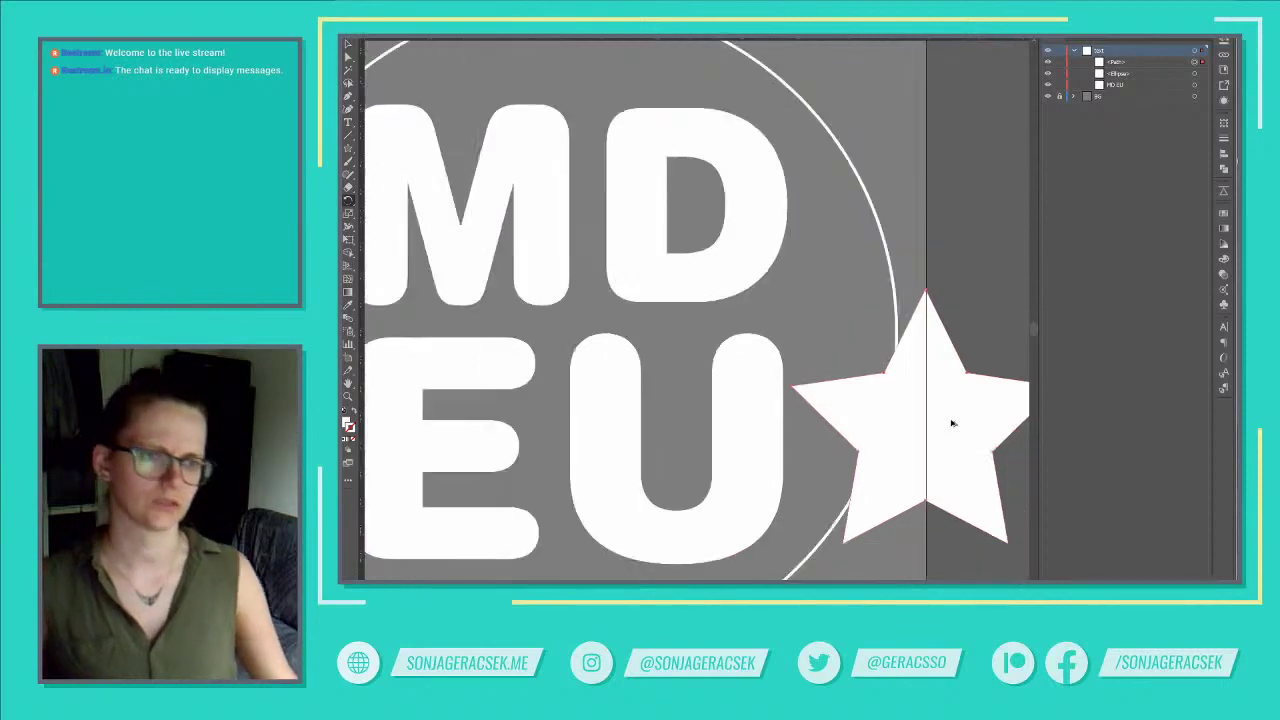
click(978, 464)
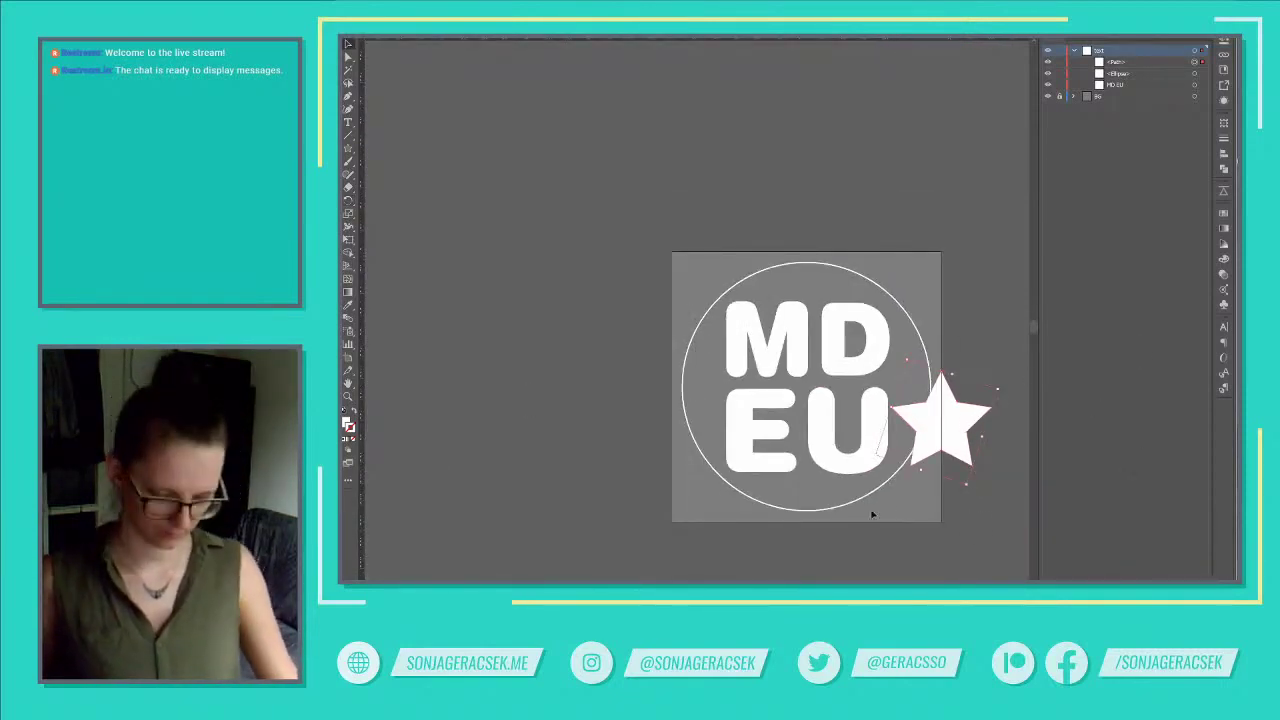
key(slash)
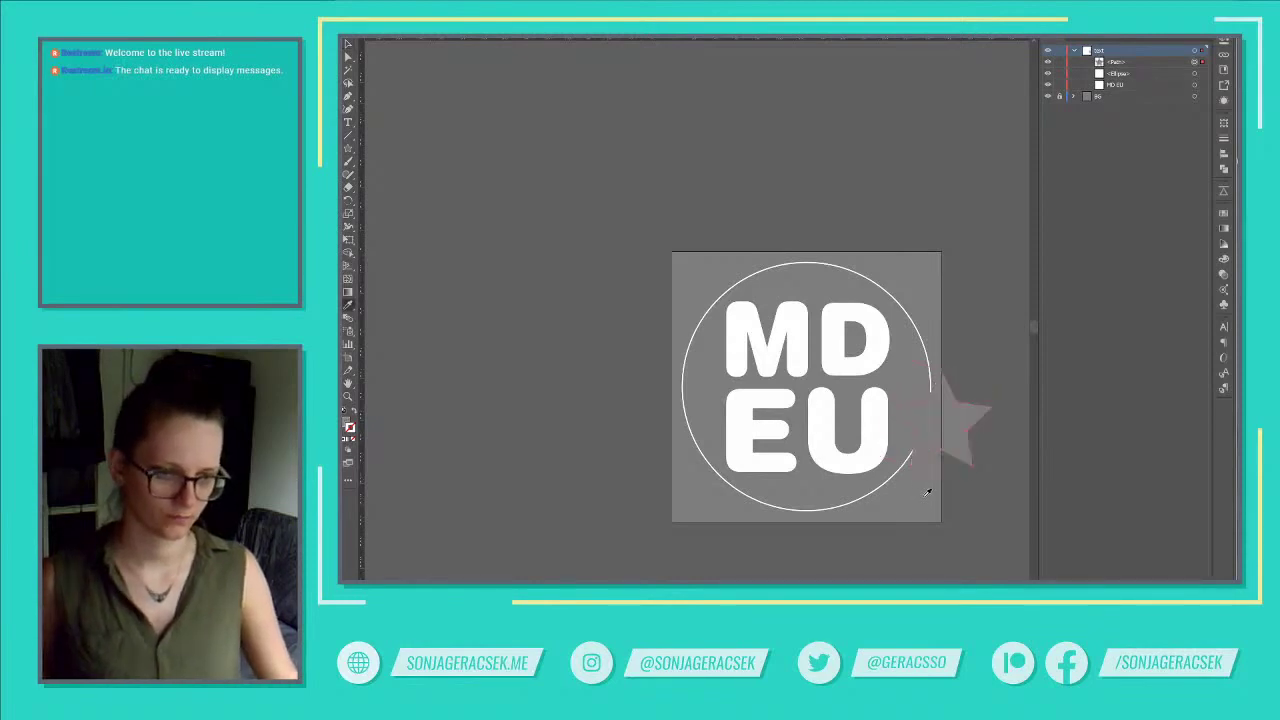
key(ctrl+z)
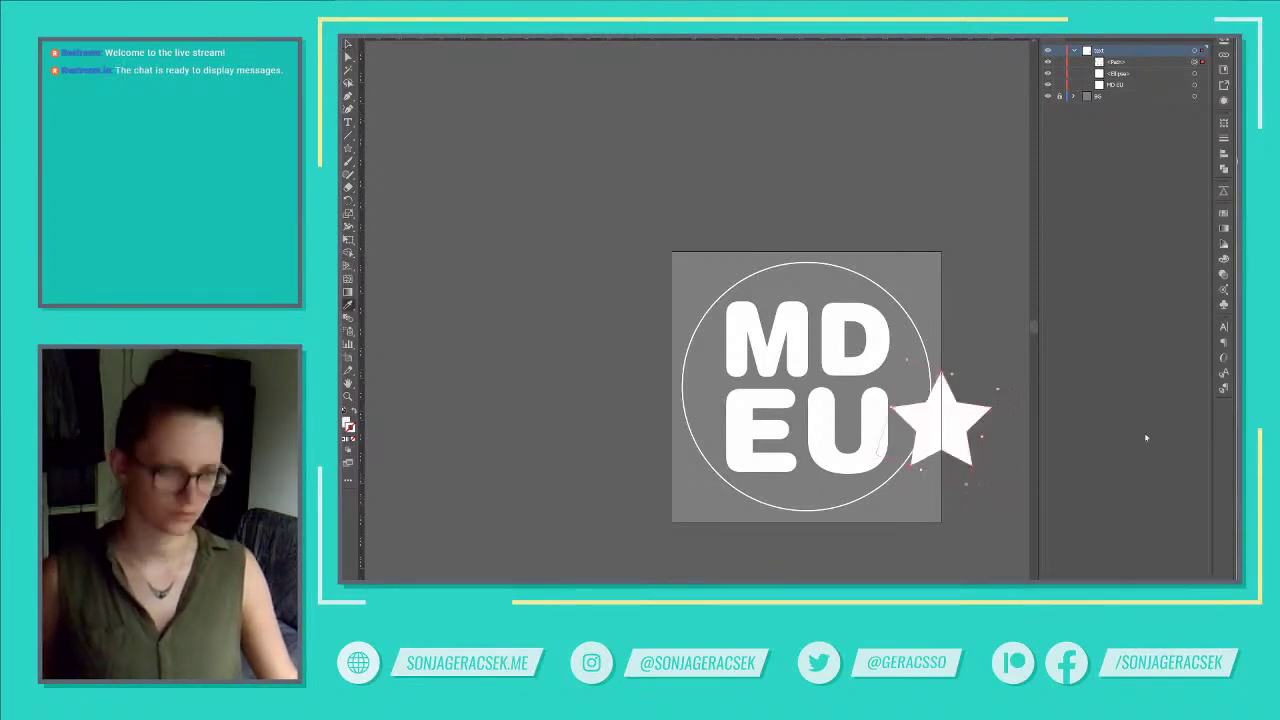
Give the star a stroke in the background's grey, with round caps and round corner joins.
click(1224, 214)
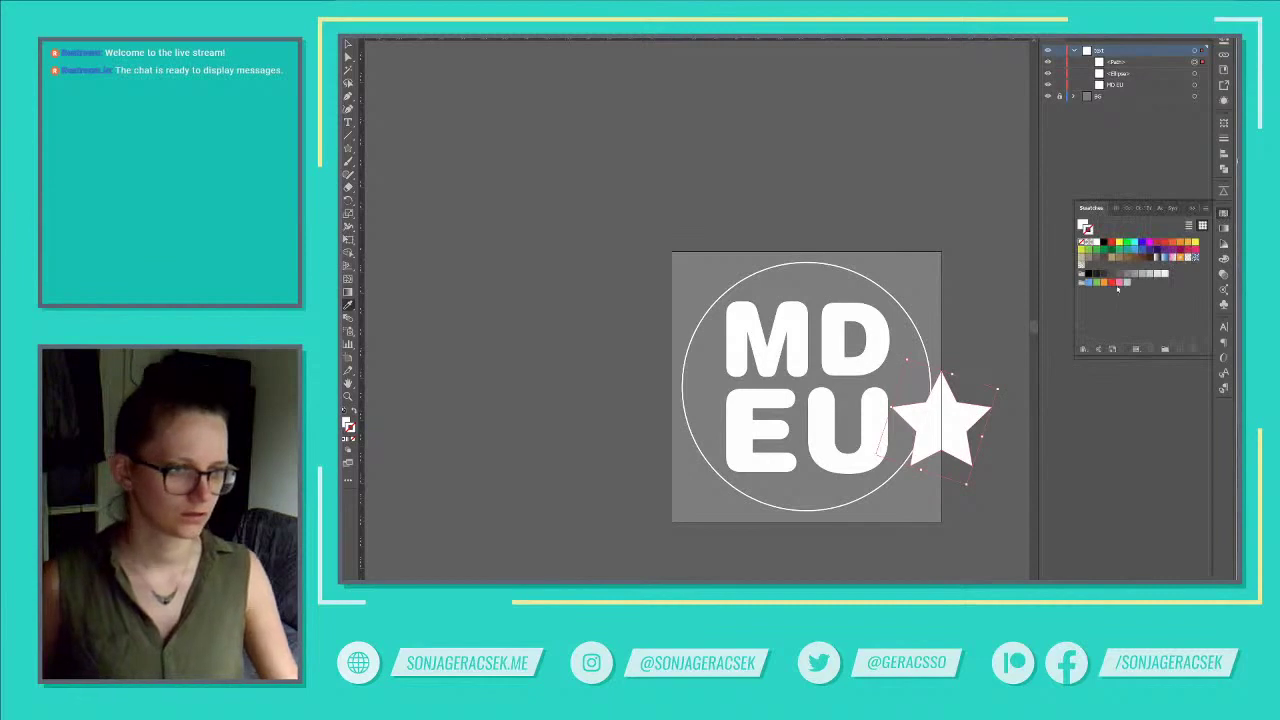
click(1129, 277)
scroll(912, 413, up, 4)
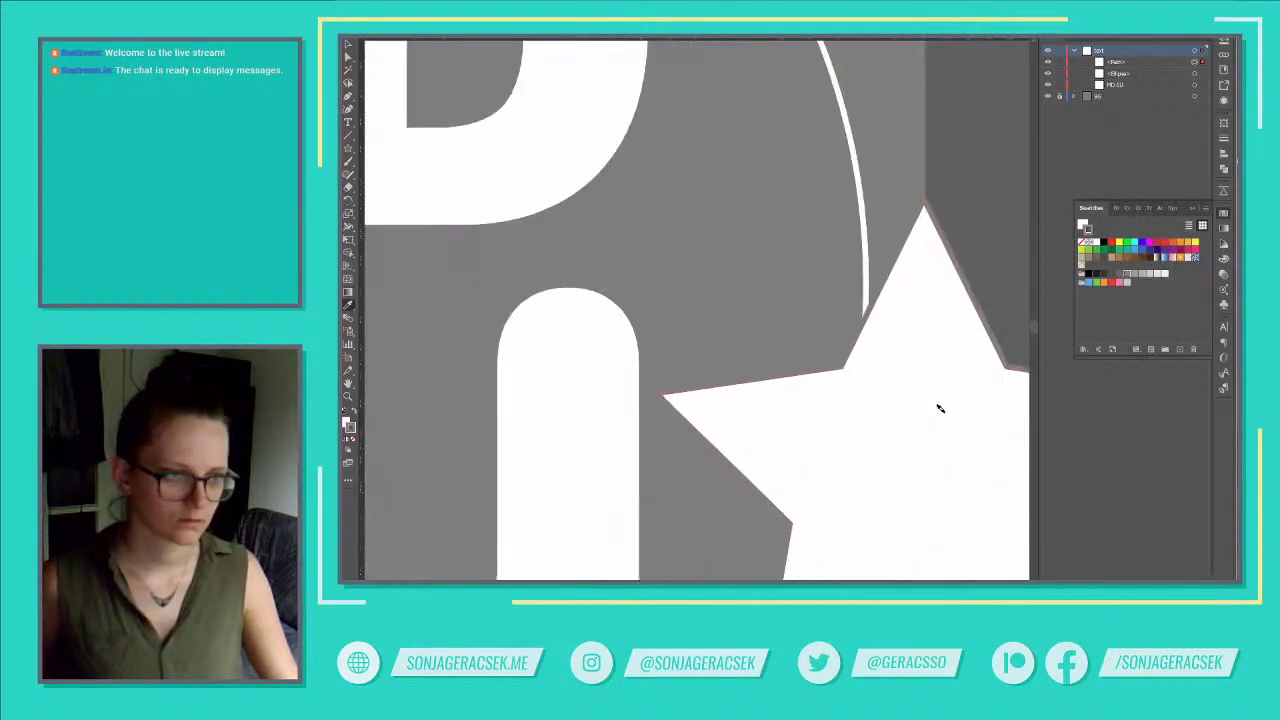
scroll(888, 465, down, 2)
scroll(888, 465, down, 3)
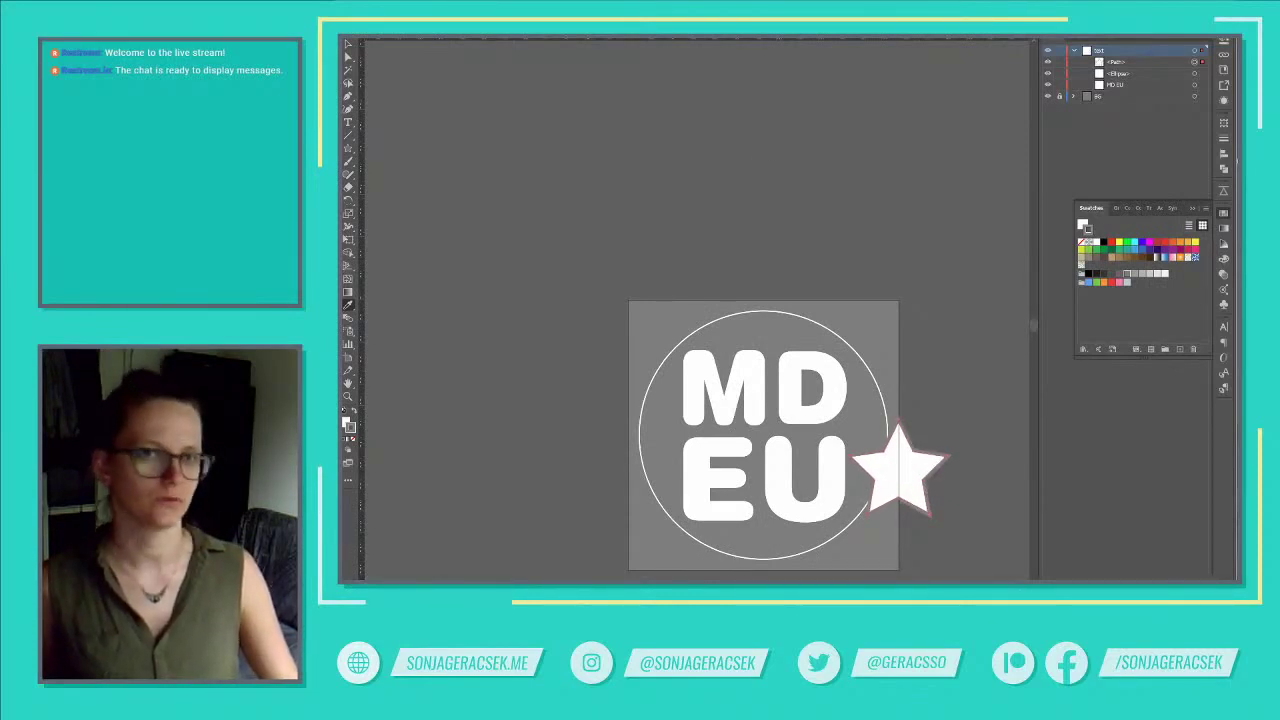
click(1223, 138)
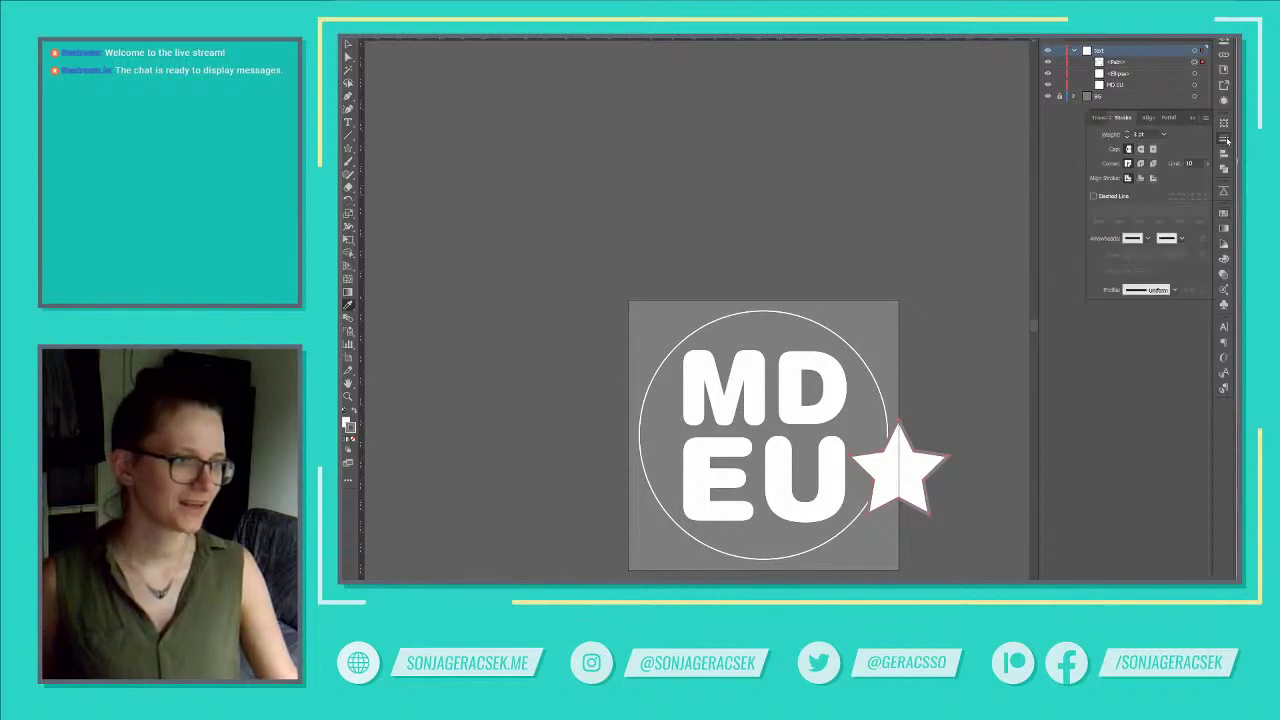
click(1140, 164)
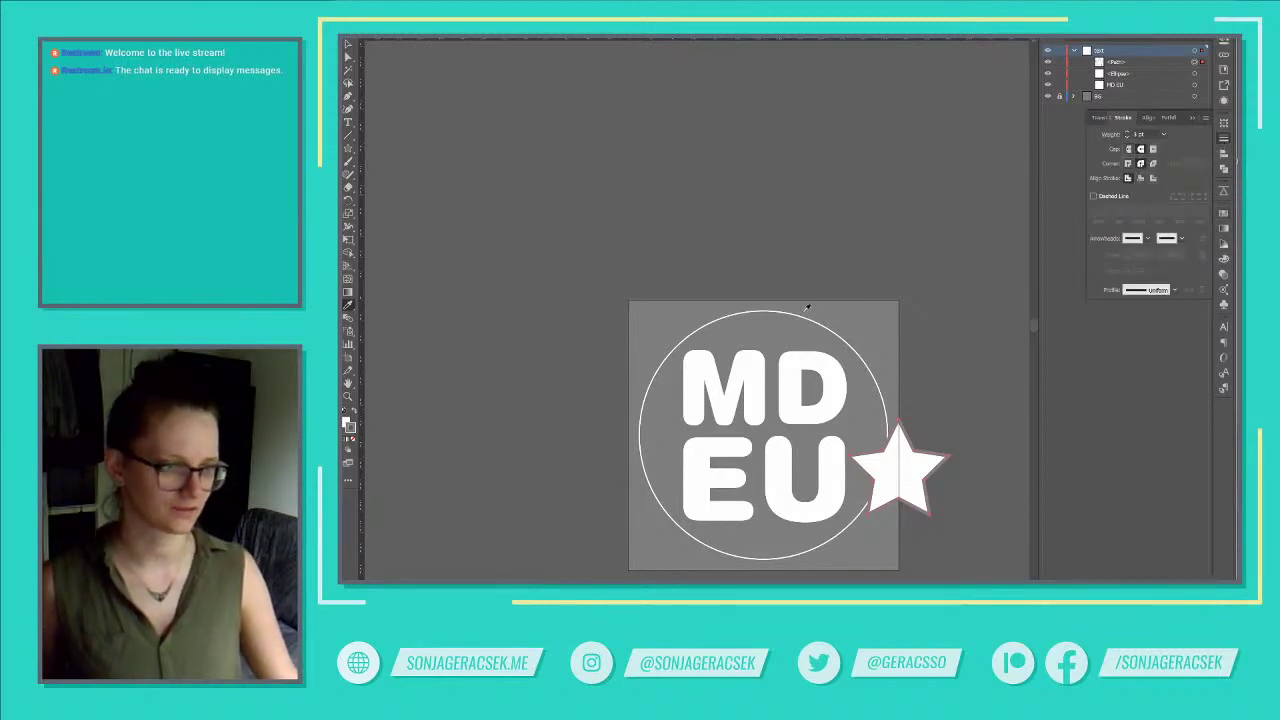
Scale the star down to fit between the lettering and the circle's right edge, and nudge it slightly up.
click(900, 462)
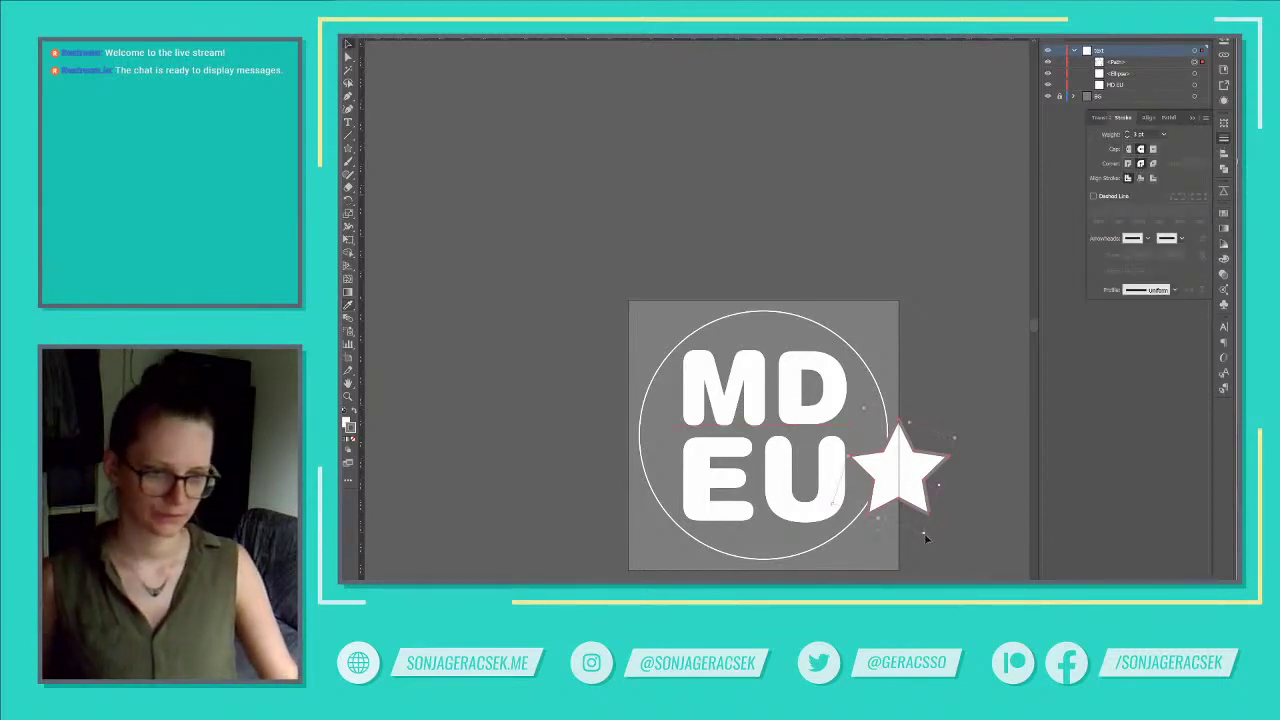
drag(924, 536, 872, 437)
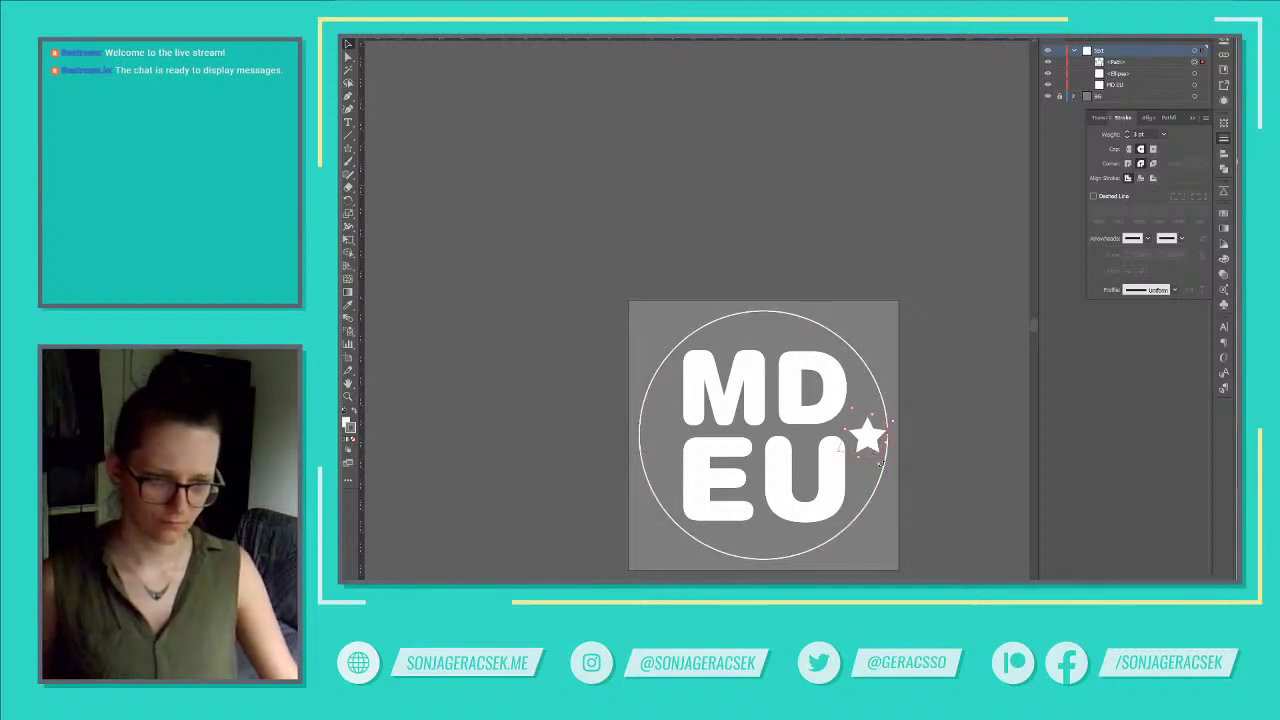
drag(880, 463, 877, 436)
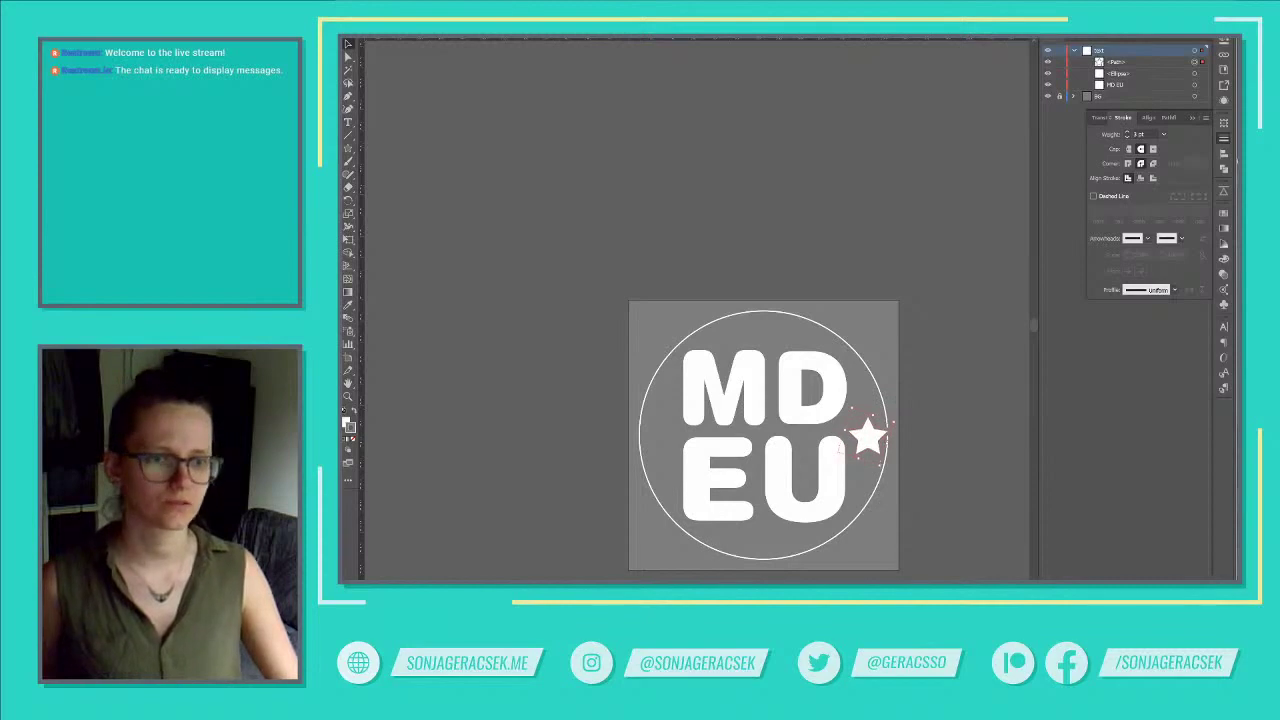
key(Up)
key(Up)
key(Up)
key(Up)
key(Up)
key(Up)
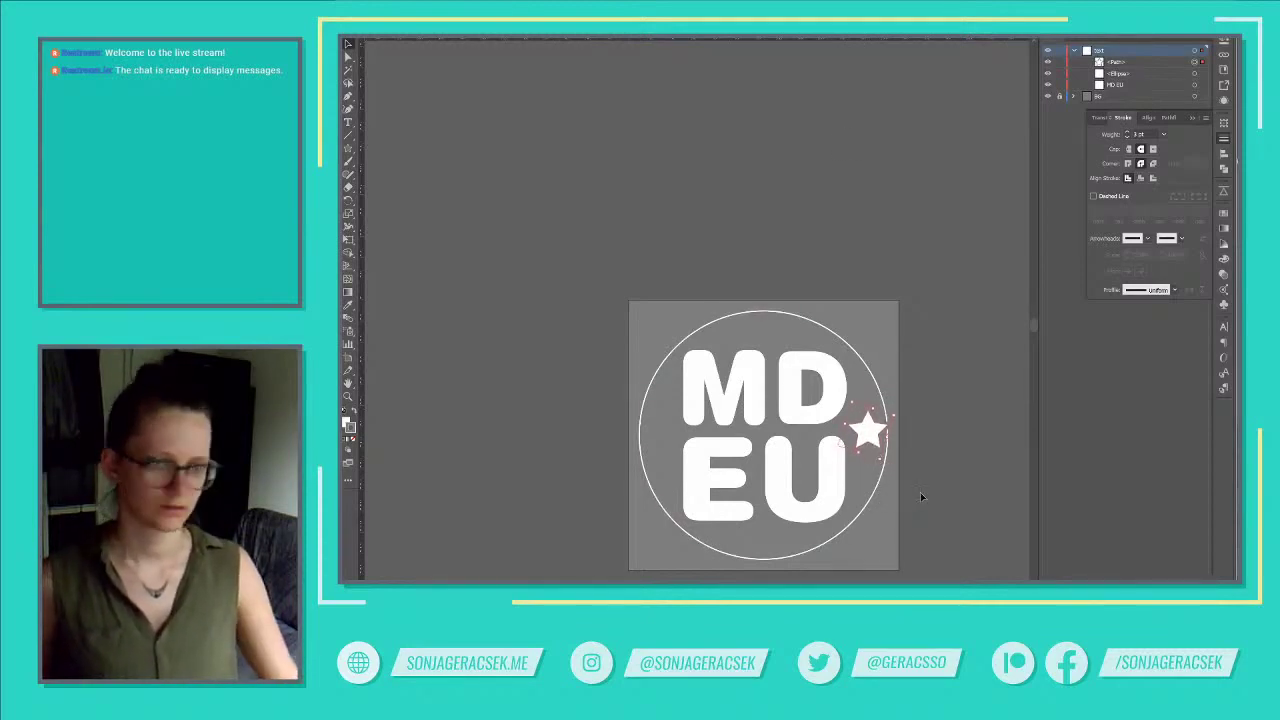
Shrink the outlined circle about its centre so that its line runs through the star.
scroll(915, 480, down, 3)
scroll(915, 480, right, 2)
scroll(817, 484, right, 1)
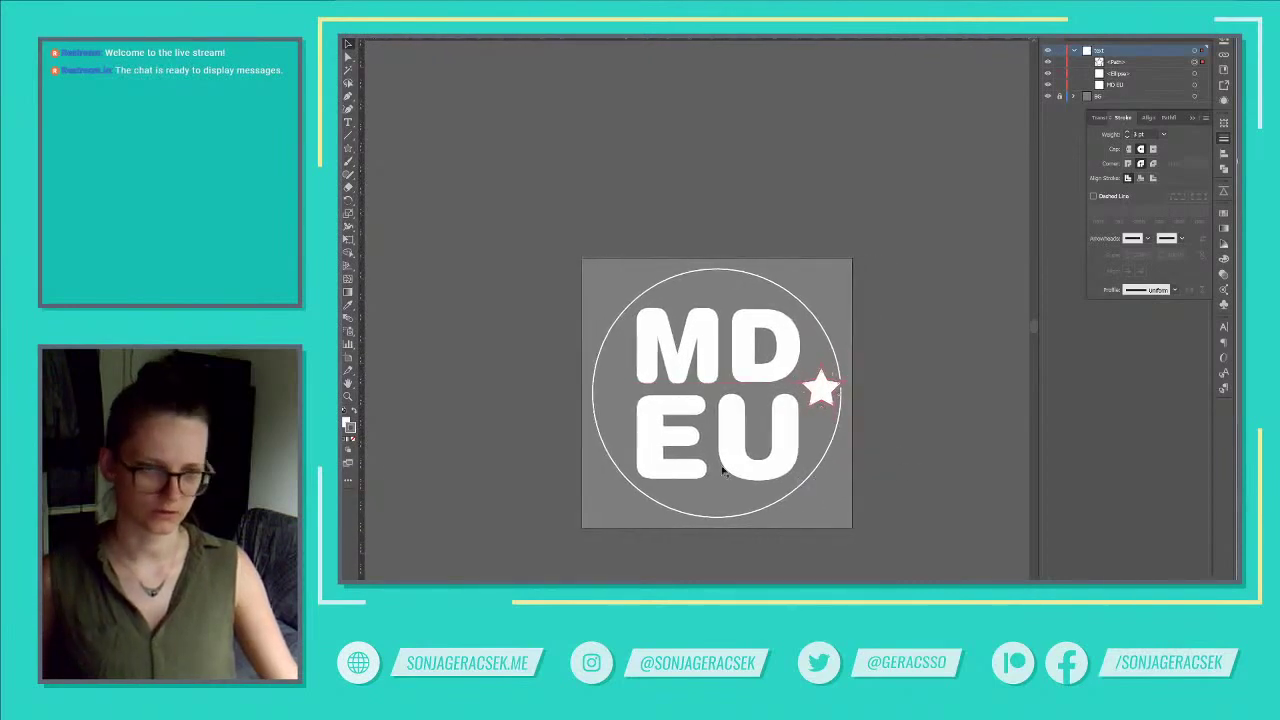
scroll(713, 467, down, 1)
alt+scroll(744, 468, down, 3)
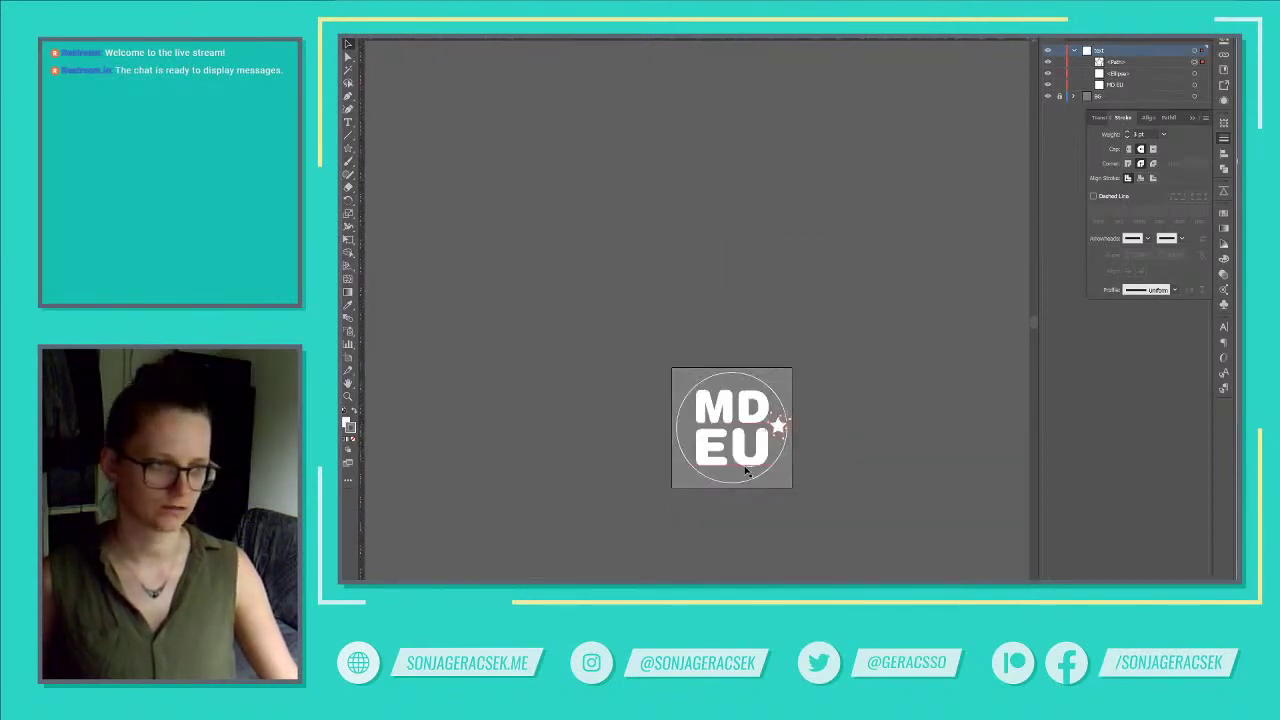
click(776, 477)
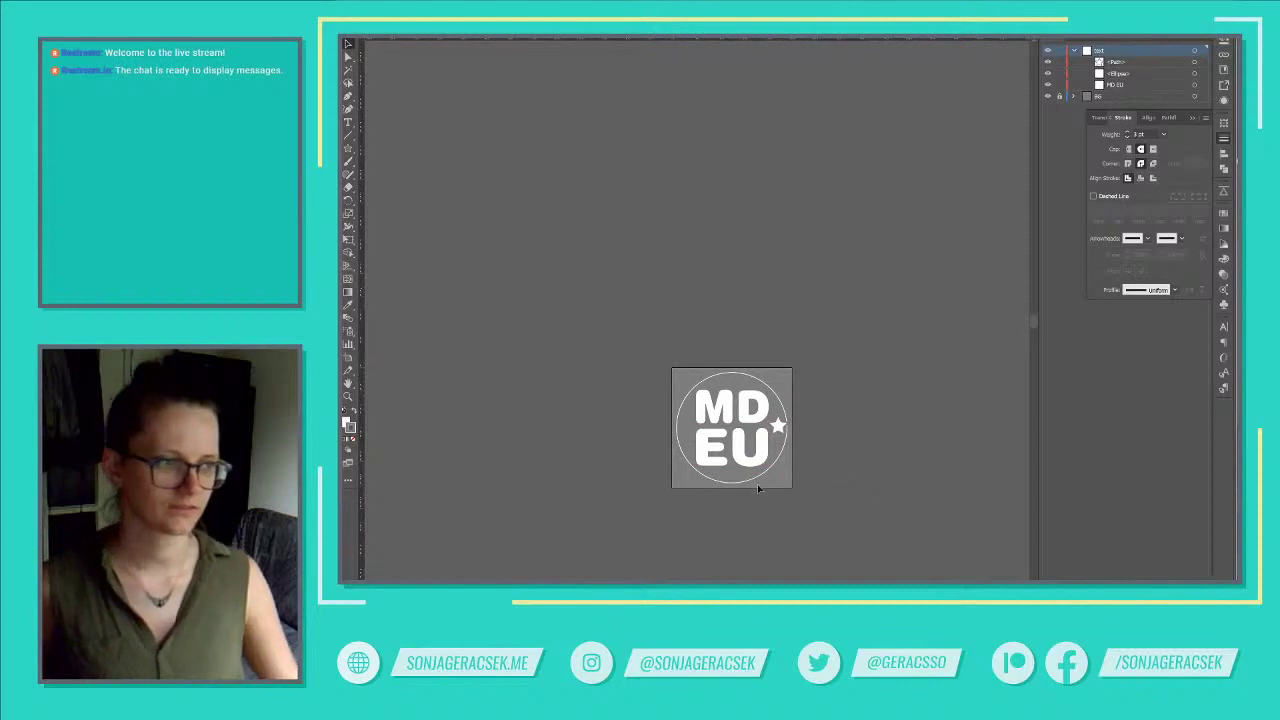
click(782, 487)
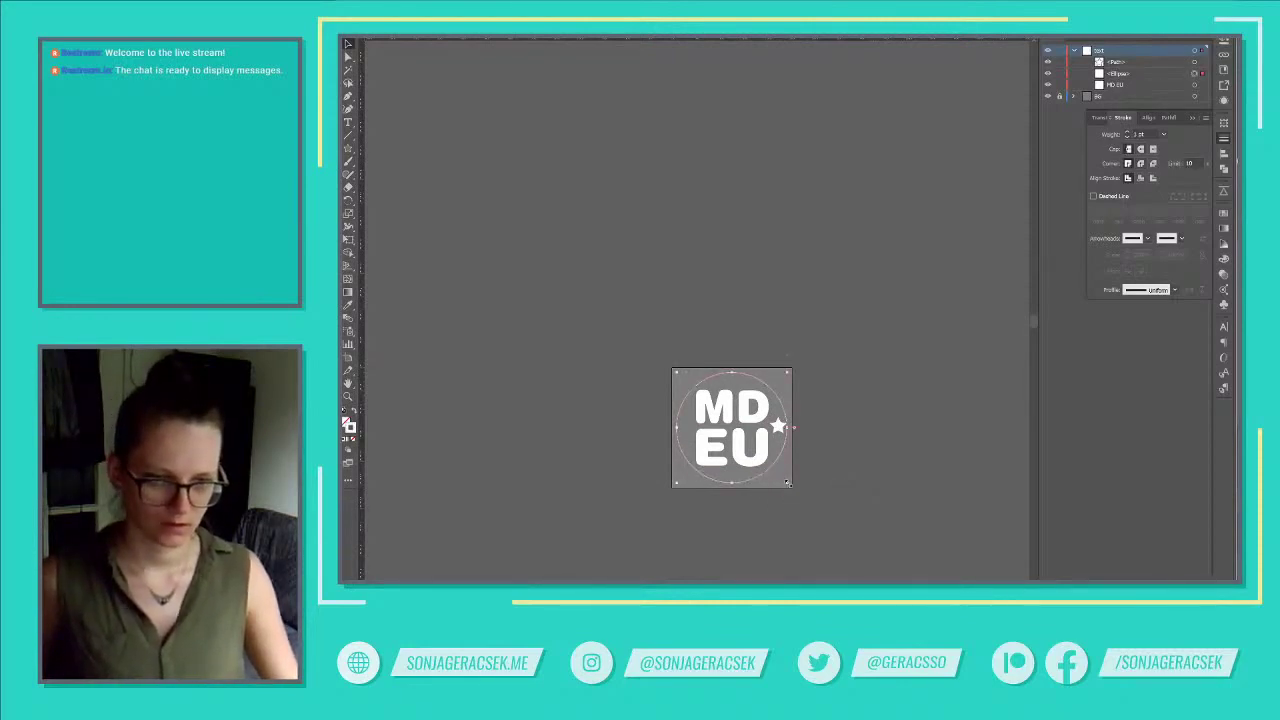
drag(788, 483, 780, 479)
click(844, 485)
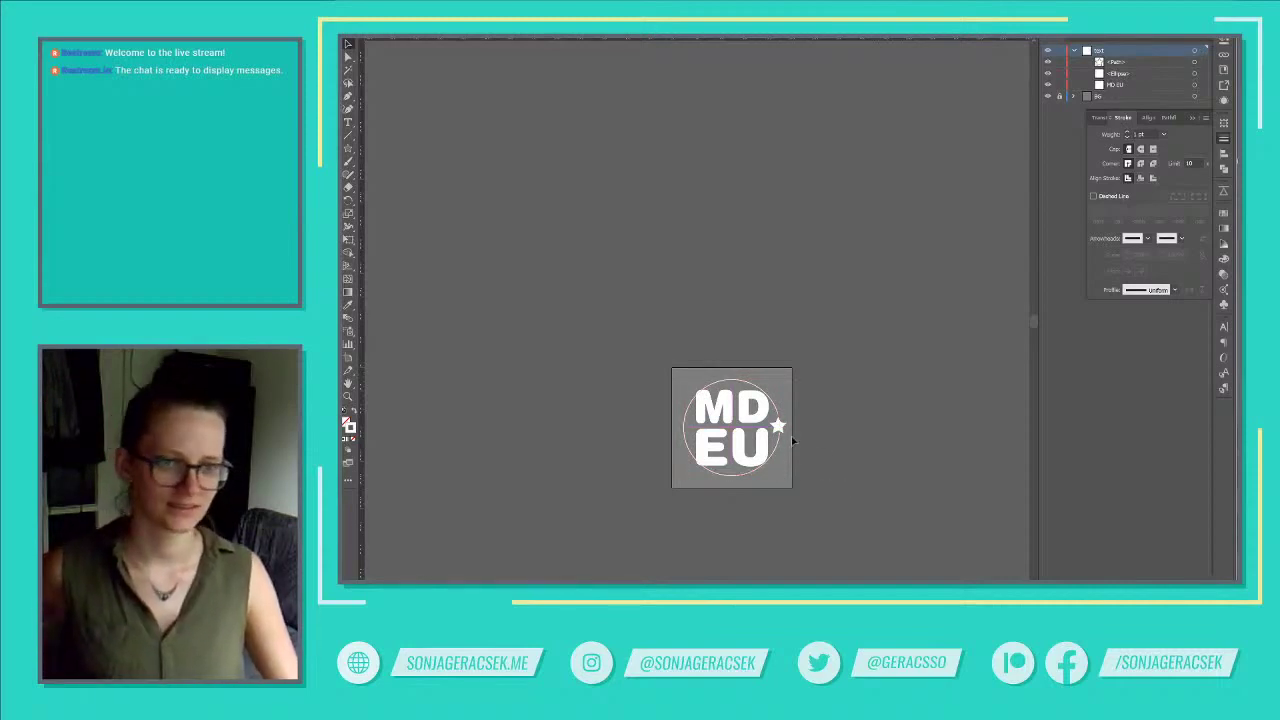
Shift the star slightly right to centre it on the circle's line, and adjust its rotation to stand nearly upright.
click(780, 428)
drag(784, 430, 811, 483)
click(775, 458)
click(811, 483)
key(ctrl+0)
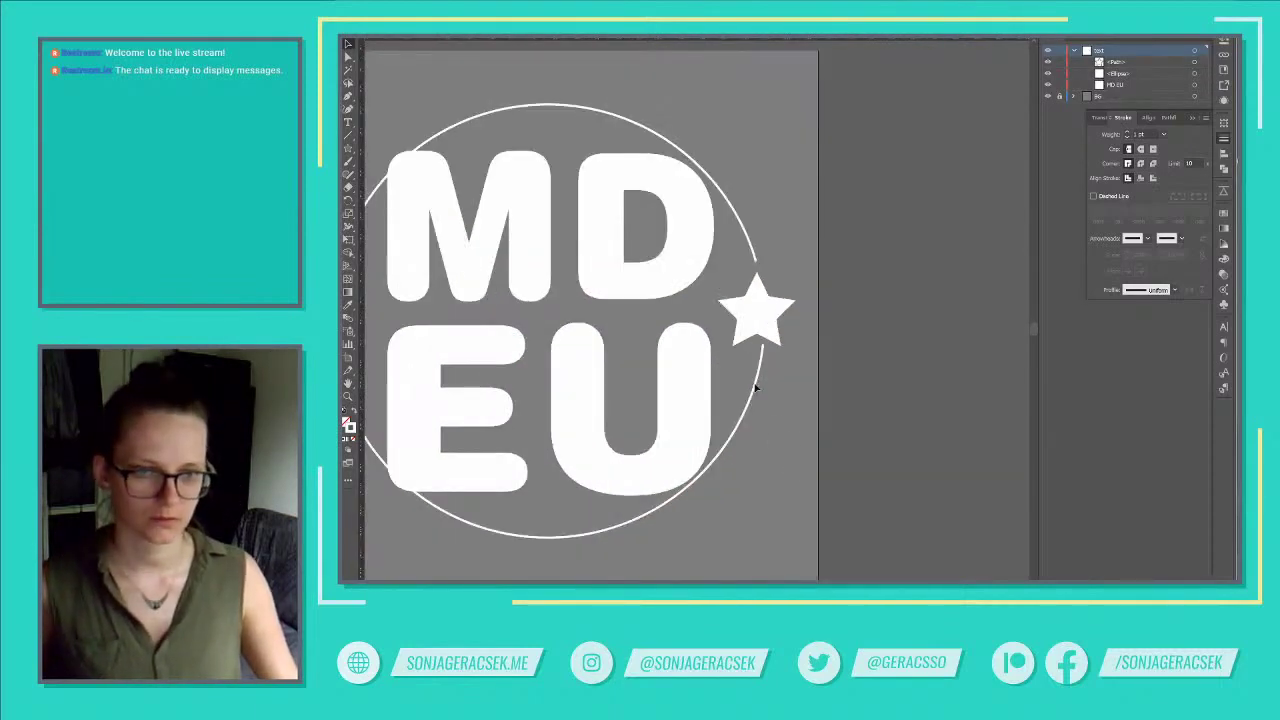
click(775, 318)
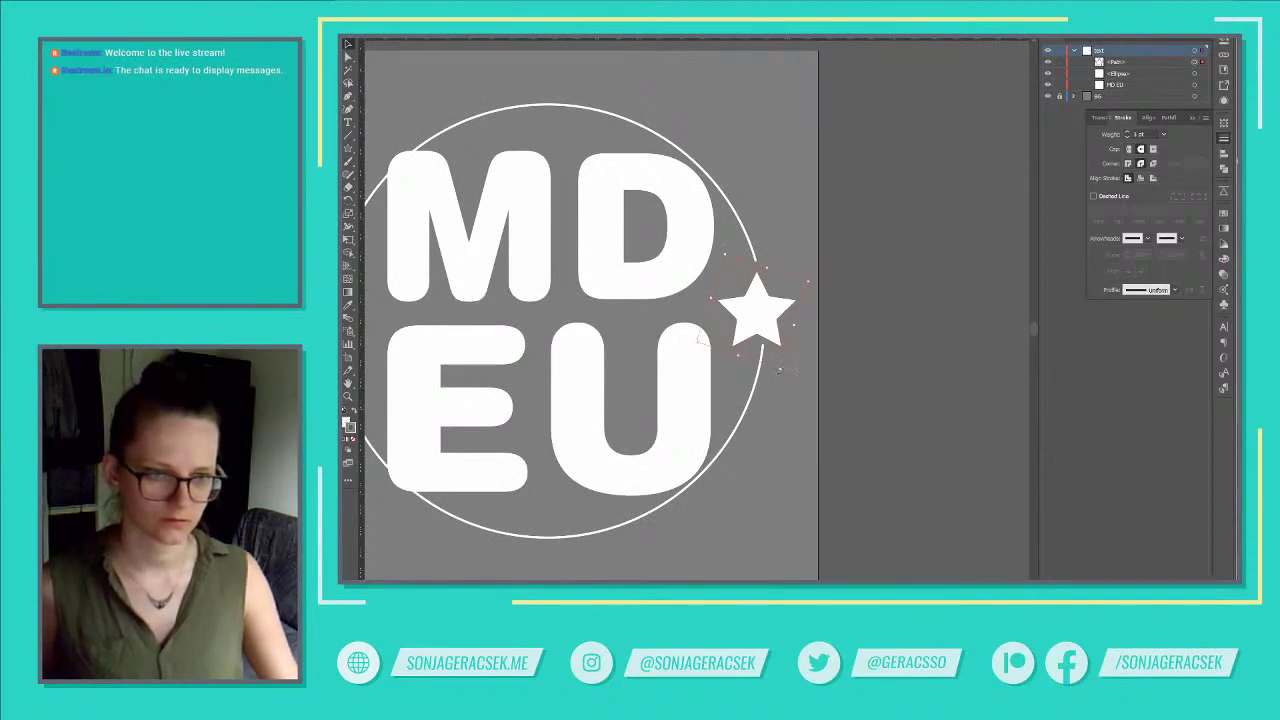
drag(770, 331, 777, 331)
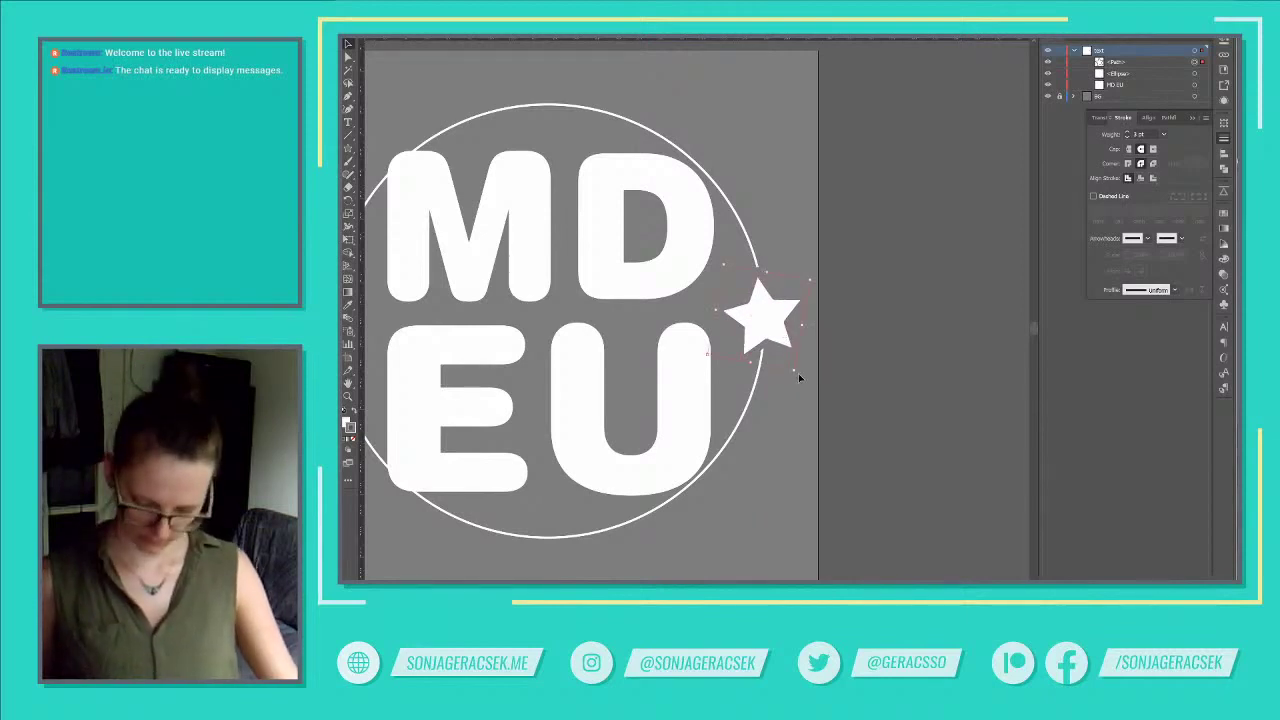
drag(768, 293, 771, 294)
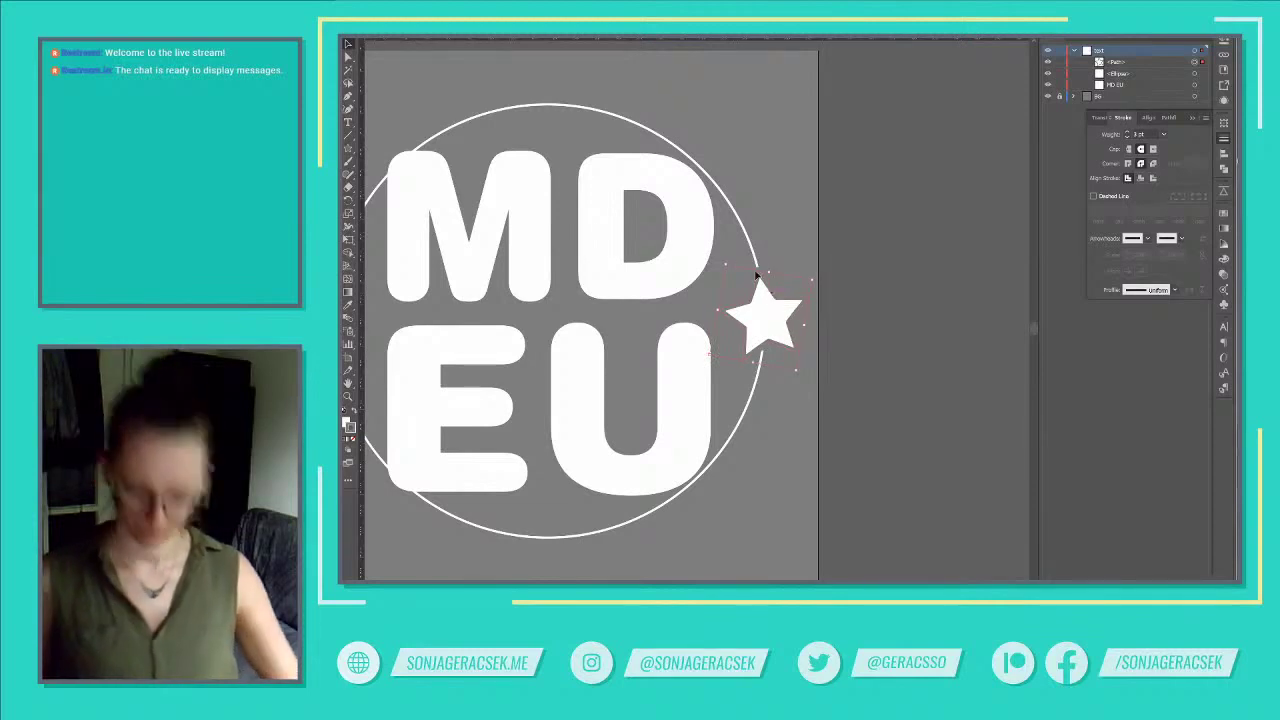
key(r)
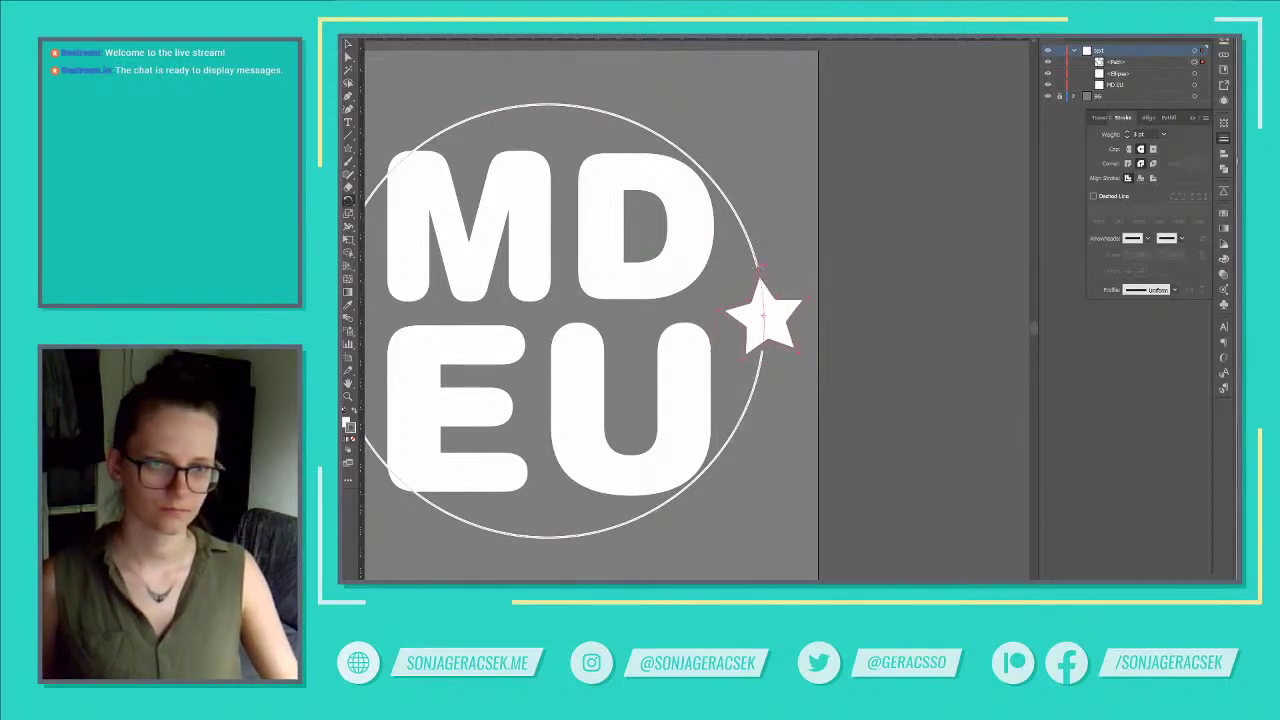
drag(779, 340, 777, 343)
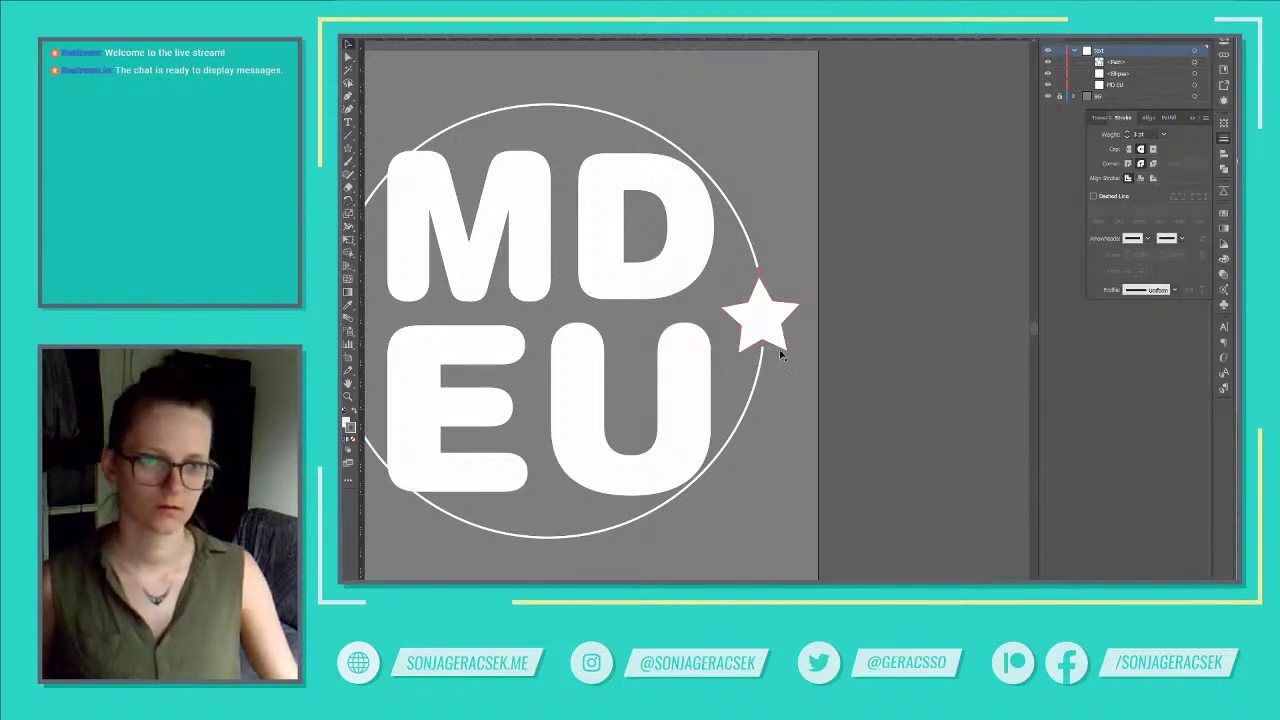
Scale the MD EU lettering down about its centre to leave more space inside the circle.
scroll(781, 355, down, 3)
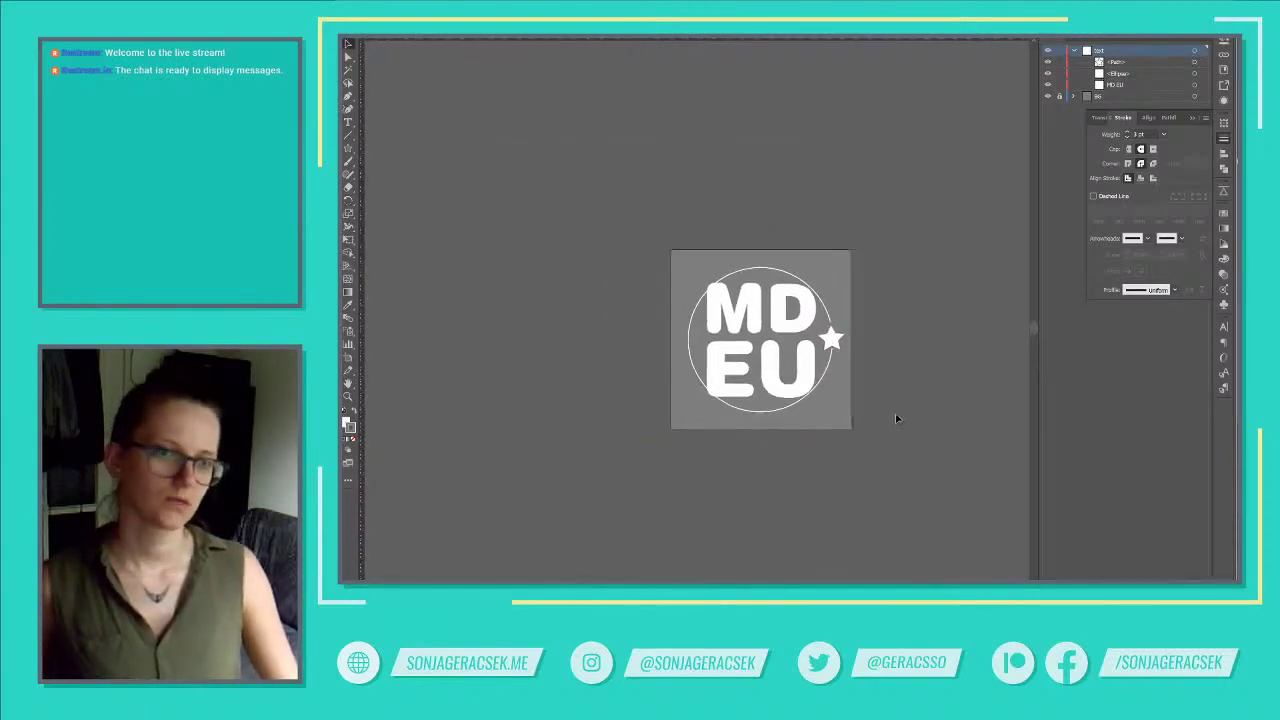
click(795, 372)
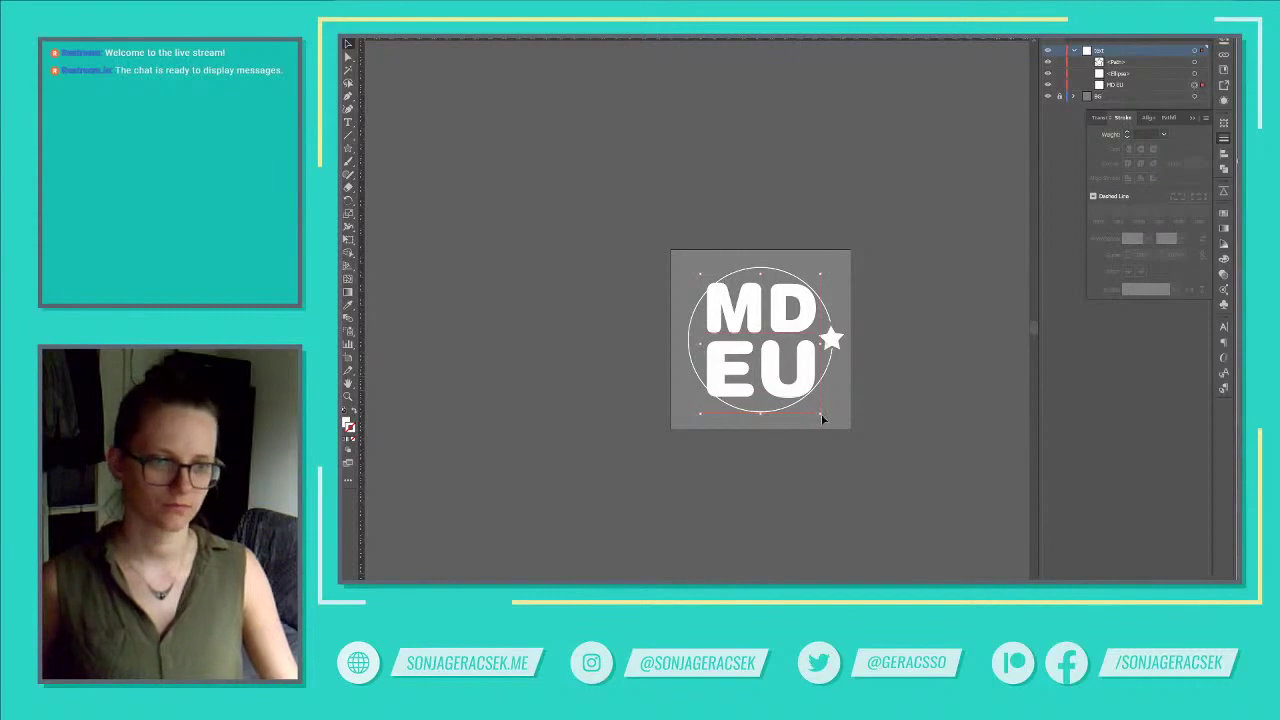
drag(822, 420, 814, 414)
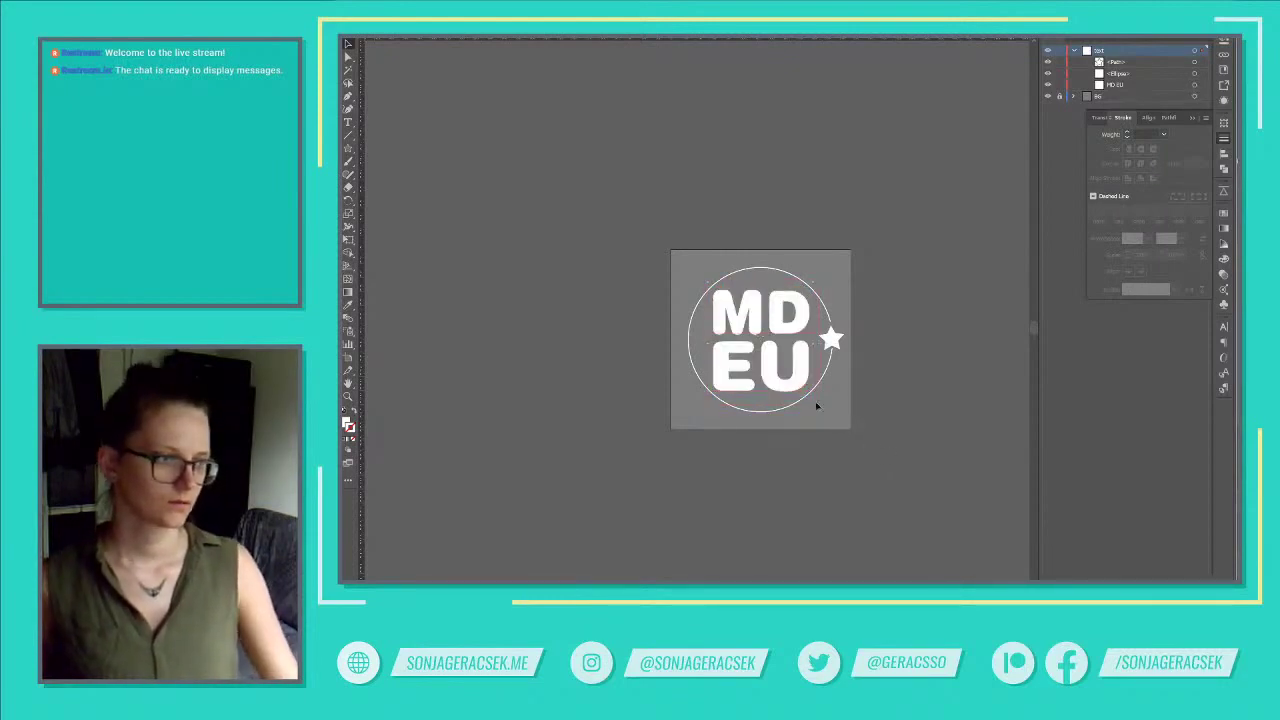
Set the stroke weight of the circle around the lettering to 2 pt.
click(772, 412)
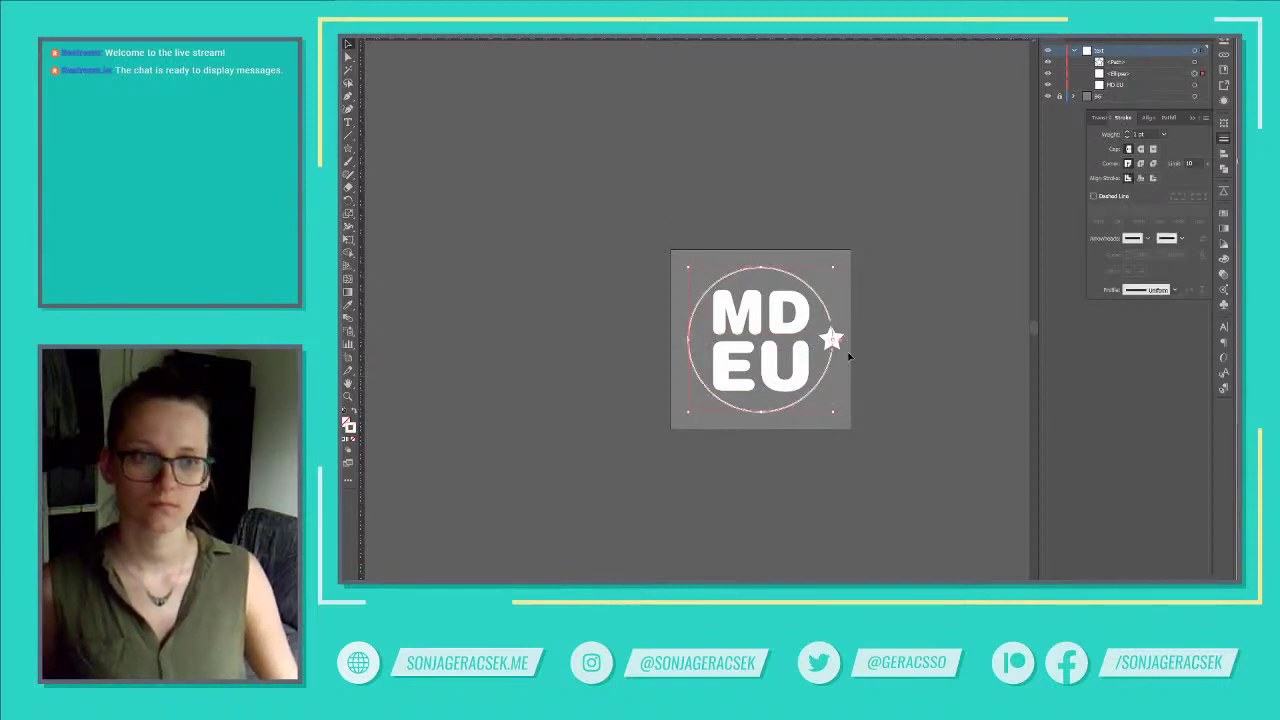
click(838, 462)
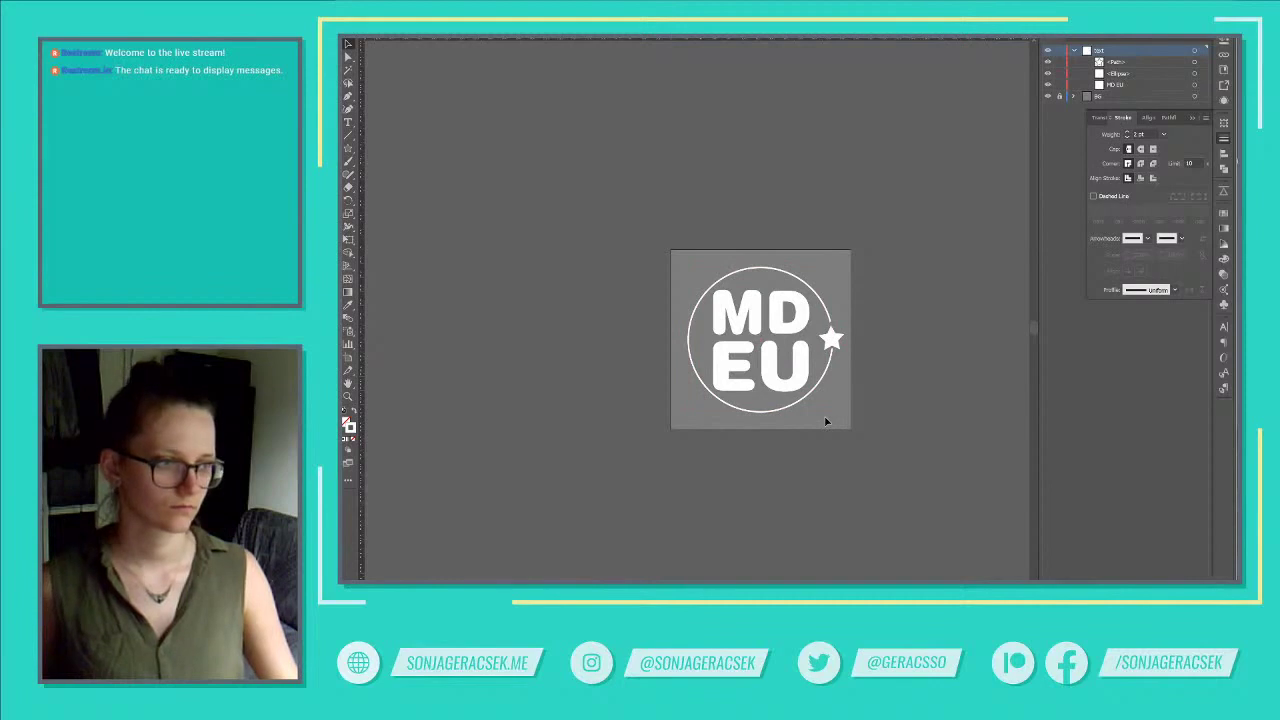
Scale the MD EU lettering down slightly about its centre, and enlarge the whole logo slightly on the artboard.
click(760, 372)
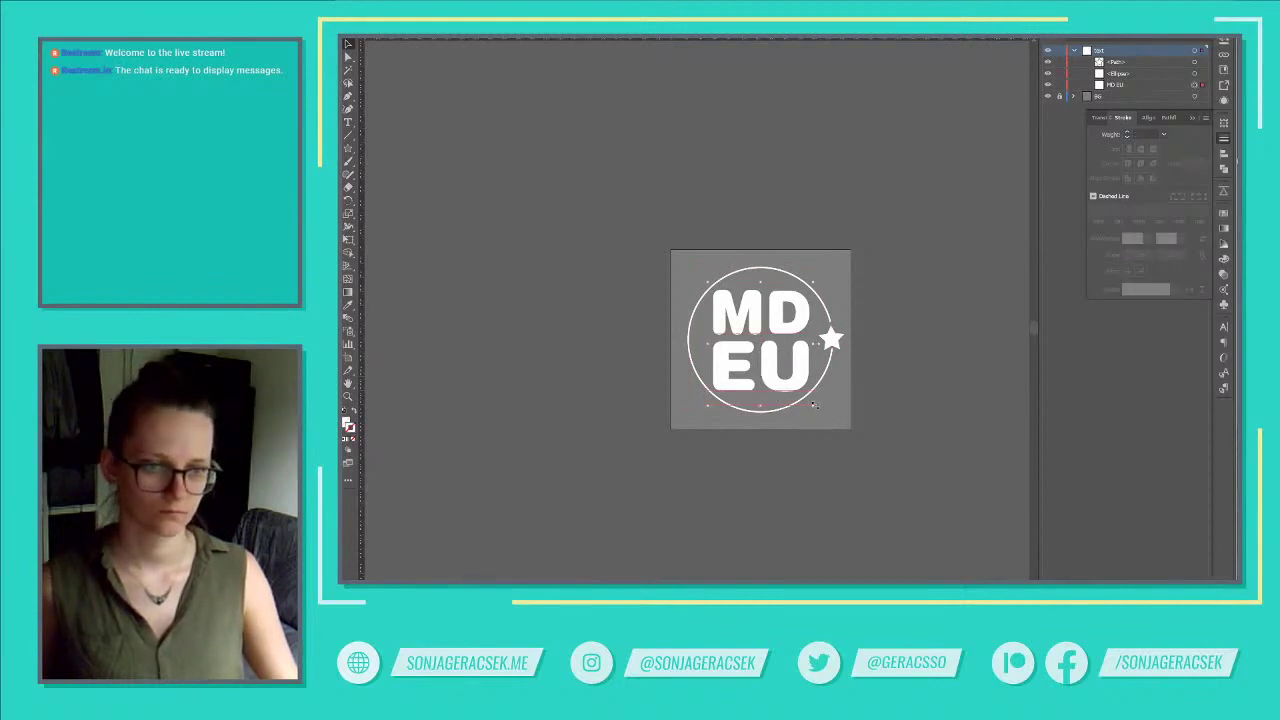
drag(815, 404, 811, 402)
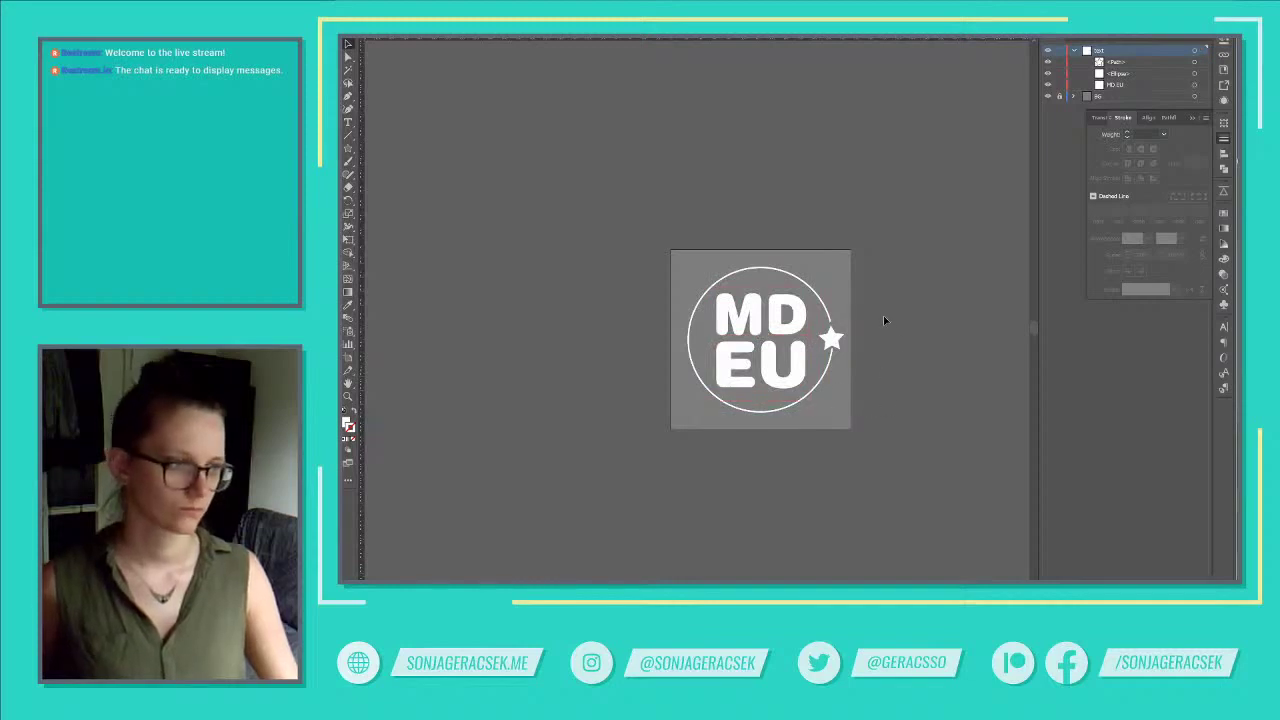
click(815, 403)
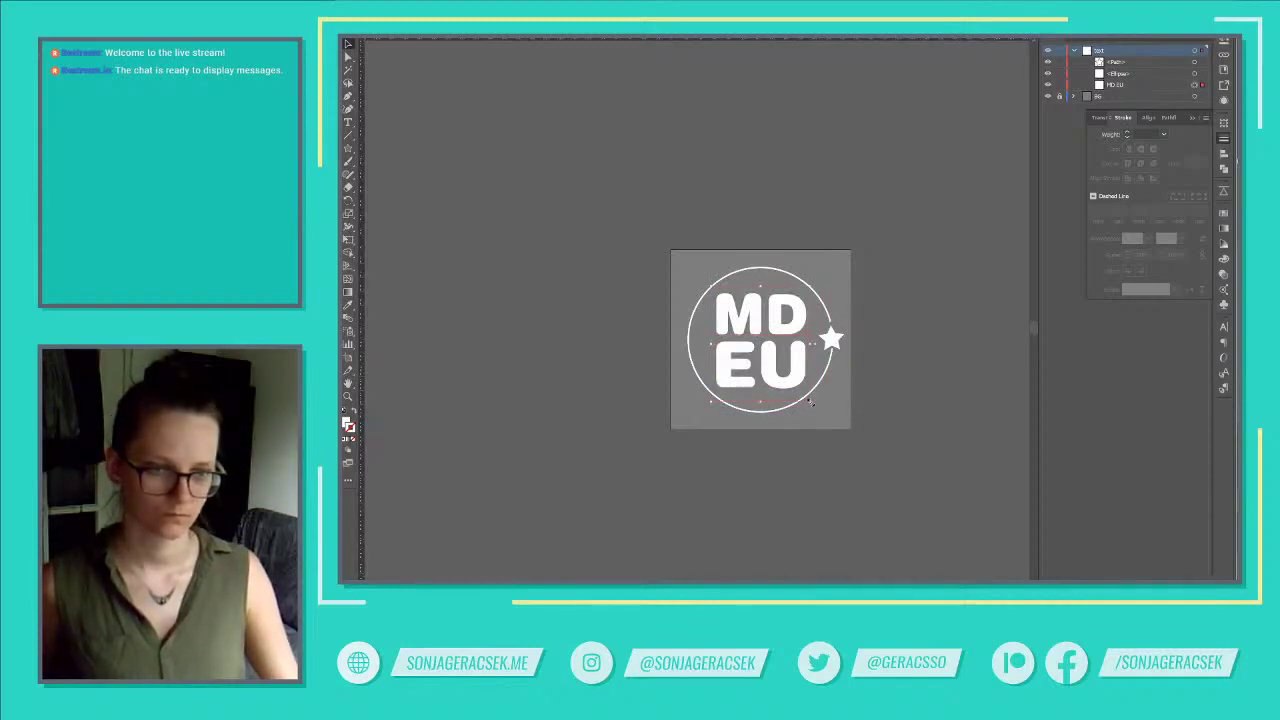
drag(810, 401, 808, 401)
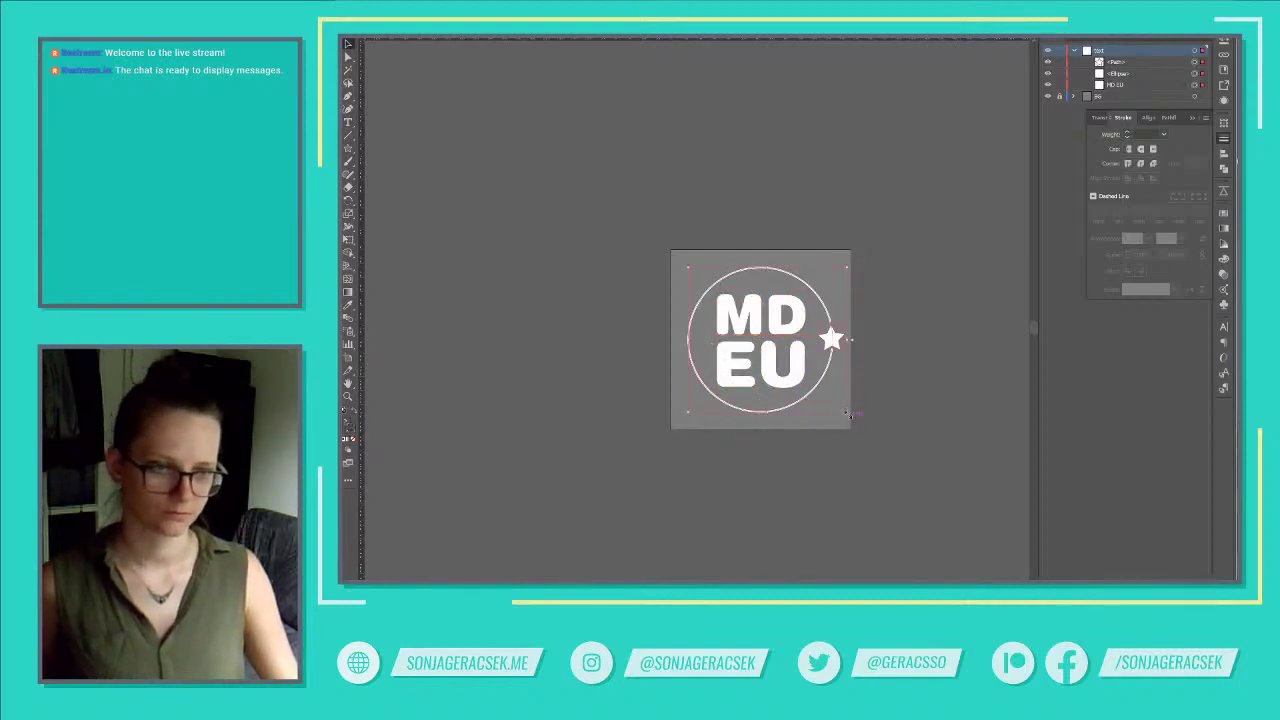
drag(846, 412, 846, 416)
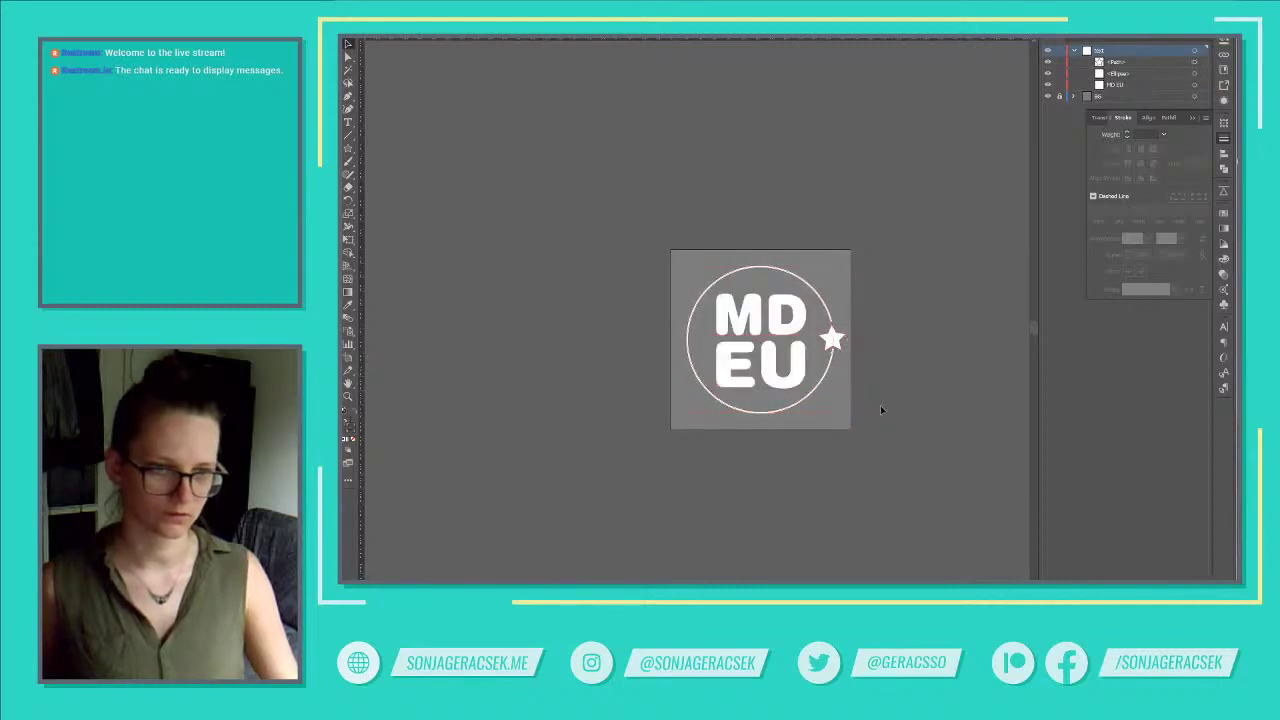
click(914, 404)
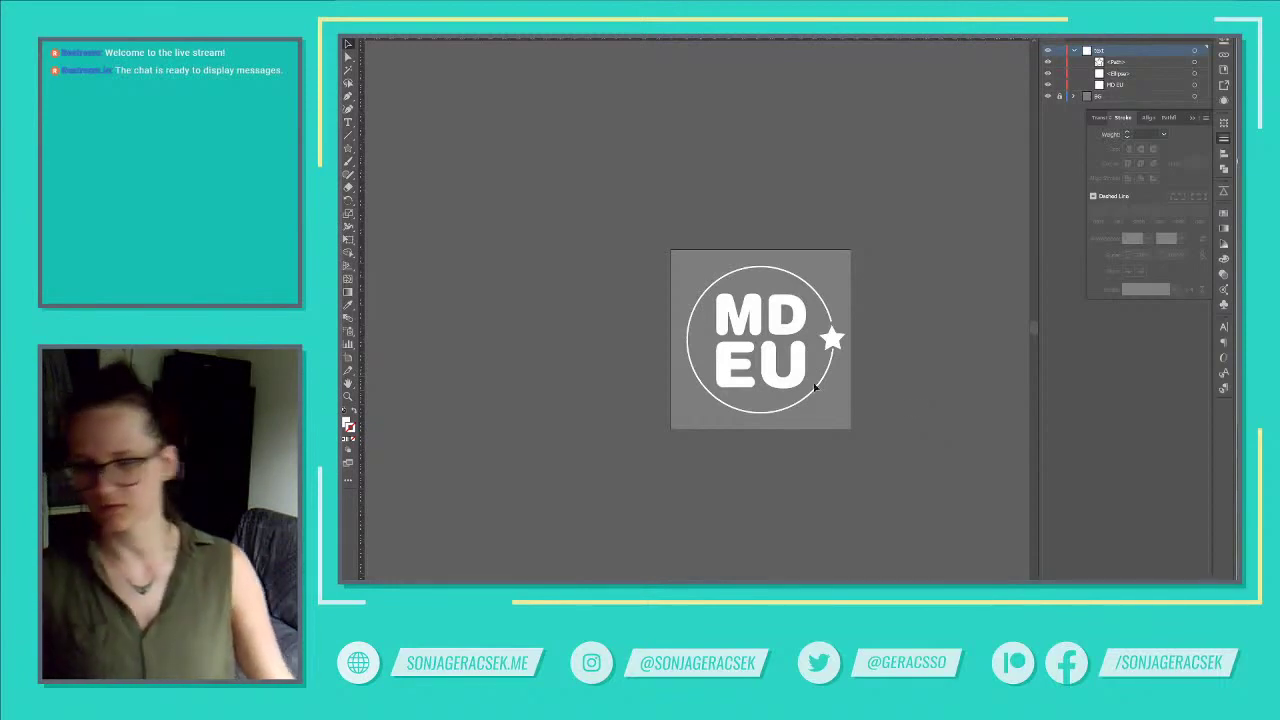
Place a copy of the star at the top of the circle and rotate the copy clockwise.
mouse_move(832, 340)
mouse_down()
mouse_move(820, 296)
mouse_move(763, 270)
mouse_up()
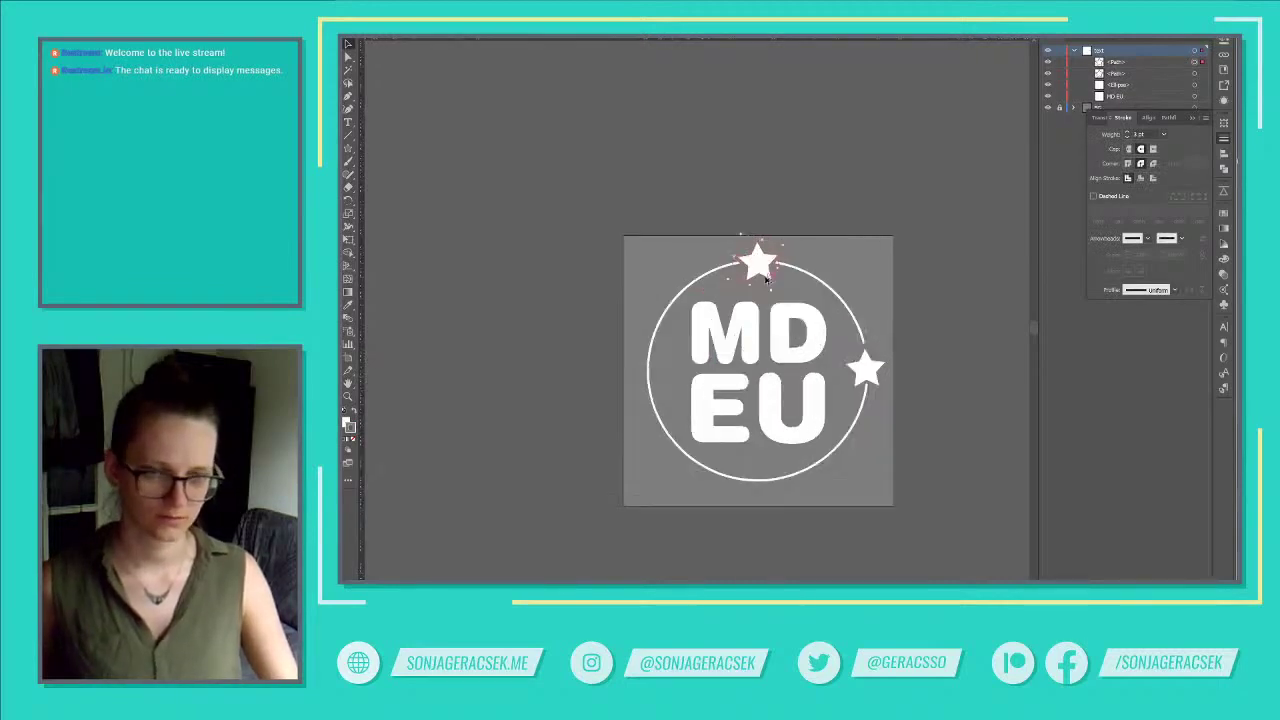
scroll(765, 276, up, 3)
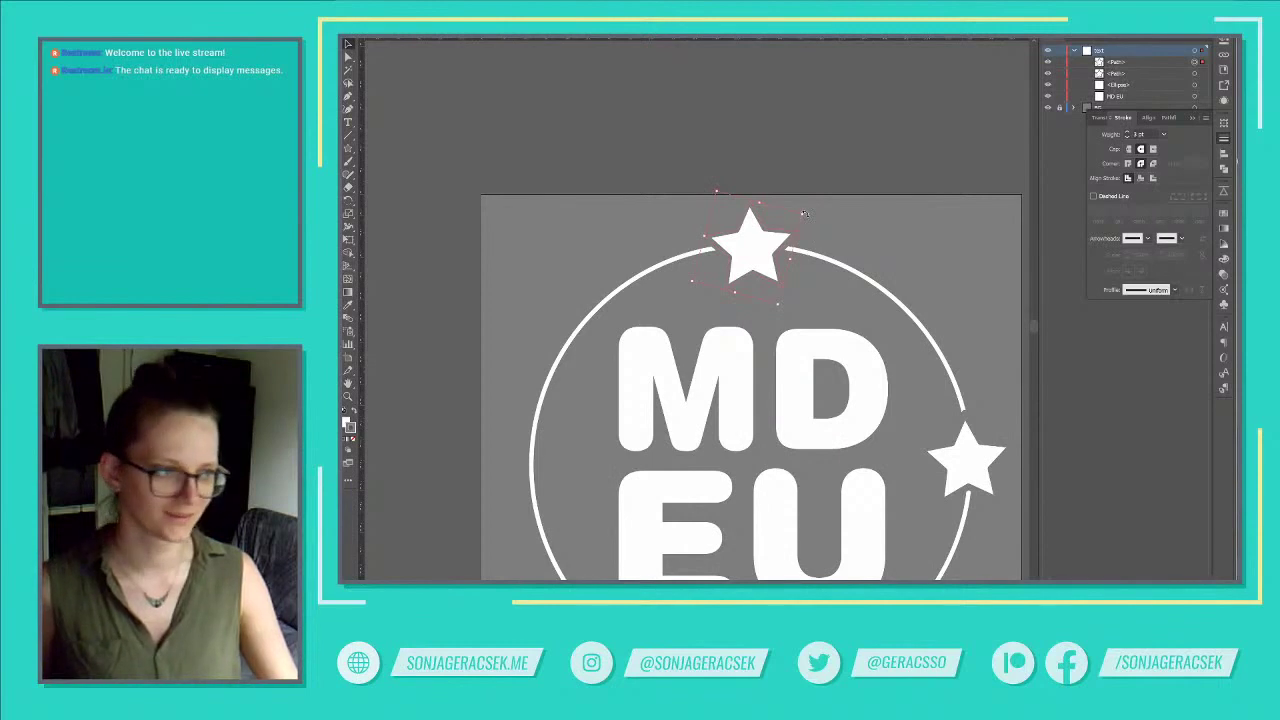
drag(805, 213, 804, 266)
Check the star orientation in the browser's European Union flag images, and set the top star upright on the circle.
key(alt+Tab)
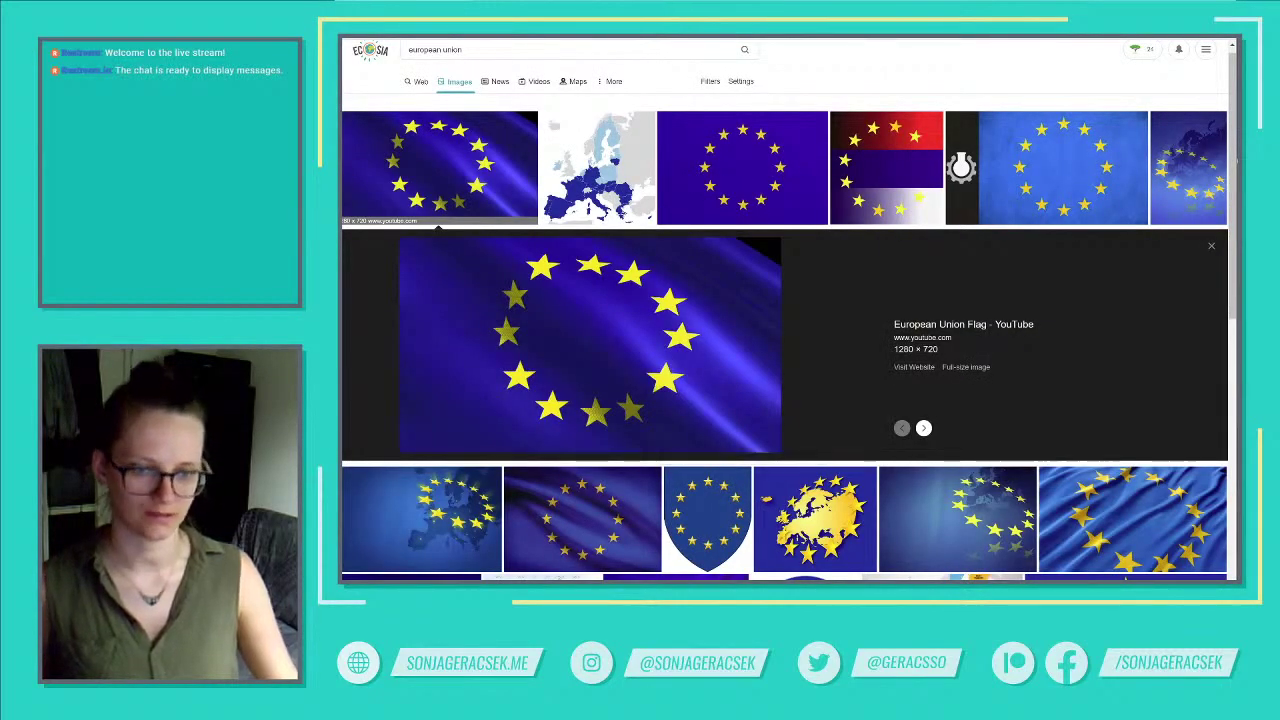
key(alt+Tab)
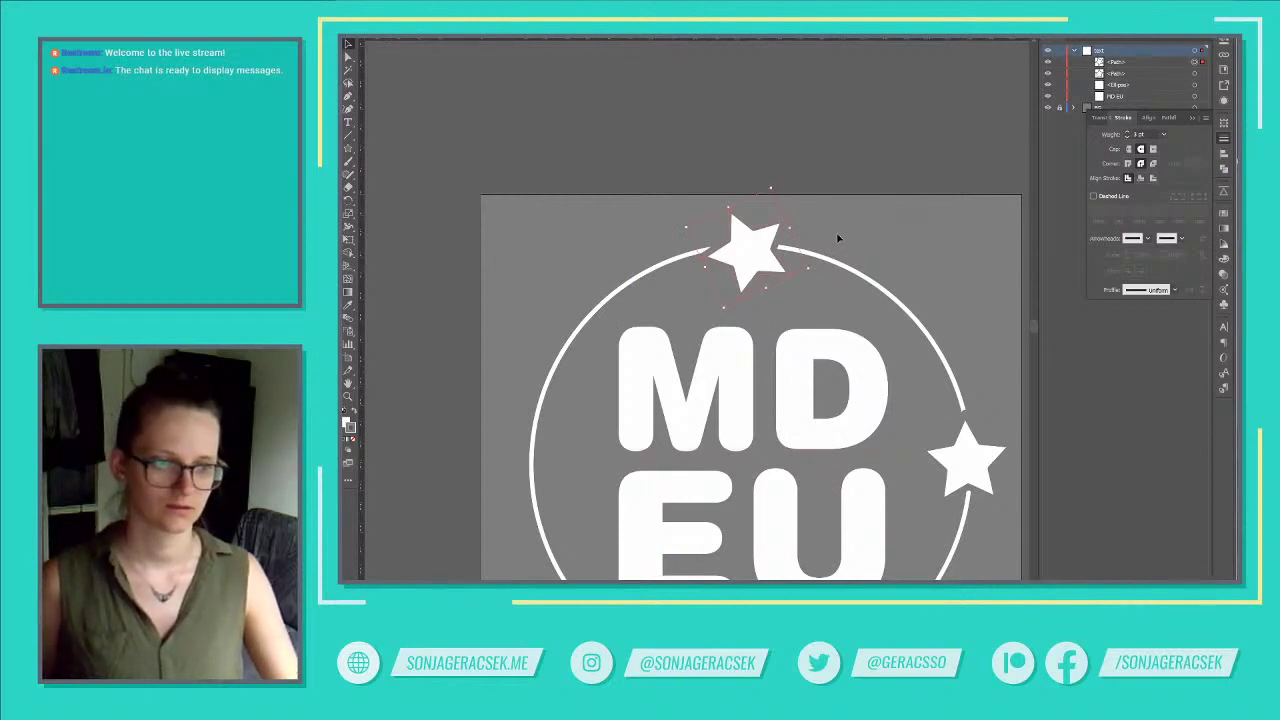
drag(815, 278, 772, 262)
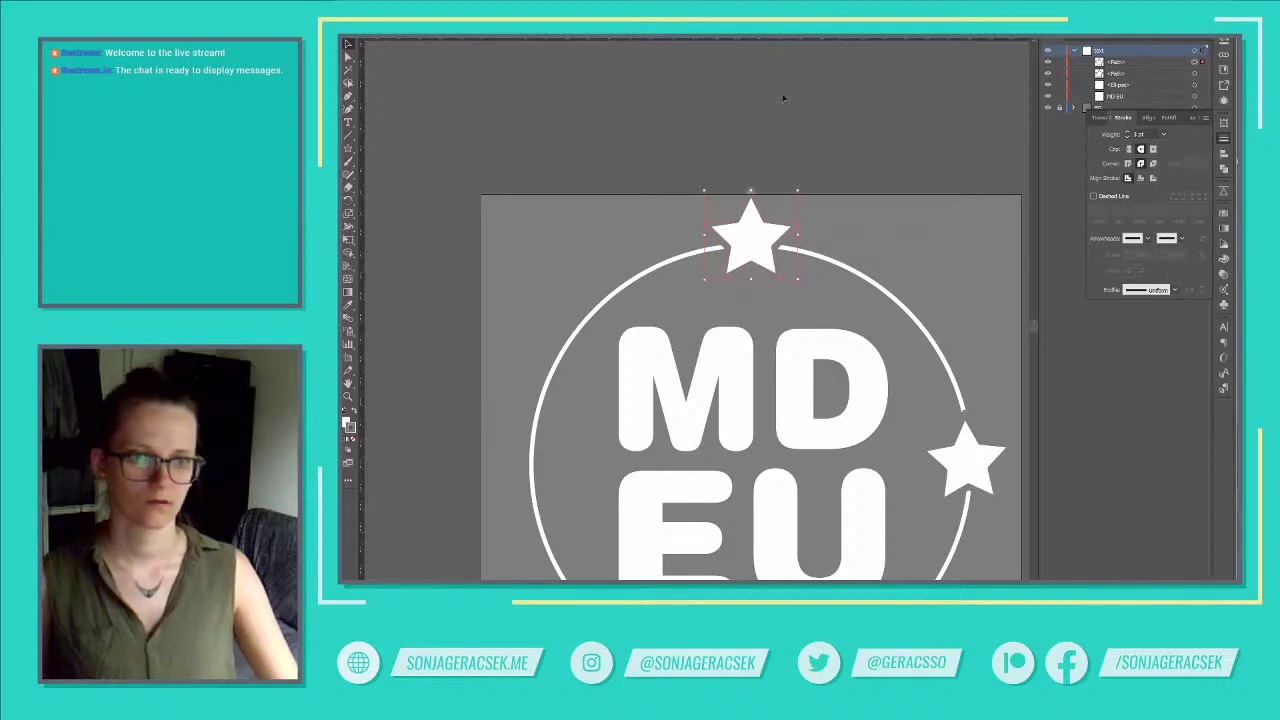
Copy the right star to the circle's left side and mirror it, and copy the top star to the circle's bottom.
scroll(817, 152, down, 2)
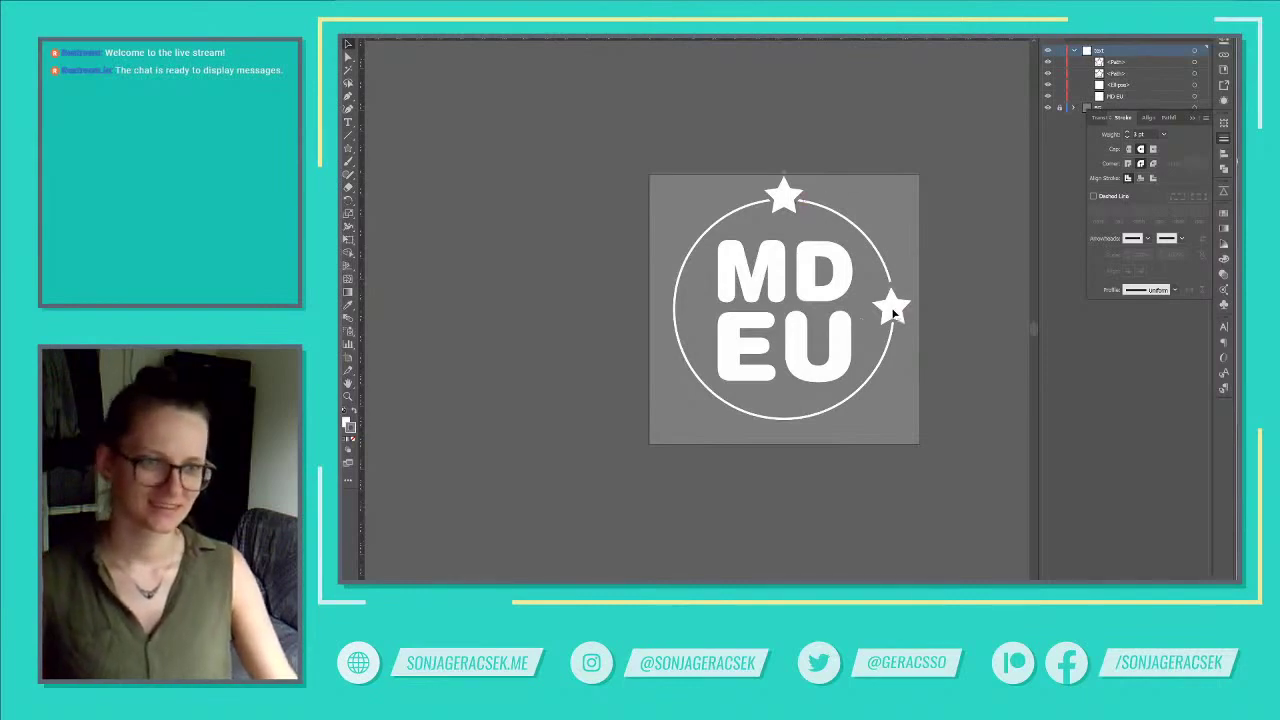
drag(887, 313, 678, 312)
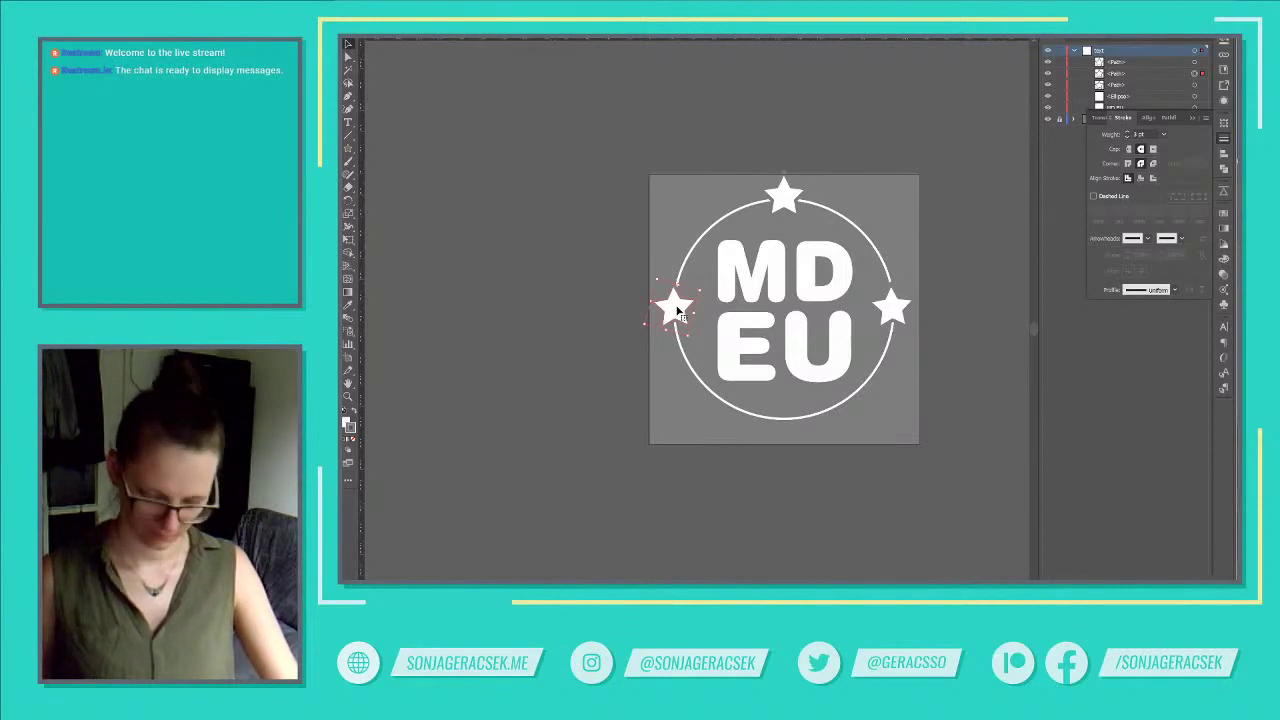
key(r)
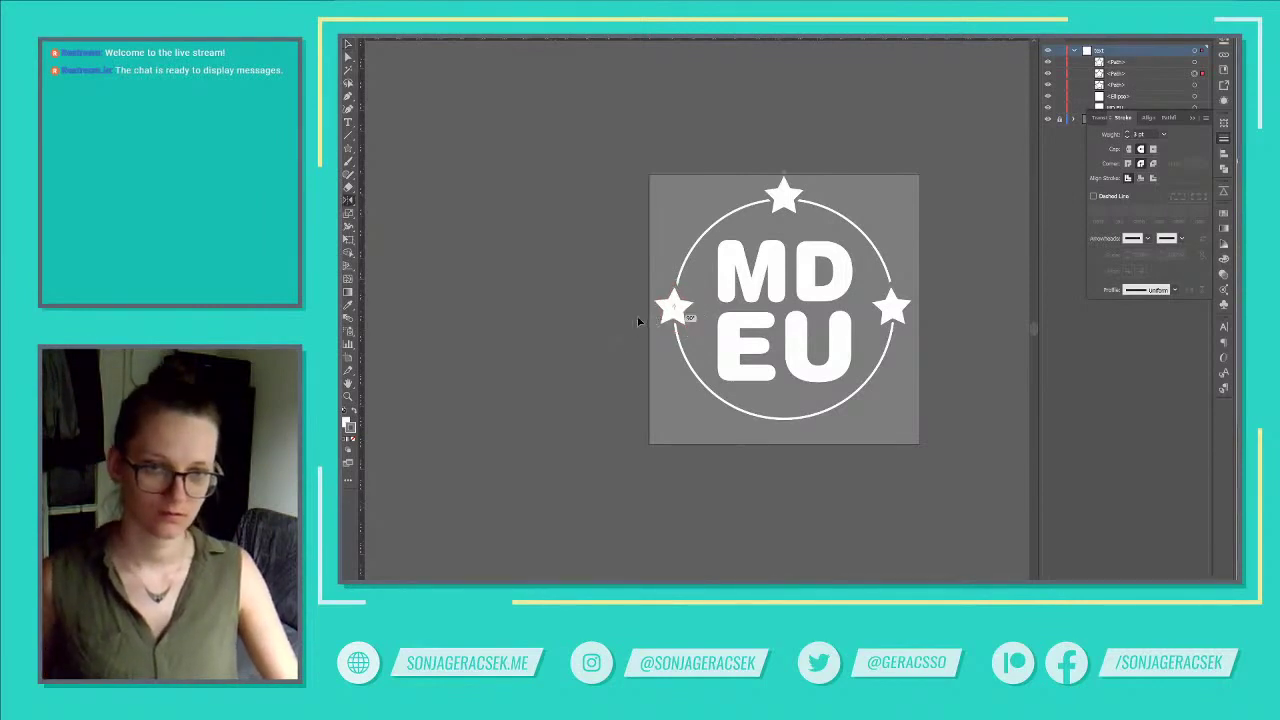
drag(684, 330, 688, 314)
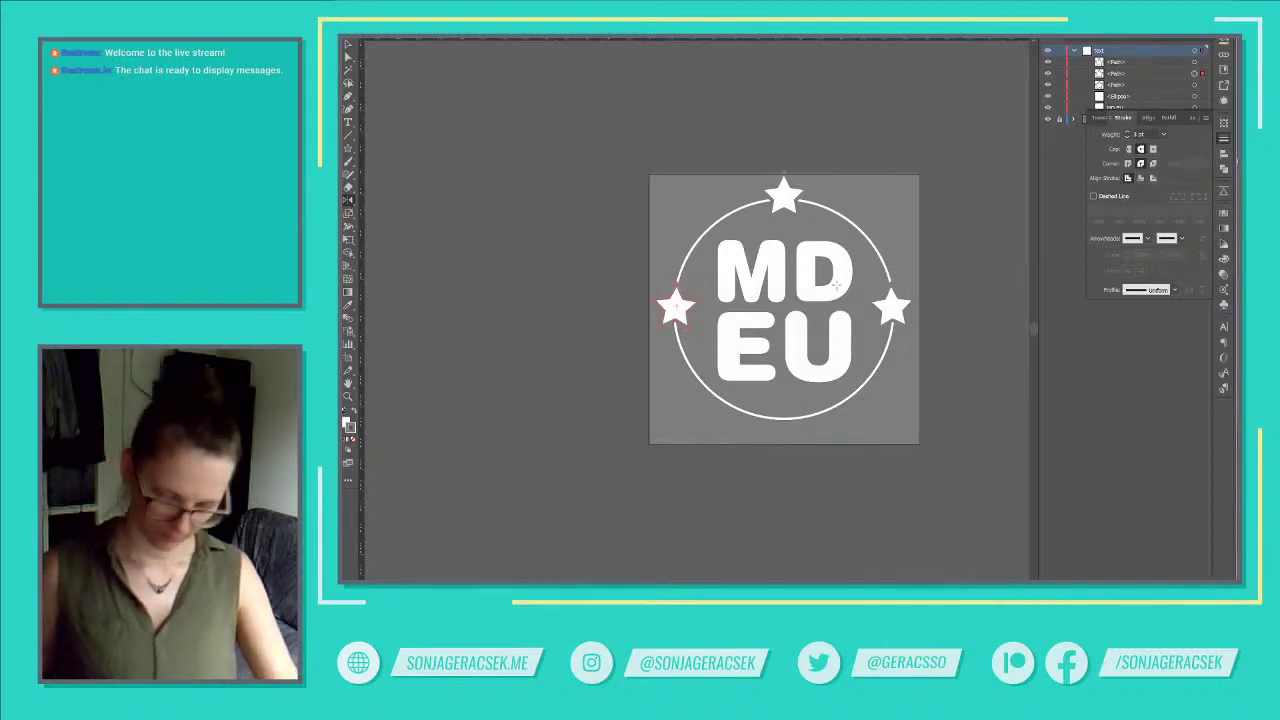
key(v)
drag(784, 196, 781, 417)
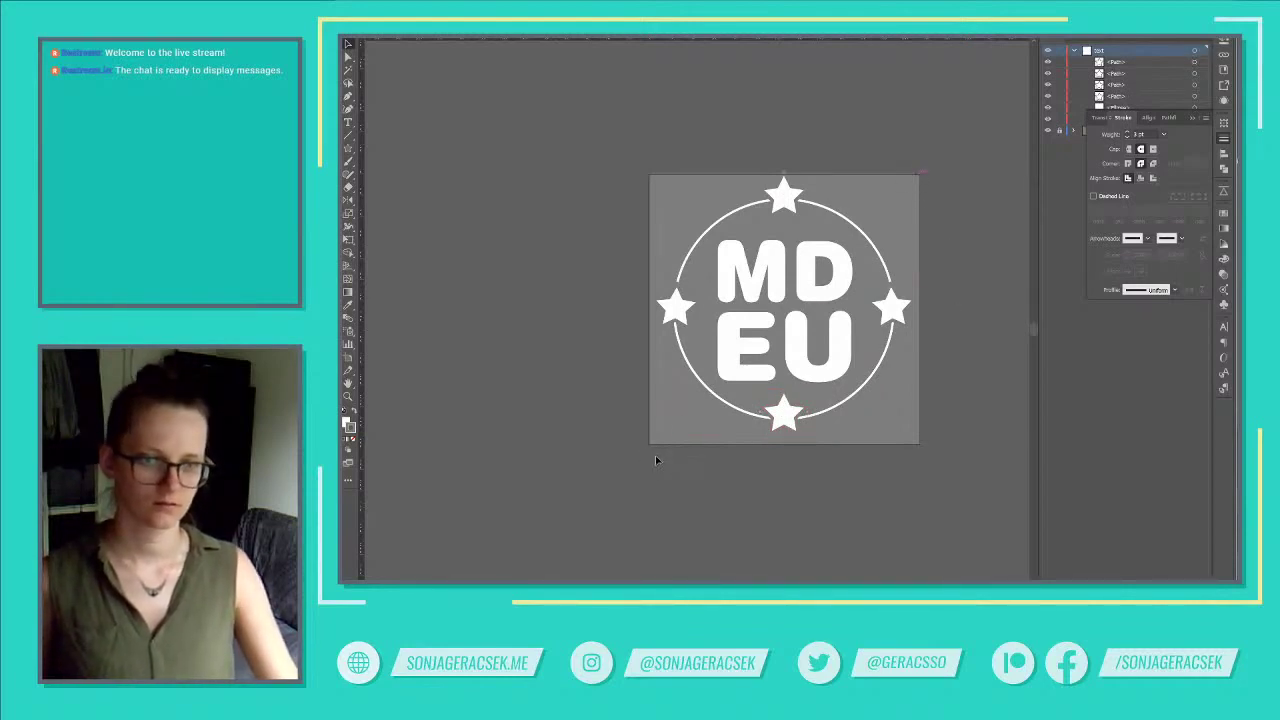
Group the lettering, circle and four stars, and nudge the group down to centre it vertically on the artboard.
key(ctrl+a)
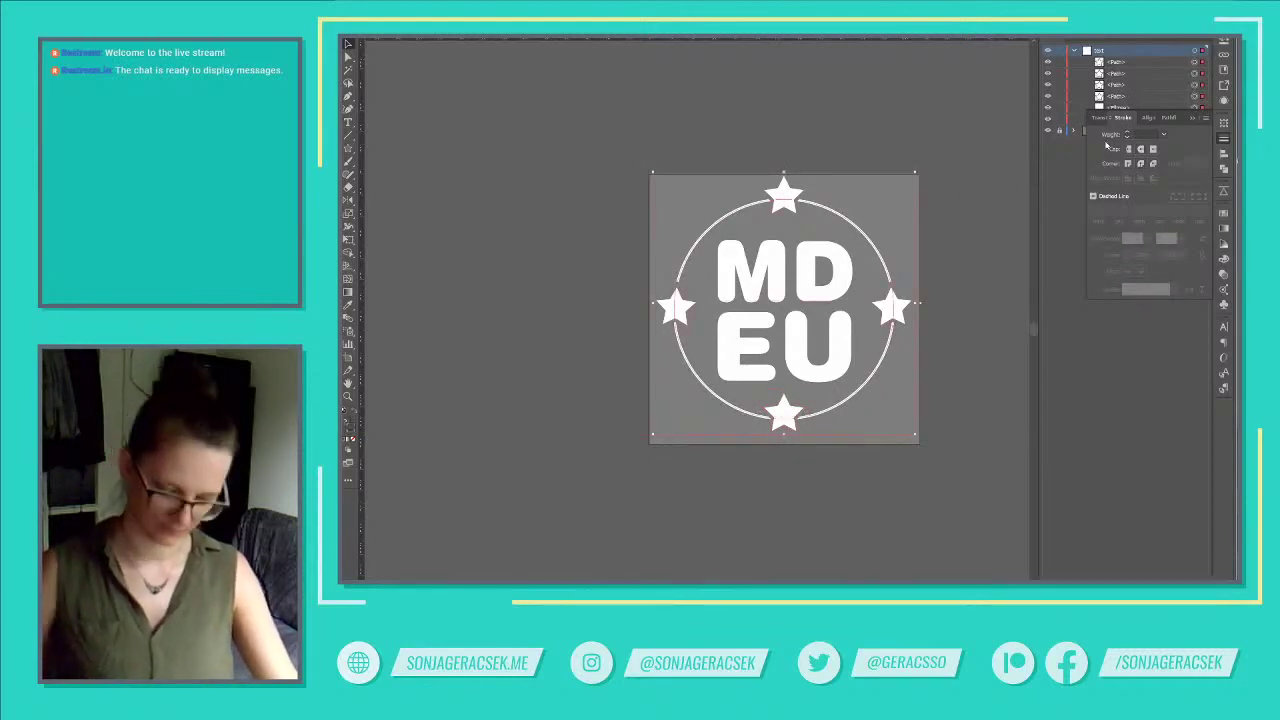
key(ctrl+g)
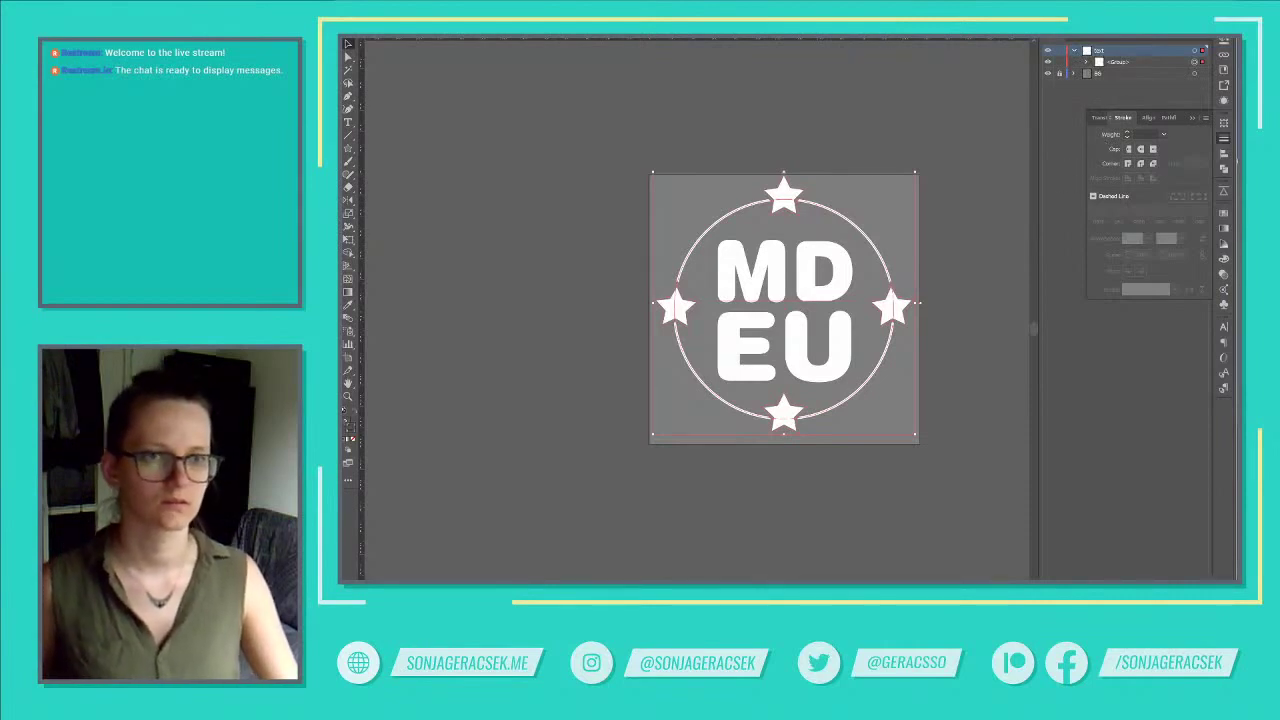
key(Down)
click(982, 317)
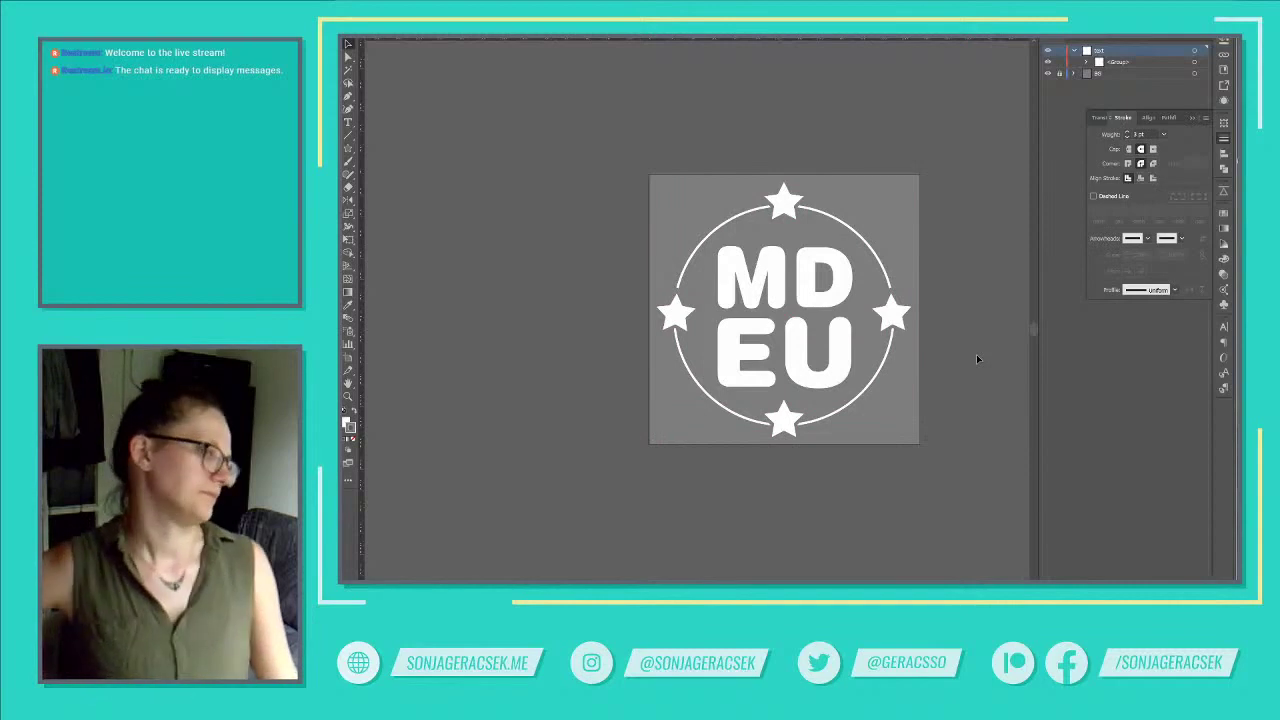
Select the MD EU text inside the logo group and set its font to FS Cattle Regular.
click(776, 326)
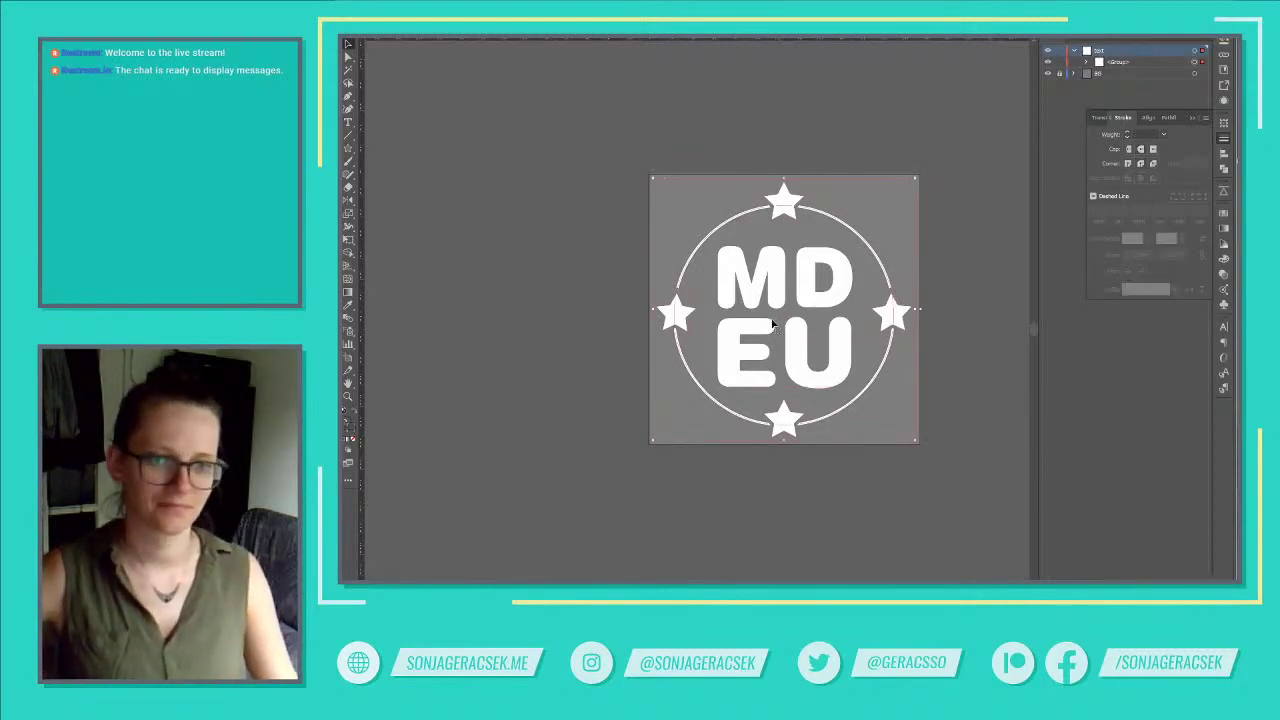
click(1054, 53)
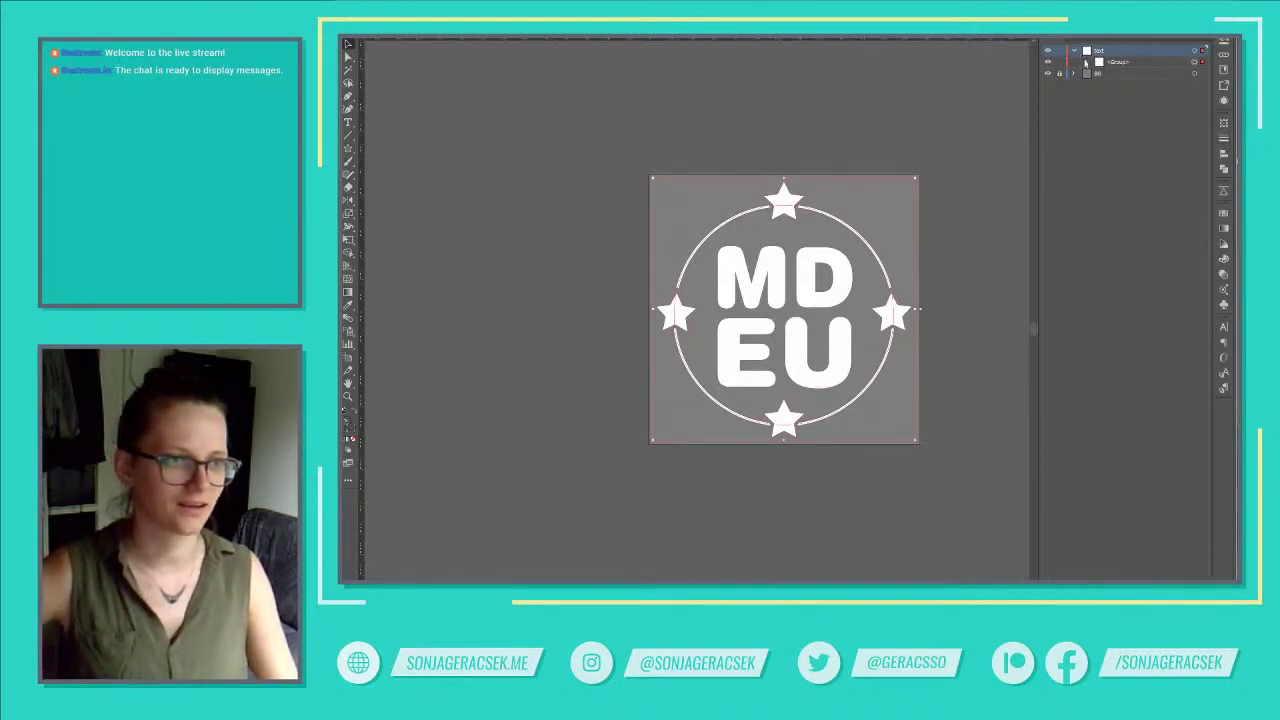
click(1086, 63)
click(1196, 131)
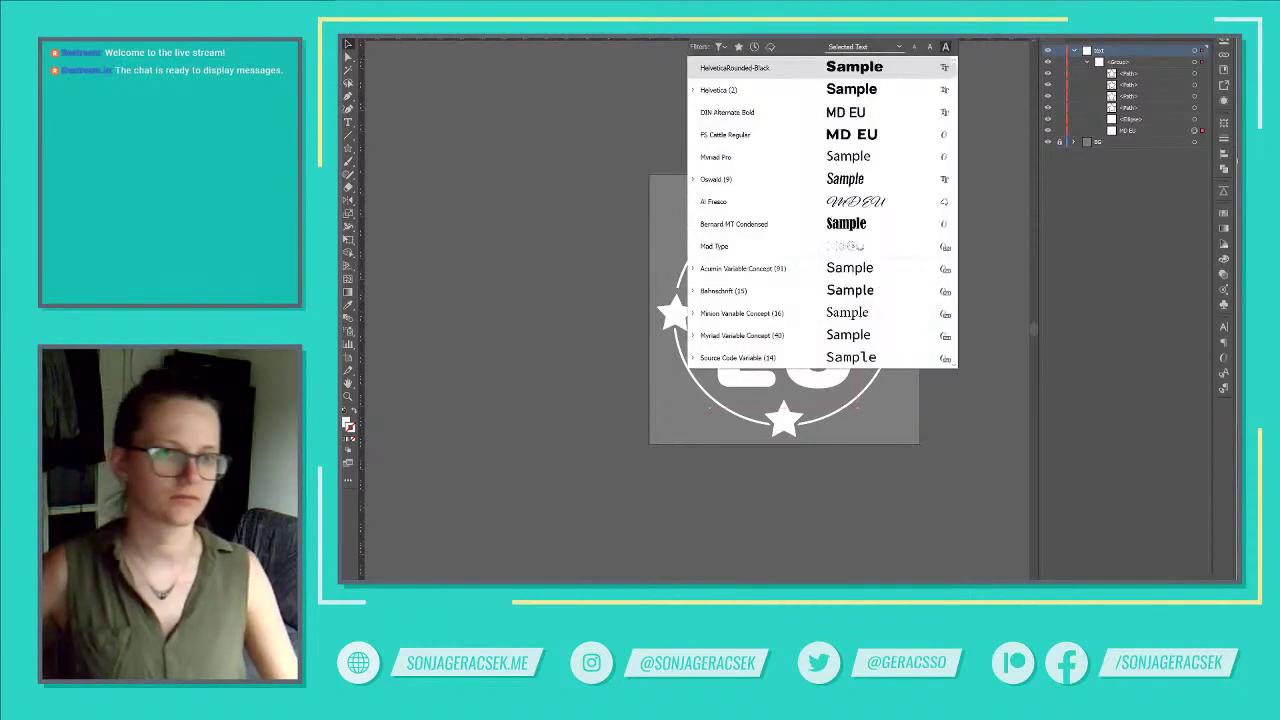
click(780, 38)
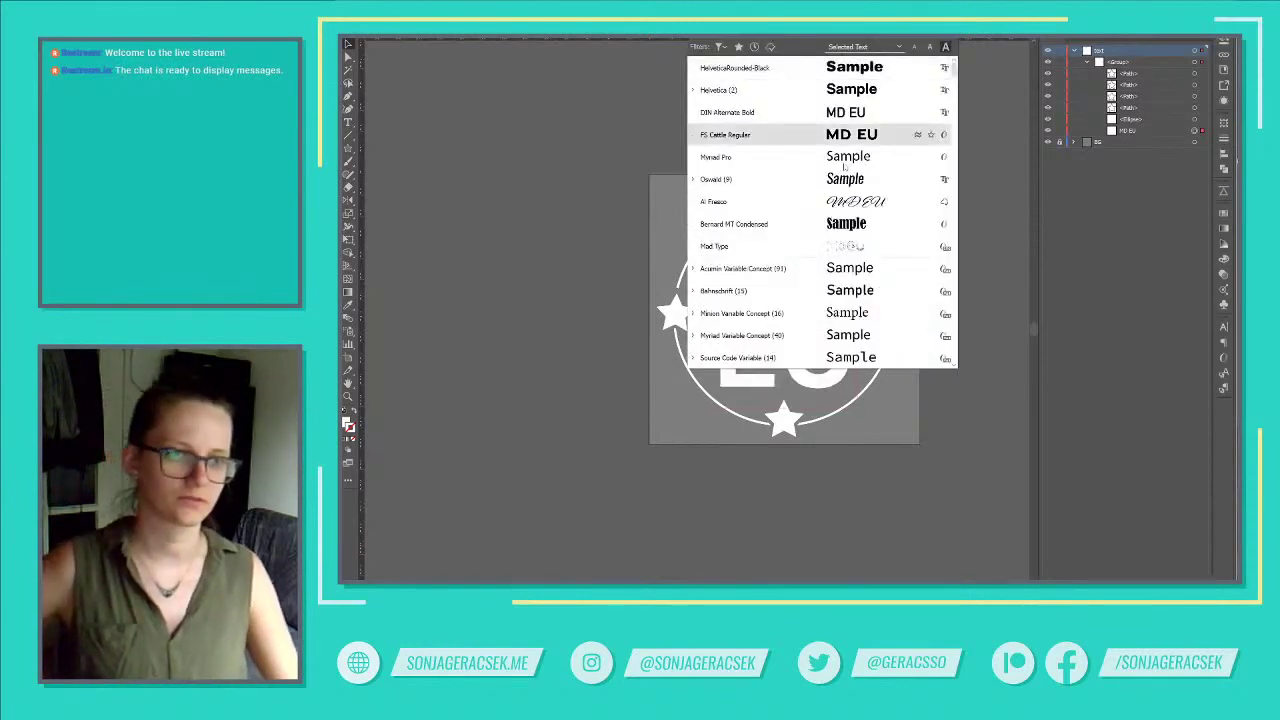
click(783, 136)
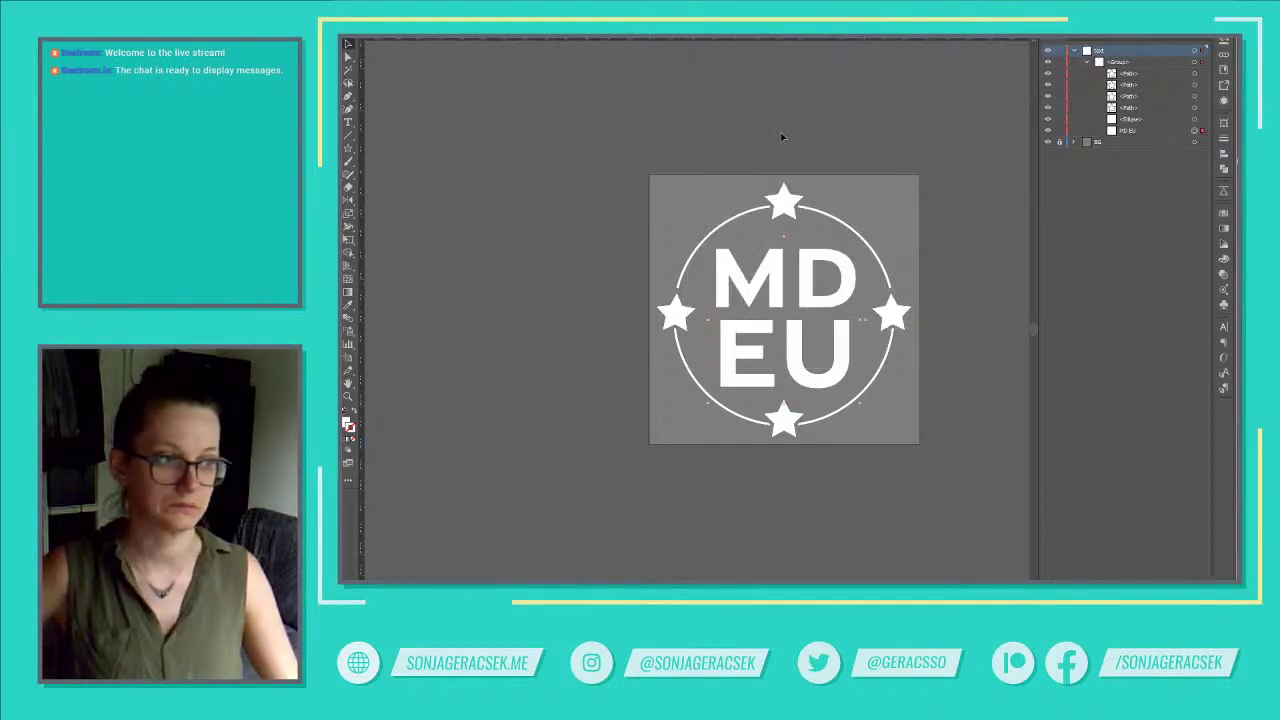
click(788, 40)
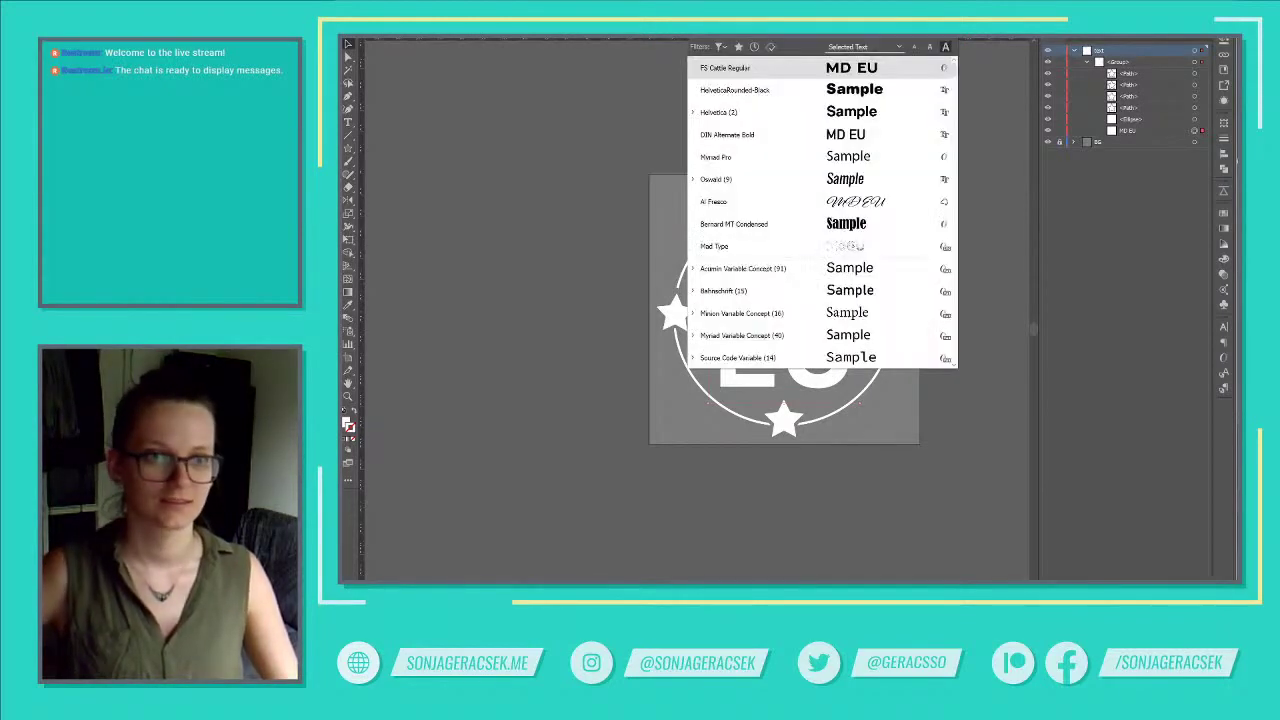
scroll(820, 157, down, 1)
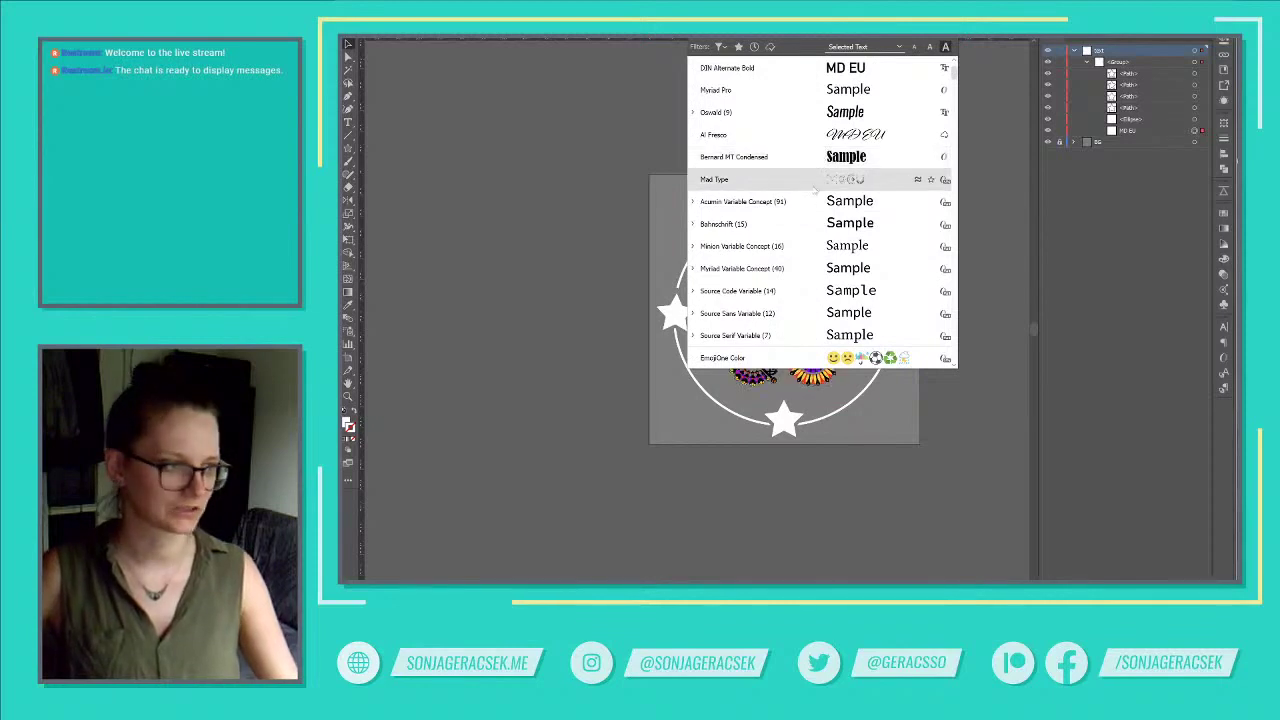
key(Escape)
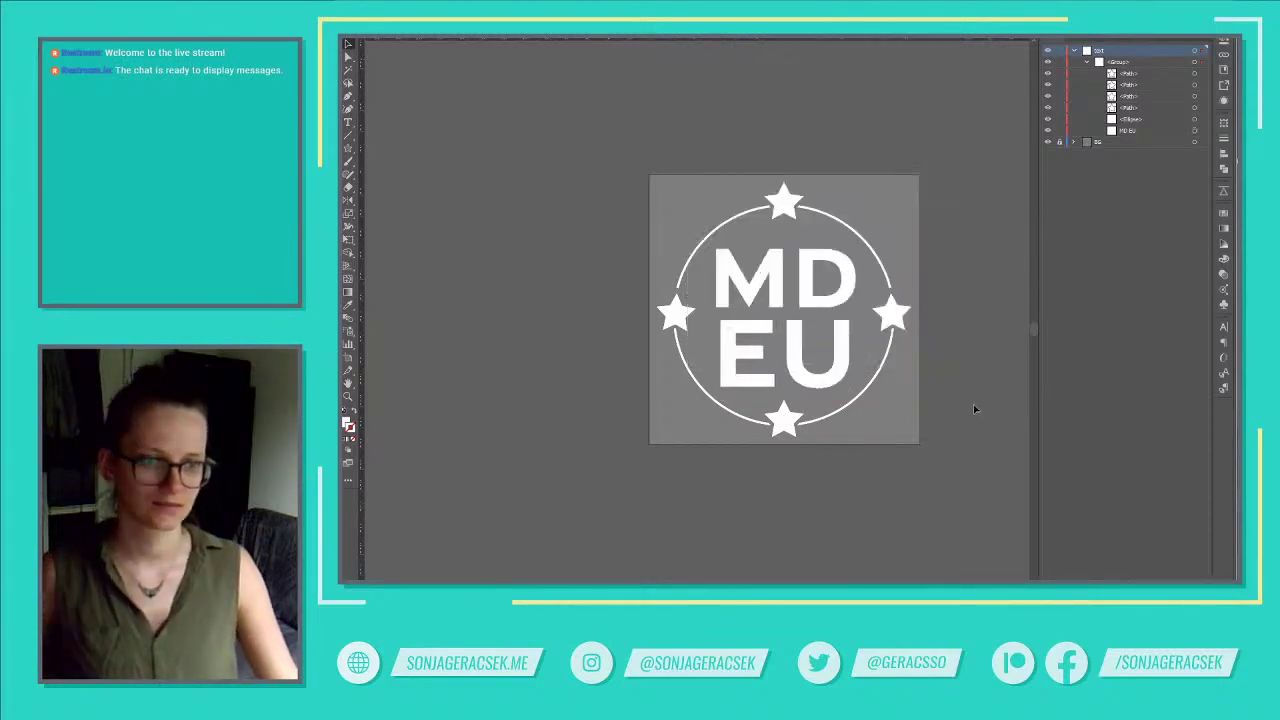
Select only the MD EU text within the group and set its font to AlphaFridgeMagnetsAllCap.
drag(966, 376, 851, 394)
click(662, 290)
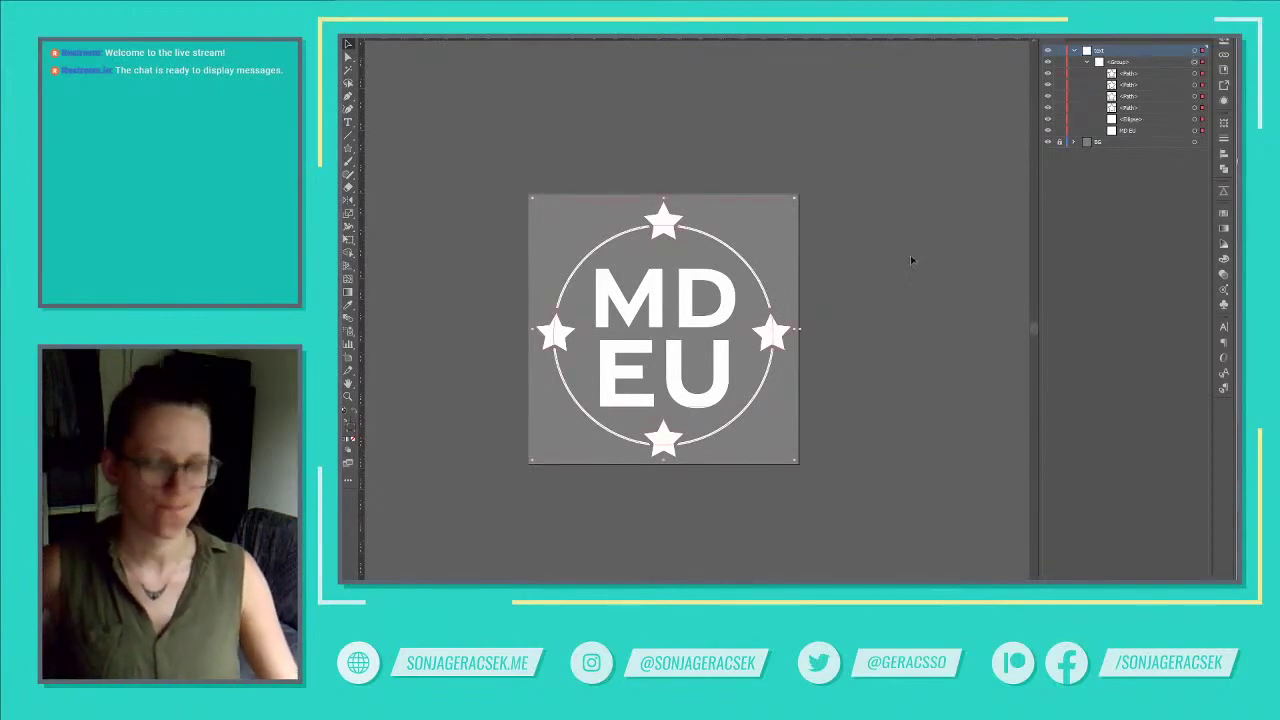
click(911, 340)
click(692, 308)
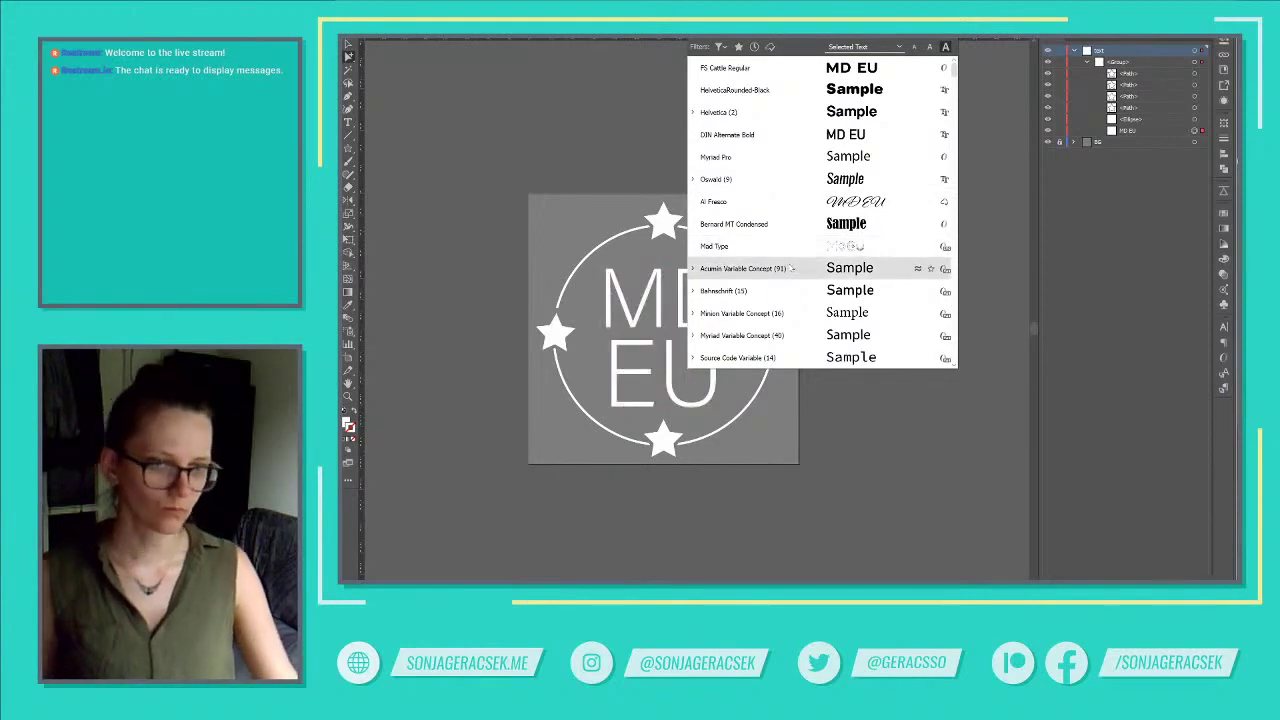
scroll(790, 280, down, 5)
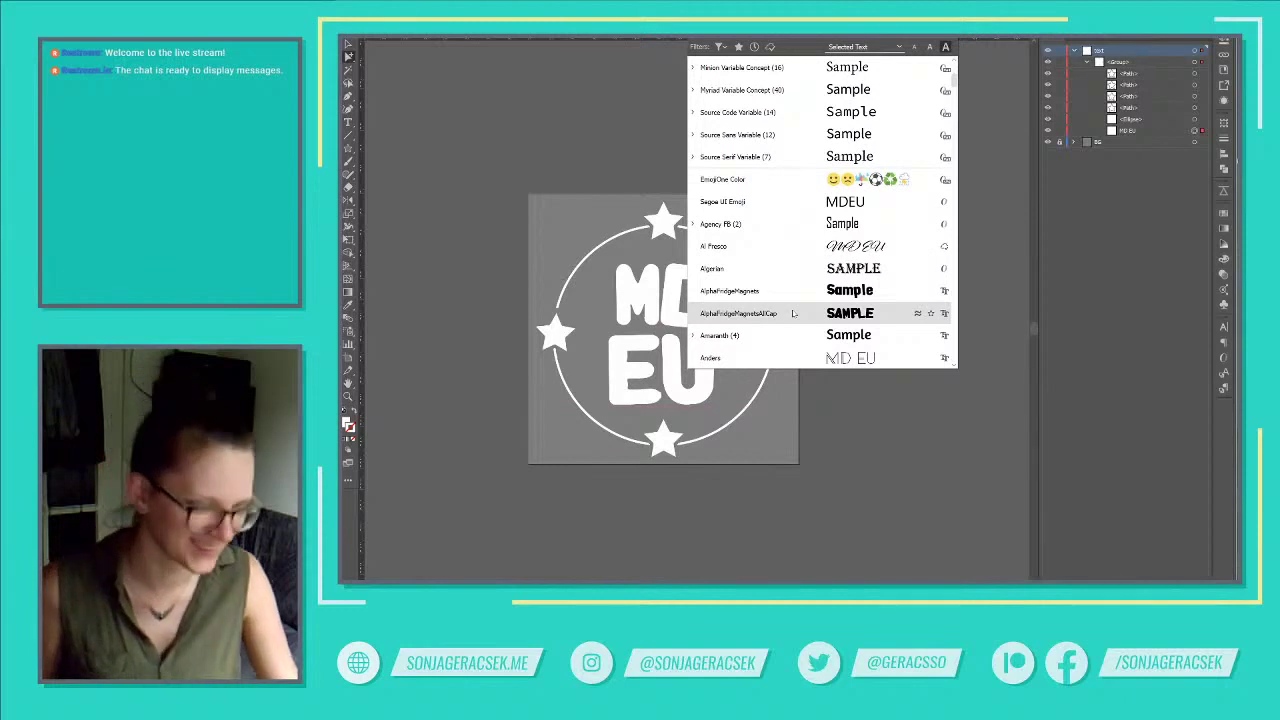
click(793, 313)
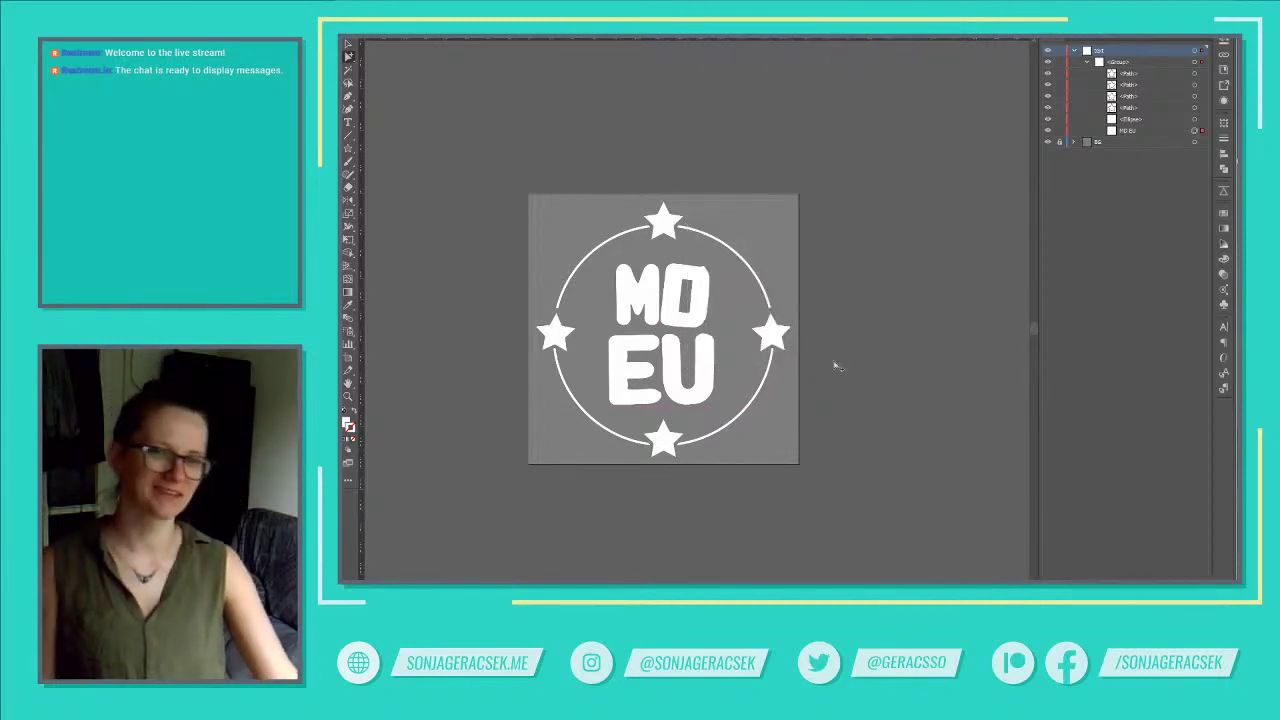
key(ctrl+y)
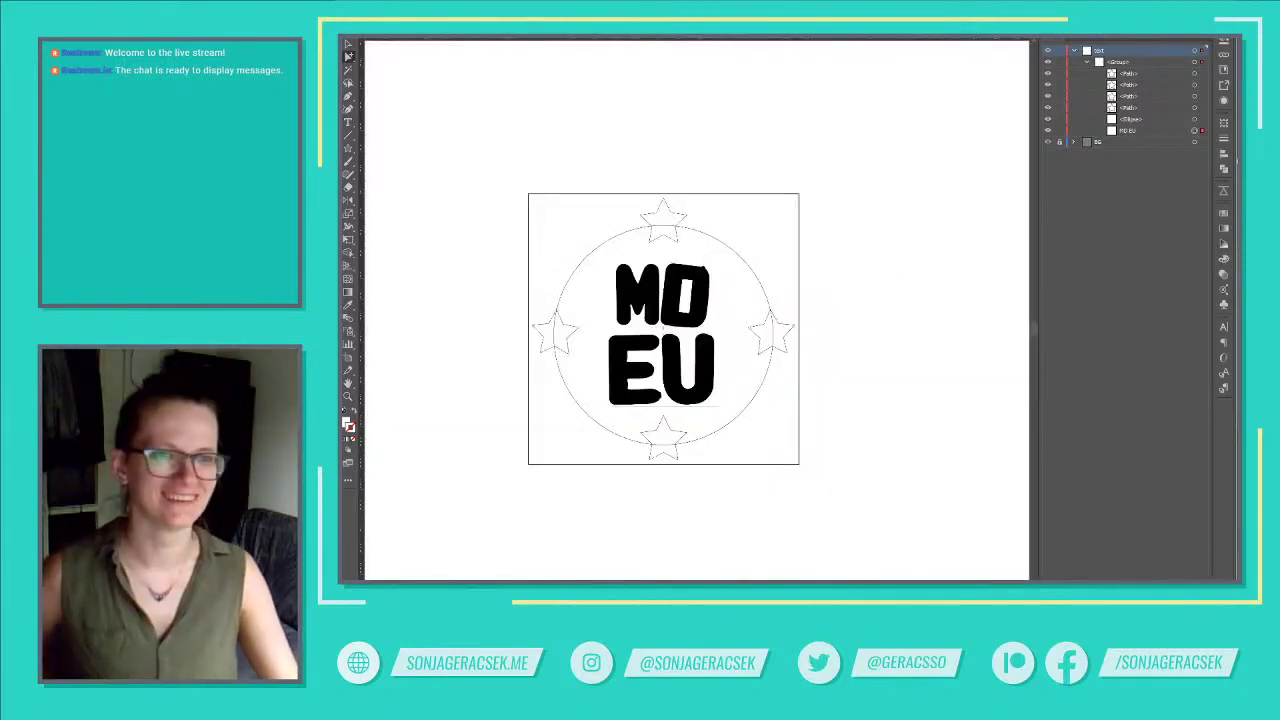
key(ctrl+y)
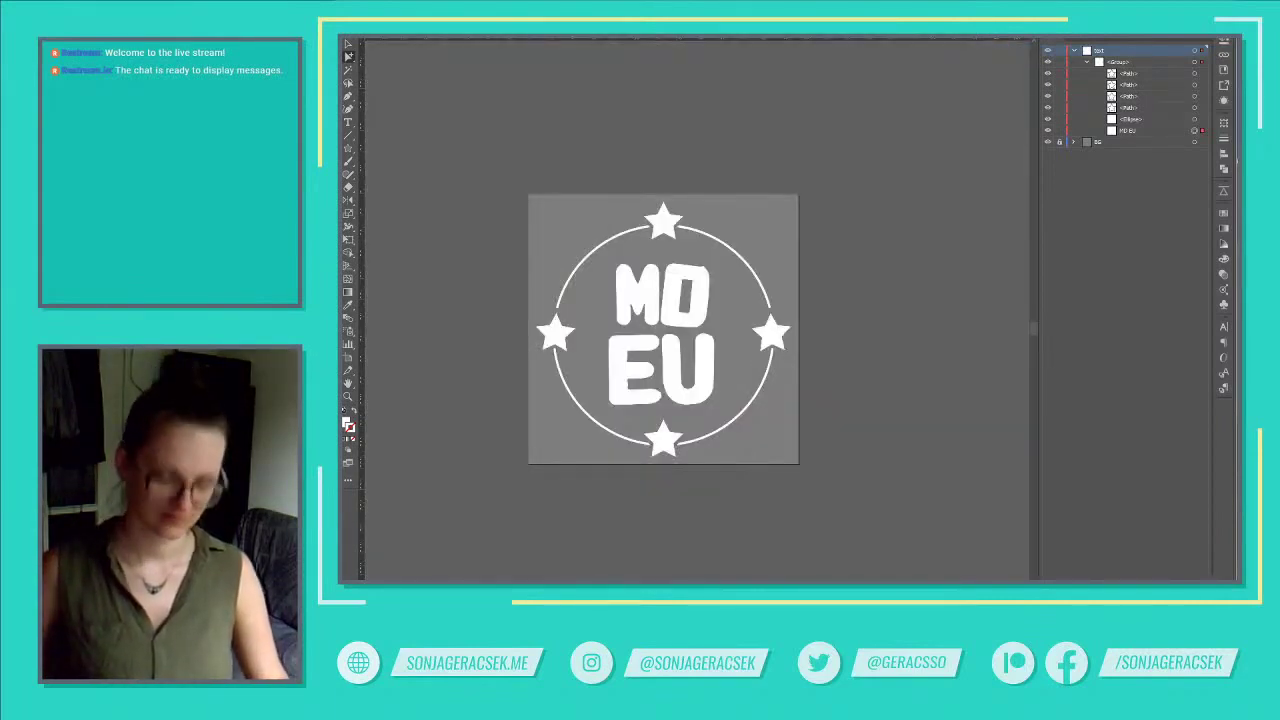
Undo the last font change and set the MD EU text's font to Anders.
key(ctrl+z)
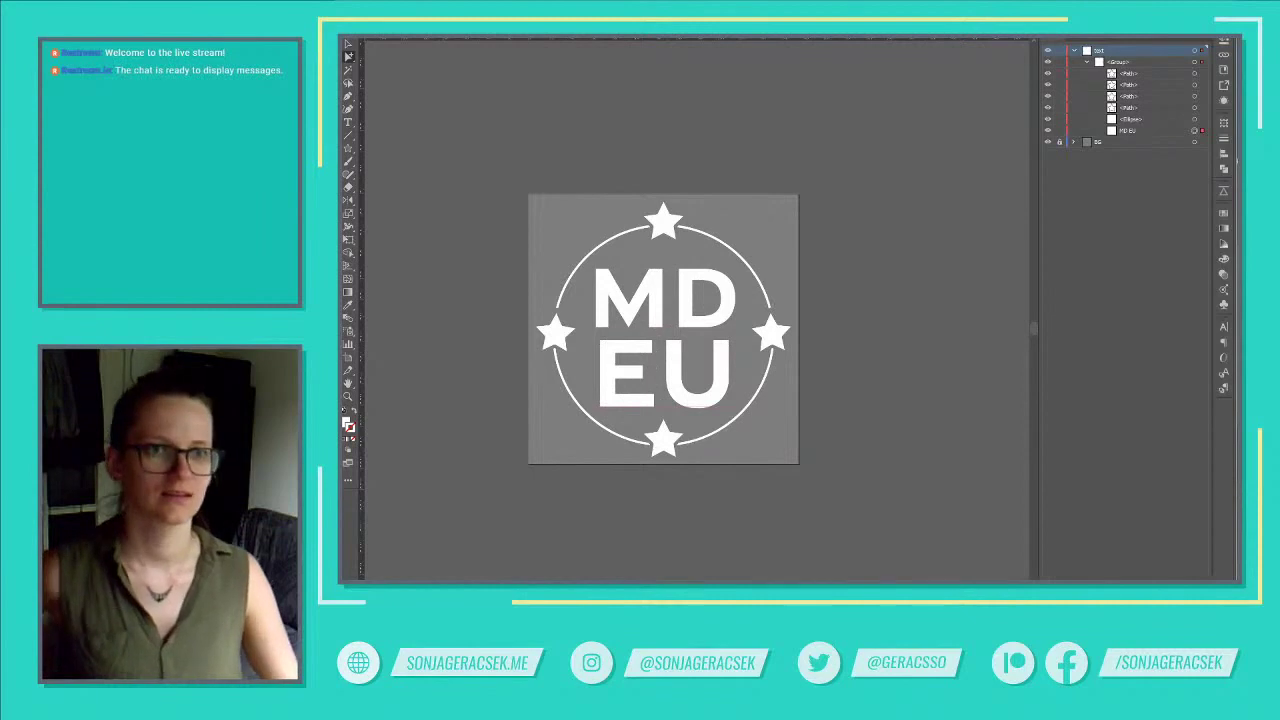
scroll(776, 228, up, 10)
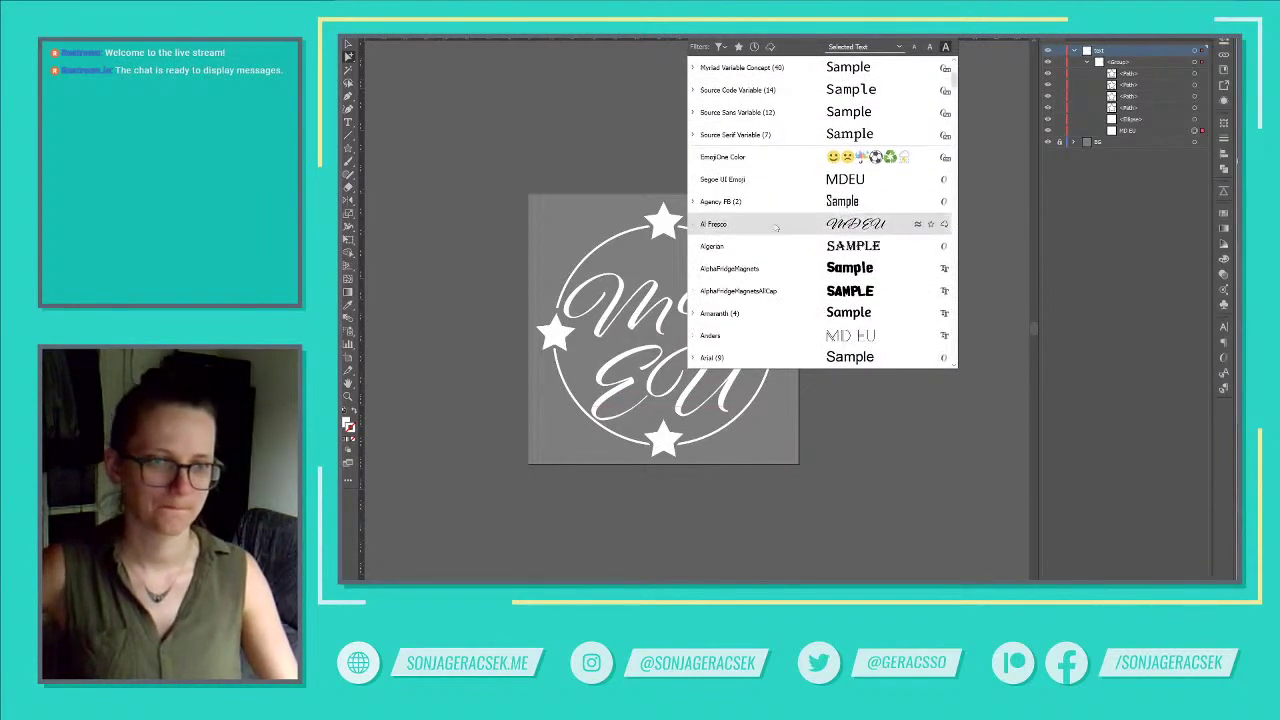
click(794, 338)
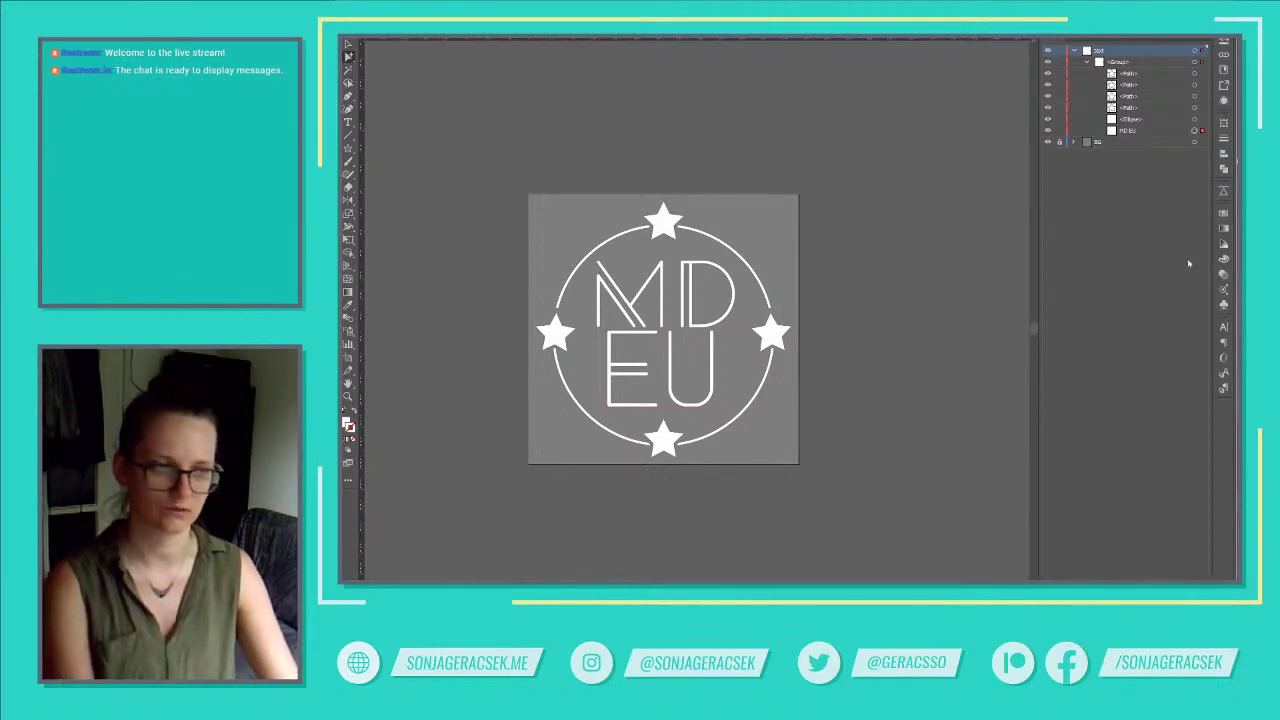
Enlarge the font size of the MD EU text until the MD line nearly spans the artboard's width.
click(1223, 326)
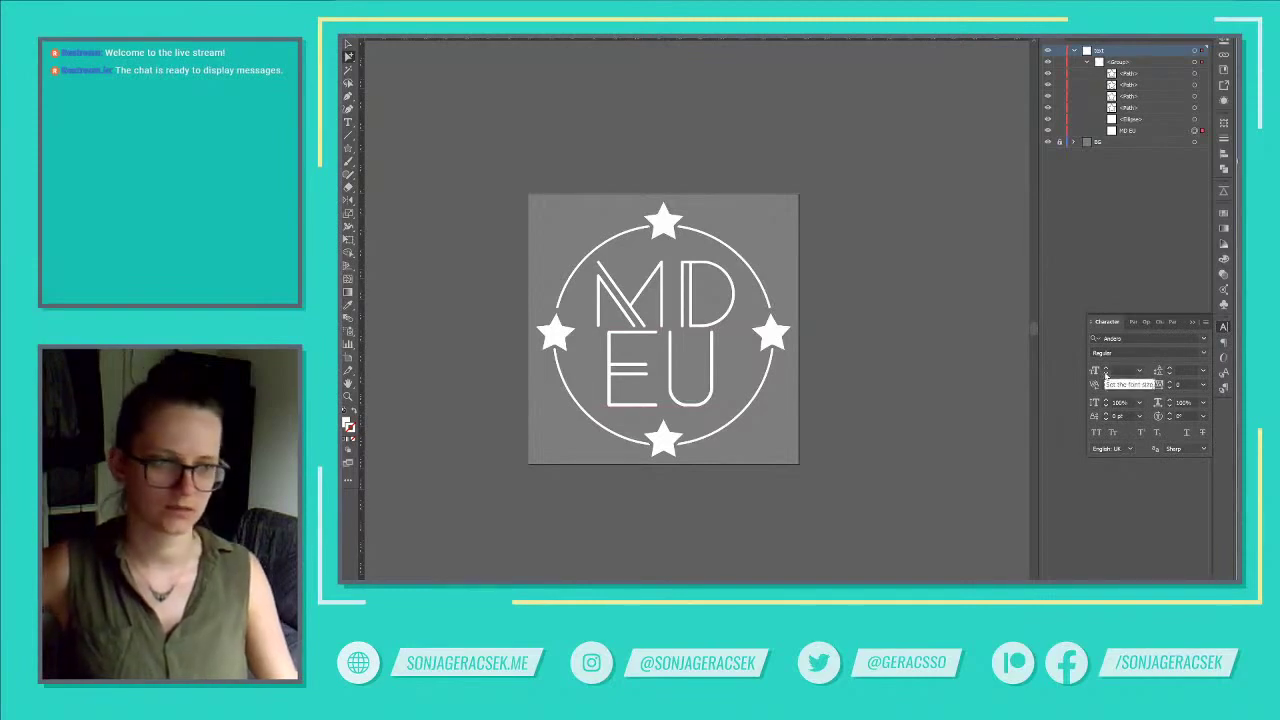
click(1106, 370)
click(1106, 370)
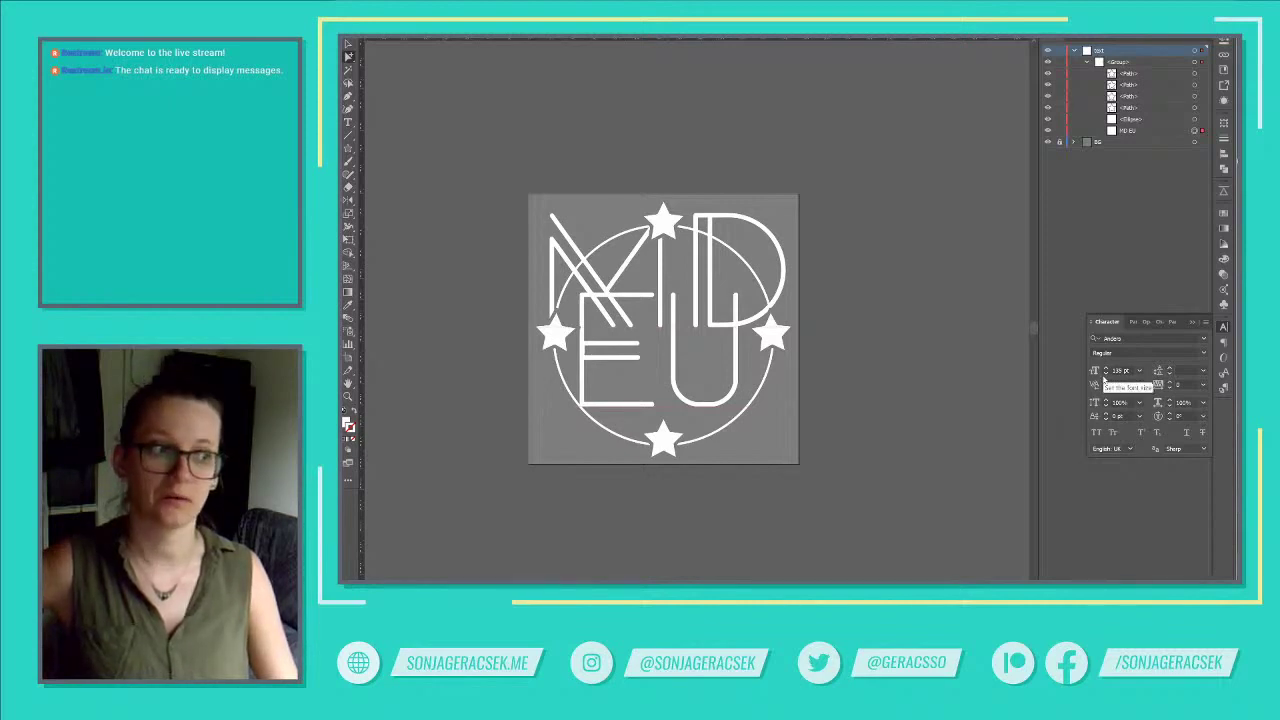
click(1170, 208)
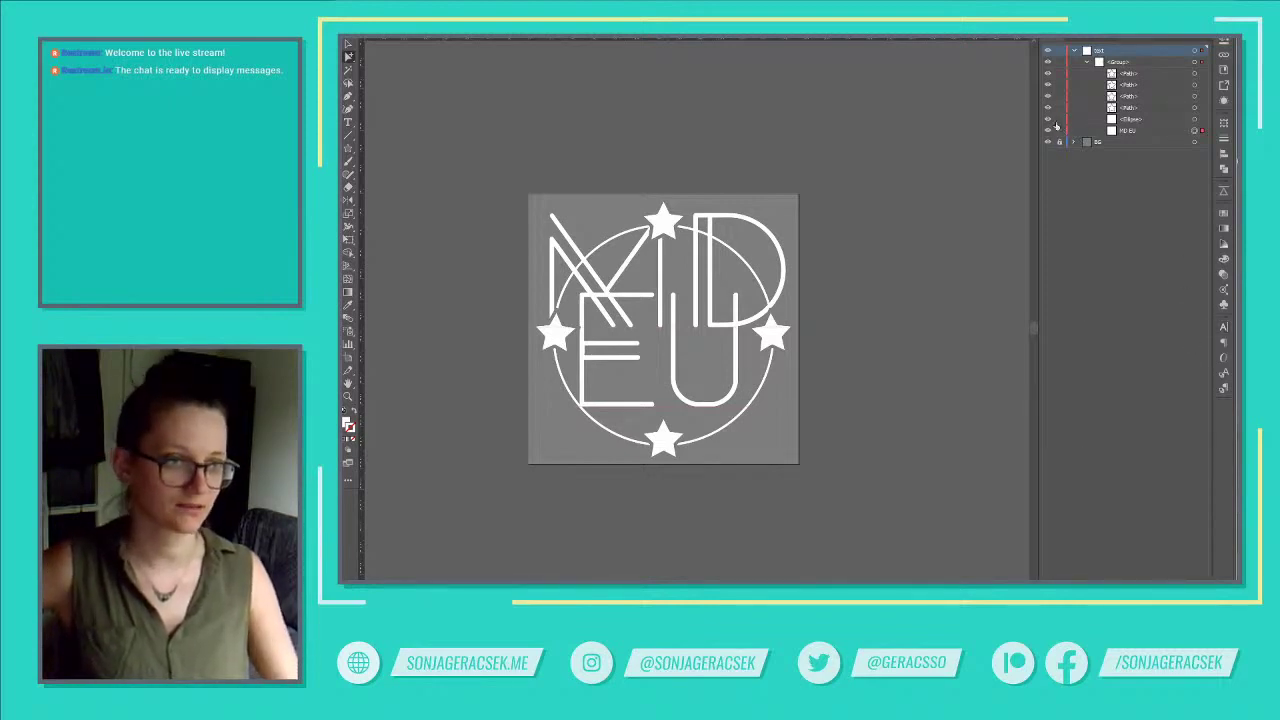
Hide the four stars and the circle, and enter the logo group to isolate the MD EU text.
drag(1047, 74, 1047, 125)
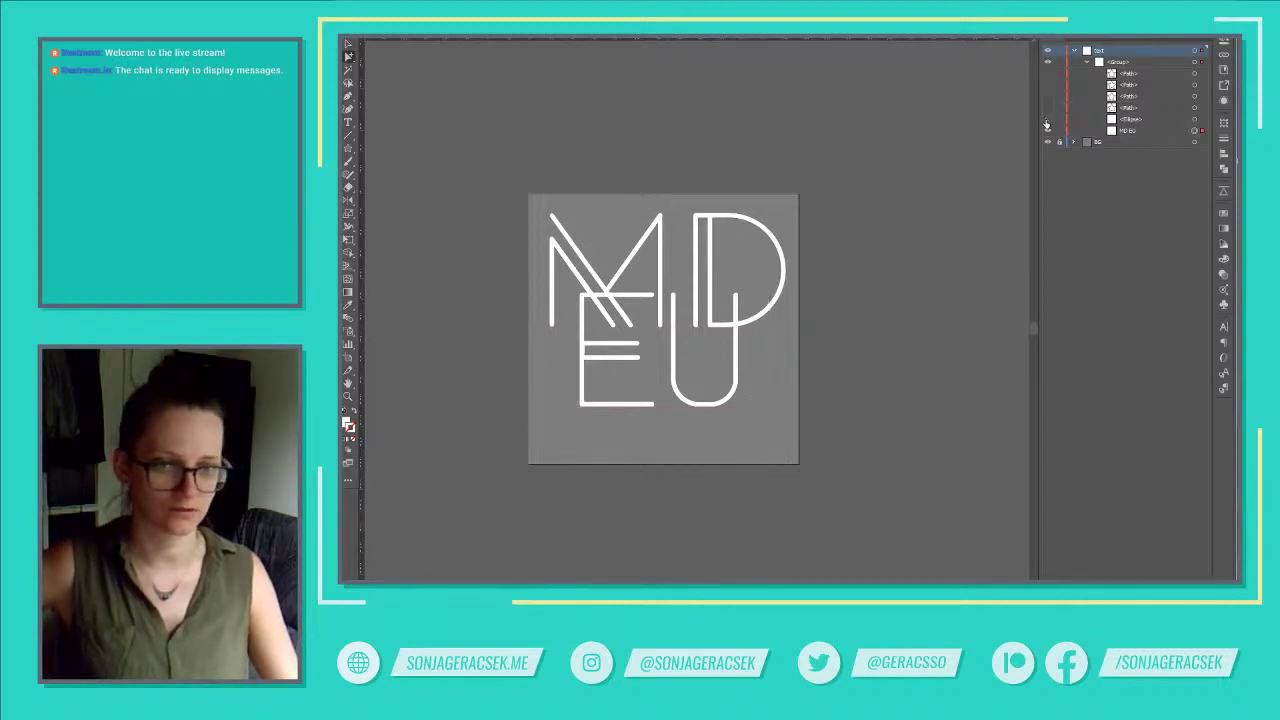
click(740, 325)
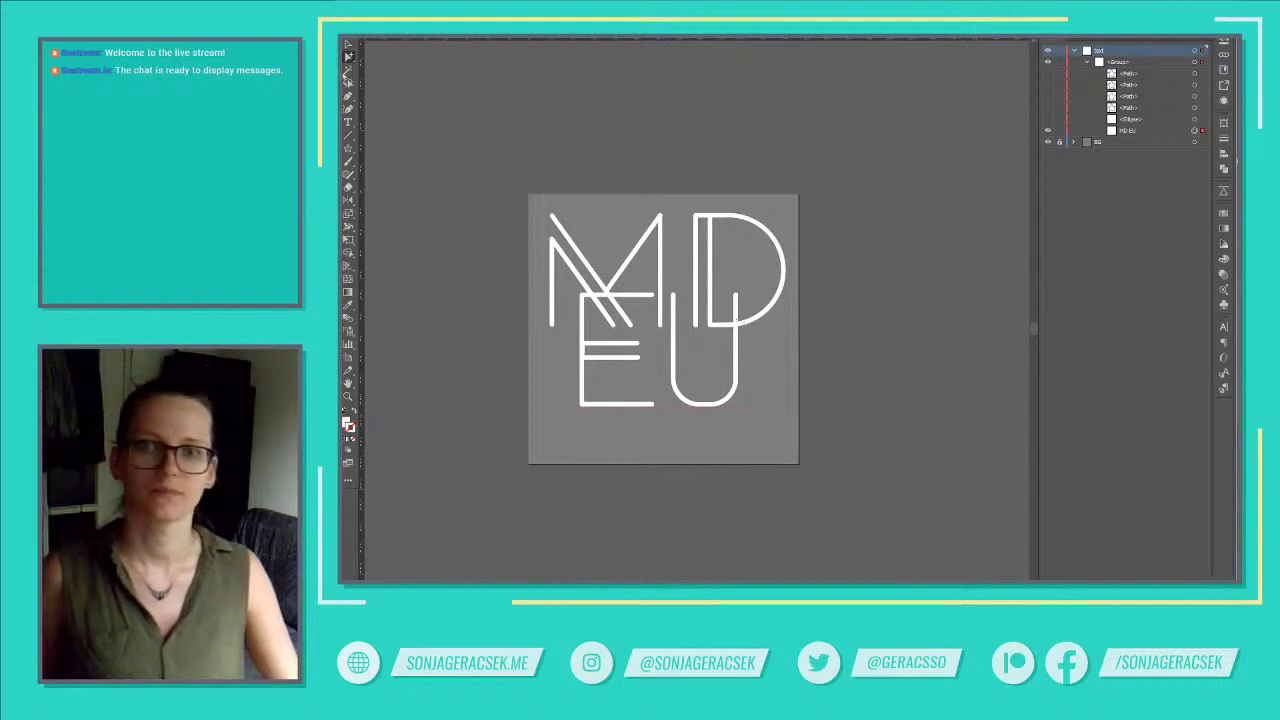
click(887, 350)
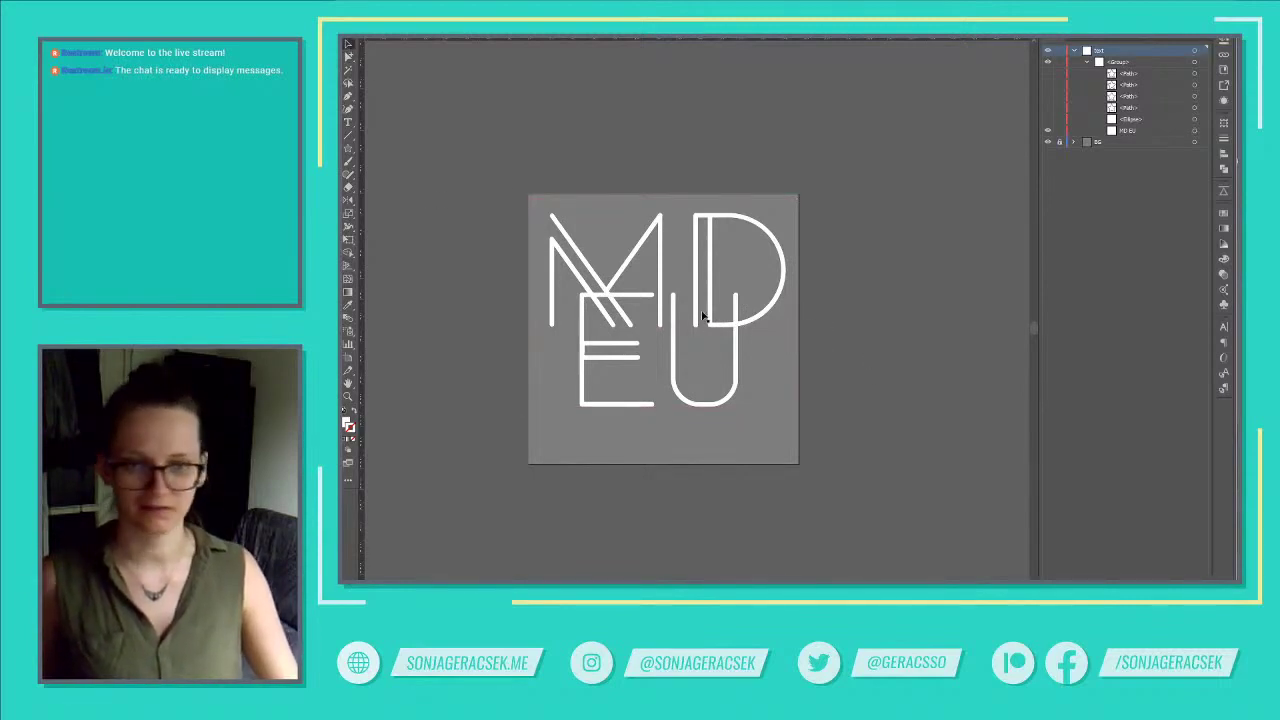
double_click(721, 402)
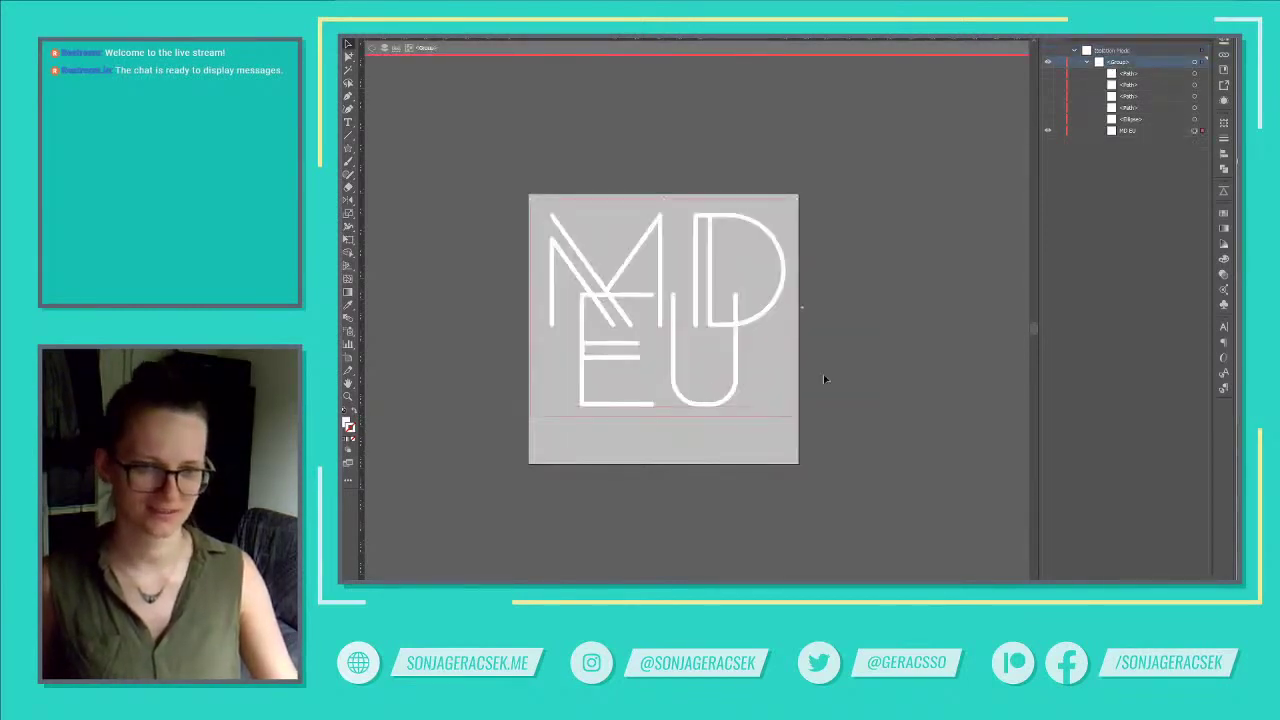
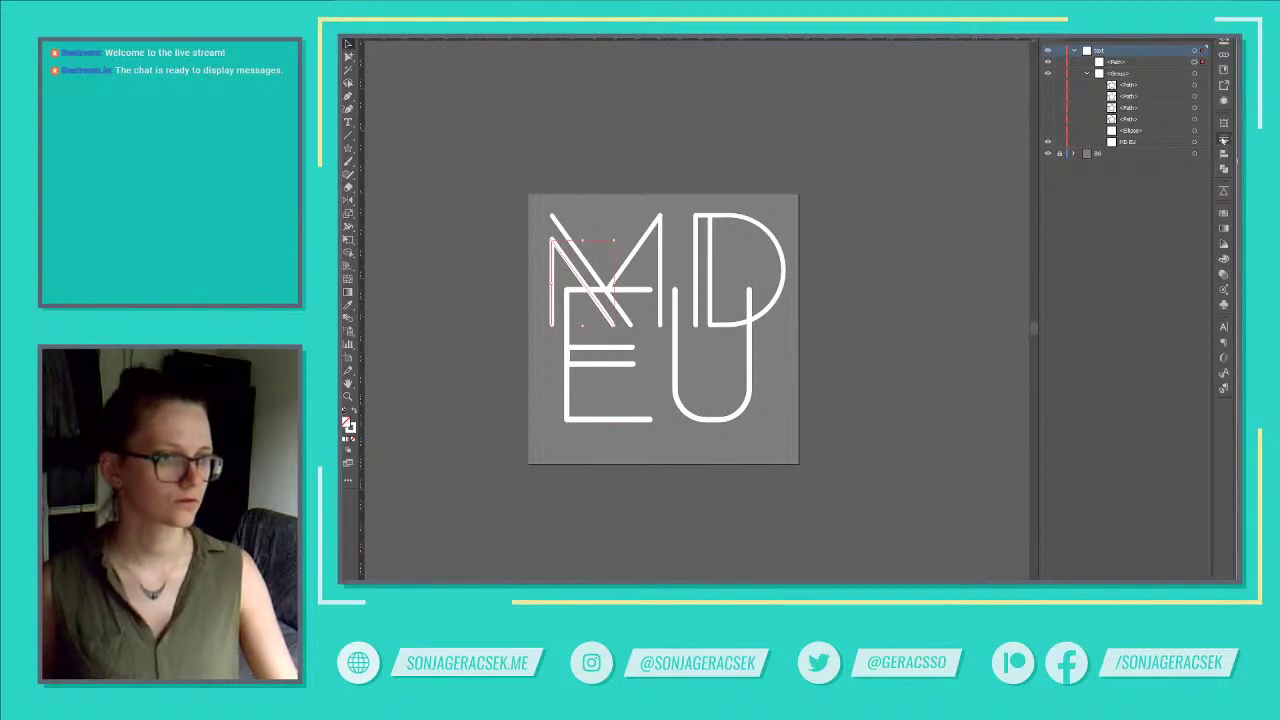
Give the path traced over the M's left vertical and inner diagonal no fill and a red stroke.
click(1224, 138)
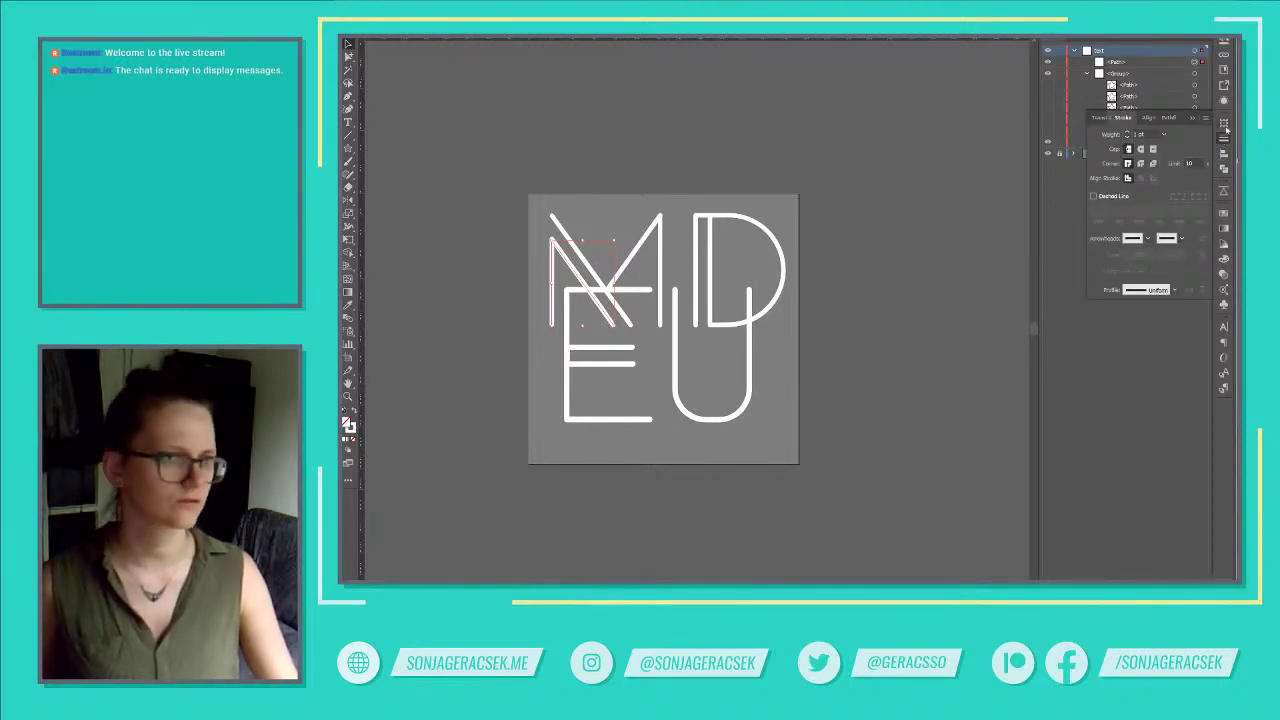
click(1224, 213)
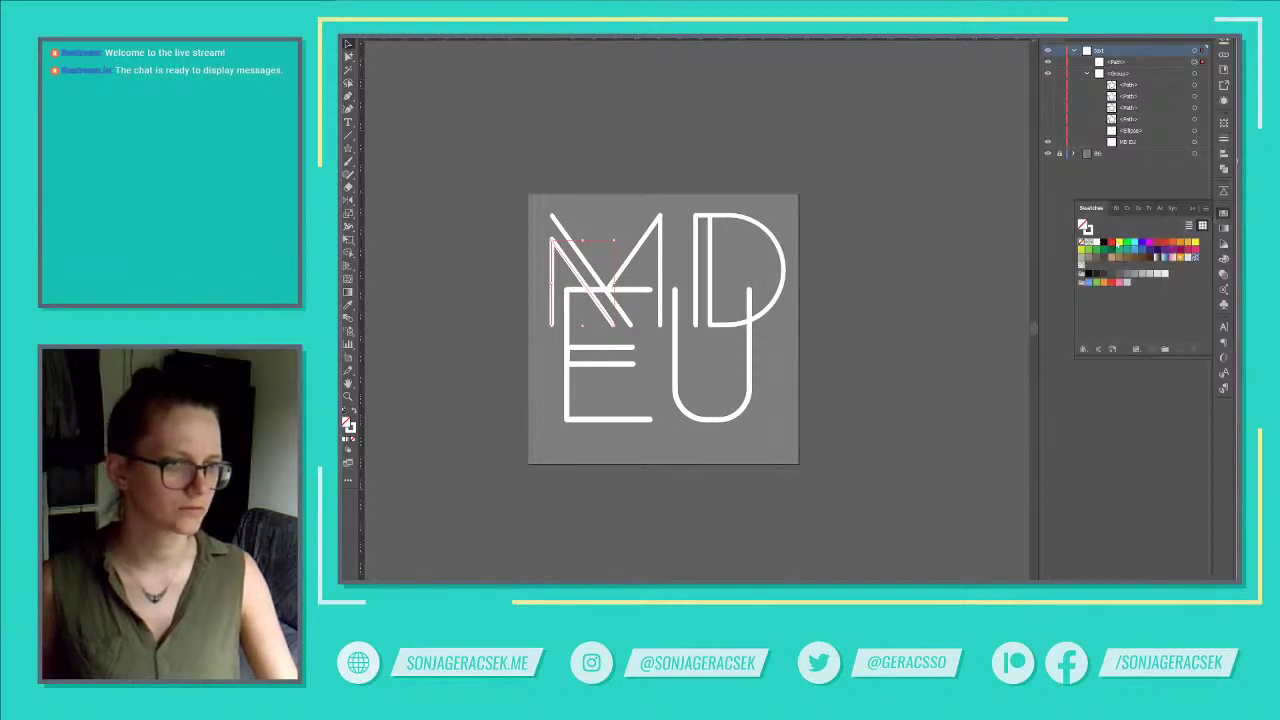
click(1113, 245)
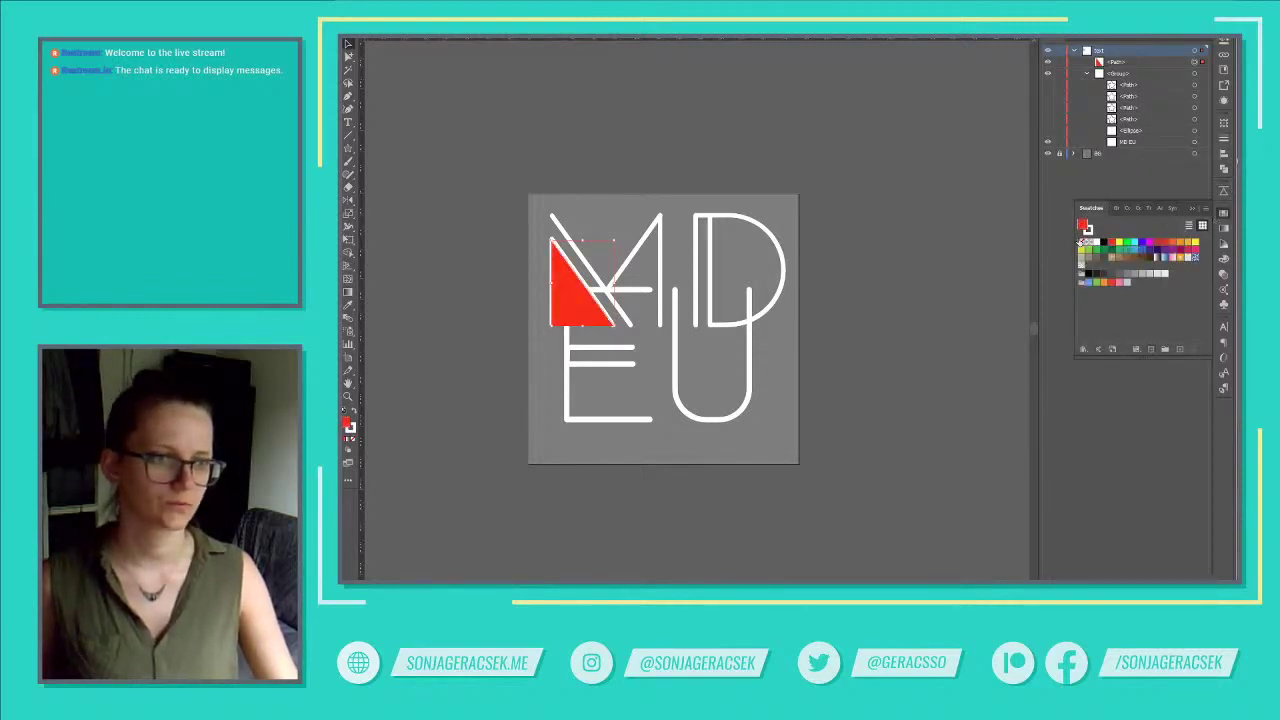
click(1081, 242)
click(1113, 245)
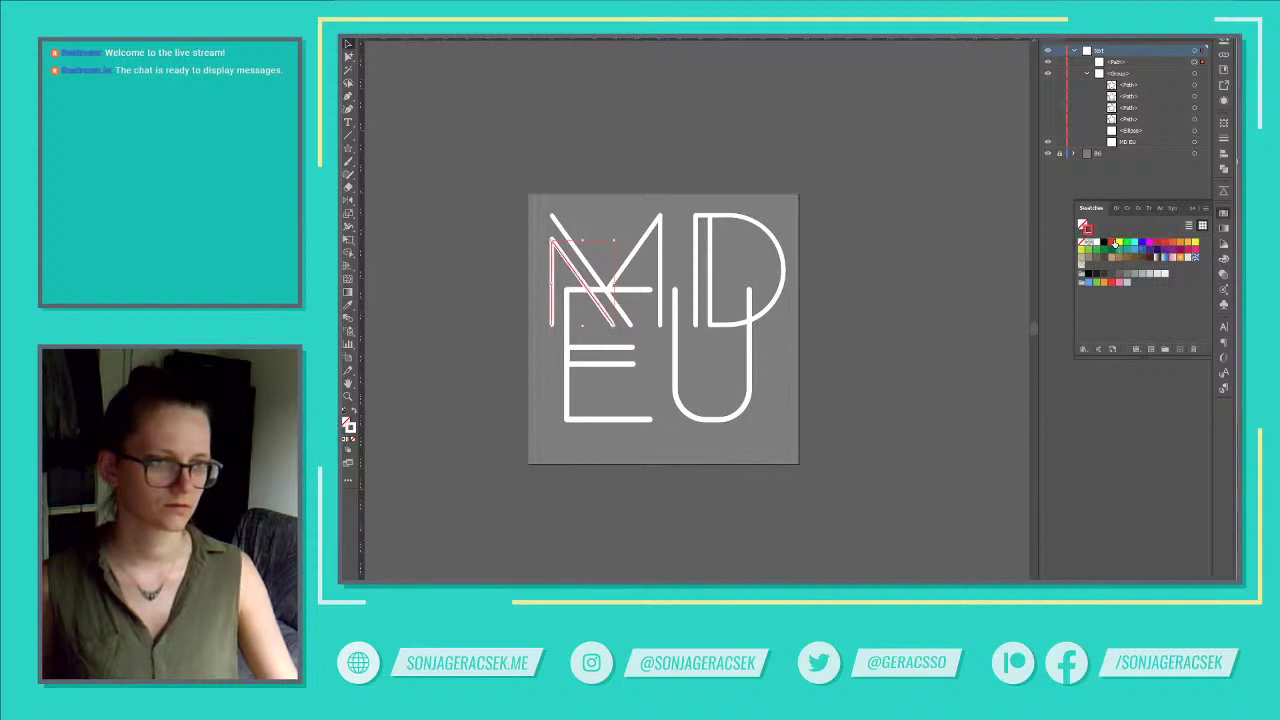
click(1193, 209)
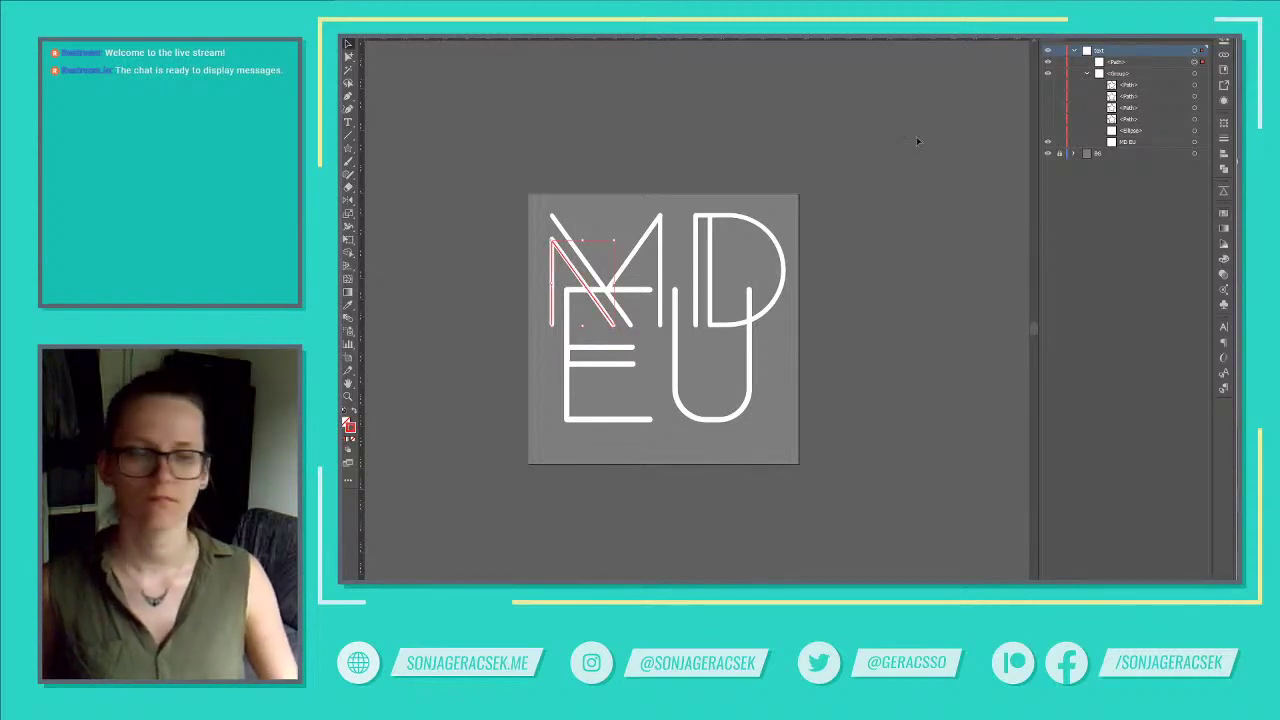
Set the red path's stroke to 4 pt with round caps and round corners, and nudge its peak anchor onto the M's peak.
click(1224, 187)
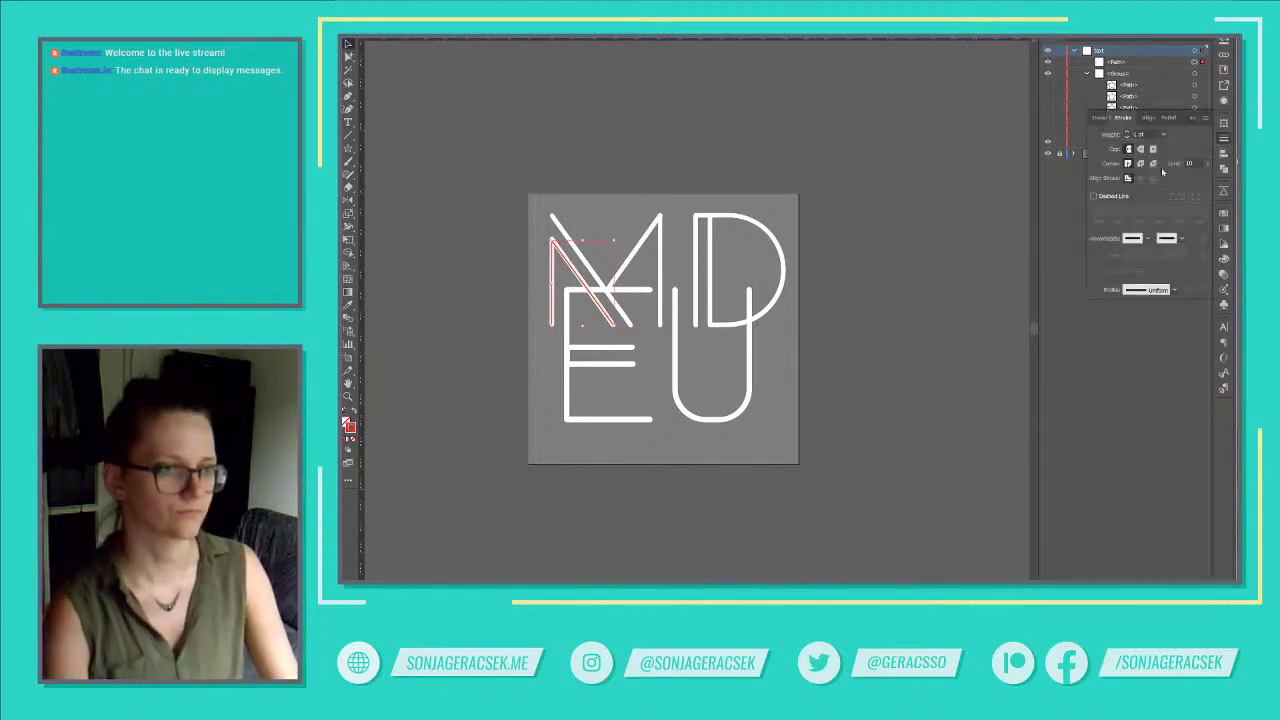
click(1127, 133)
click(1127, 133)
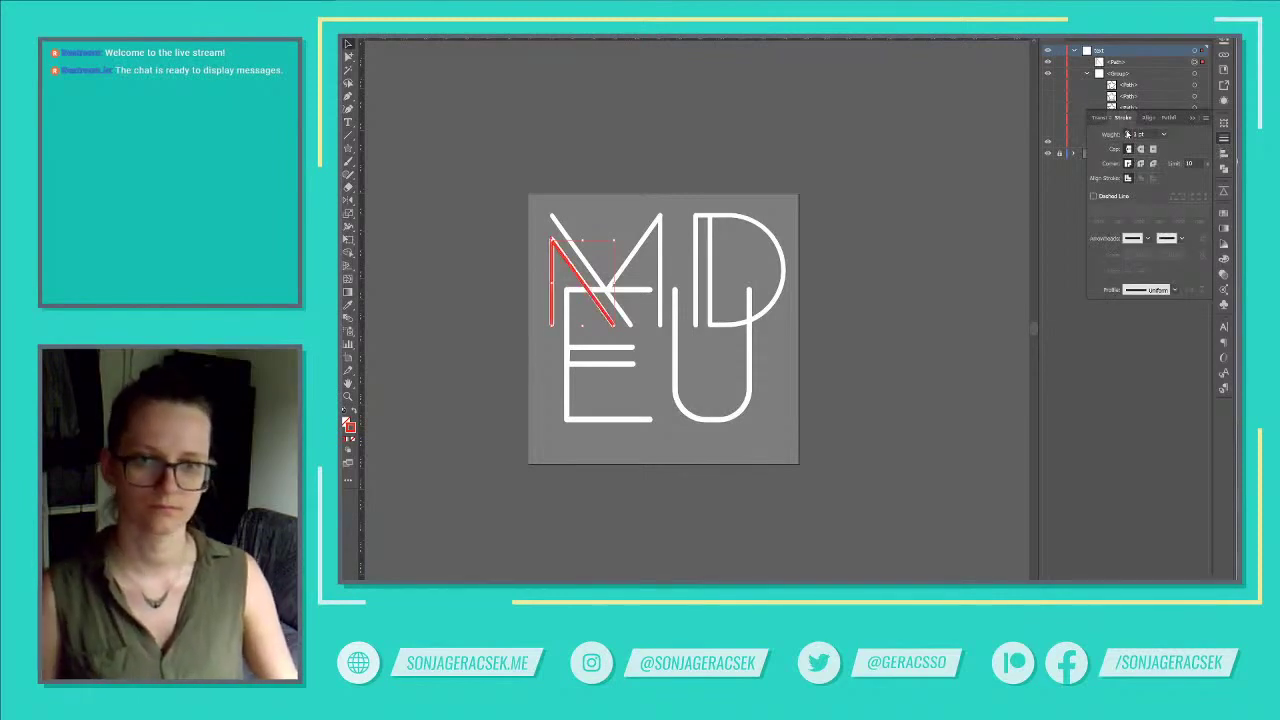
click(1127, 133)
click(1141, 148)
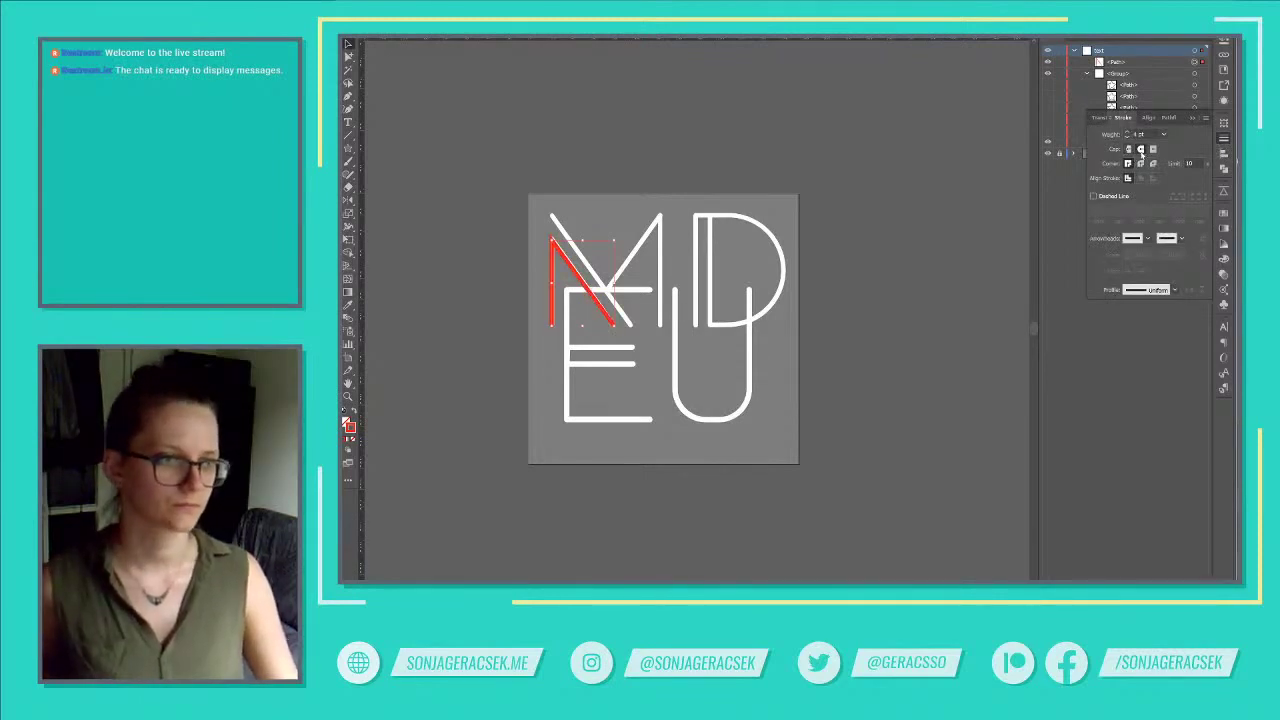
click(1141, 163)
scroll(540, 291, up, 2)
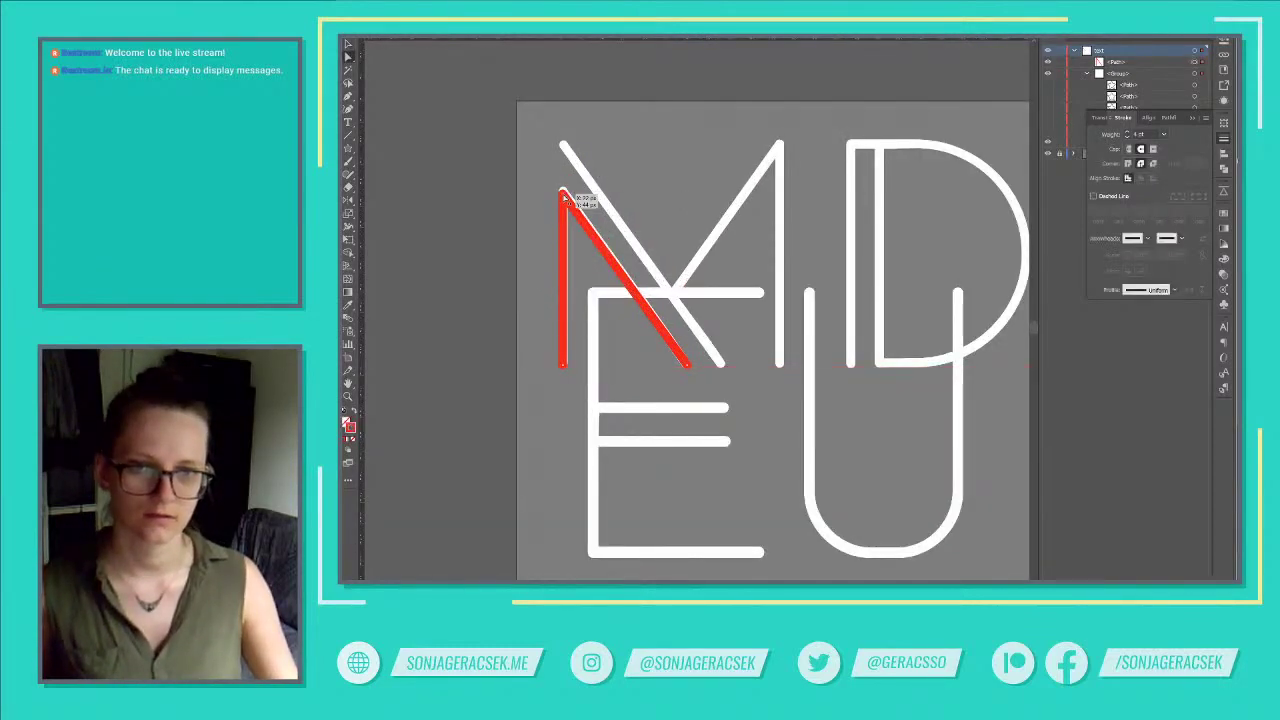
drag(563, 195, 564, 195)
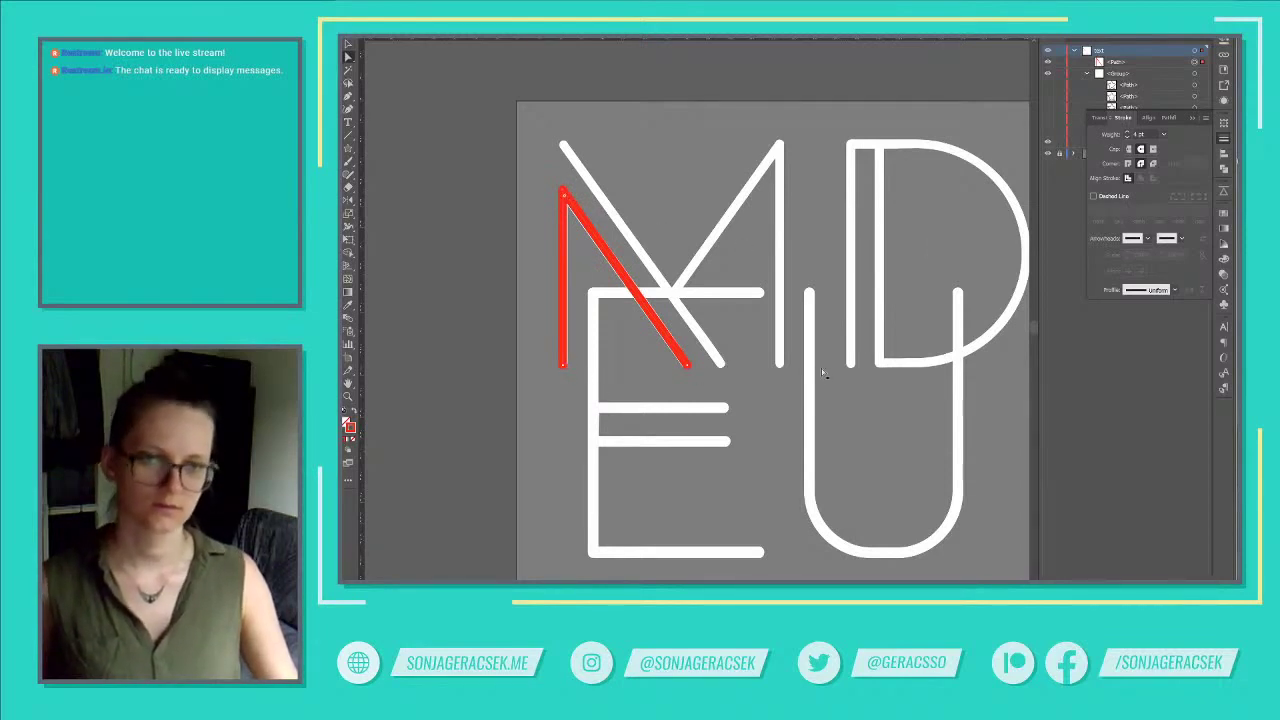
Trace the M's long diagonal as one path and its rising diagonal with the right vertical as another, using the Pen tool.
scroll(822, 372, down, 1)
scroll(808, 372, down, 1)
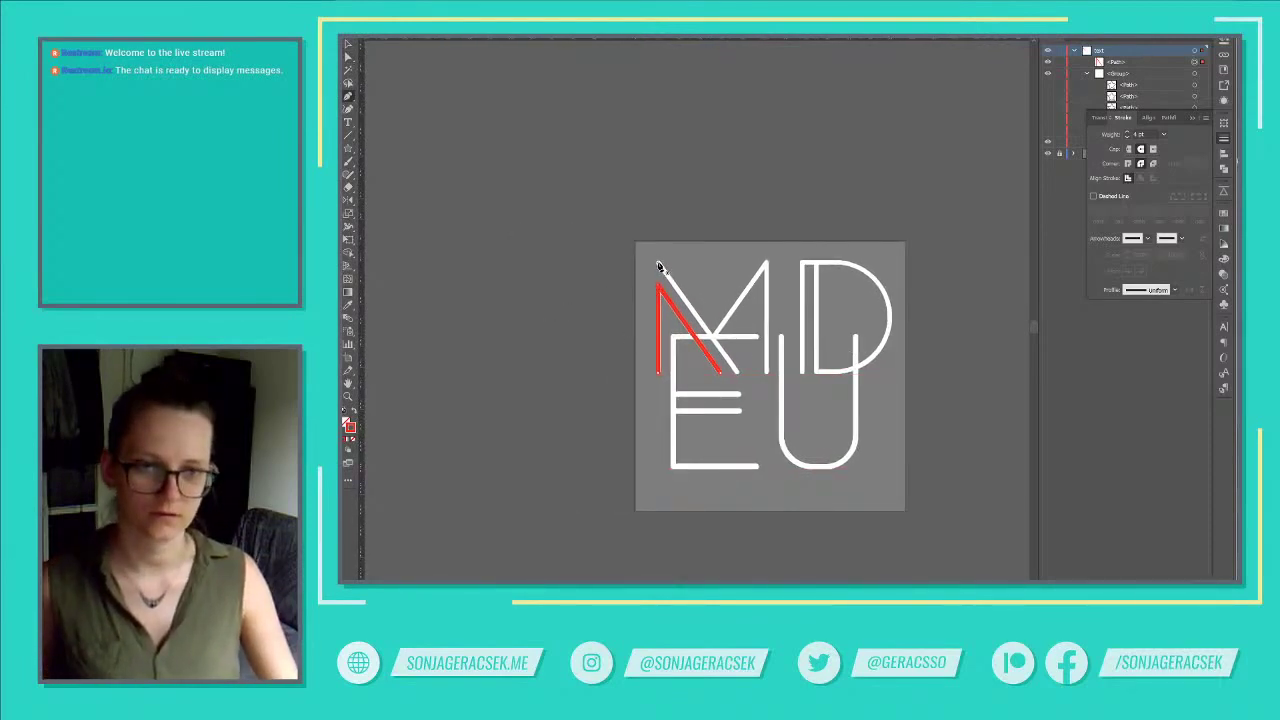
mouse_move(659, 266)
mouse_down()
mouse_move(701, 343)
mouse_move(738, 377)
mouse_up()
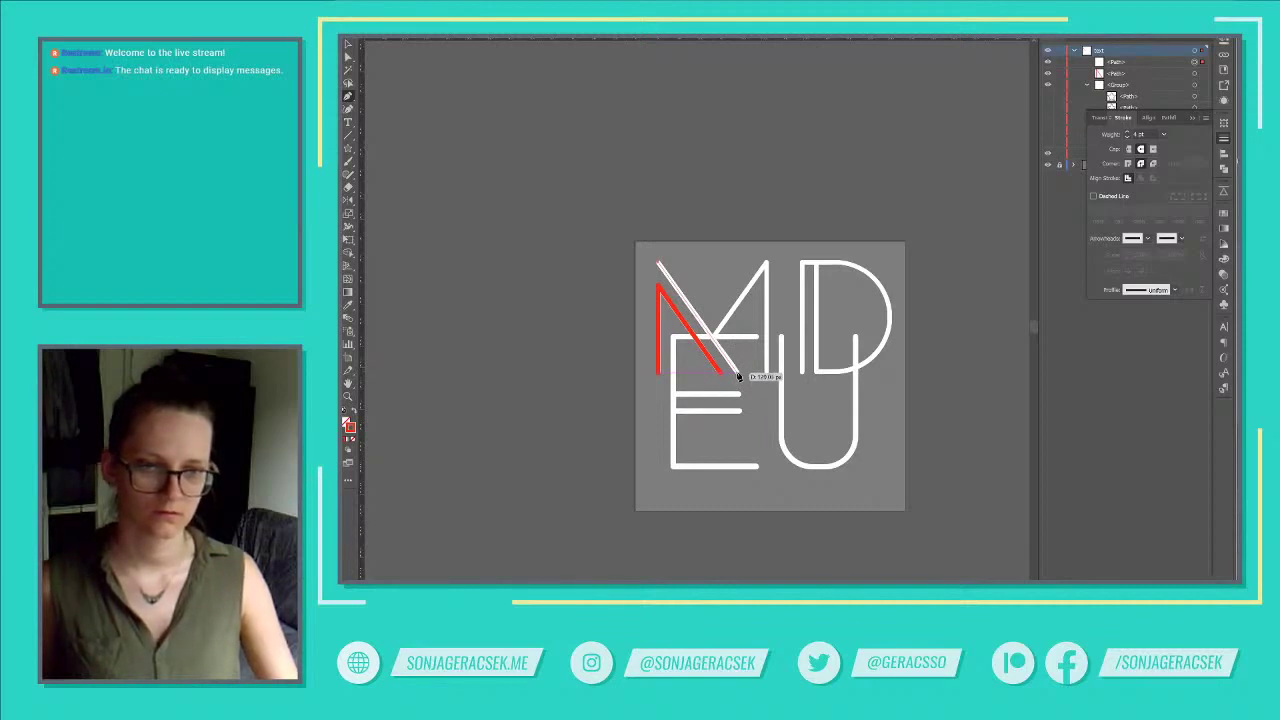
drag(738, 376, 739, 375)
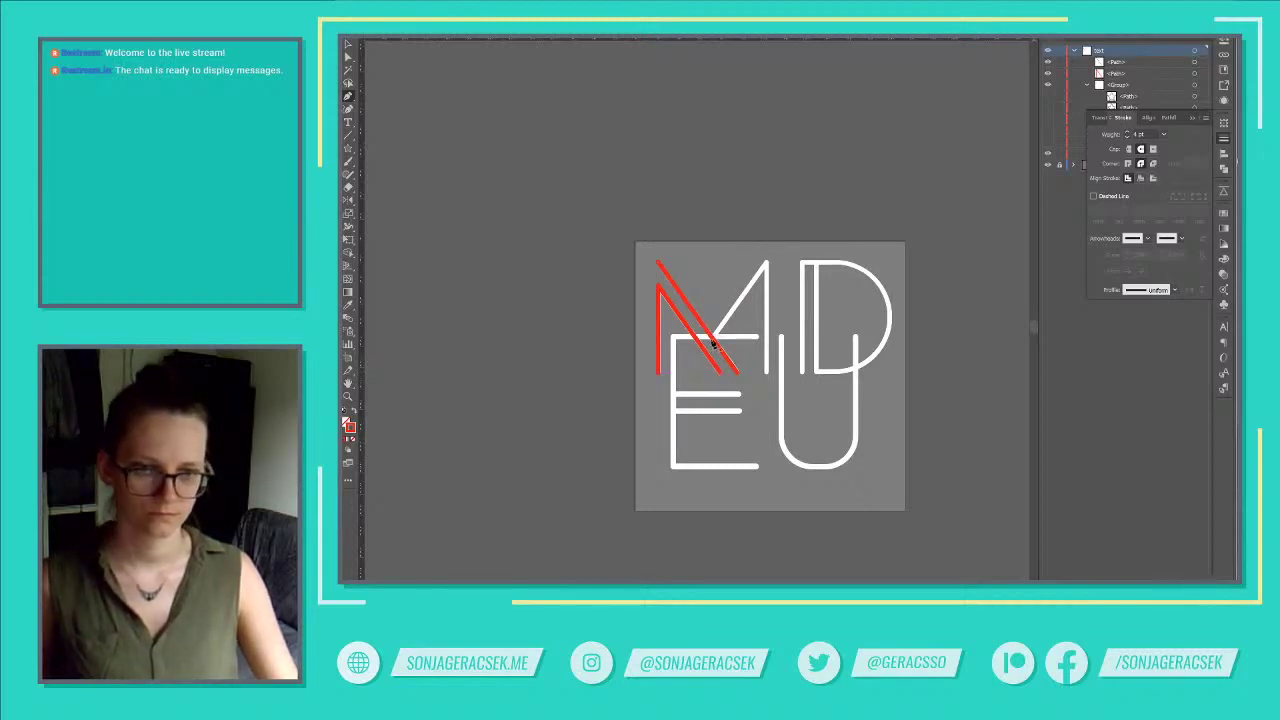
drag(714, 340, 766, 266)
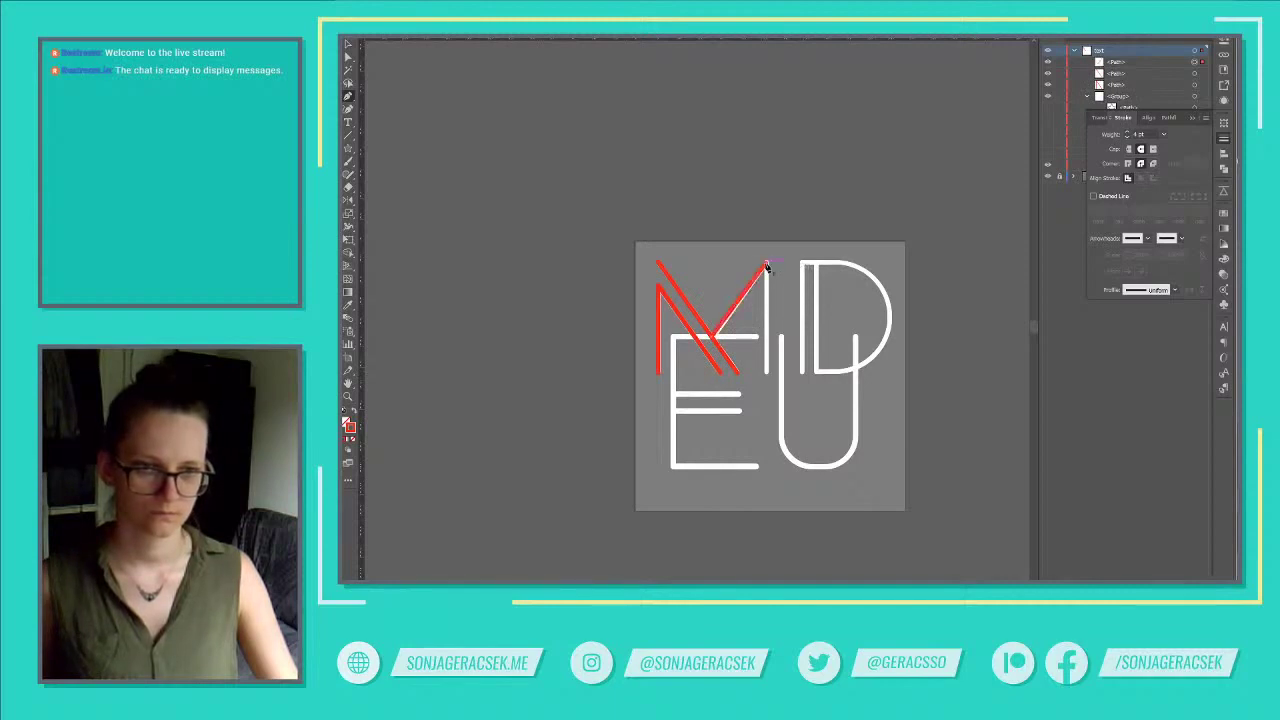
click(768, 376)
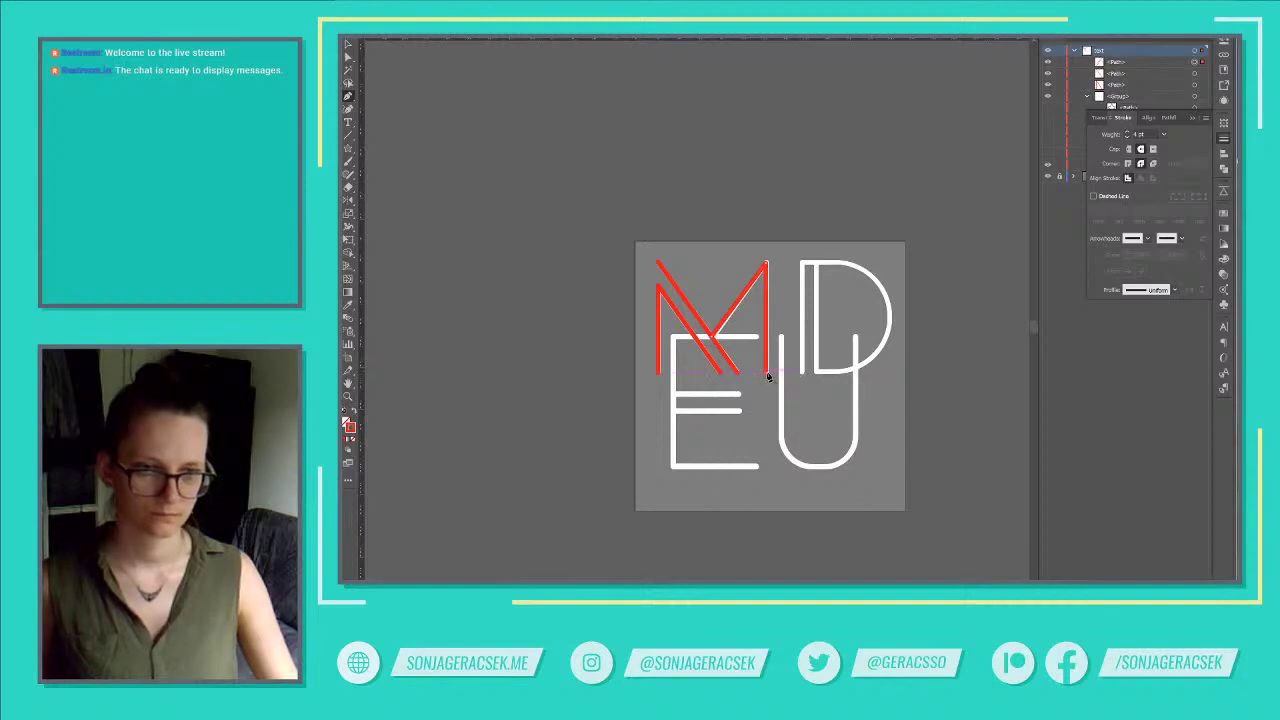
Nudge the right-hand path's junction, peak and bottom anchors so it lines up with the M's lettering underneath.
scroll(770, 366, up, 2)
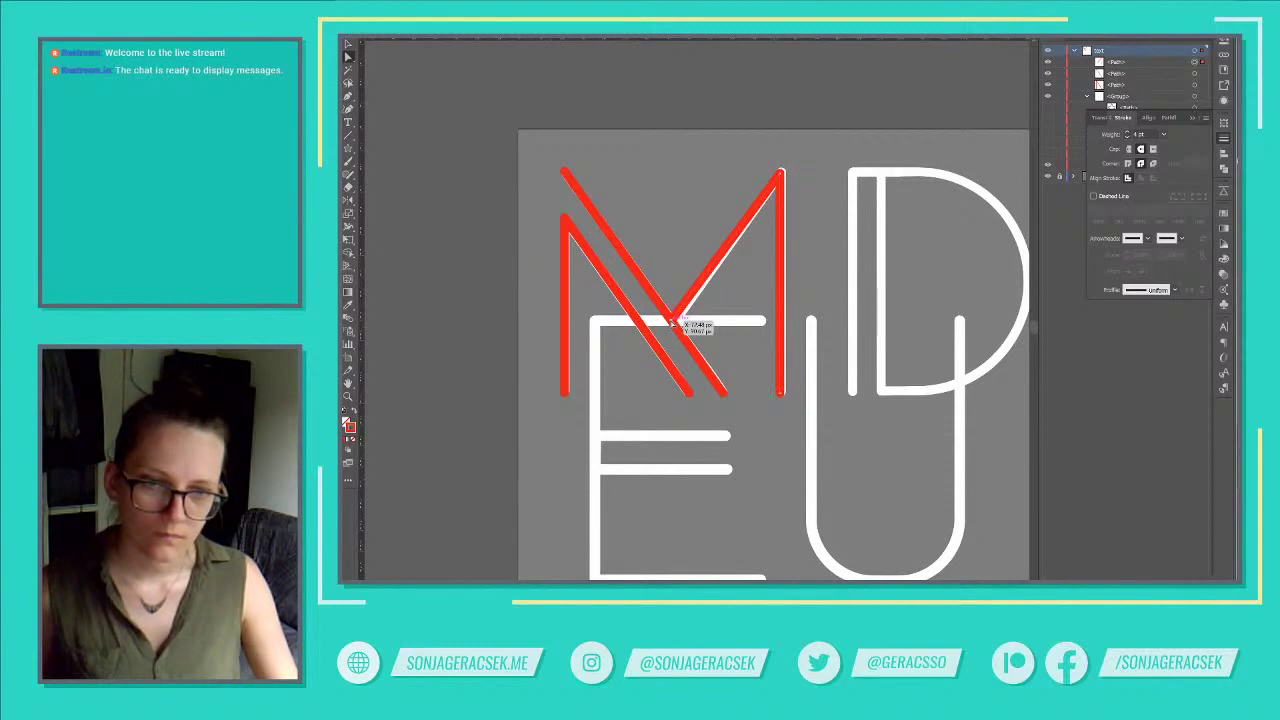
drag(672, 322, 675, 327)
drag(781, 176, 782, 176)
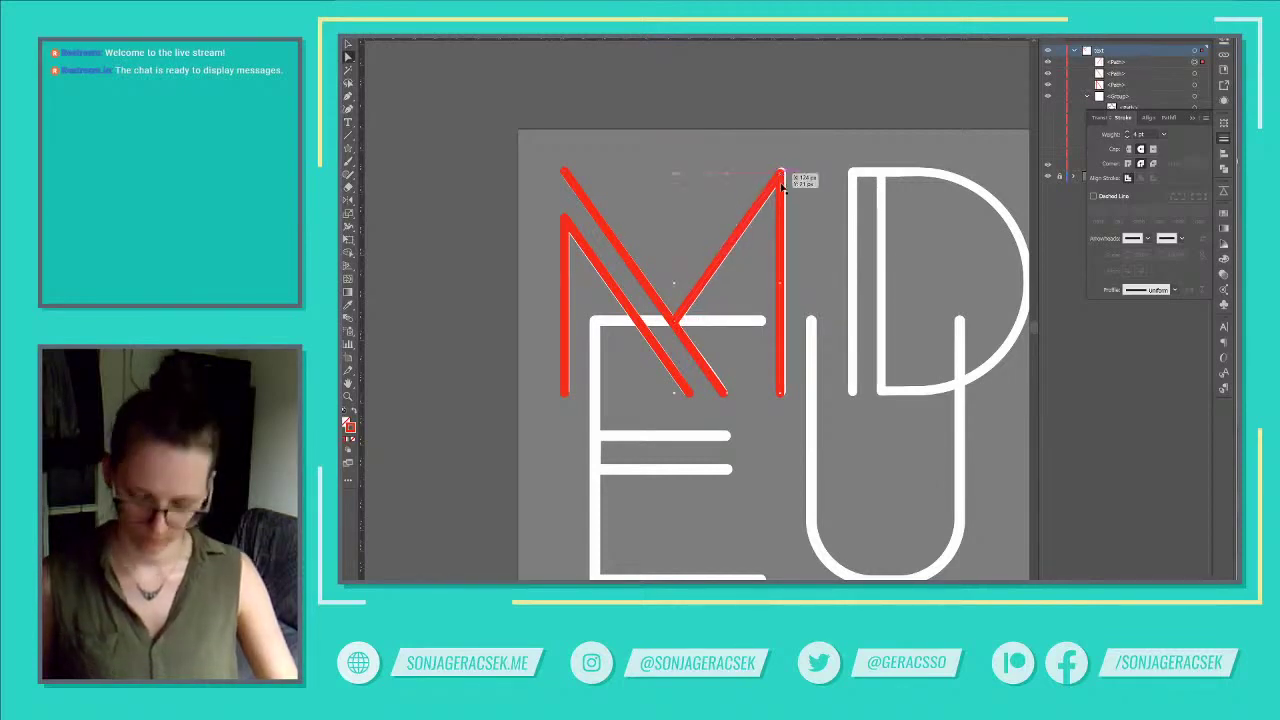
drag(782, 395, 785, 397)
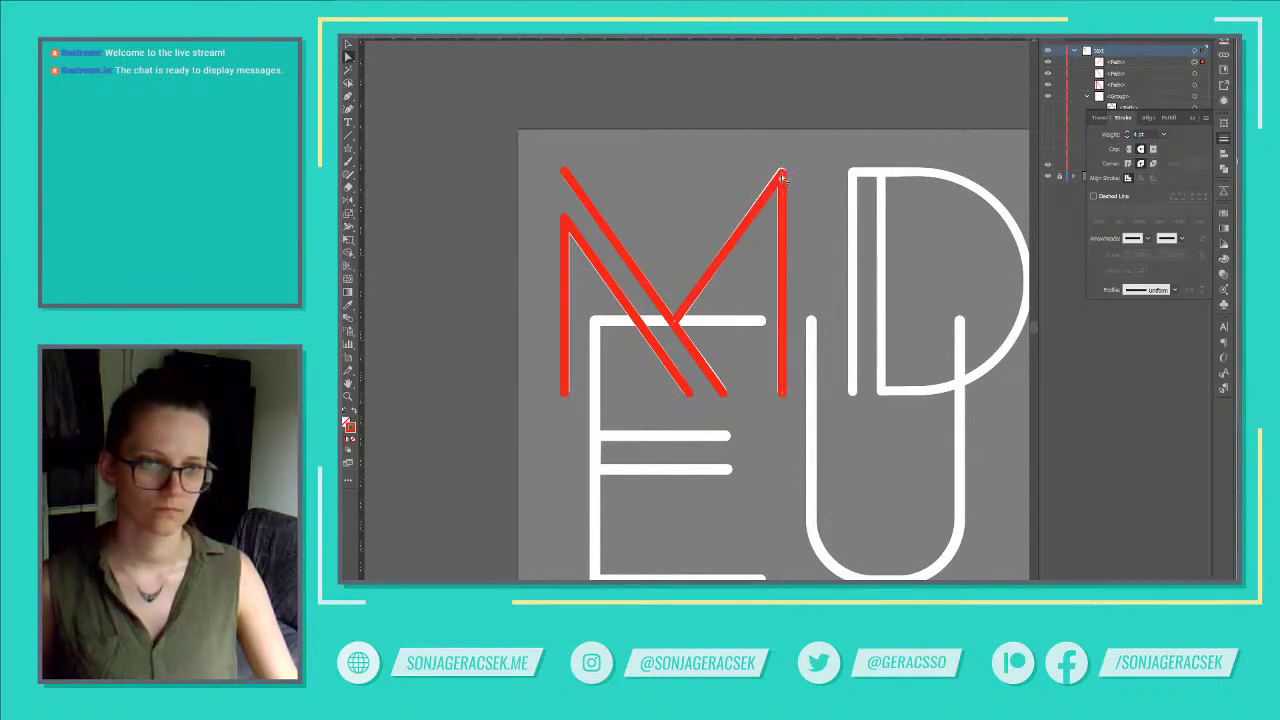
Lock the logo group with the lettering, and raise the peak anchor of the M's right-hand red path slightly.
key(ctrl+shift+a)
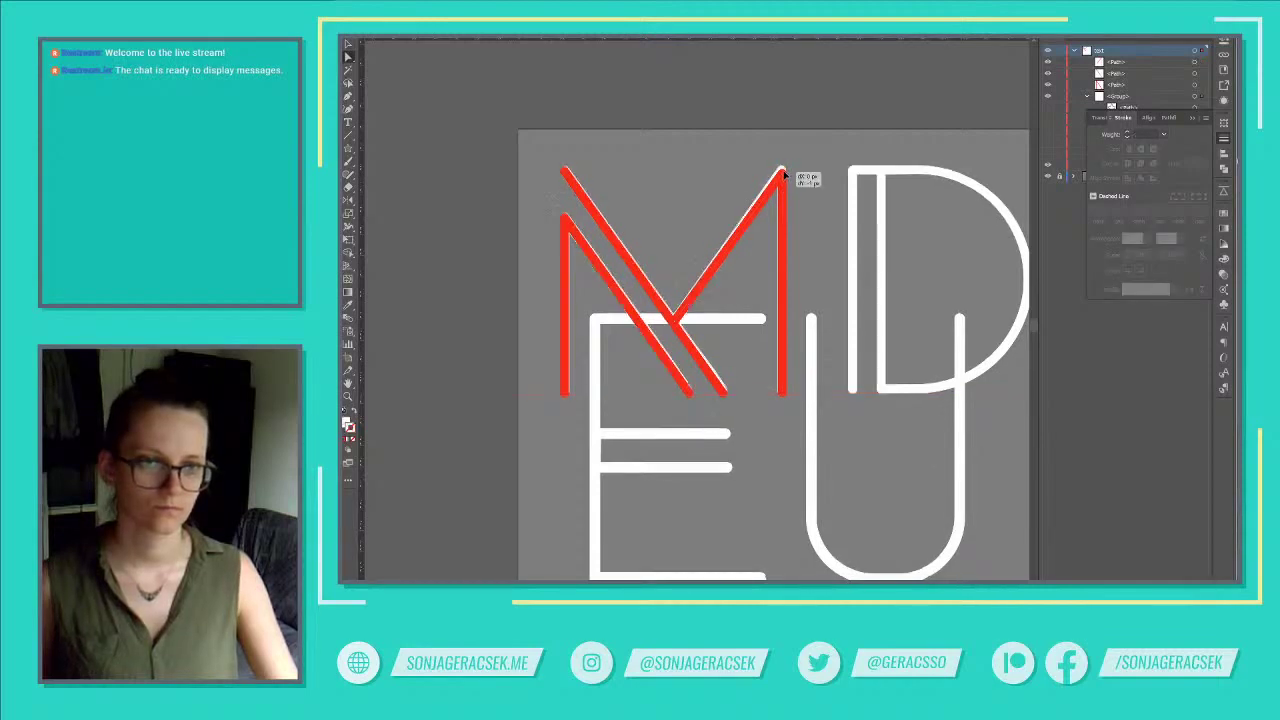
click(1192, 119)
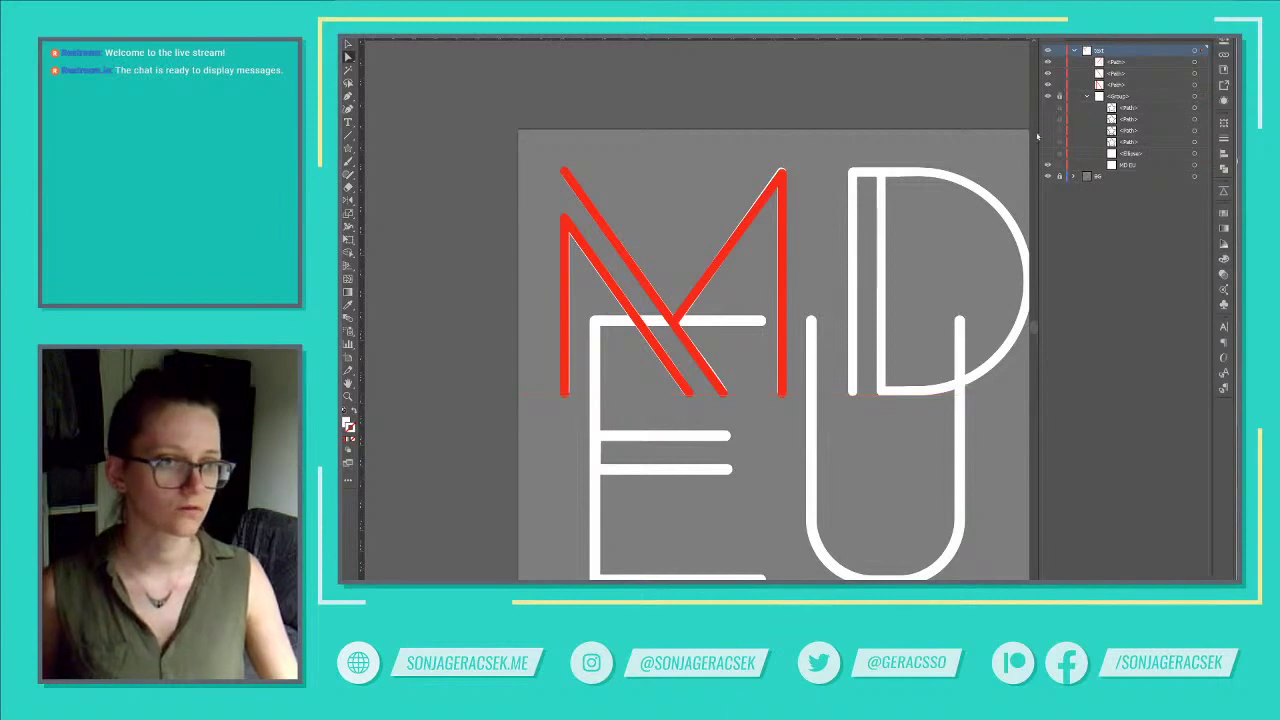
click(784, 178)
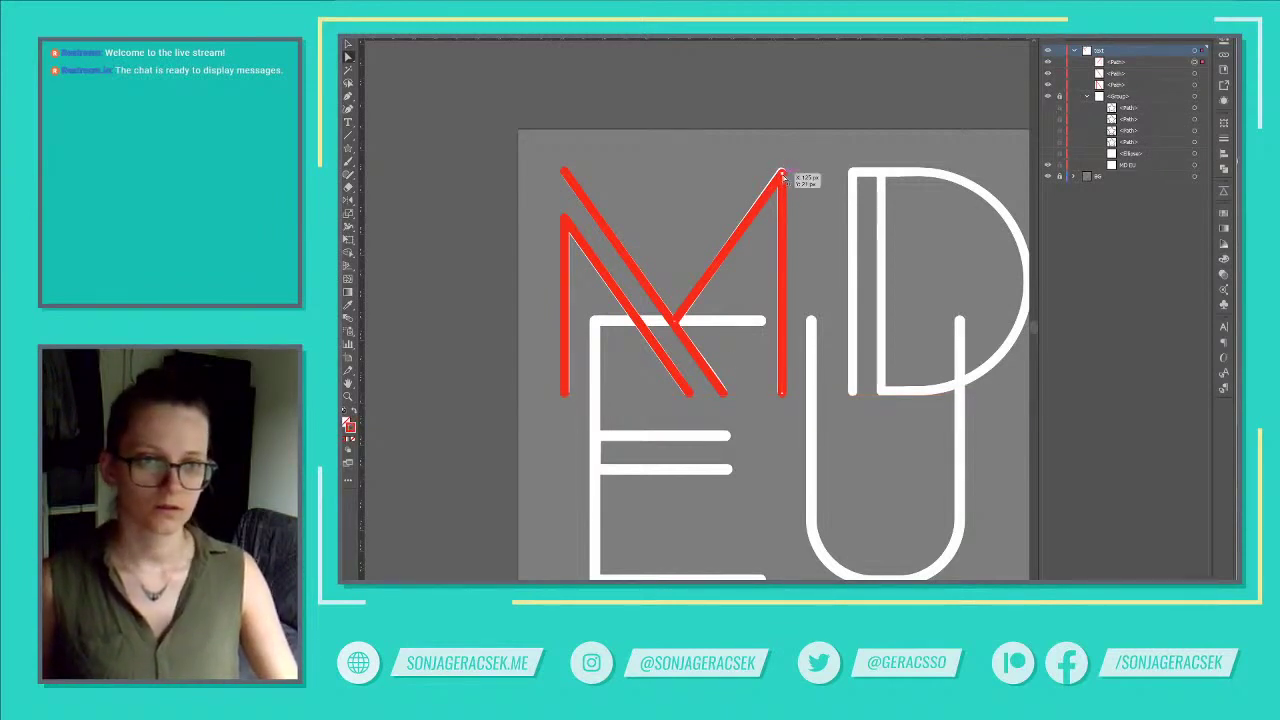
drag(784, 178, 782, 174)
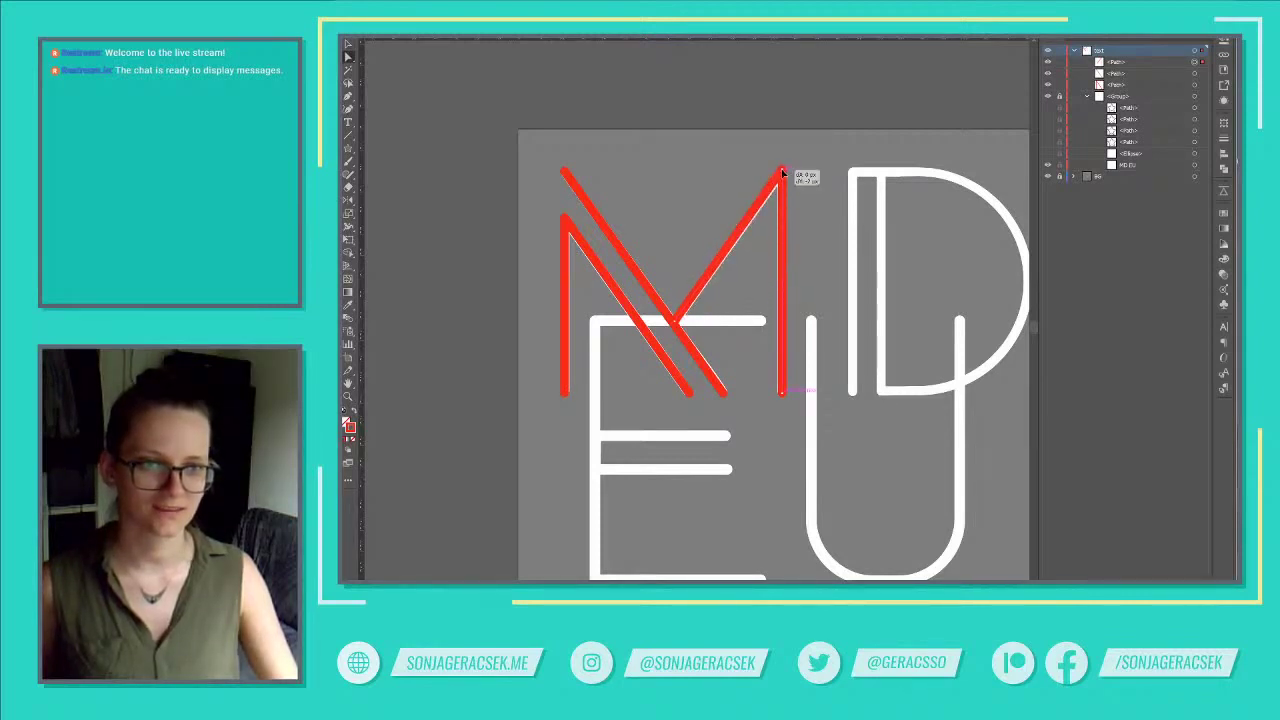
scroll(730, 365, down, 5)
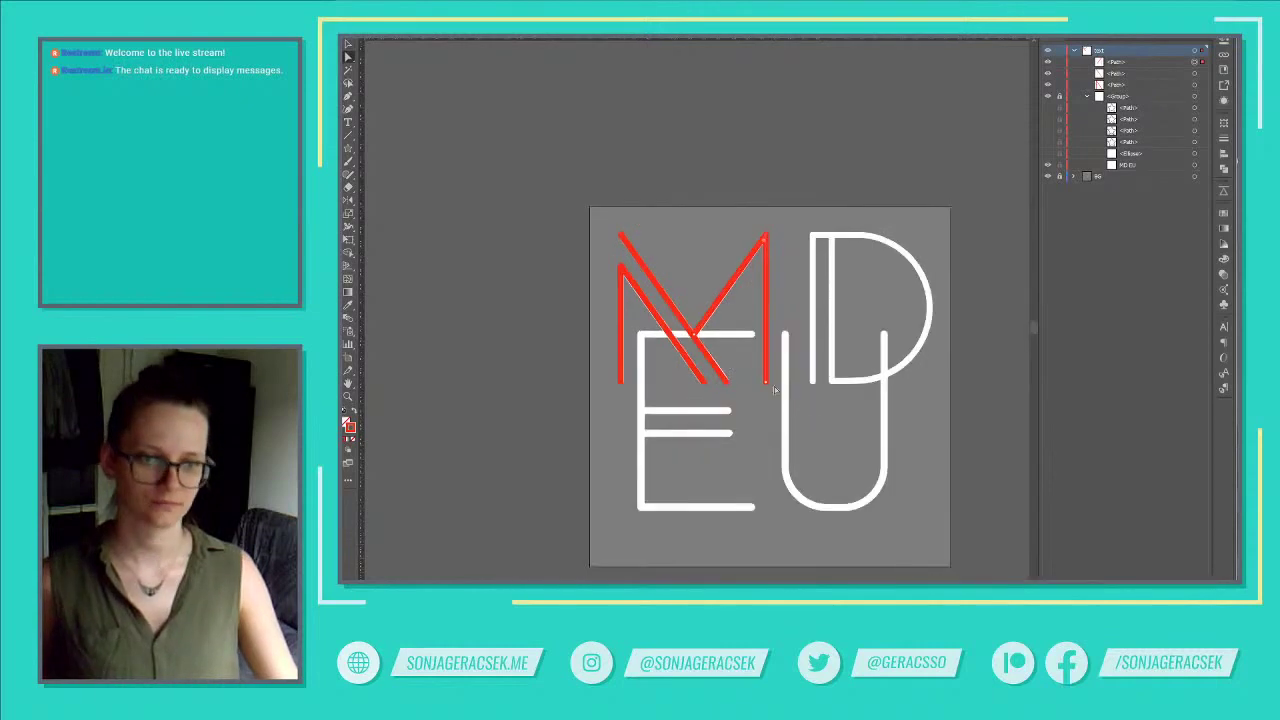
scroll(800, 405, right, 3)
scroll(850, 433, up, 1)
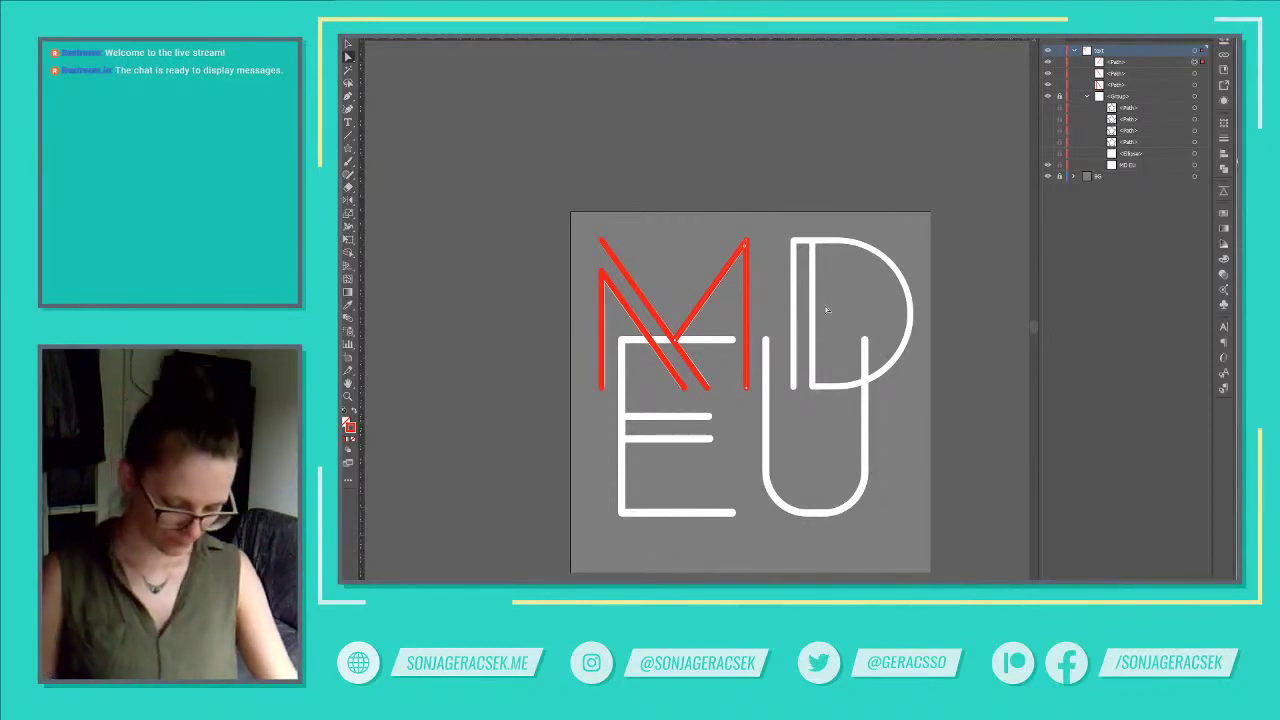
Trace the D's outer vertical and the straight part of its top bar as a new path with the Pen tool.
key(p)
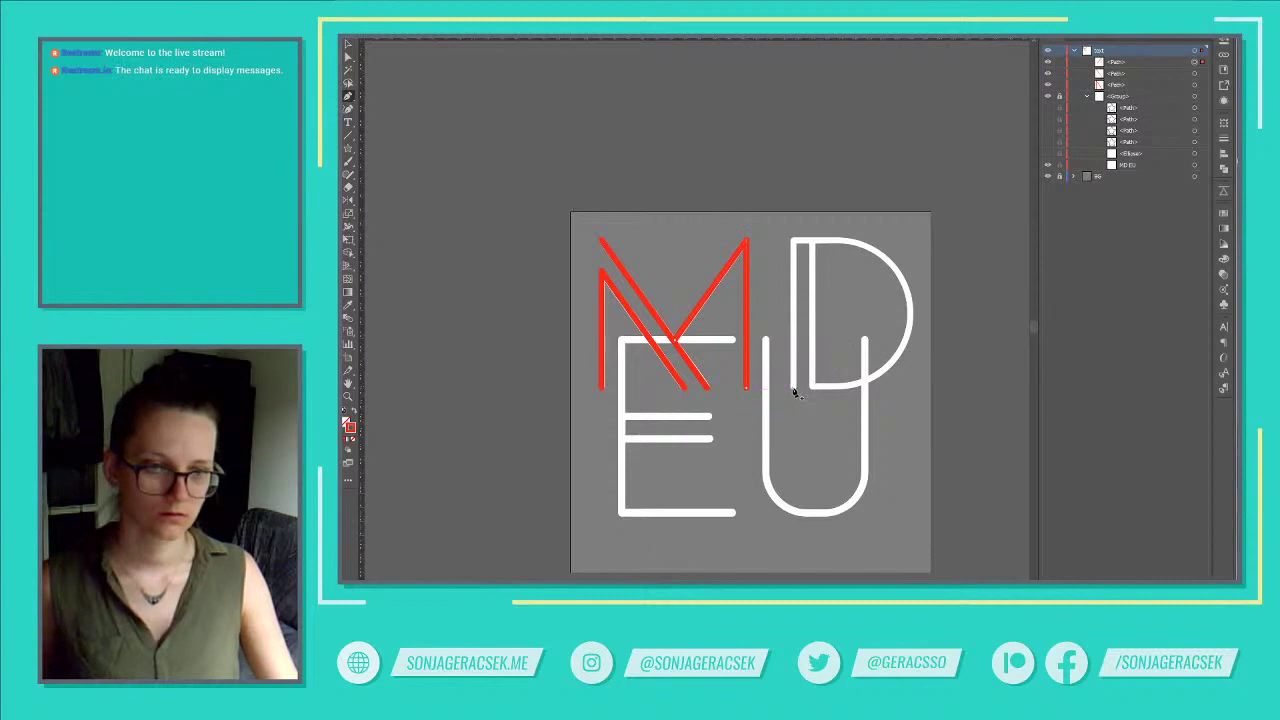
click(793, 389)
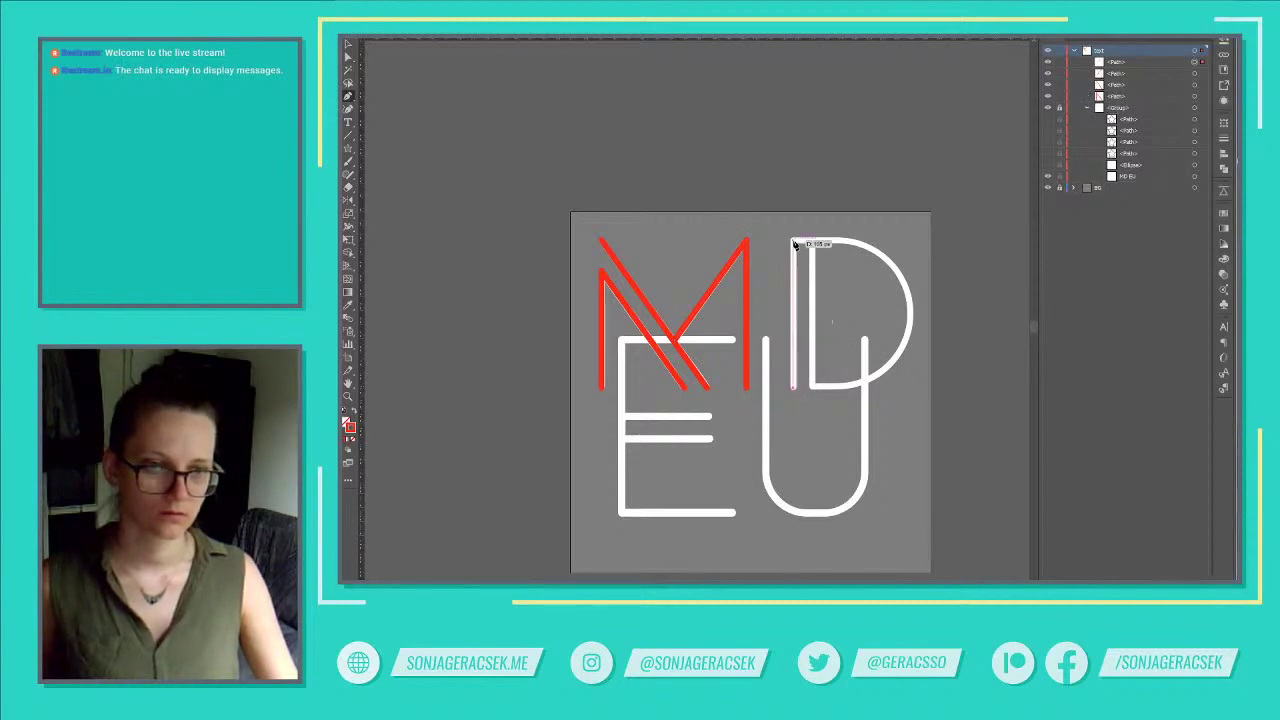
click(794, 243)
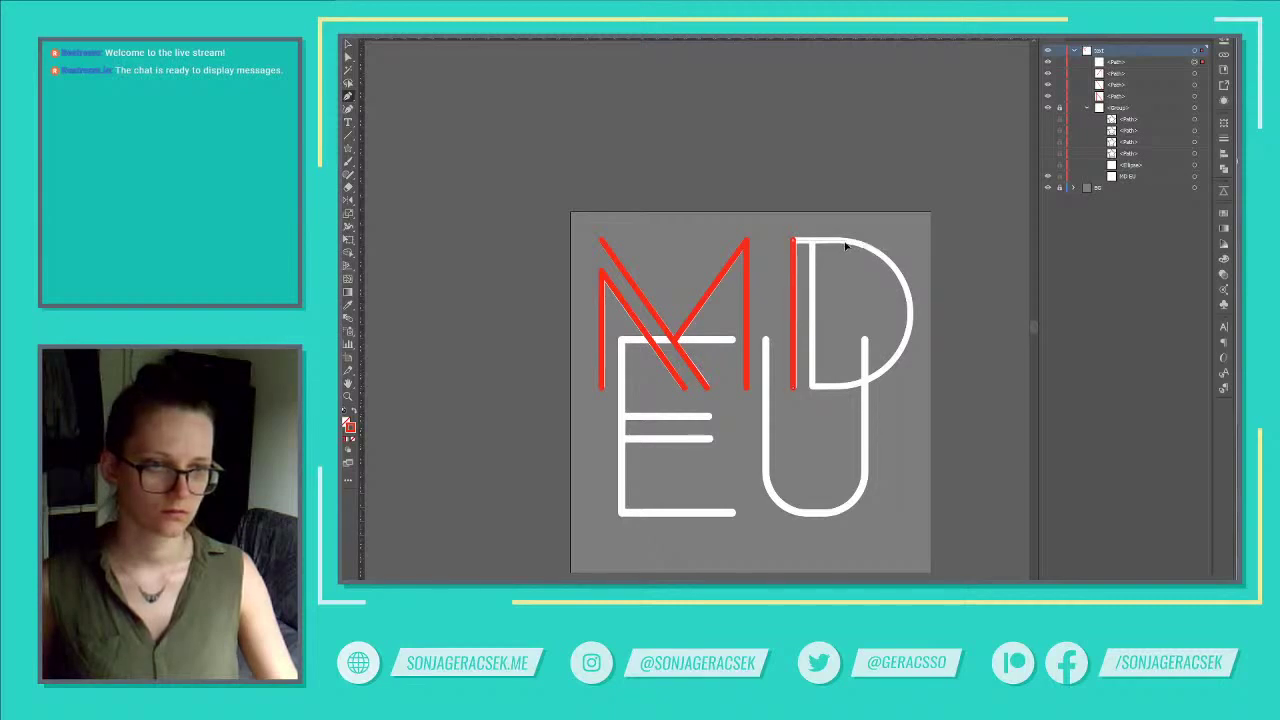
click(847, 242)
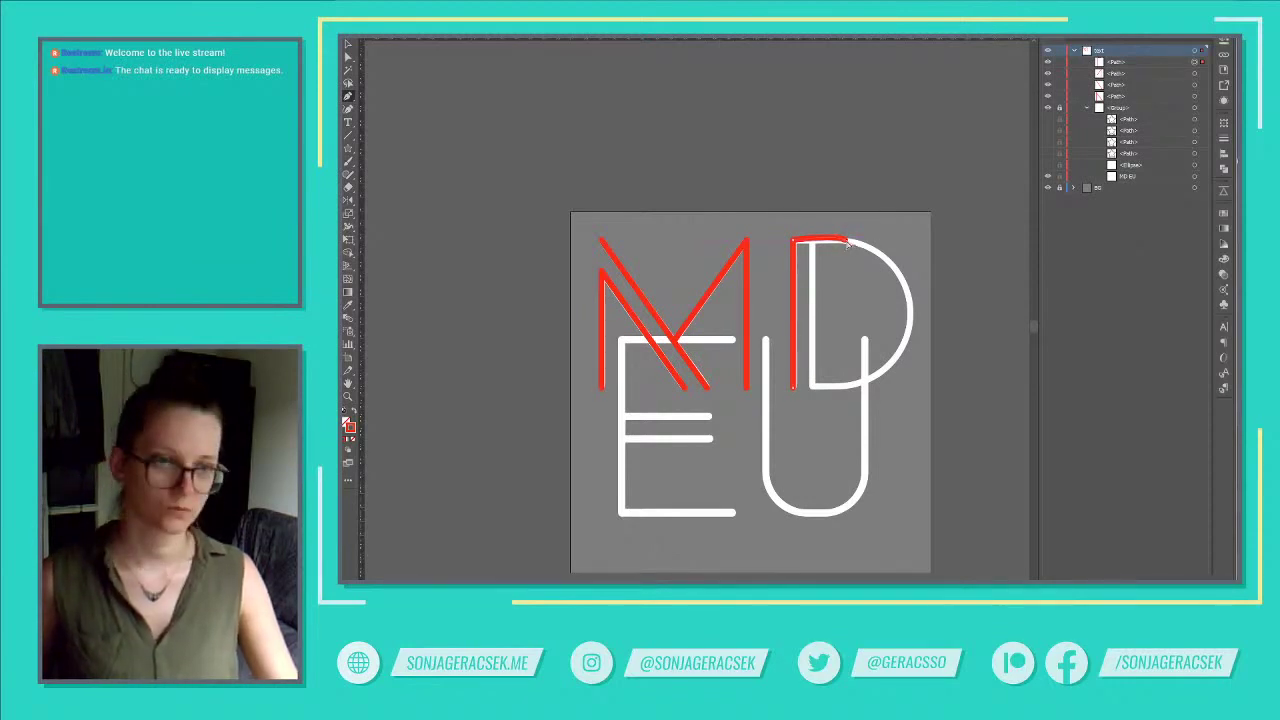
key(ctrl+z)
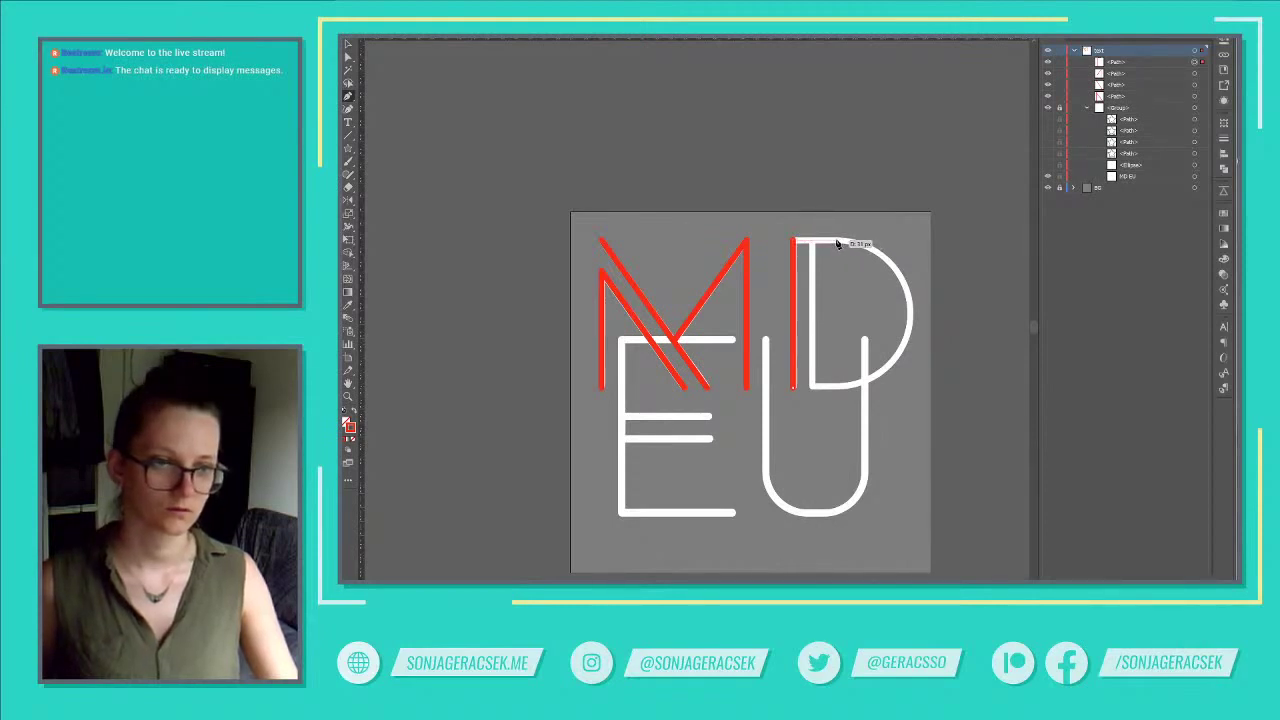
click(839, 242)
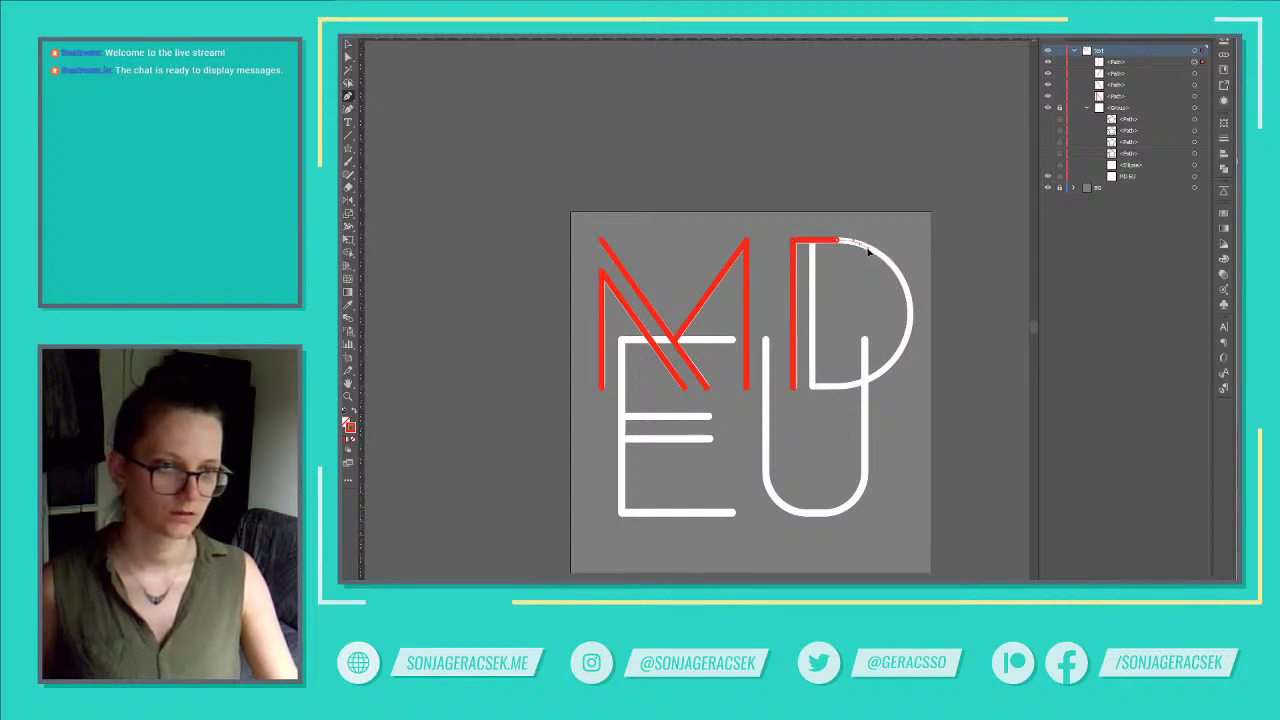
Continue the path around the D's bowl, along its base, and up the inner vertical to the top bar.
click(865, 246)
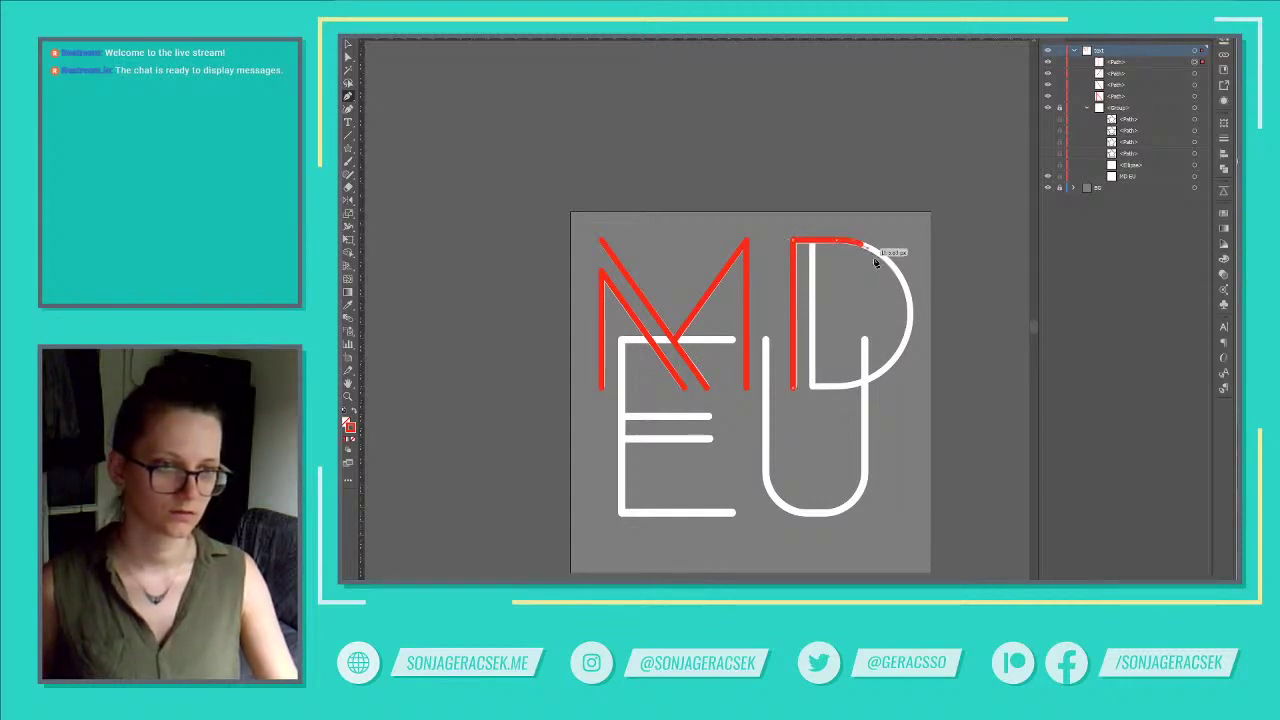
click(909, 340)
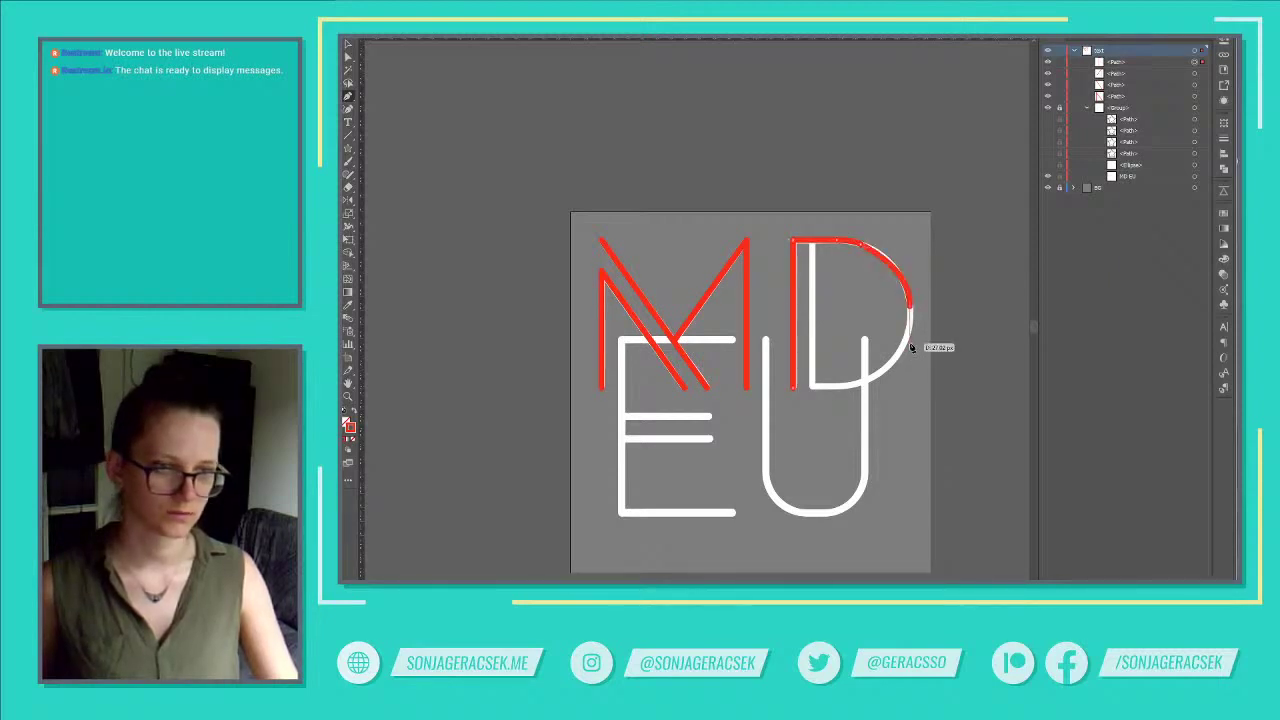
click(832, 392)
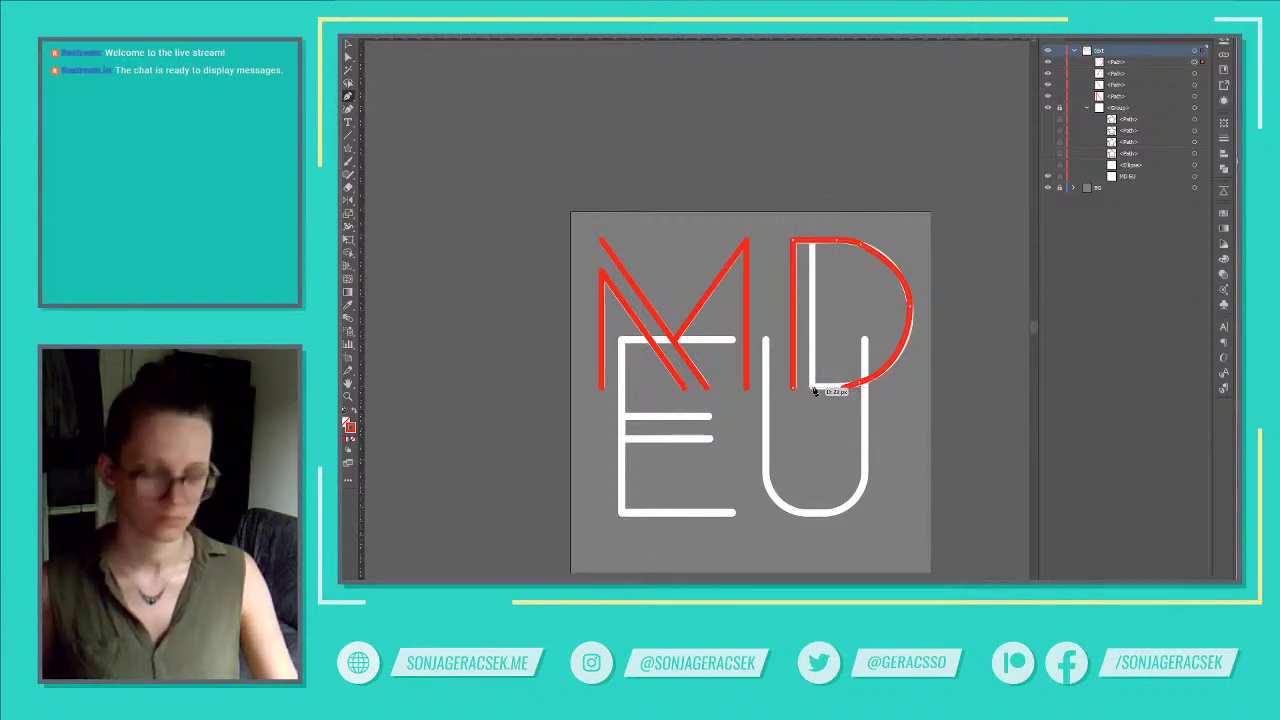
mouse_move(815, 391)
mouse_down()
mouse_move(847, 391)
mouse_move(814, 391)
mouse_up()
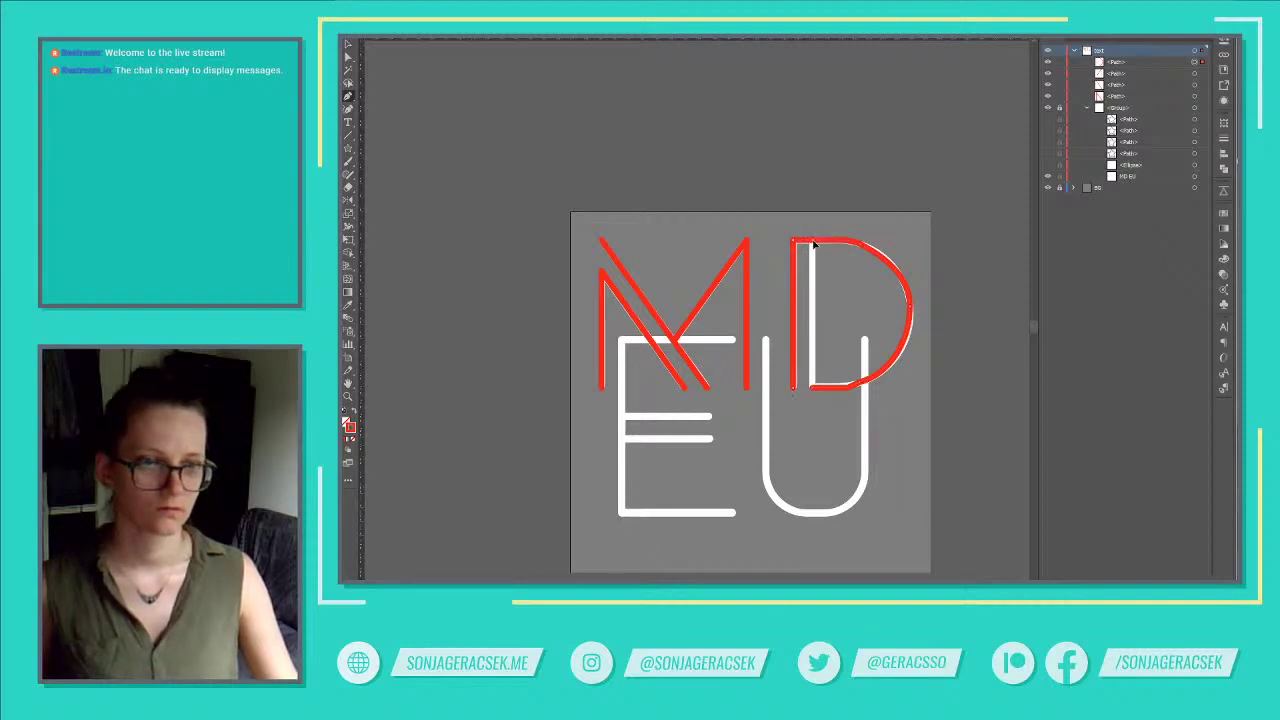
click(816, 246)
Move the anchor on the D's lower curve down slightly and reshape its handles to smooth the bend into the base.
scroll(830, 450, up, 2)
drag(830, 430, 766, 360)
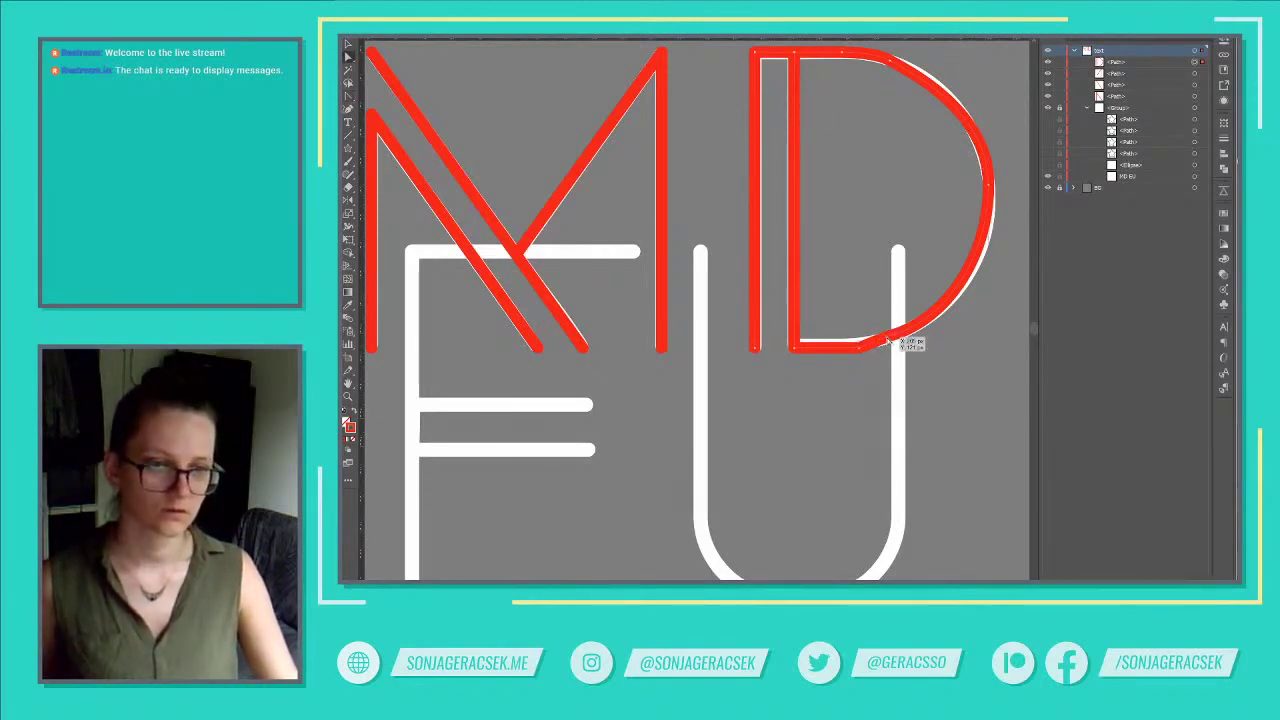
drag(889, 343, 889, 348)
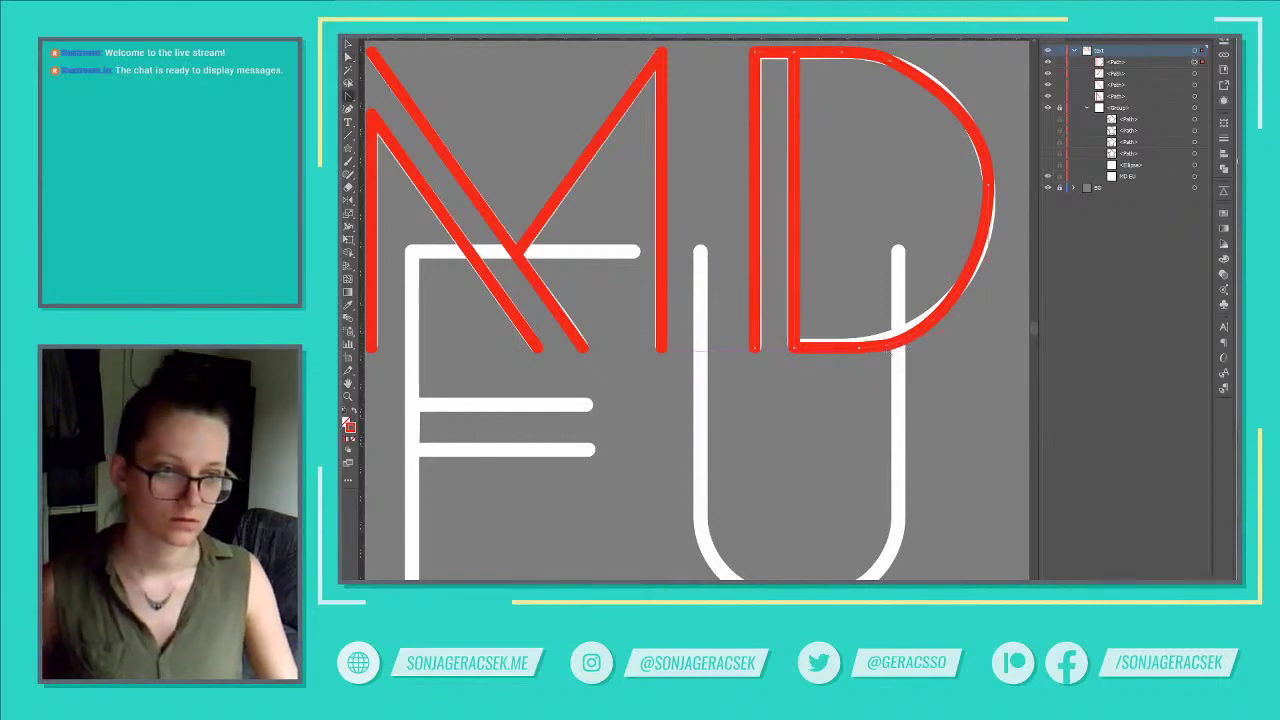
drag(886, 347, 877, 350)
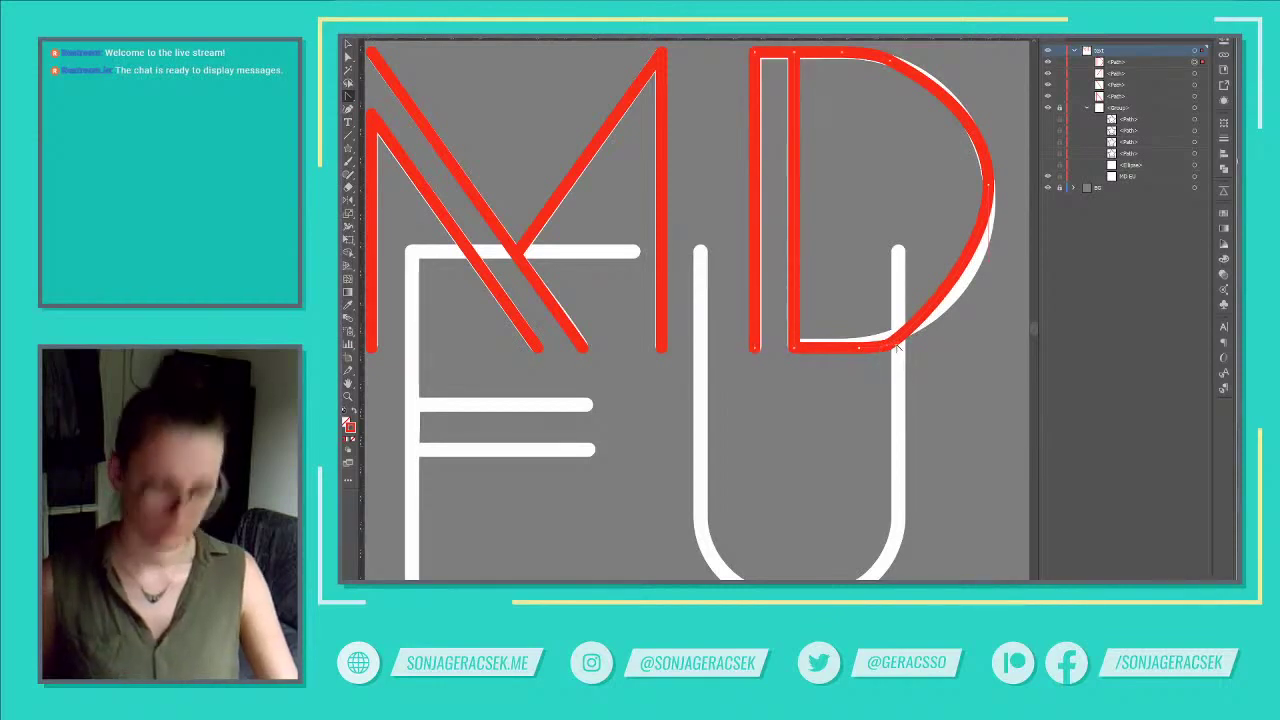
key(a)
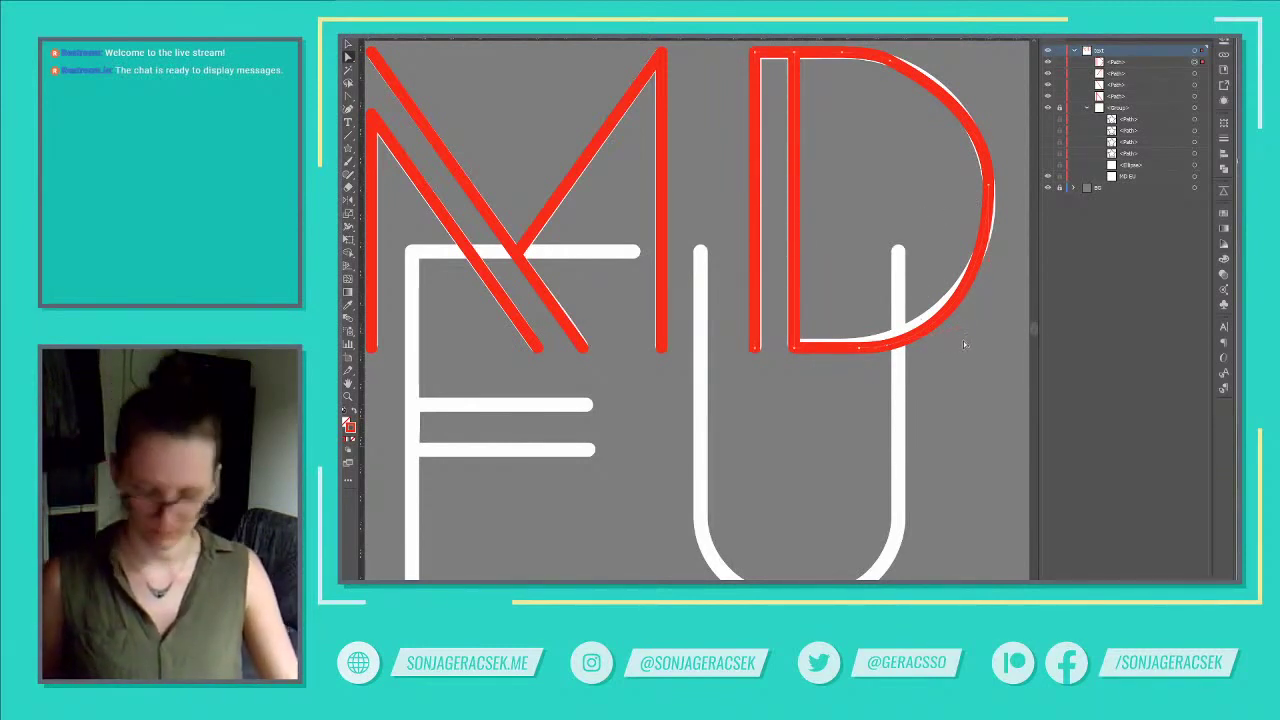
mouse_move(957, 331)
mouse_down()
mouse_move(939, 329)
mouse_move(947, 339)
mouse_up()
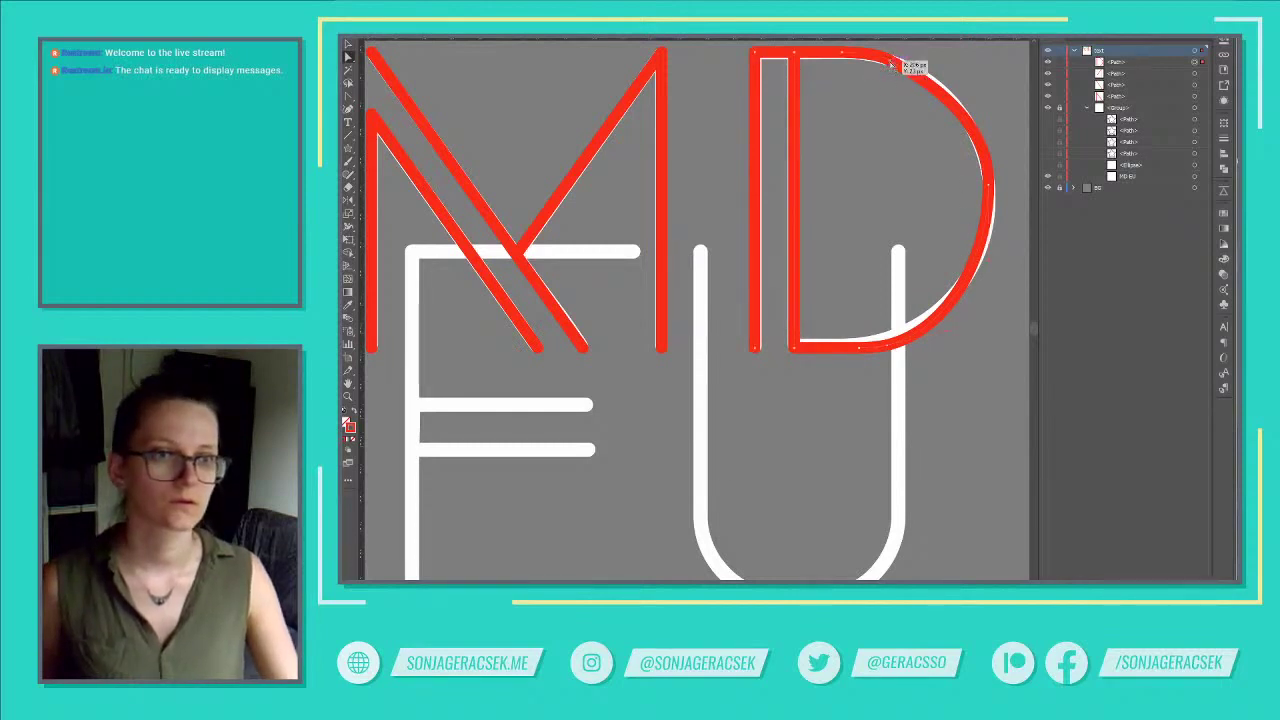
Adjust the handles of the D's upper curve, undo the last distorting edits, and shift the bowl's outermost anchor down slightly.
drag(912, 66, 908, 68)
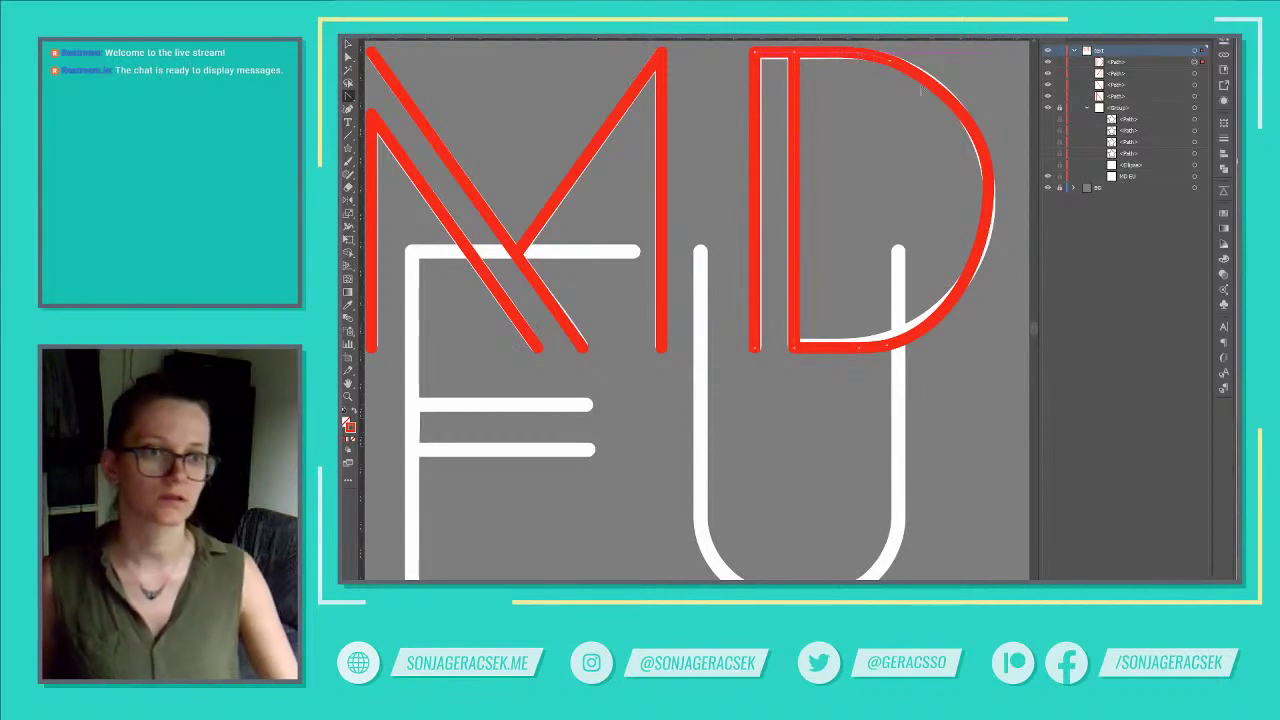
key(a)
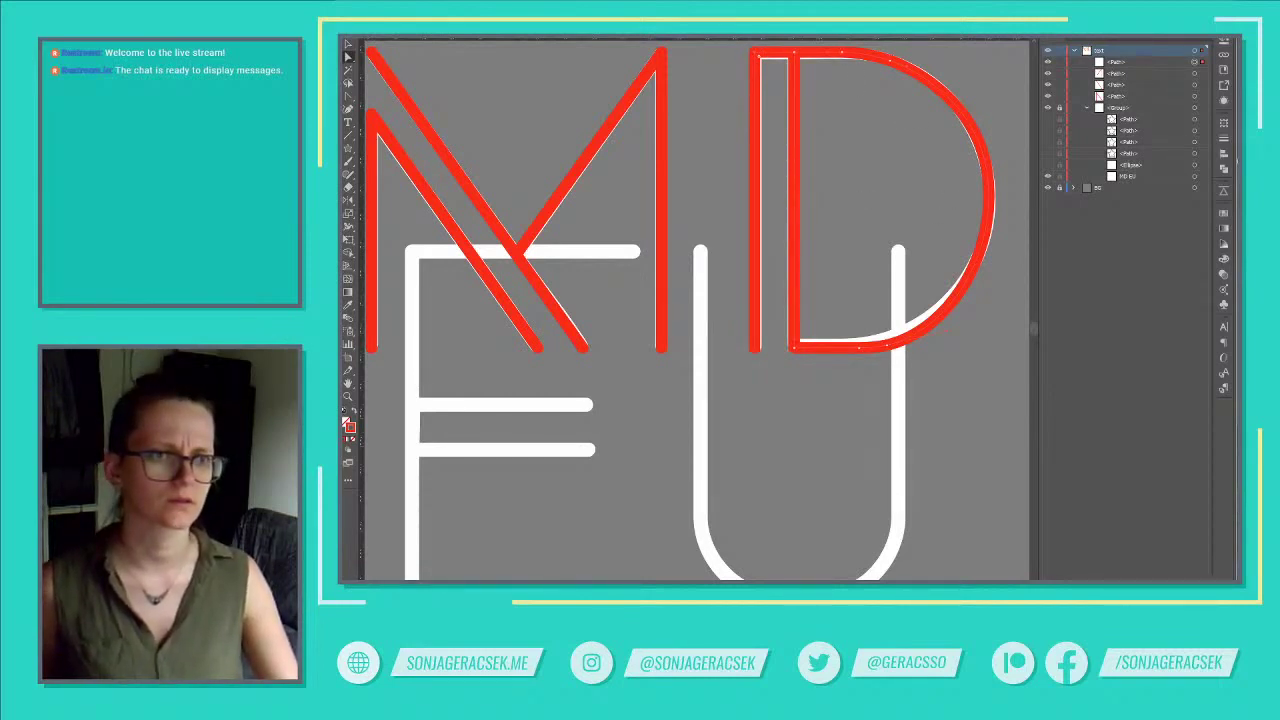
key(ctrl+z)
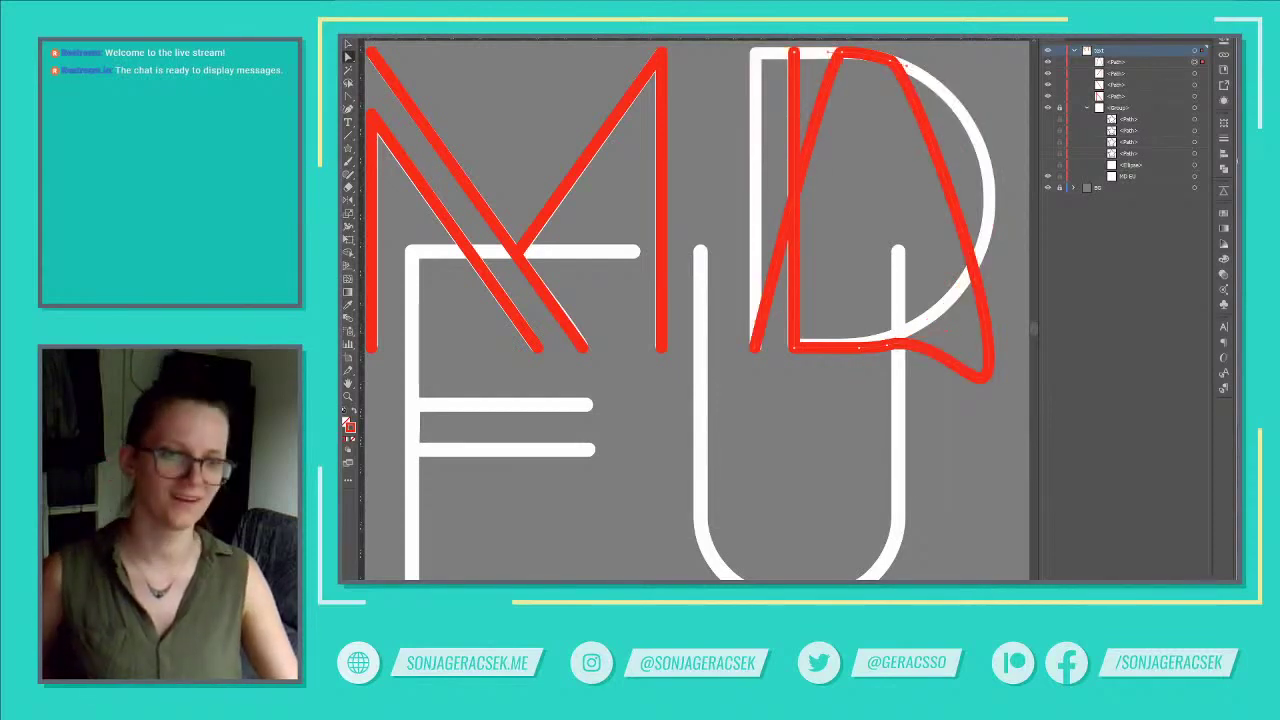
key(ctrl+z)
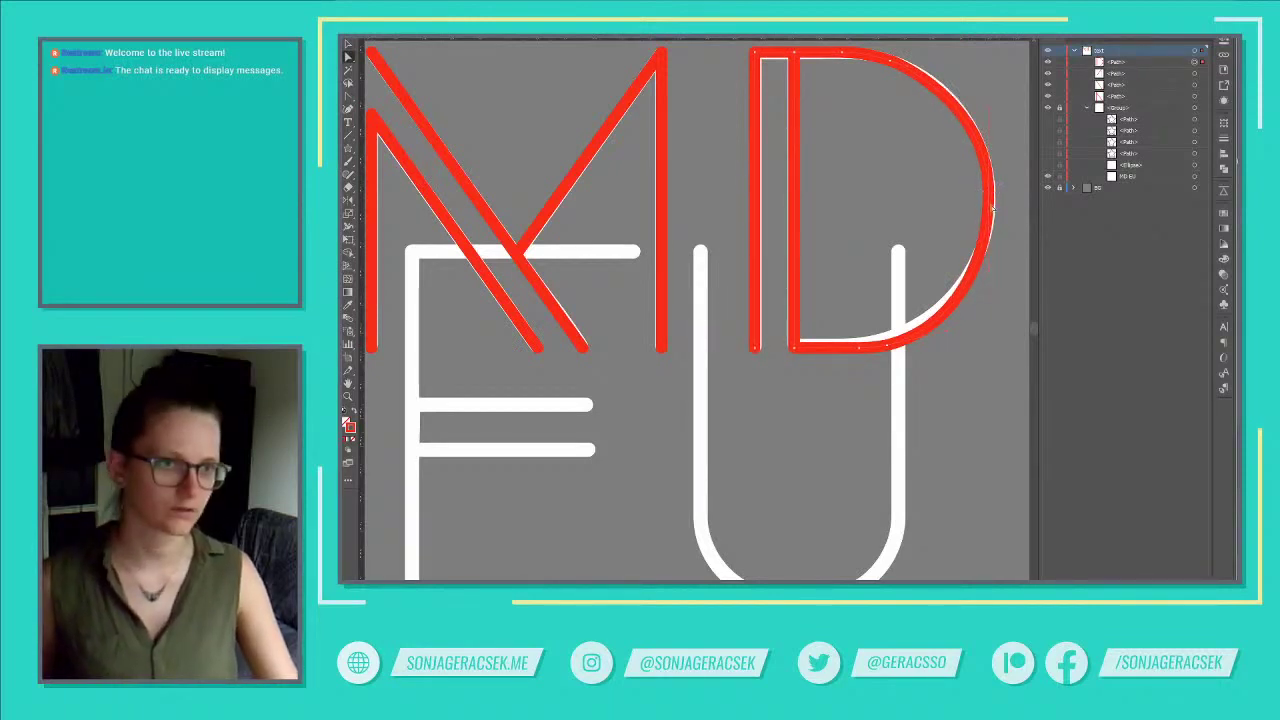
drag(990, 197, 990, 205)
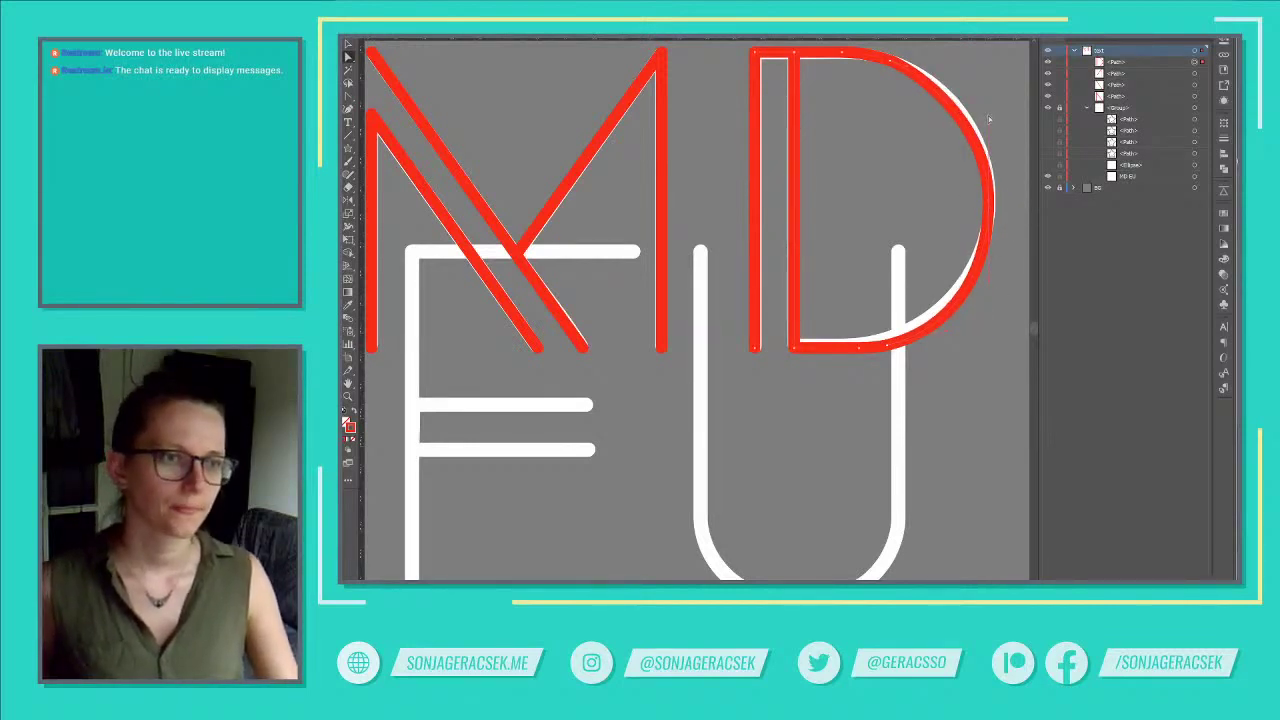
Reshape the D's bowl at its outermost anchor and shift the base's curve anchor so it sits below the top one.
key(p)
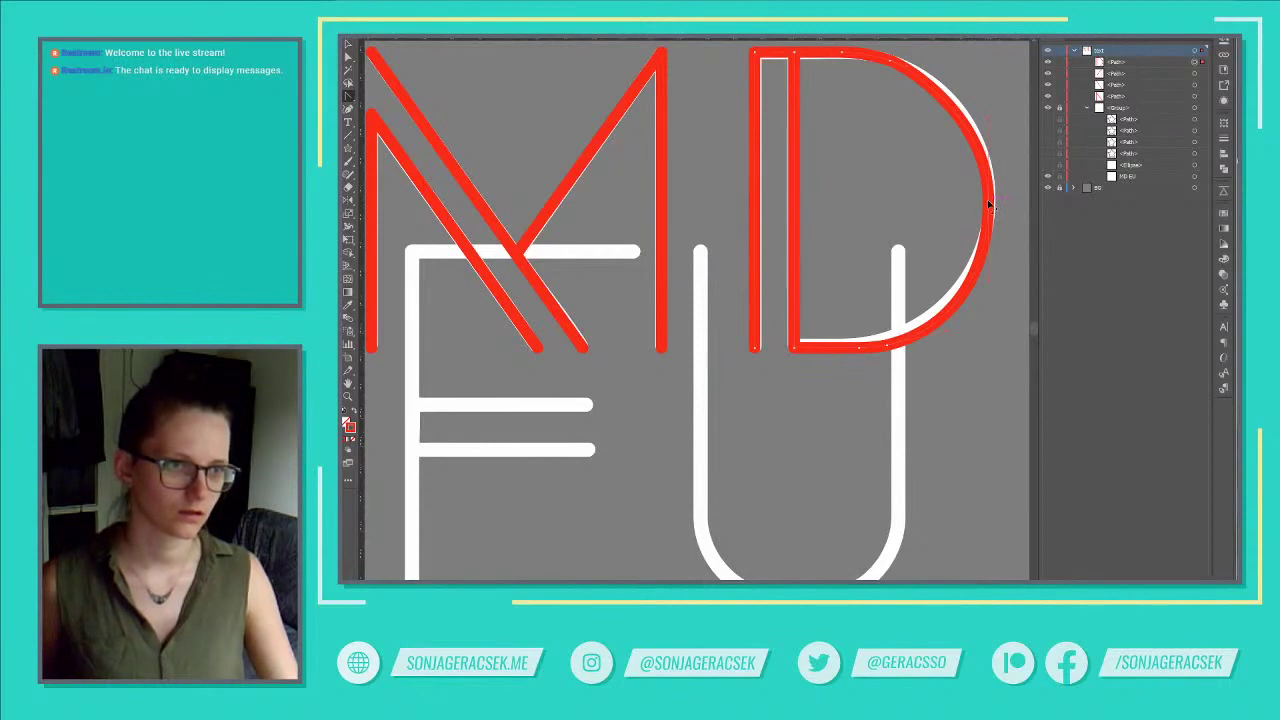
drag(990, 205, 968, 310)
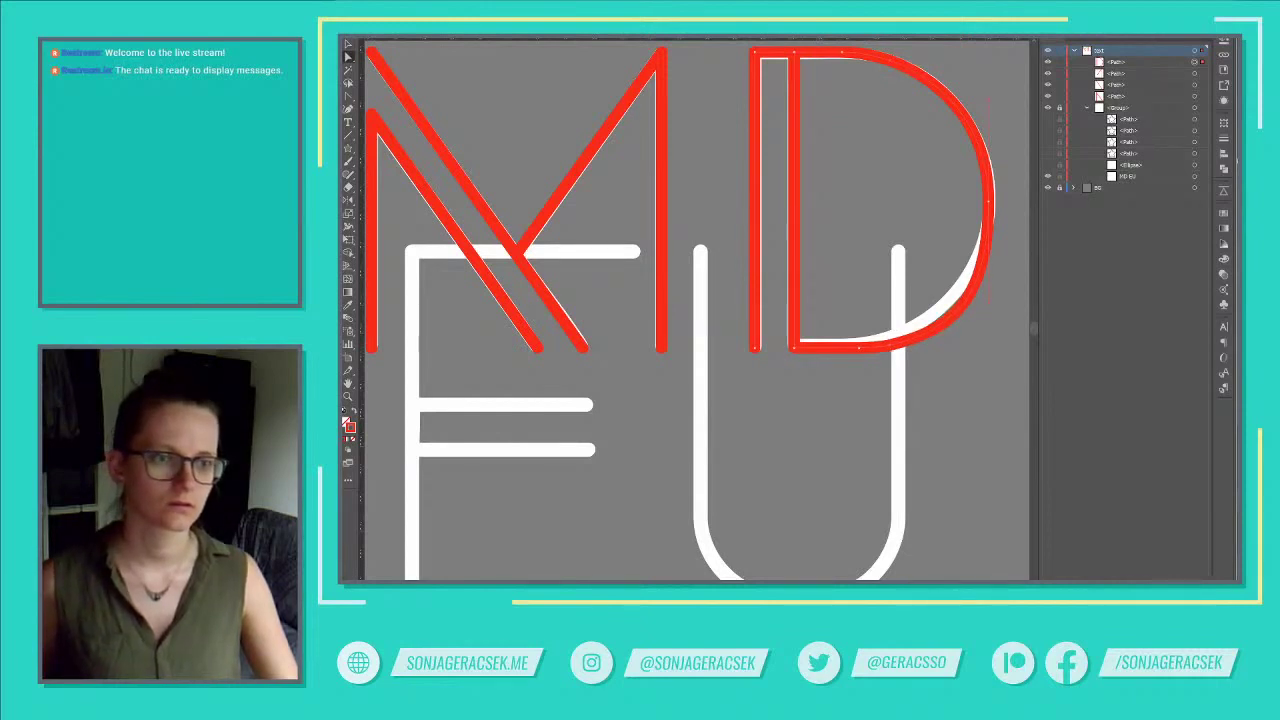
key(Up)
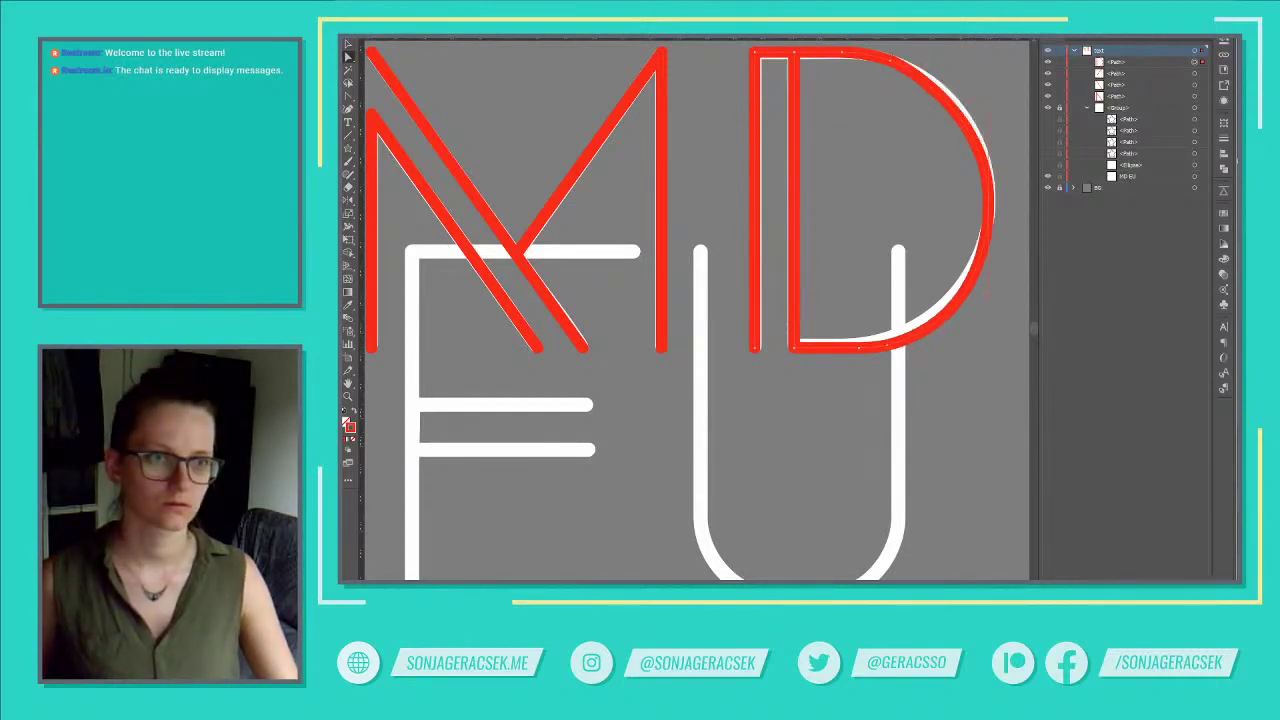
key(Down)
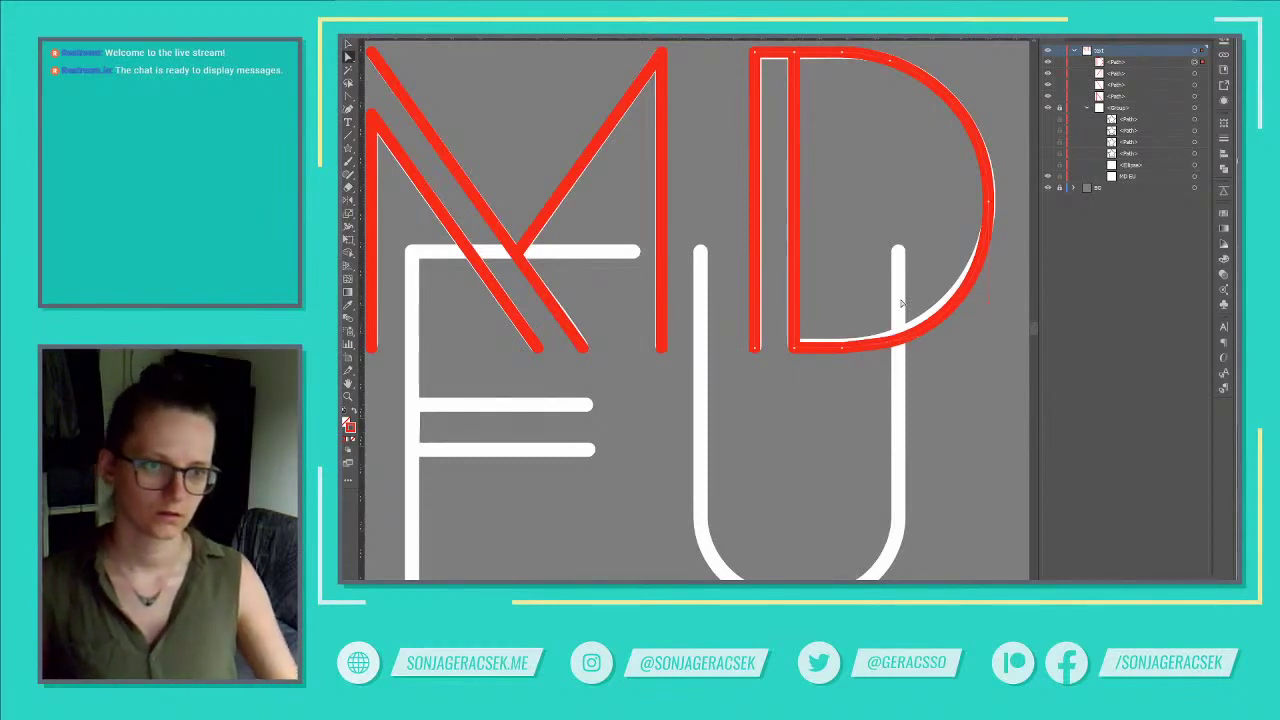
click(818, 349)
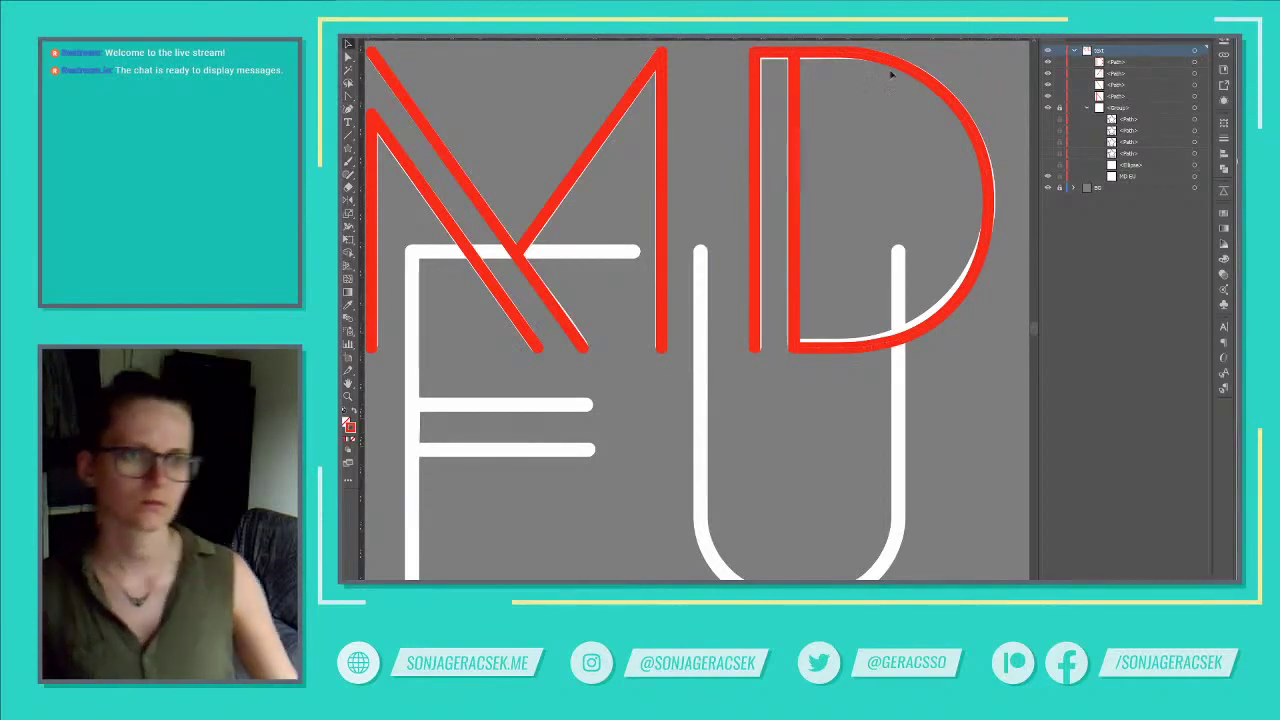
Hide the locked lettering group to check and refine the D's curve anchors, and show the group again.
click(1048, 107)
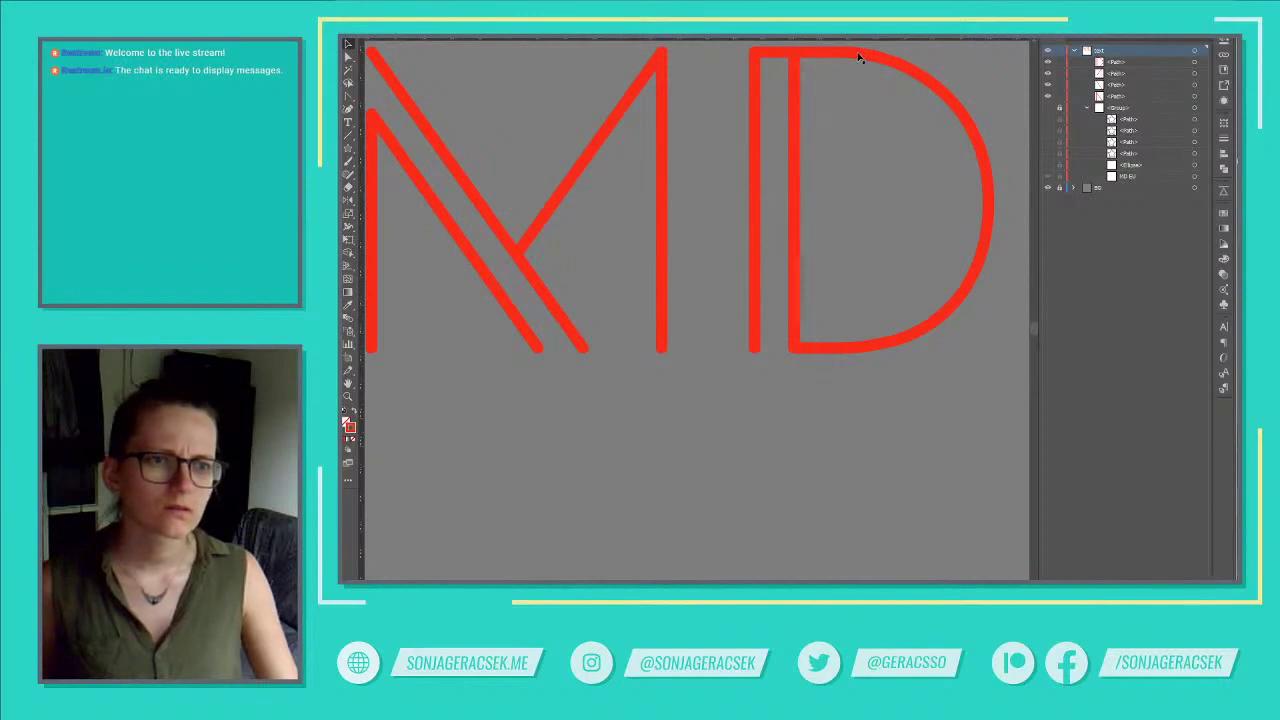
key(a)
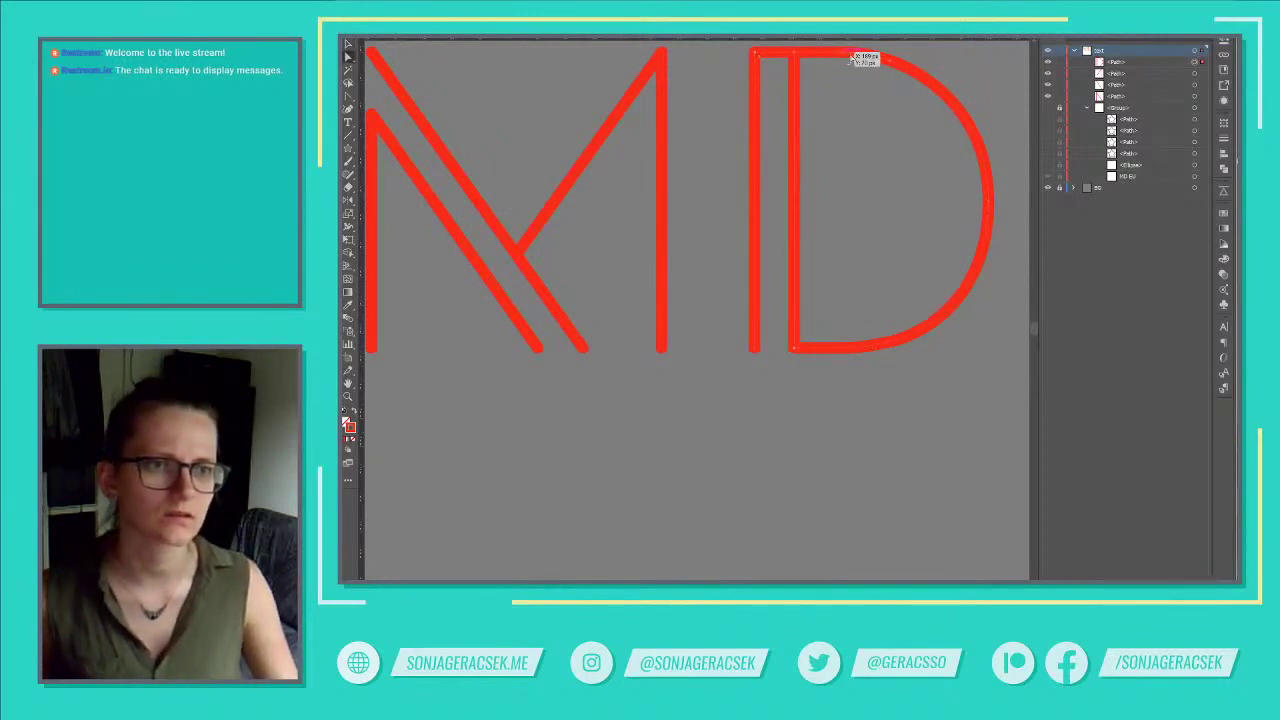
click(888, 63)
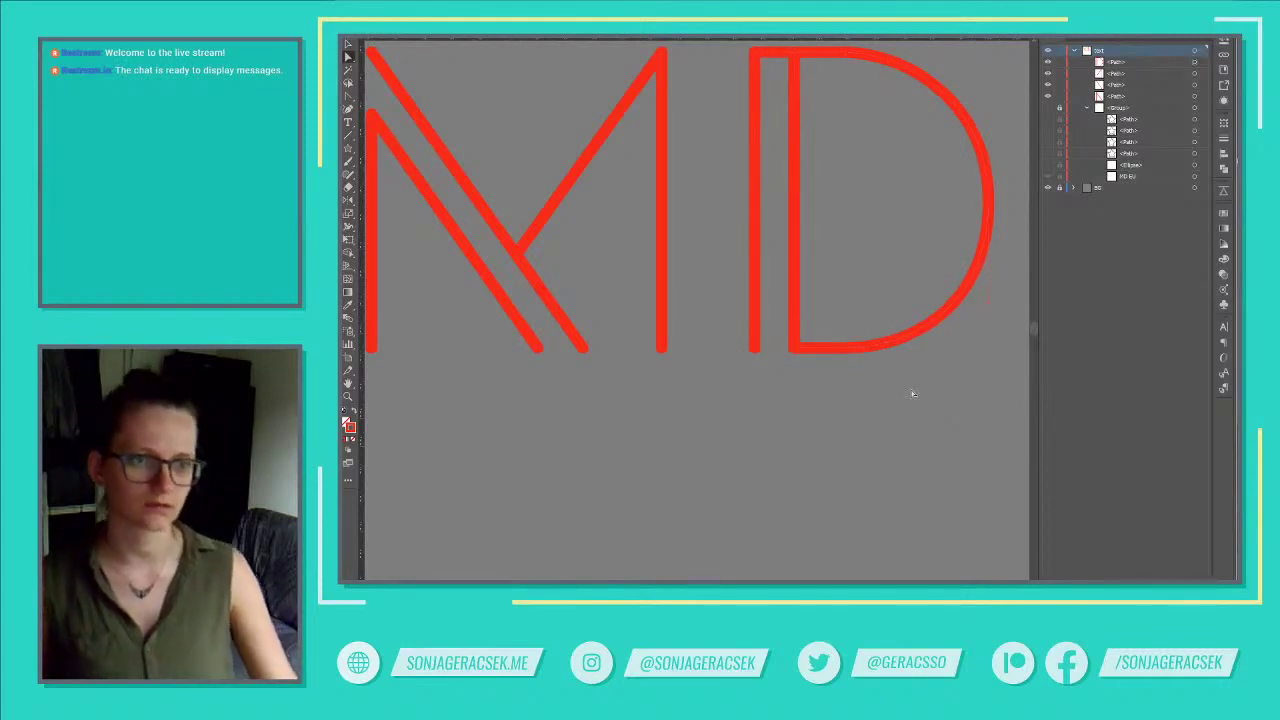
scroll(922, 400, down, 1)
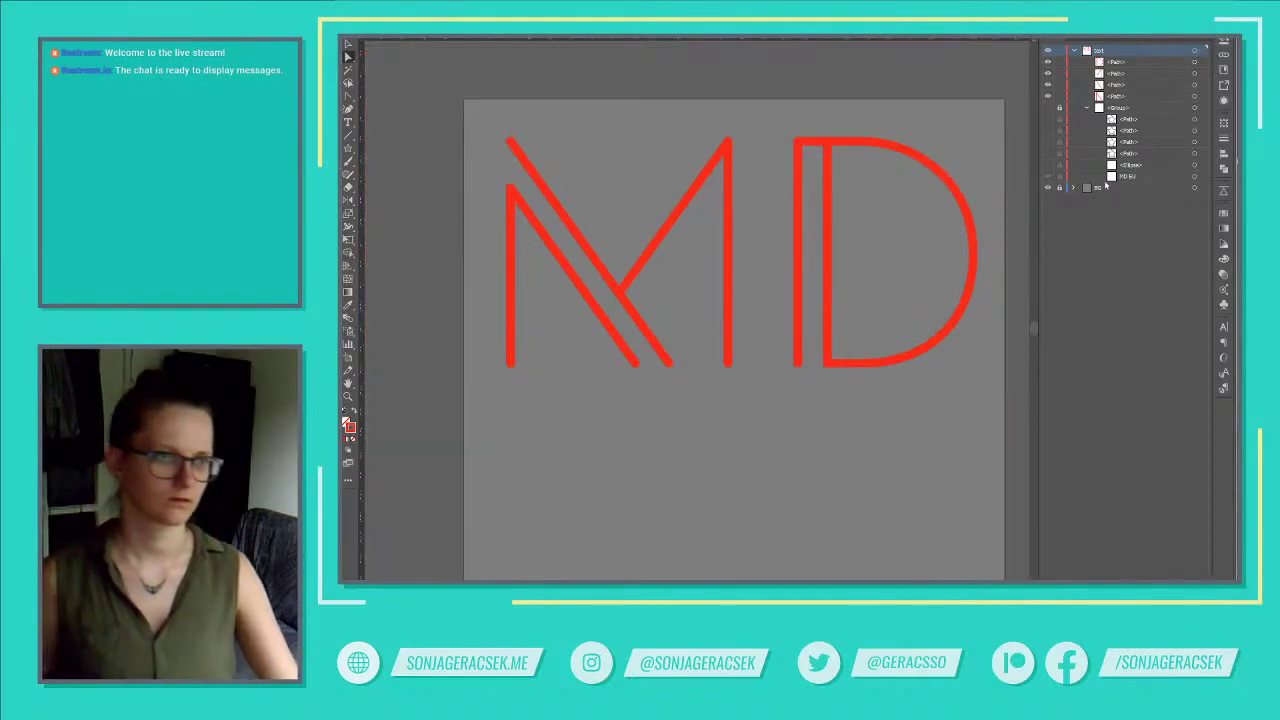
click(1048, 108)
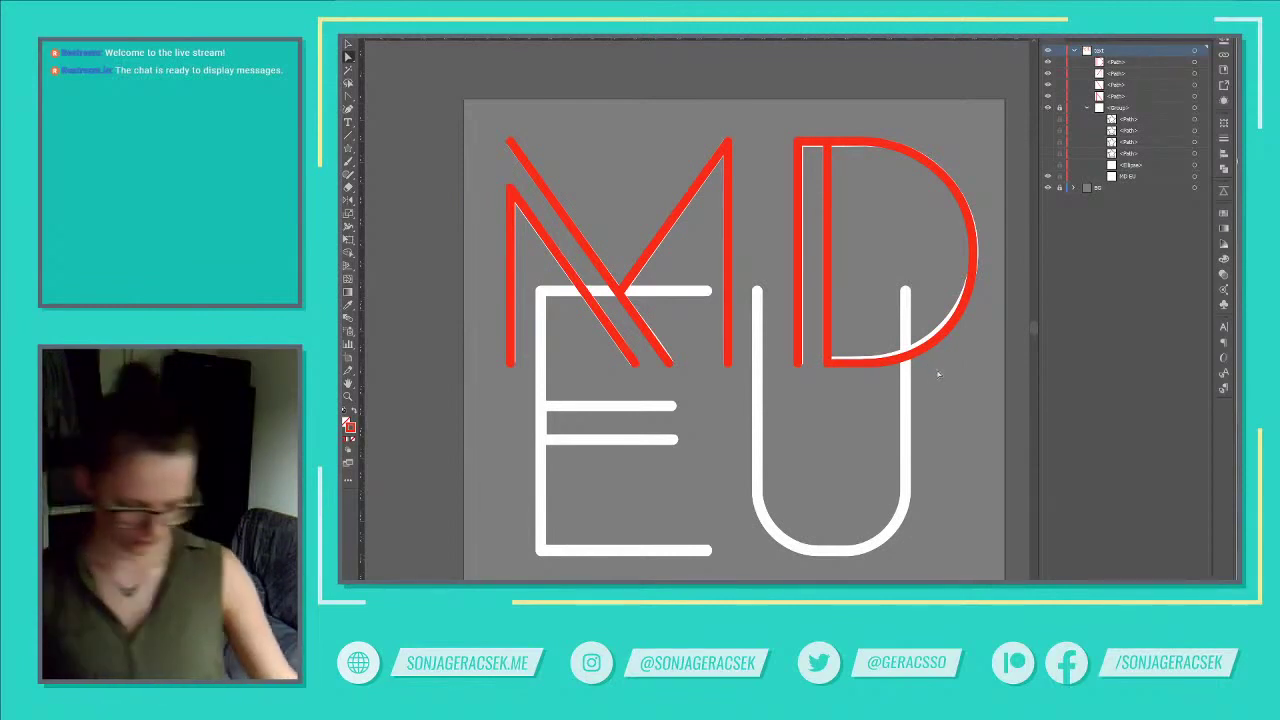
Trace the E's top bar, vertical and bottom bar as one path, and its upper middle bar as a separate path.
click(708, 293)
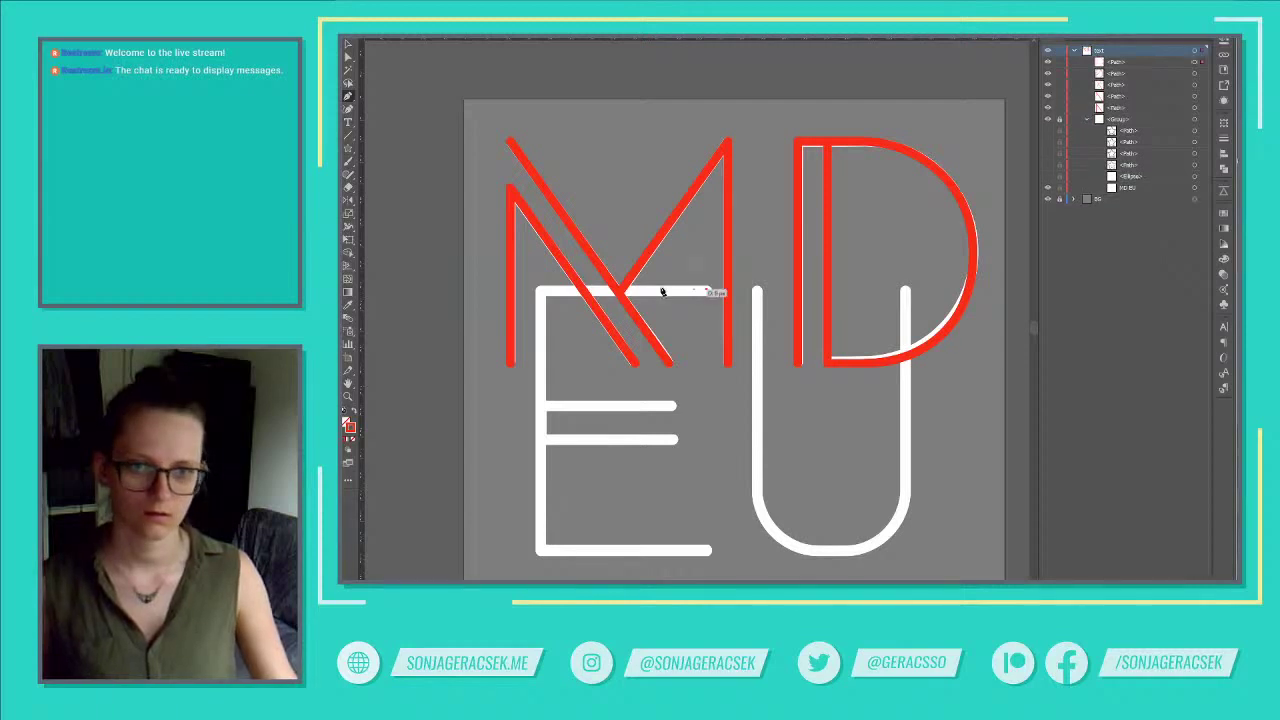
click(541, 293)
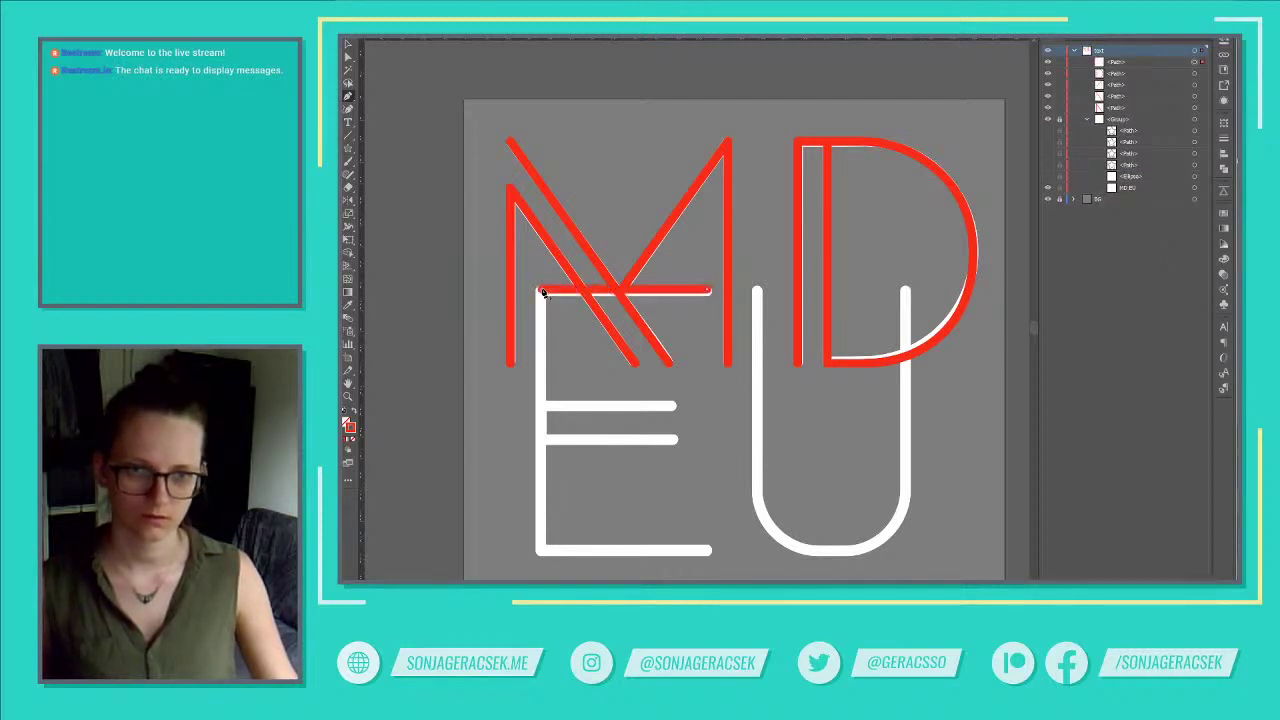
click(541, 549)
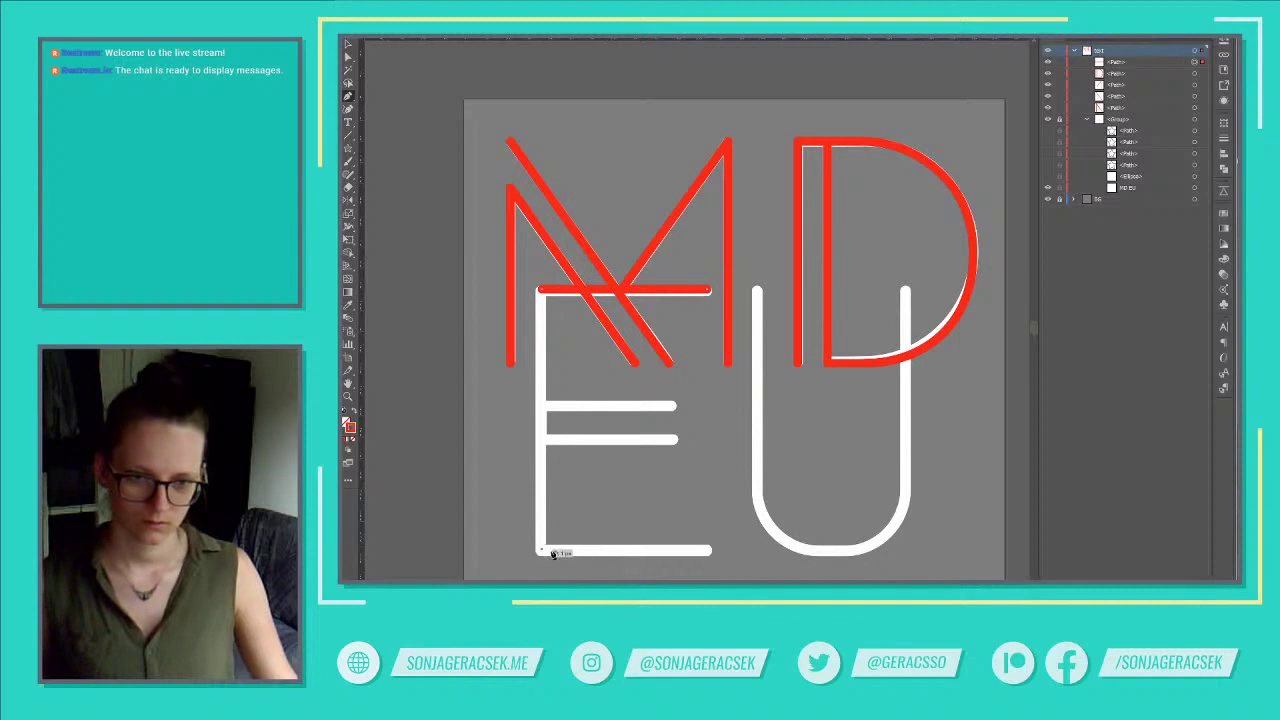
click(707, 552)
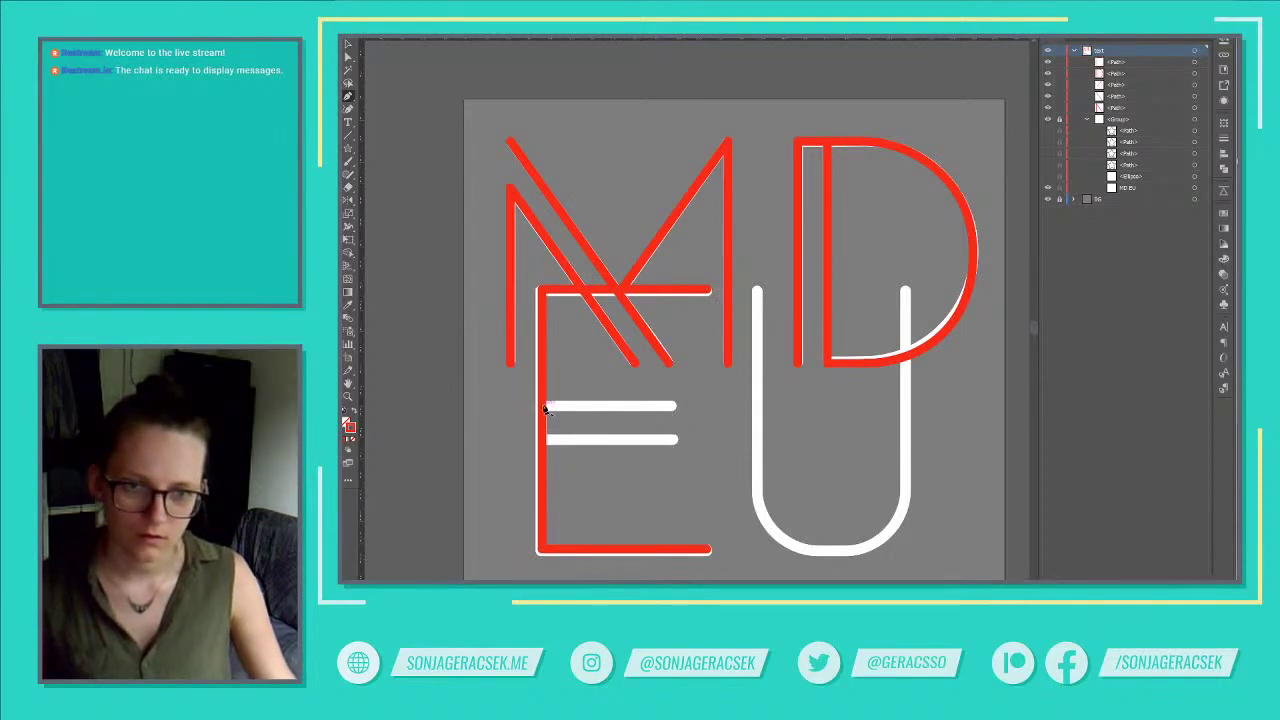
drag(546, 408, 676, 408)
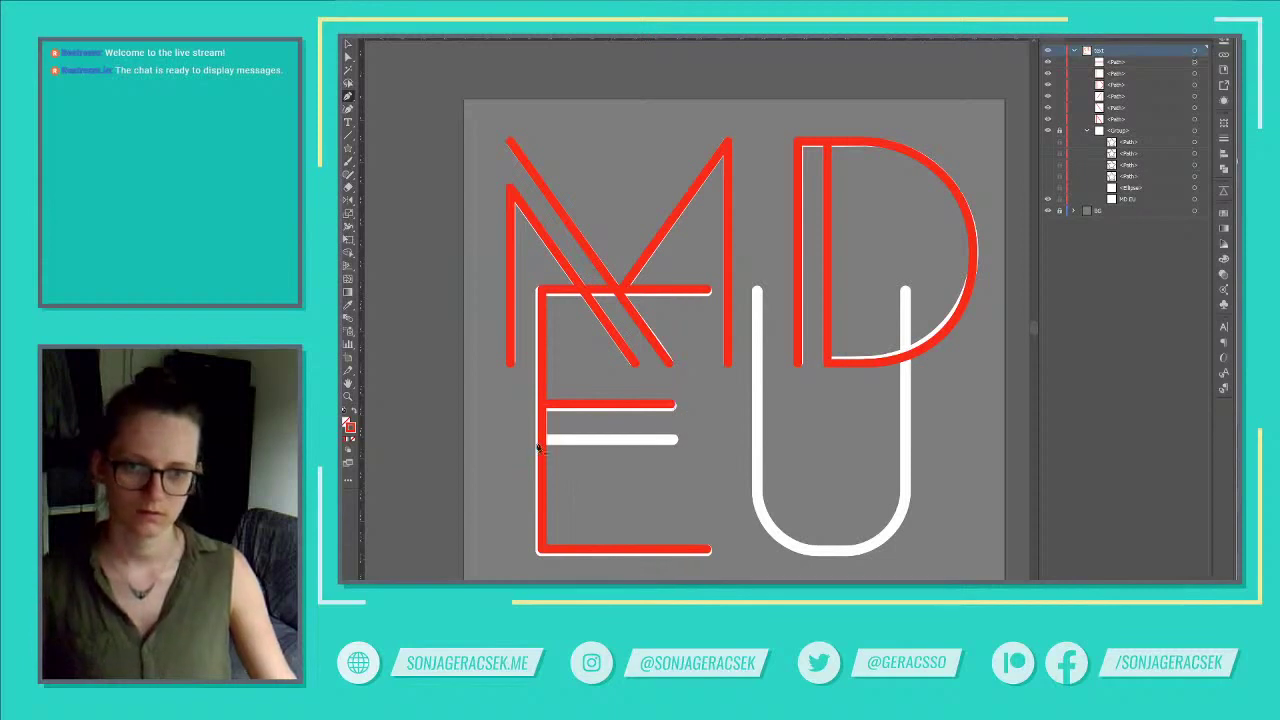
Trace the E's lower middle bar, and trace the U's left stem, lower-left curve and half of its base as one path.
drag(546, 444, 672, 441)
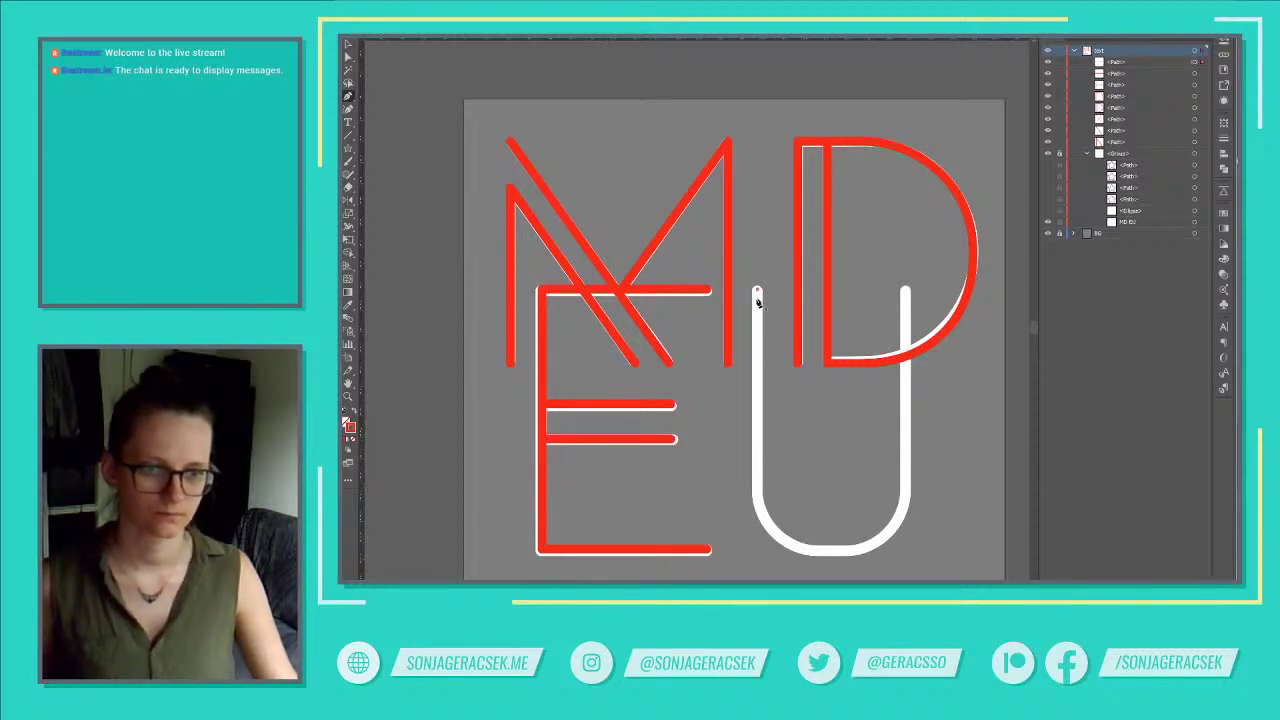
drag(757, 293, 758, 497)
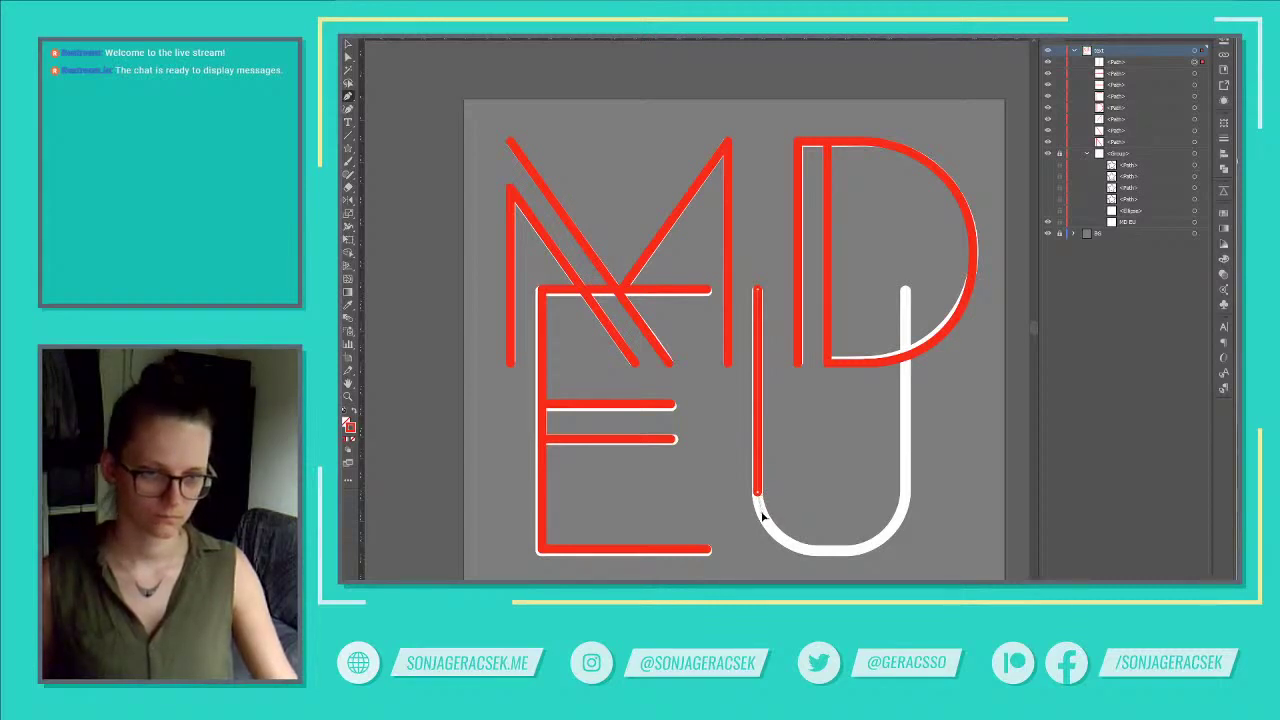
drag(762, 517, 810, 552)
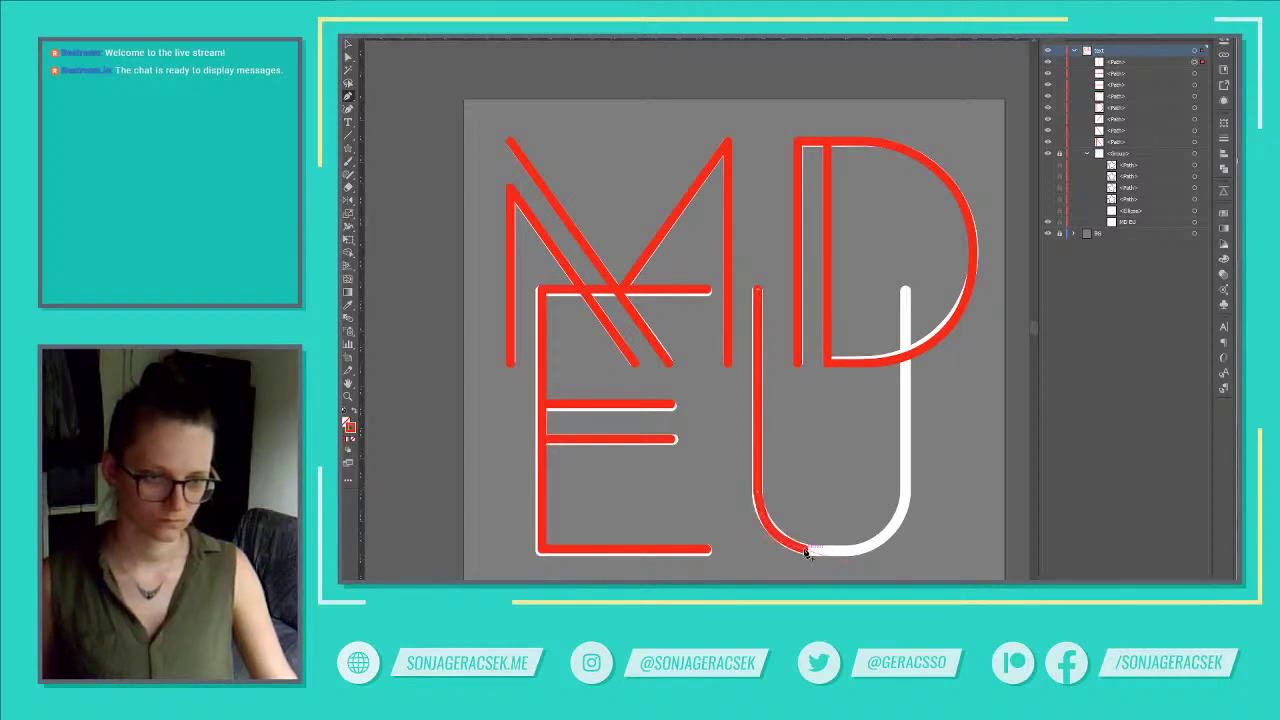
mouse_move(806, 553)
mouse_down()
mouse_move(872, 549)
mouse_move(859, 553)
mouse_up()
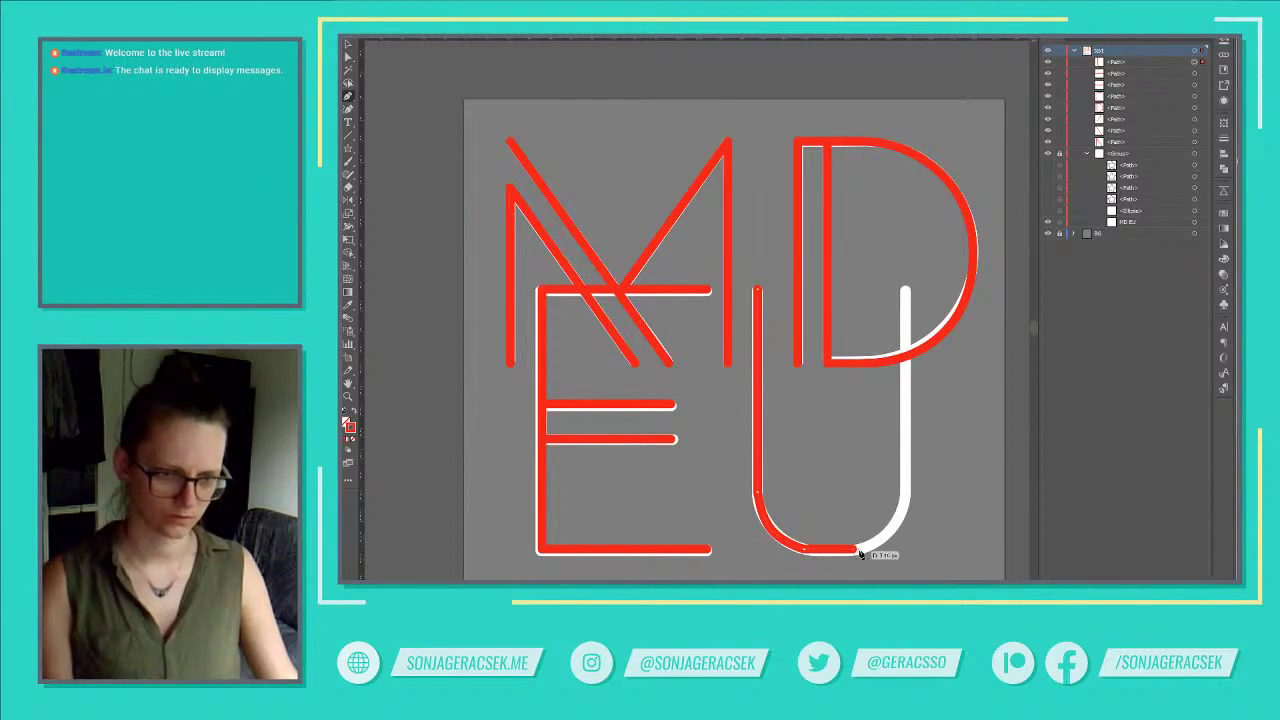
mouse_move(858, 552)
mouse_down()
mouse_move(805, 553)
mouse_move(851, 549)
mouse_move(836, 555)
mouse_up()
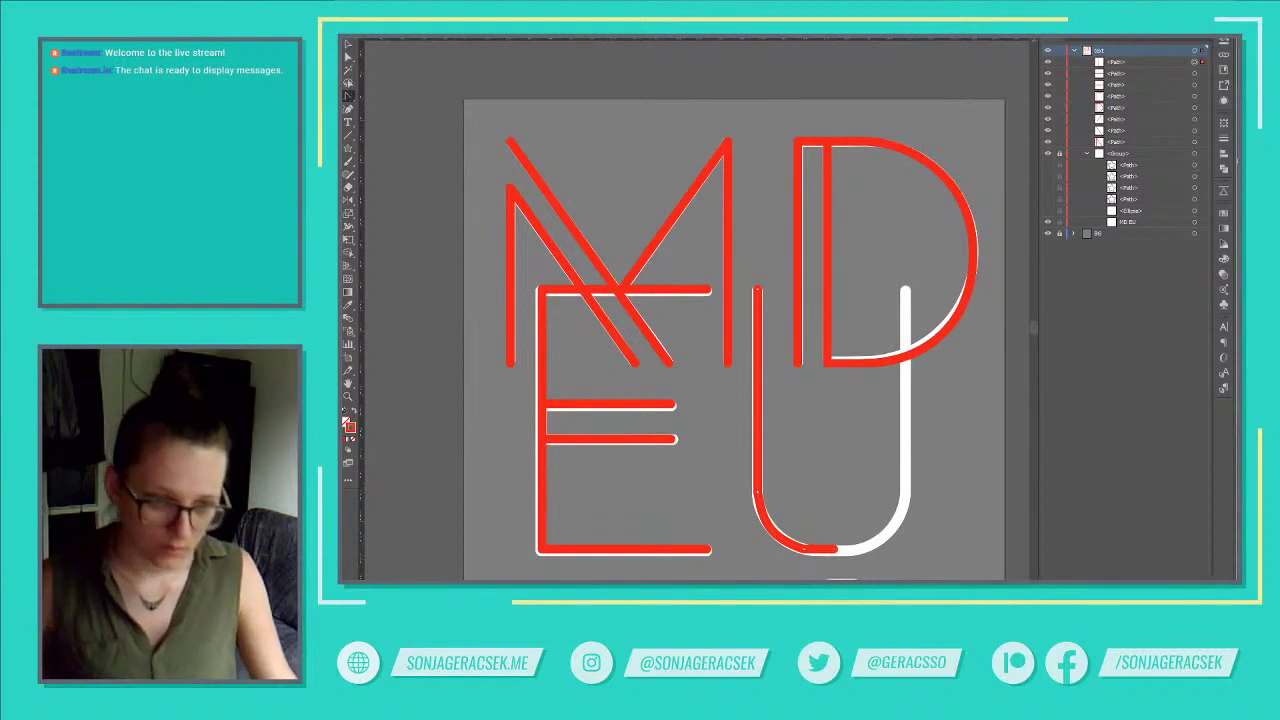
Refine the anchors and handles of the U's lower-left curve to follow the white lettering underneath.
drag(757, 497, 803, 555)
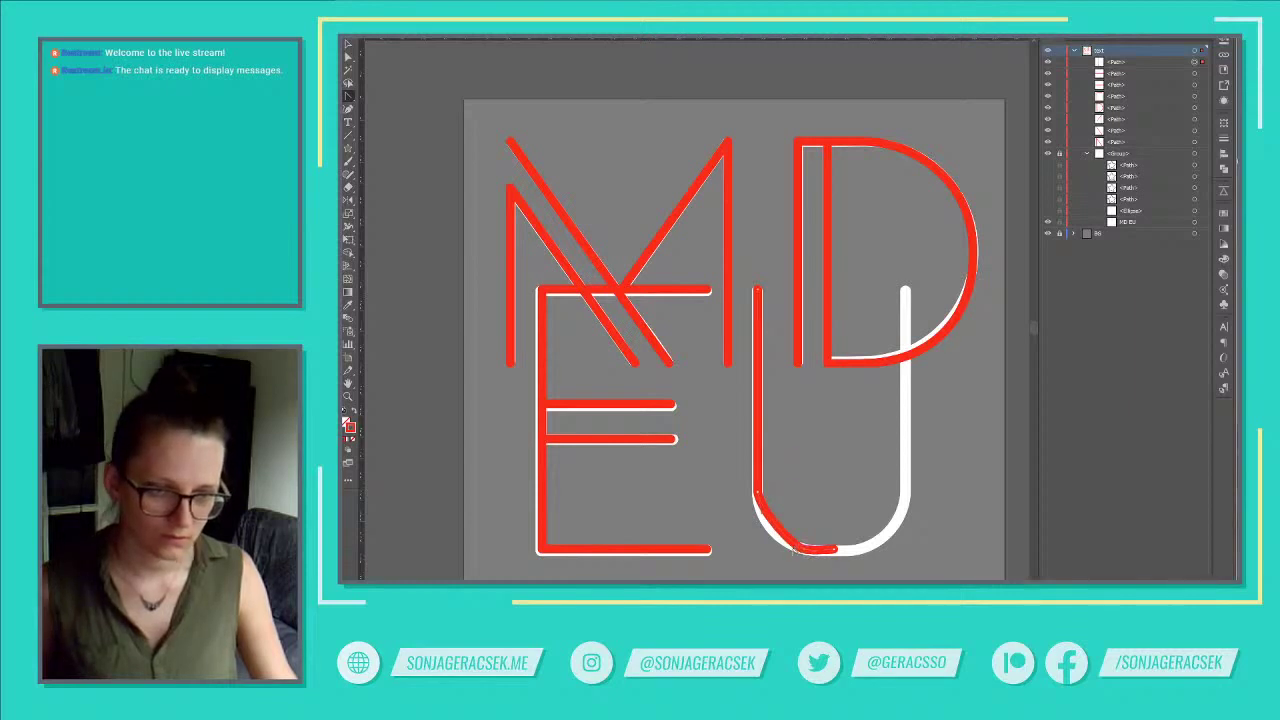
key(a)
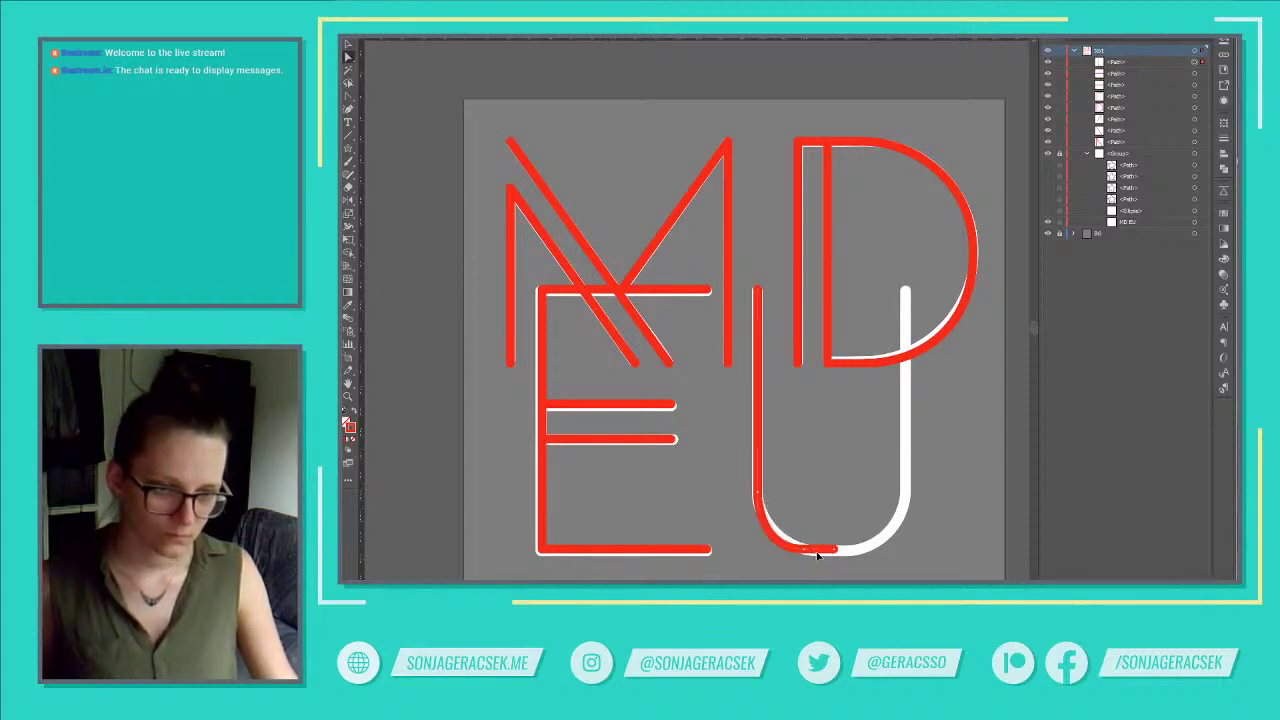
click(819, 560)
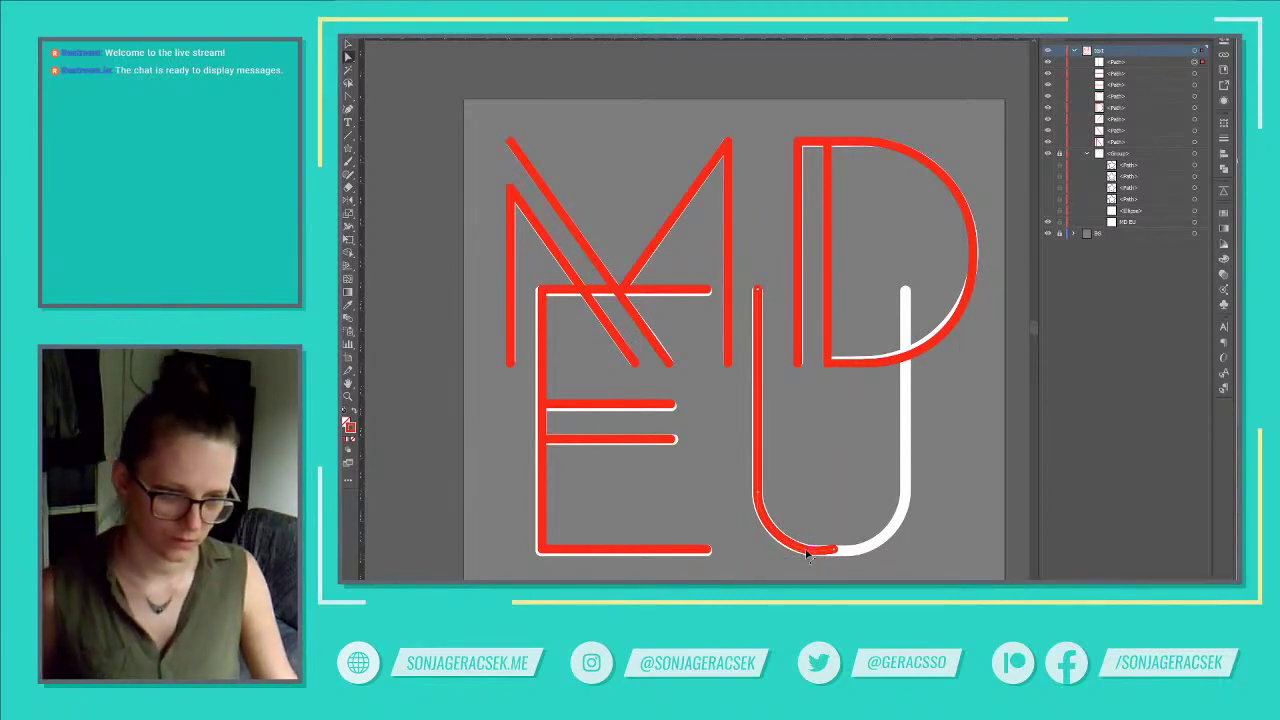
drag(808, 556, 762, 518)
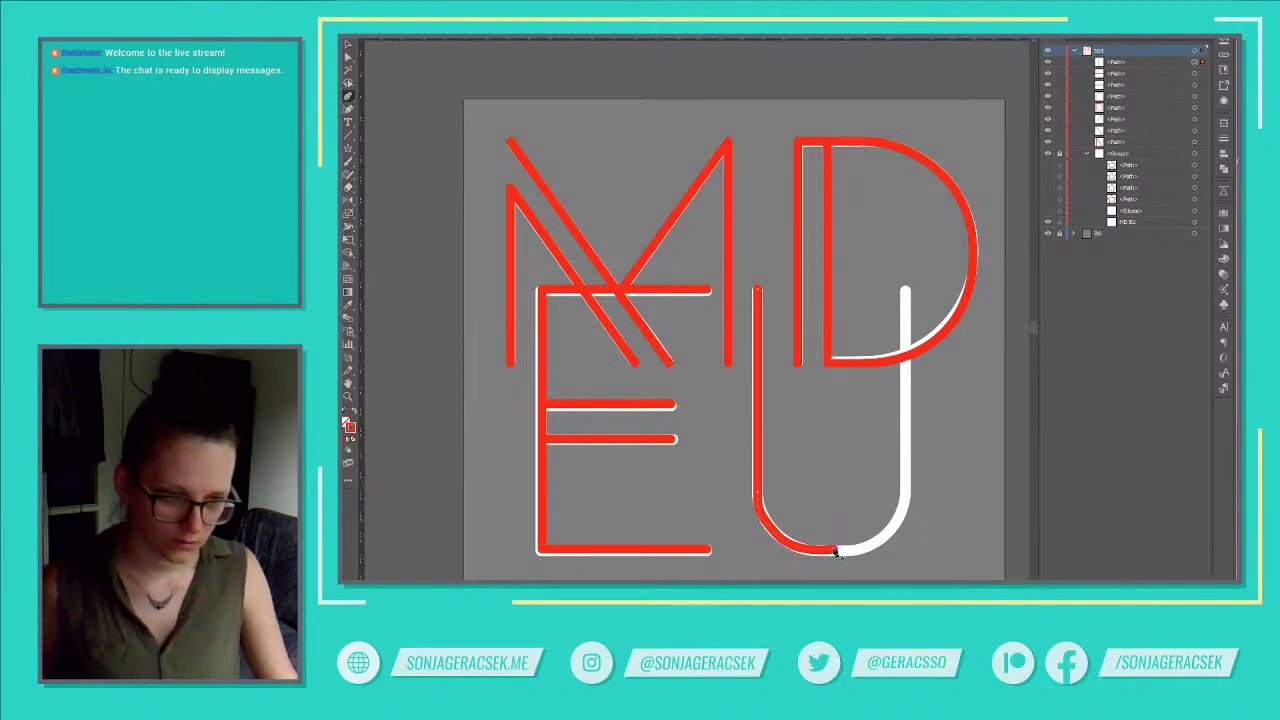
key(a)
drag(833, 553, 795, 562)
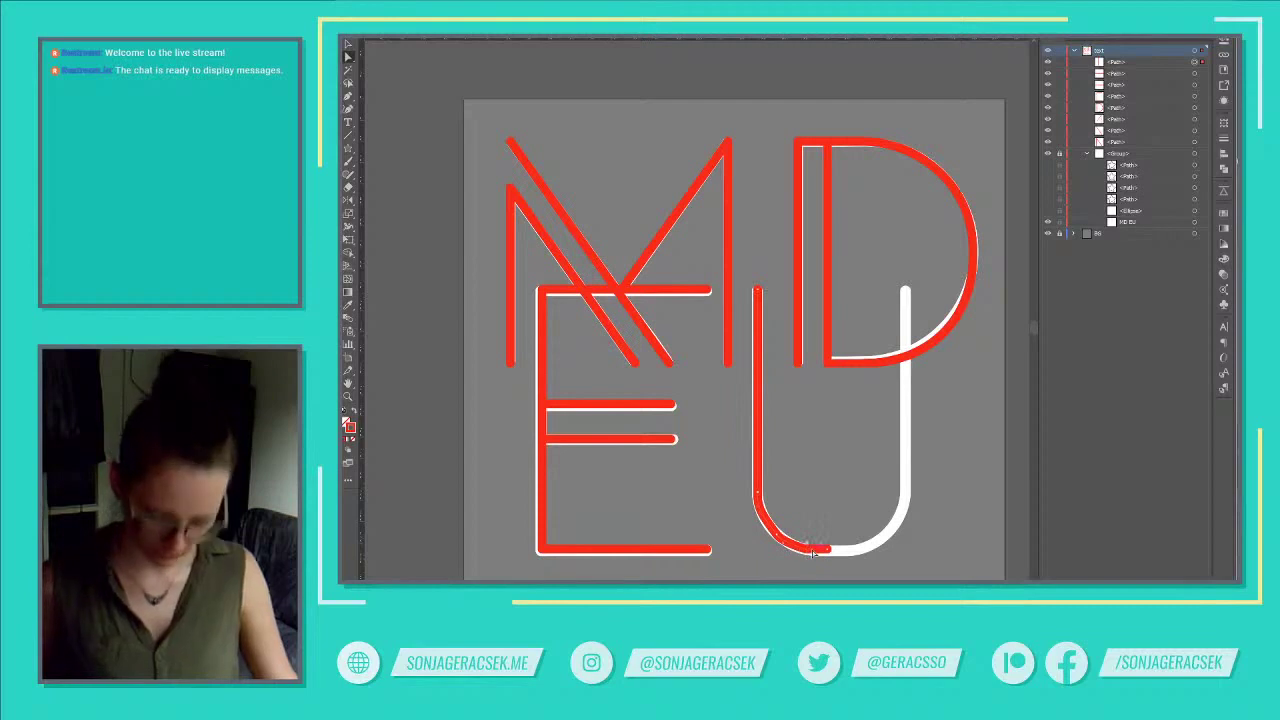
key(p)
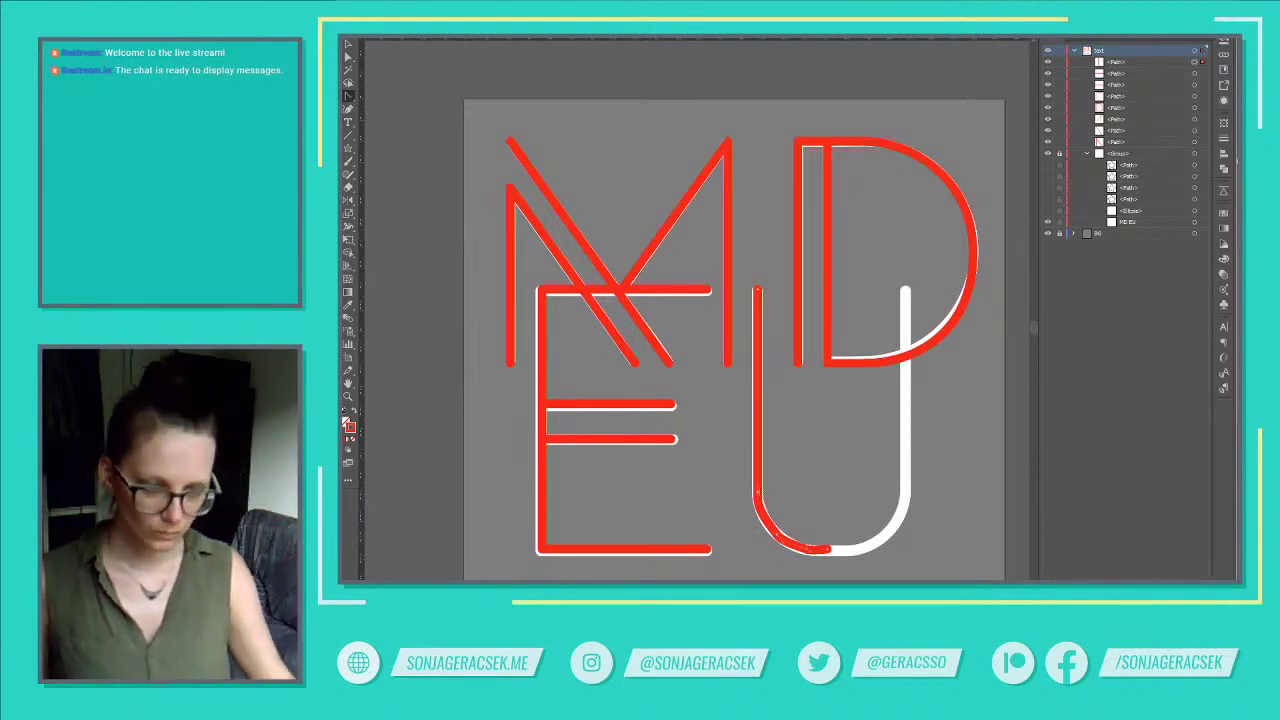
Adjust the U's lower-left curve up close, undo the distorting edits, and lower the base's end anchor to level it.
scroll(792, 558, up, 5)
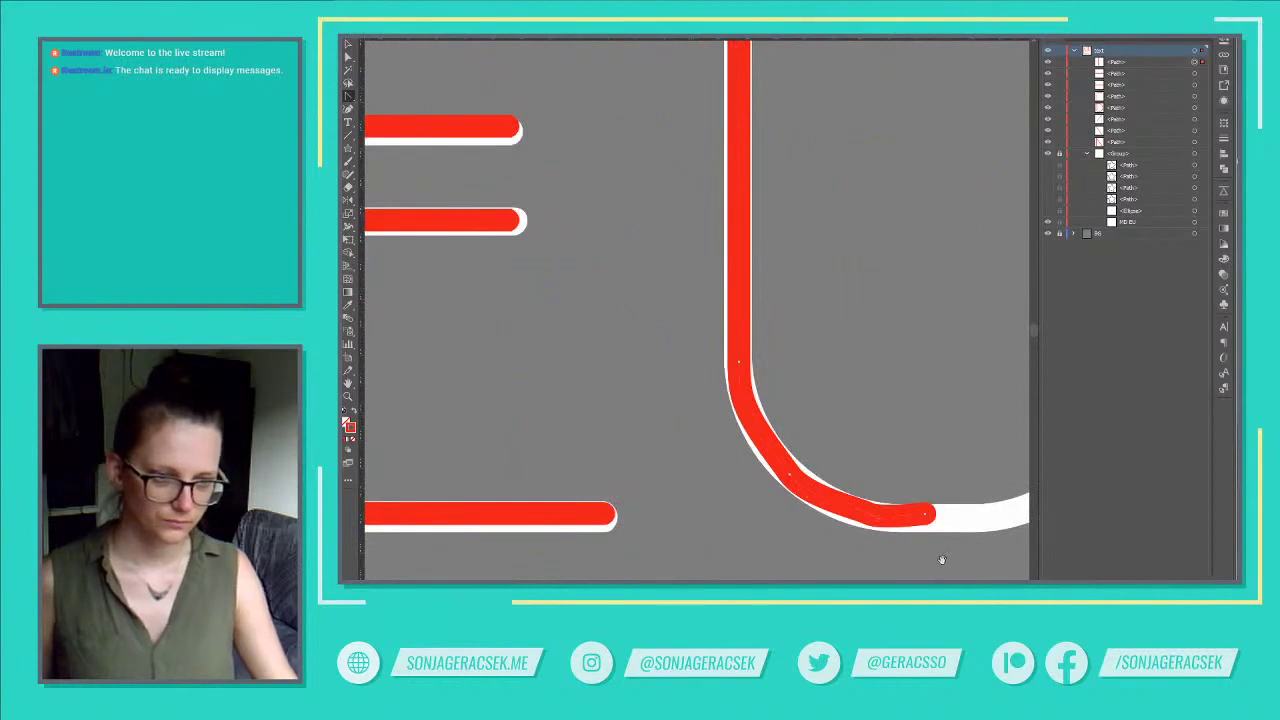
drag(941, 560, 830, 550)
key(a)
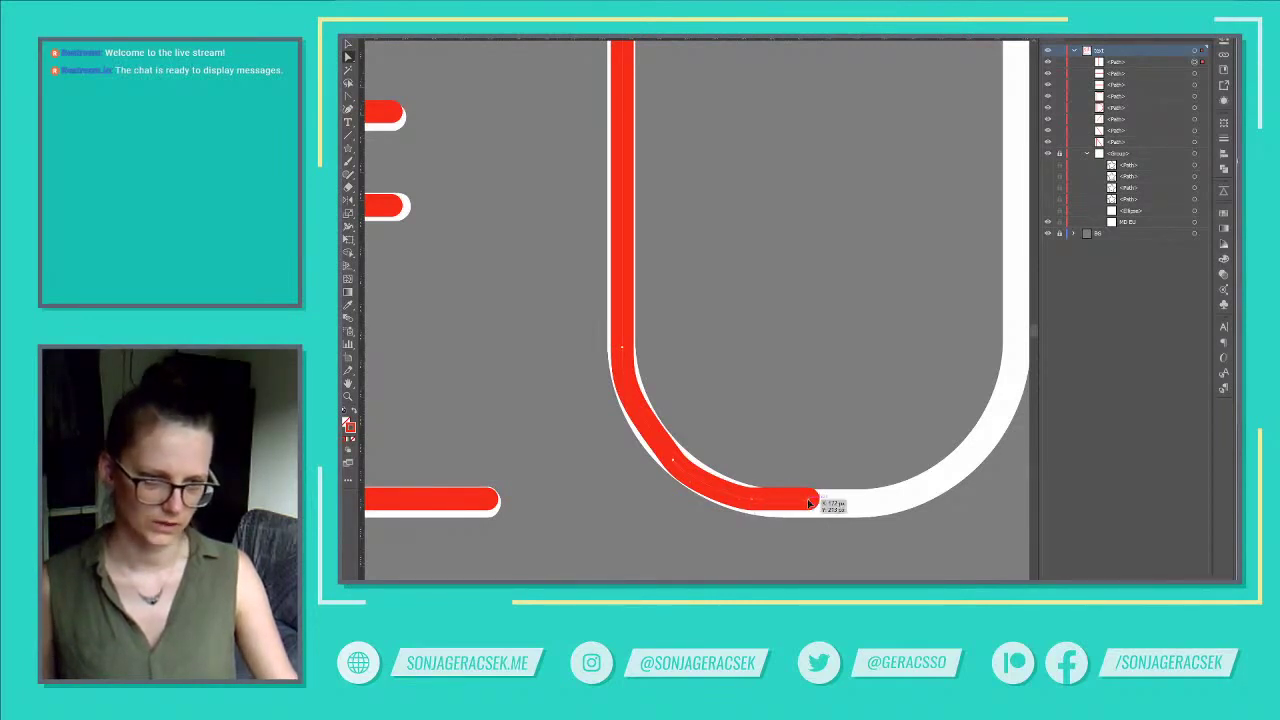
drag(810, 503, 810, 508)
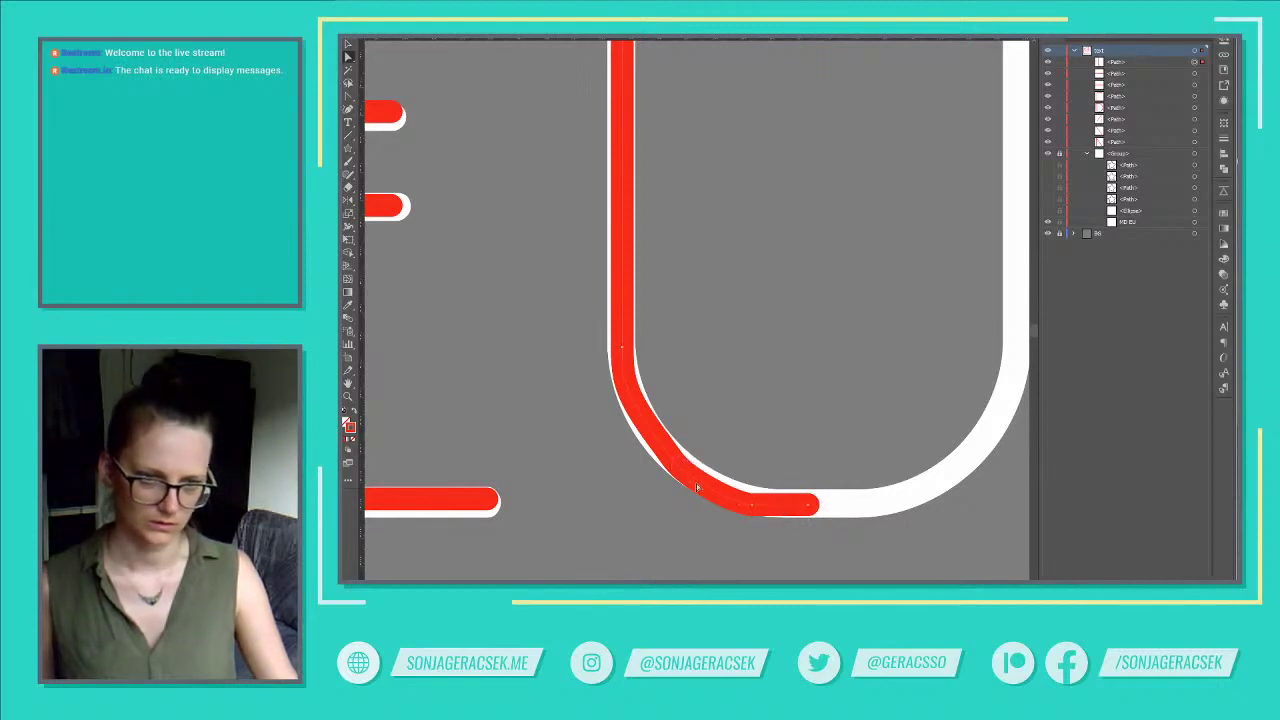
drag(690, 485, 704, 495)
key(ctrl+z)
key(ctrl+z)
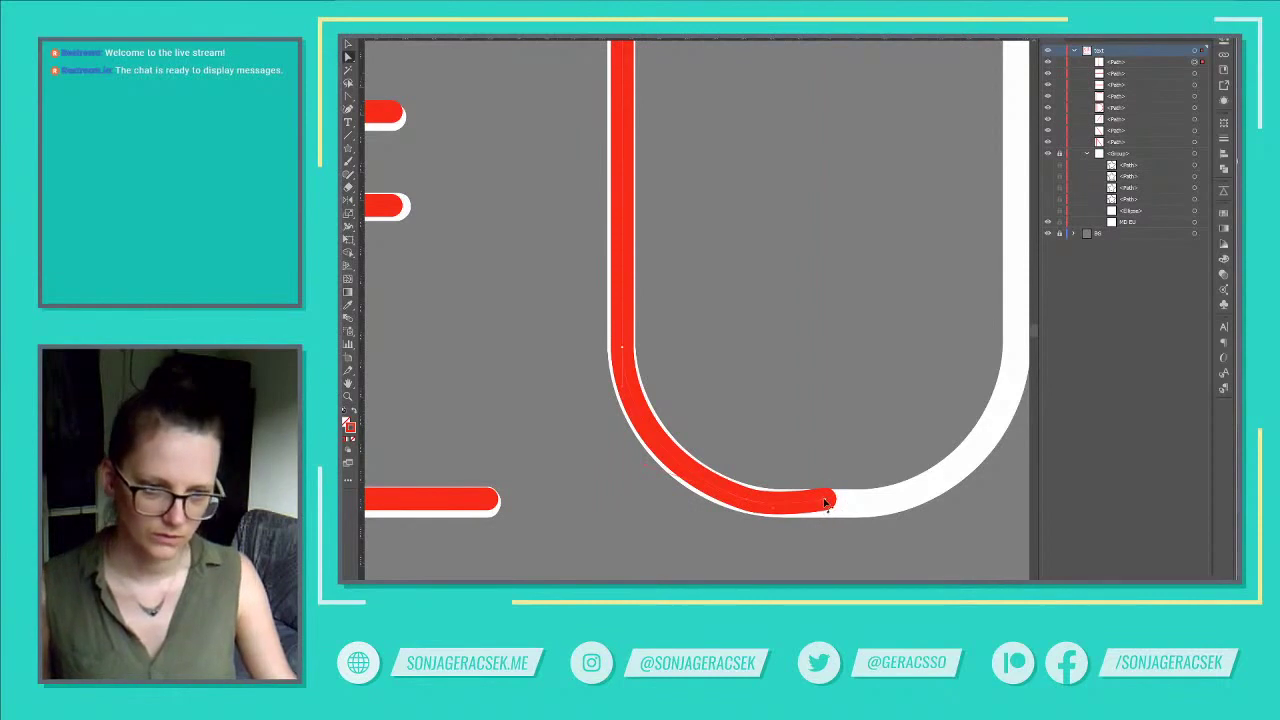
drag(826, 503, 826, 510)
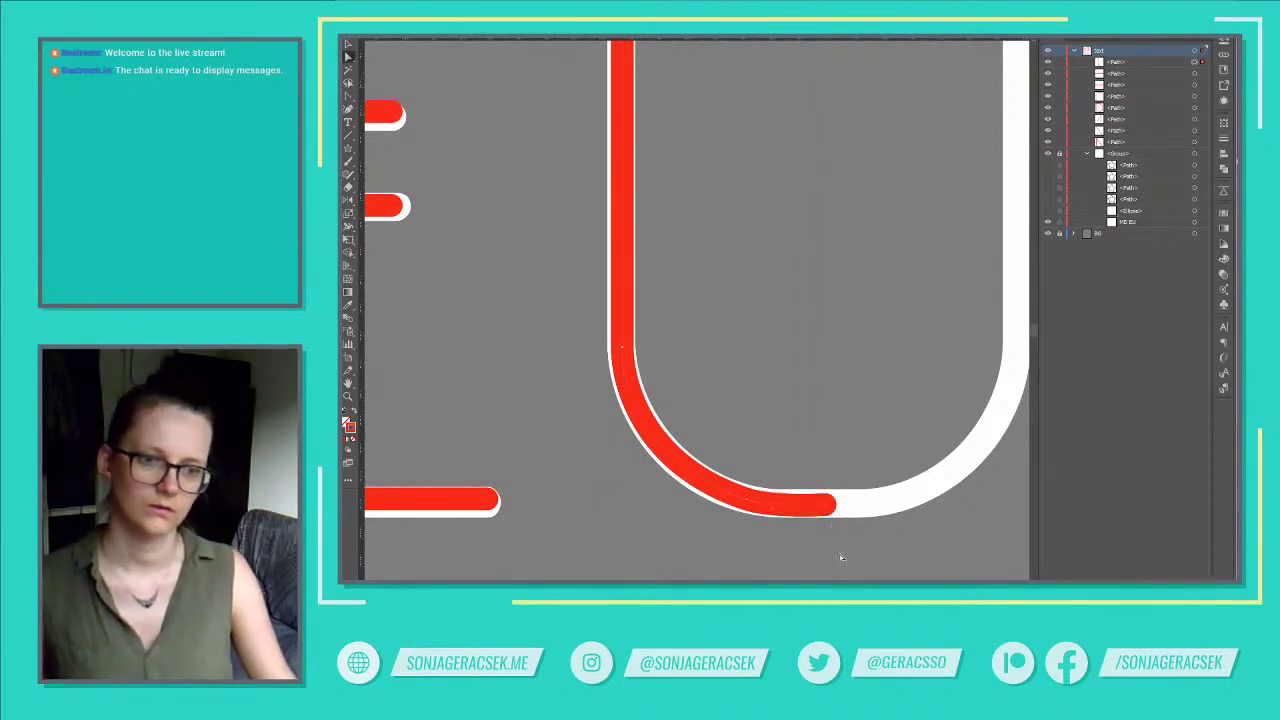
Reflect a copy of the U's traced half across a vertical axis to form its right half.
scroll(827, 548, down, 3)
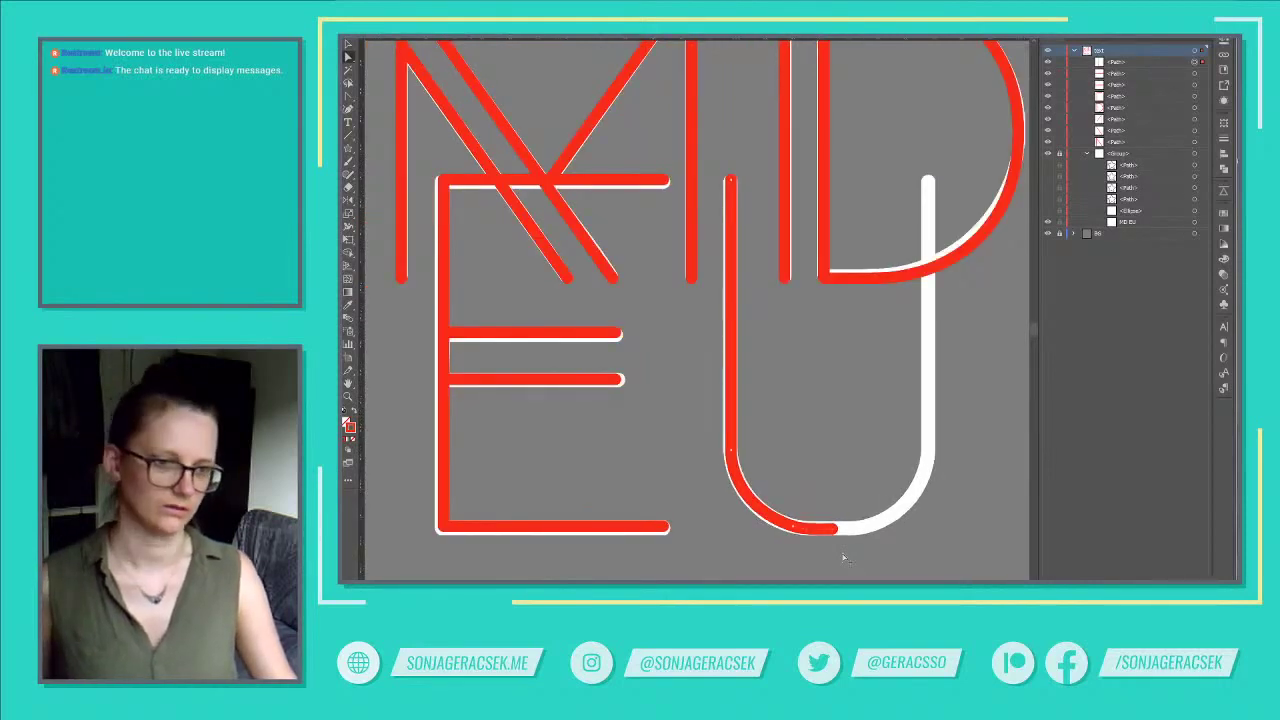
scroll(843, 558, down, 2)
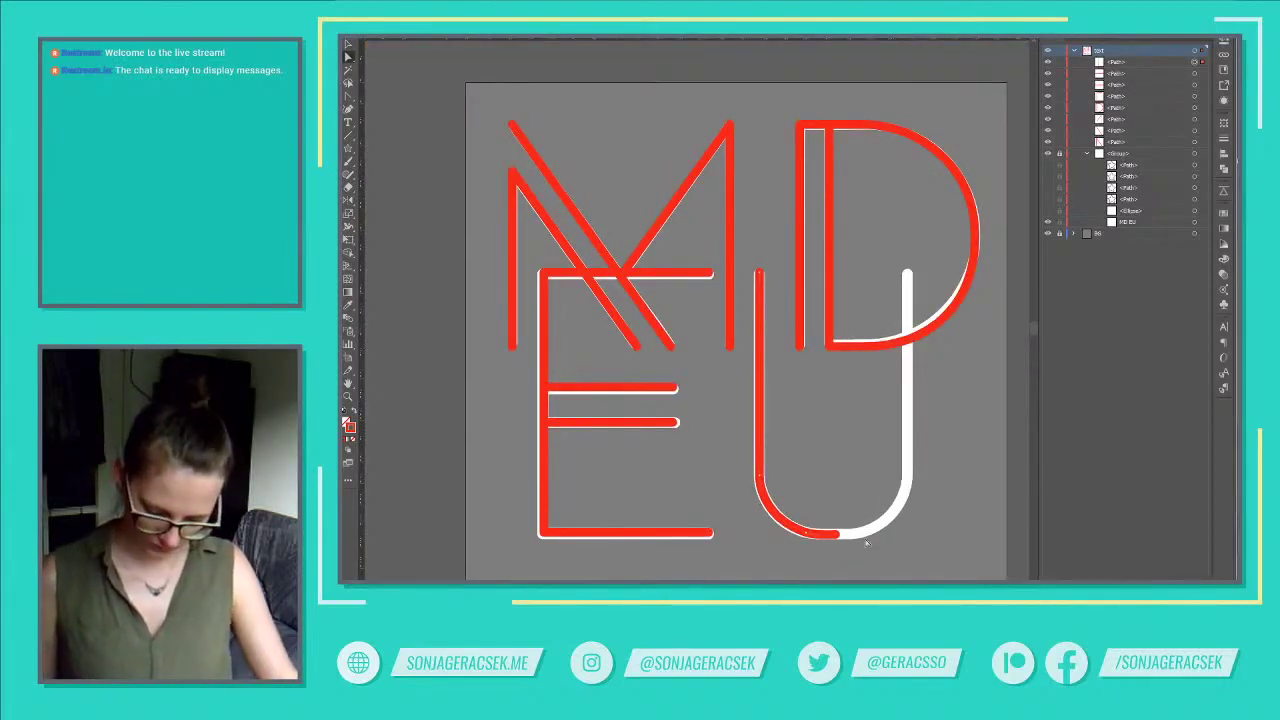
key(a)
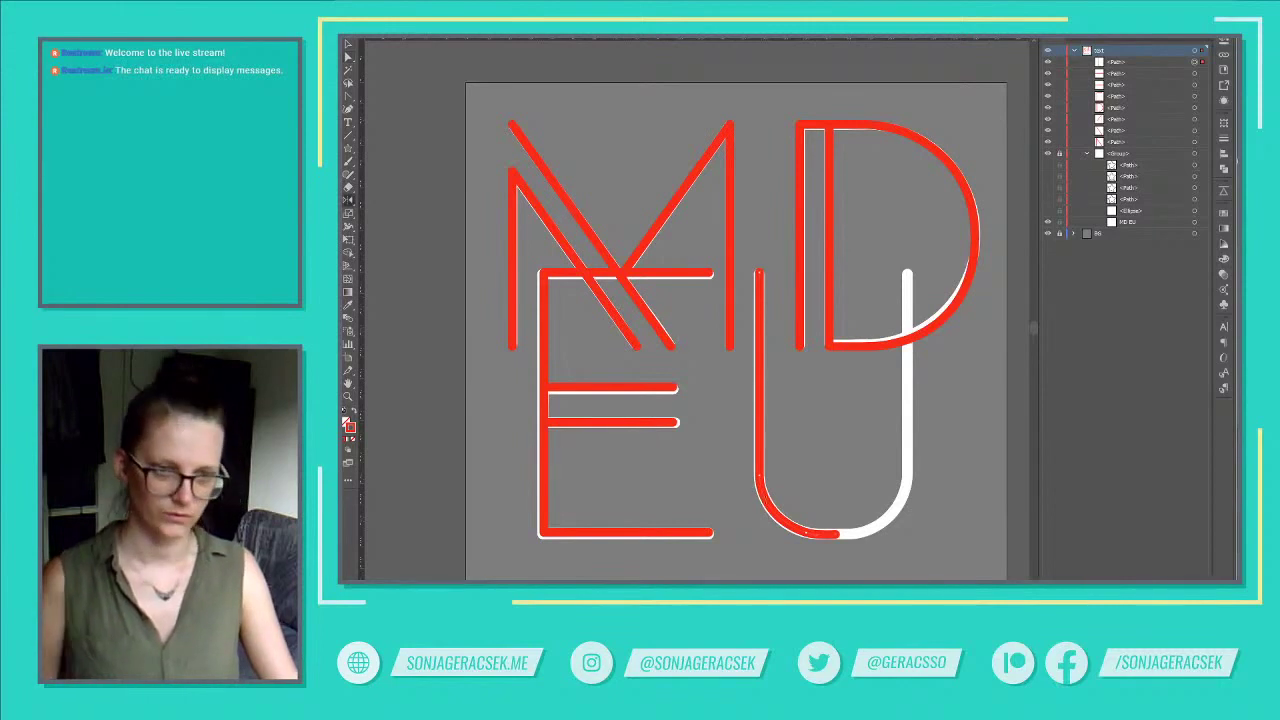
click(886, 508)
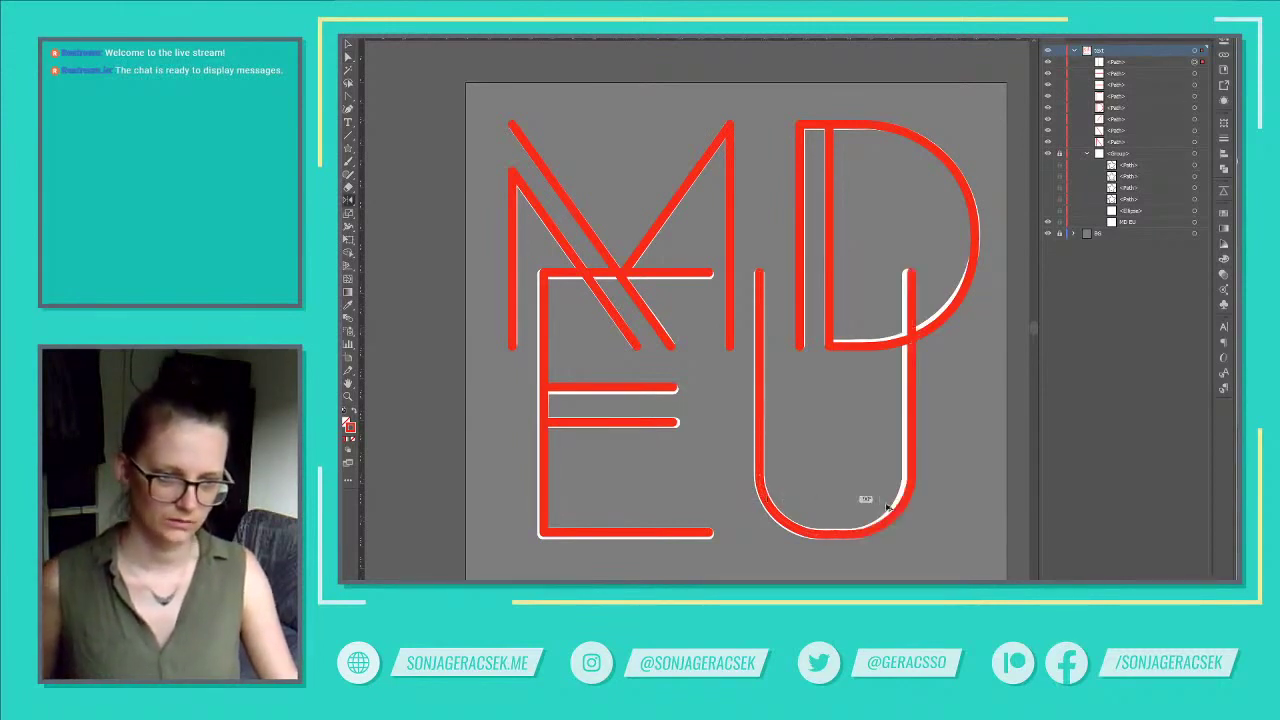
key(ctrl+c)
key(ctrl+f)
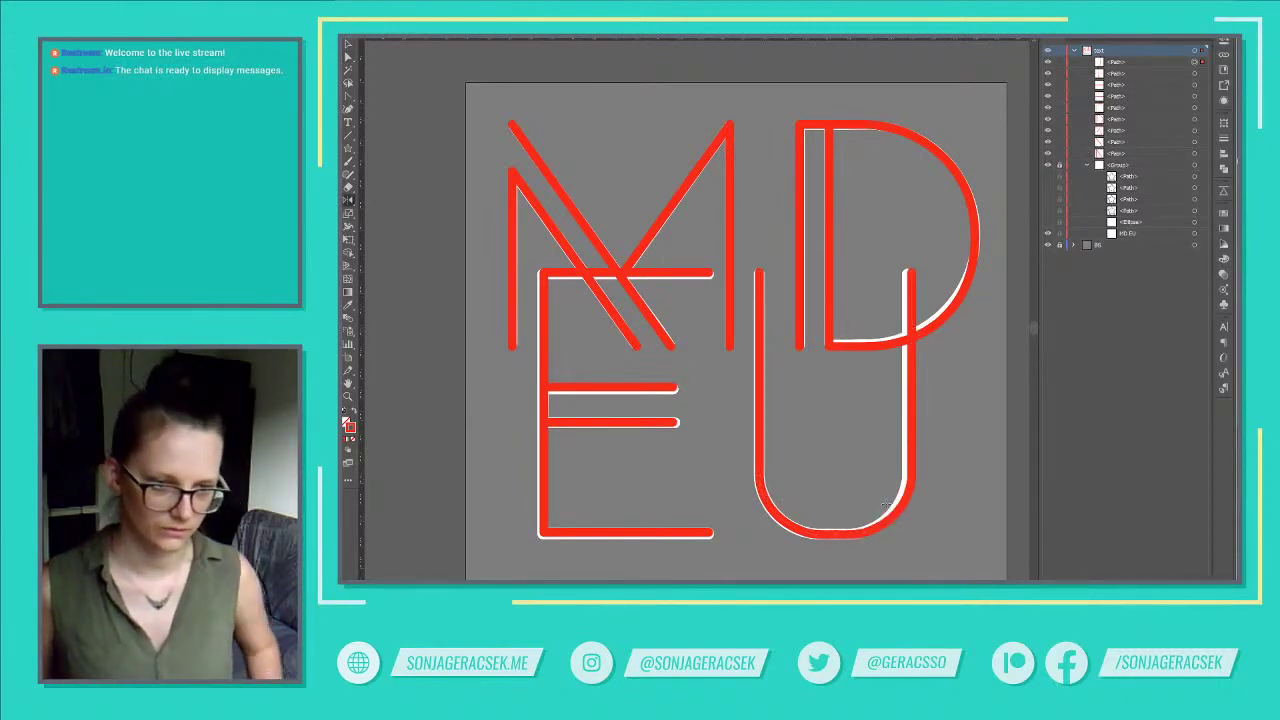
Shift the mirrored half of the U inward so its base overlaps the original half and its stem nears the white lettering.
drag(906, 508, 886, 506)
key(Right)
key(Right)
key(Right)
key(Right)
key(Right)
key(Right)
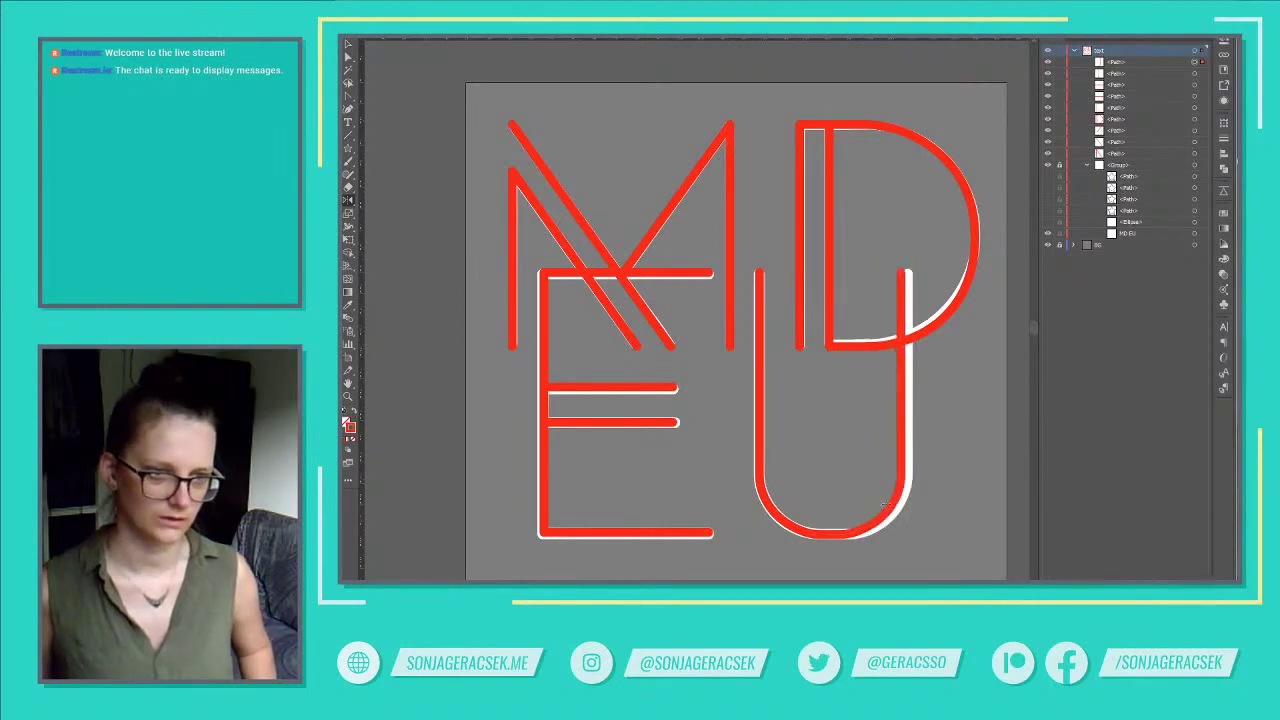
Separate the overlapping end anchors at the middle of the U's base and join both halves into one path.
scroll(836, 549, up, 4)
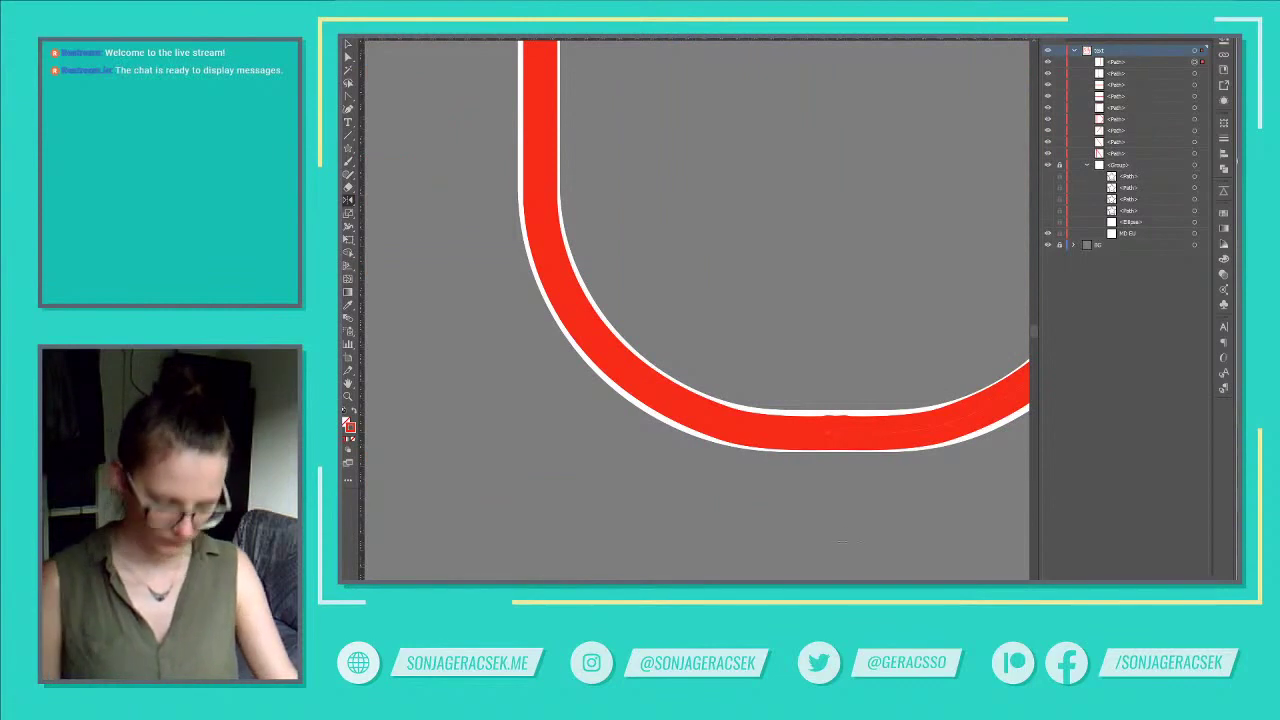
key(p)
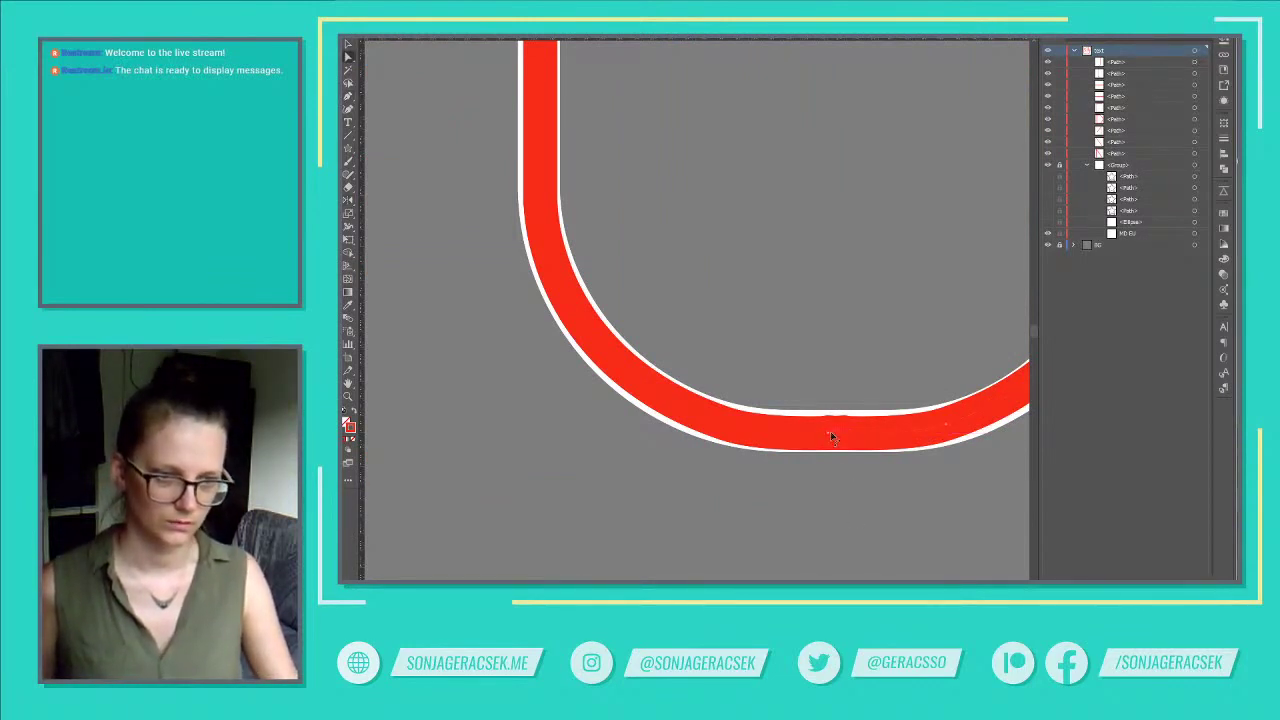
click(829, 437)
click(871, 437)
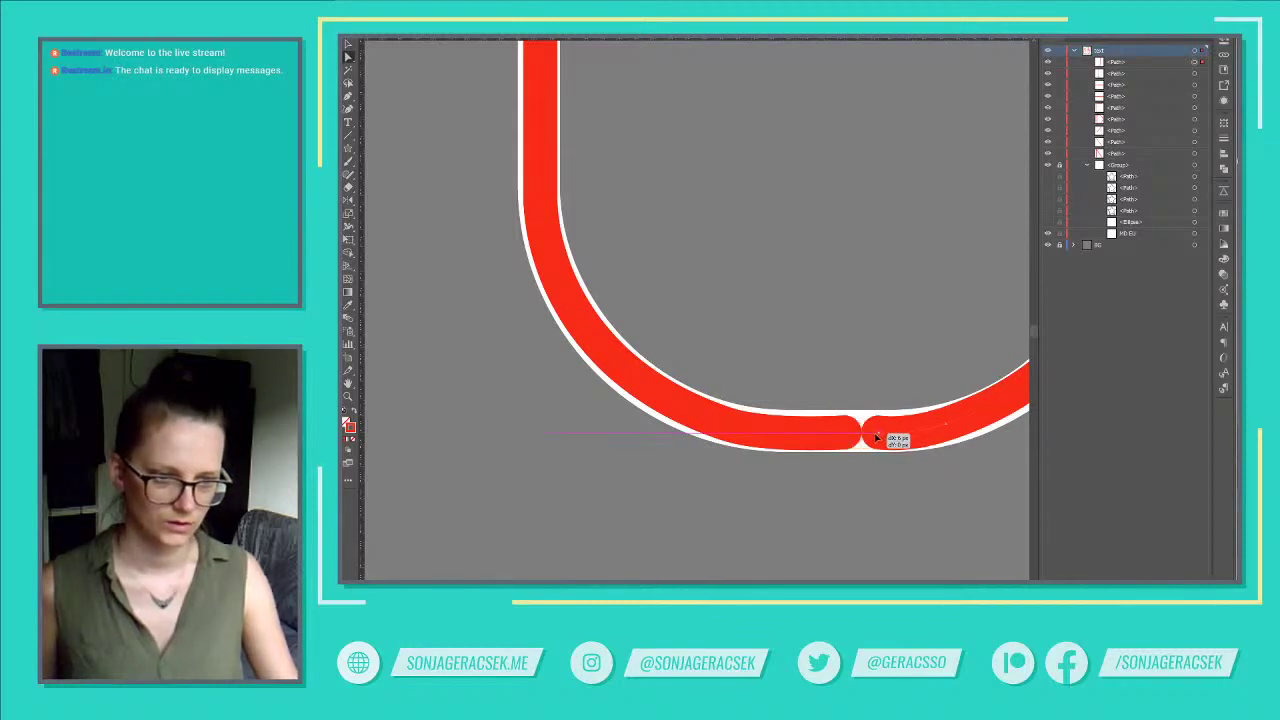
key(v)
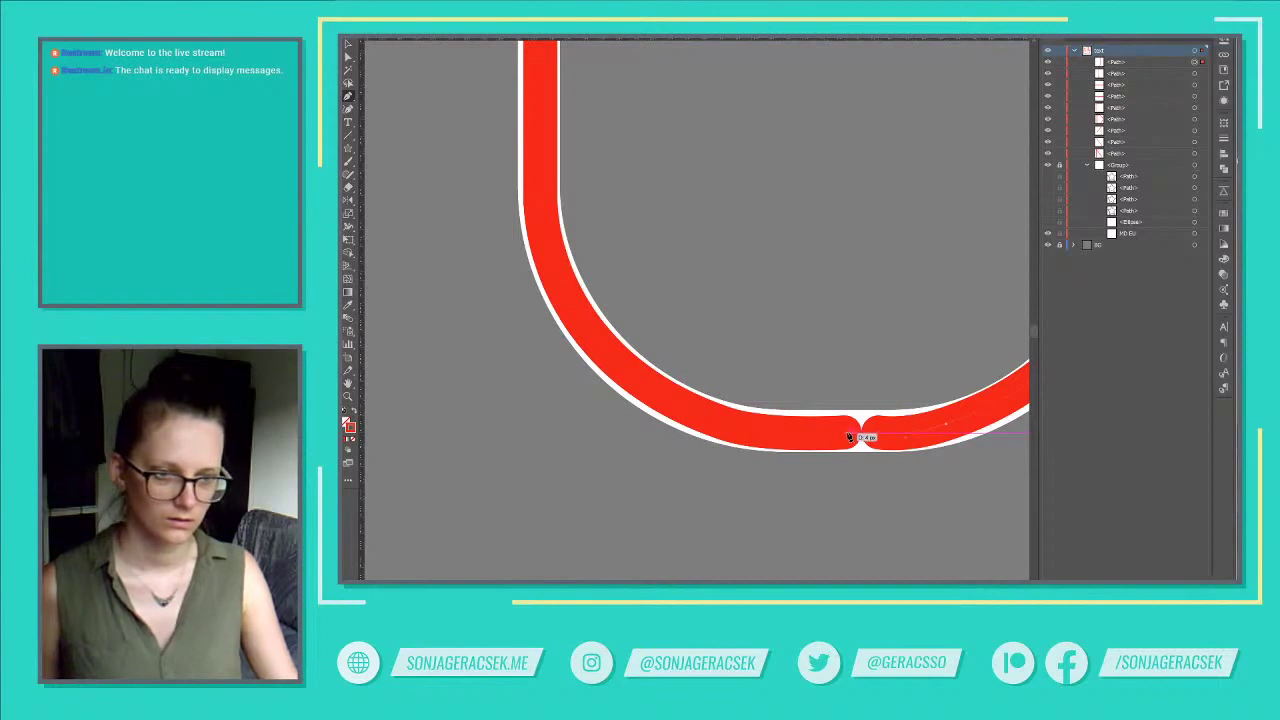
key(ctrl+j)
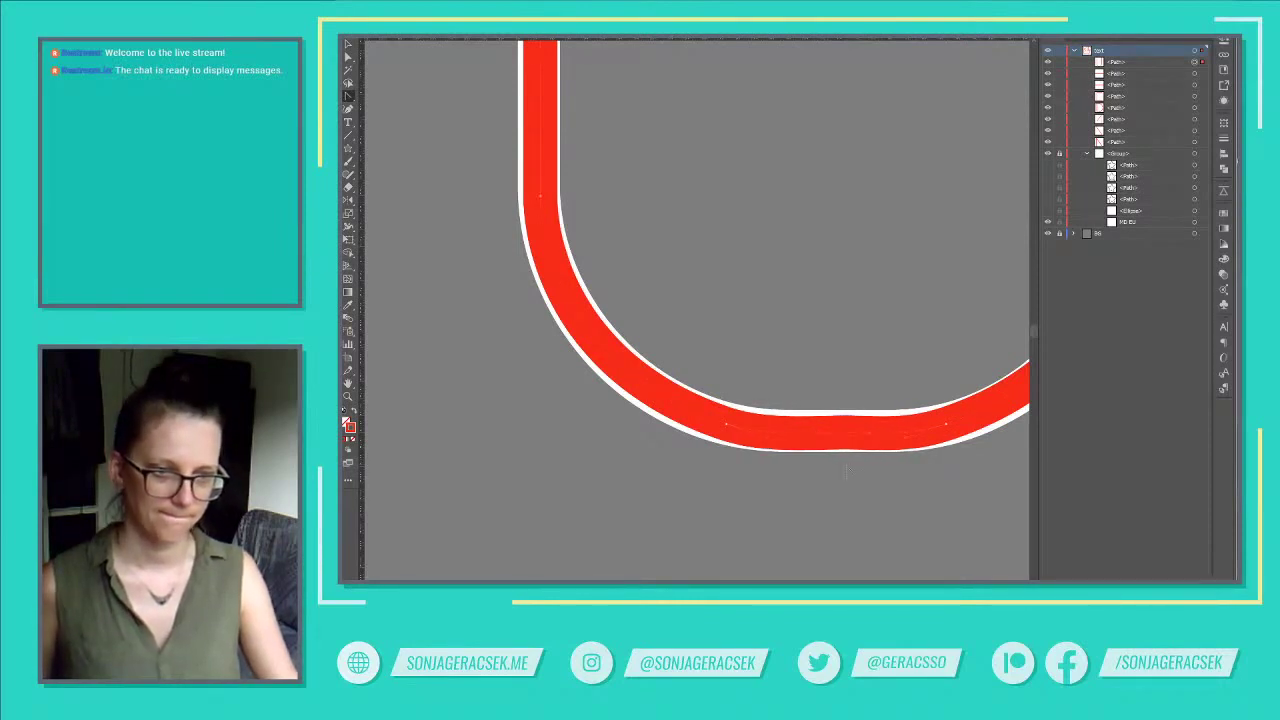
scroll(920, 479, down, 1)
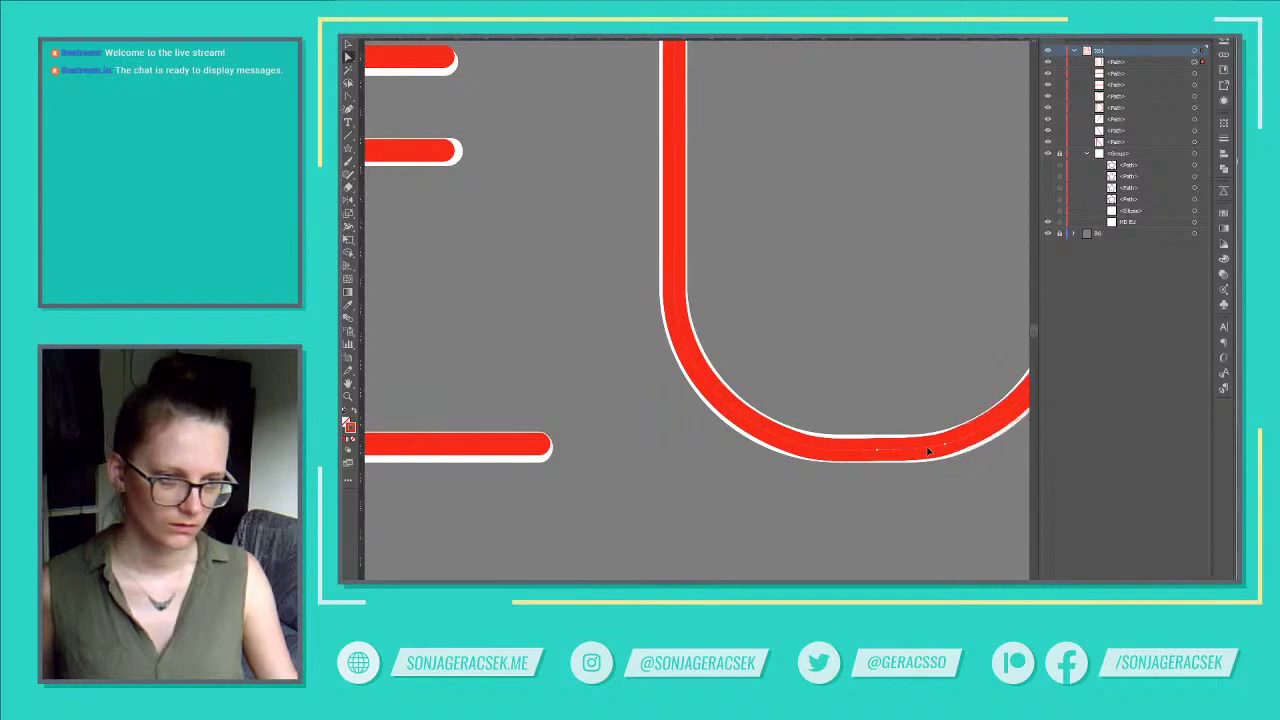
scroll(925, 450, down, 2)
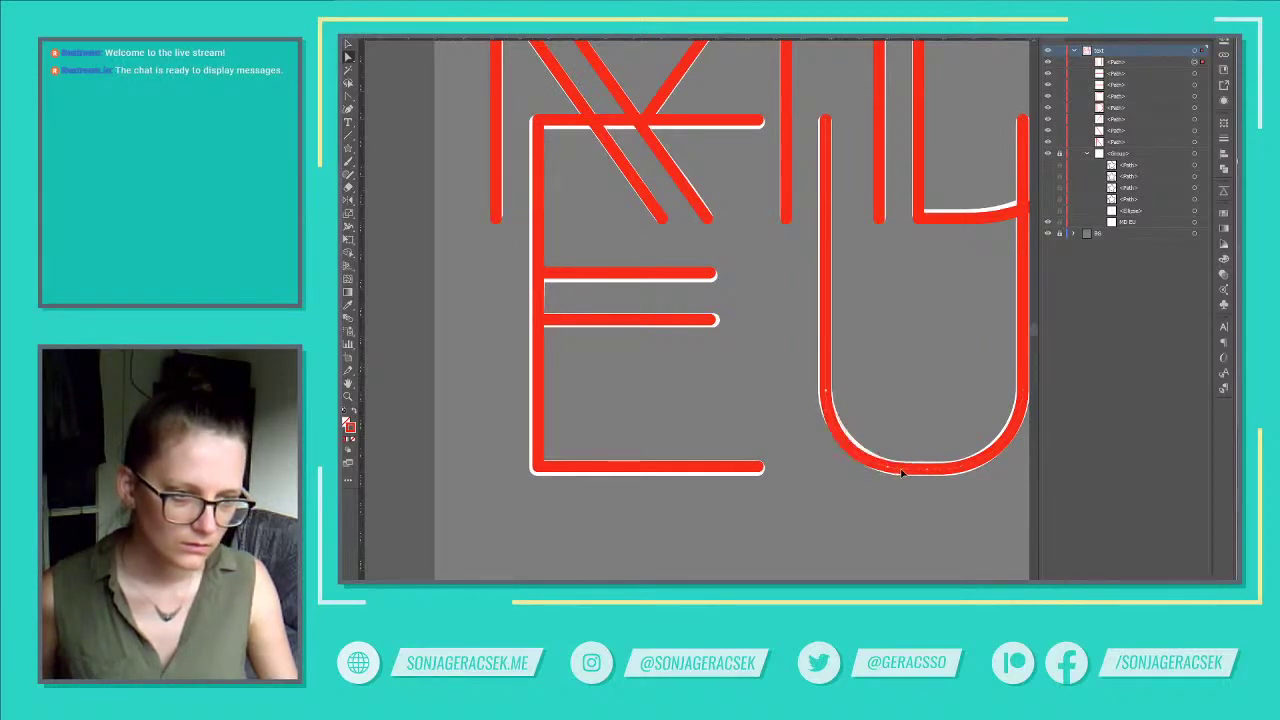
Delete the group holding the original white lettering, and select all the remaining red letter paths.
scroll(951, 514, down, 3)
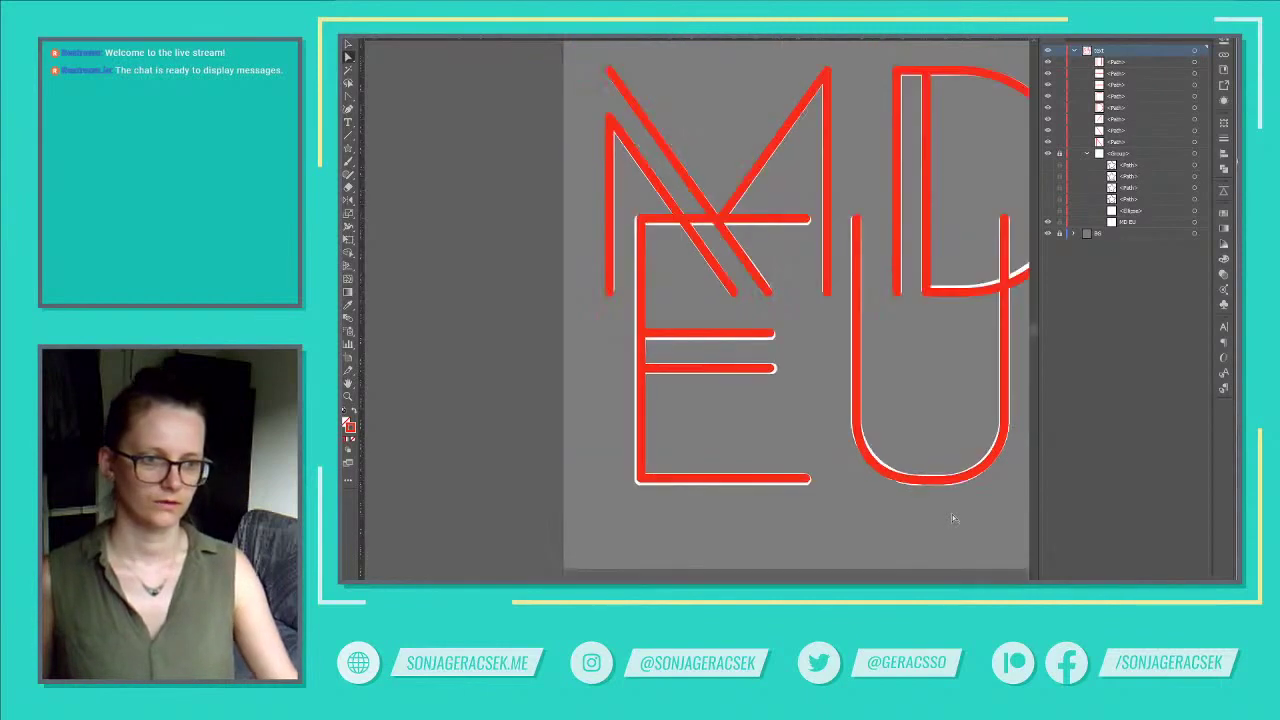
scroll(918, 545, down, 2)
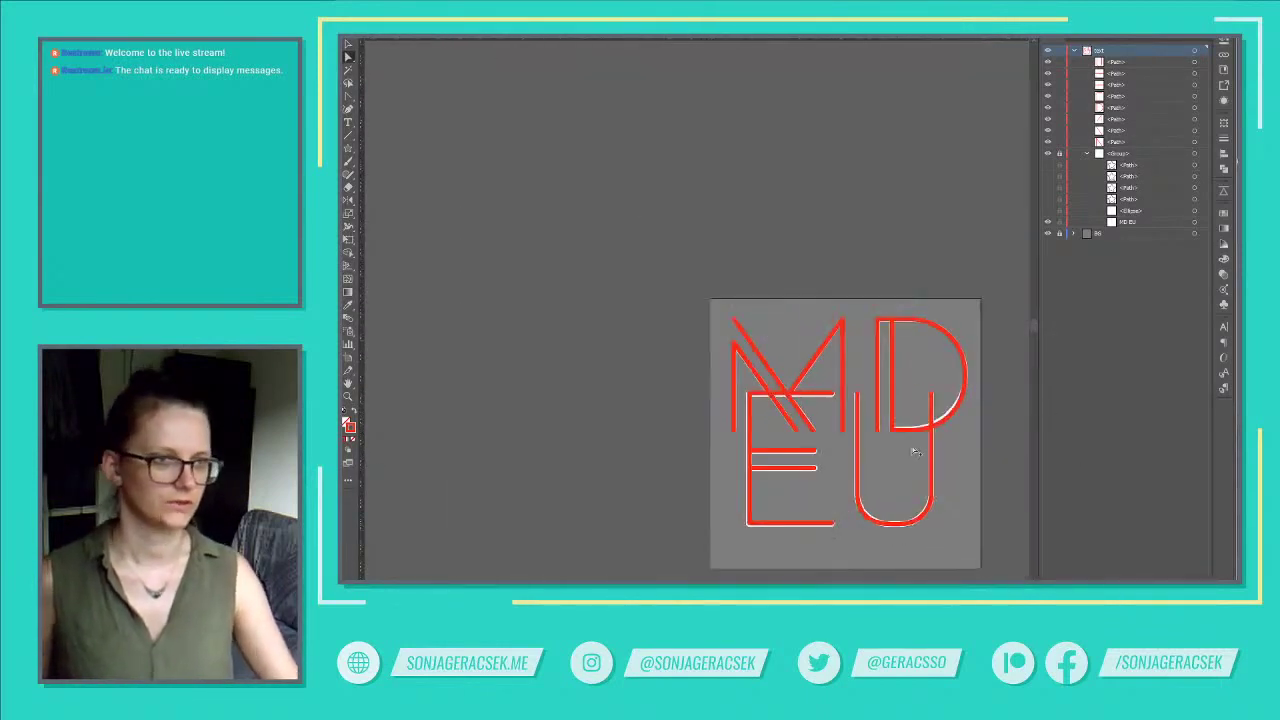
scroll(914, 452, up, 2)
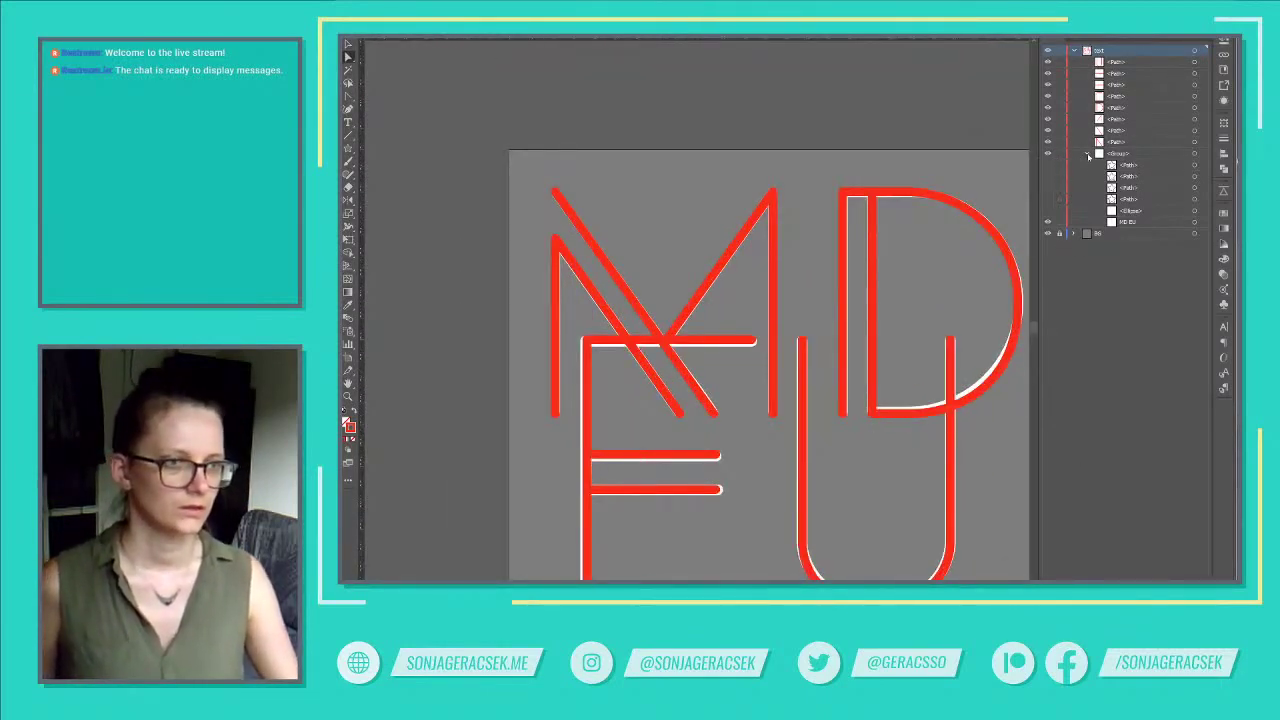
click(1087, 154)
click(1195, 154)
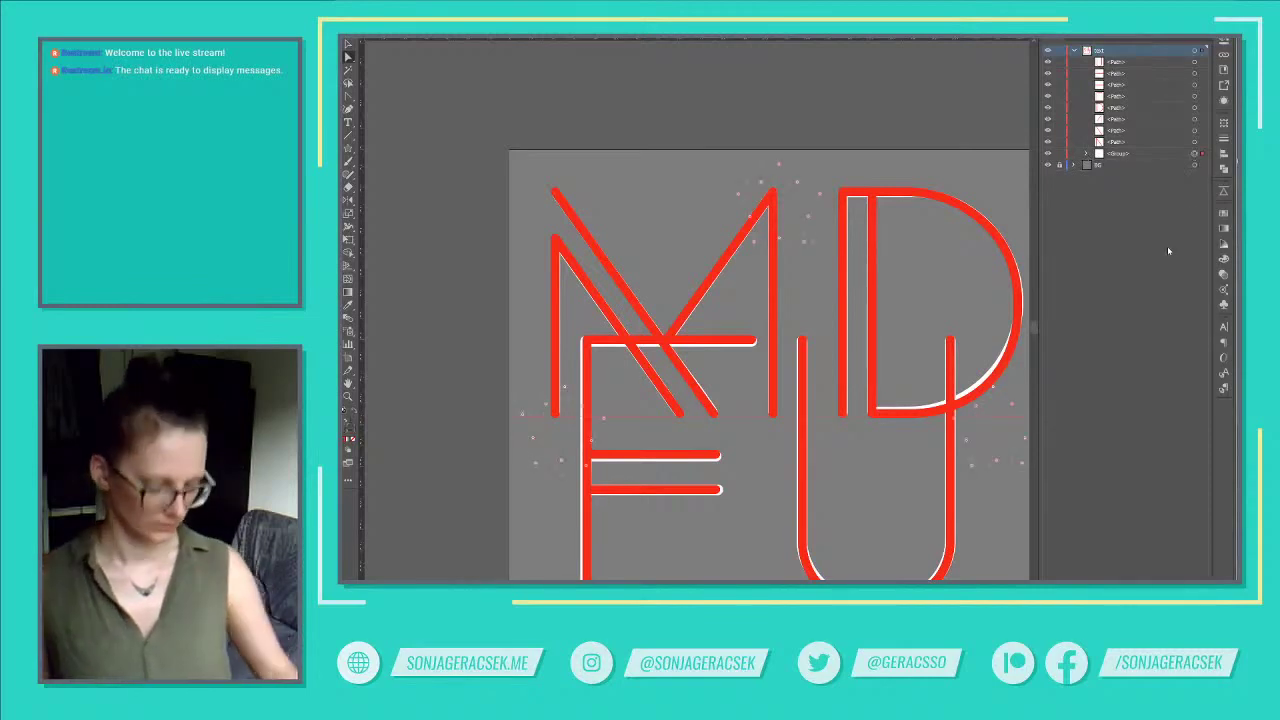
key(Delete)
scroll(820, 331, down, 2)
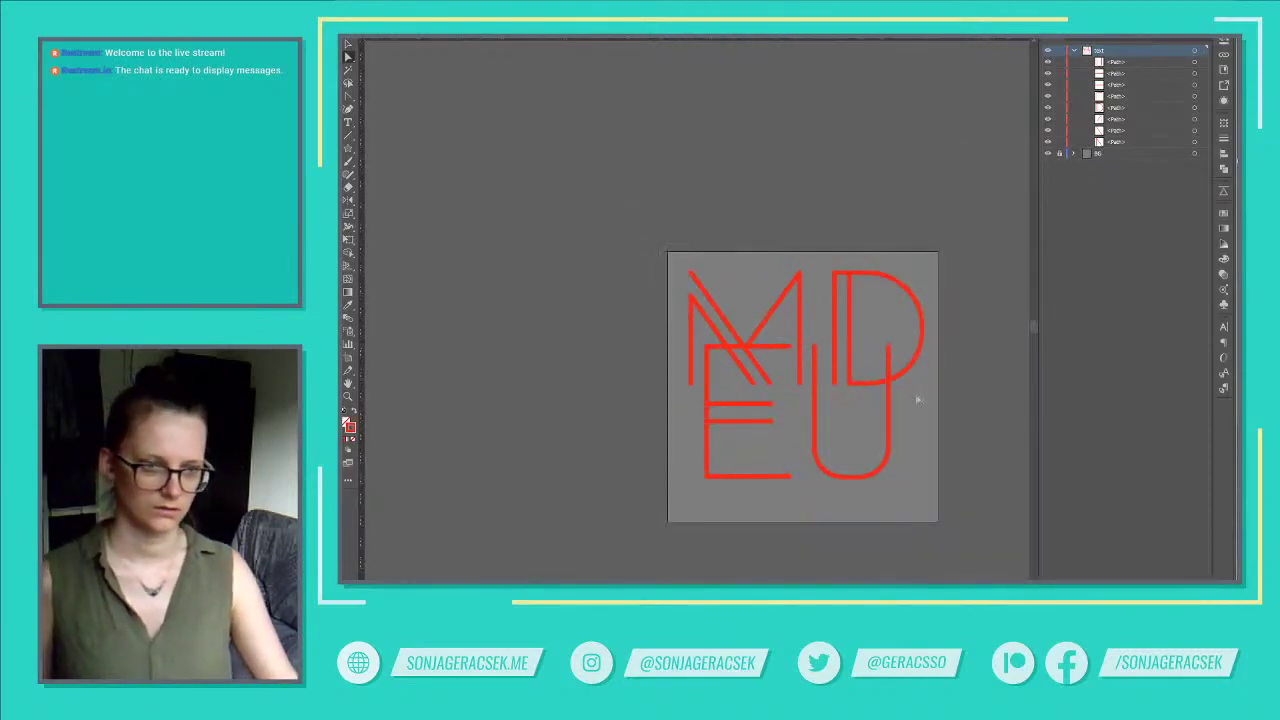
key(ctrl+a)
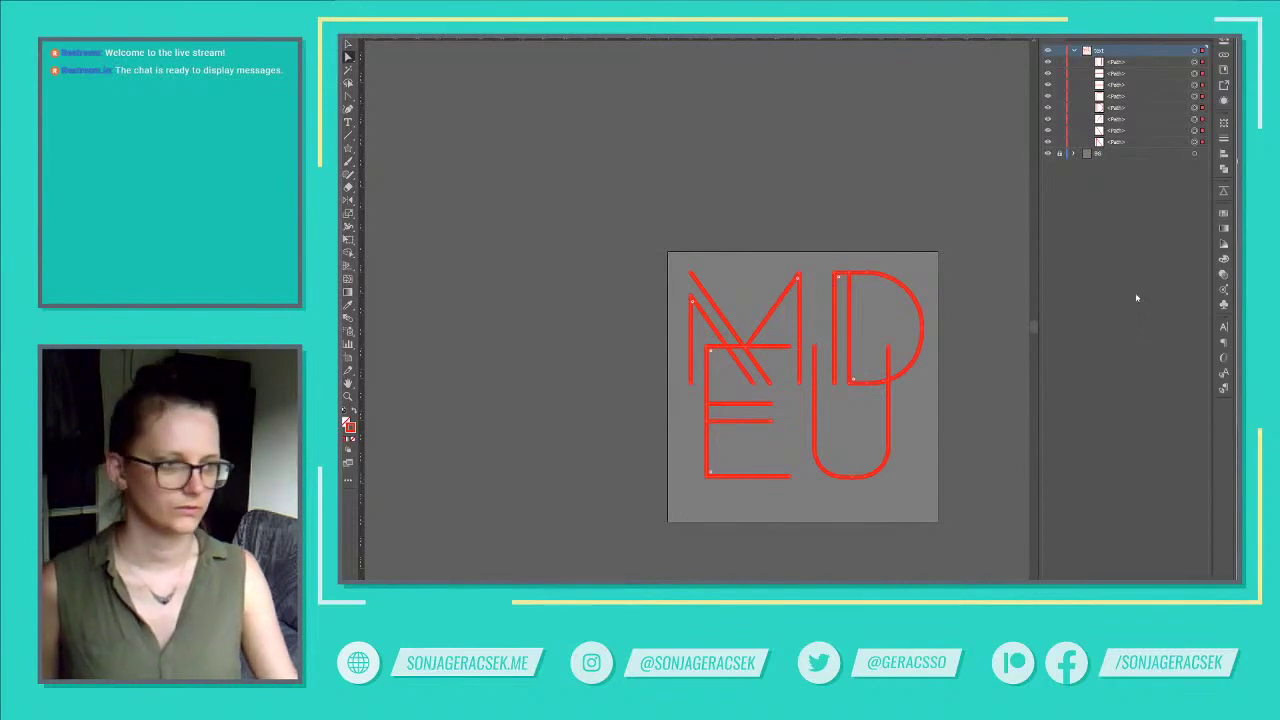
Recolour the strokes of all the selected letter paths to white and deselect them.
click(1221, 216)
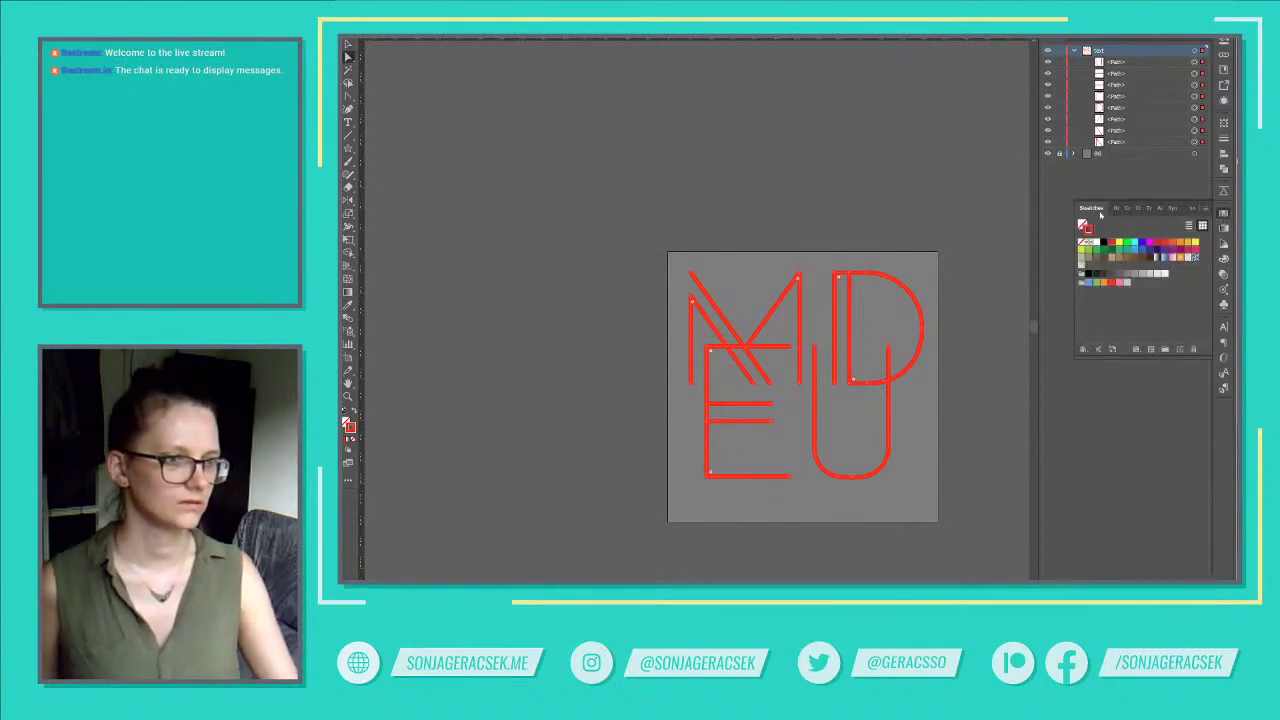
click(1096, 243)
click(883, 104)
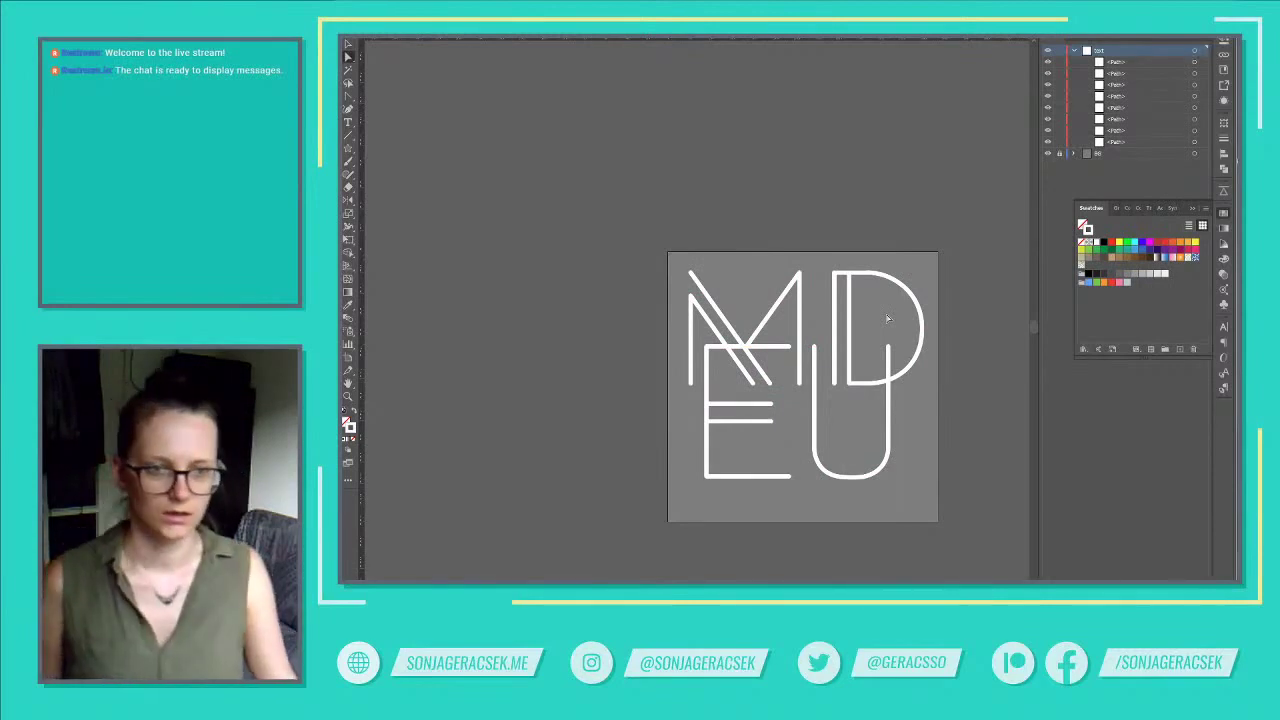
Draw a 14 px square spanning the gap between the D's two stems, with a white fill and no stroke.
scroll(821, 438, up, 1)
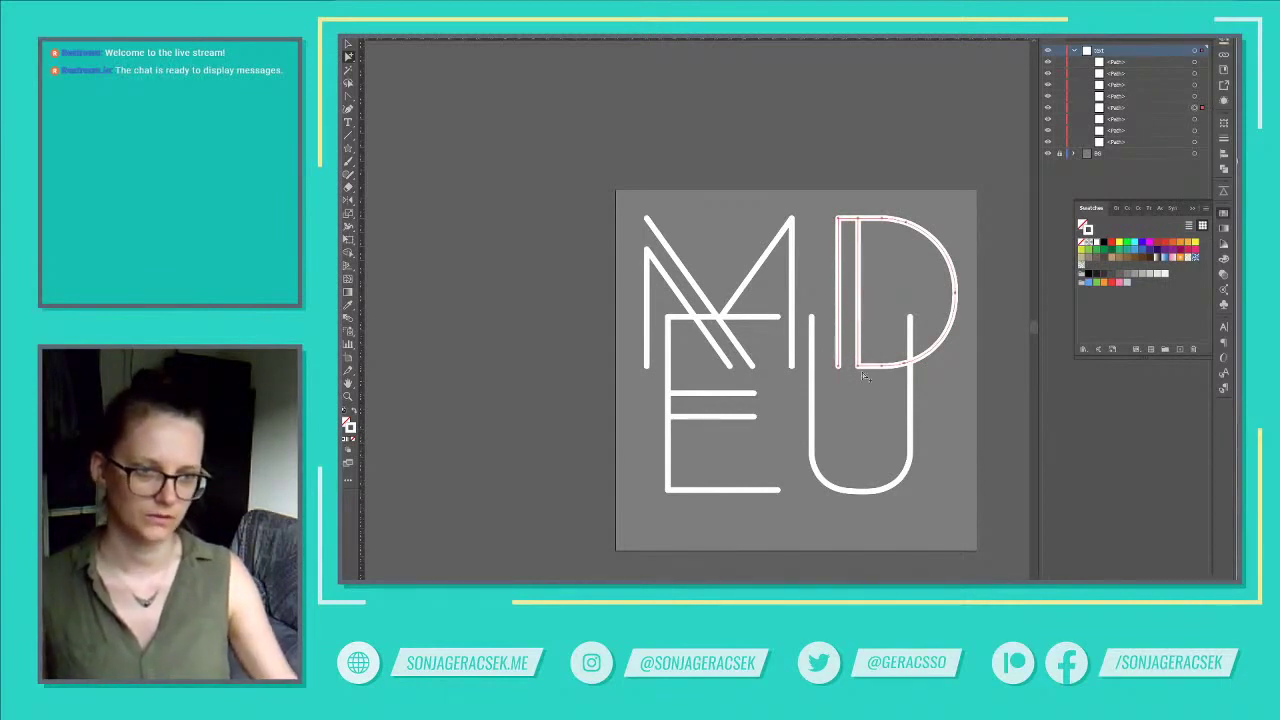
key(m)
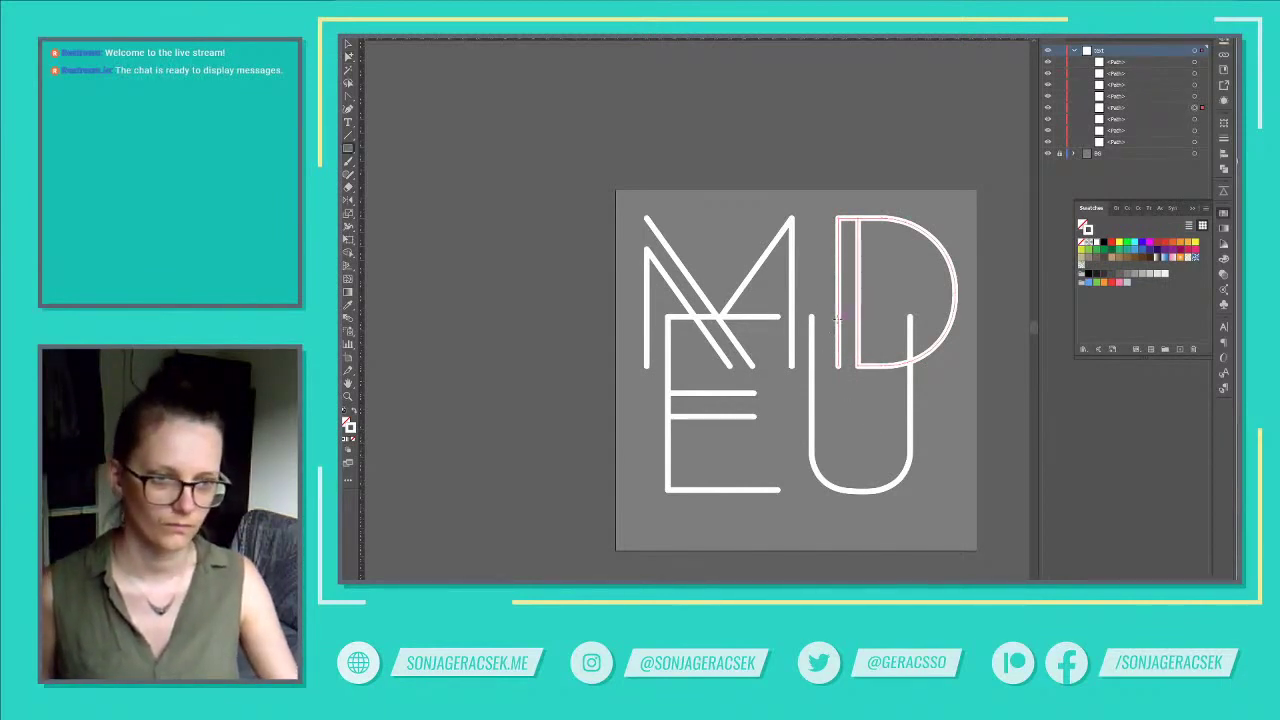
drag(838, 320, 858, 341)
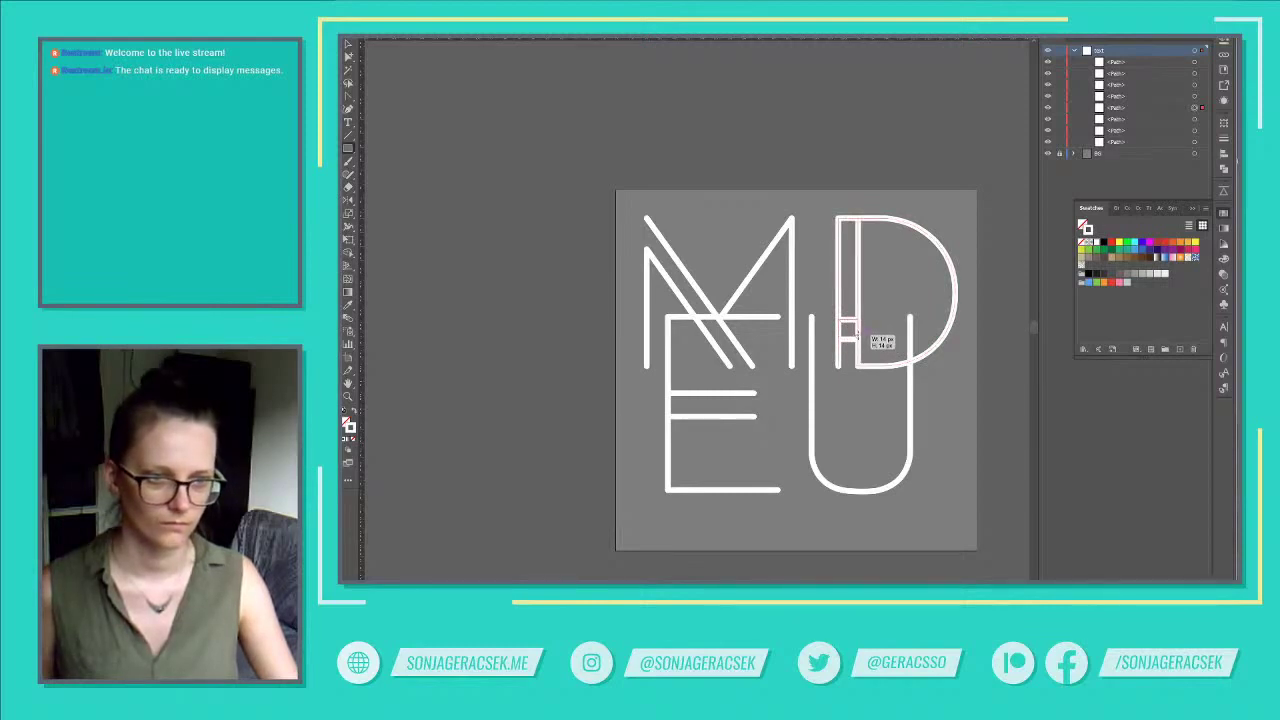
click(354, 412)
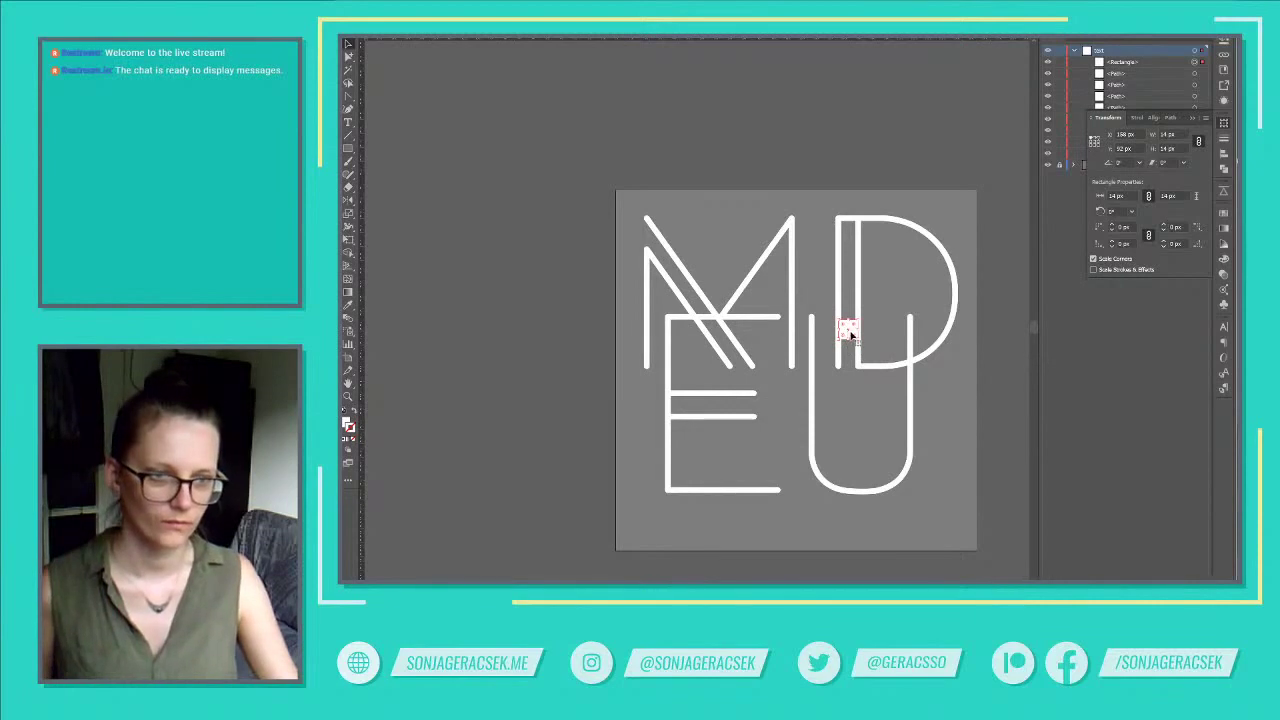
Group the M's paths, and space the stems of the D, U and M evenly using the 14 px square as a spacer.
drag(845, 338, 793, 364)
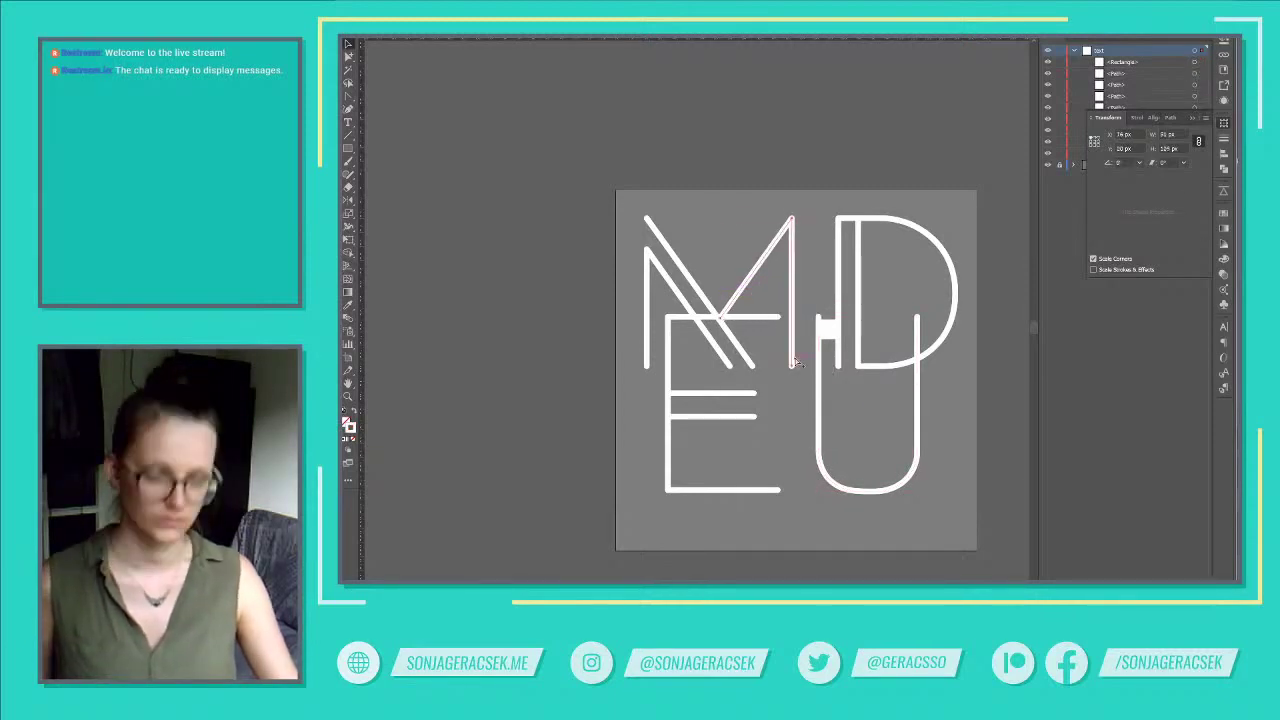
click(762, 314)
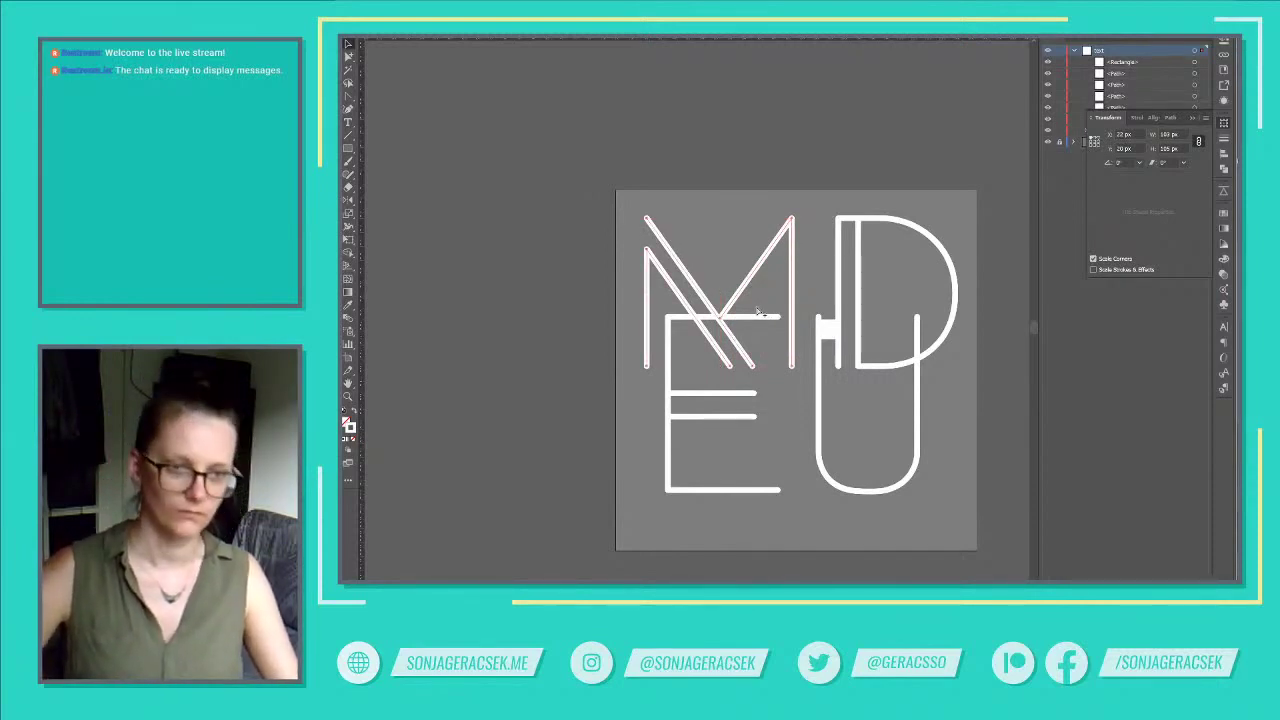
key(ctrl+g)
click(814, 332)
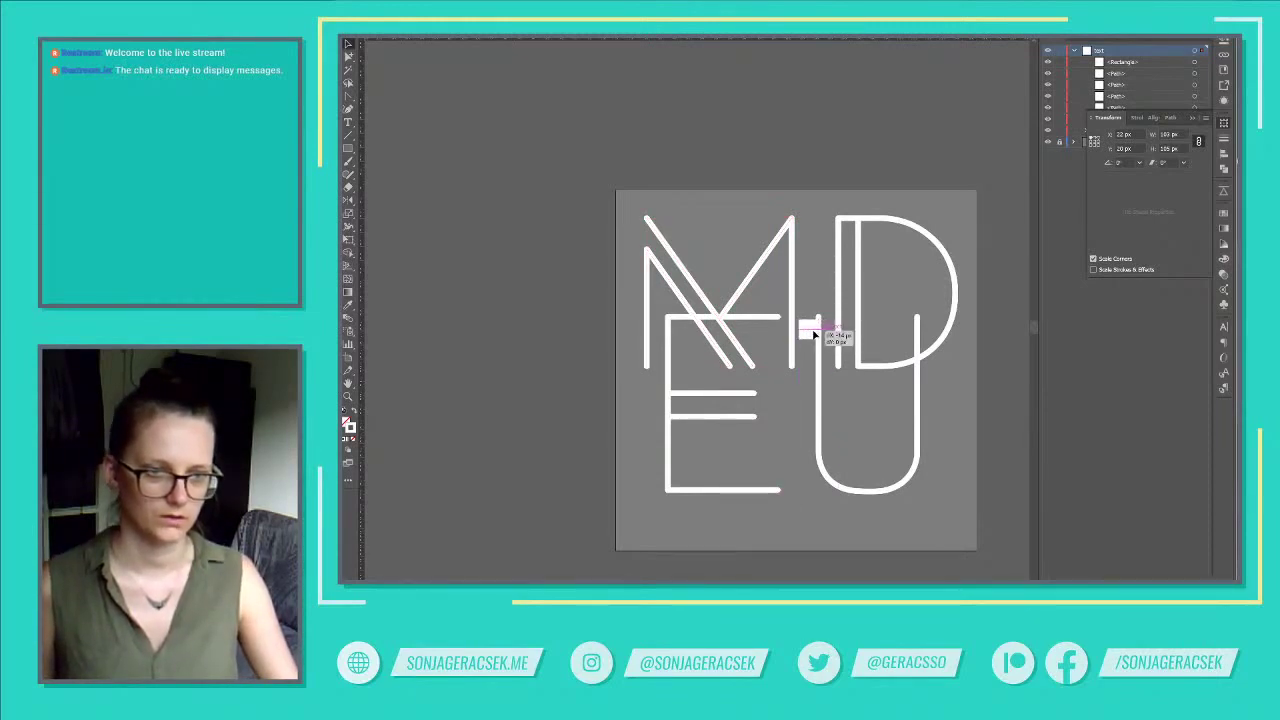
drag(794, 344, 803, 337)
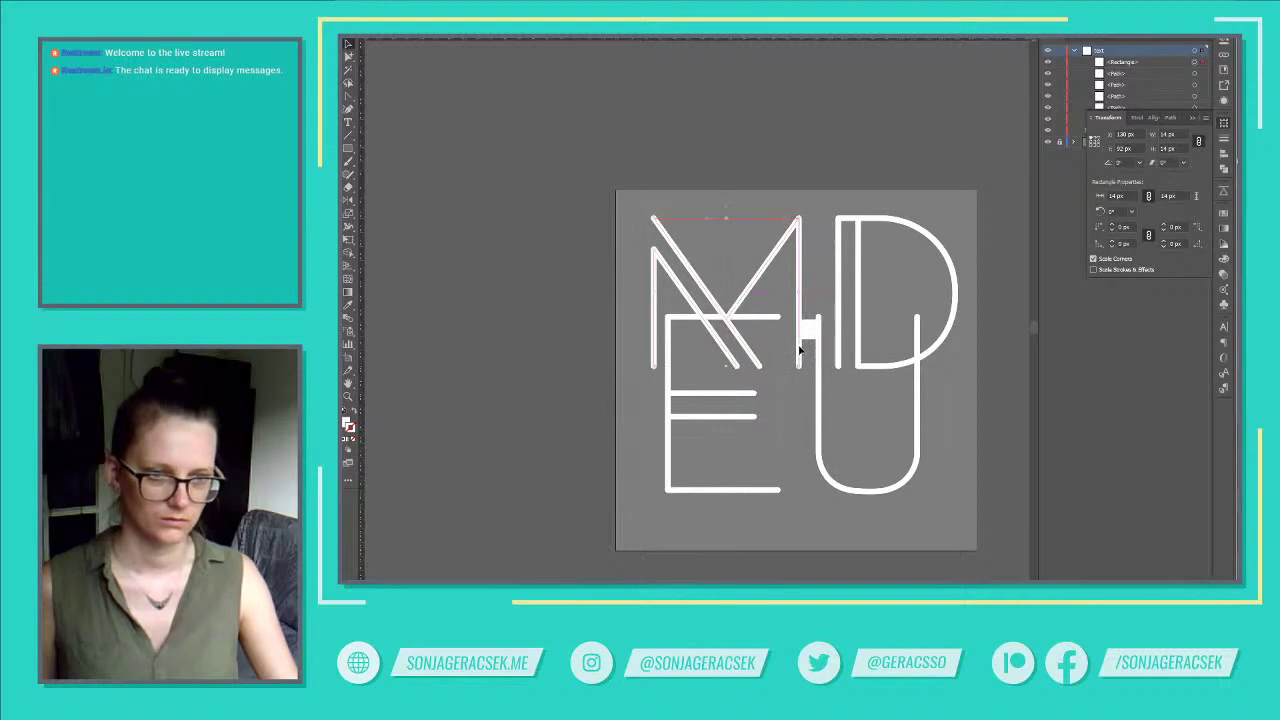
click(803, 336)
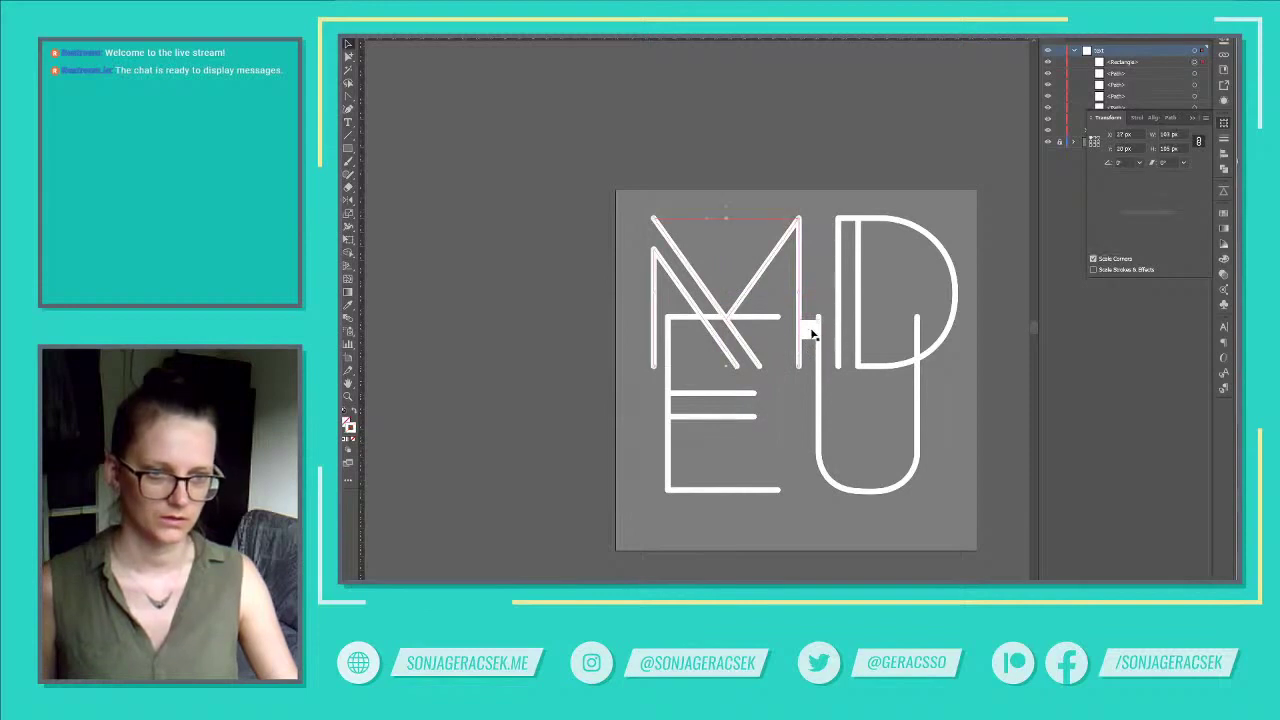
Offset the E's outline by the square's width from the M's outer stem, and park the square outside the artboard.
click(659, 330)
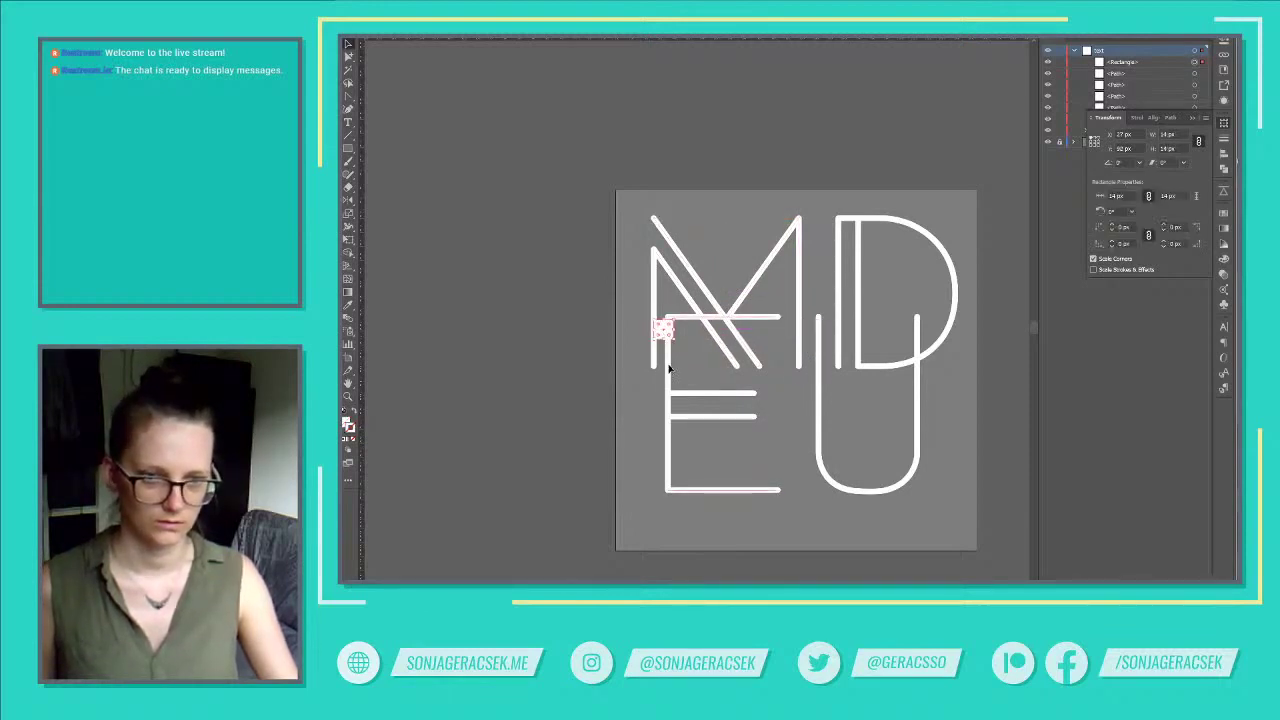
drag(672, 370, 789, 334)
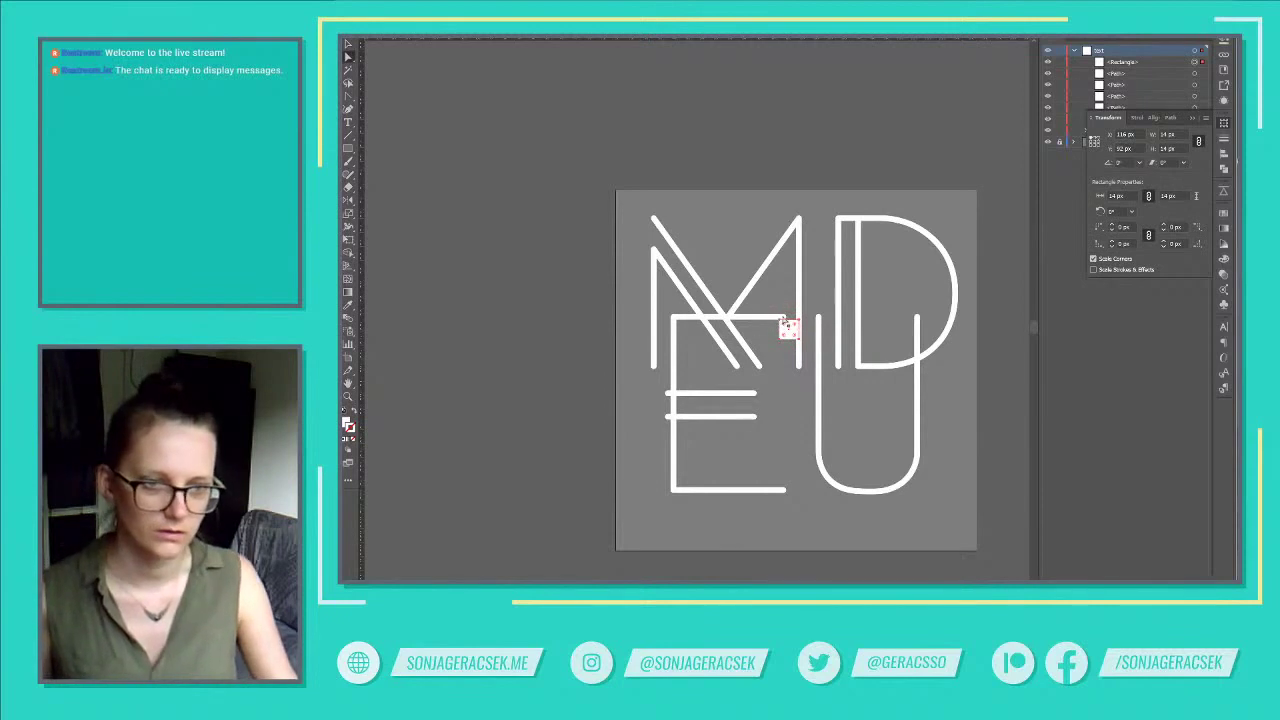
drag(797, 323, 497, 380)
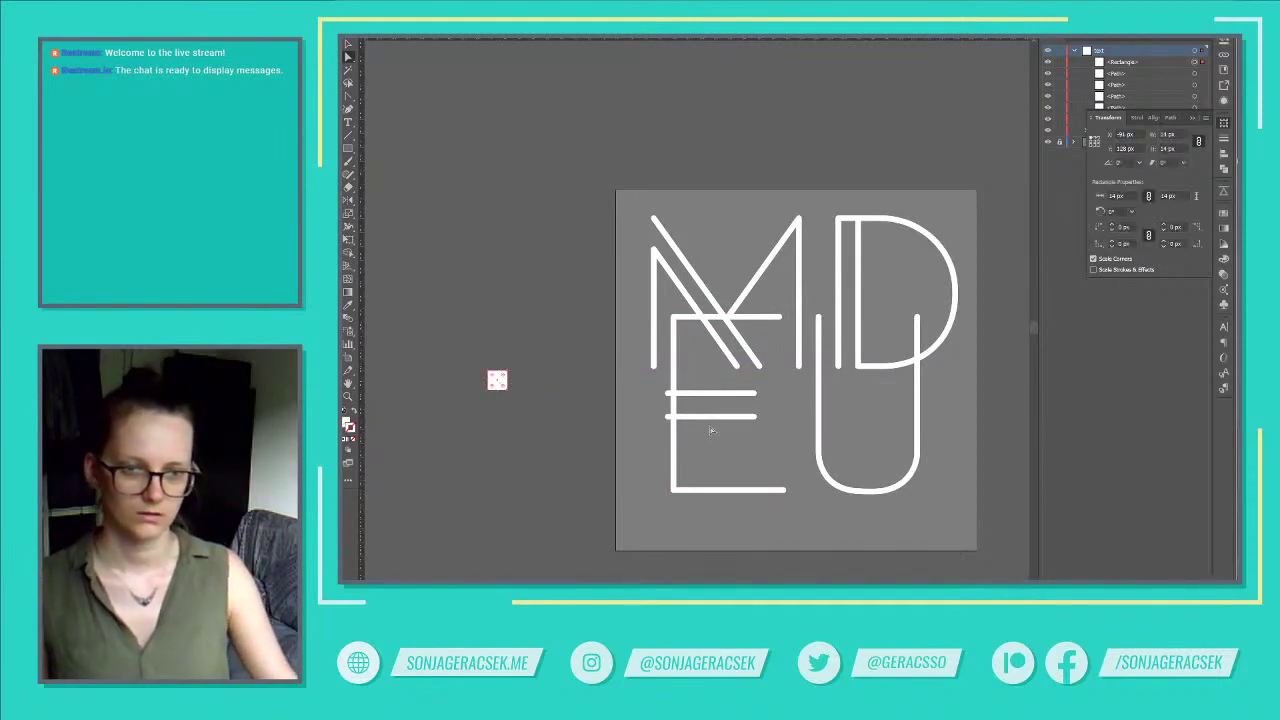
Move both middle bars of the E together so they start at its shifted stem.
click(714, 398)
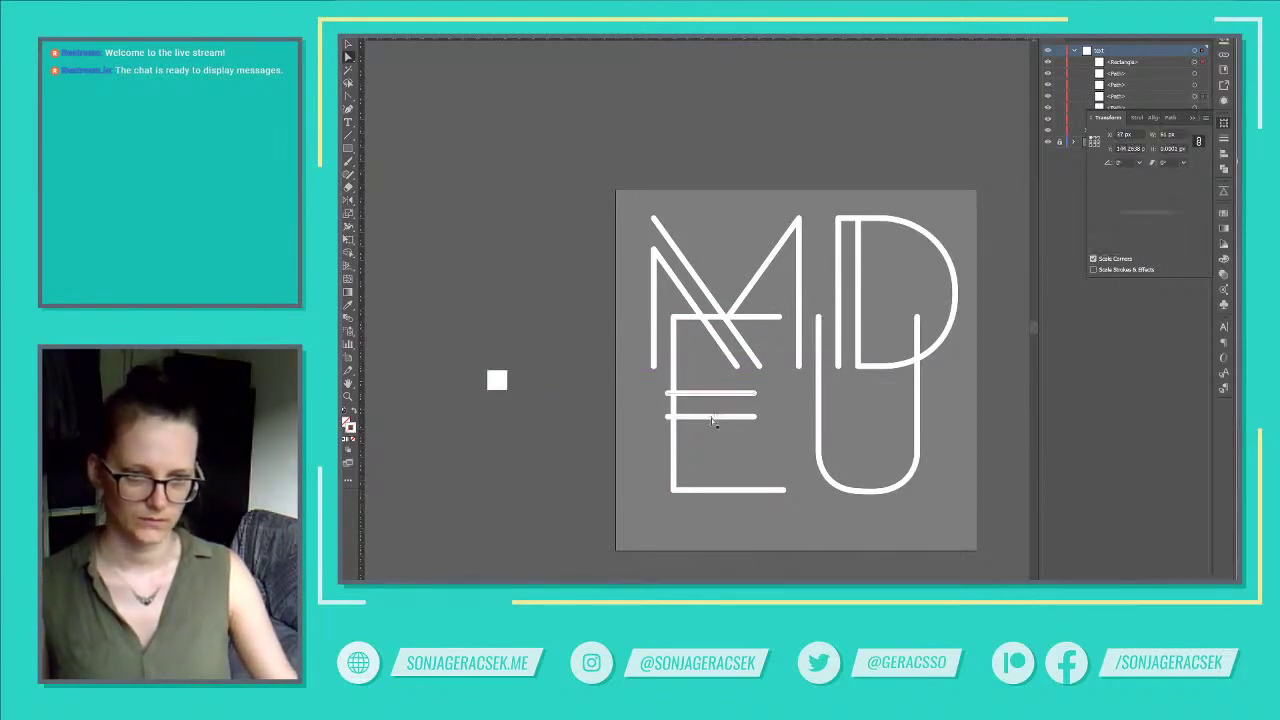
shift+click(706, 418)
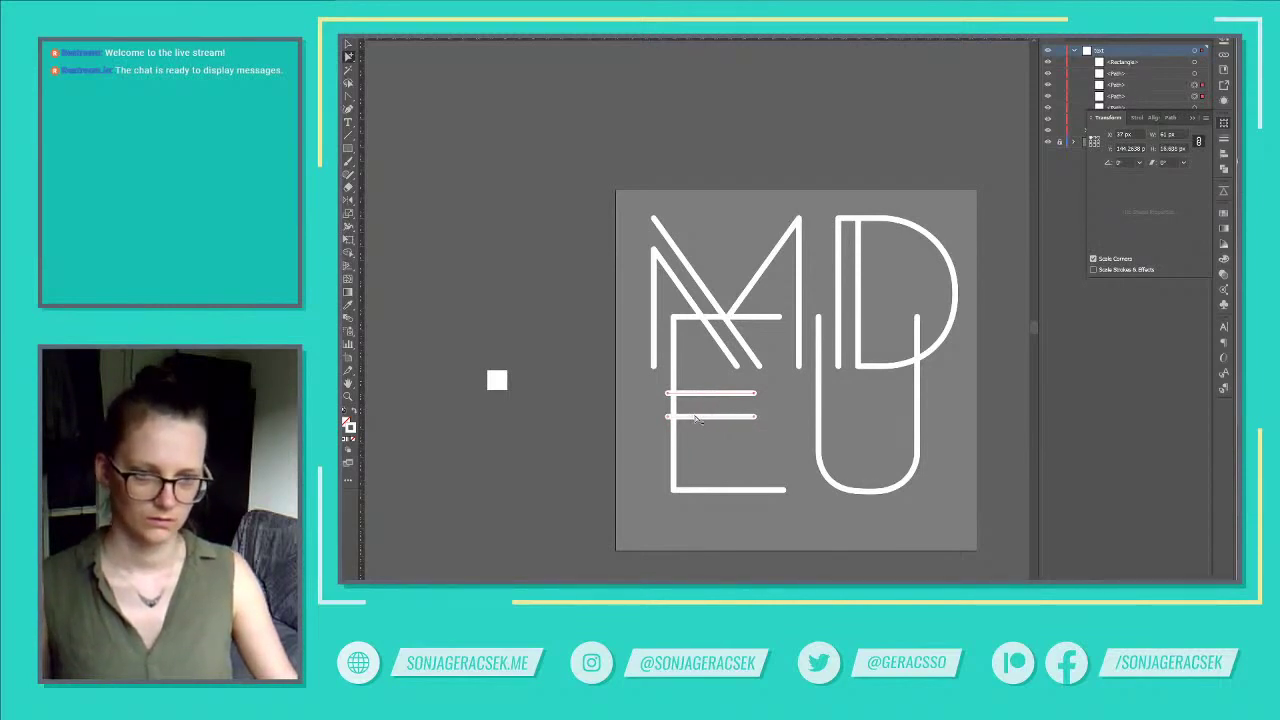
drag(692, 420, 704, 427)
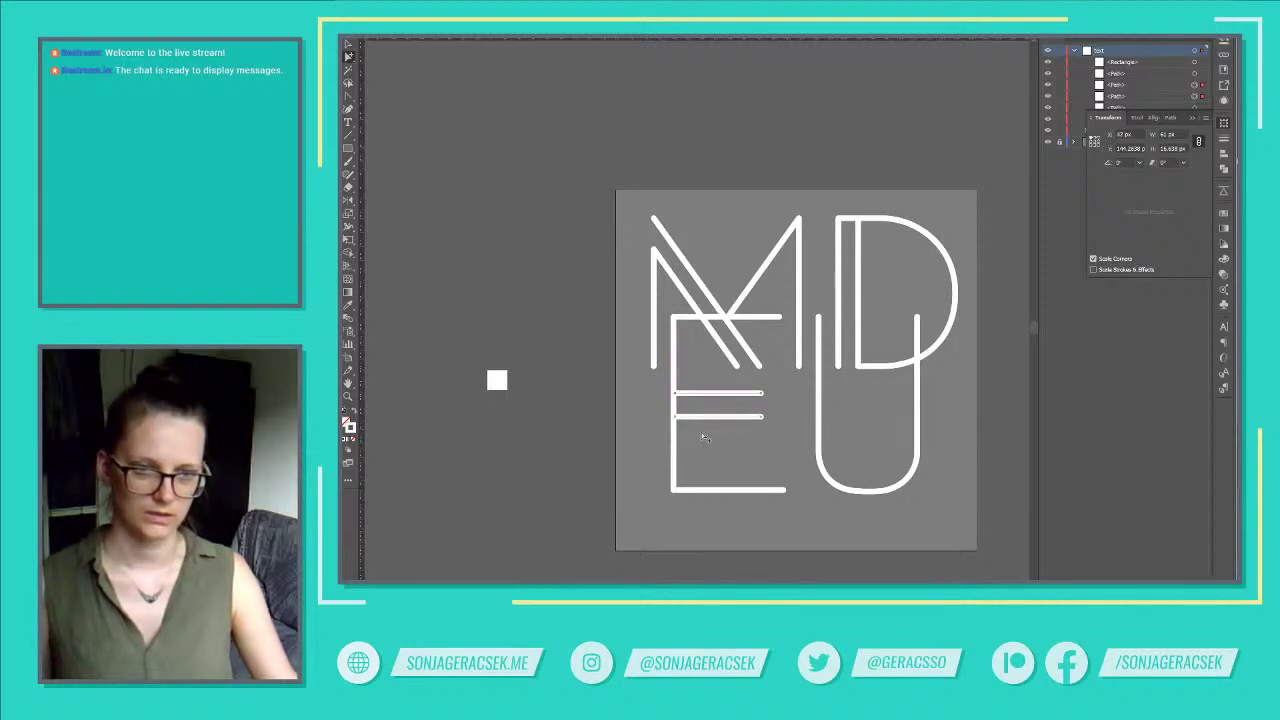
key(shift+Left)
key(shift+Left)
key(shift+Left)
key(shift+Left)
key(shift+Left)
key(shift+Left)
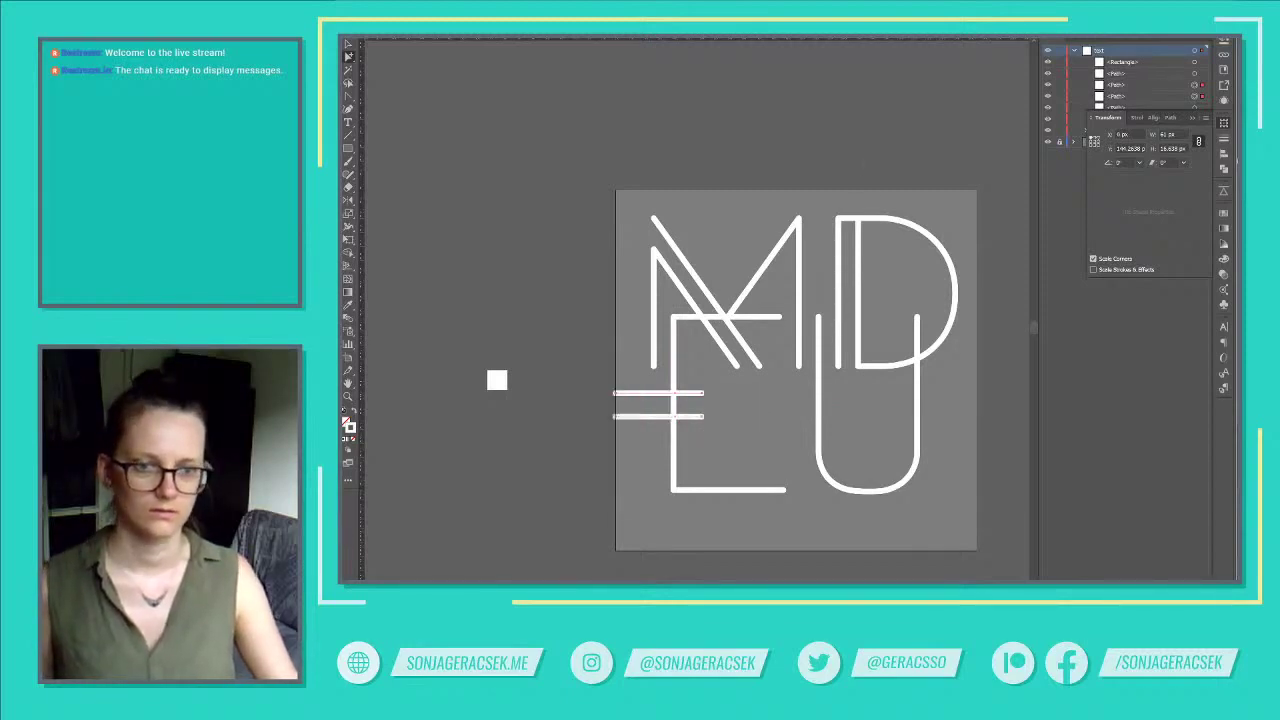
key(ctrl+z)
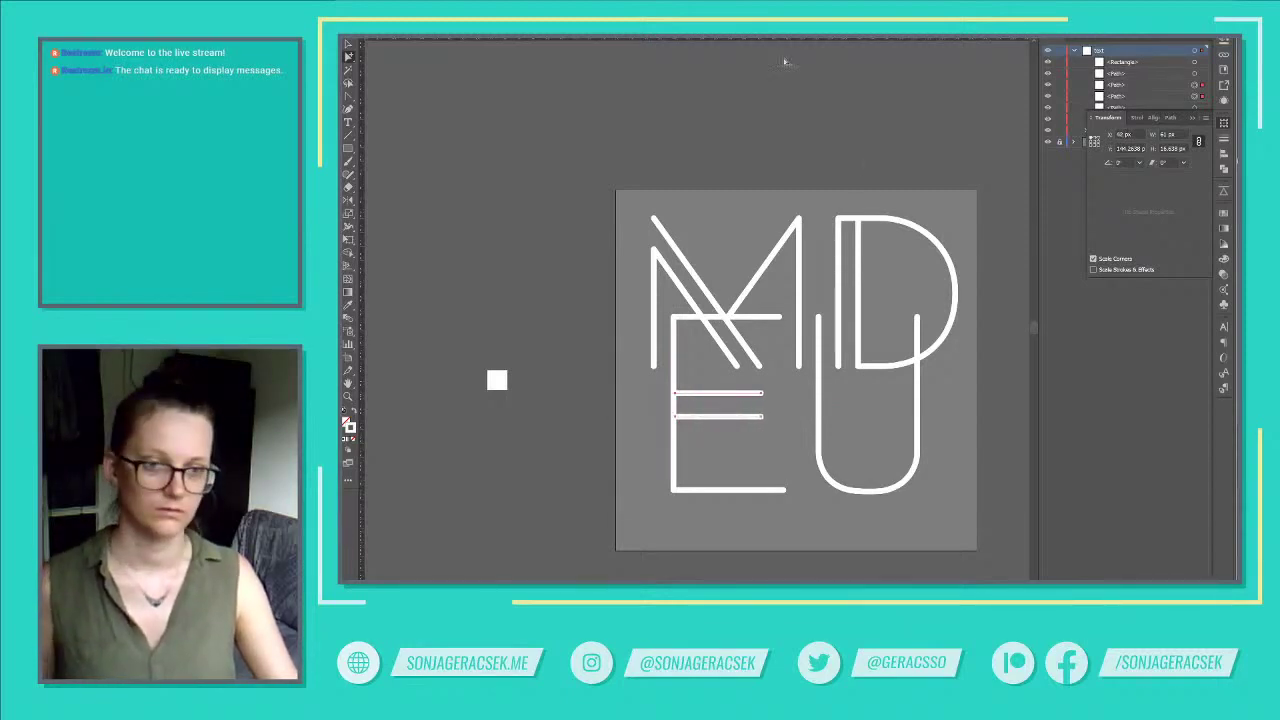
Group the E's outline with its middle bars, and shorten its lower arm to the same length as the upper arm.
click(674, 360)
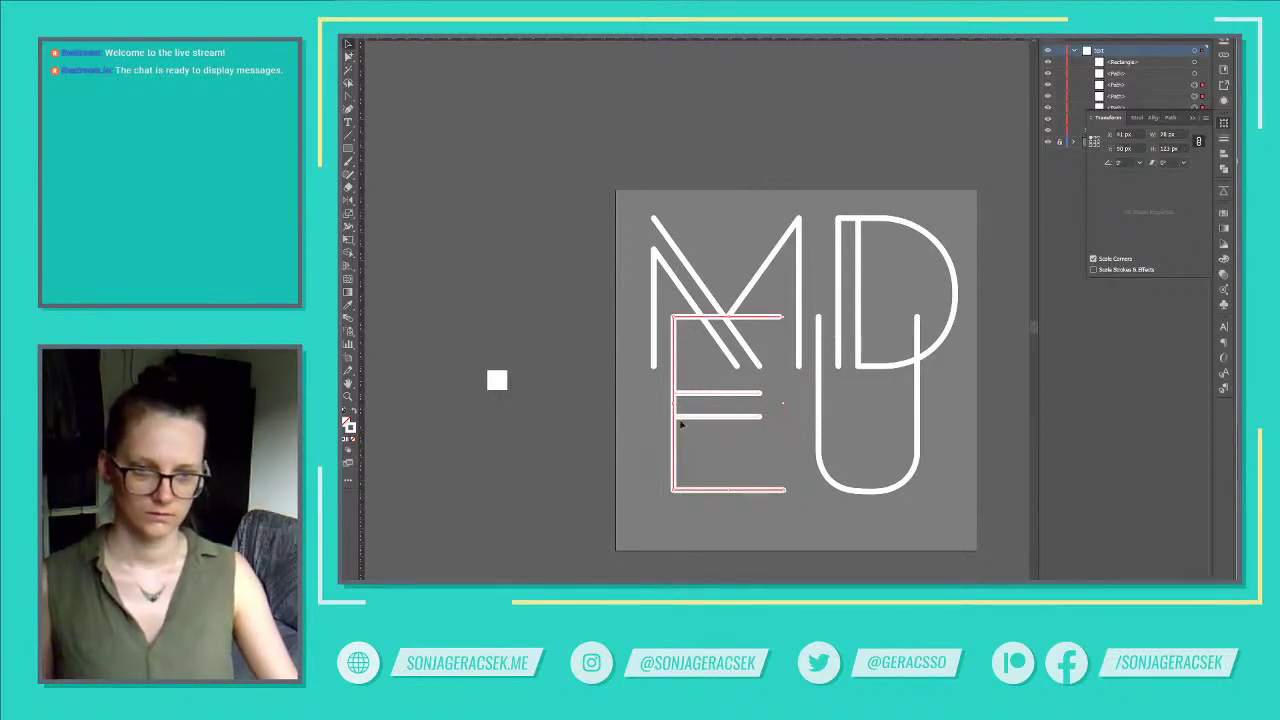
key(ctrl+g)
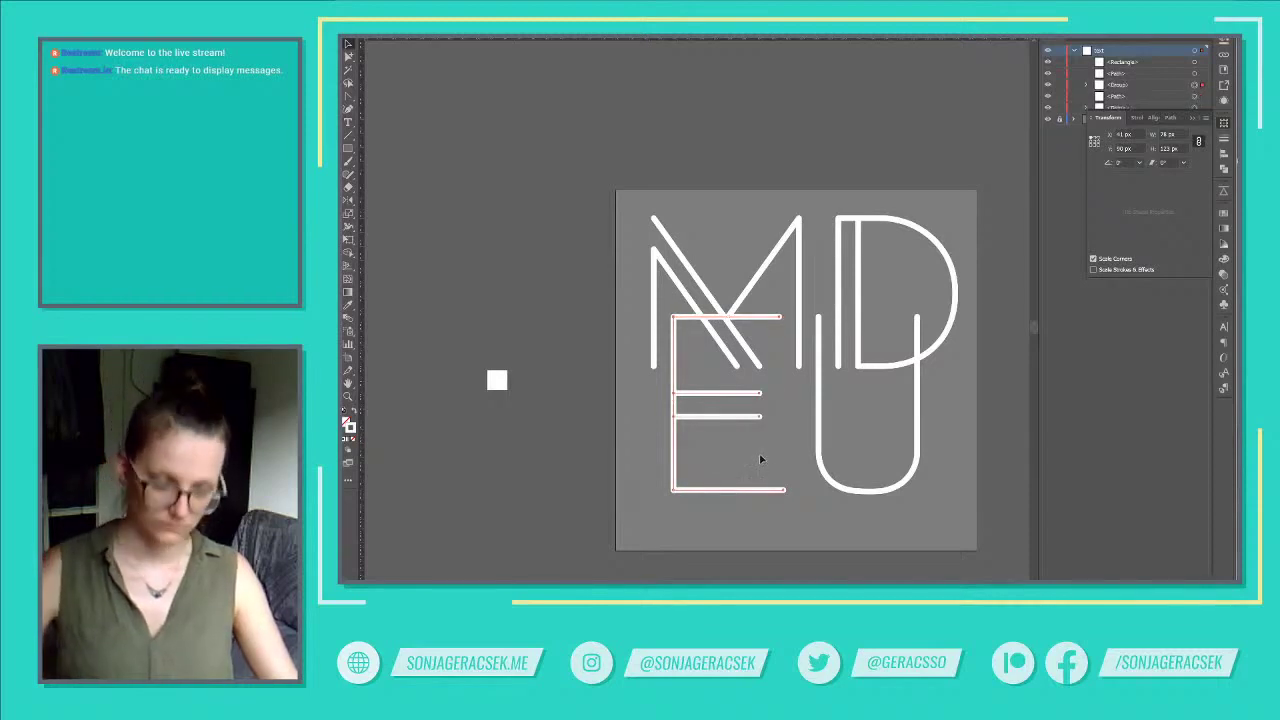
click(791, 528)
key(a)
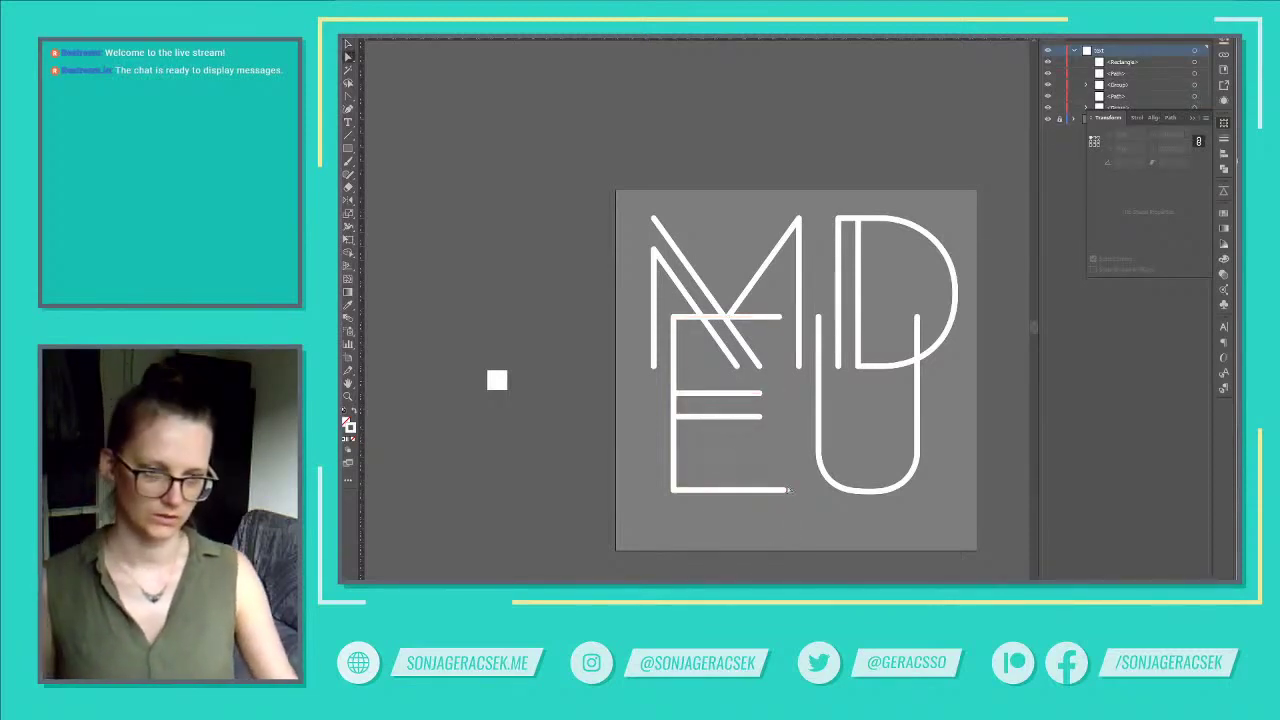
drag(785, 491, 773, 491)
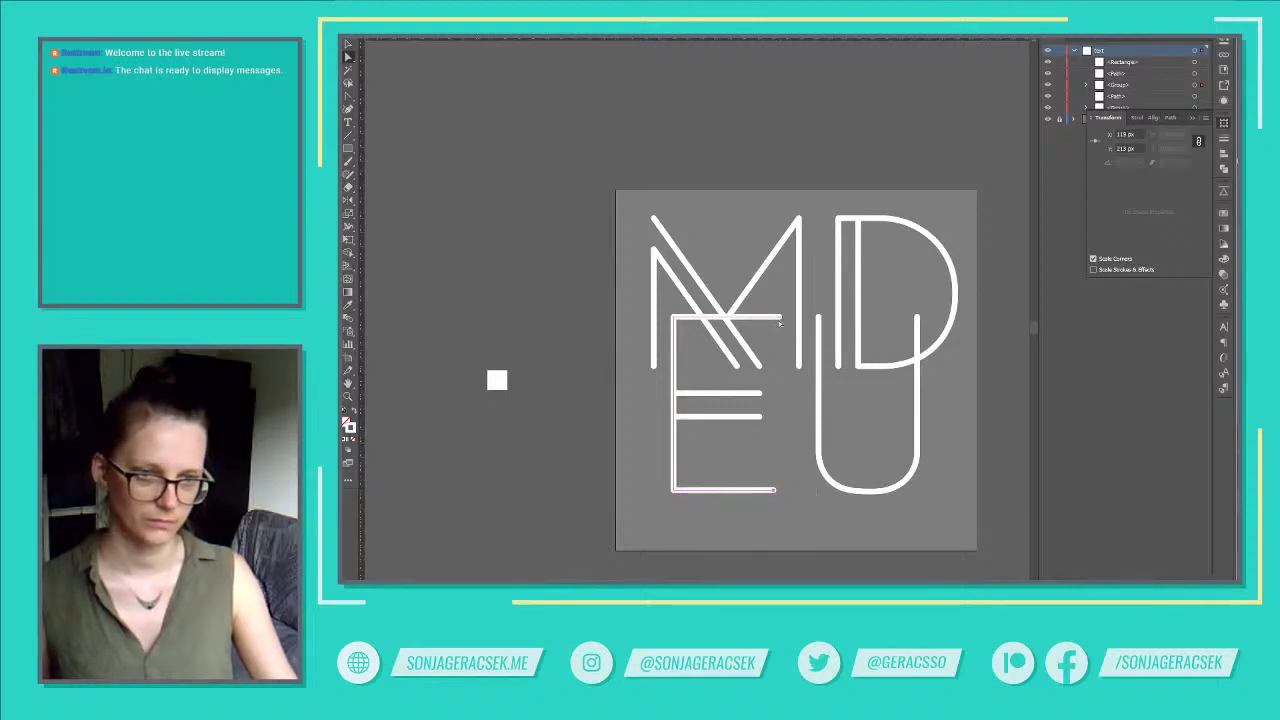
drag(778, 320, 780, 317)
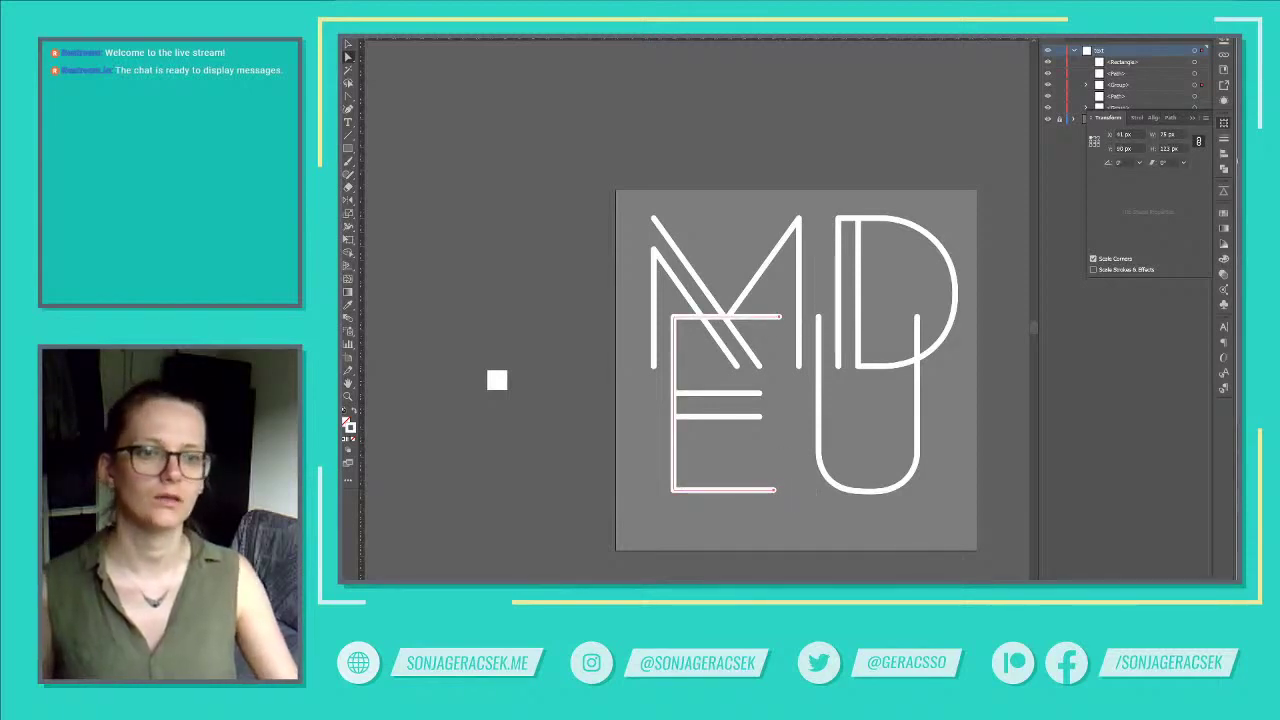
click(545, 489)
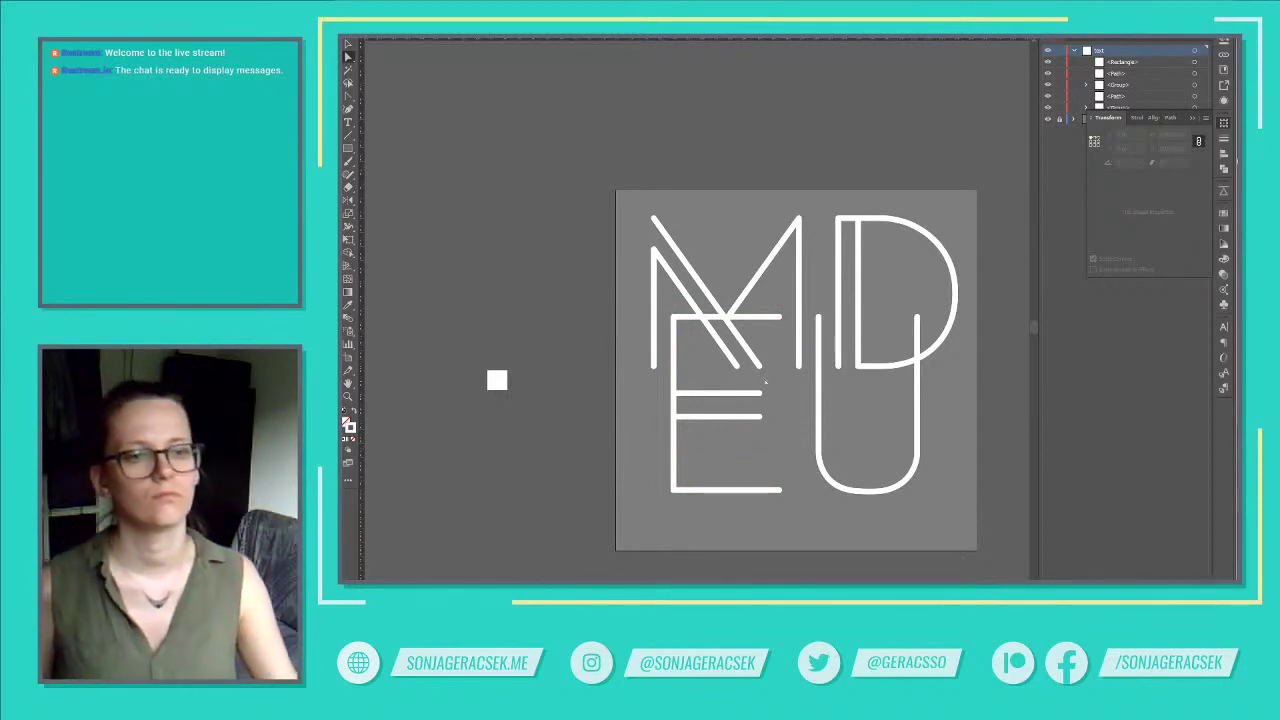
Delete the white spacer square lying outside the artboard.
scroll(770, 380, down, 1)
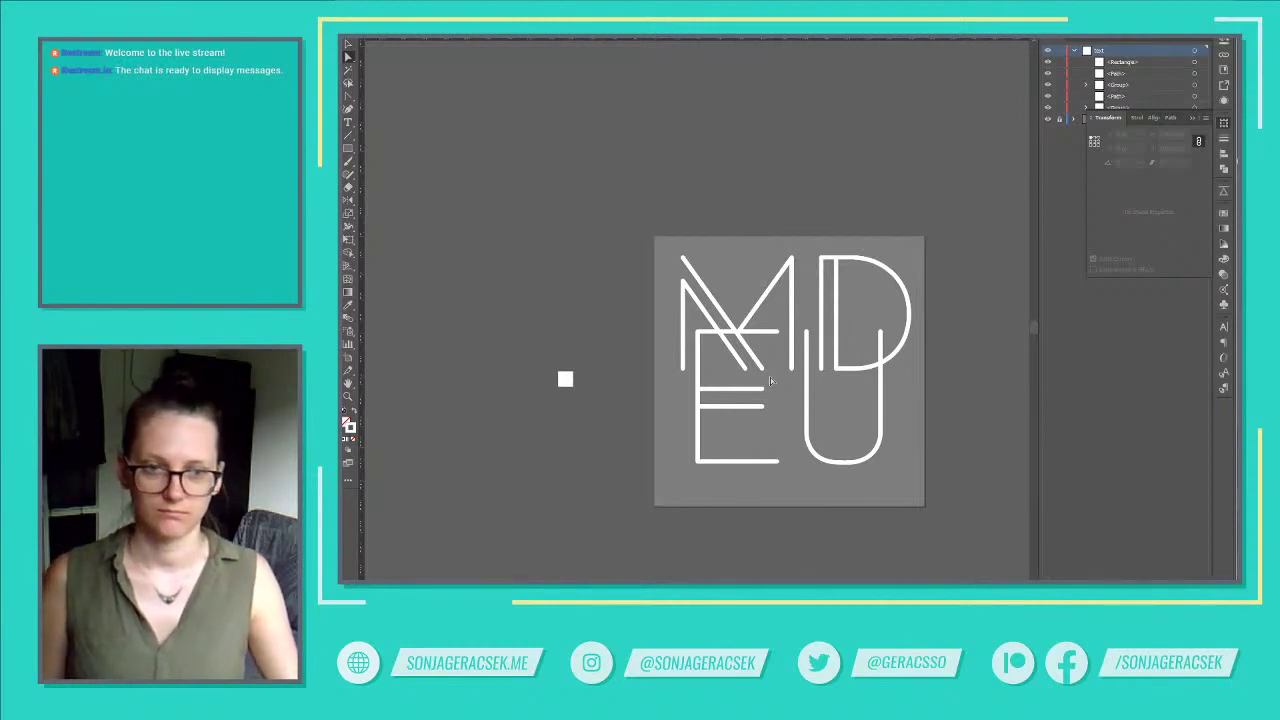
drag(536, 369, 587, 428)
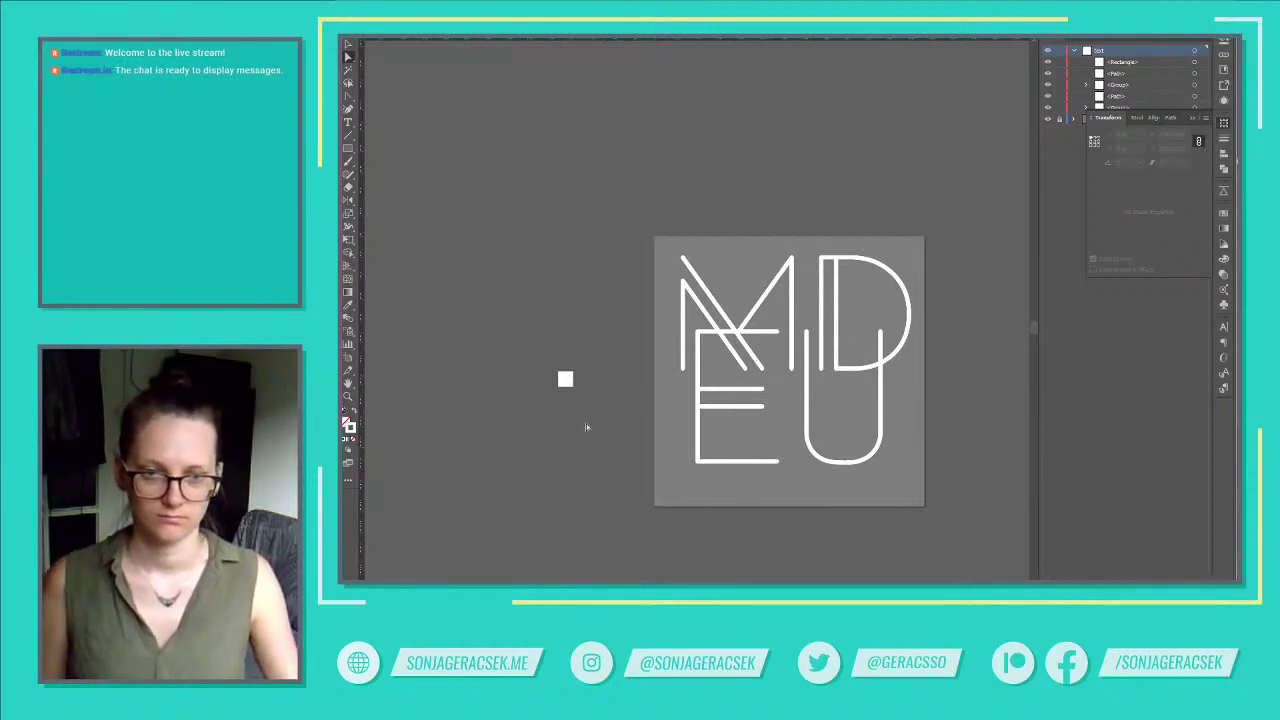
key(Delete)
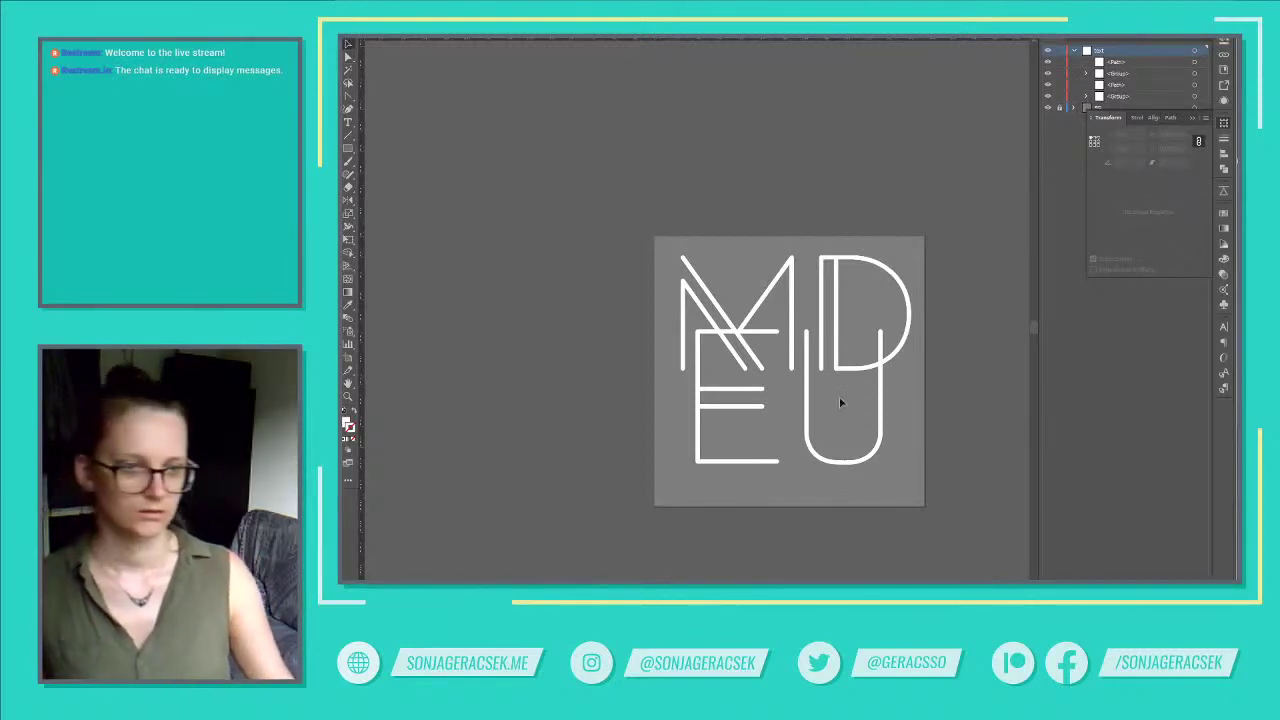
Group all four letters into one object and centre it on the artboard.
click(875, 305)
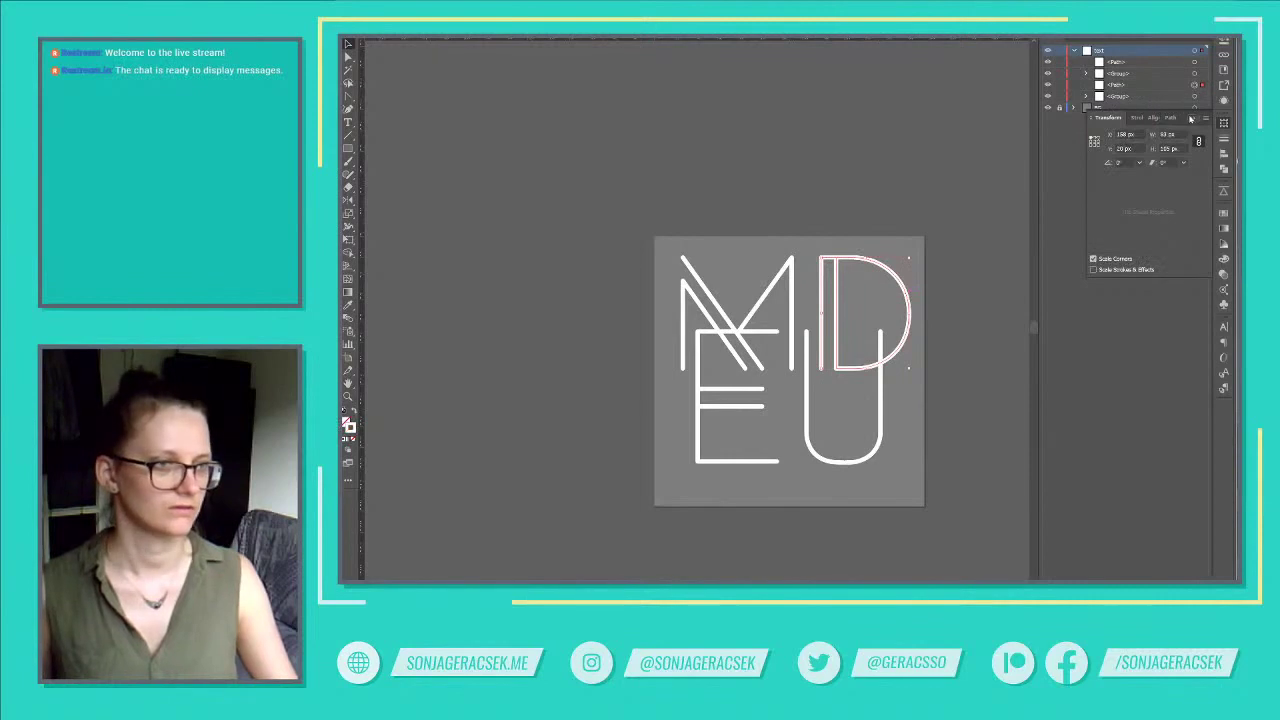
click(1194, 50)
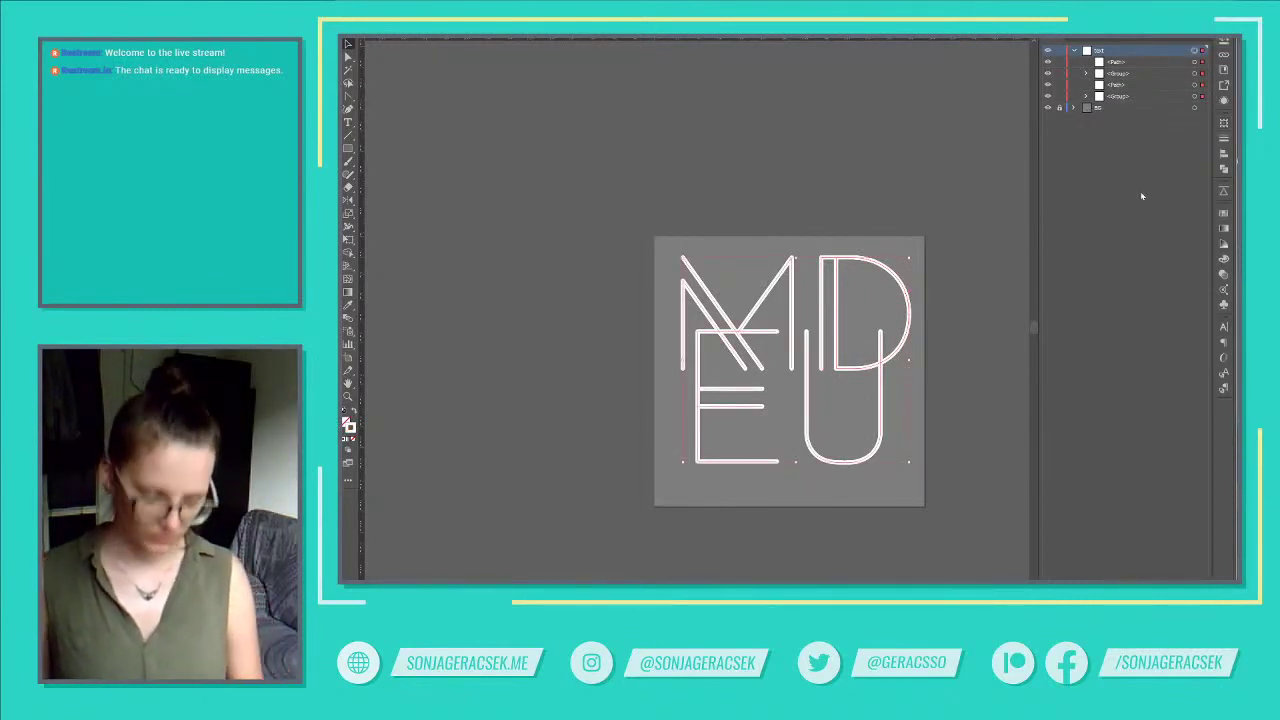
key(ctrl+g)
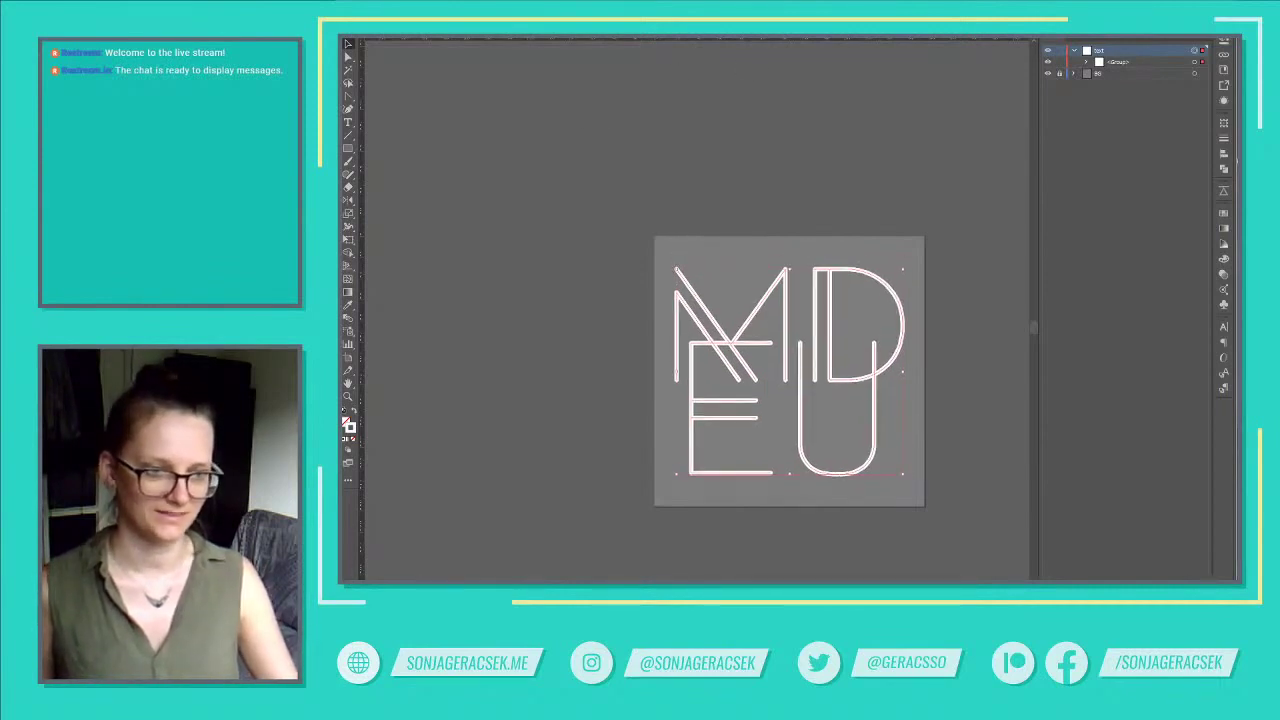
click(967, 344)
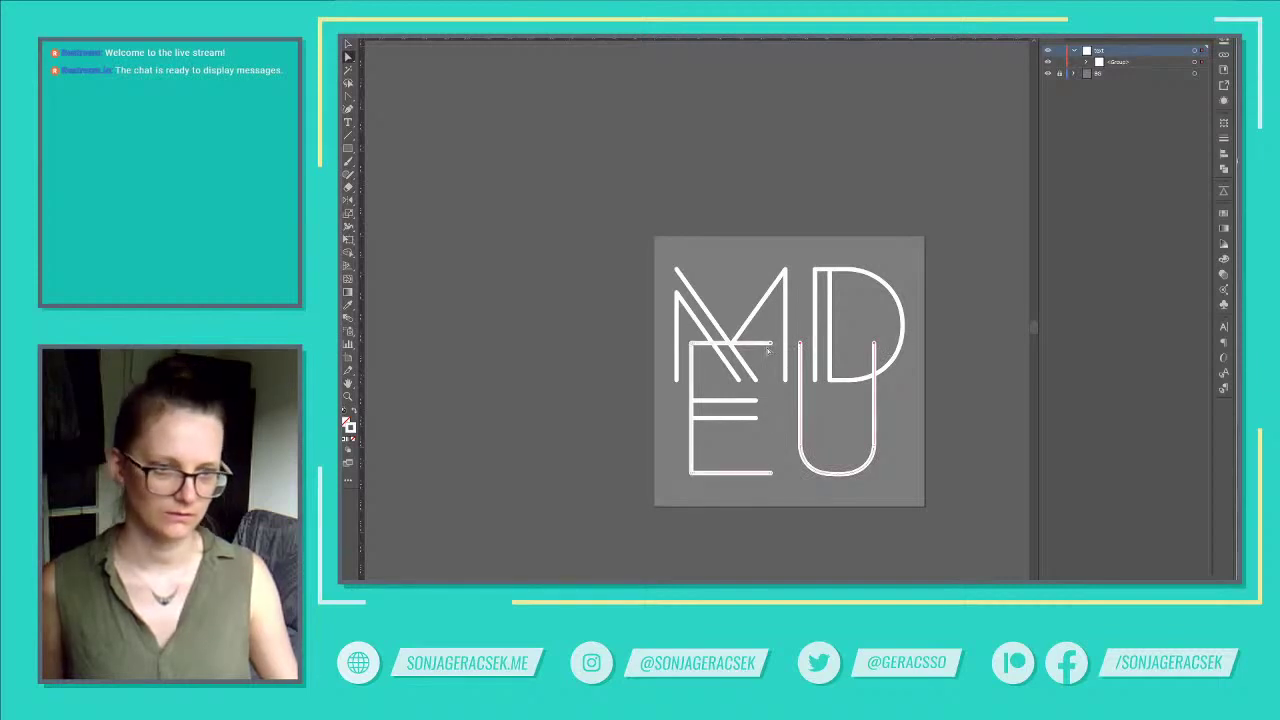
drag(800, 345, 800, 233)
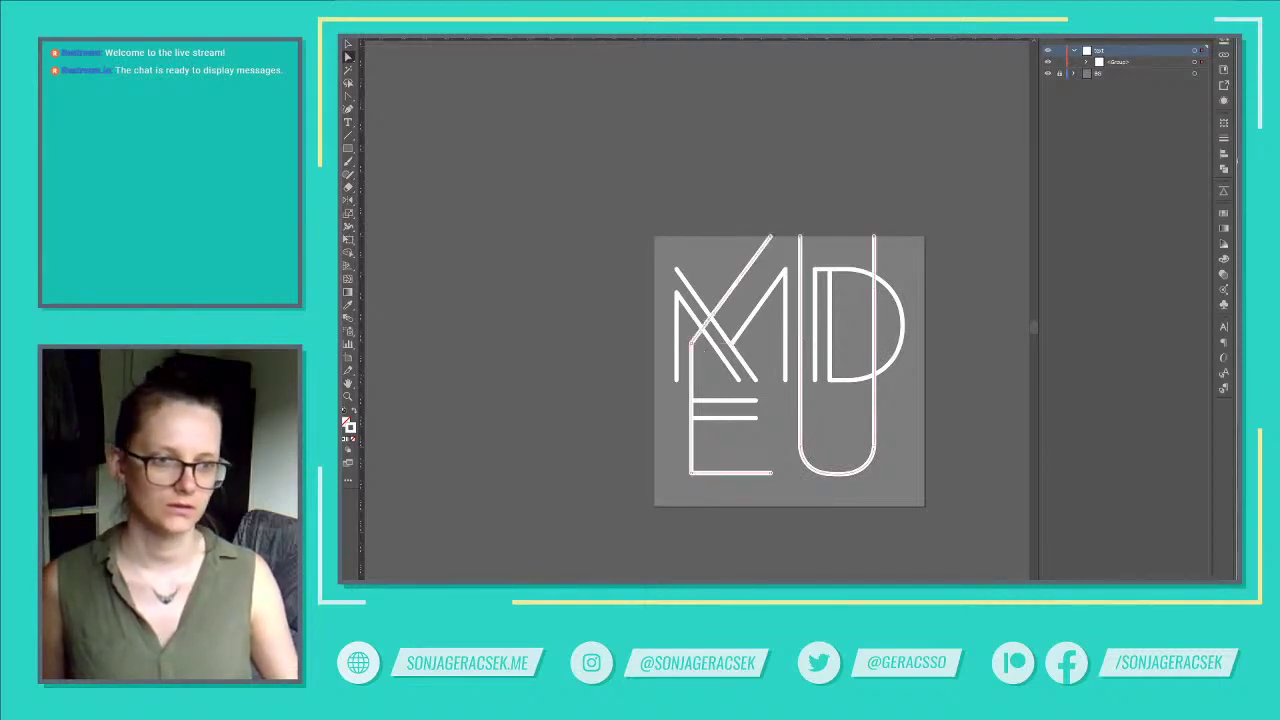
key(ctrl+z)
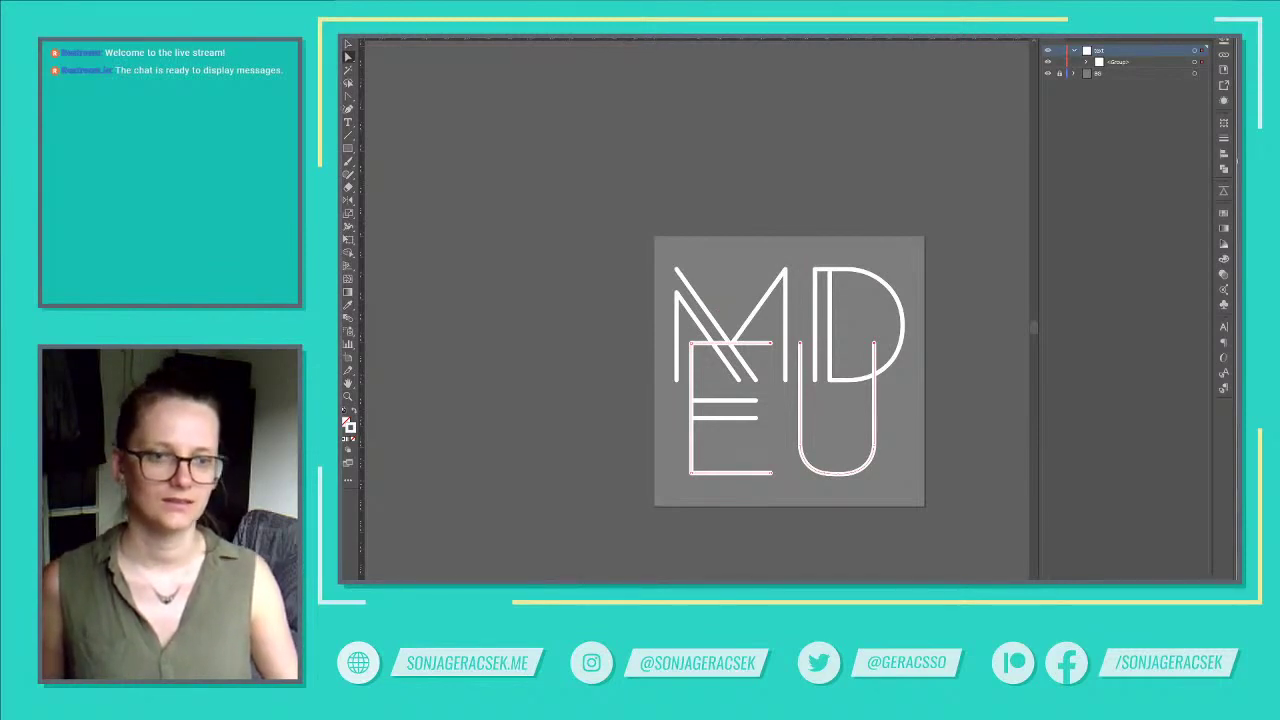
click(988, 322)
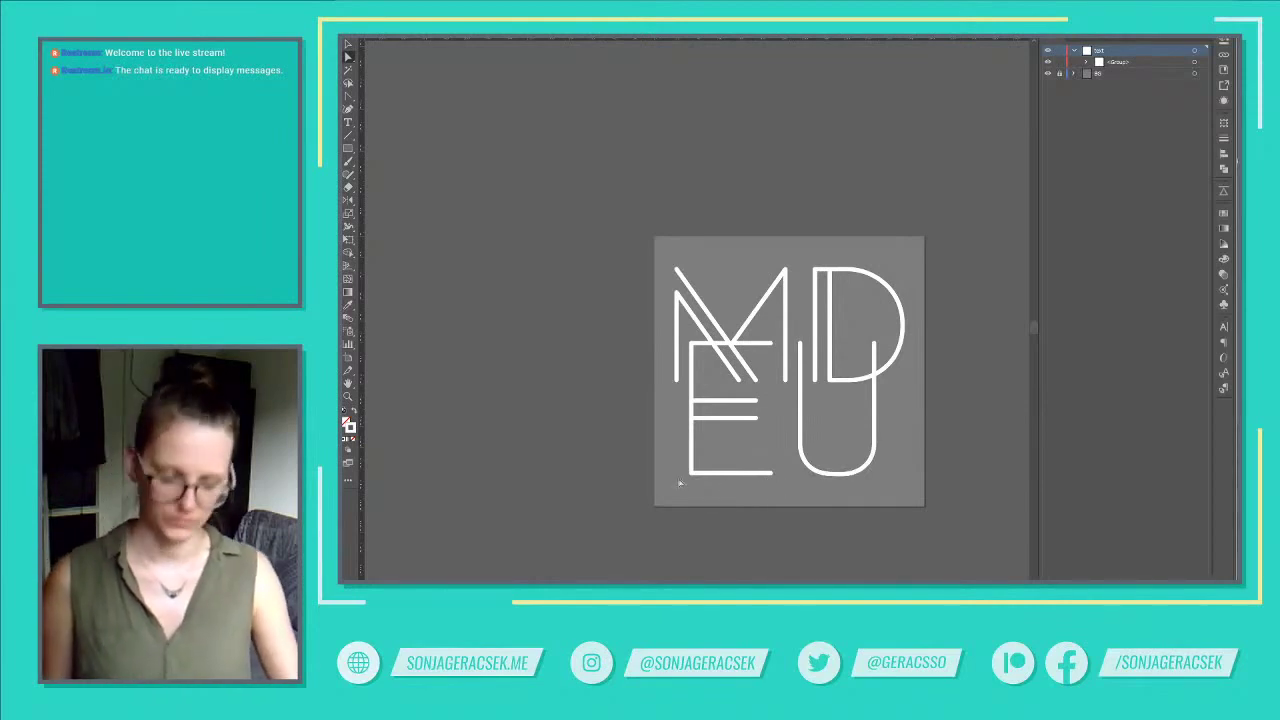
Try to move the lower edges of the E and U slightly downward, and undo the shift.
click(830, 472)
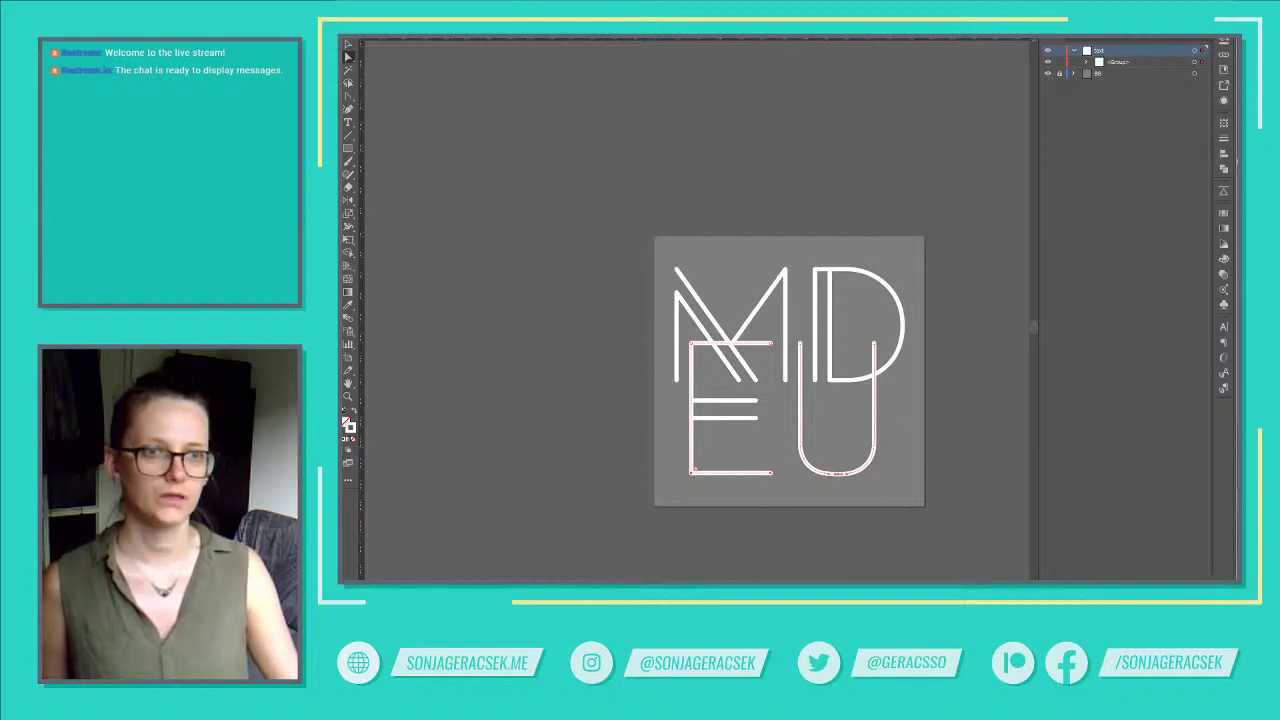
key(shift+Down)
key(shift+Down)
key(shift+Down)
key(ctrl+z)
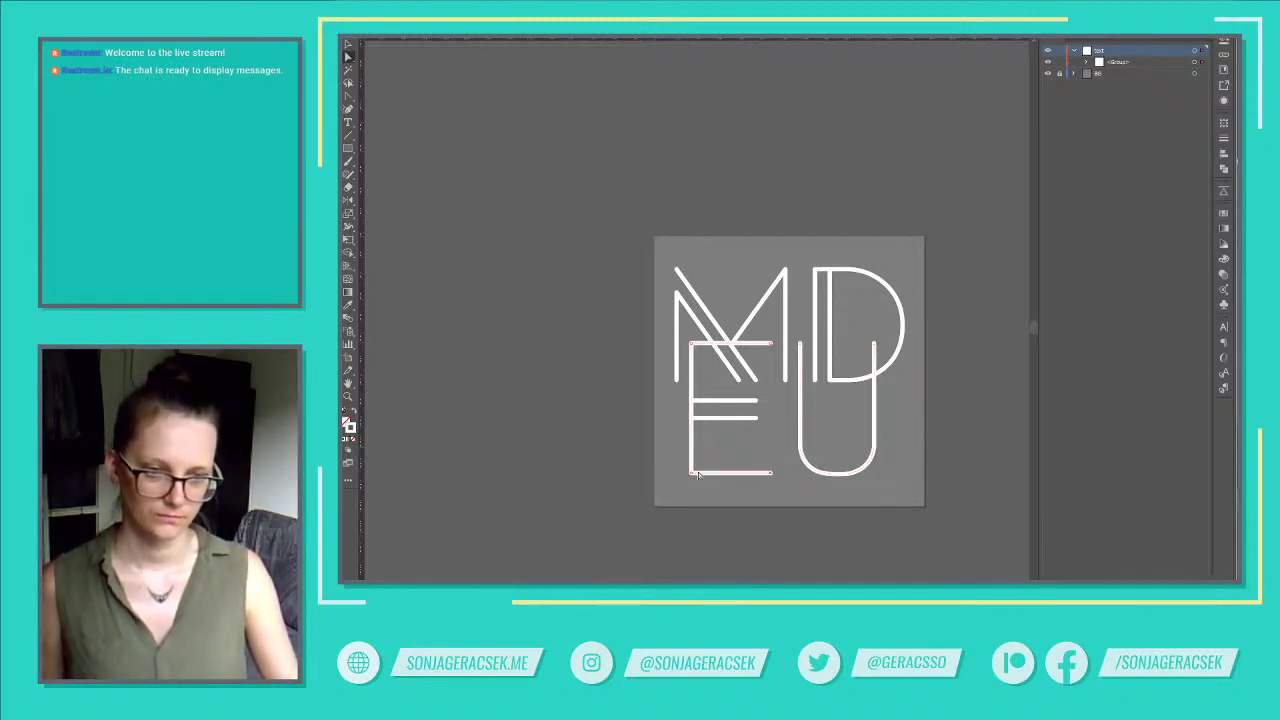
shift+click(838, 474)
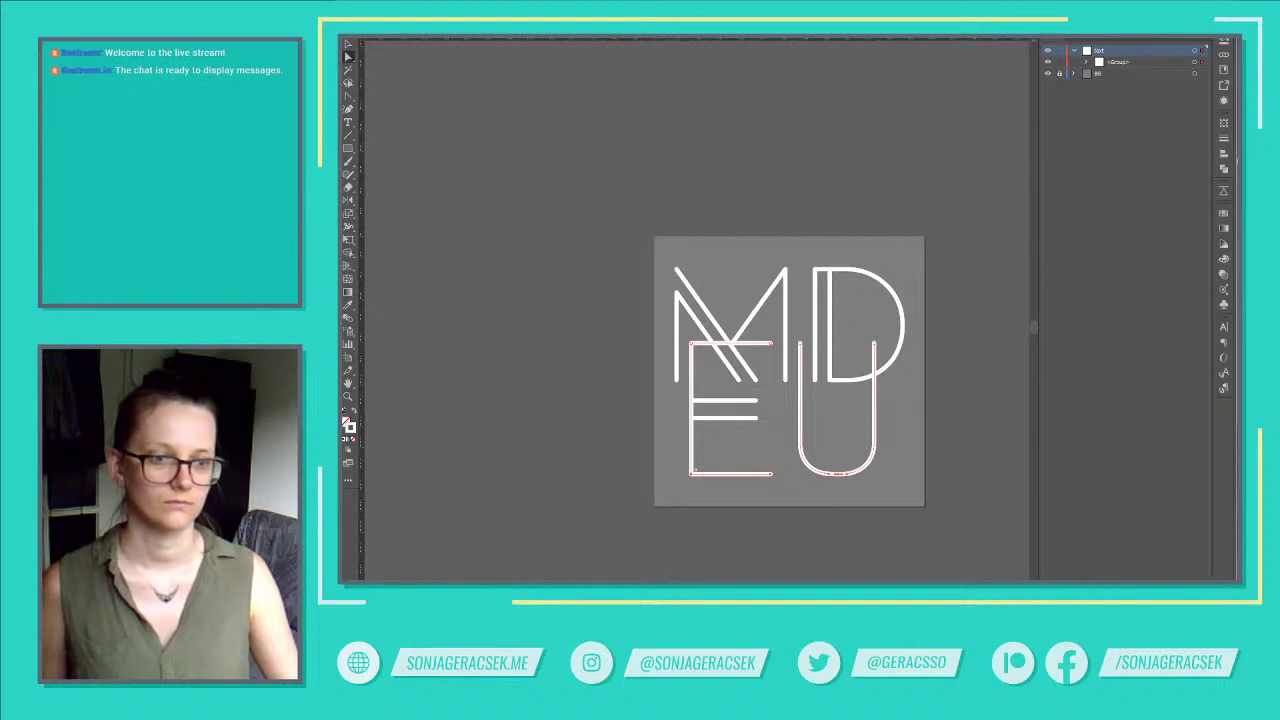
click(959, 468)
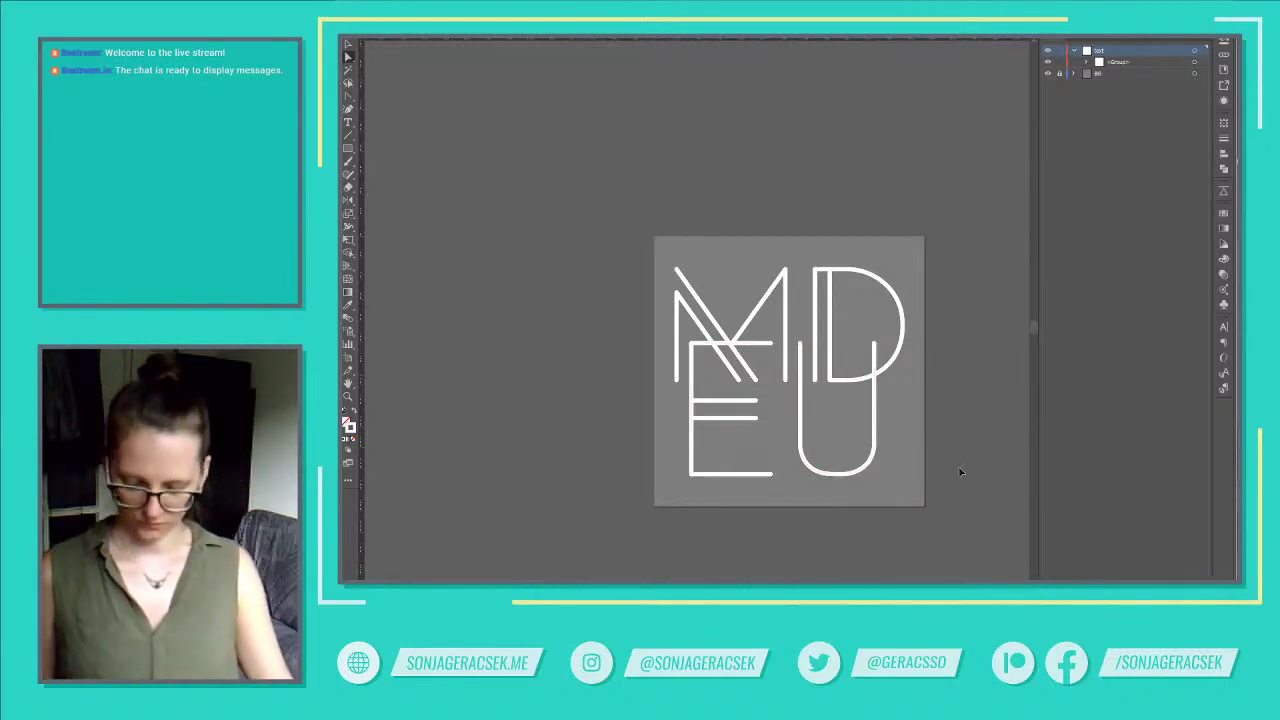
key(ctrl+z)
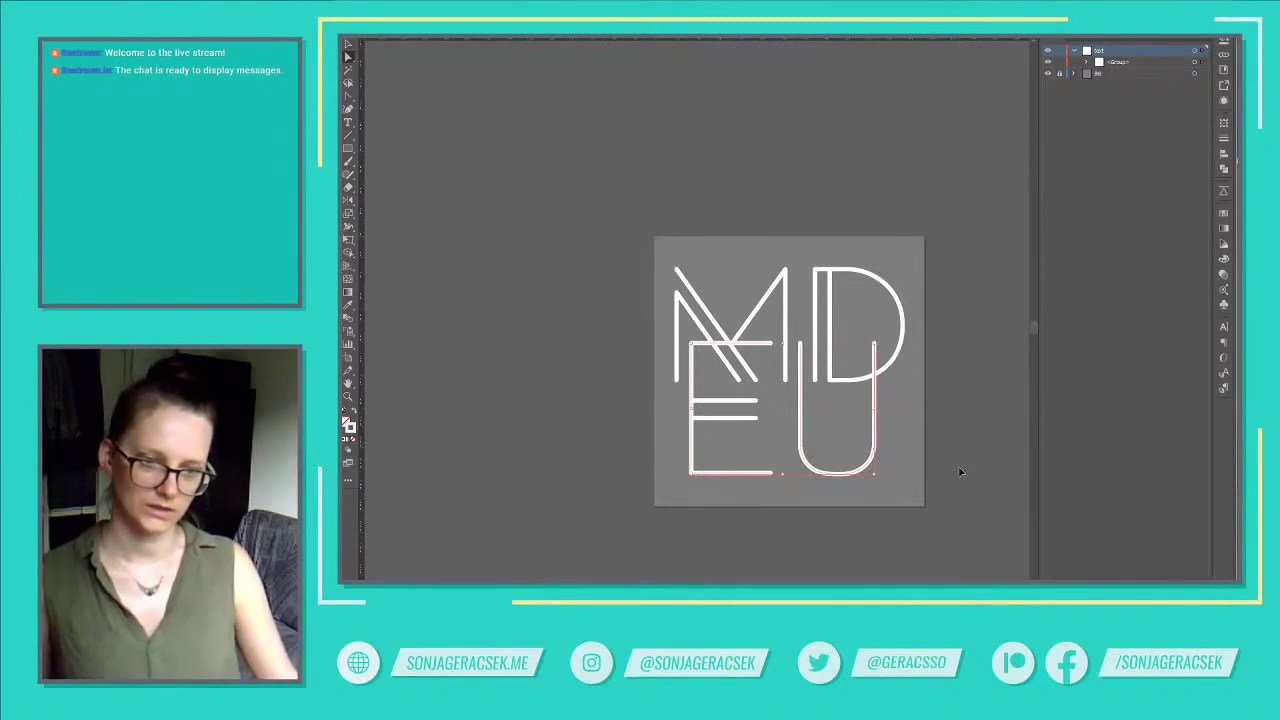
click(884, 531)
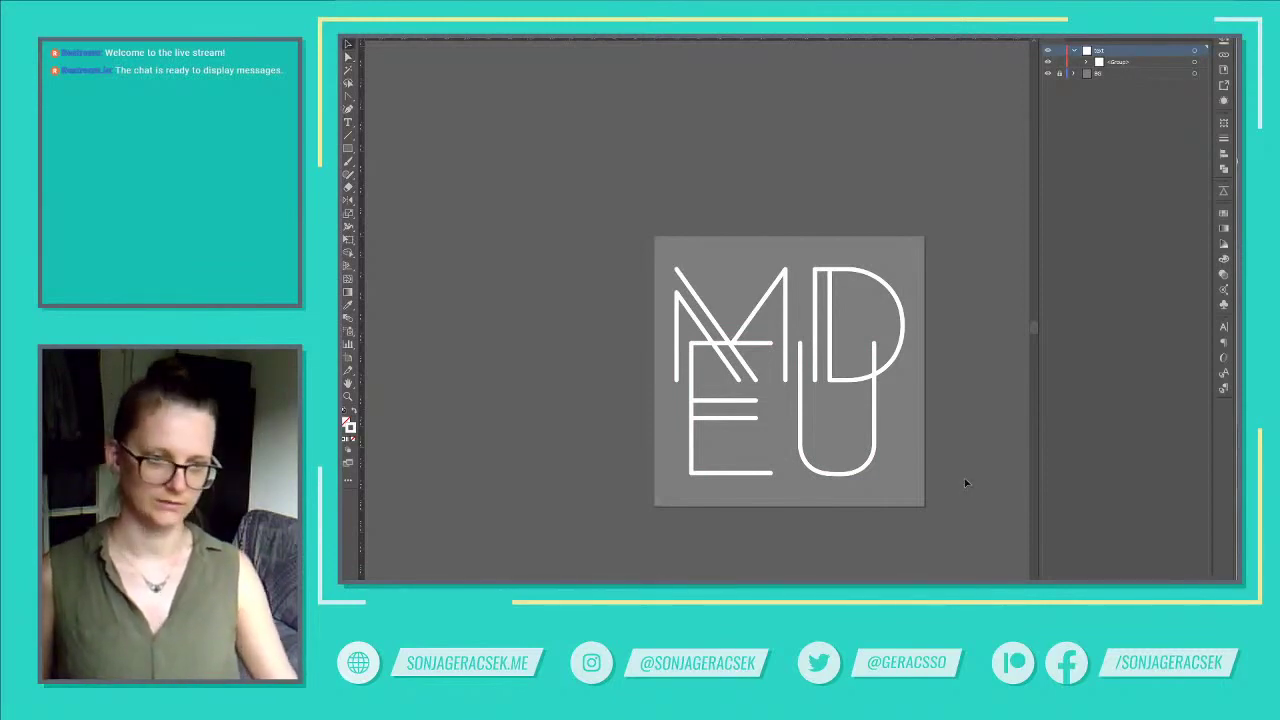
Scale the grouped MD EU logo down slightly to leave a little more margin around it on the artboard.
scroll(837, 446, down, 4)
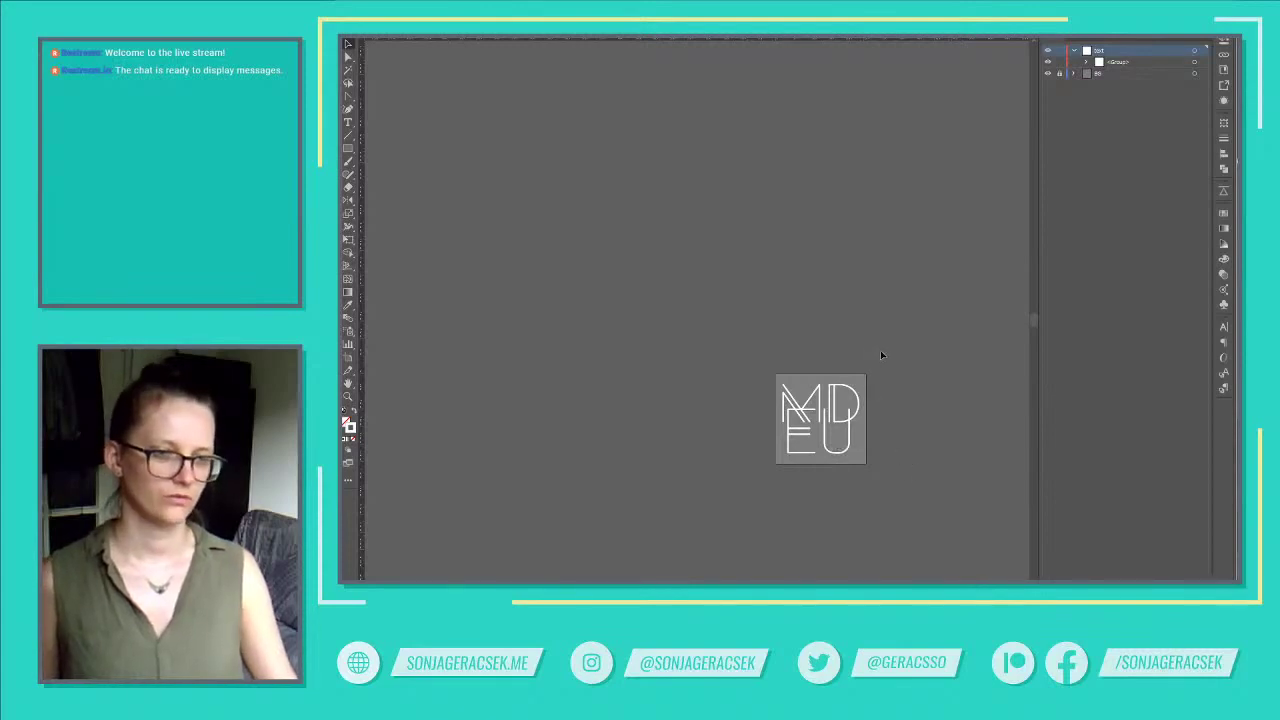
drag(880, 357, 752, 466)
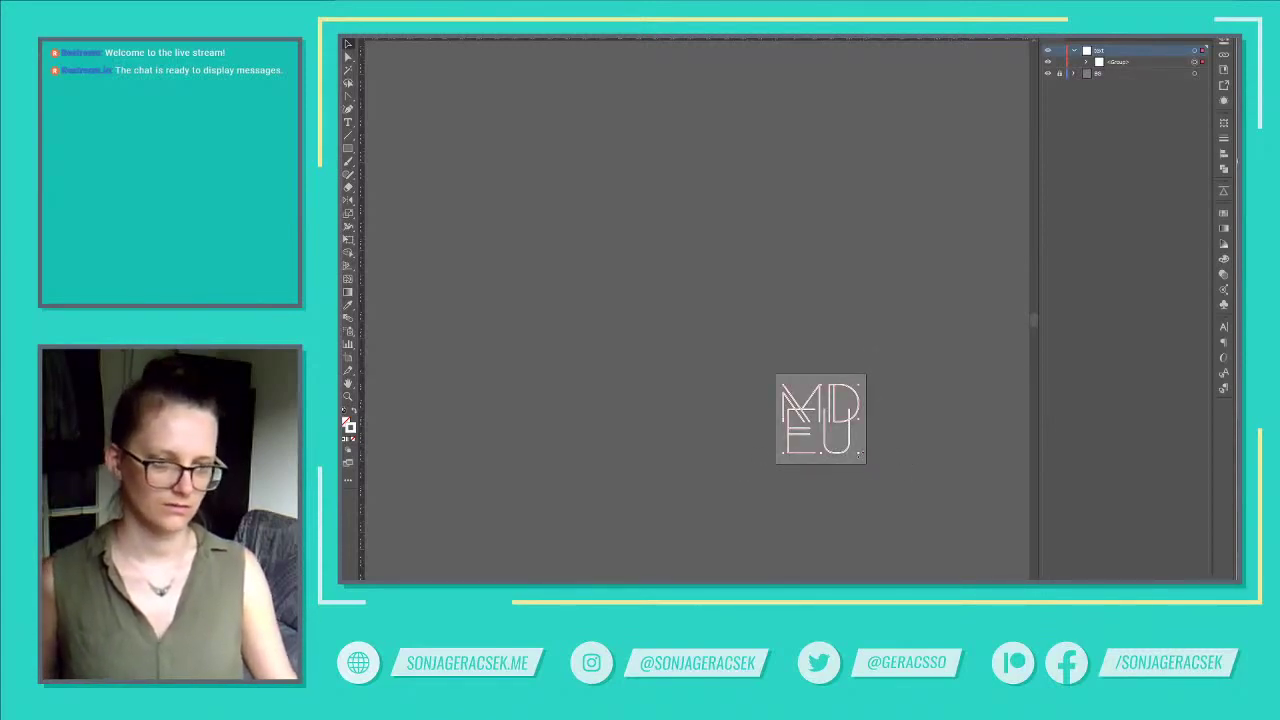
drag(858, 454, 857, 454)
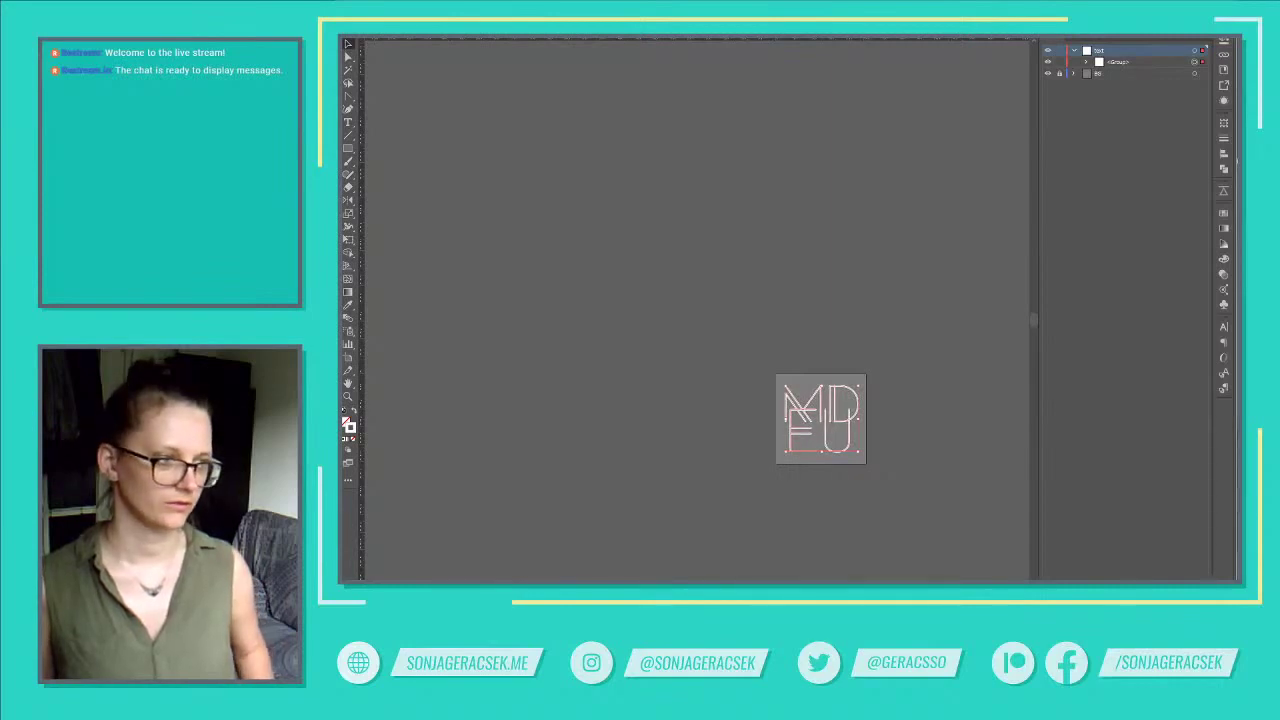
click(932, 438)
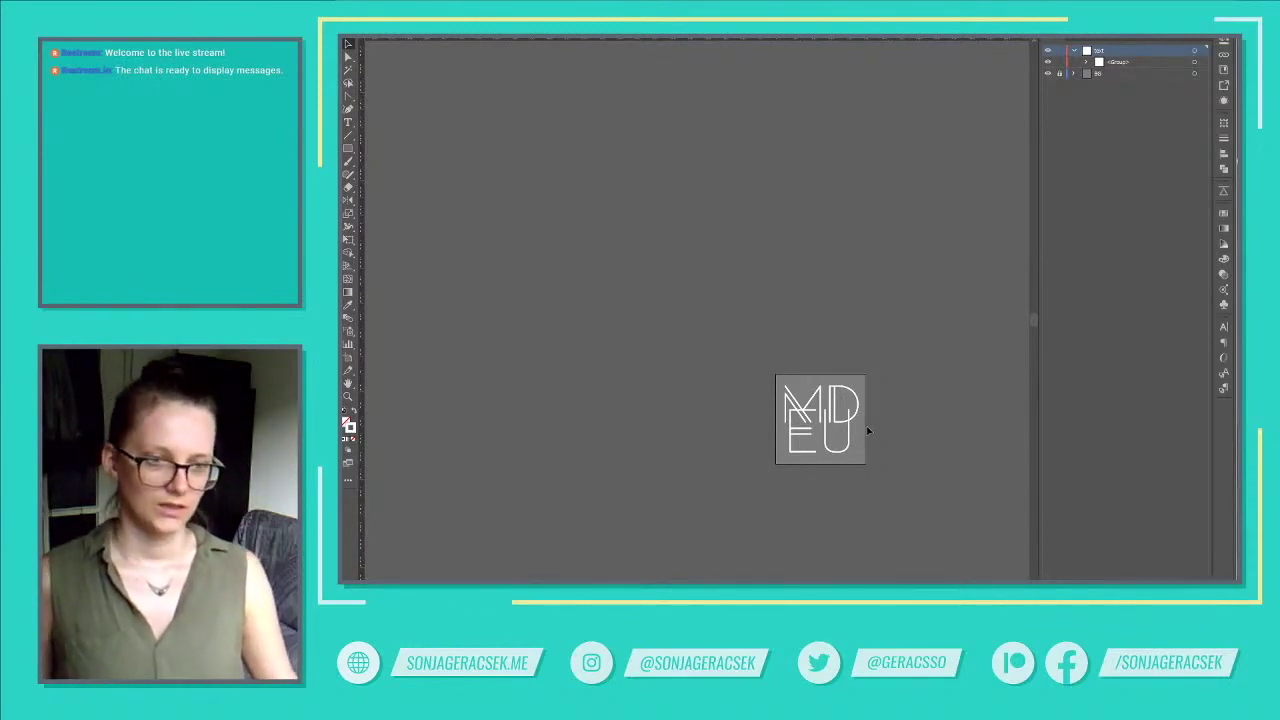
scroll(838, 418, up, 3)
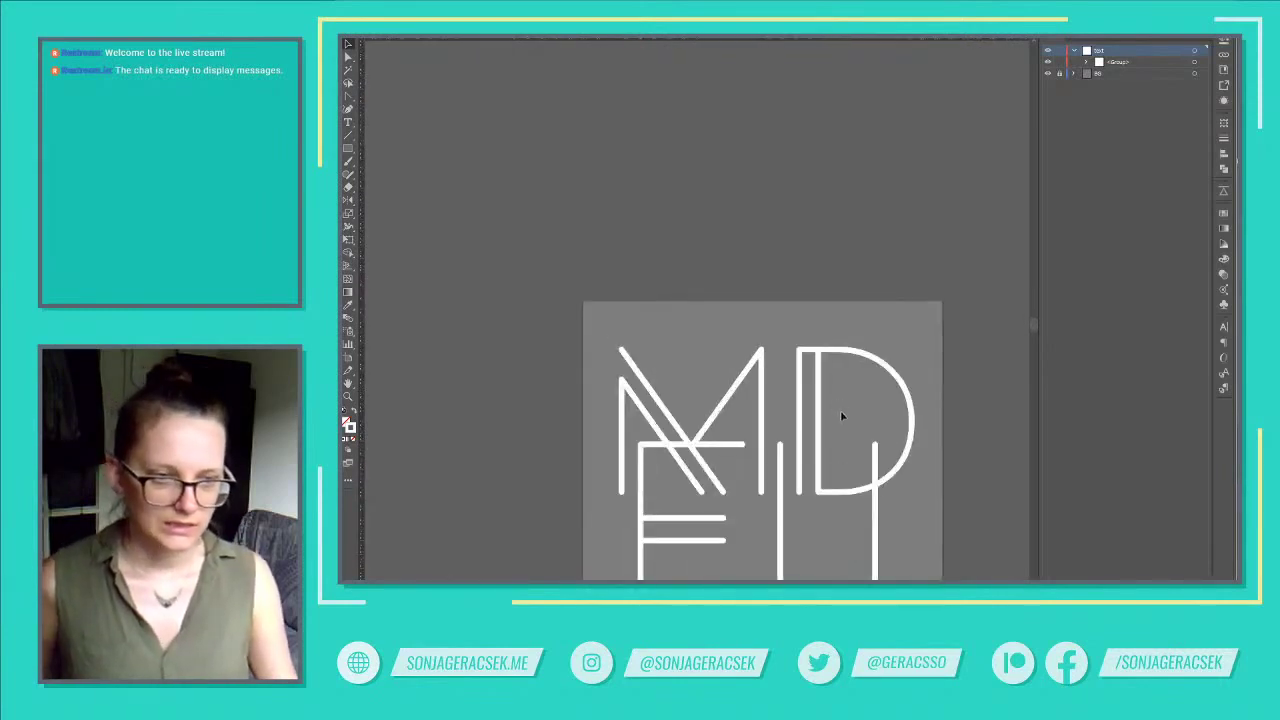
scroll(840, 410, down, 2)
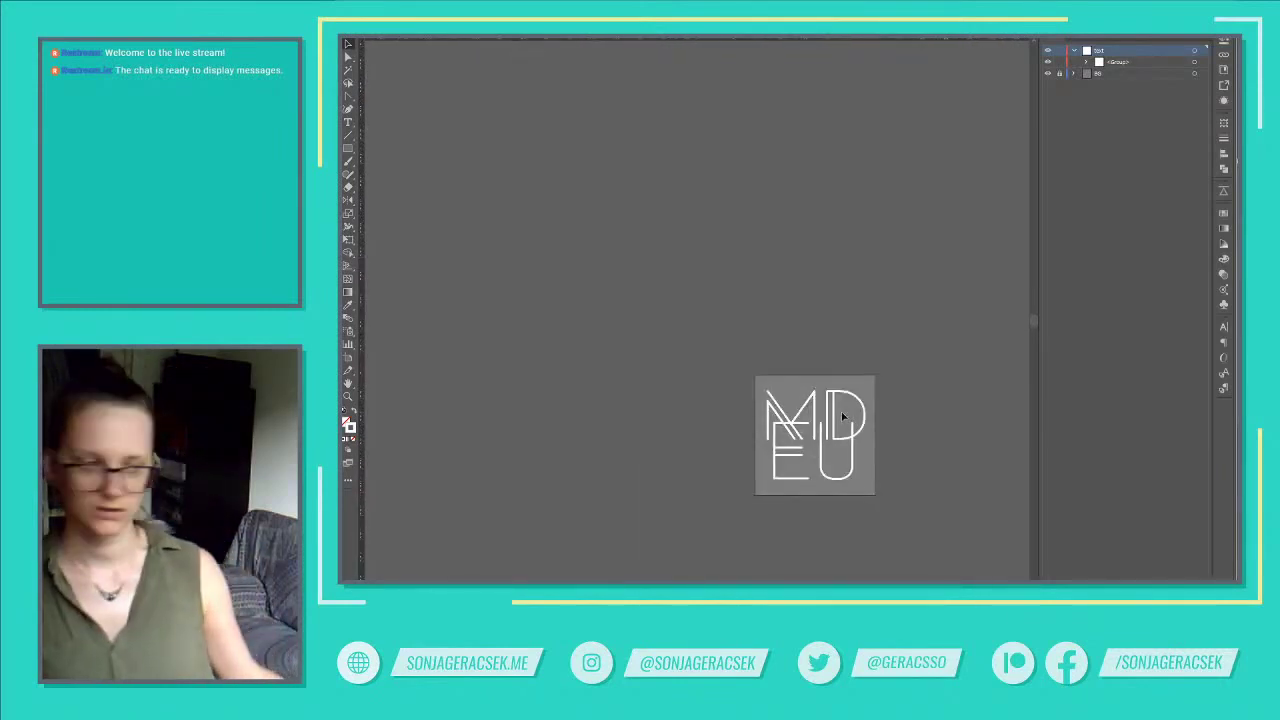
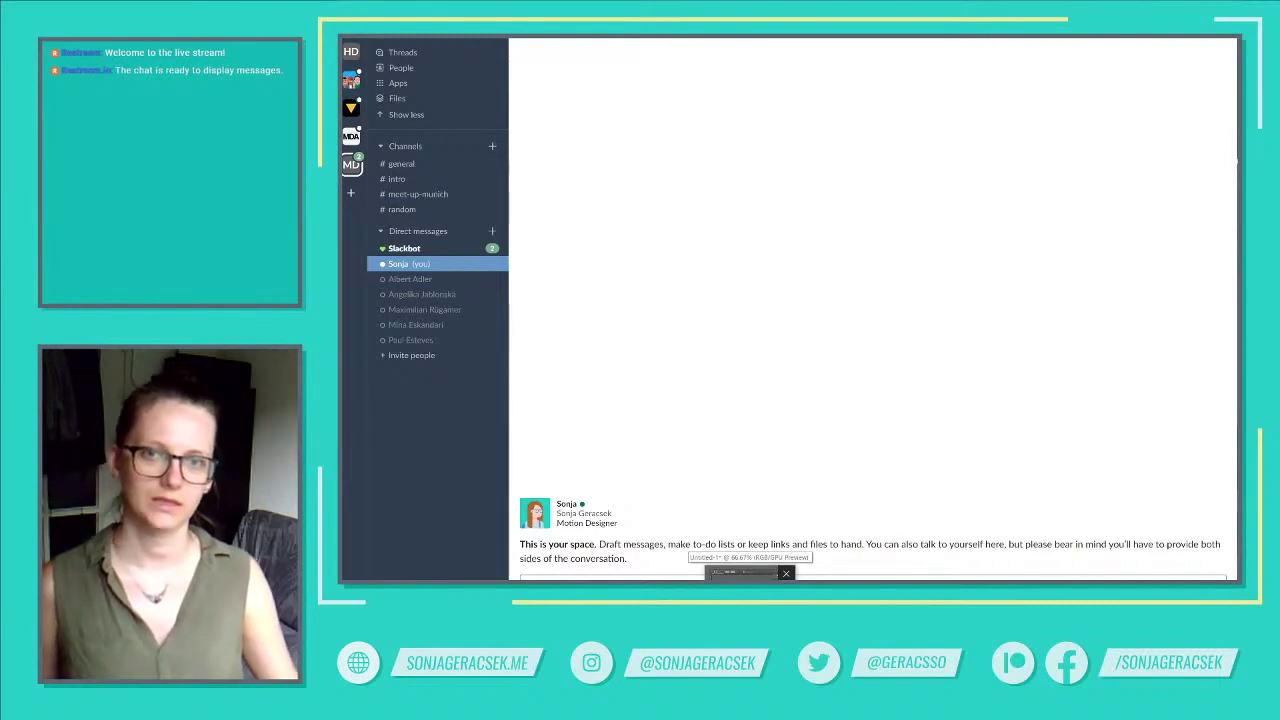
Switch from Slack back to the Illustrator document and examine how the logo reads at smaller and larger sizes.
click(748, 568)
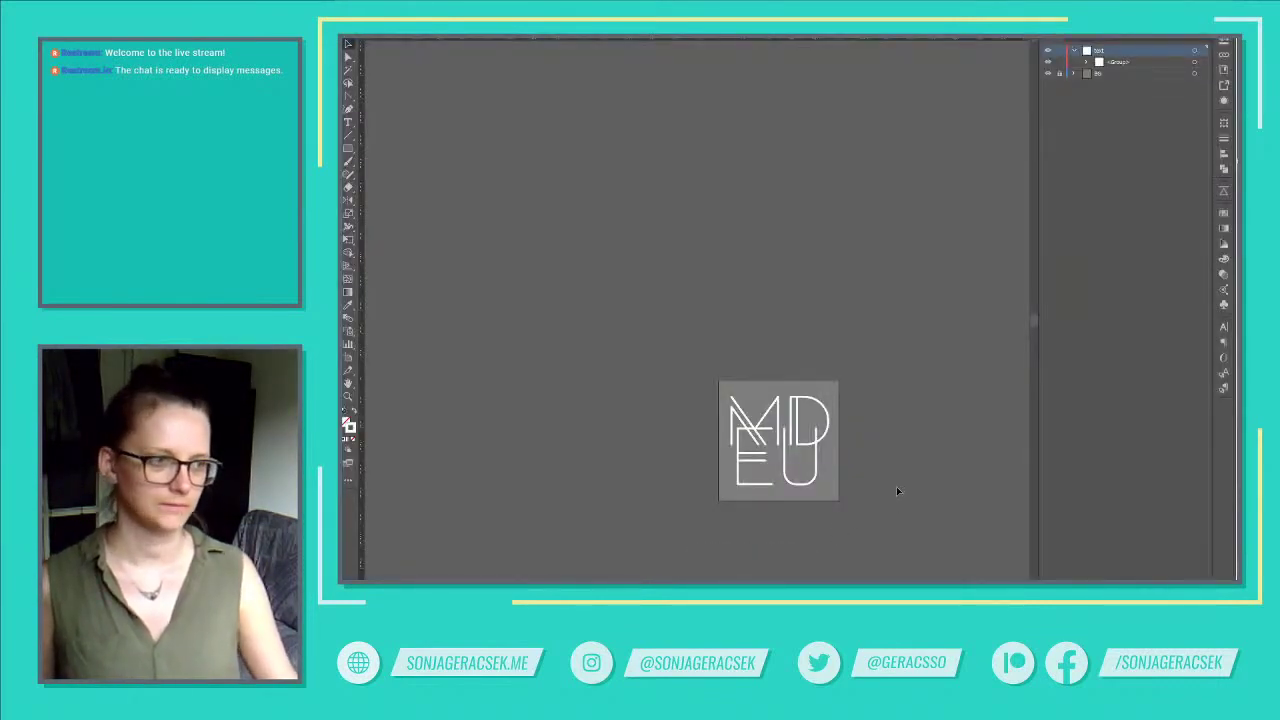
scroll(757, 503, down, 1)
click(797, 483)
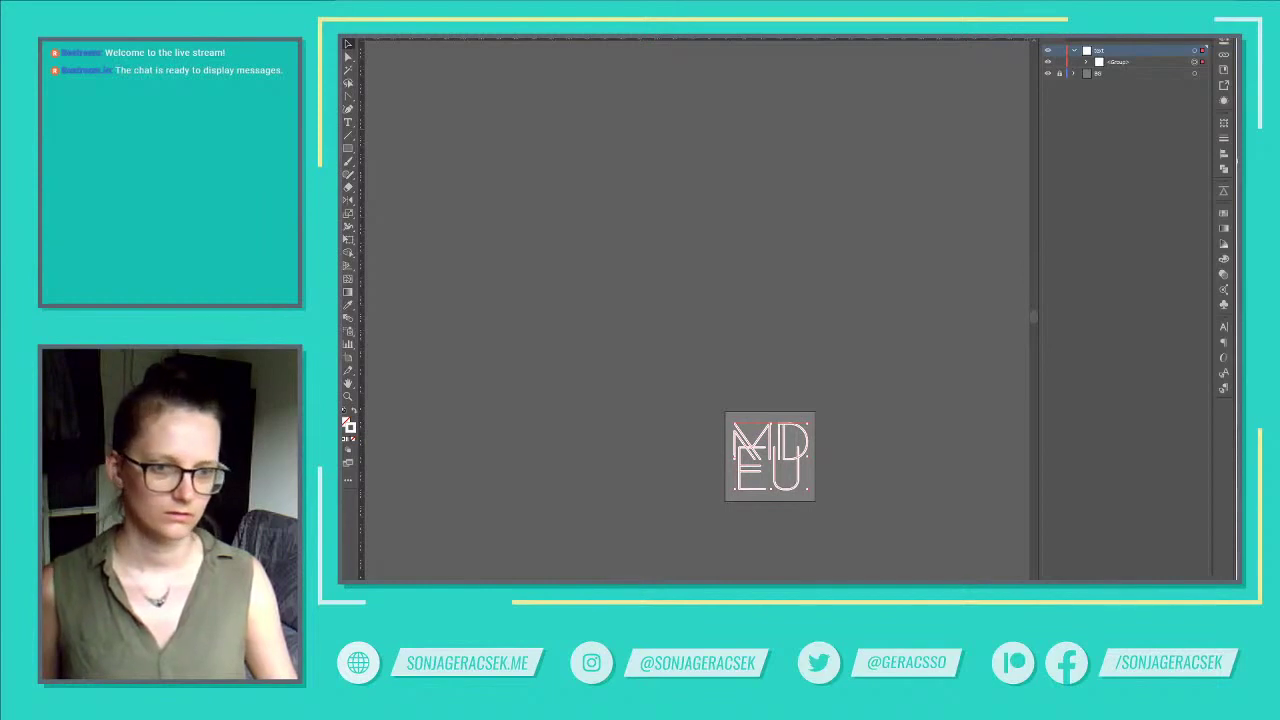
click(537, 125)
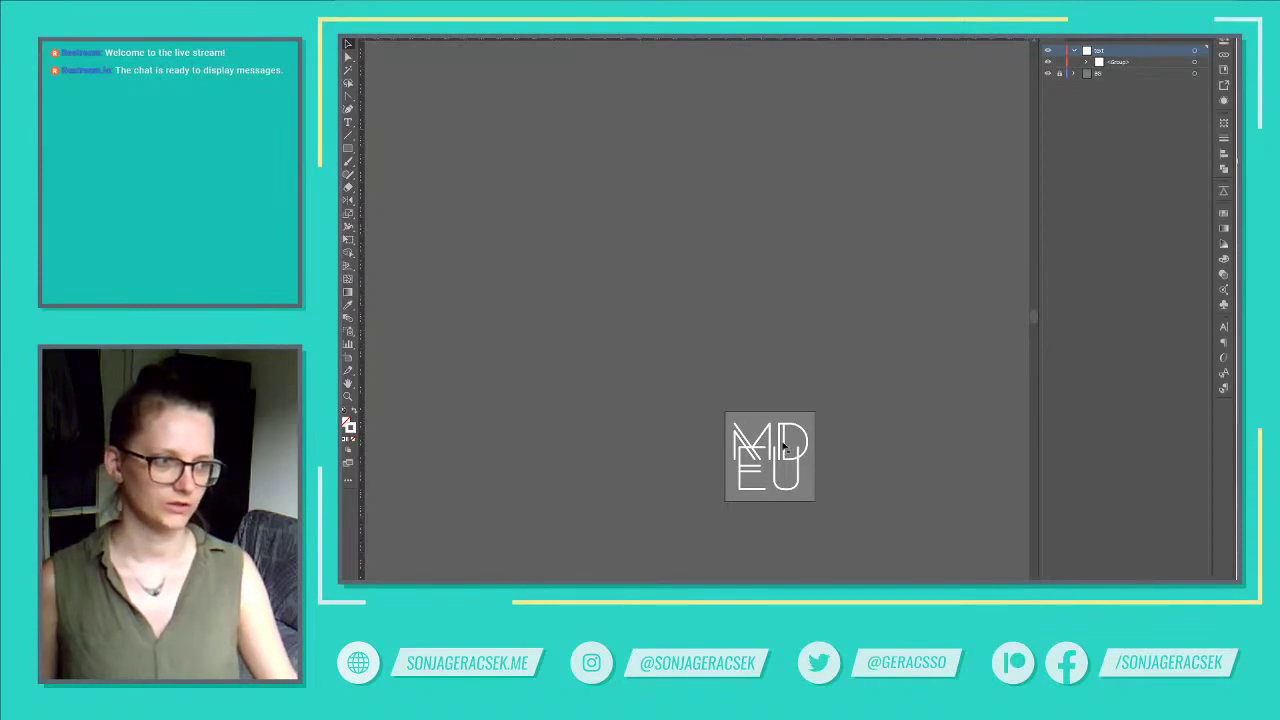
scroll(754, 464, down, 1)
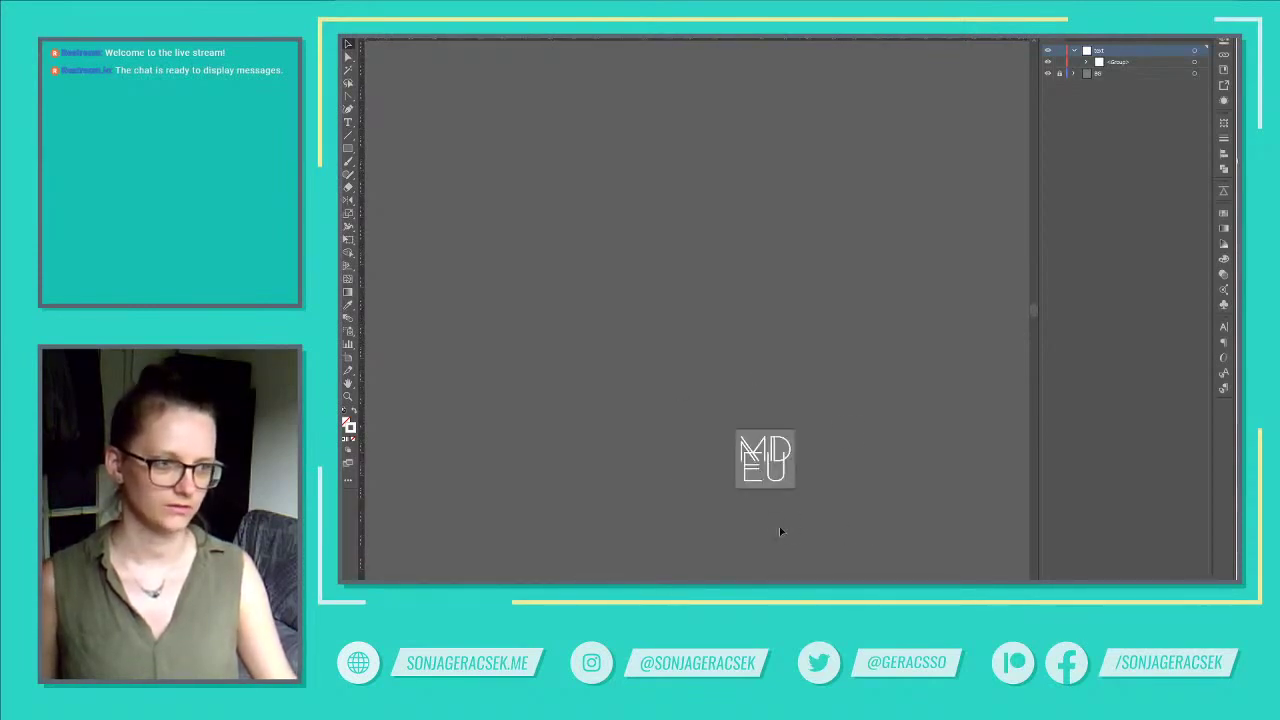
scroll(762, 465, up, 3)
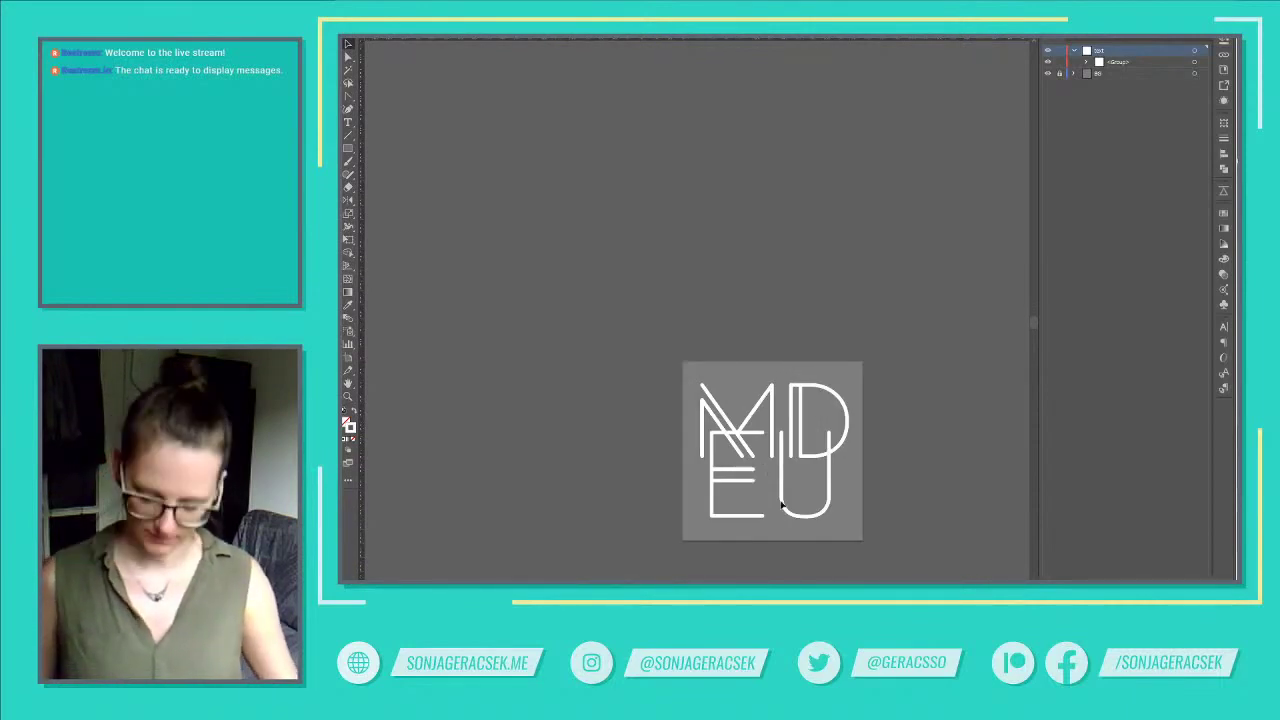
Start saving the document in the design_personal folder, and create and open a new project folder there.
key(ctrl+s)
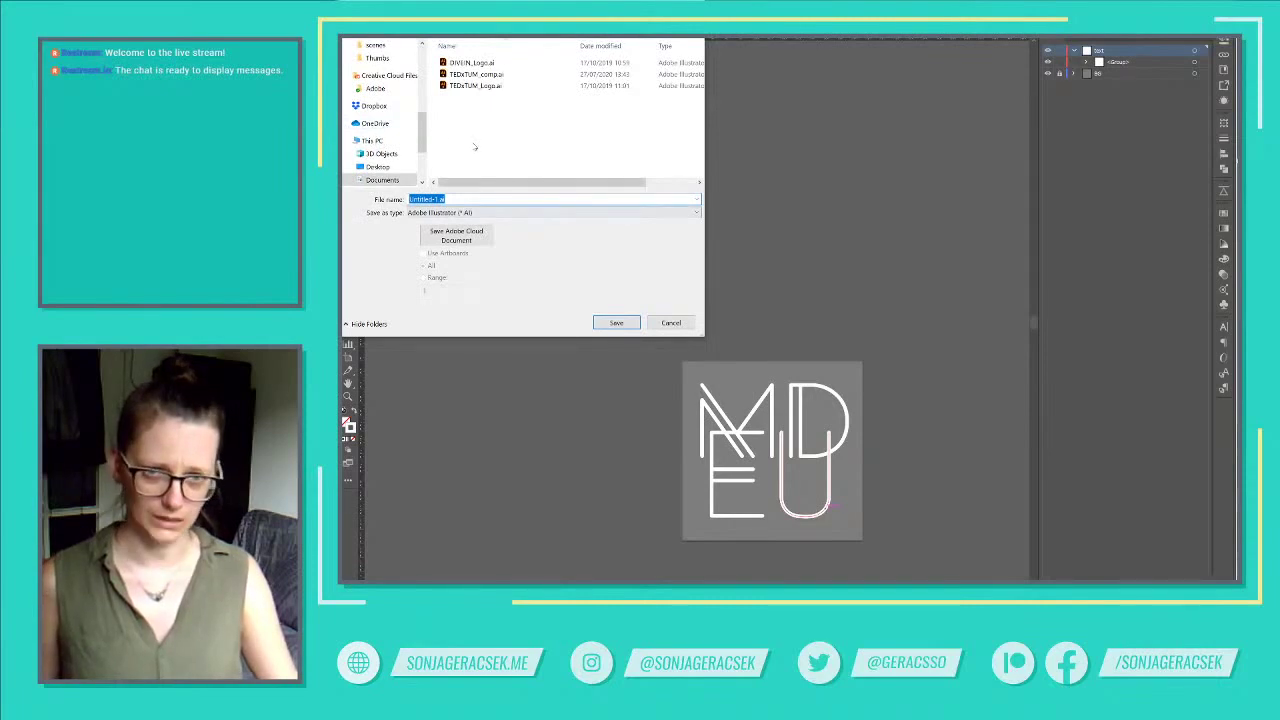
scroll(385, 115, up, 5)
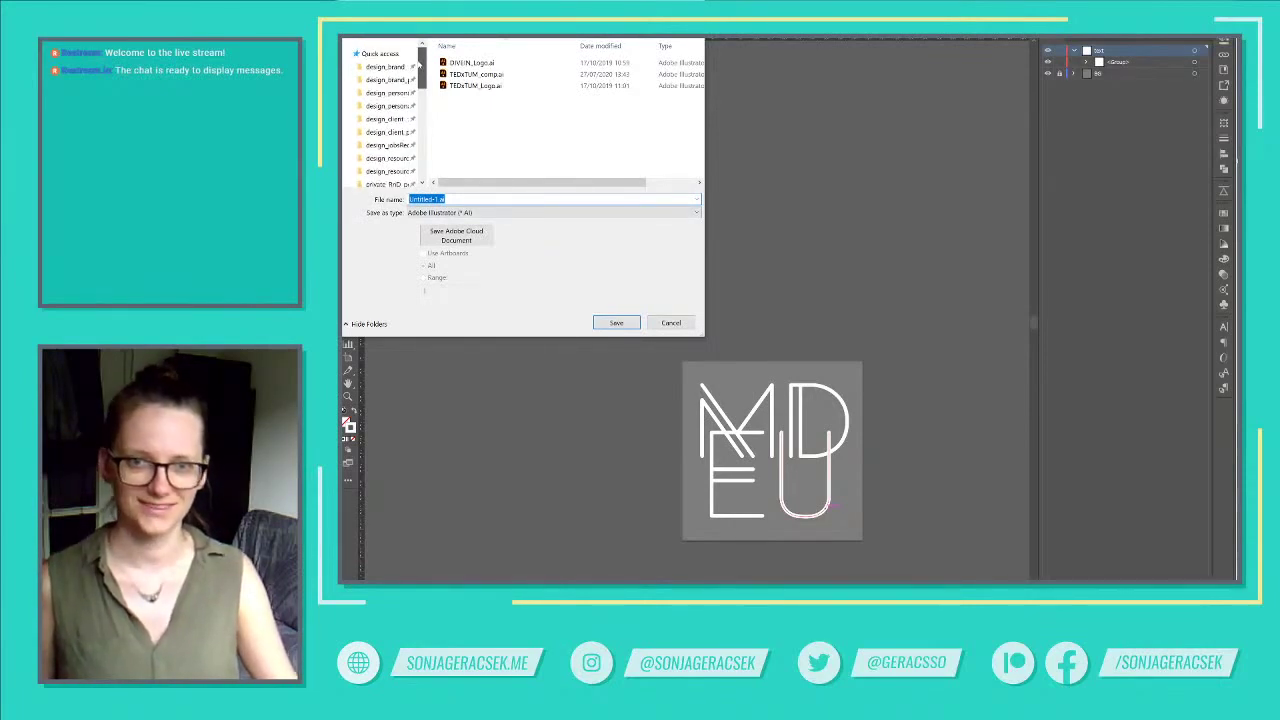
click(388, 92)
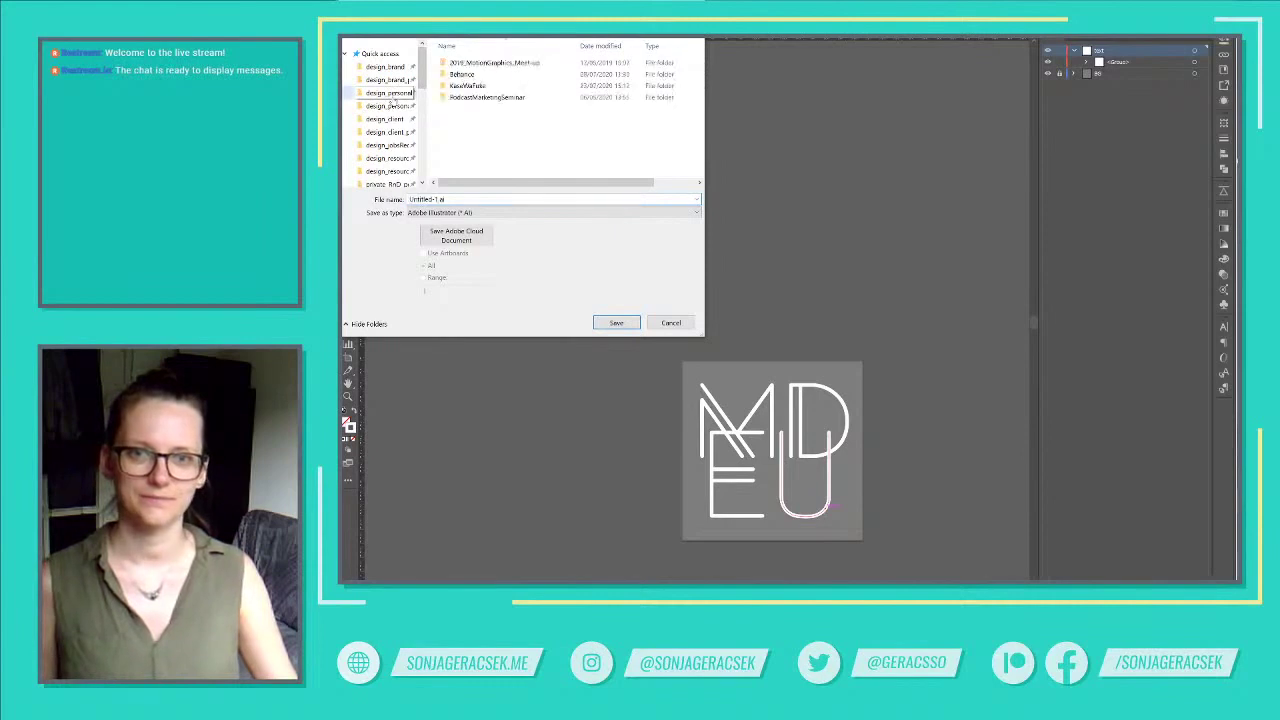
key(ctrl+shift+n)
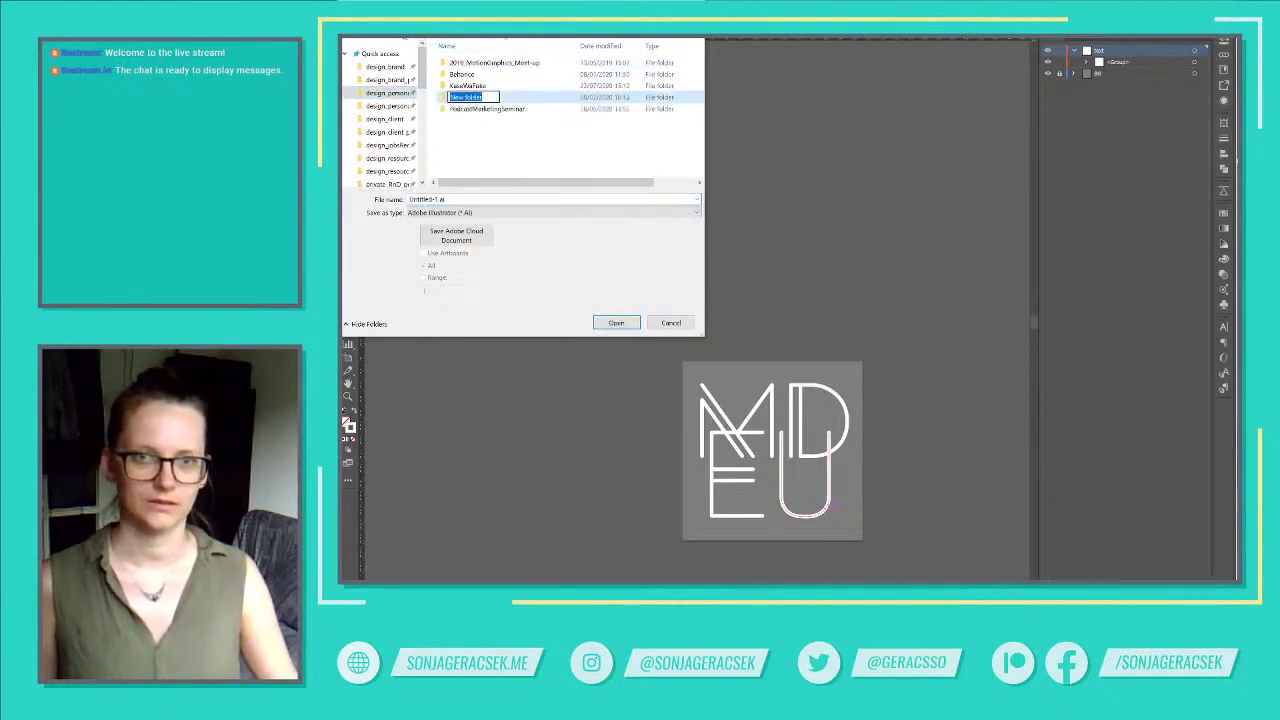
text(test)
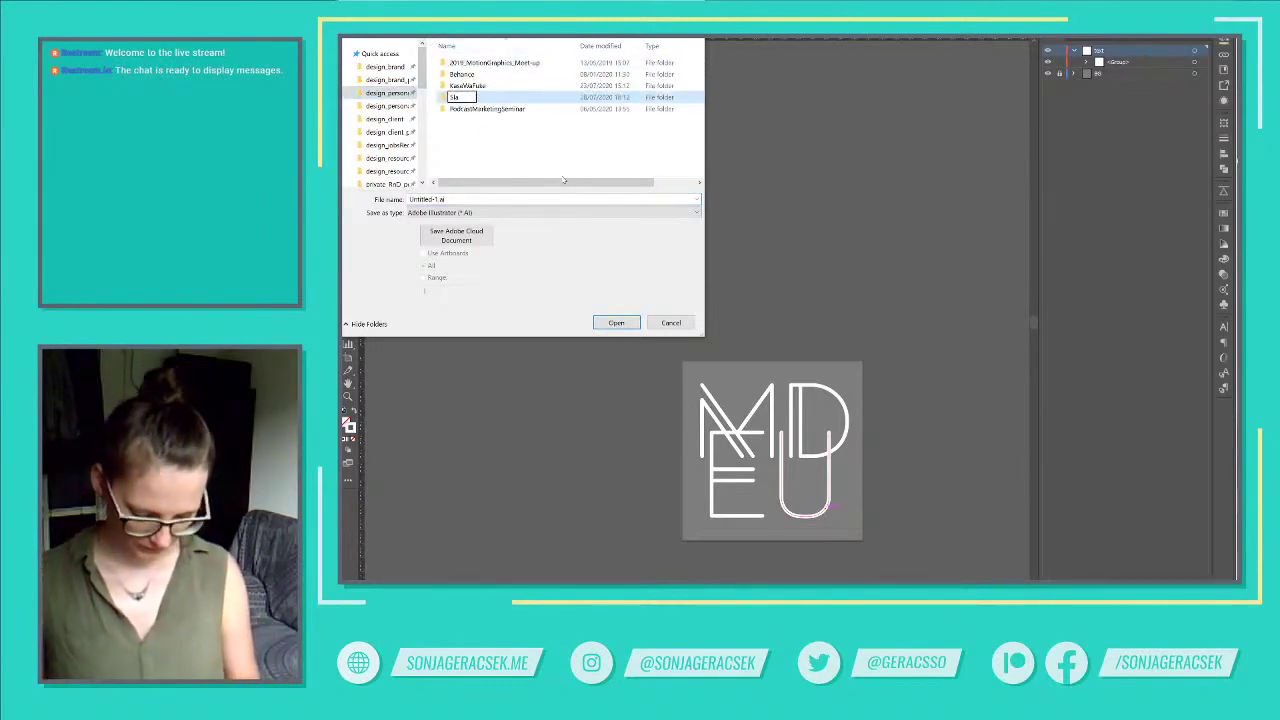
key(Return)
key(Return)
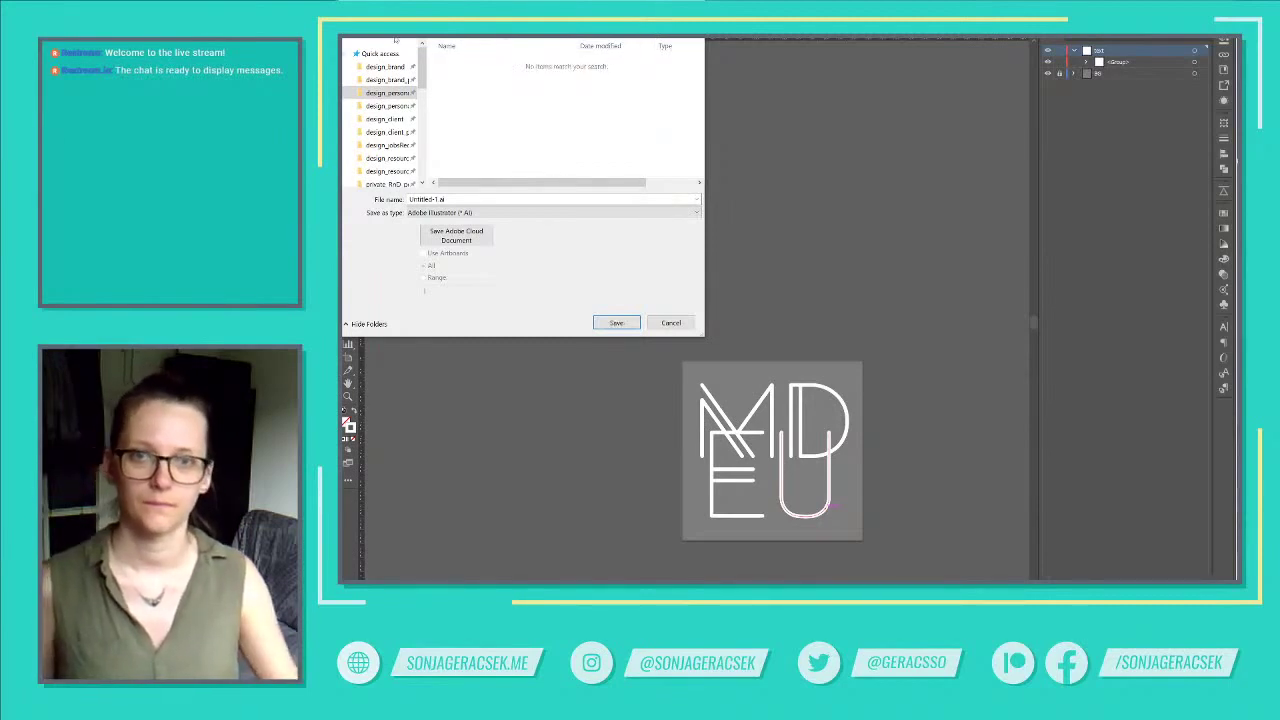
Create a subfolder named 01_design in the new project folder and open it as the save location.
key(ctrl+shift+n)
text(01_design)
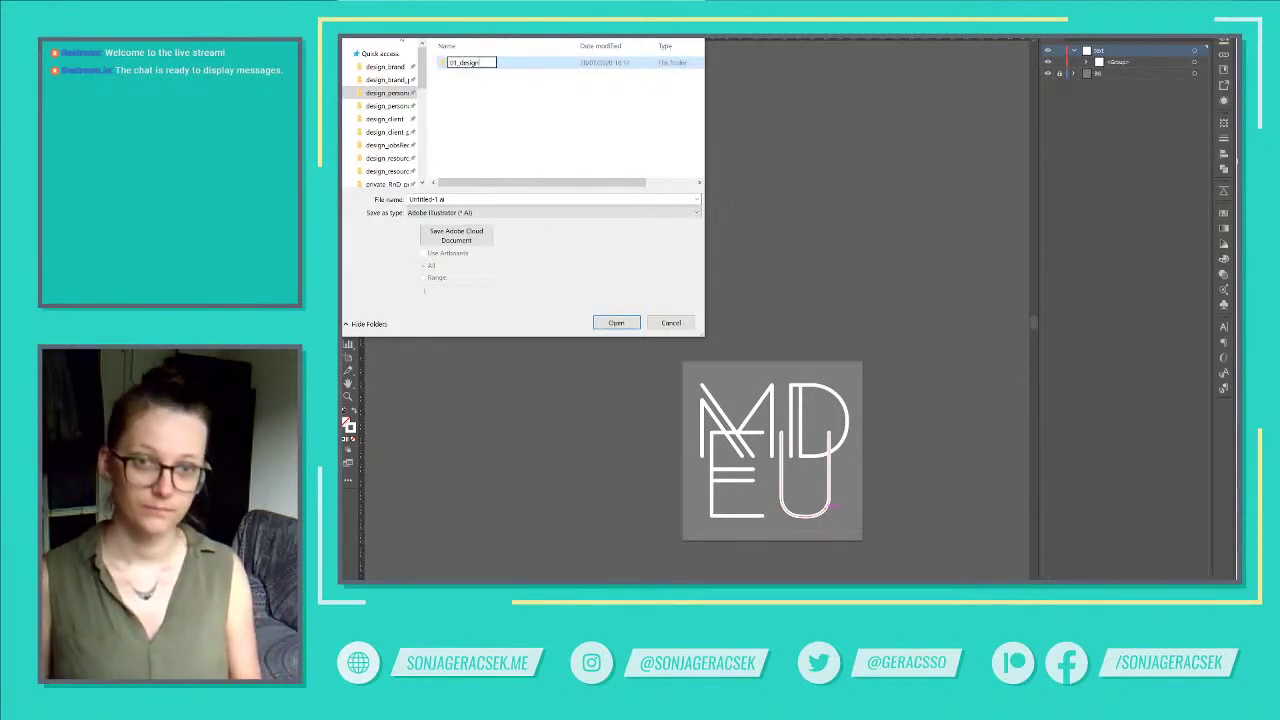
key(Return)
key(Return)
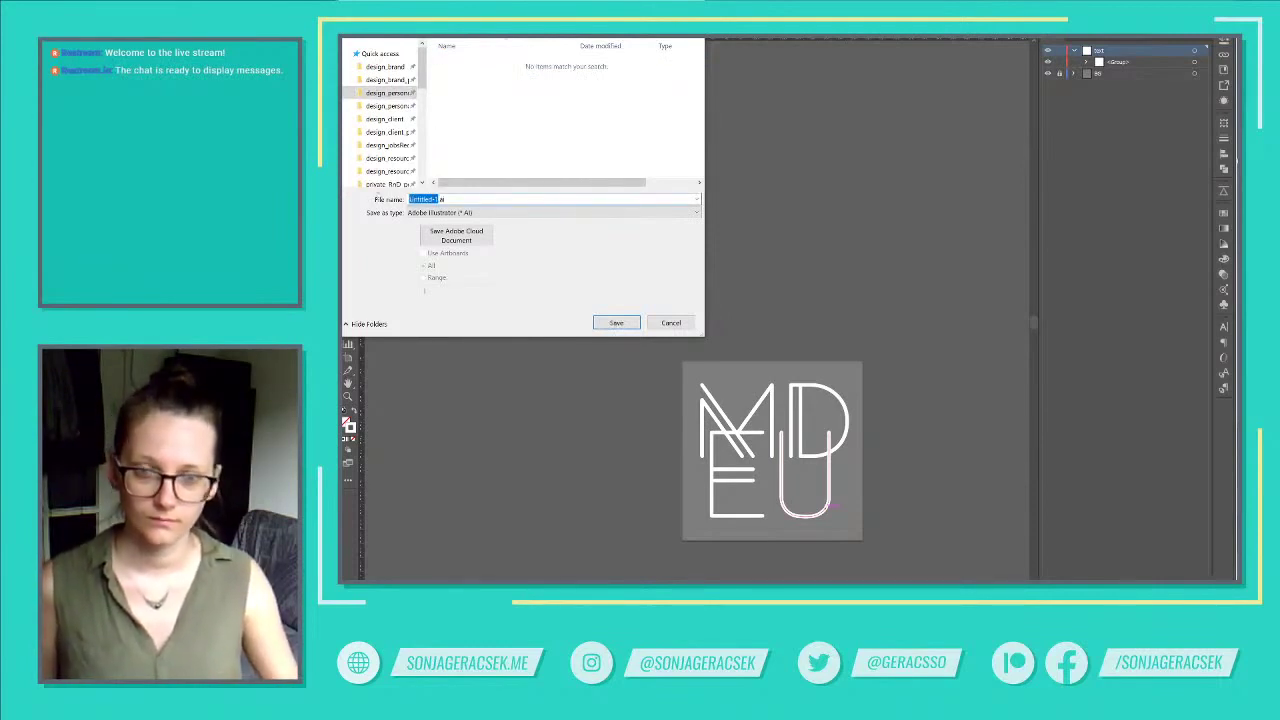
Replace the default file name with MDEU-logo, keeping the .ai extension.
text(MDEU)
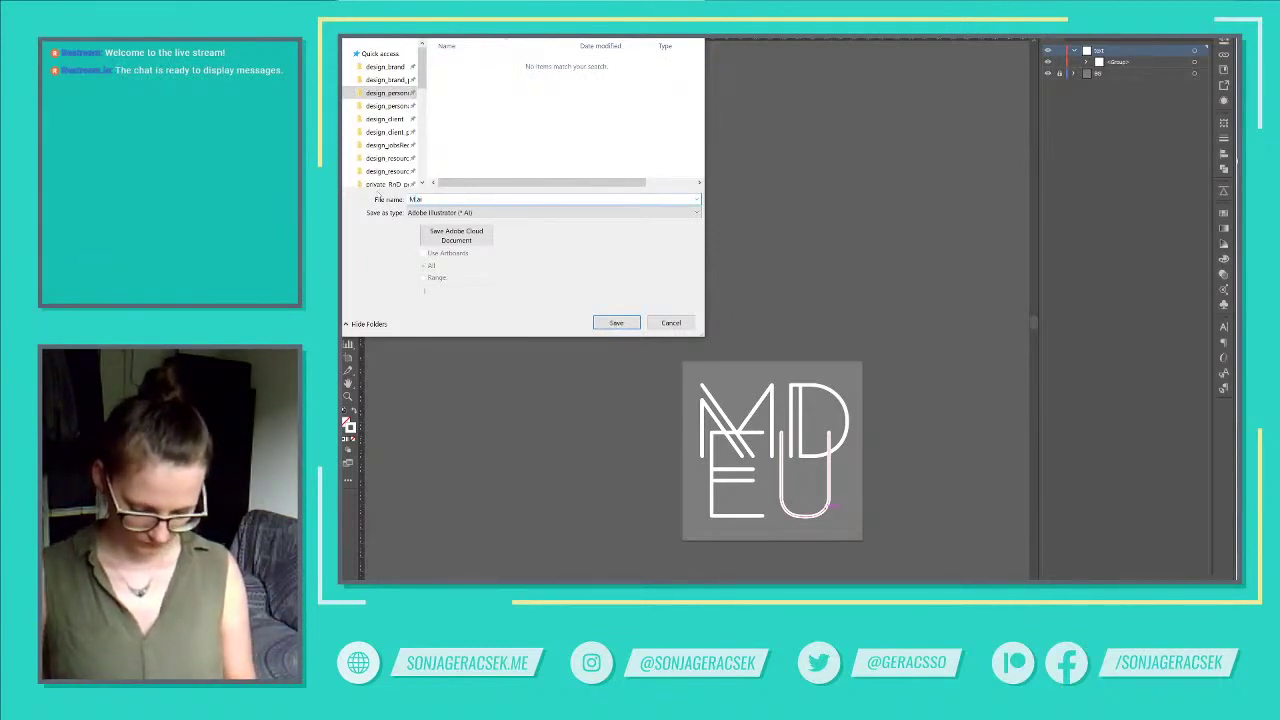
text(_)
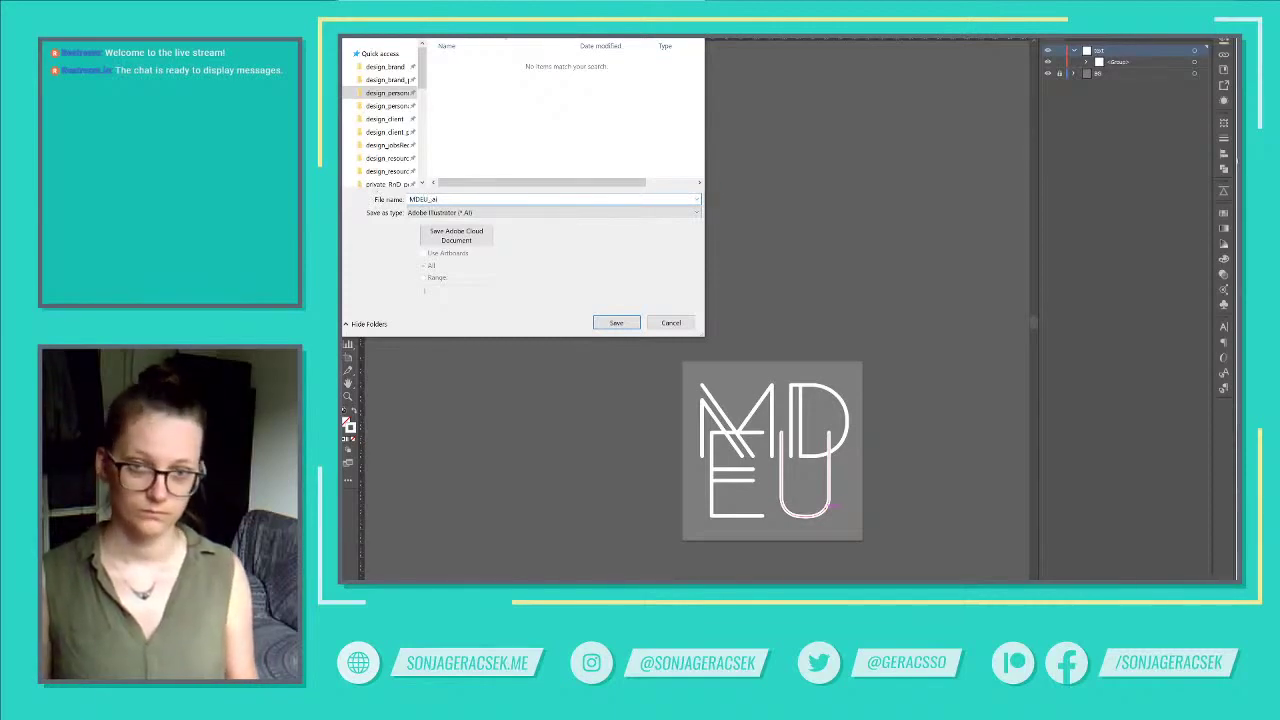
text(logo)
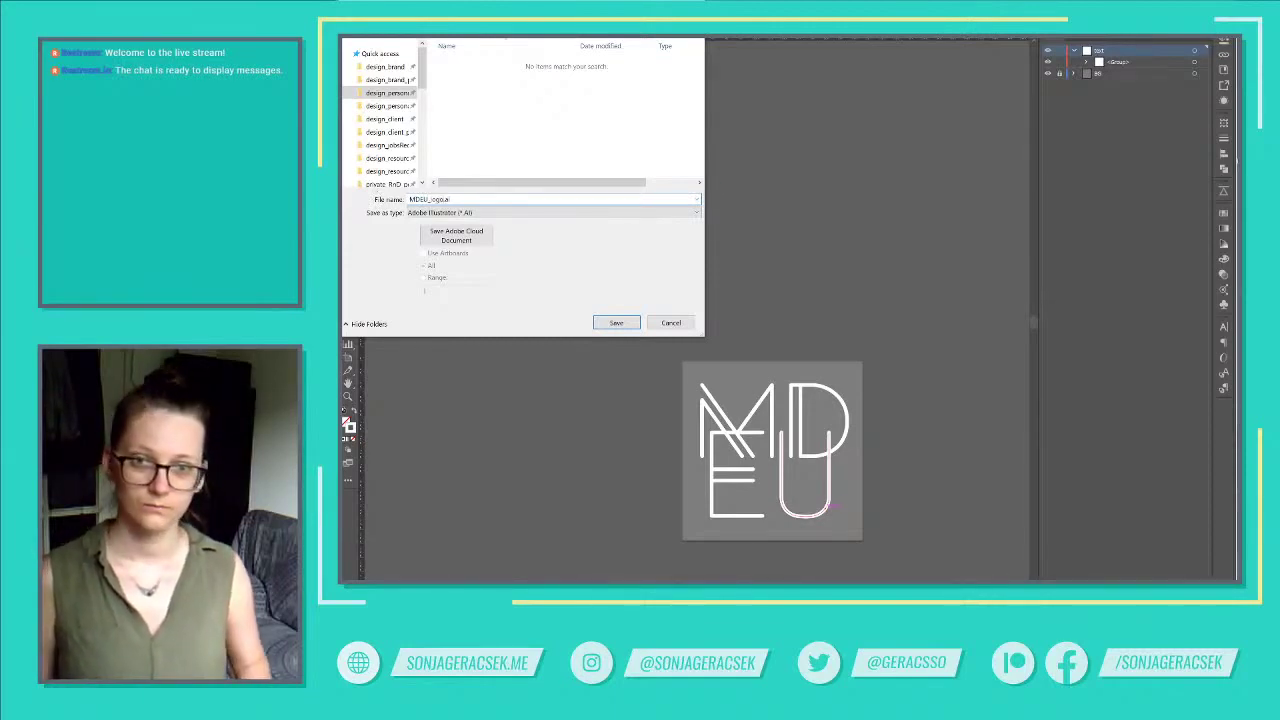
key(Left)
key(Left)
key(Left)
key(Left)
key(BackSpace)
text(-)
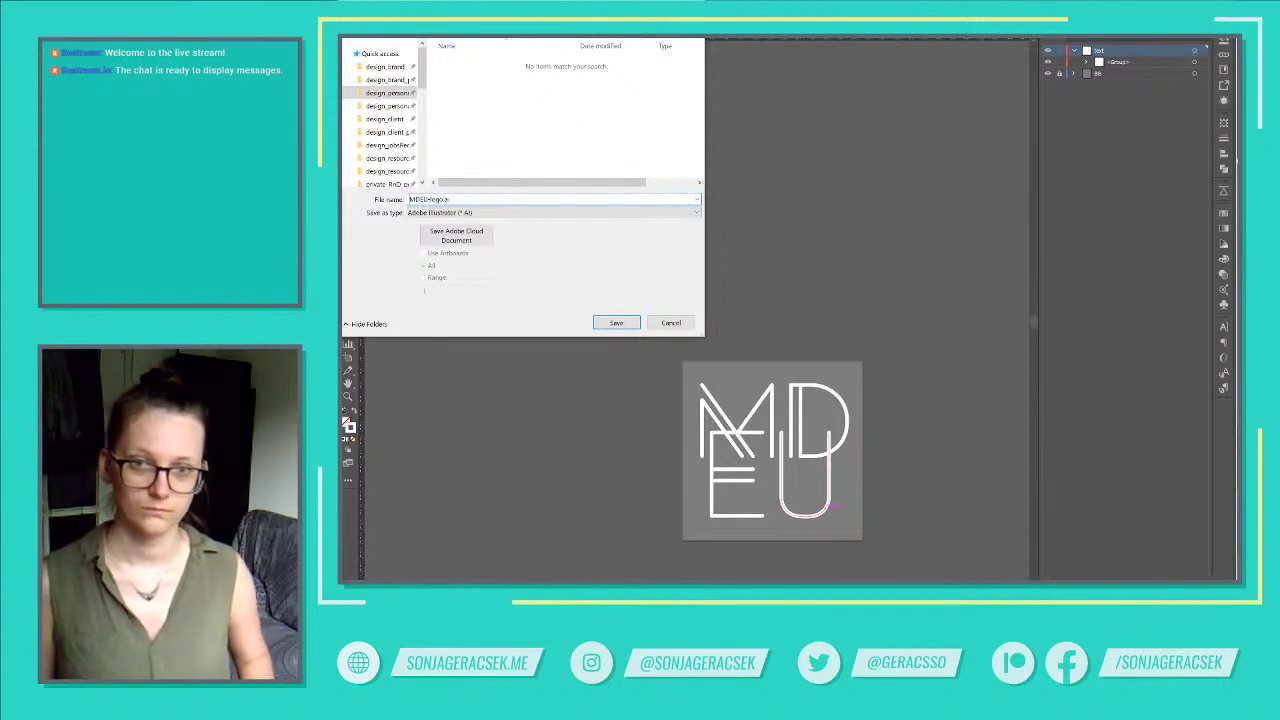
Prefix the file name with 20200728_ and append _SG01, giving 20200728_MDEU-logo_SG01.ai.
key(Home)
text(2020)
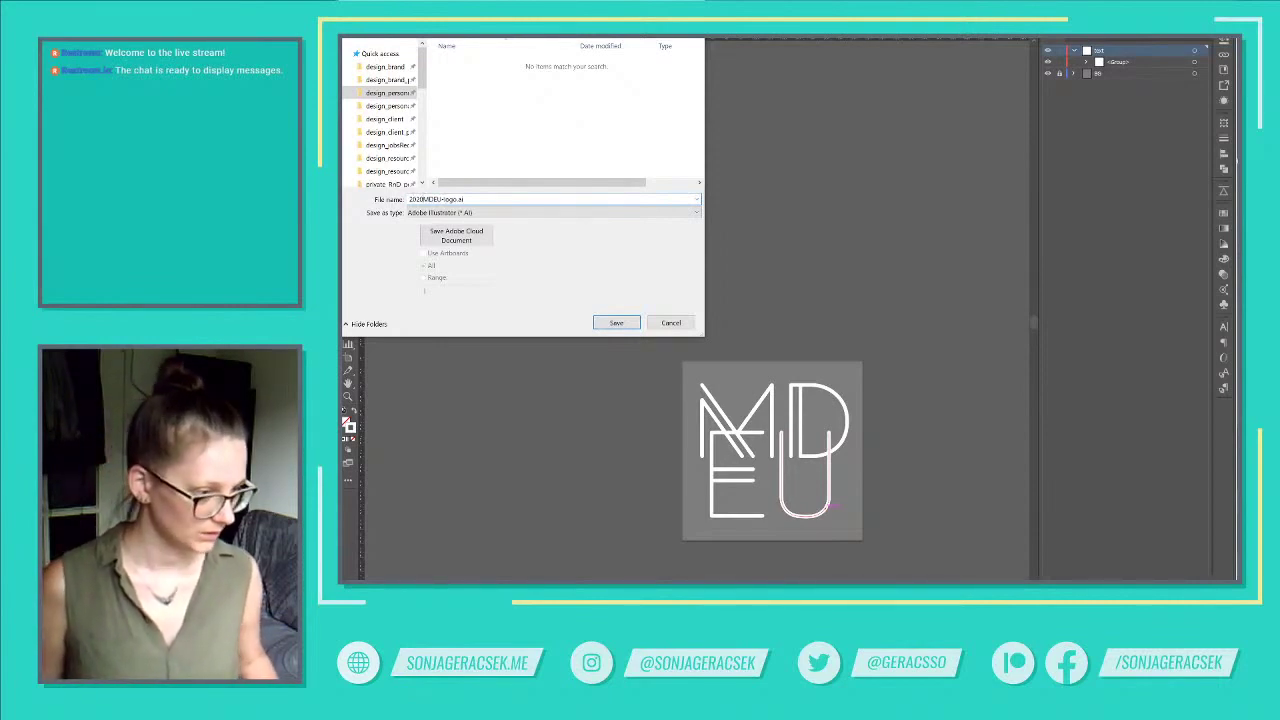
text(07)
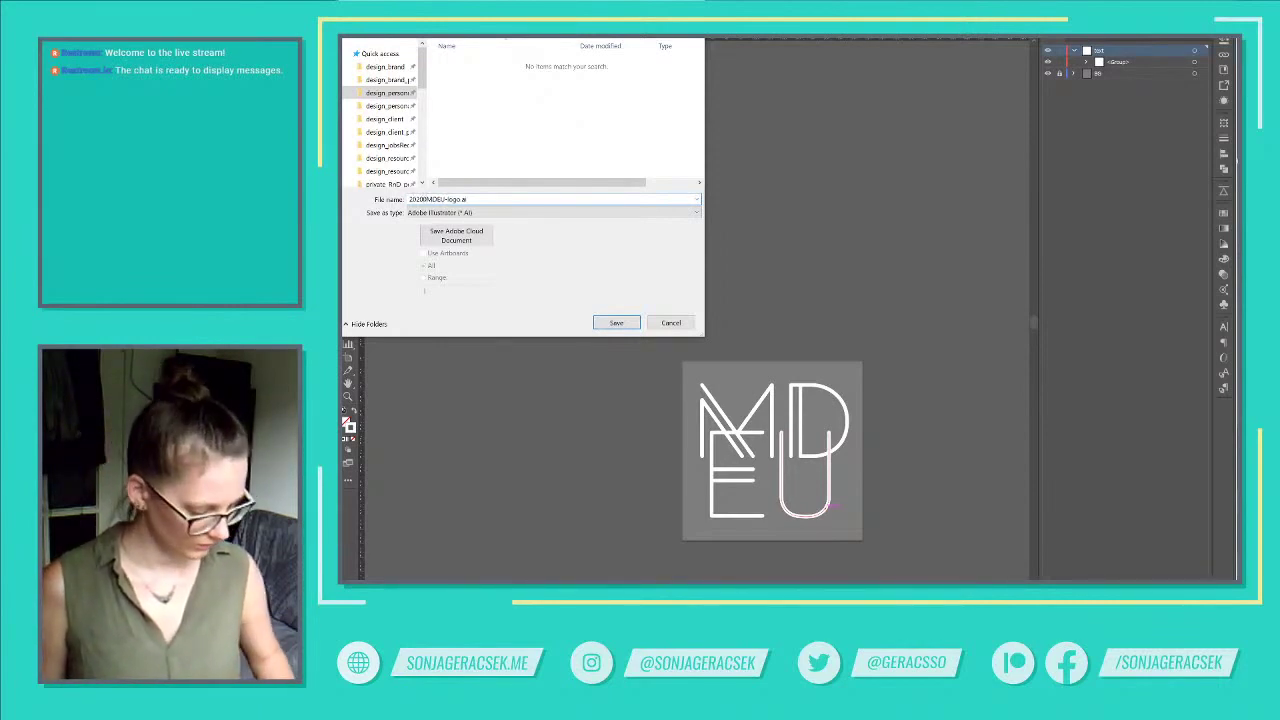
text(28)
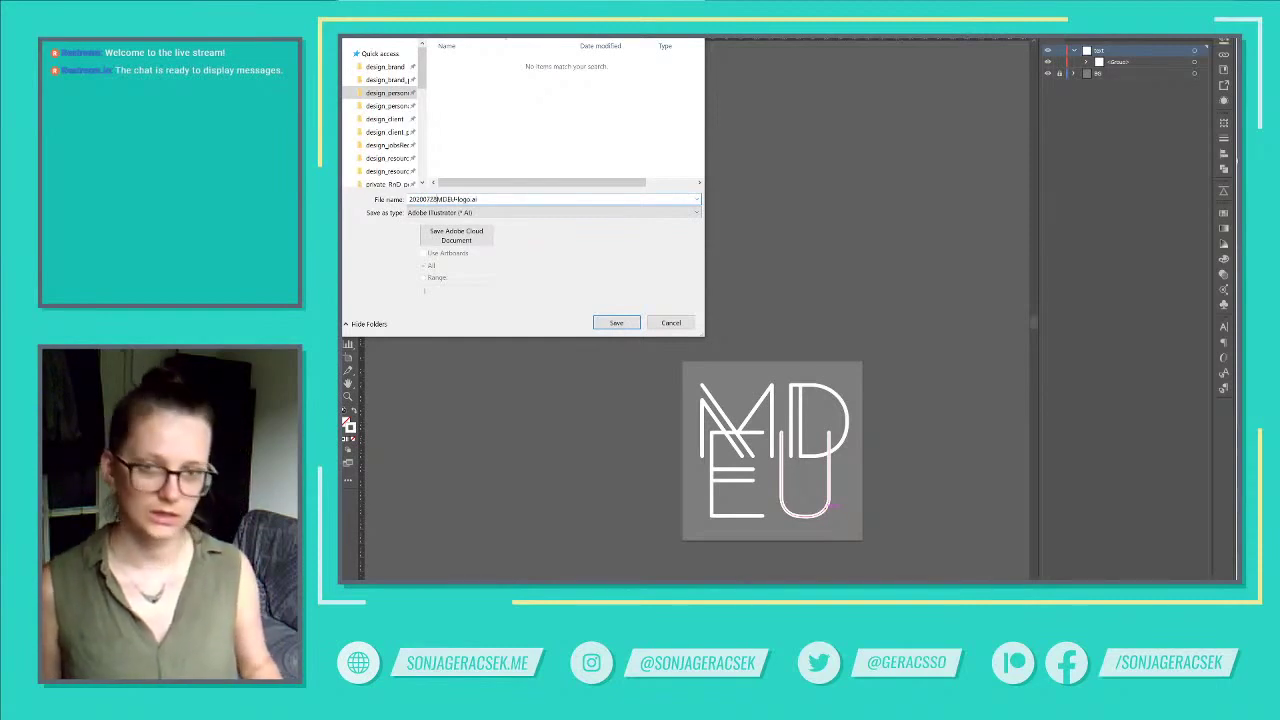
text(_MDEU-logo)
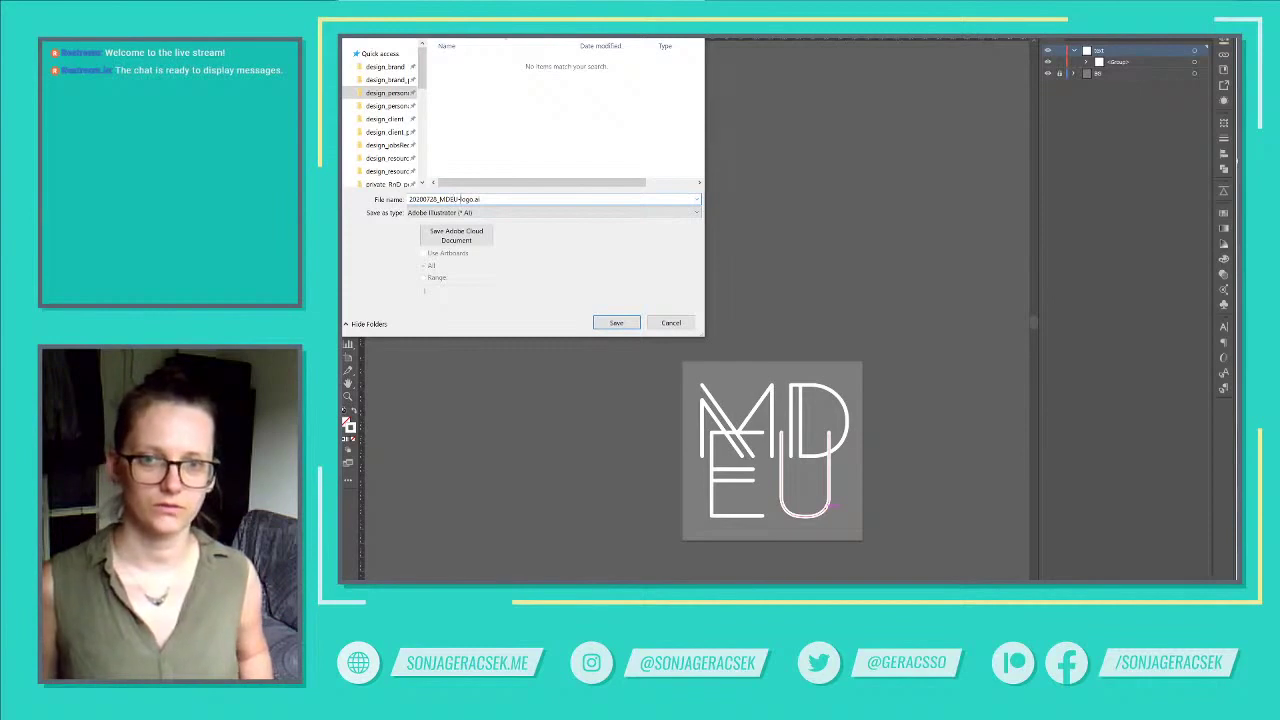
text(_SG01)
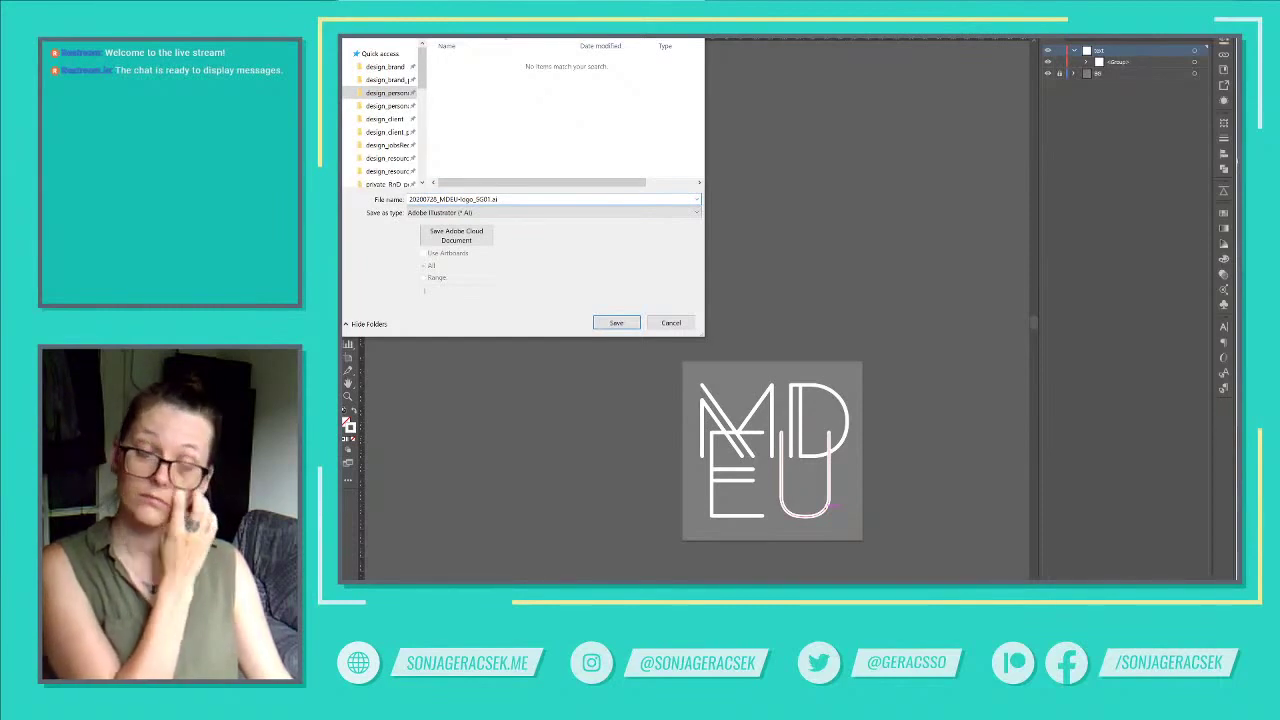
Save 20200728_MDEU-logo_SG01.ai as an Illustrator 2020 file with the default save options.
click(634, 323)
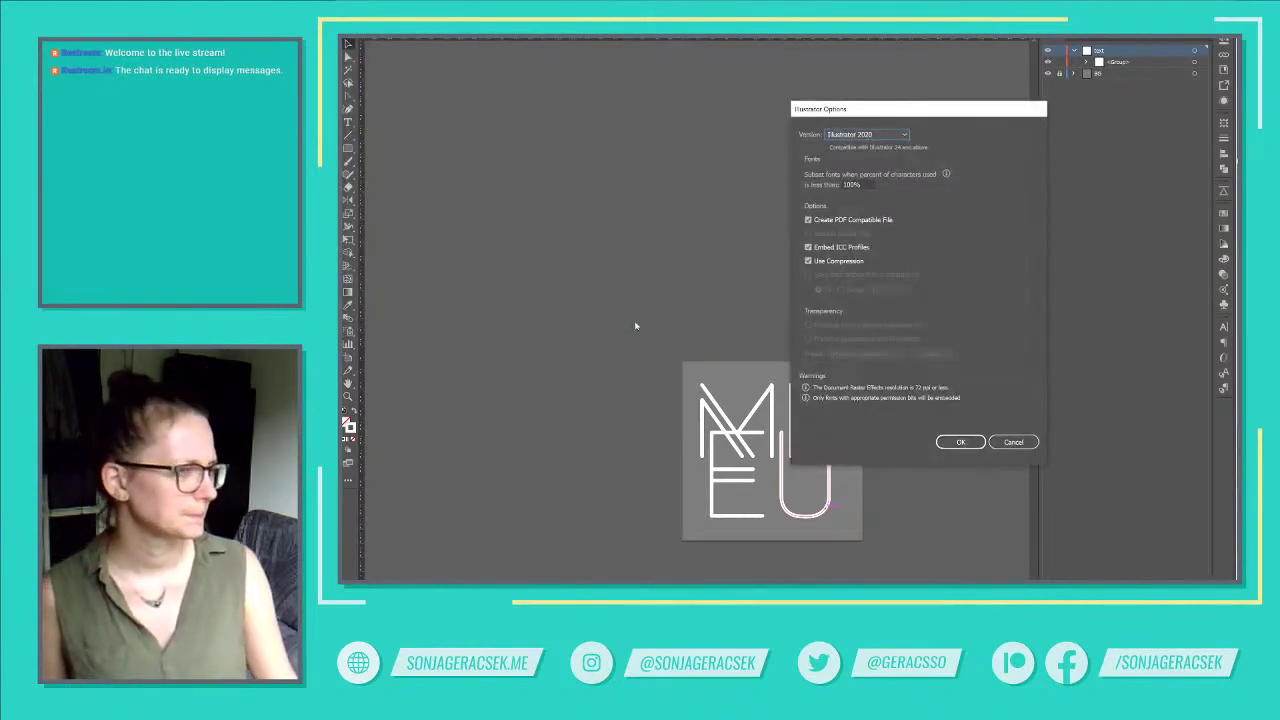
click(973, 440)
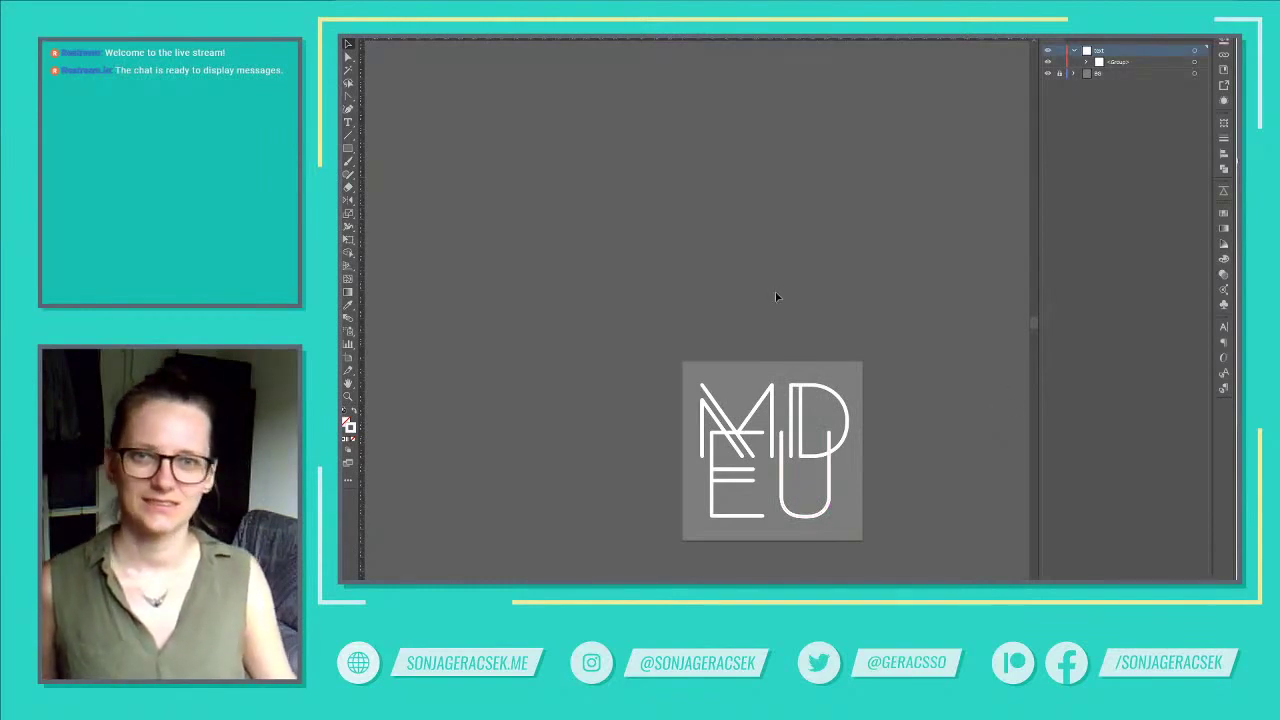
key(alt+Tab)
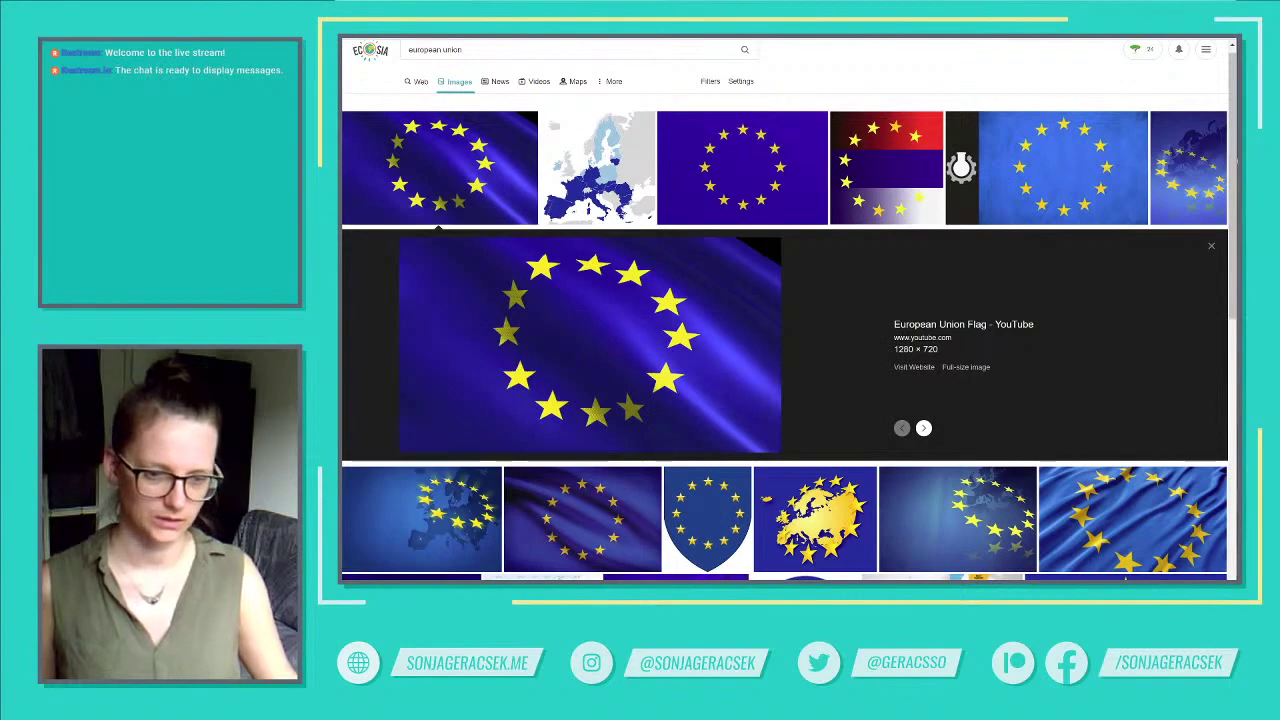
key(alt+Tab)
key(super+e)
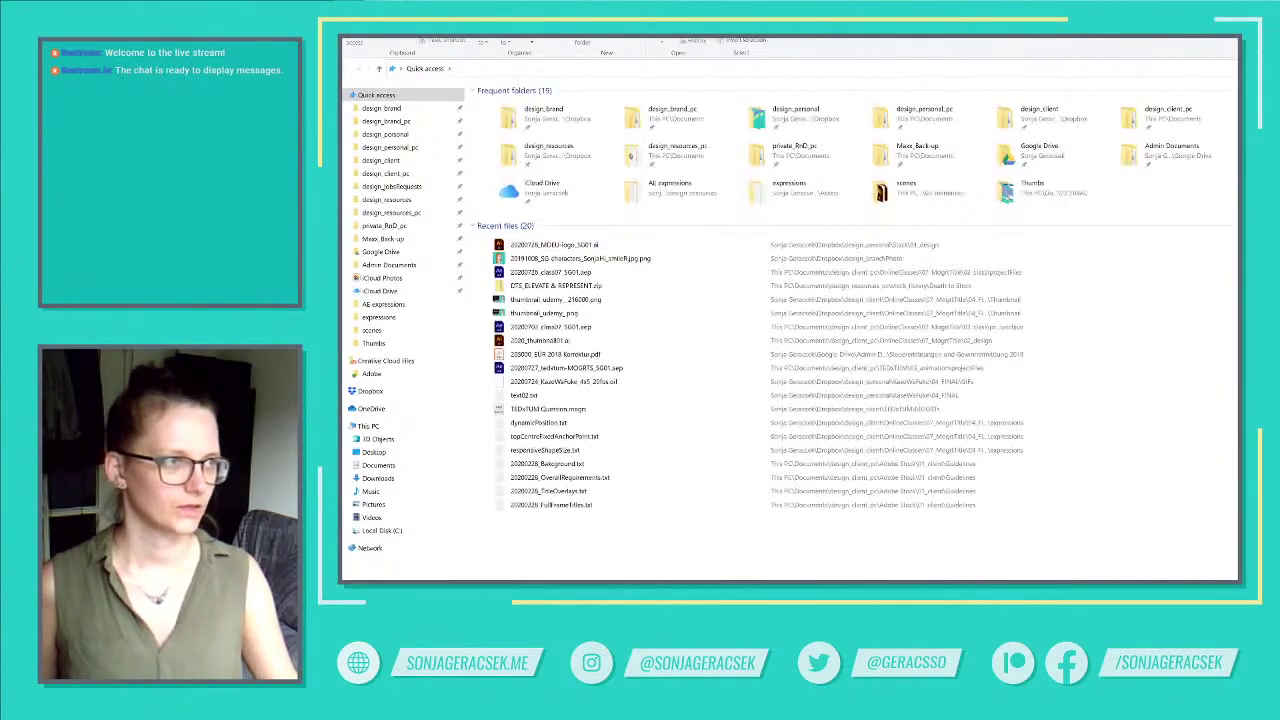
key(alt+Tab)
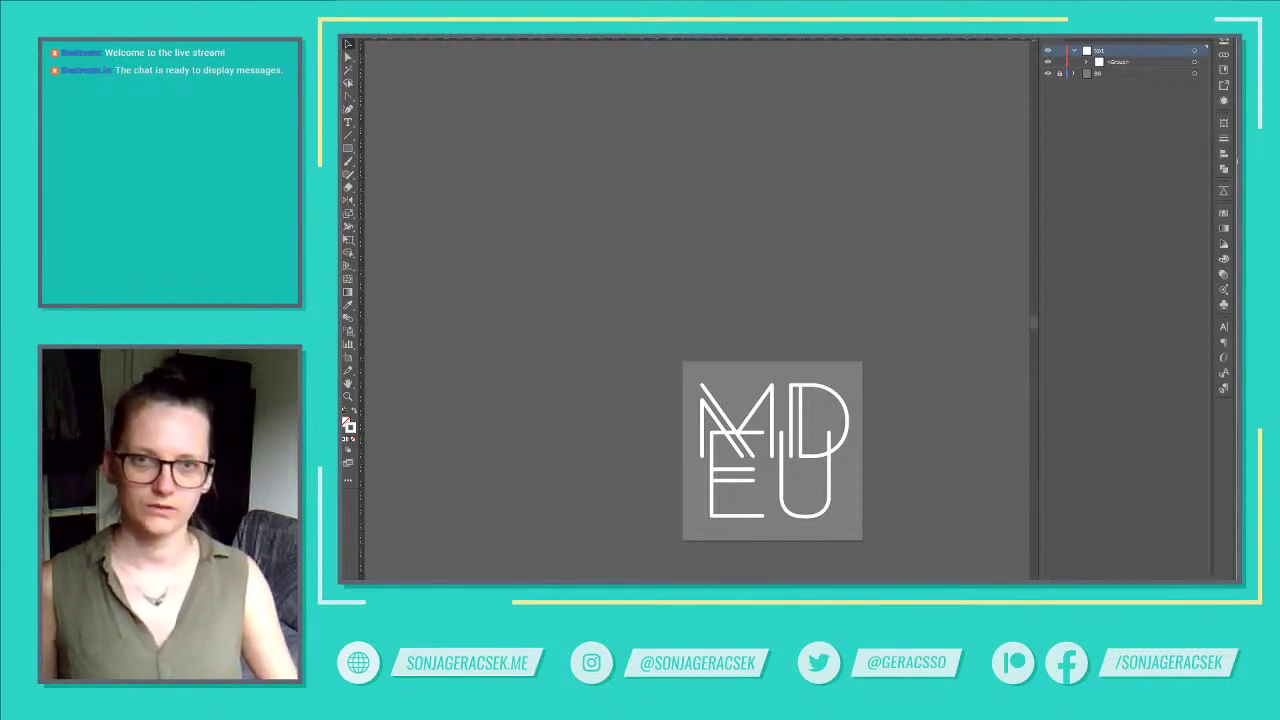
key(alt+f)
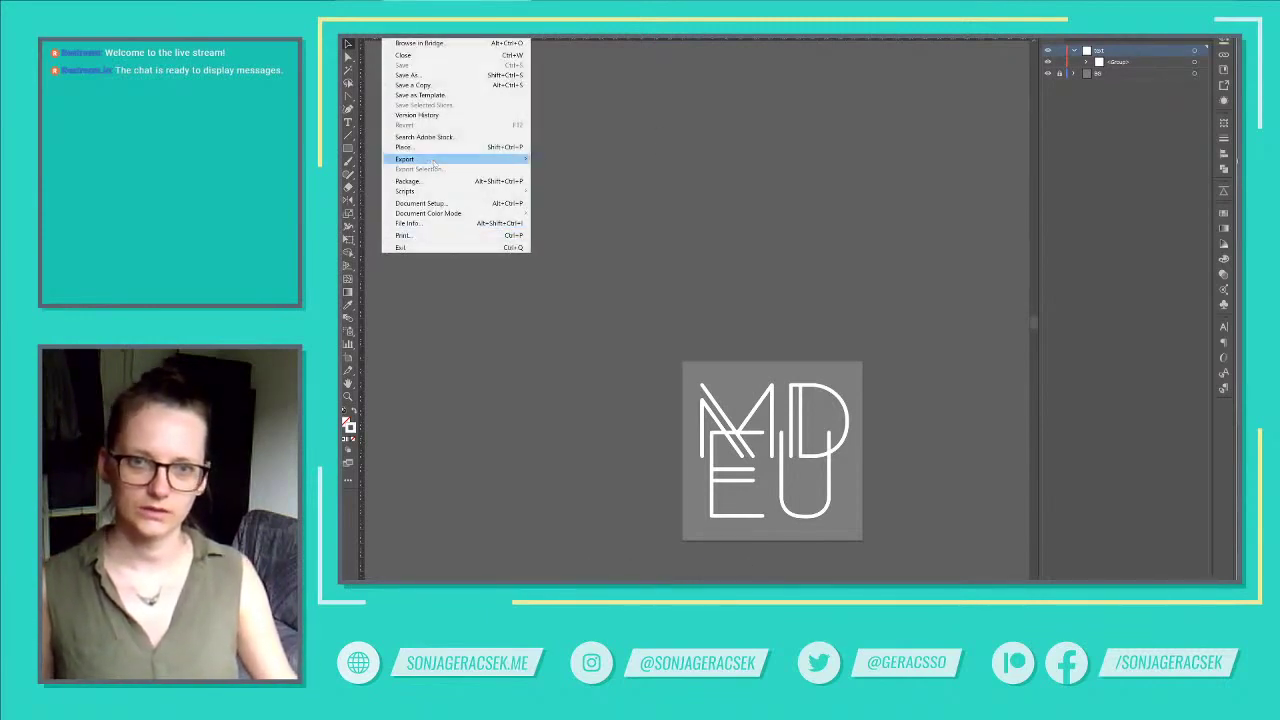
mouse_move(430, 158)
key(Escape)
key(alt+f)
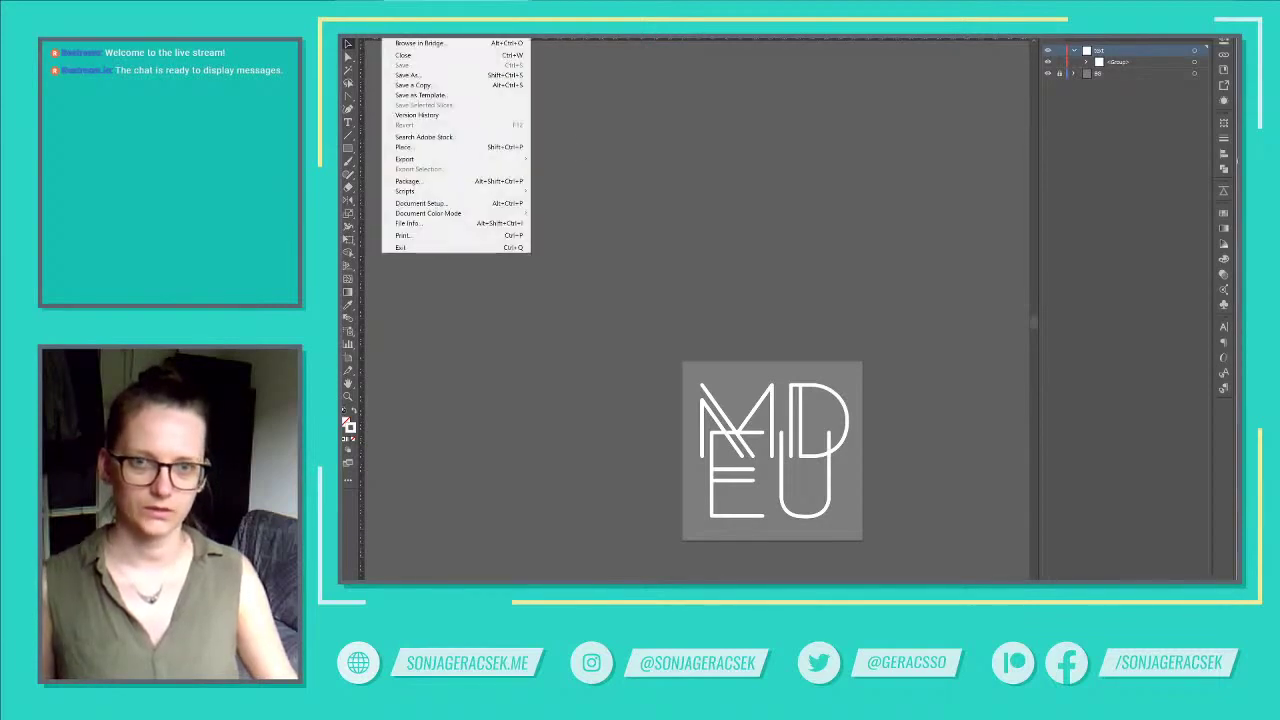
key(Escape)
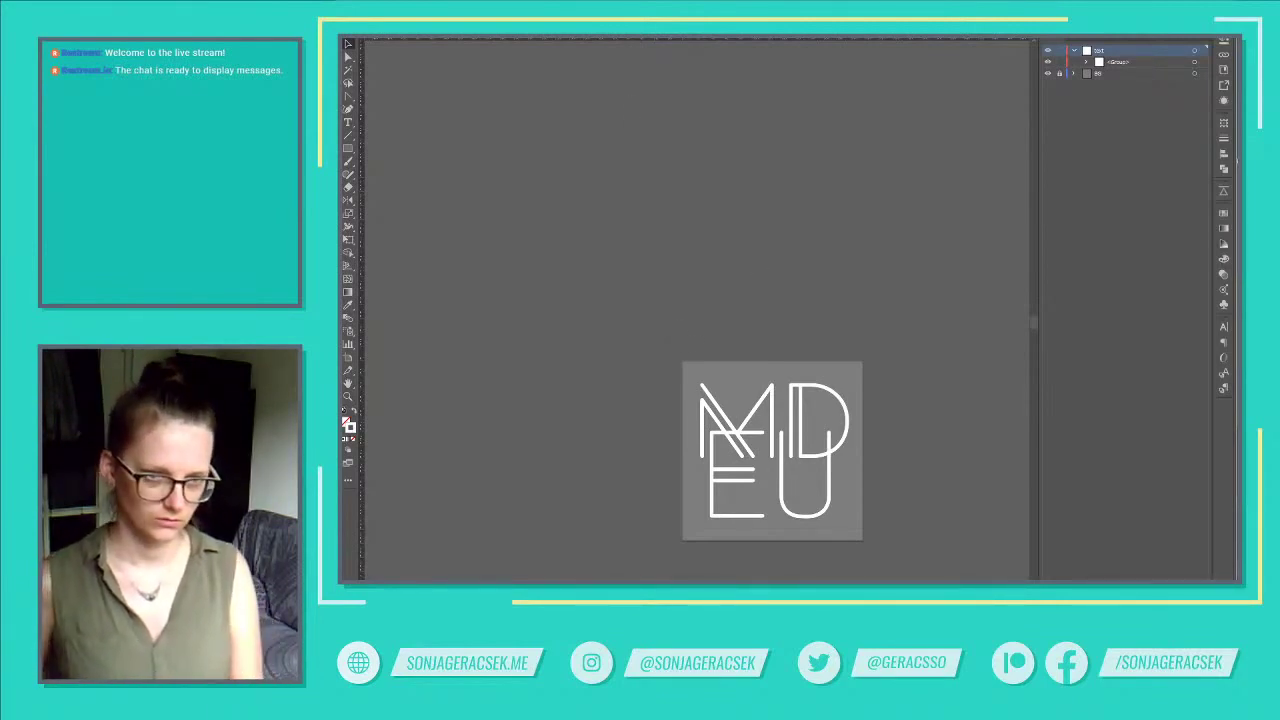
key(ctrl+alt+e)
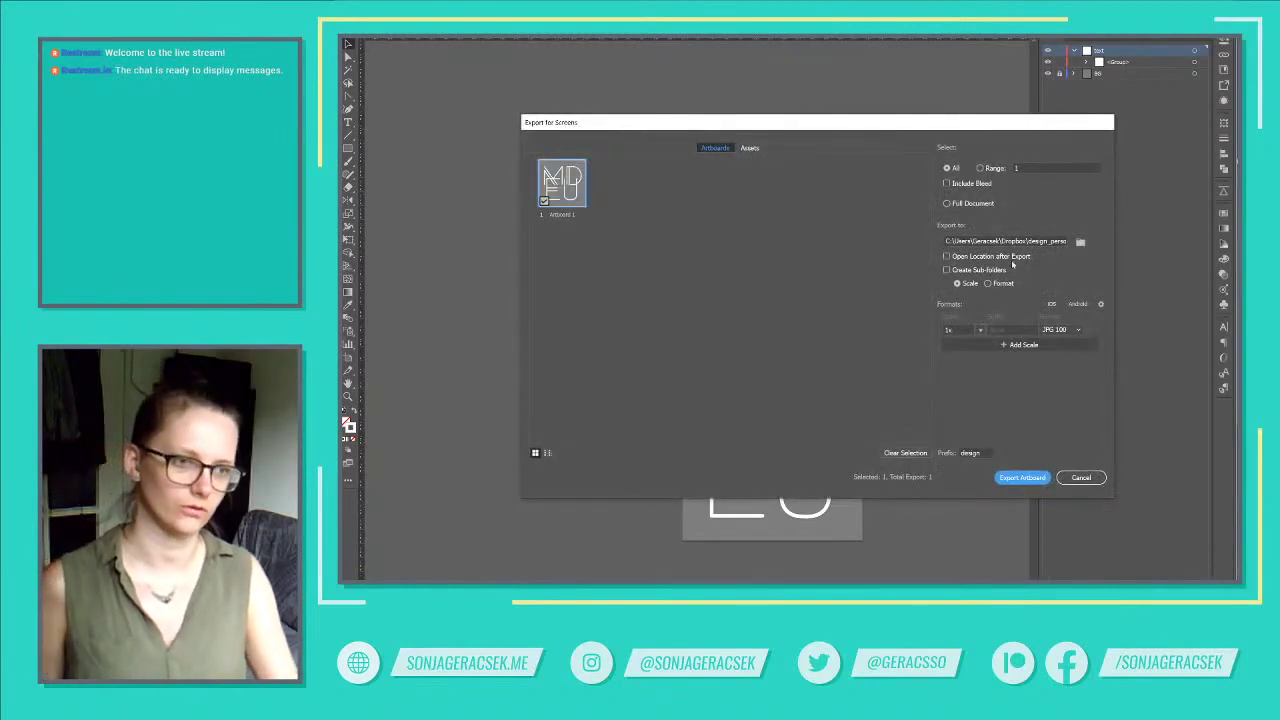
click(1081, 477)
Rename the logo's artboard to logo.
click(1092, 41)
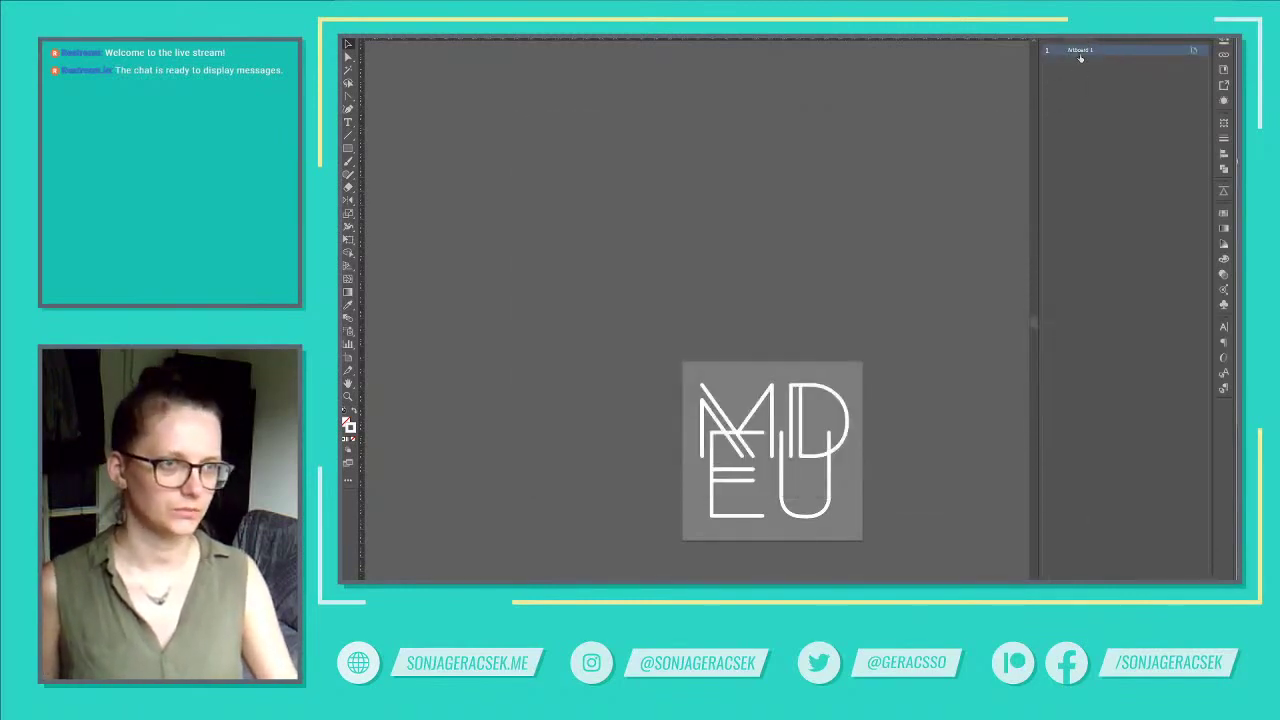
double_click(1080, 52)
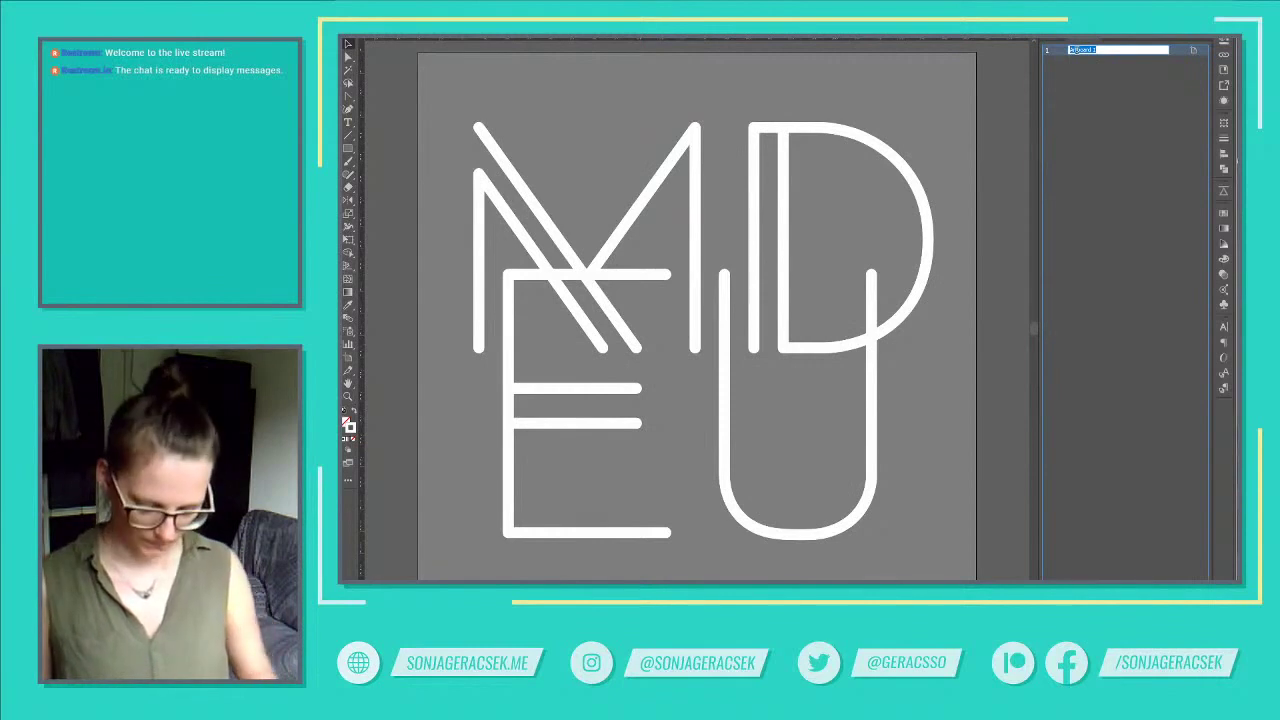
text(sasi)
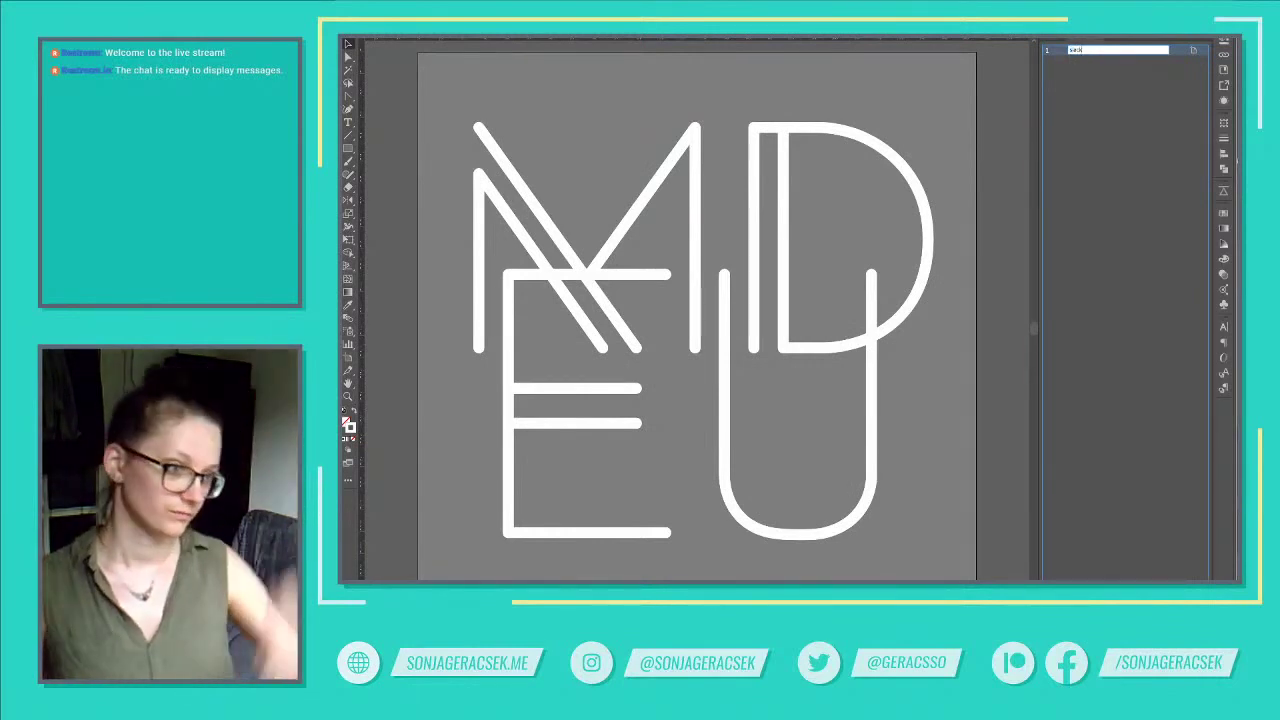
key(BackSpace)
key(BackSpace)
key(BackSpace)
text(logo)
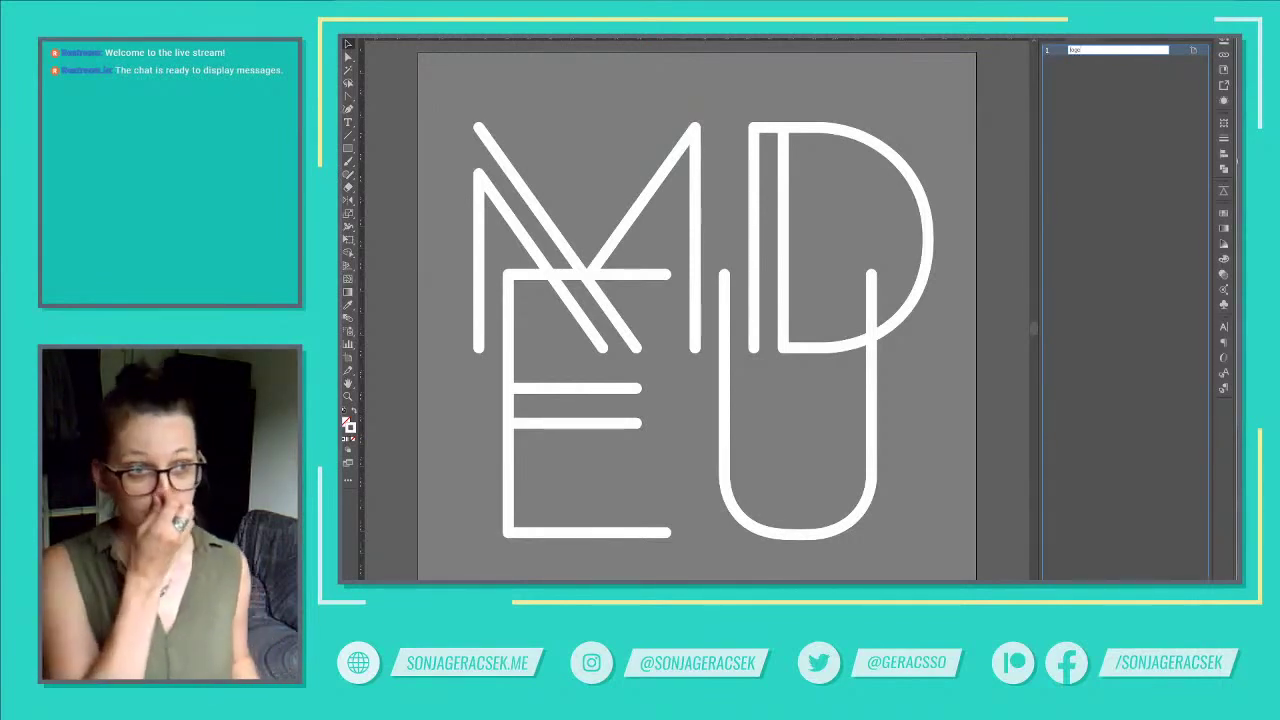
key(Return)
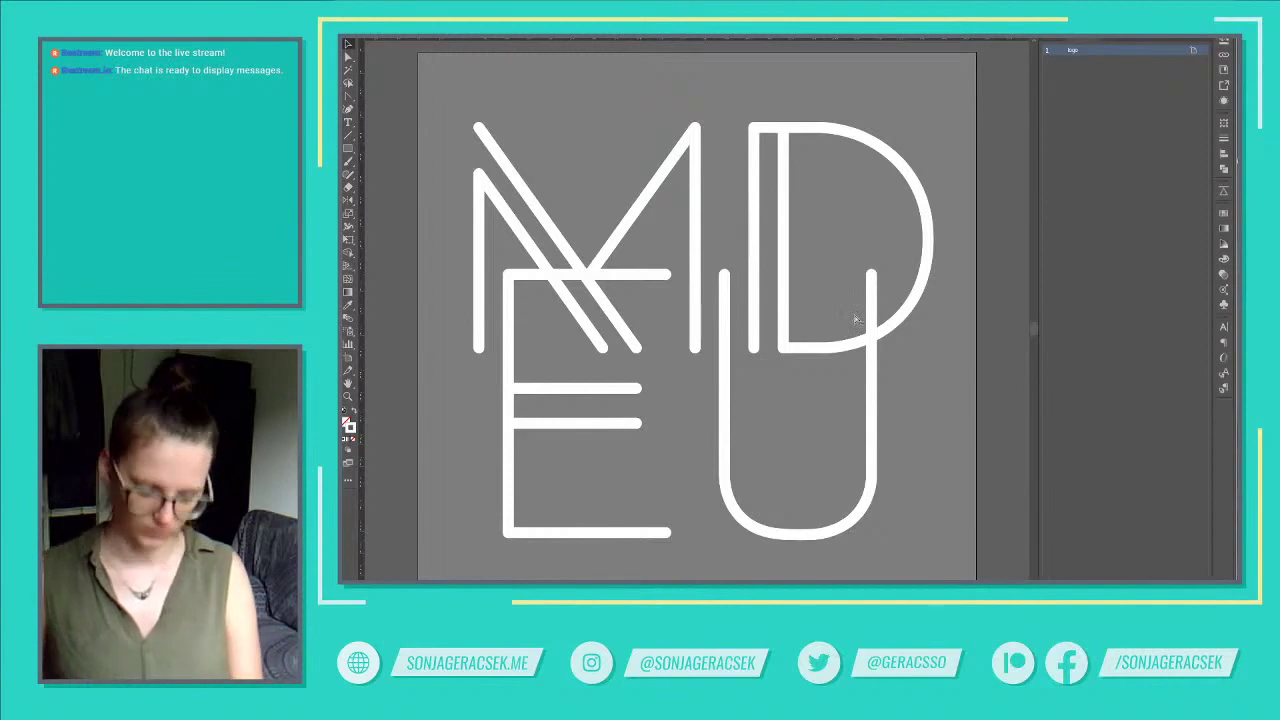
Set up Export for Screens to output the artboard as PNG at 1x, 0.5x and 0.25x scale.
key(ctrl+alt+e)
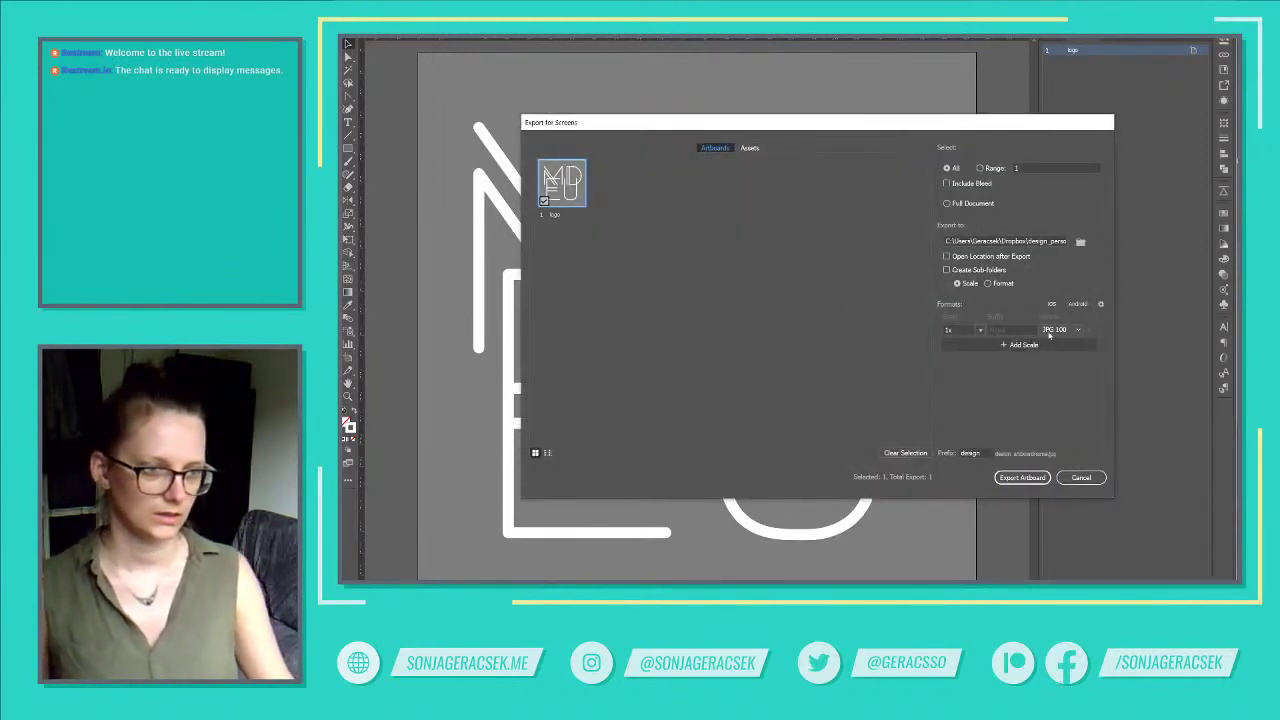
click(1058, 330)
click(1055, 344)
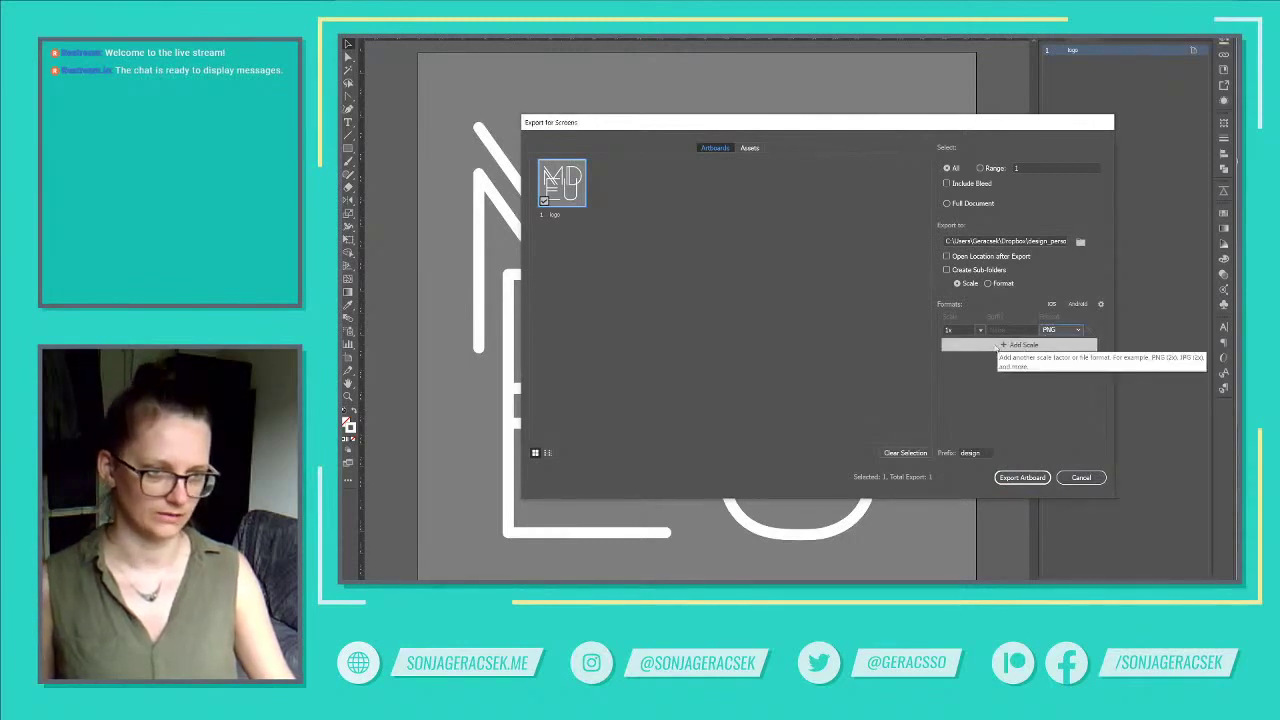
click(975, 346)
click(980, 345)
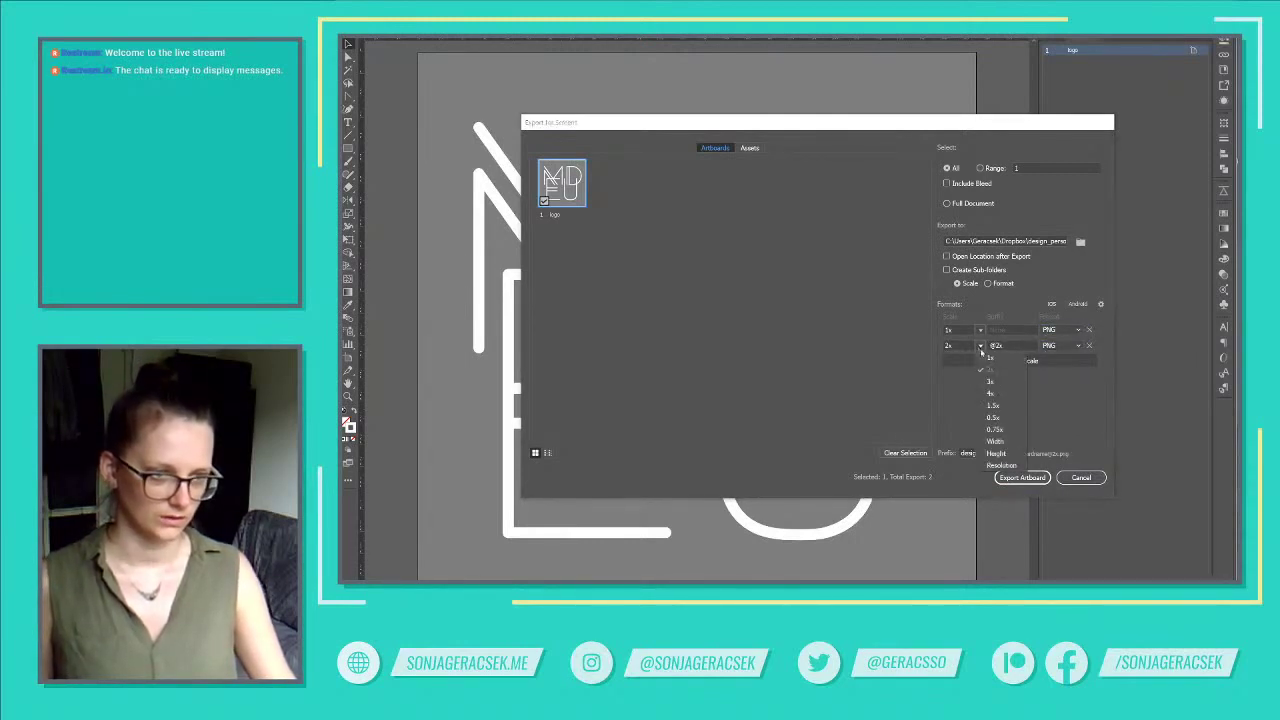
click(995, 418)
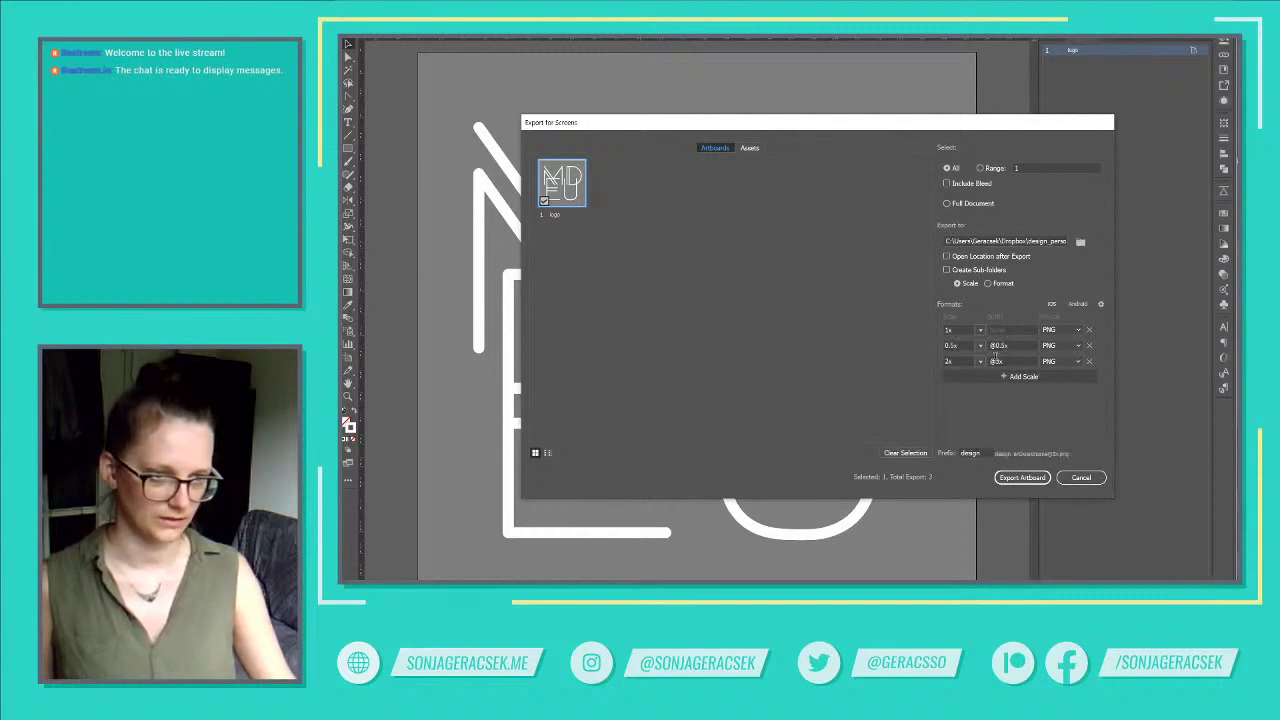
click(1020, 360)
click(962, 360)
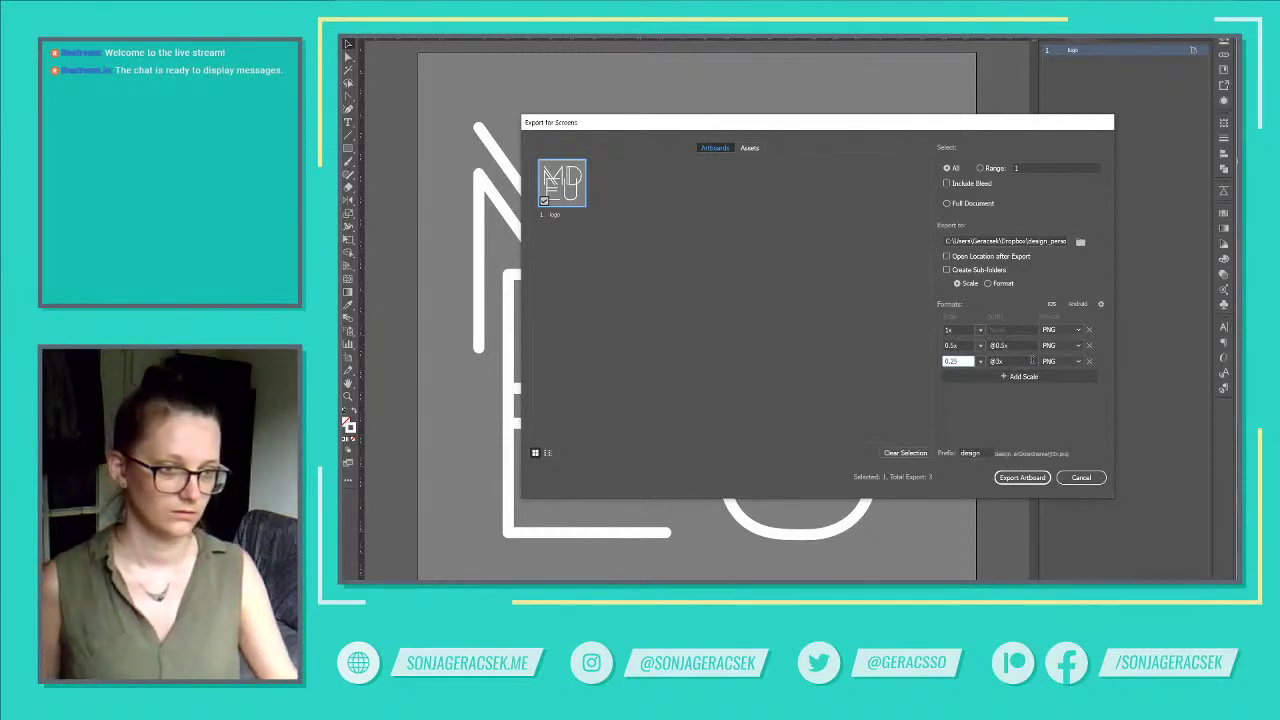
key(Tab)
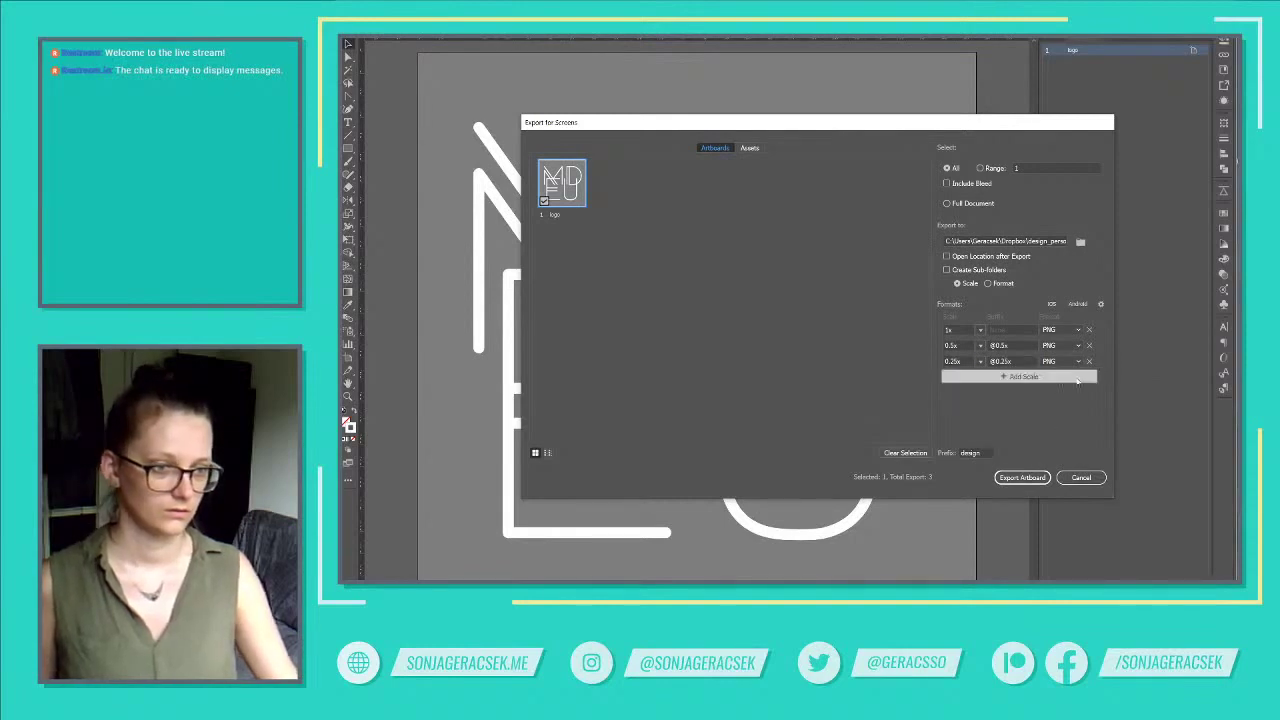
Create a folder named 02_FINAL in the Slack project folder and choose it as the export destination.
click(1080, 241)
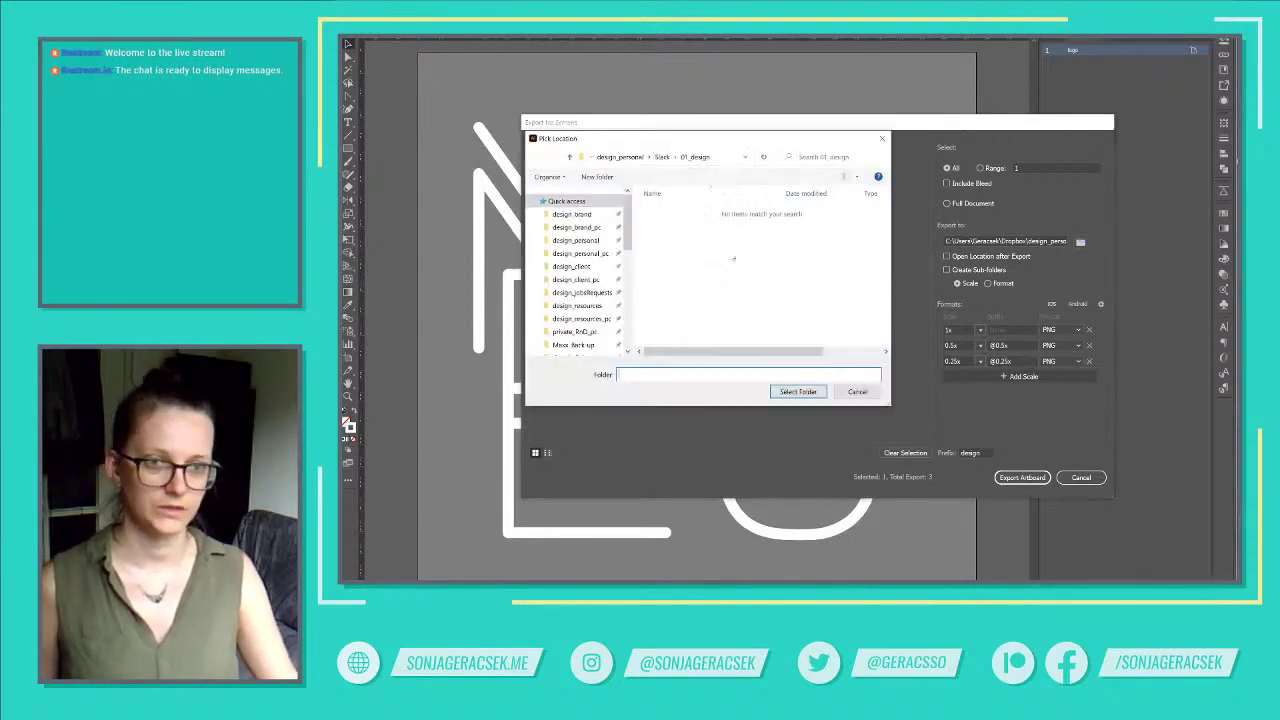
click(667, 157)
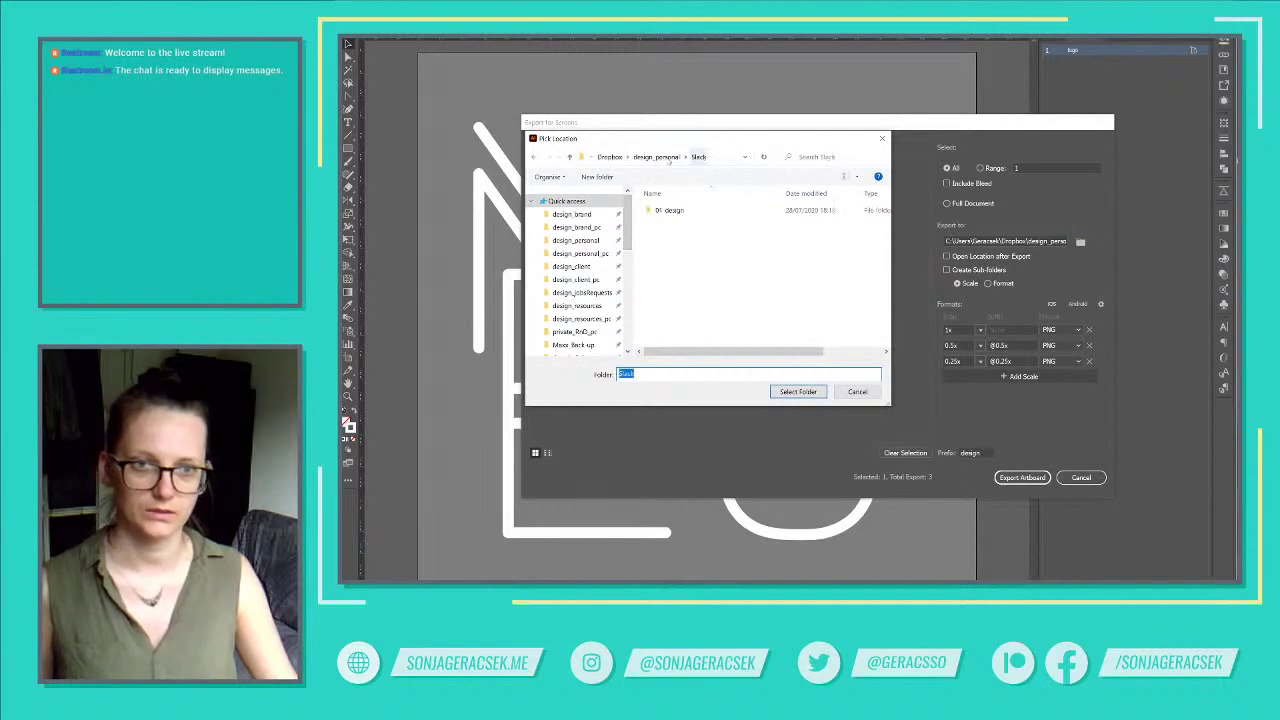
click(597, 176)
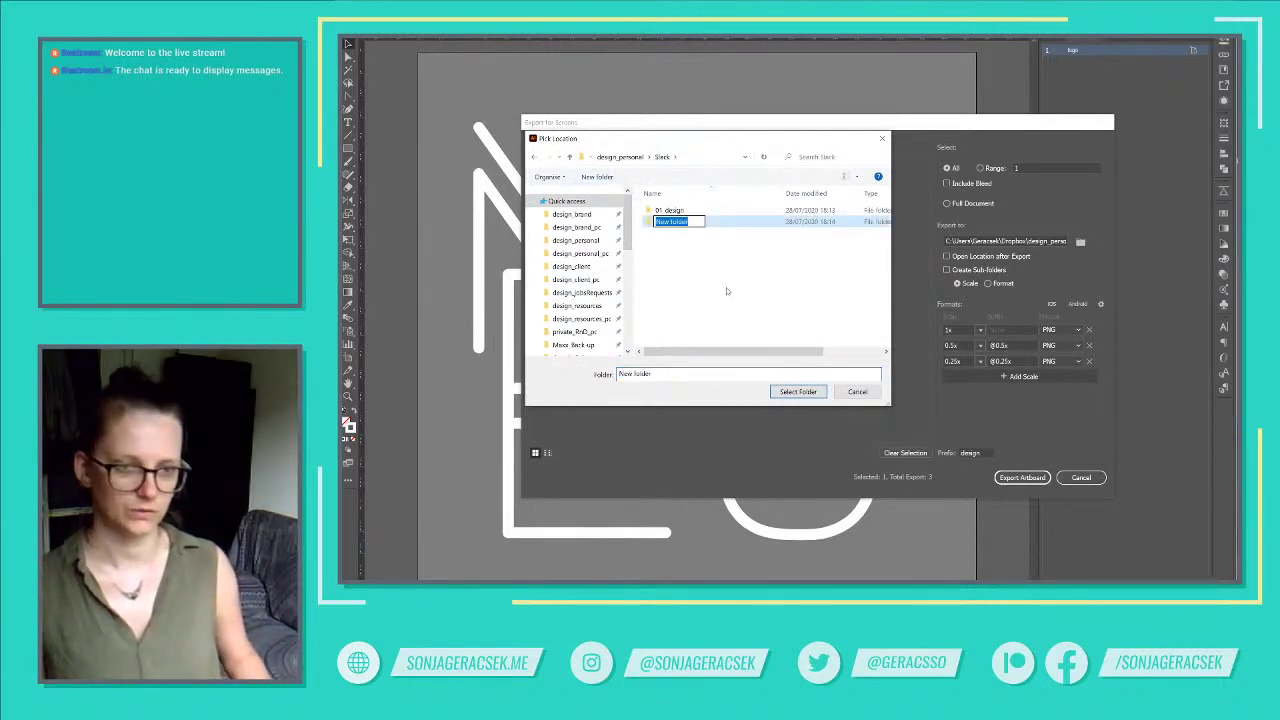
text(02)
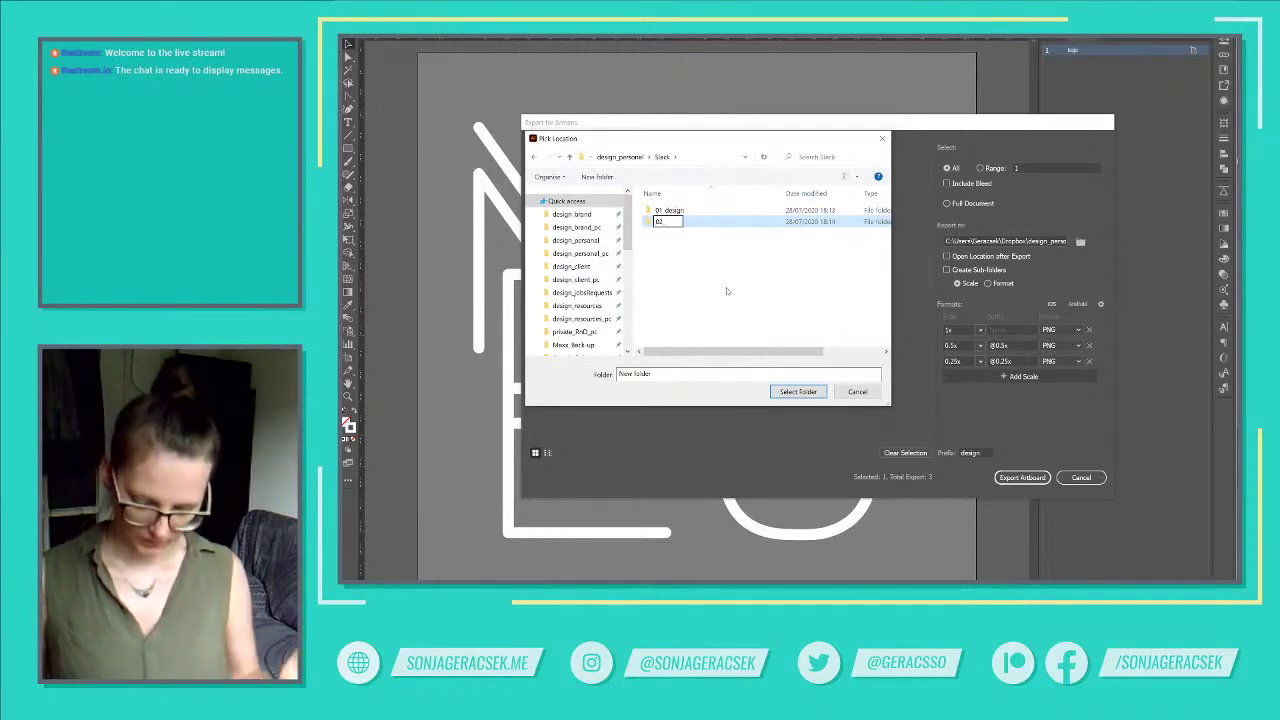
text( FINAL)
key(Return)
key(Return)
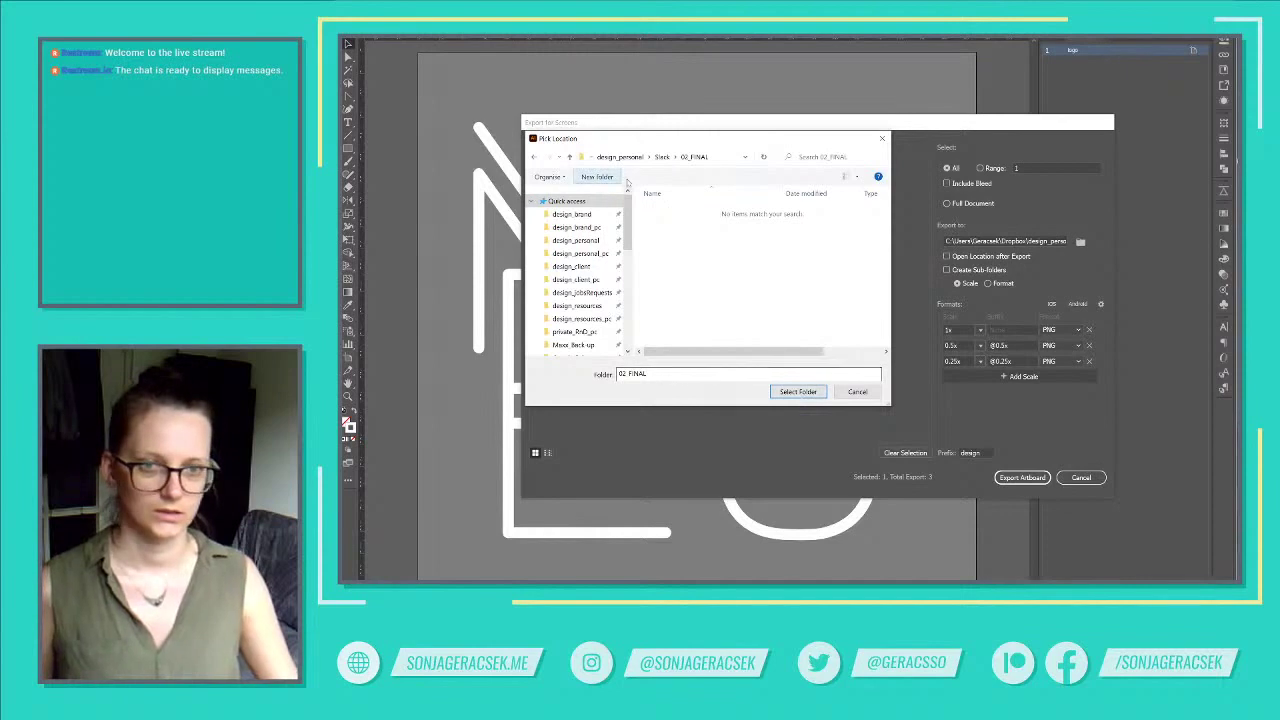
click(812, 392)
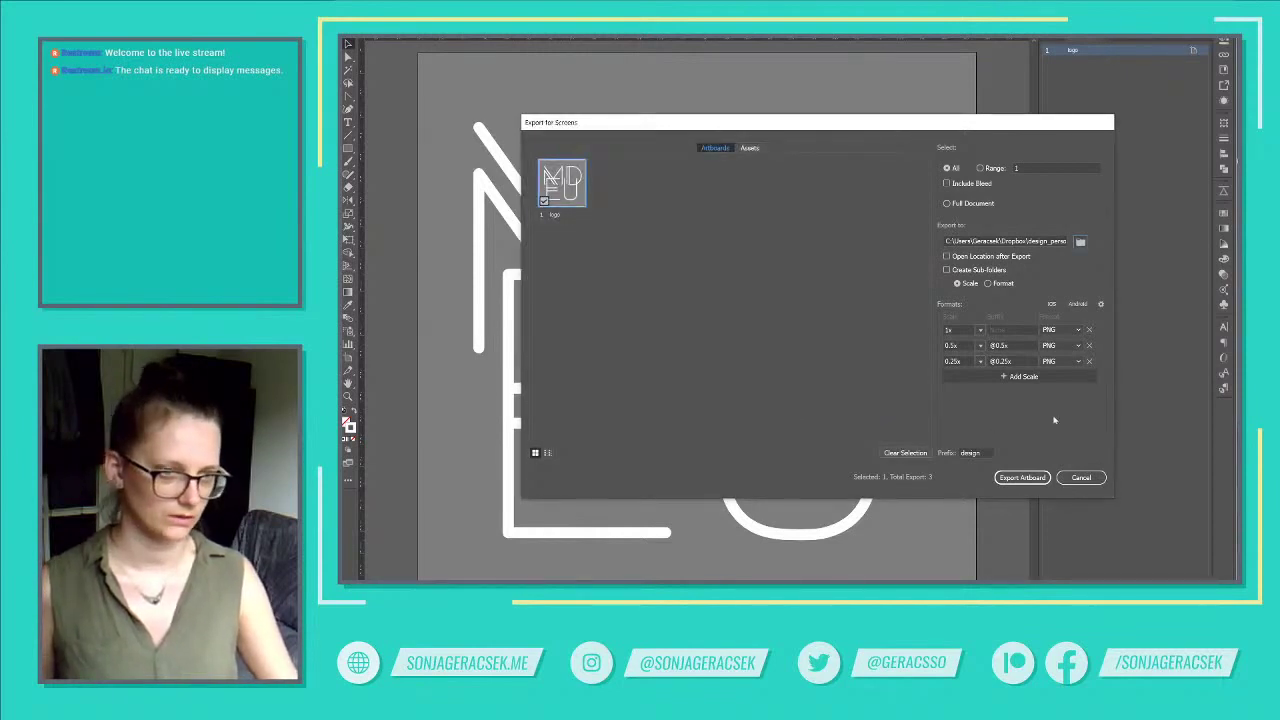
Set the export file name prefix to slack and export the artboard.
double_click(970, 453)
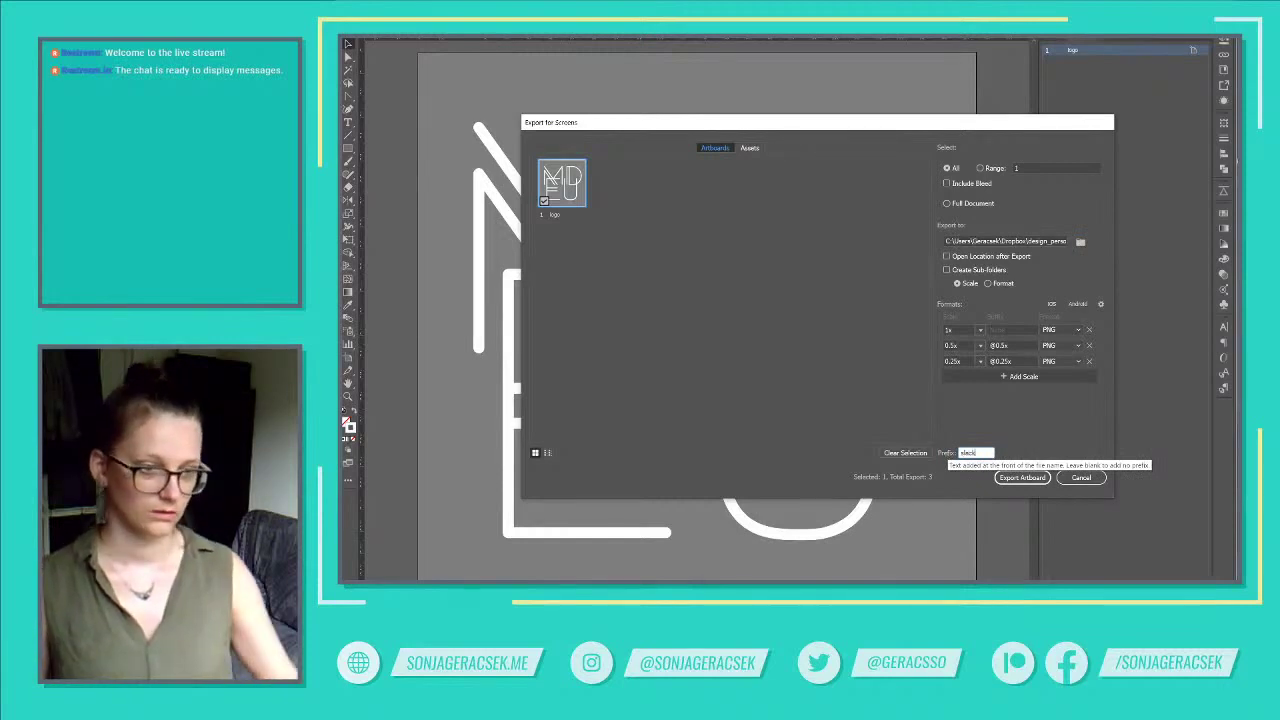
click(1021, 478)
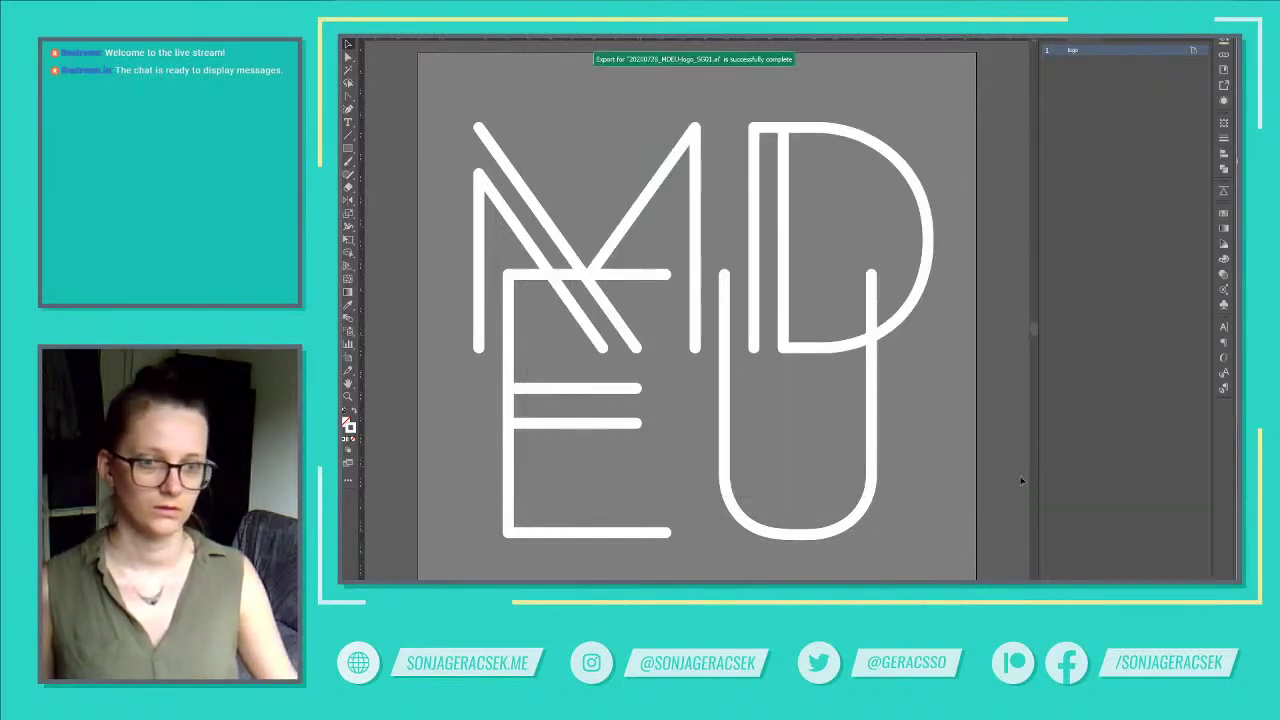
Switch to Slack, view the preferences' notification settings and close them.
key(alt+Tab)
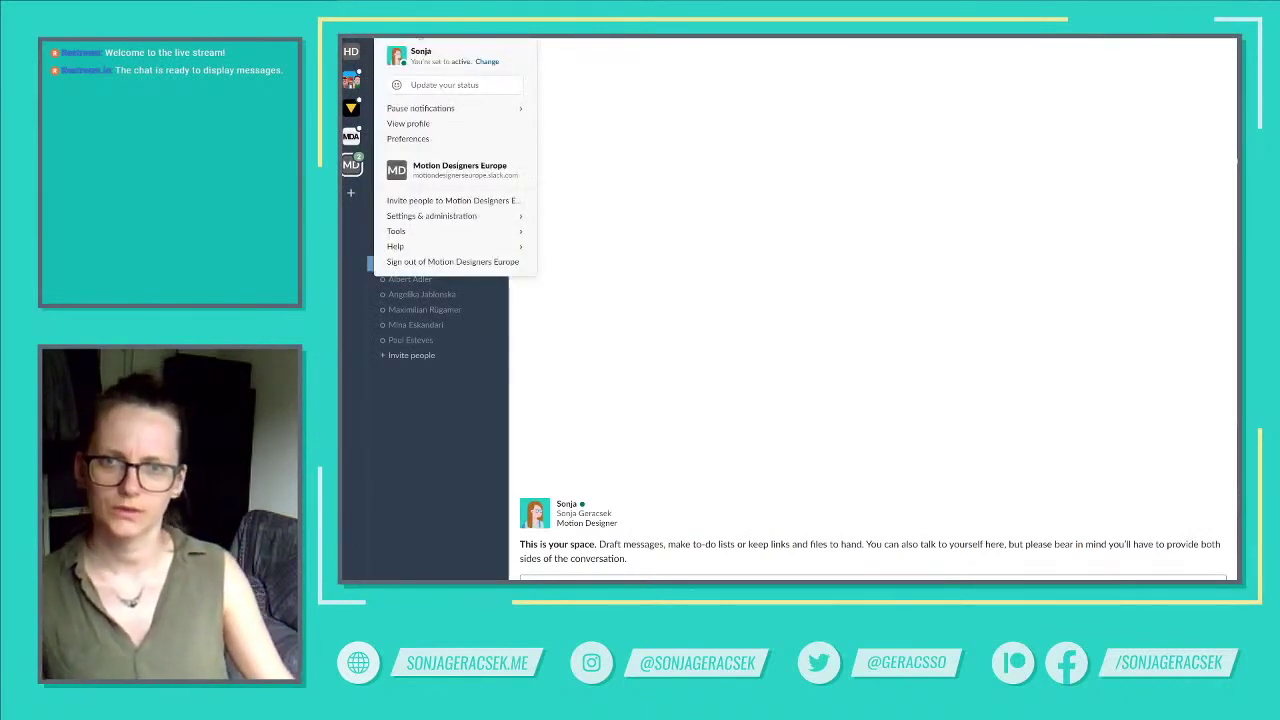
click(421, 141)
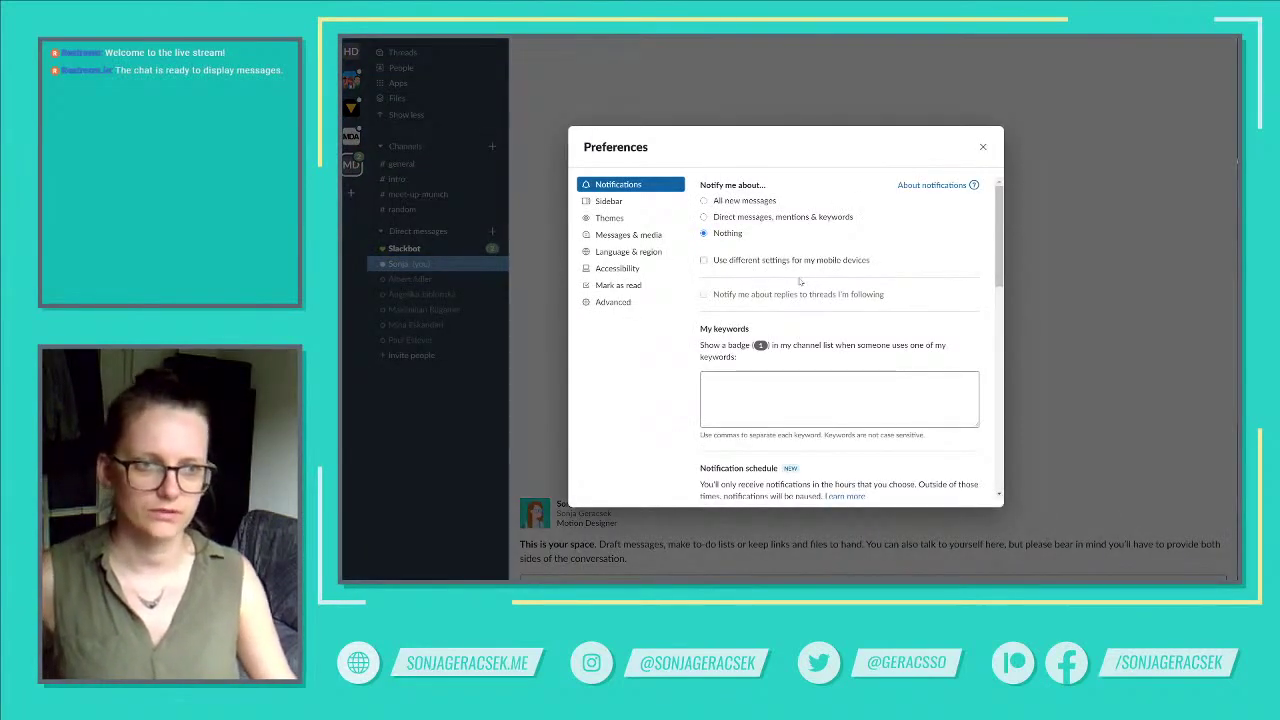
click(982, 147)
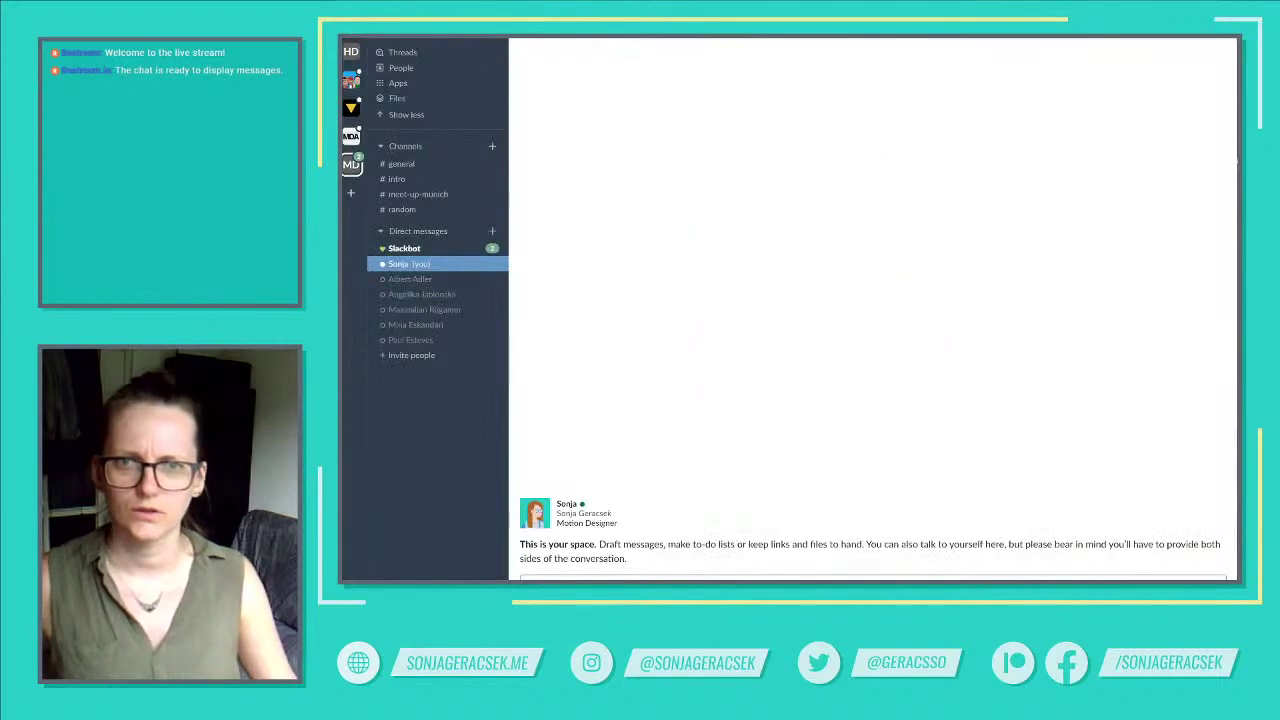
Open the customisation page for the Motion Designers Europe workspace, followed by its member management page.
click(430, 45)
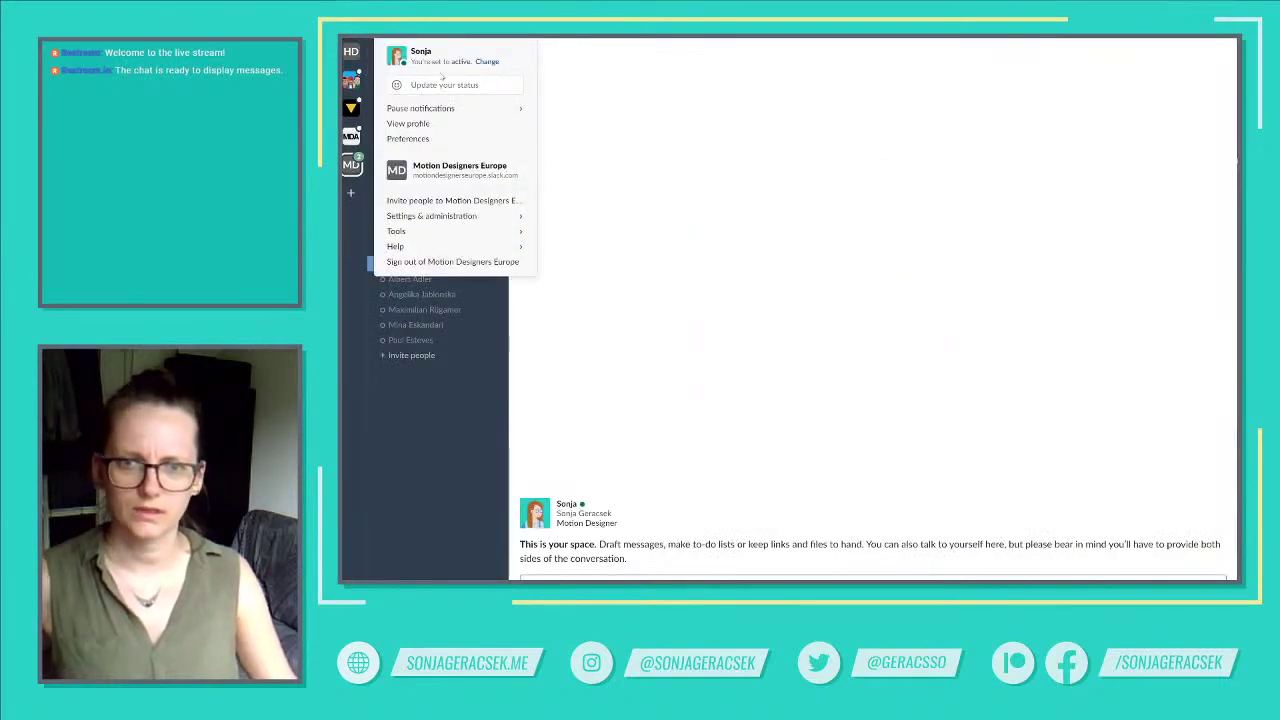
mouse_move(477, 218)
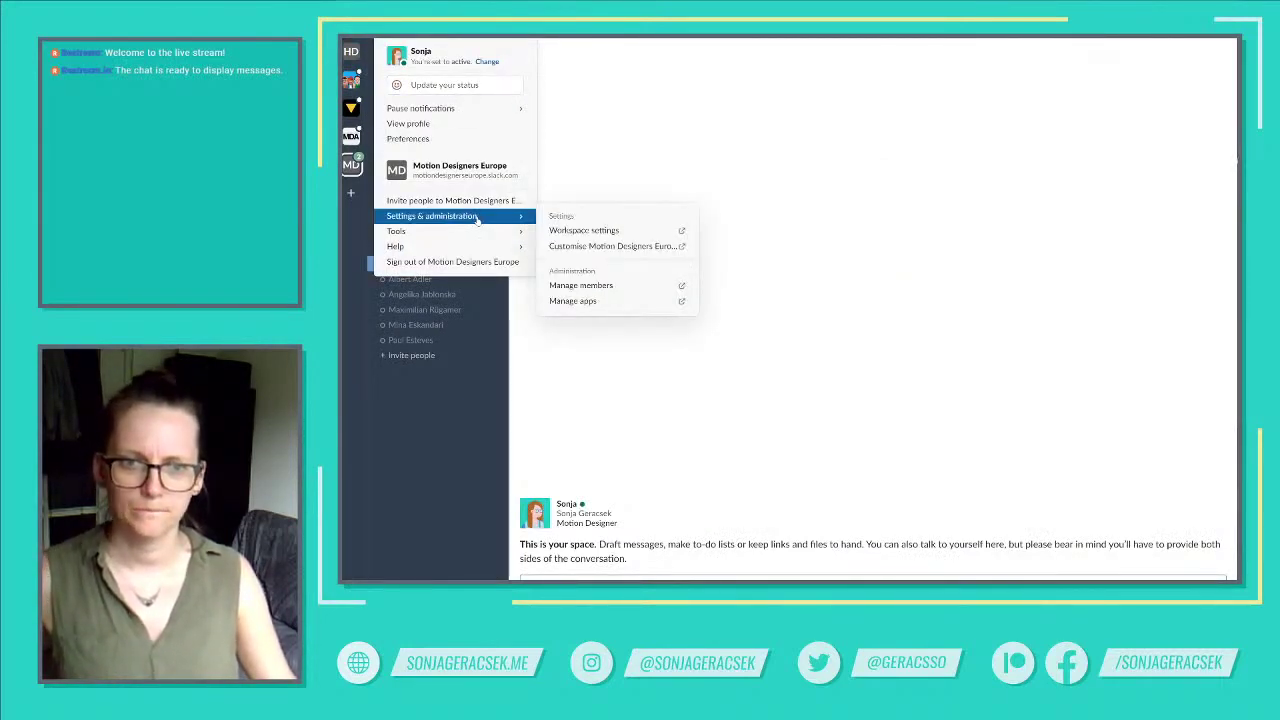
click(630, 247)
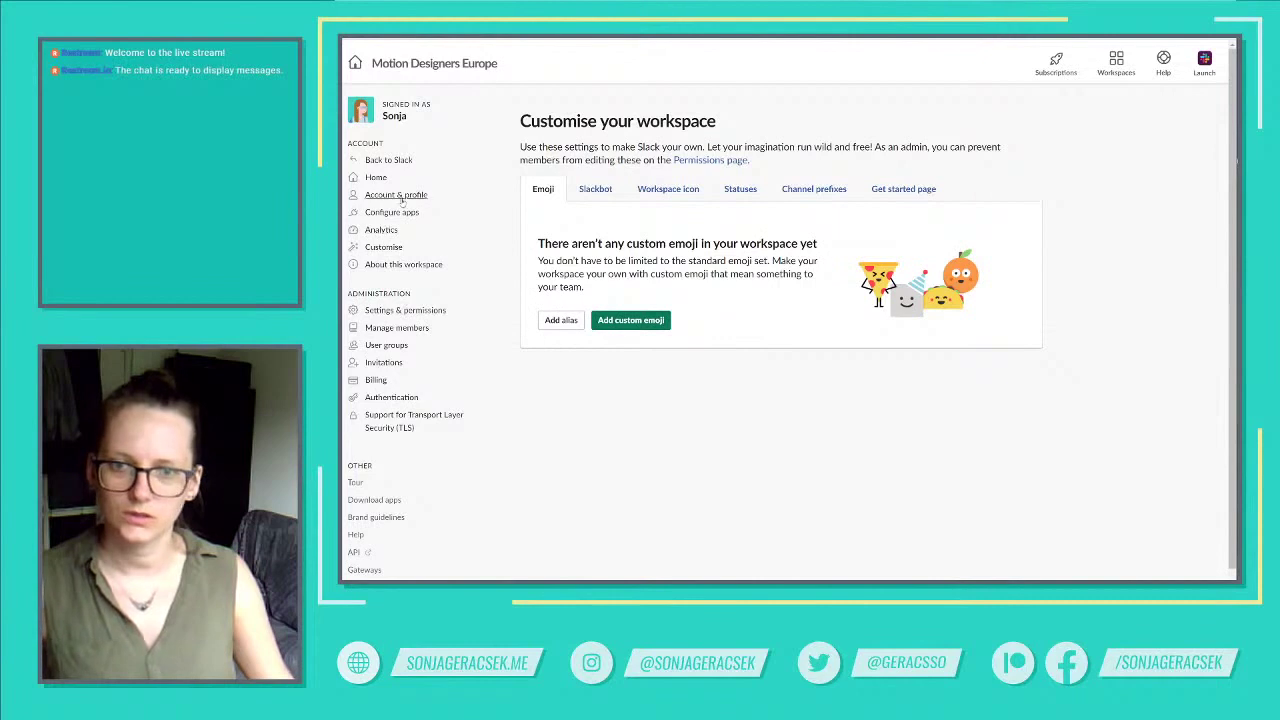
click(410, 329)
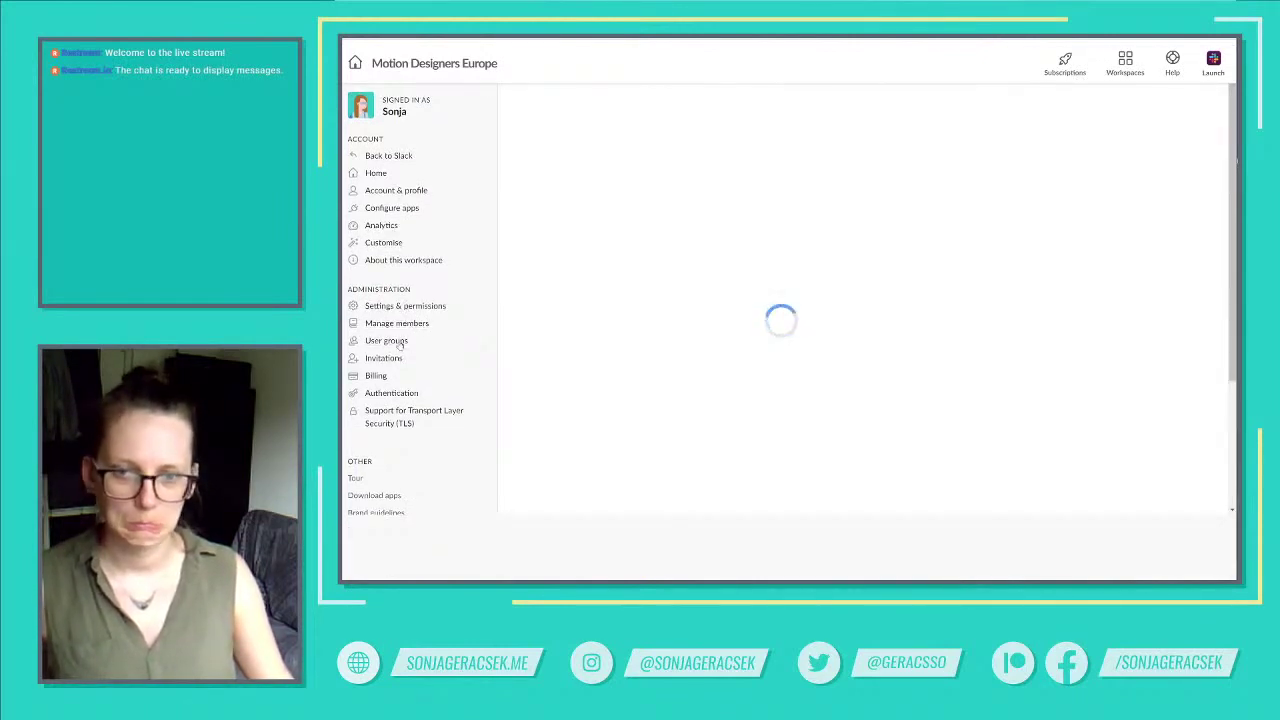
View the workspace's user groups and the settings and permissions pages, and open the workspace icon settings on the customisation page.
click(386, 341)
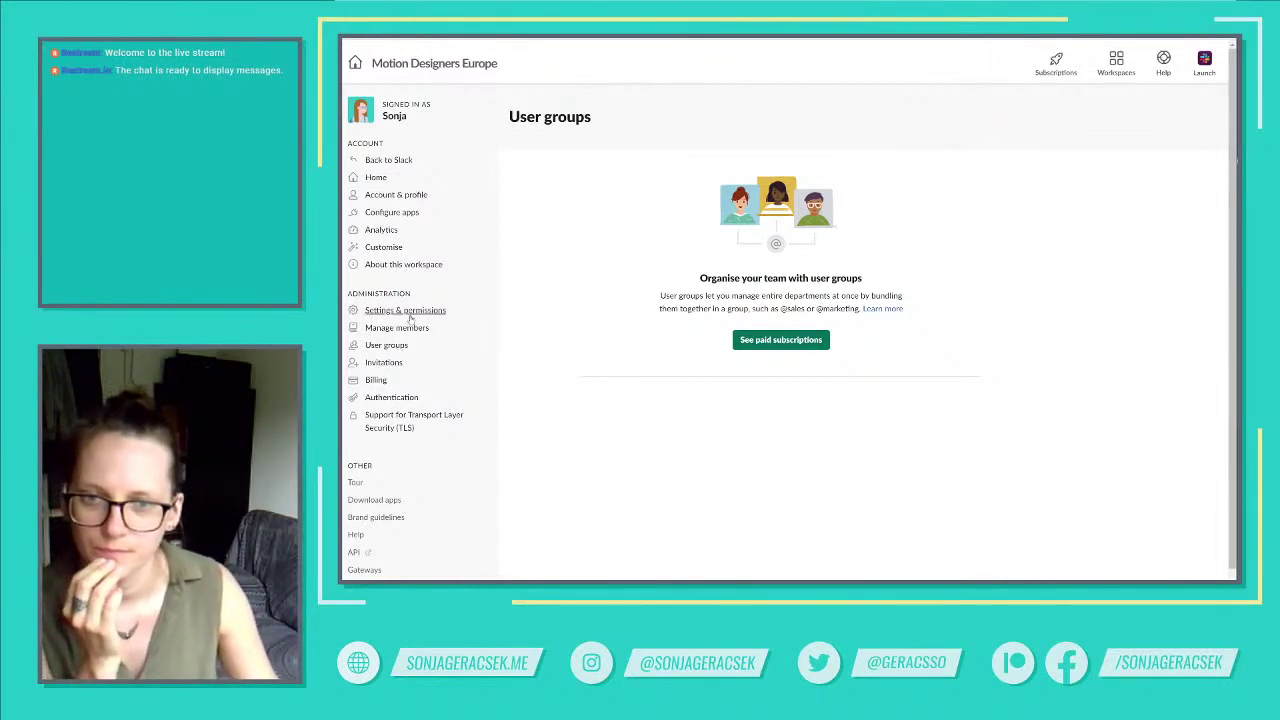
click(397, 314)
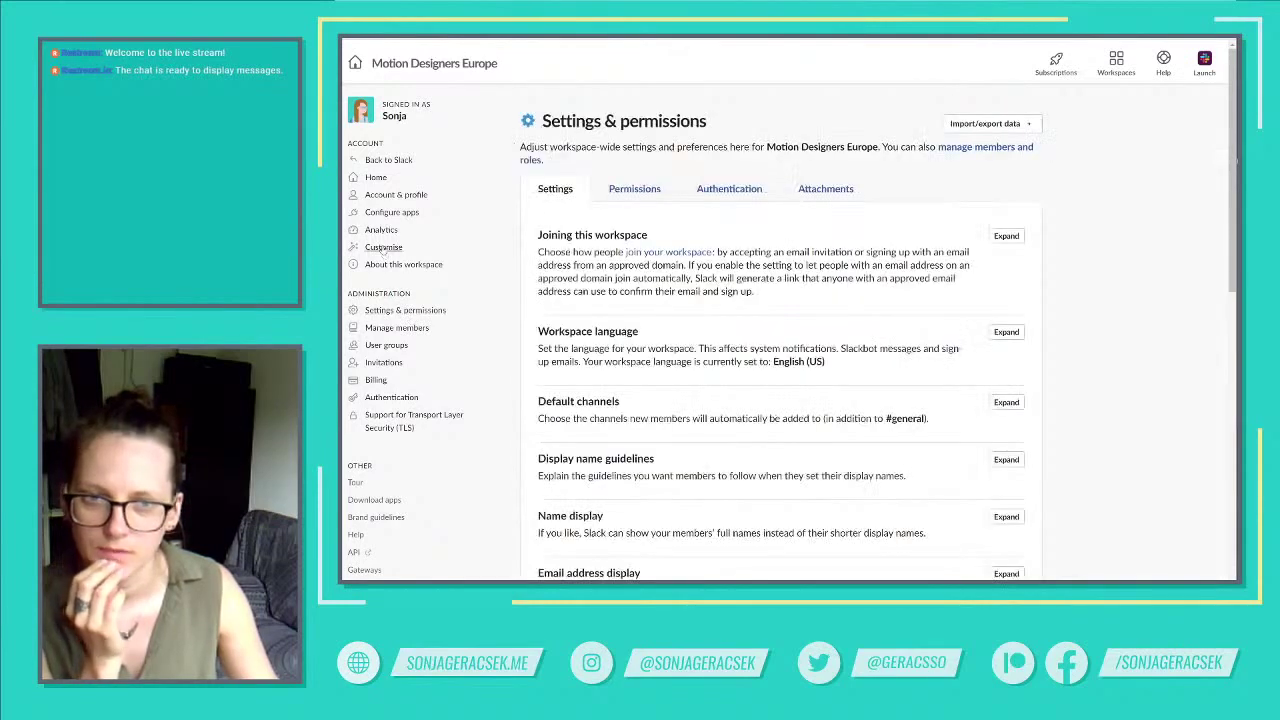
click(382, 250)
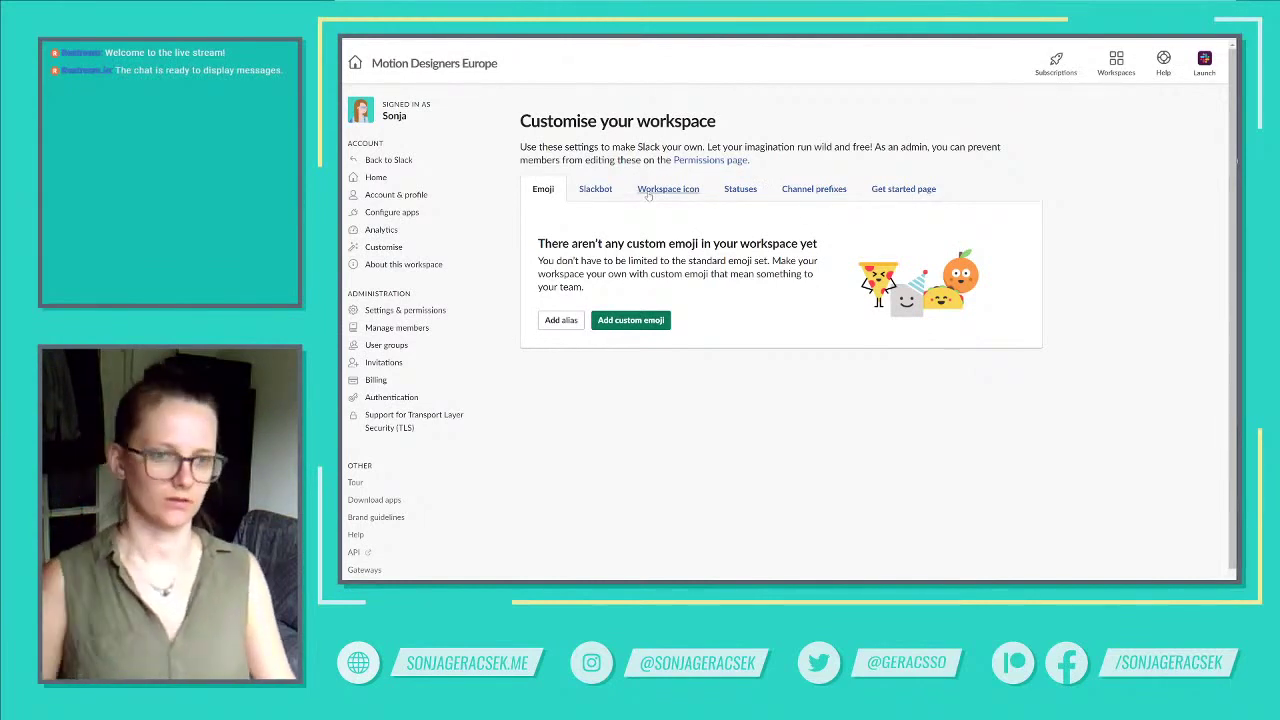
click(648, 195)
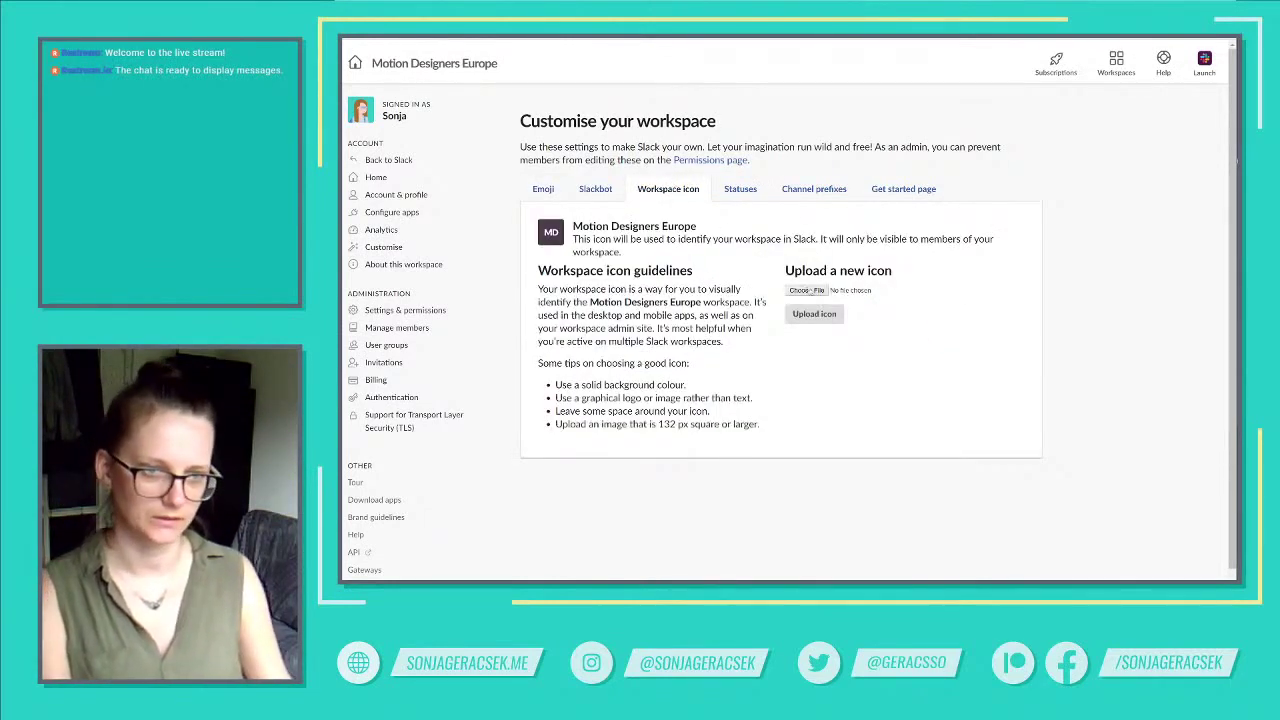
click(816, 290)
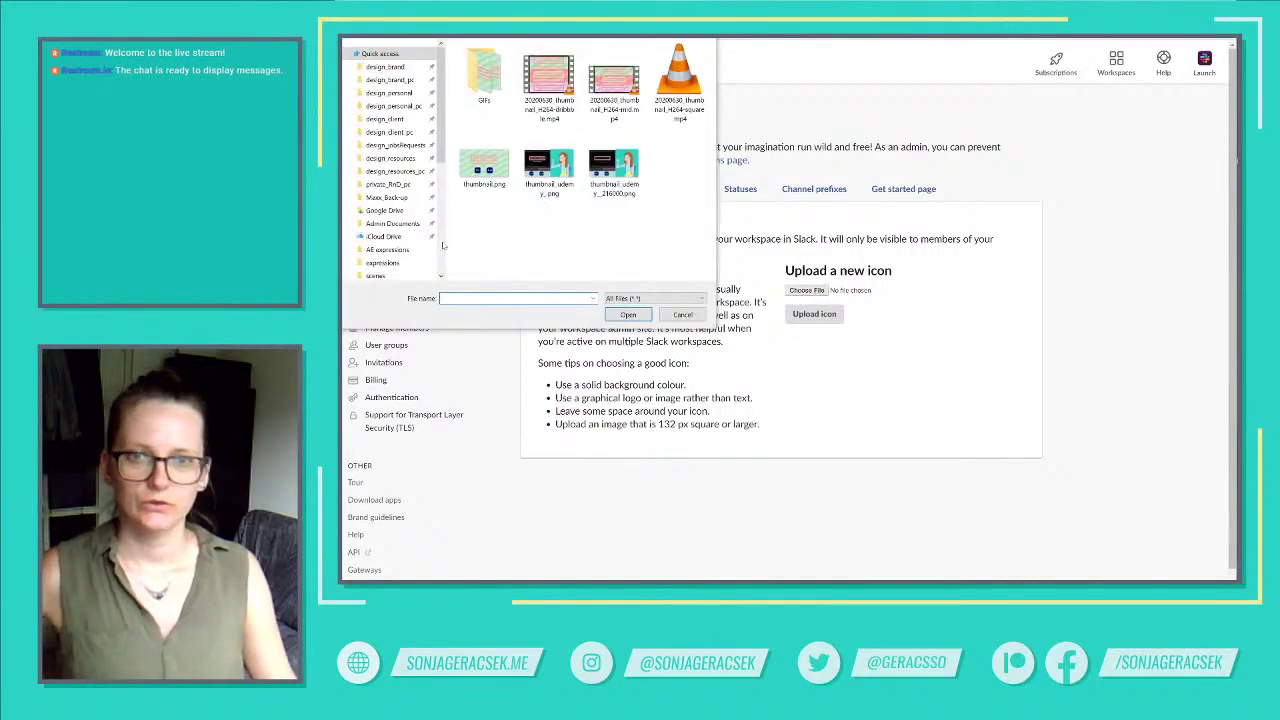
click(389, 92)
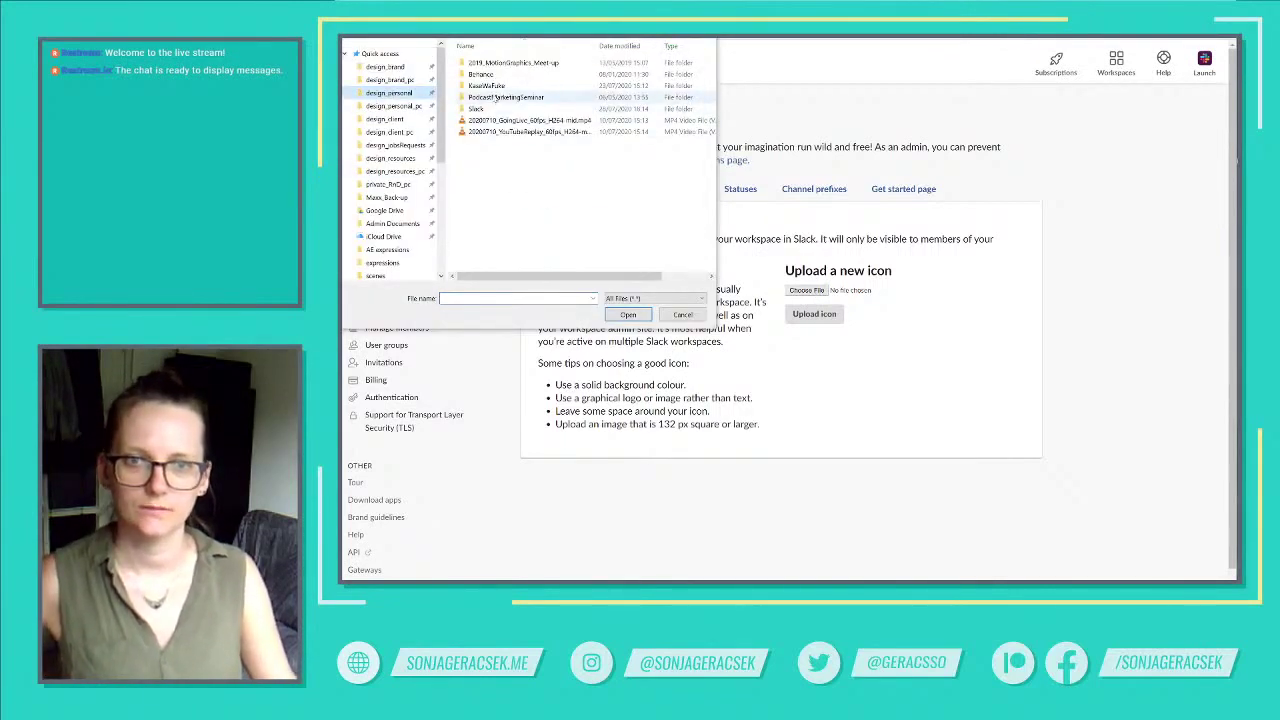
double_click(484, 75)
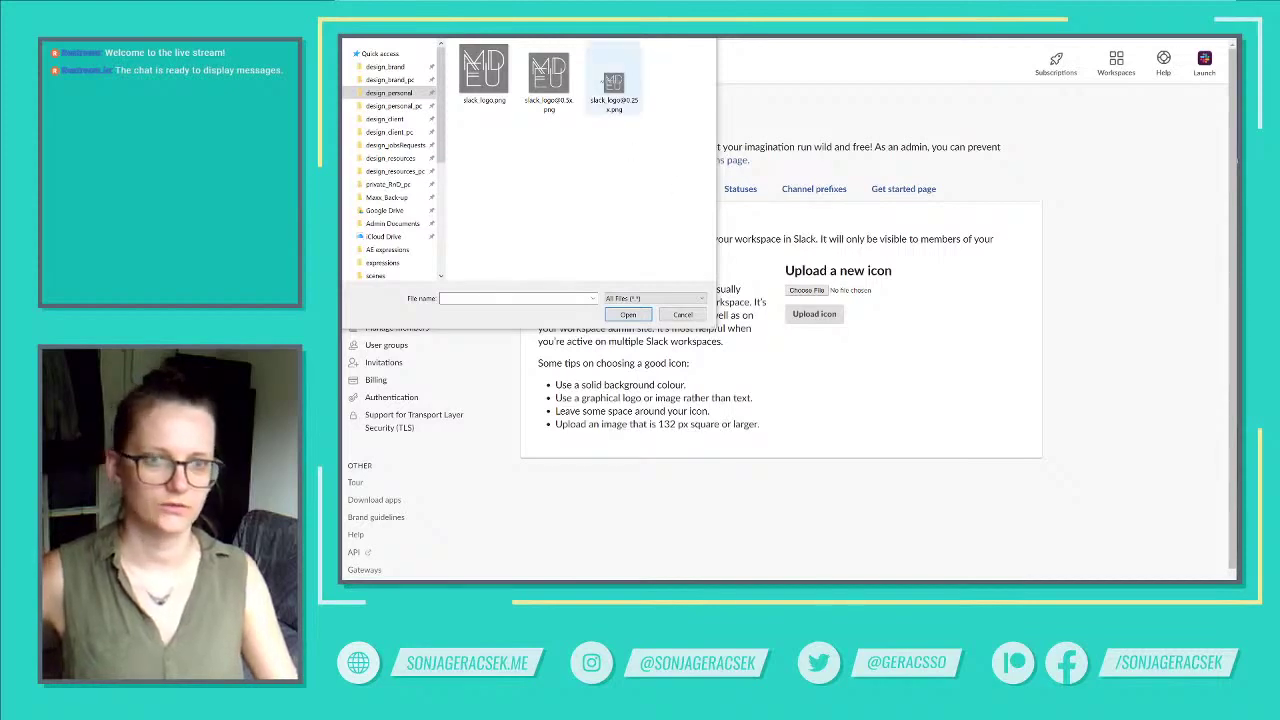
click(614, 85)
click(628, 315)
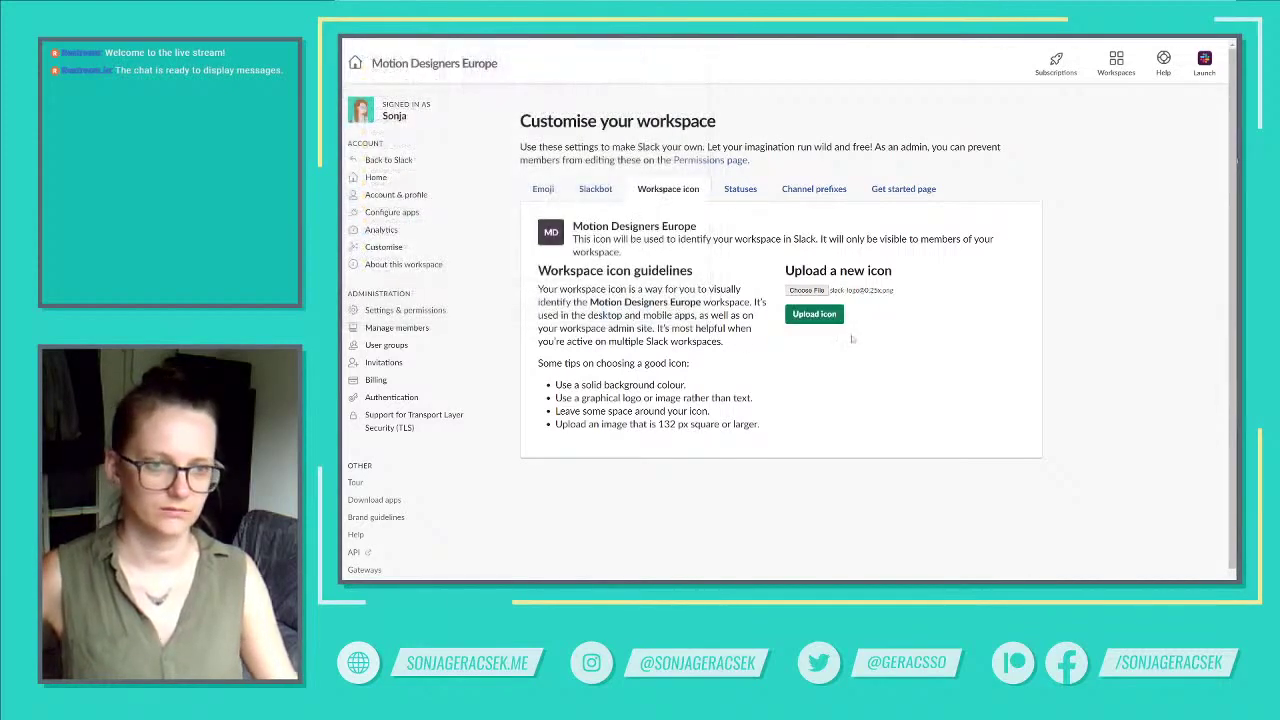
click(832, 316)
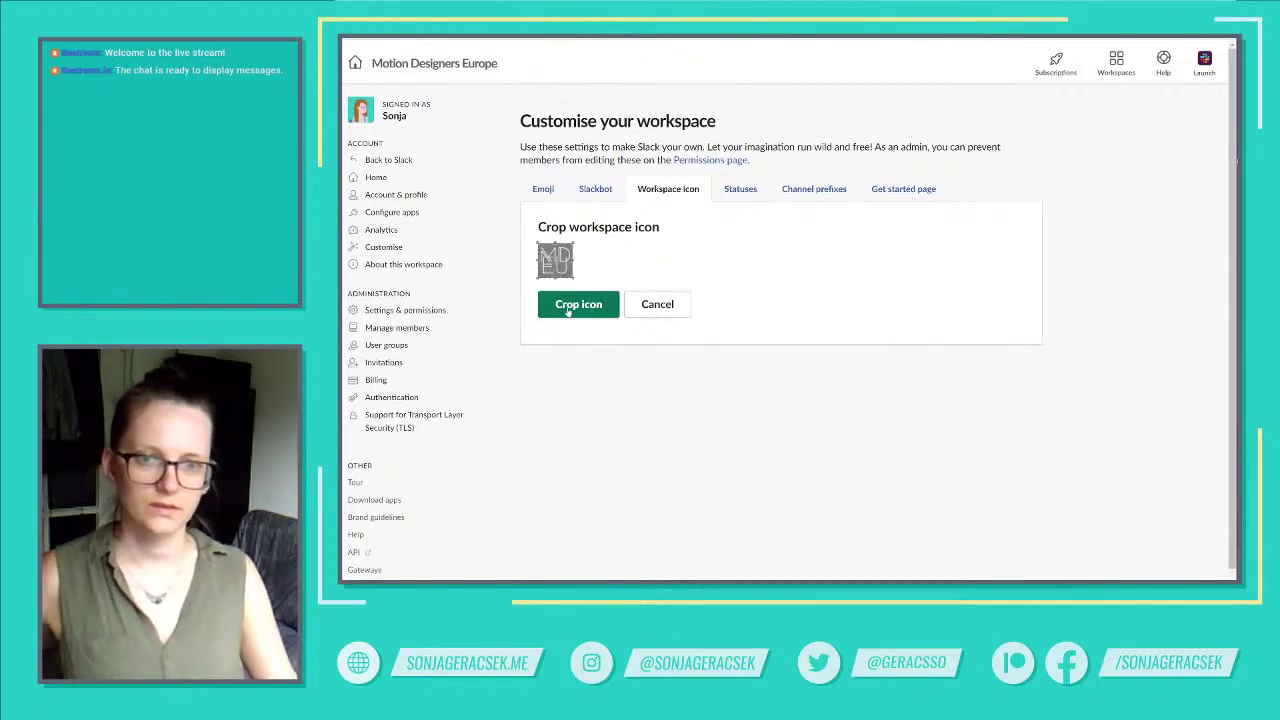
click(664, 307)
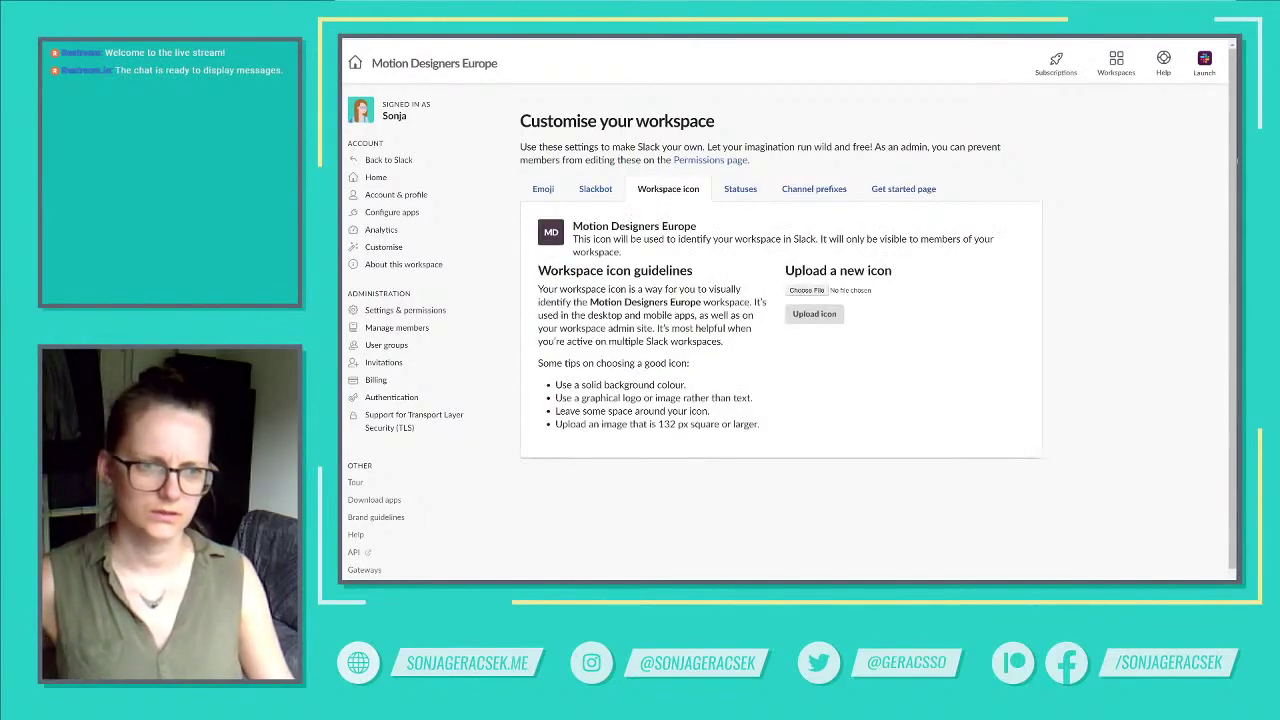
click(792, 292)
click(549, 100)
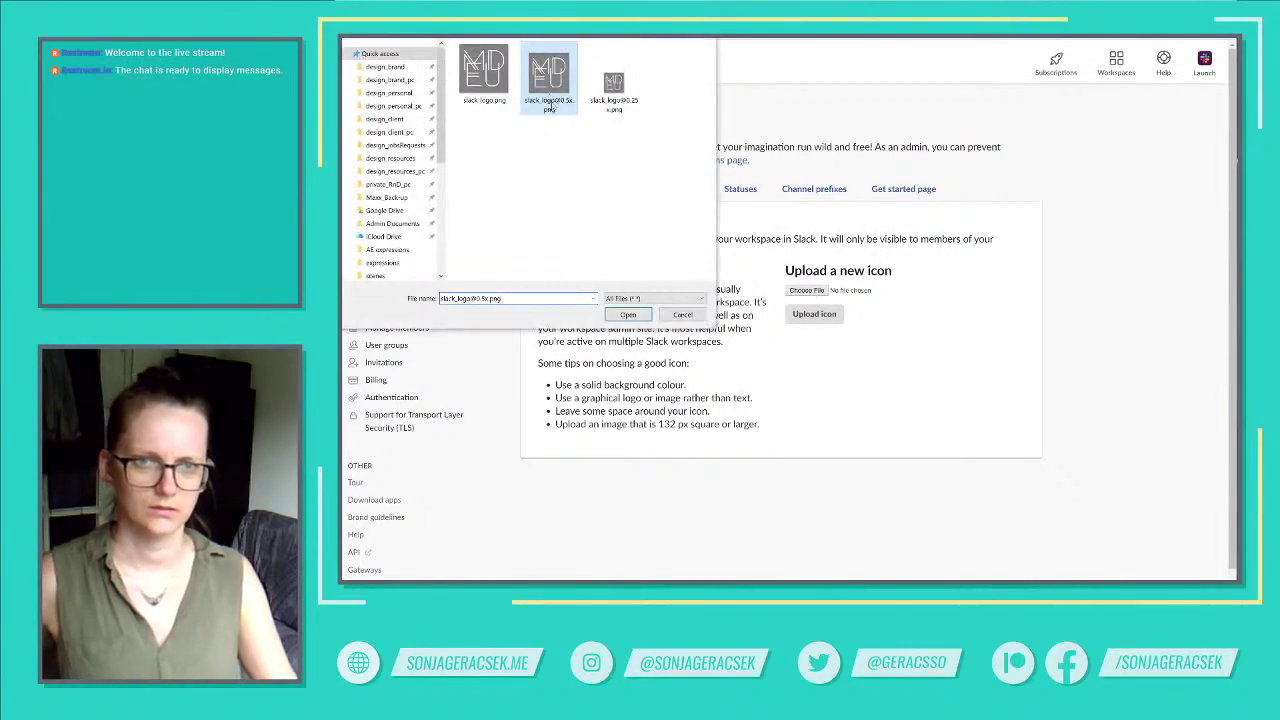
double_click(549, 100)
click(814, 314)
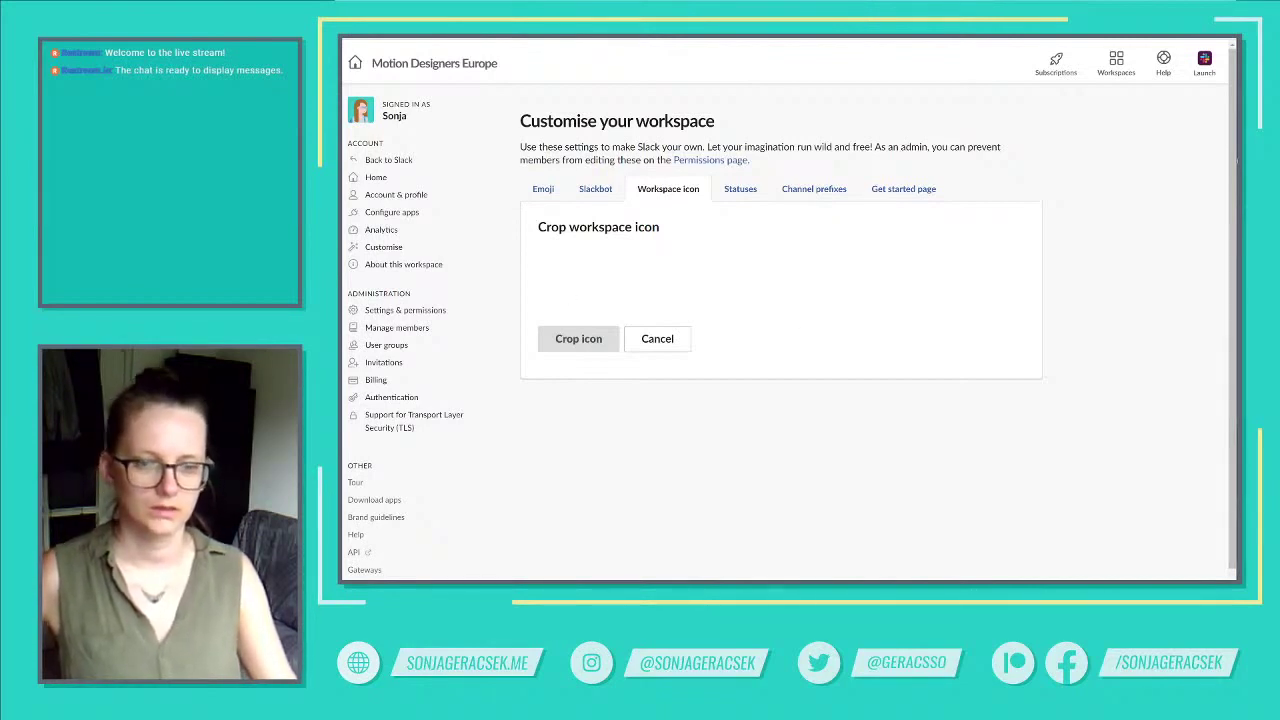
Check the exported 0.5x and 0.25x logo files in File Explorer and cancel the pending icon crop.
key(super+e)
click(548, 245)
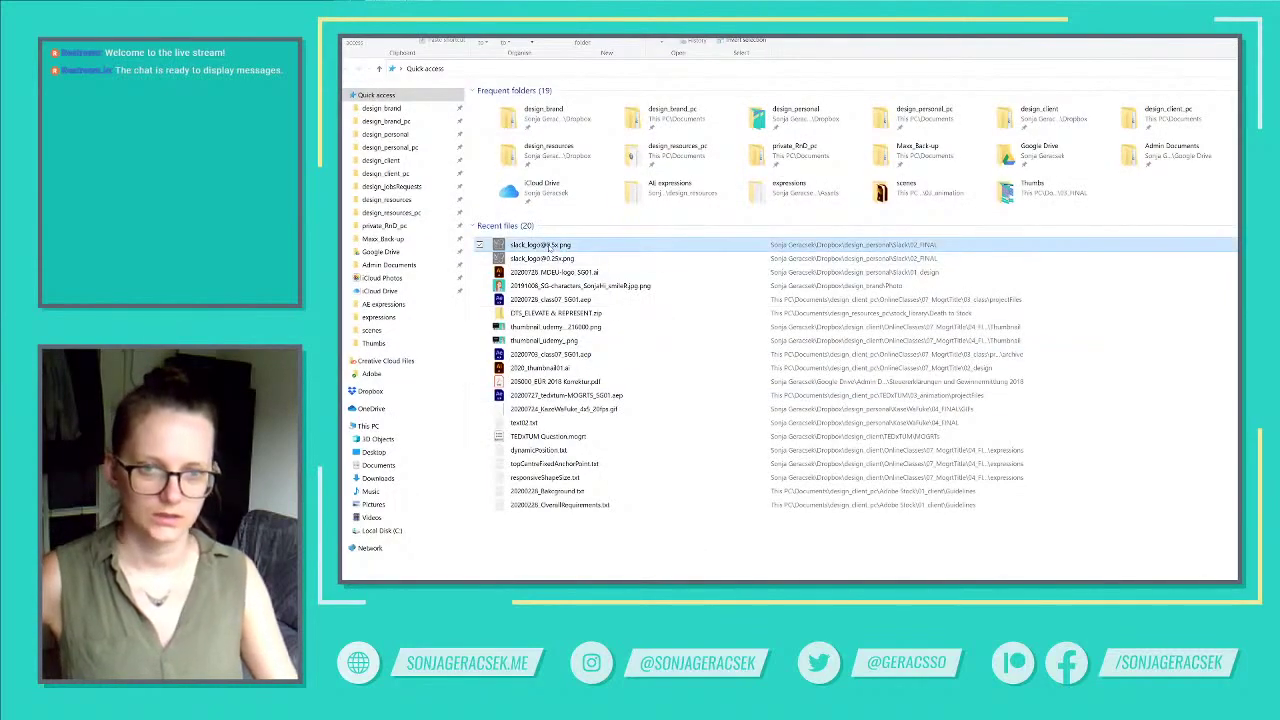
right_click(548, 245)
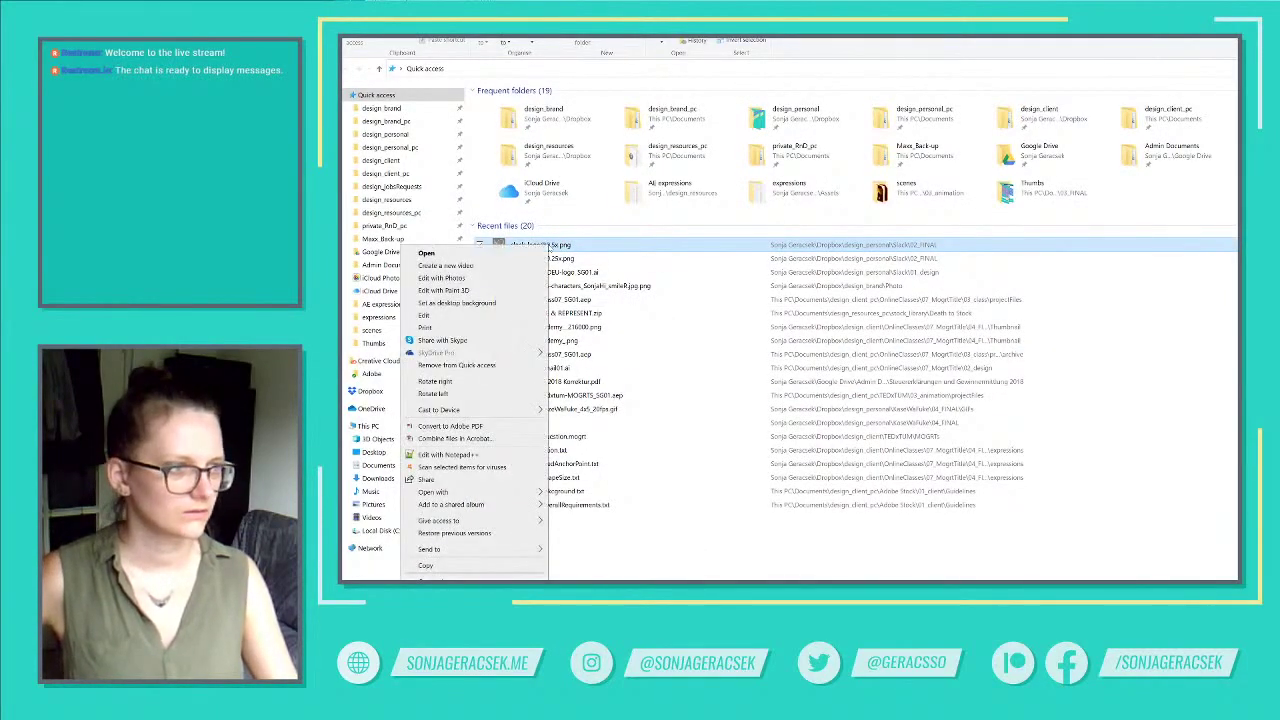
click(572, 258)
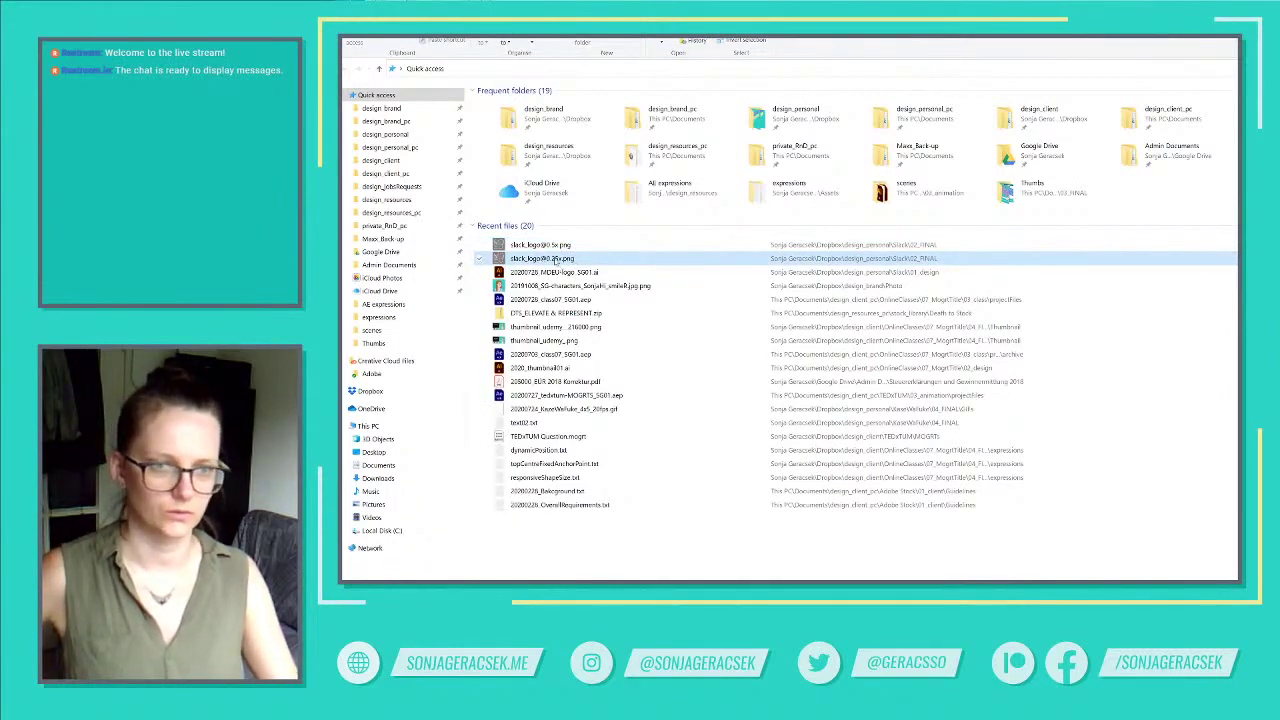
click(558, 245)
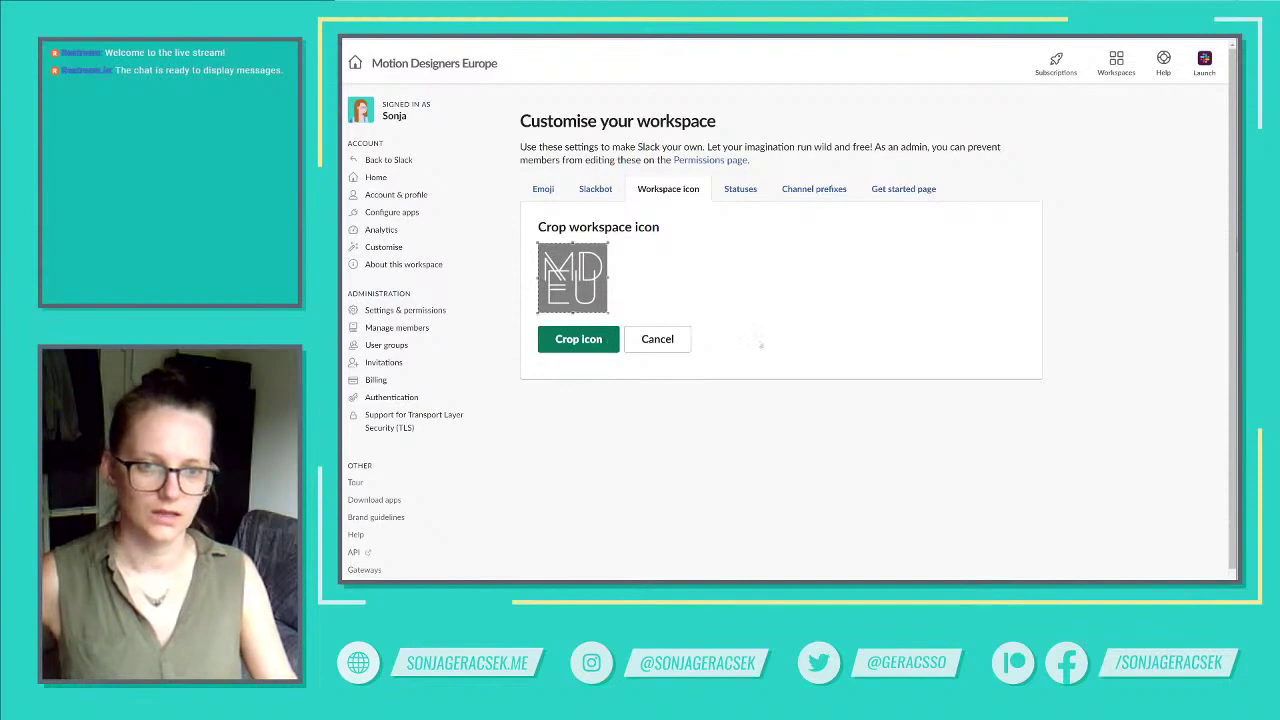
click(657, 339)
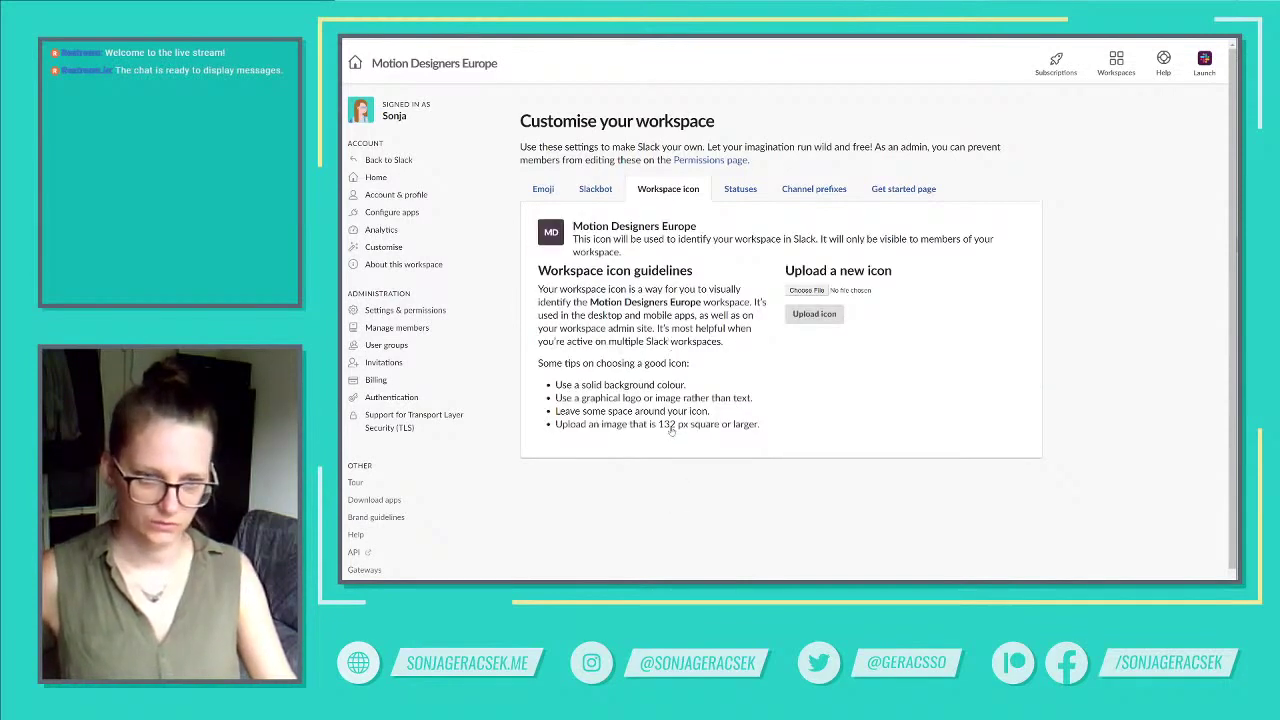
click(806, 290)
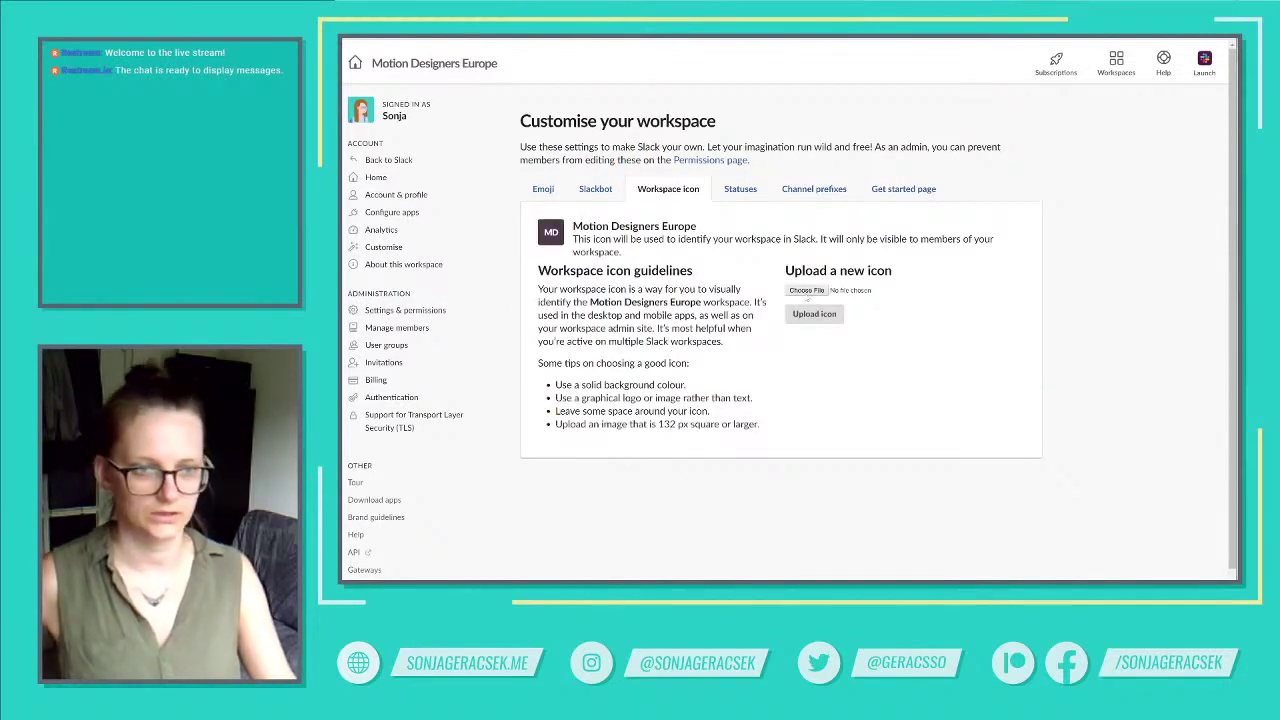
click(541, 100)
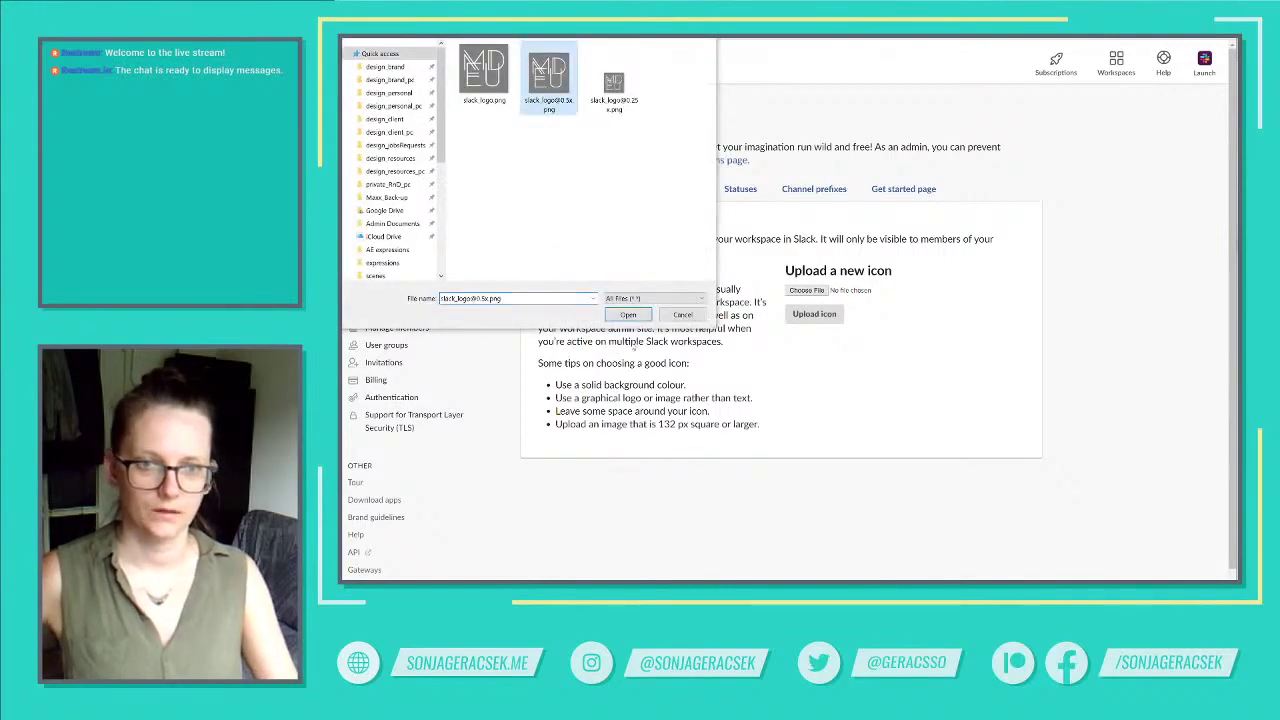
click(630, 314)
click(795, 316)
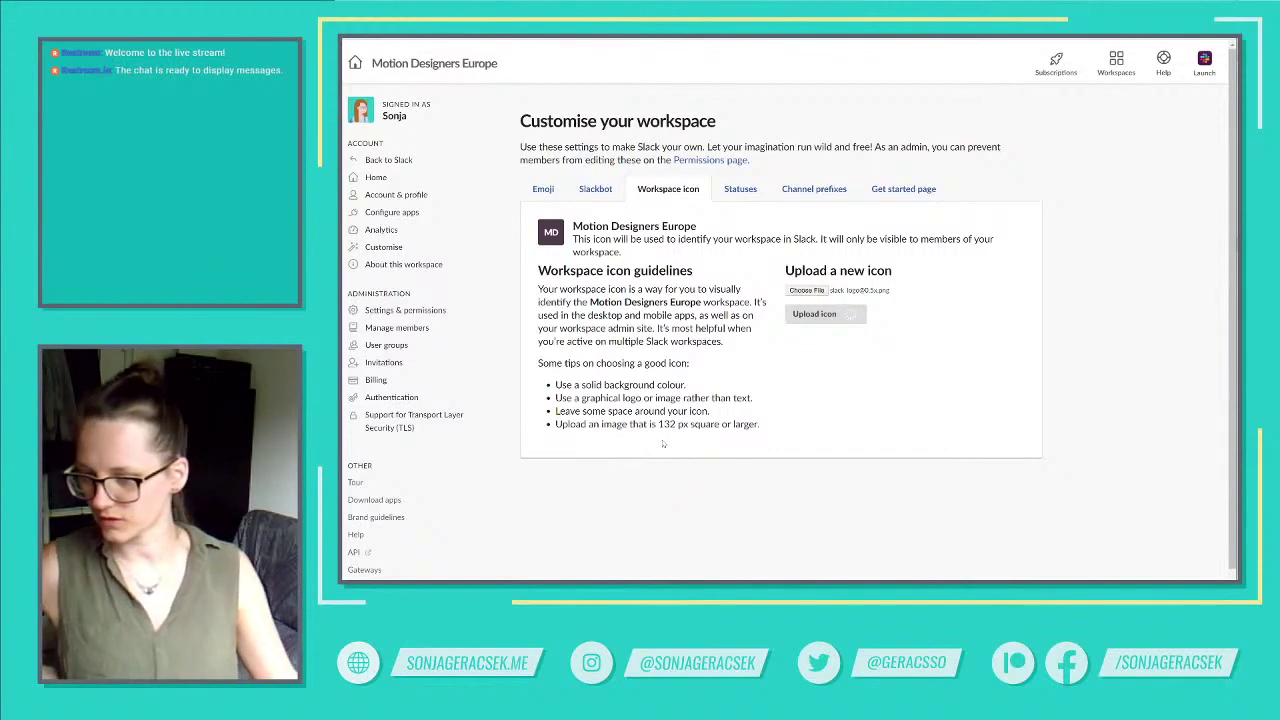
click(580, 339)
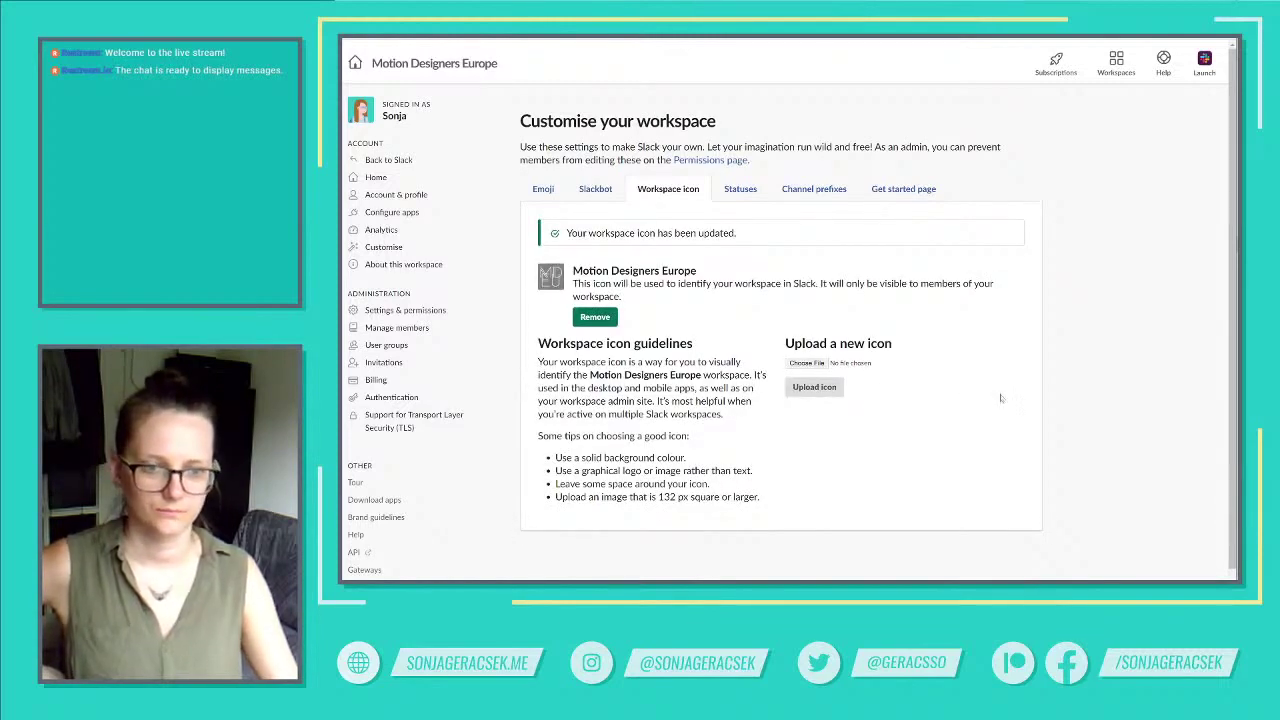
key(alt+Tab)
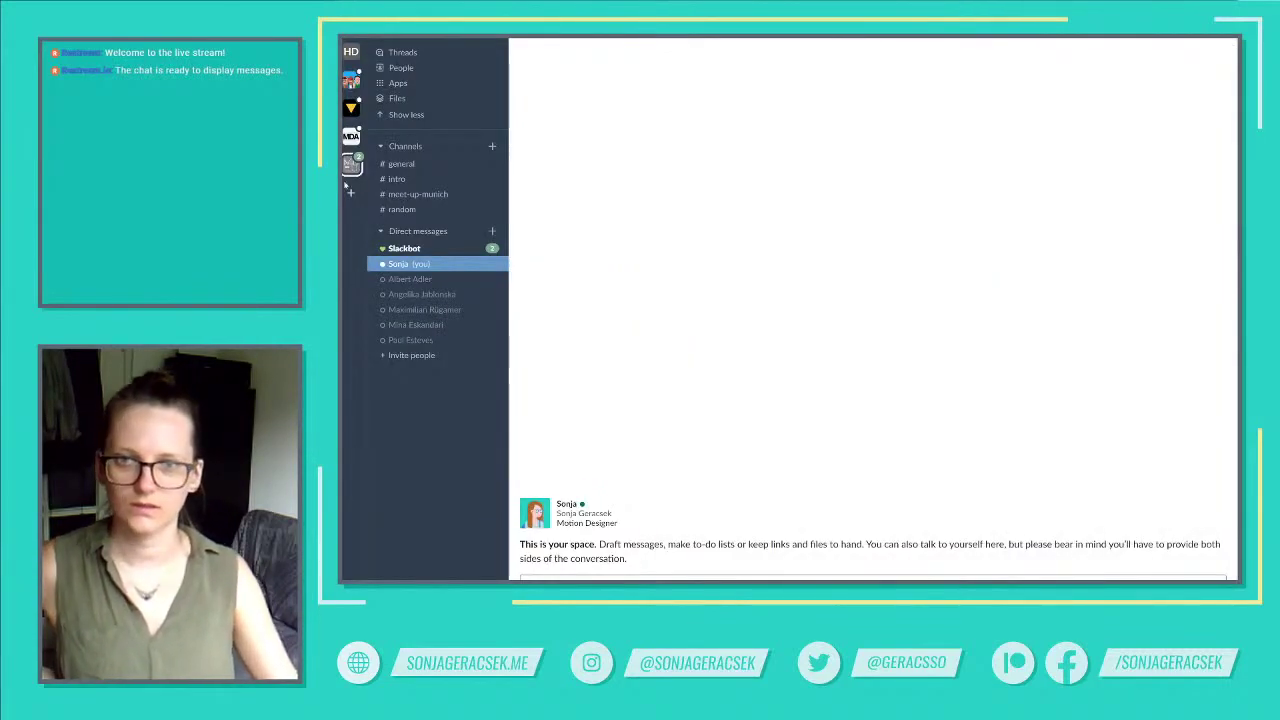